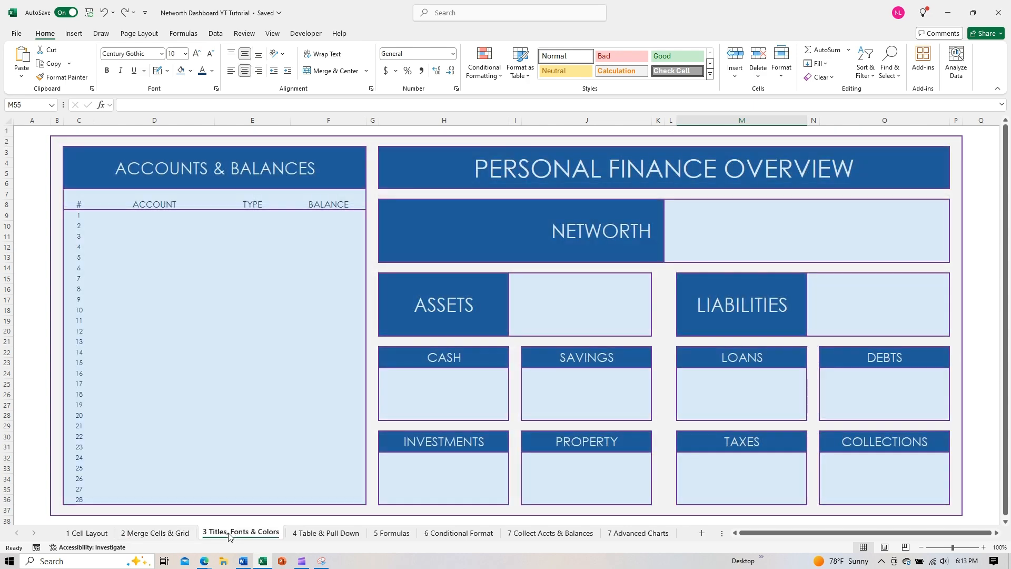
Look through the stage sheets from 4 Table & Pull Down to 7 Advanced Charts and open the blank Tutorial sheet
{"action": "left_click", "coordinate": [328, 533]}
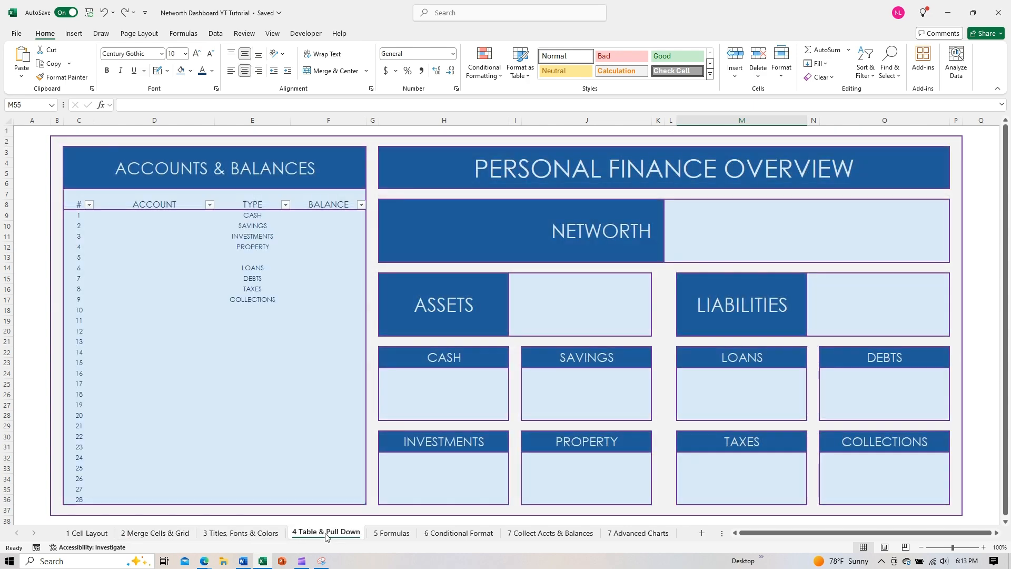
{"action": "left_click", "coordinate": [392, 533]}
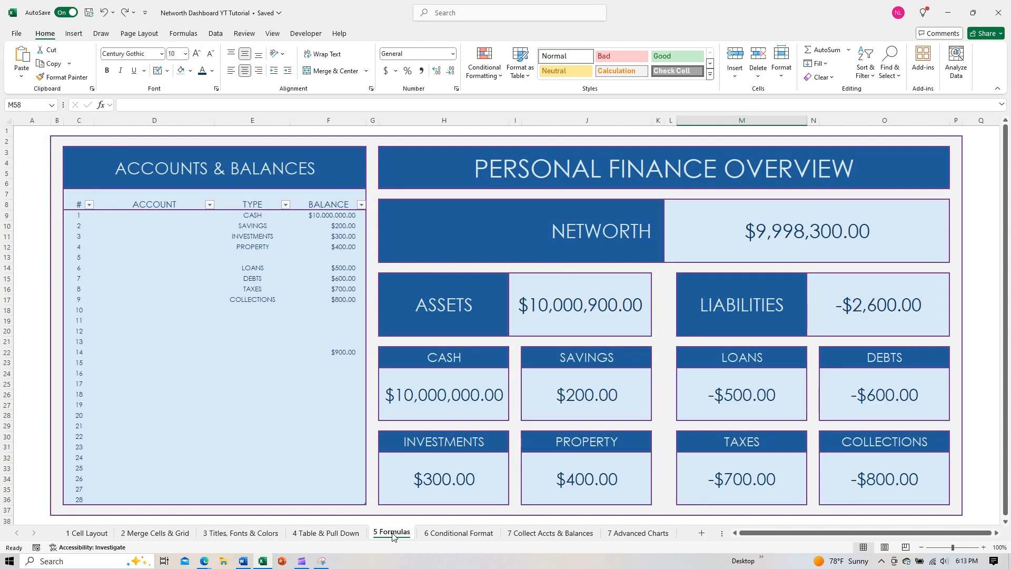
{"action": "left_click", "coordinate": [455, 533]}
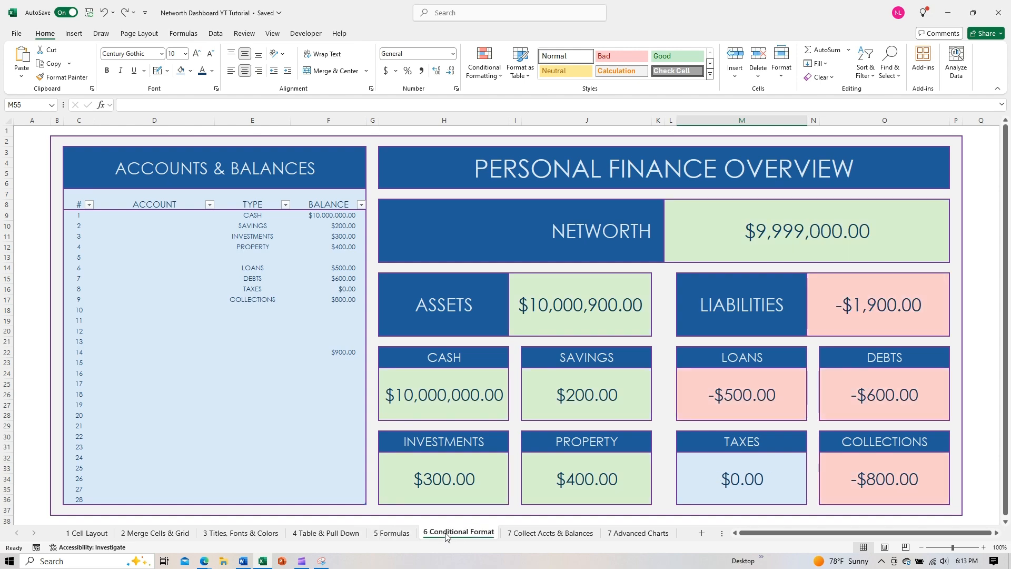
{"action": "left_click", "coordinate": [543, 533]}
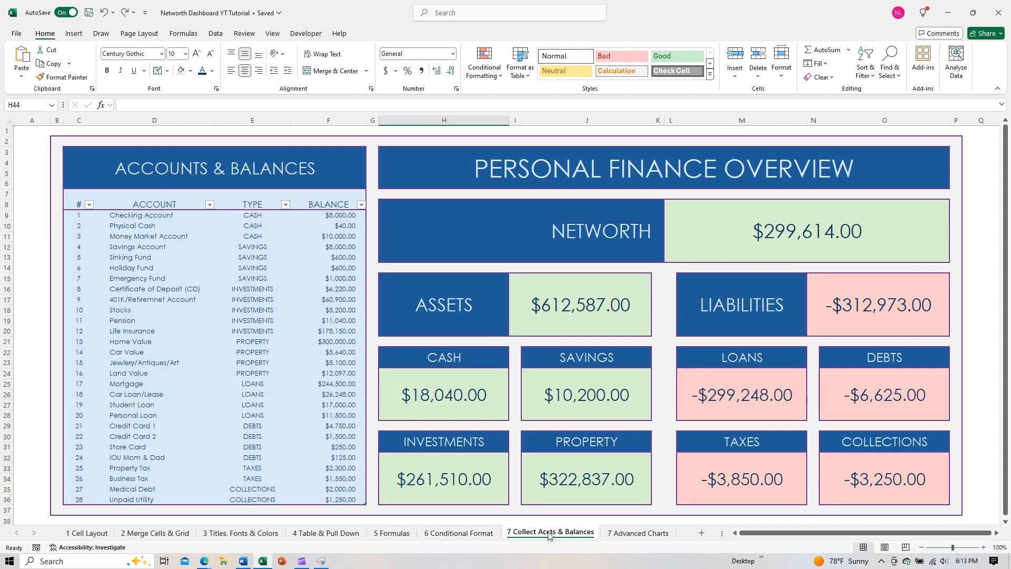
{"action": "left_click", "coordinate": [644, 534]}
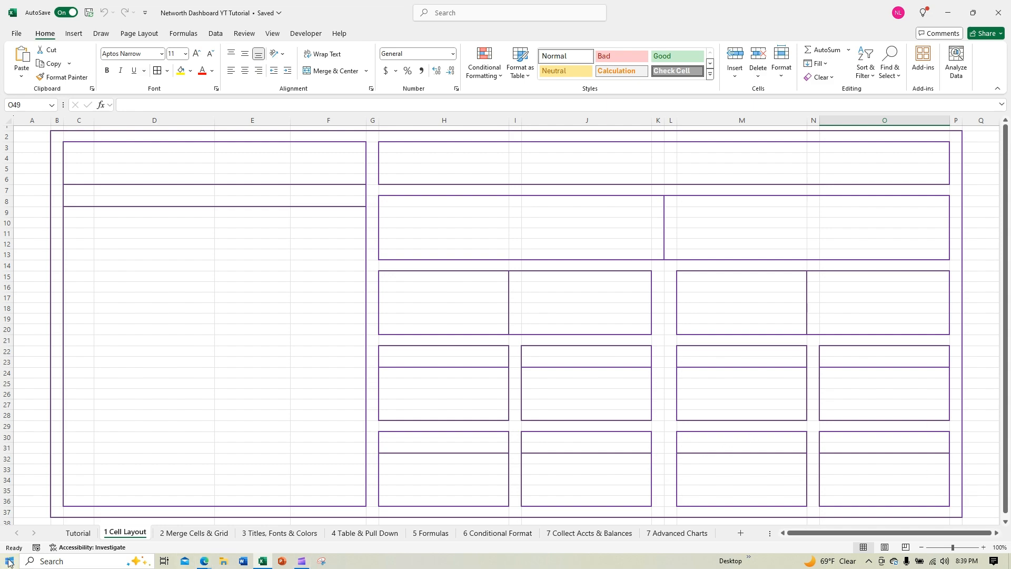
{"action": "left_click", "coordinate": [80, 534]}
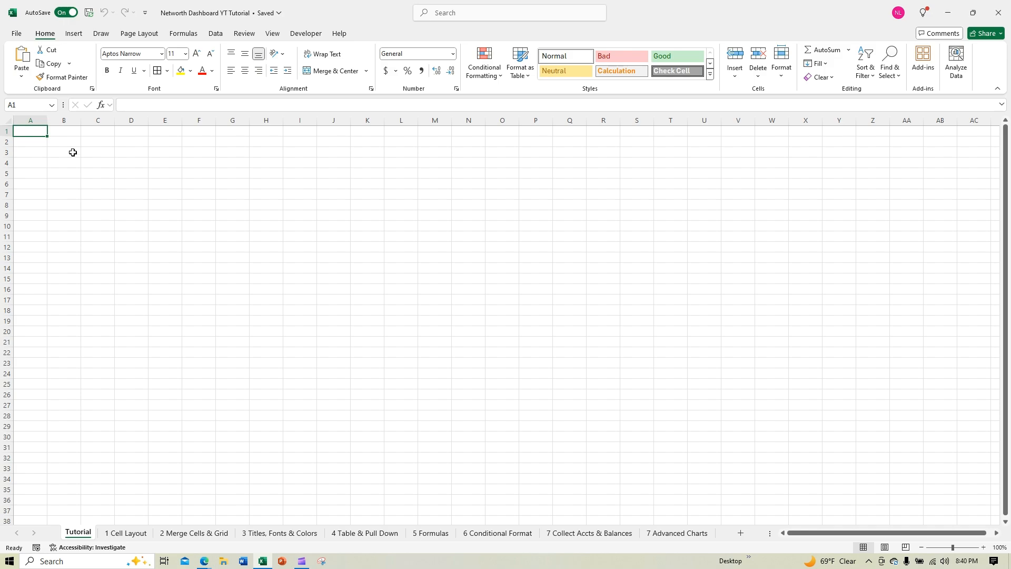
{"action": "left_click_drag", "start_coordinate": [61, 138], "coordinate": [455, 468]}
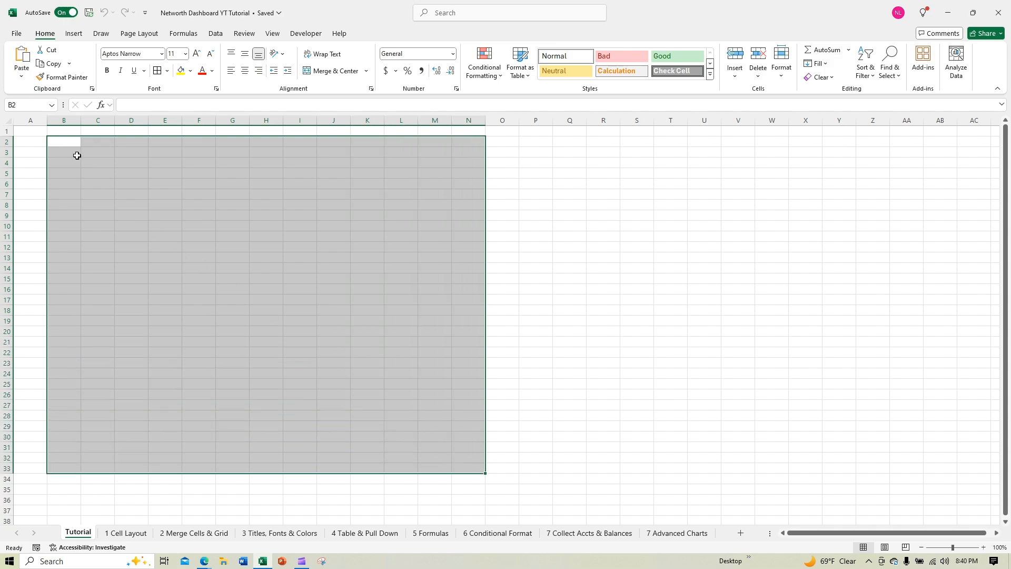
{"action": "double_click", "coordinate": [58, 142]}
{"action": "key", "text": "Return"}
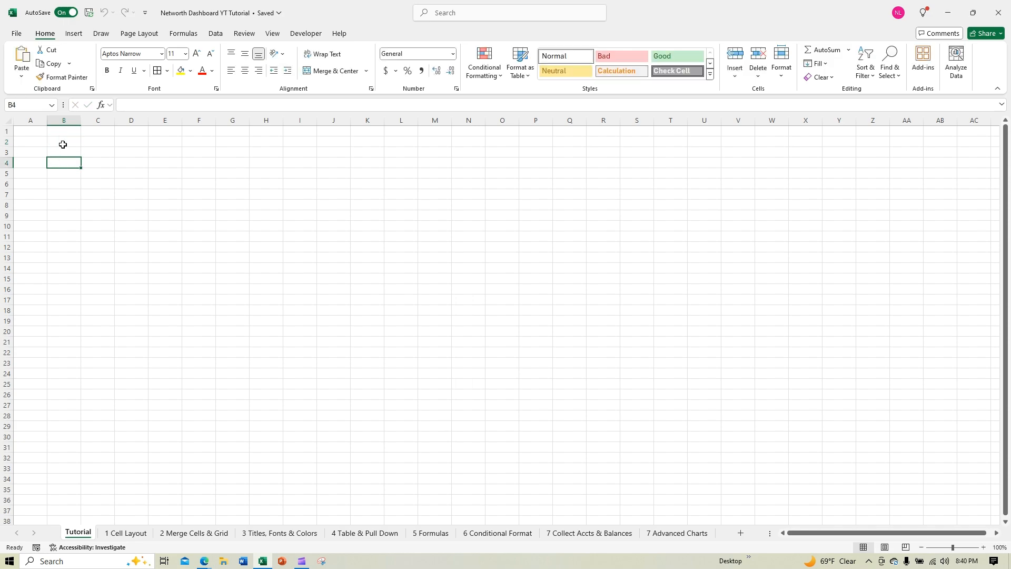
Apply a solid purple outline border around the range B2:P37
{"action": "left_click_drag", "start_coordinate": [63, 142], "coordinate": [536, 511]}
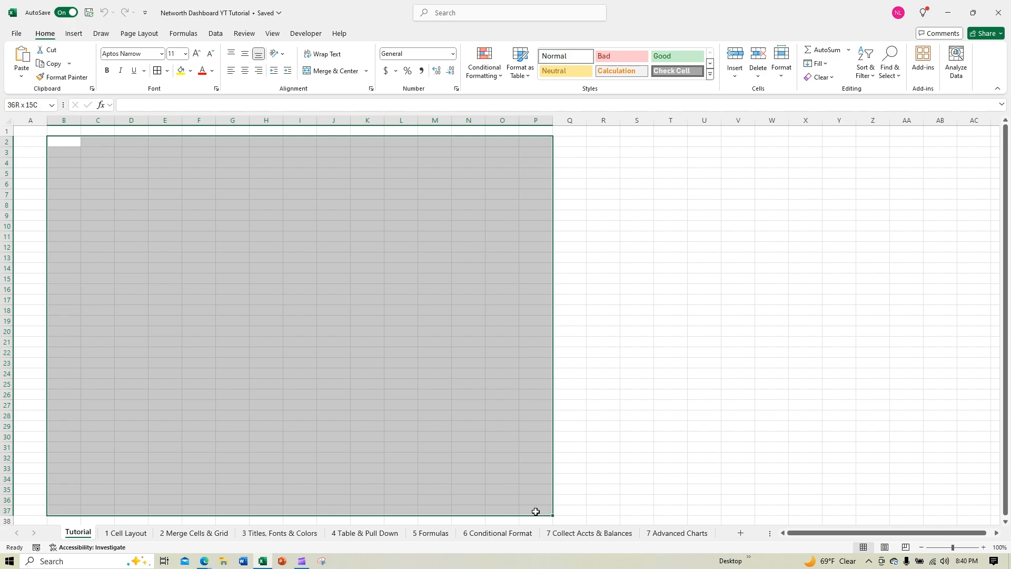
{"action": "left_click_drag", "start_coordinate": [536, 511], "coordinate": [536, 511]}
{"action": "left_click", "coordinate": [167, 72]}
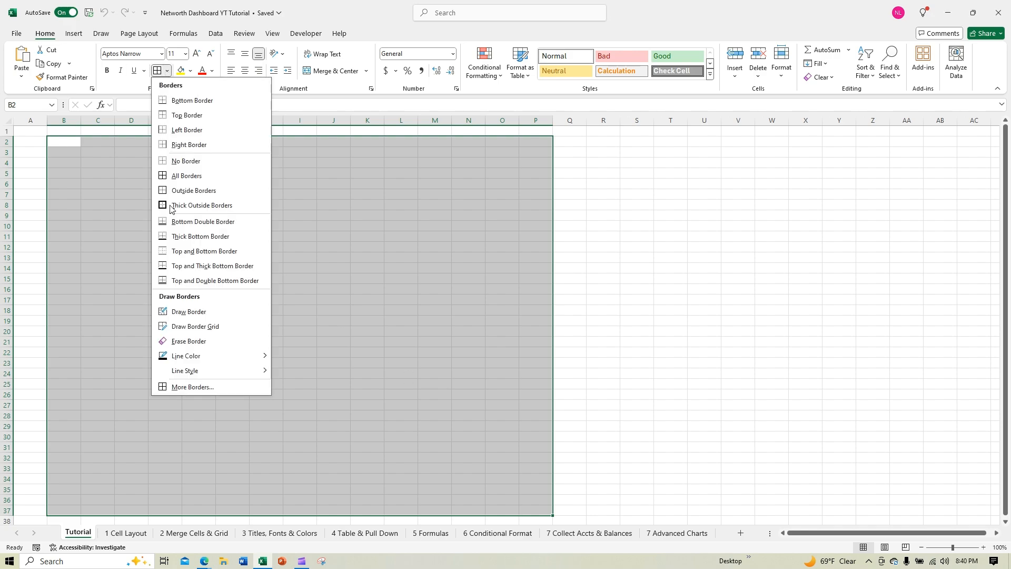
{"action": "left_click", "coordinate": [204, 385]}
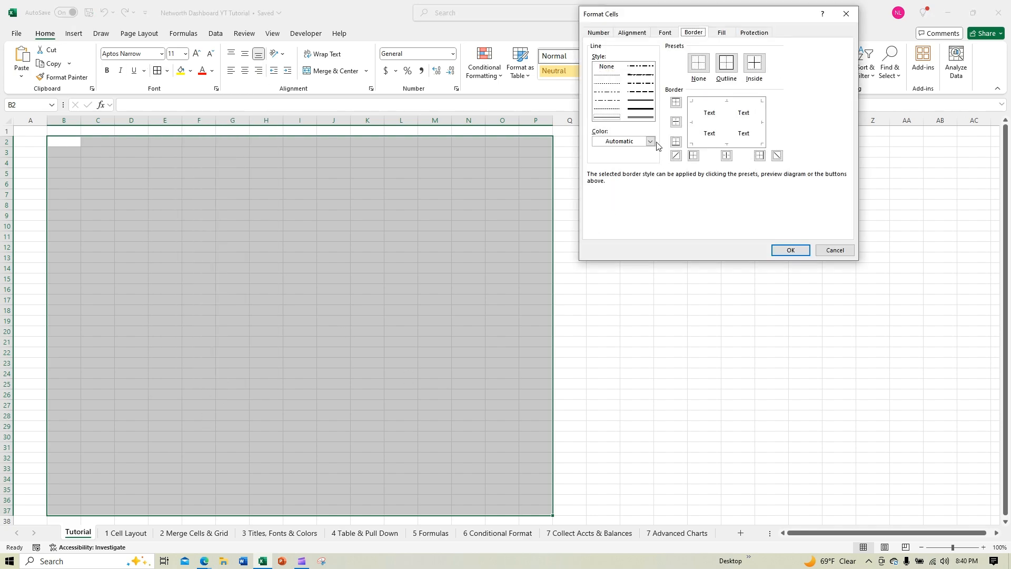
{"action": "left_click", "coordinate": [645, 101]}
{"action": "left_click", "coordinate": [642, 105]}
{"action": "left_click", "coordinate": [650, 141]}
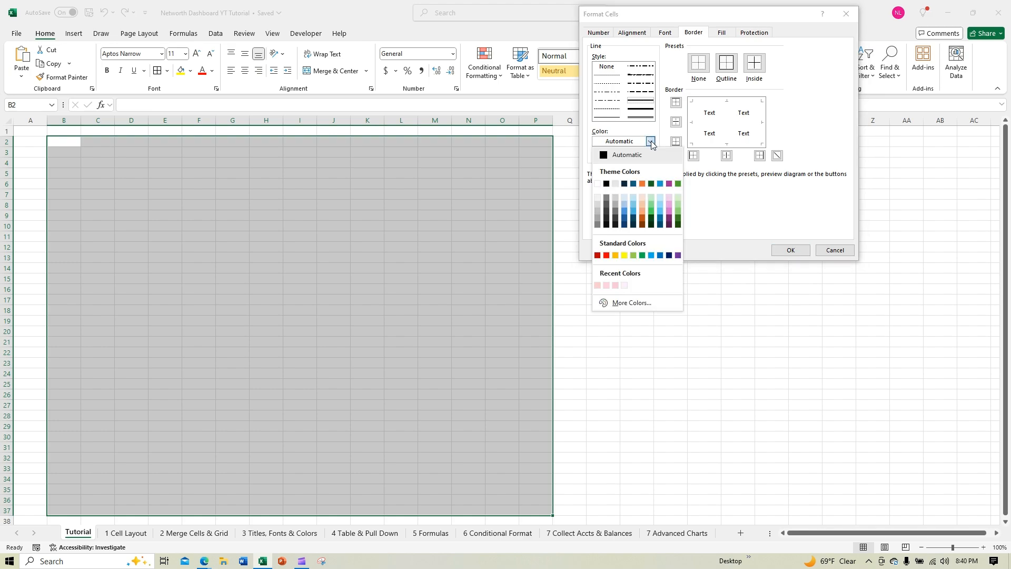
{"action": "left_click", "coordinate": [678, 255]}
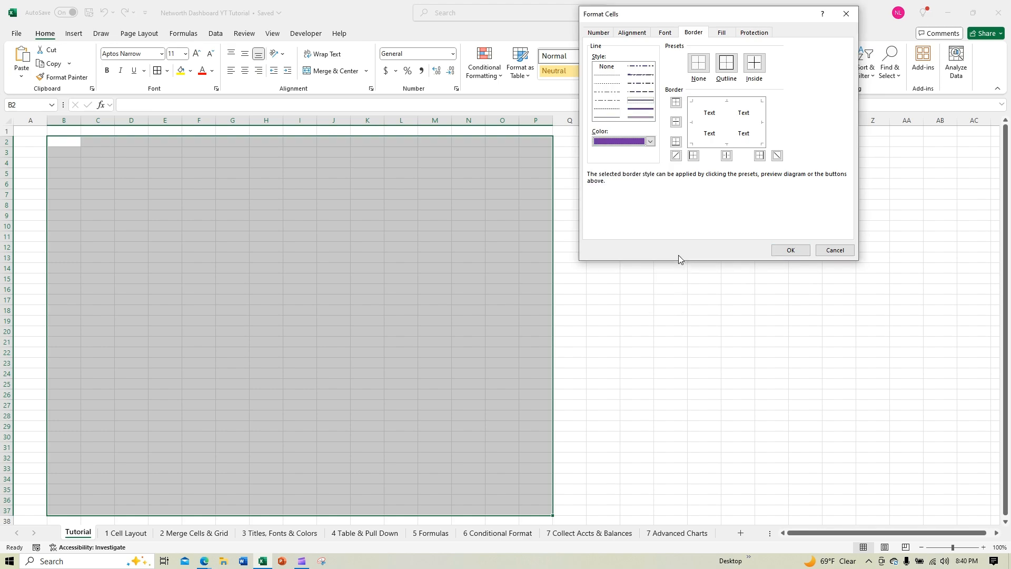
{"action": "left_click", "coordinate": [726, 63]}
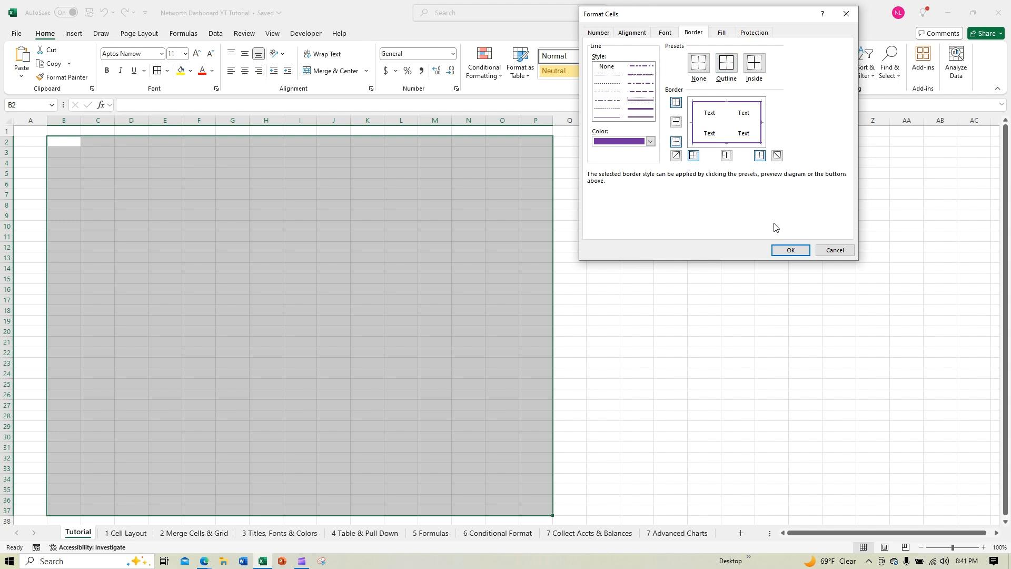
{"action": "left_click", "coordinate": [791, 251]}
{"action": "left_click", "coordinate": [614, 352]}
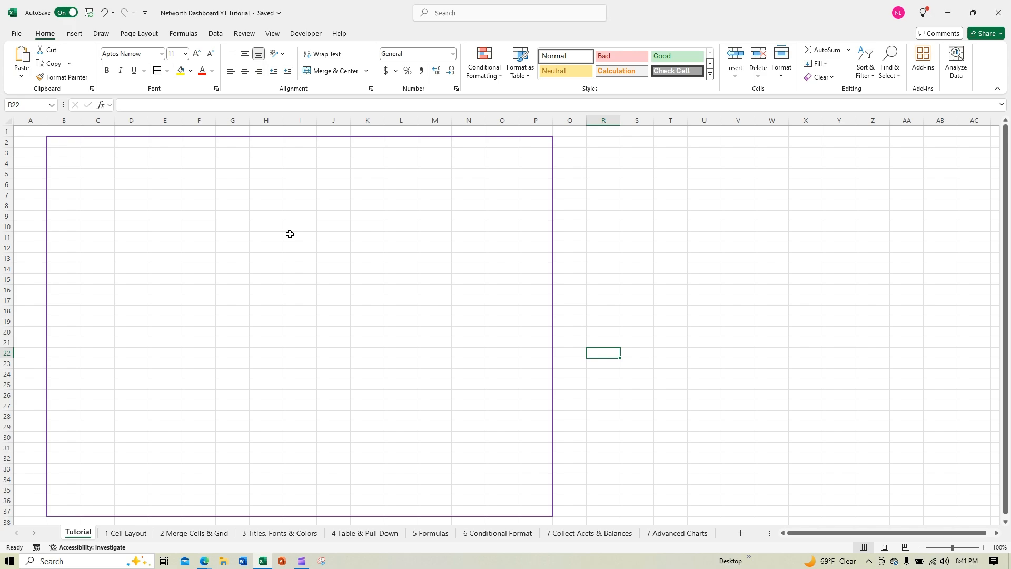
Widen columns A and Q together to a width of about 9.43 (71 pixels)
{"action": "left_click", "coordinate": [31, 120]}
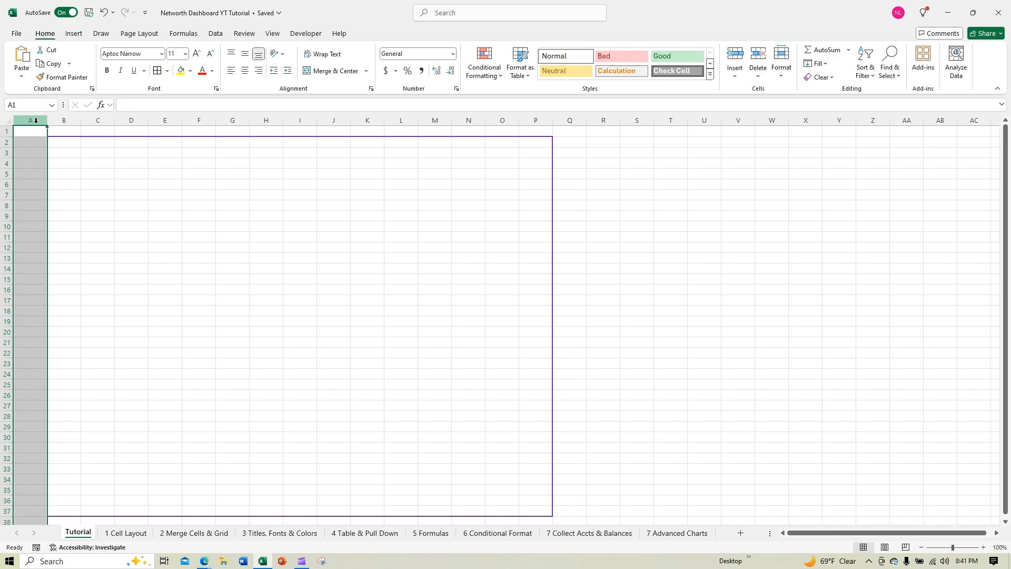
{"action": "left_click", "coordinate": [570, 120], "text": "ctrl"}
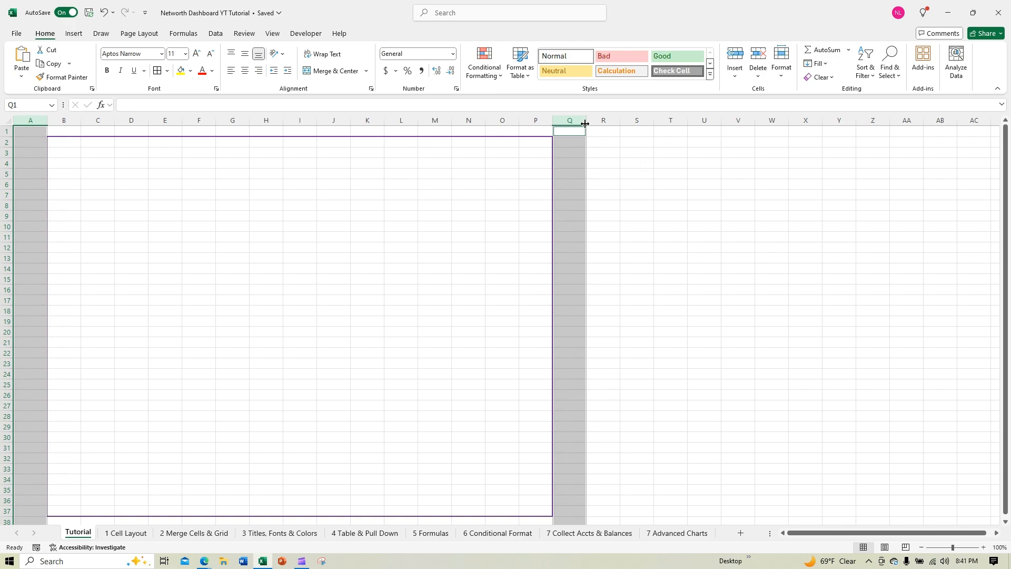
{"action": "left_click_drag", "start_coordinate": [584, 122], "coordinate": [589, 123]}
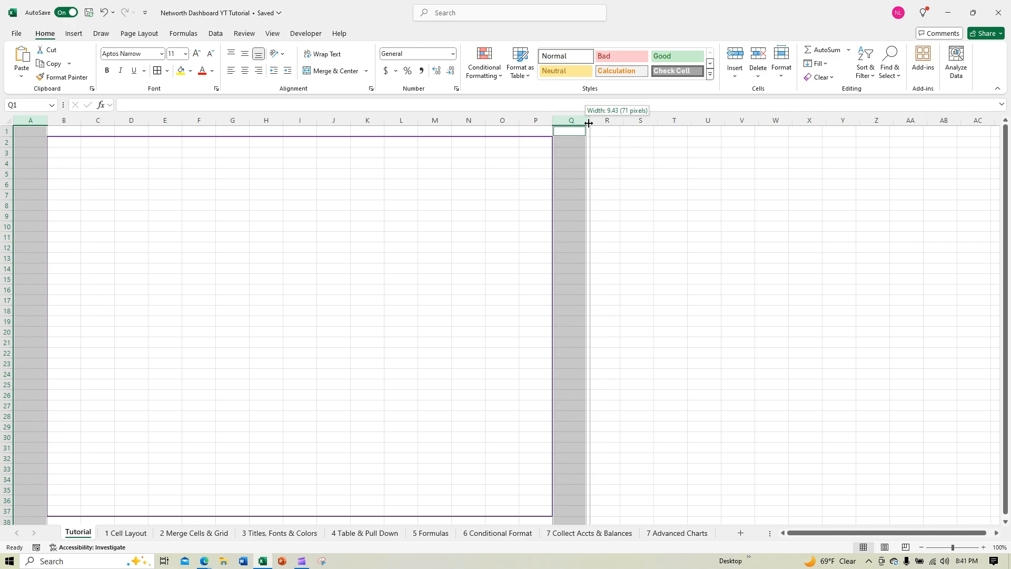
{"action": "left_click_drag", "start_coordinate": [588, 122], "coordinate": [589, 122]}
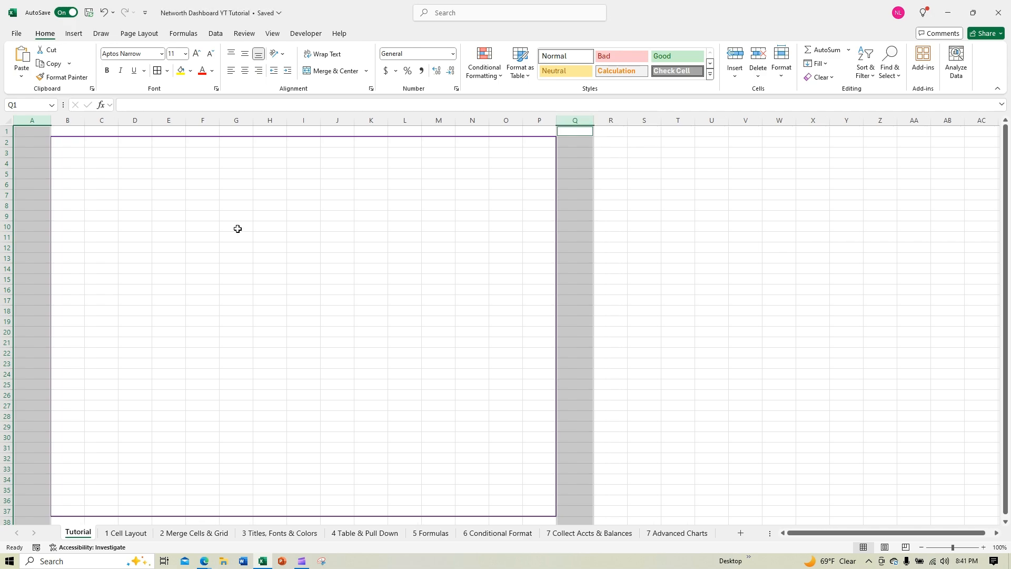
Narrow the spacer columns B, G, I, K, L, N and P together to a width of 2.71 (24 pixels)
{"action": "left_click", "coordinate": [76, 120]}
{"action": "left_click", "coordinate": [236, 120], "text": "ctrl"}
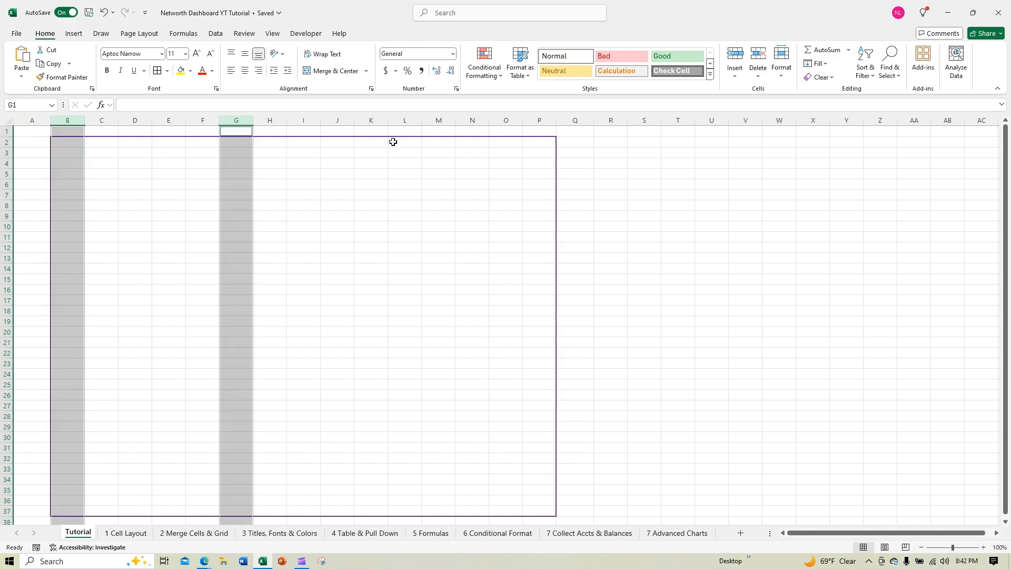
{"action": "left_click", "coordinate": [312, 118], "text": "ctrl"}
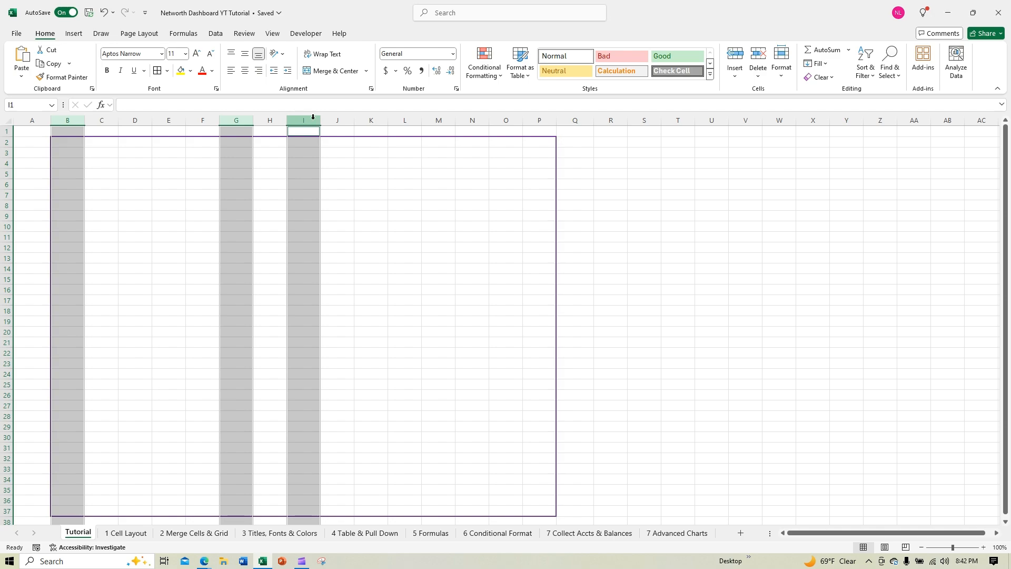
{"action": "left_click", "coordinate": [371, 120], "text": "ctrl"}
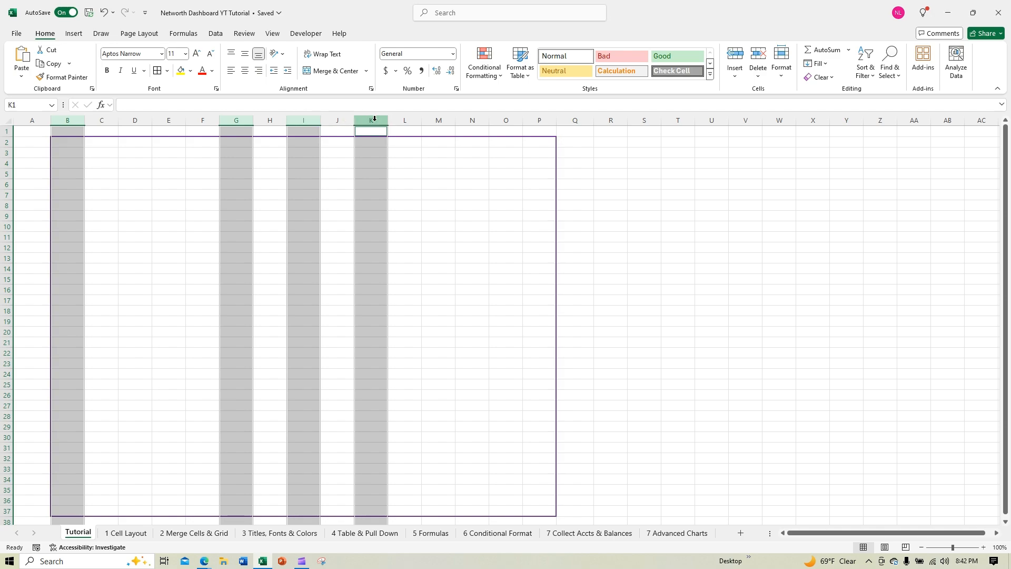
{"action": "left_click", "coordinate": [406, 126], "text": "ctrl"}
{"action": "left_click", "coordinate": [472, 121], "text": "ctrl"}
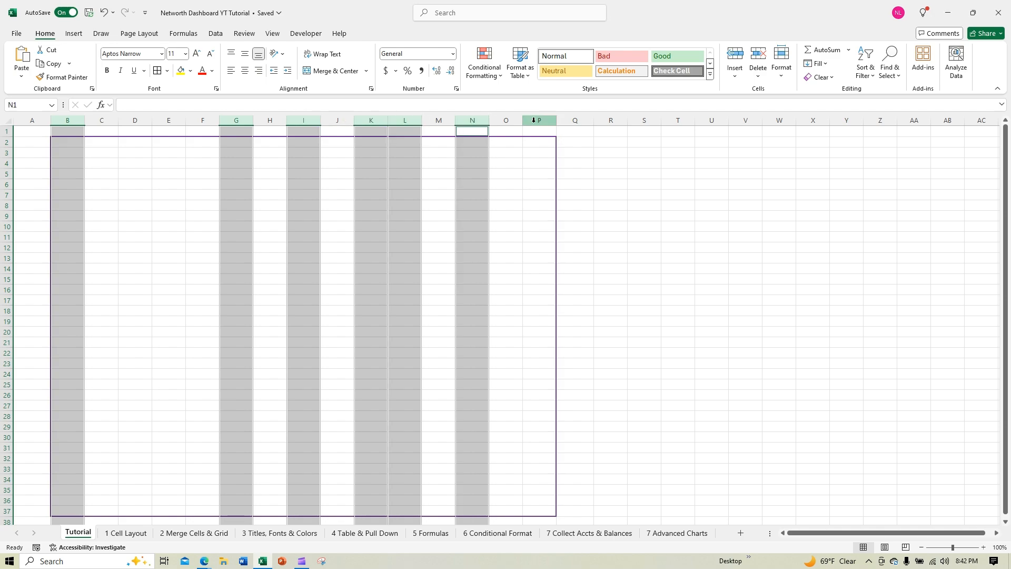
{"action": "left_click", "coordinate": [533, 120], "text": "ctrl"}
{"action": "left_click_drag", "start_coordinate": [555, 121], "coordinate": [534, 124]}
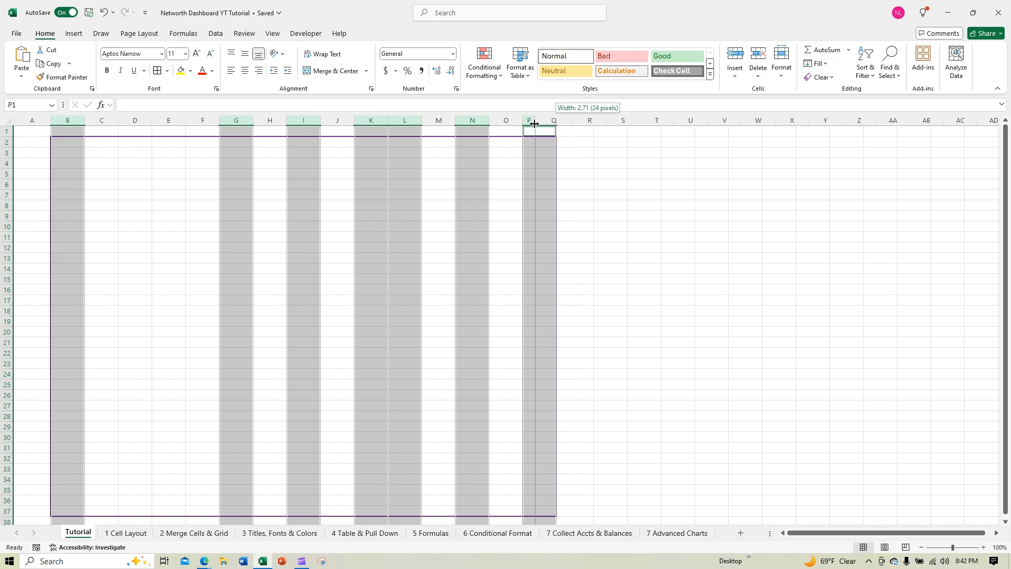
{"action": "left_click_drag", "start_coordinate": [535, 123], "coordinate": [534, 124]}
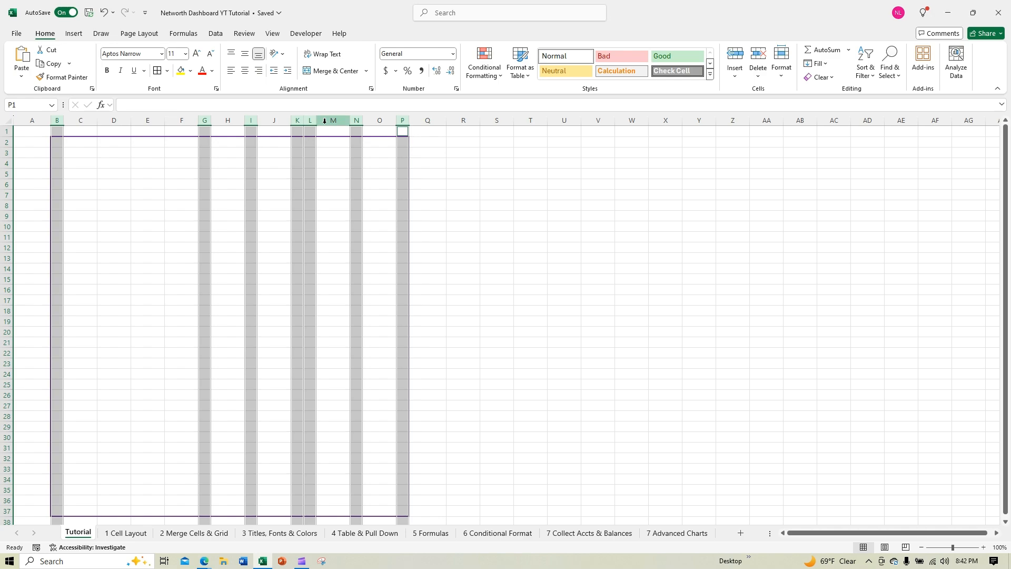
Widen columns H, J, M and O equally to about four times their default width
{"action": "left_click", "coordinate": [234, 119]}
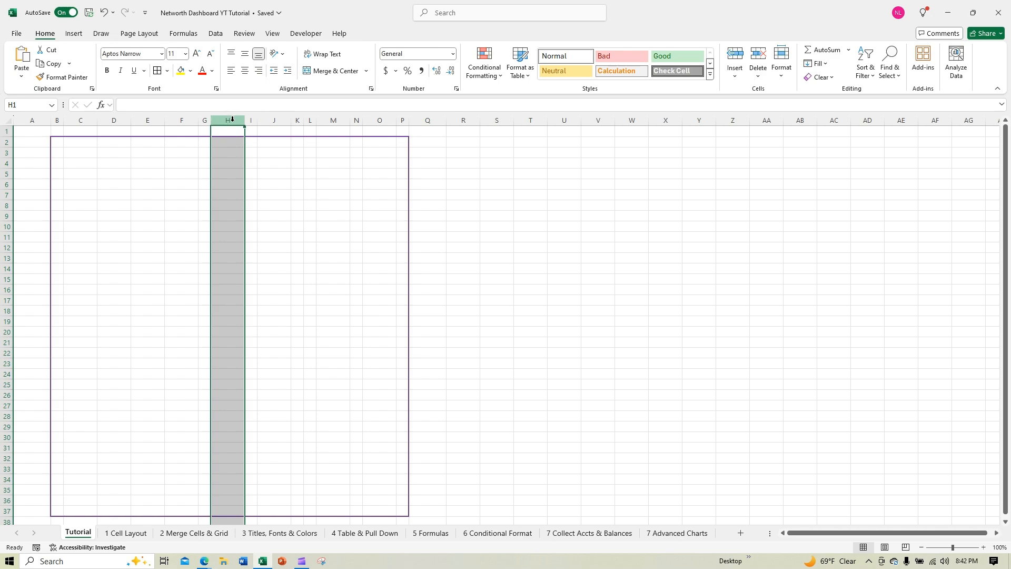
{"action": "left_click", "coordinate": [276, 121], "text": "ctrl"}
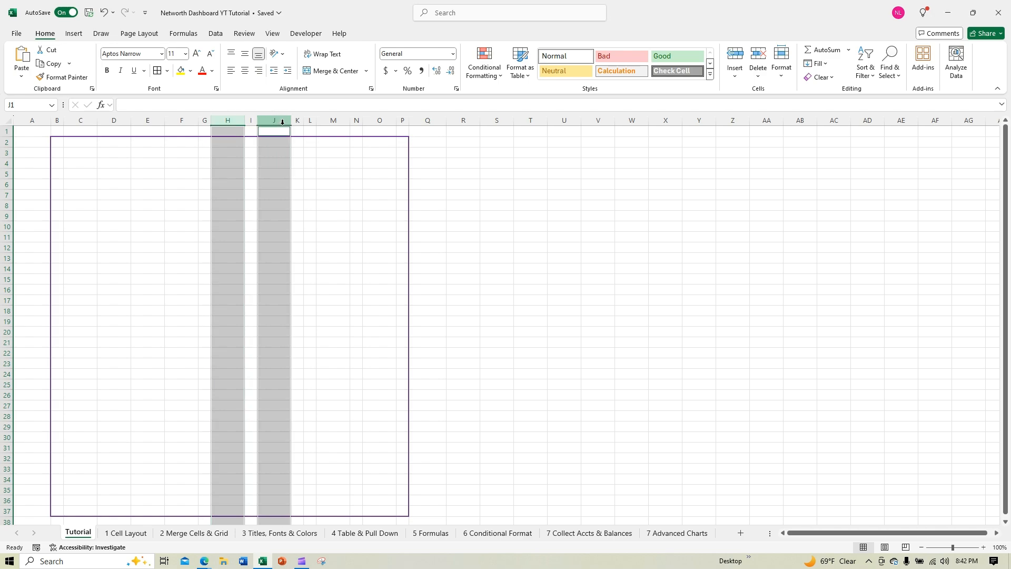
{"action": "left_click", "coordinate": [334, 120], "text": "ctrl"}
{"action": "left_click", "coordinate": [381, 121], "text": "ctrl"}
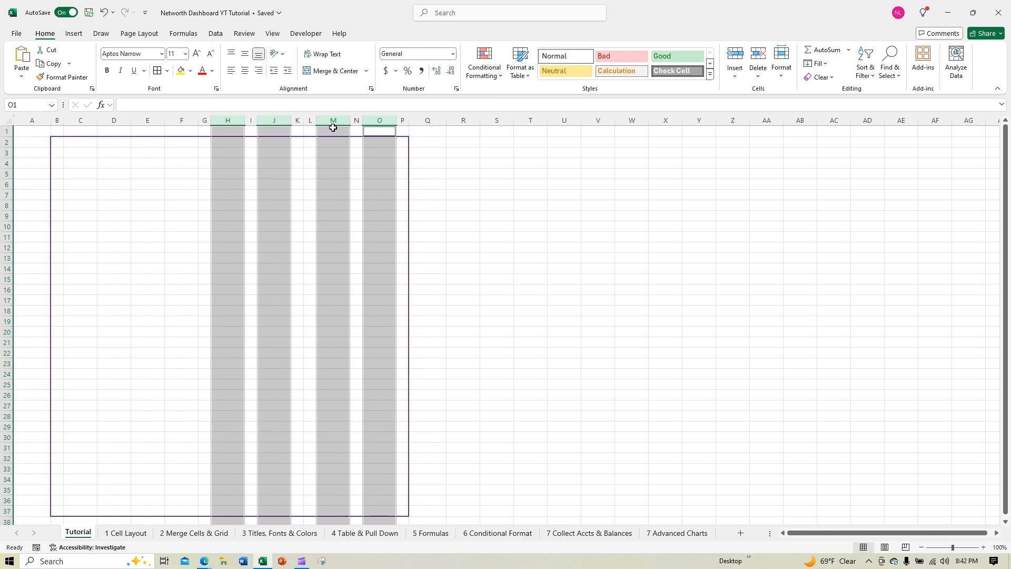
{"action": "left_click_drag", "start_coordinate": [398, 121], "coordinate": [494, 130]}
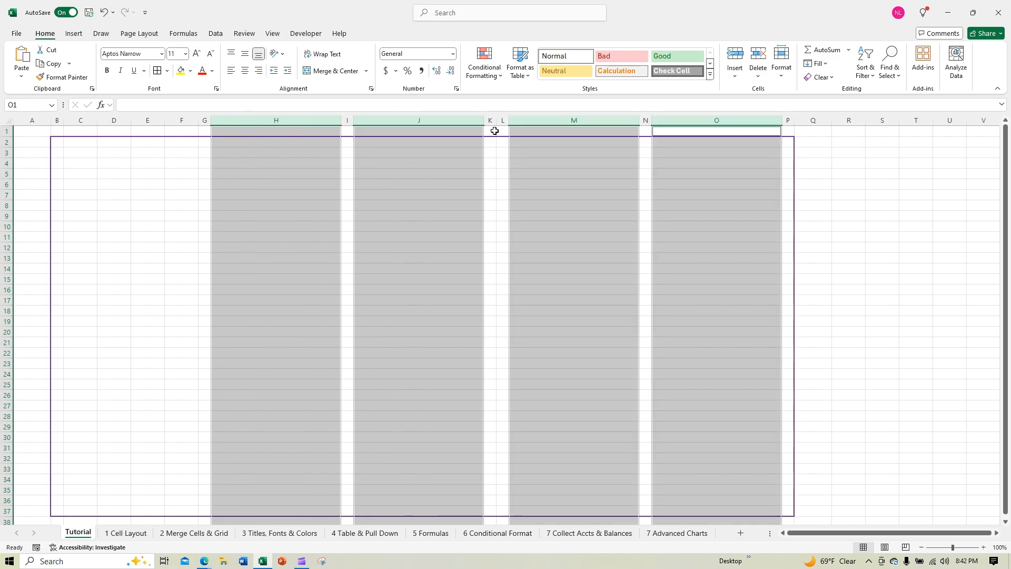
{"action": "left_click", "coordinate": [832, 315]}
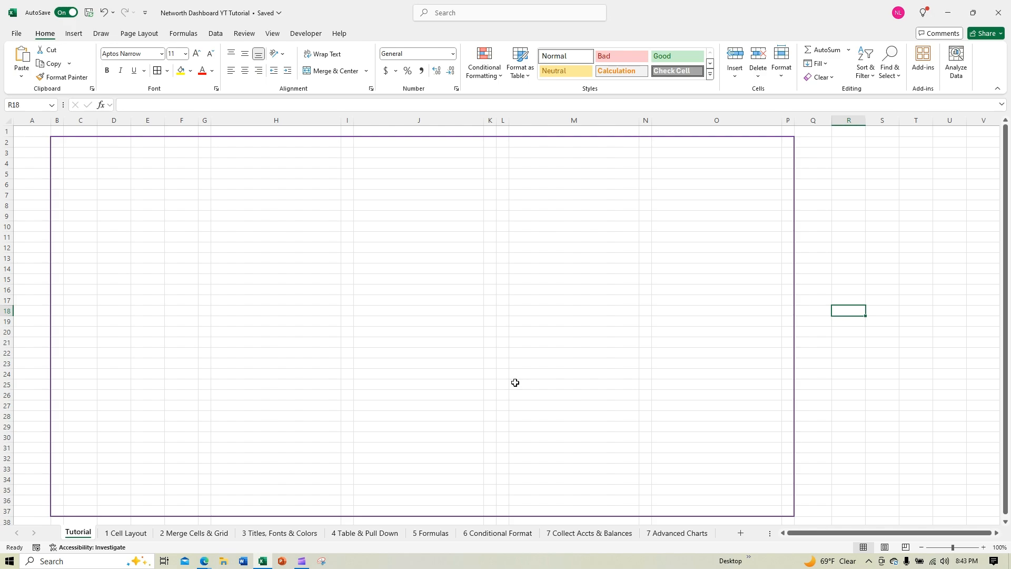
Narrow column C slightly, to a little less than the default column width
{"action": "left_click", "coordinate": [57, 120]}
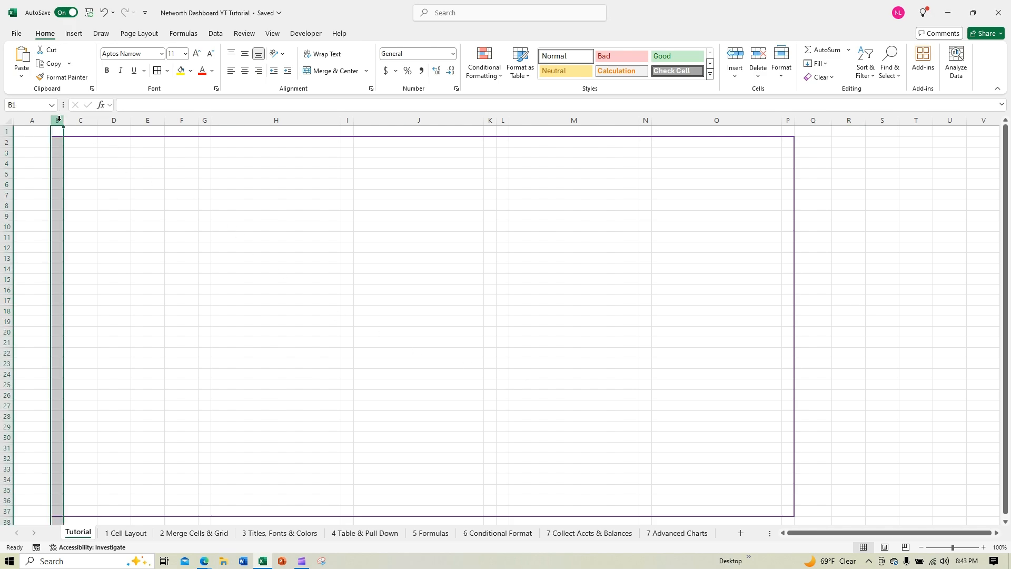
{"action": "left_click_drag", "start_coordinate": [80, 120], "coordinate": [170, 121]}
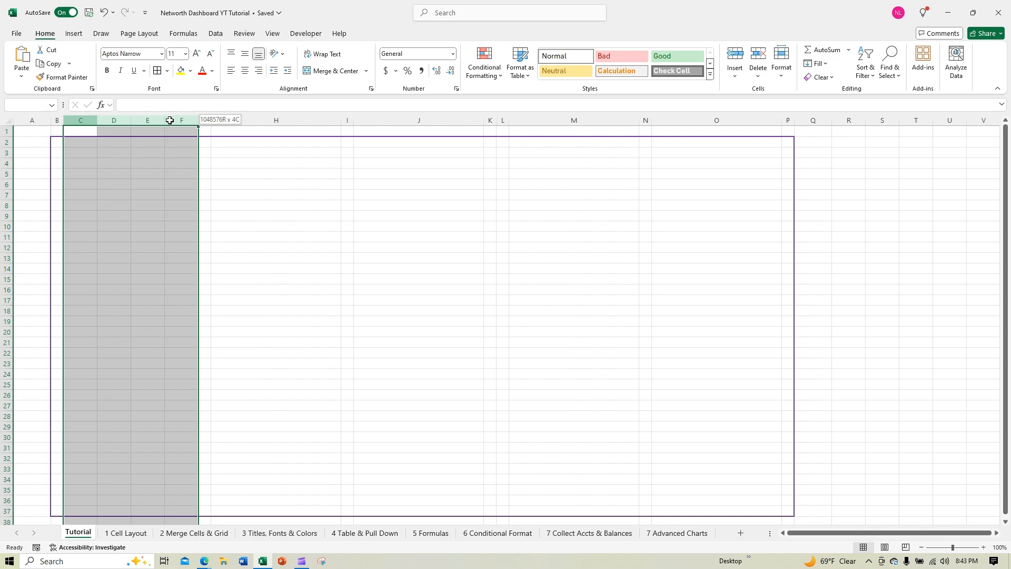
{"action": "left_click_drag", "start_coordinate": [169, 120], "coordinate": [169, 120]}
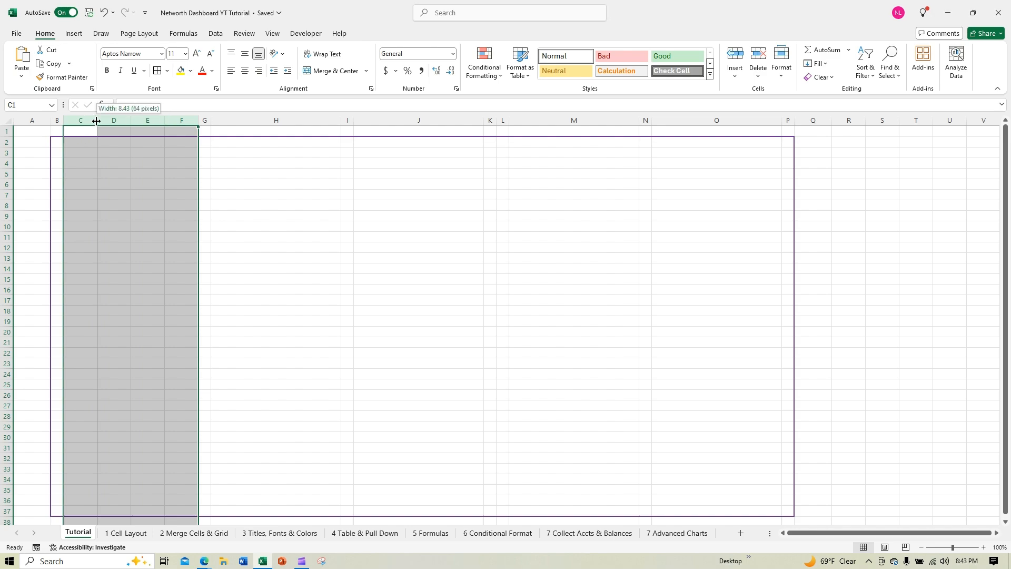
{"action": "left_click", "coordinate": [102, 157]}
{"action": "left_click_drag", "start_coordinate": [97, 120], "coordinate": [98, 120]}
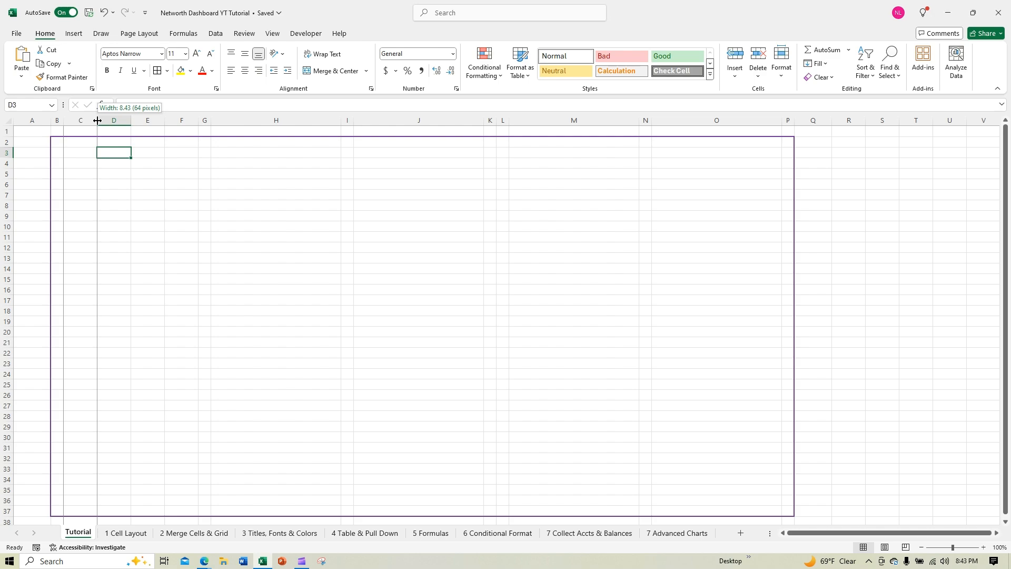
{"action": "left_click_drag", "start_coordinate": [98, 121], "coordinate": [93, 123]}
Widen column D to about three and a half times the default width, and columns E and F equally to just over twice the default
{"action": "left_click", "coordinate": [112, 122]}
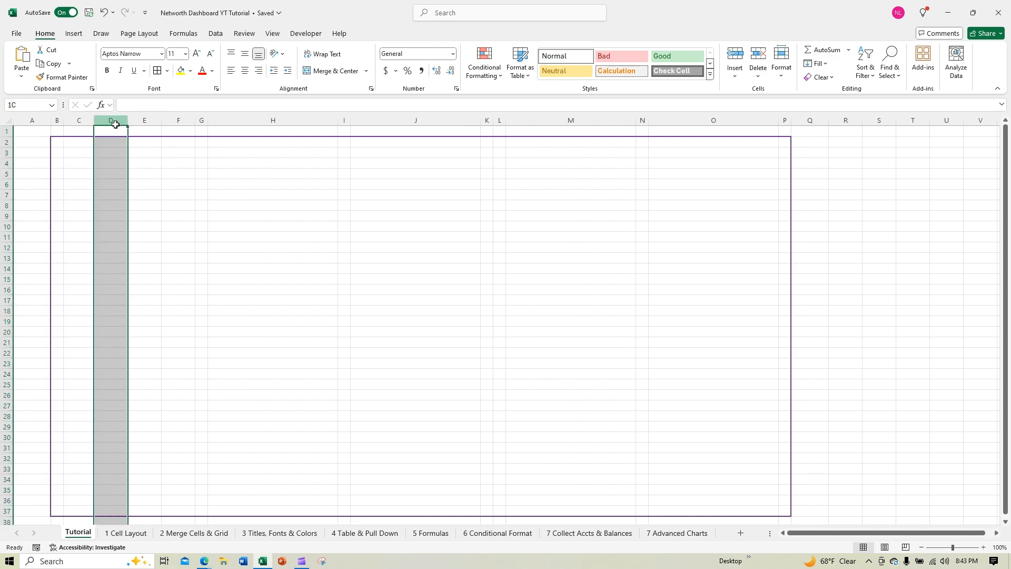
{"action": "left_click_drag", "start_coordinate": [127, 122], "coordinate": [217, 158]}
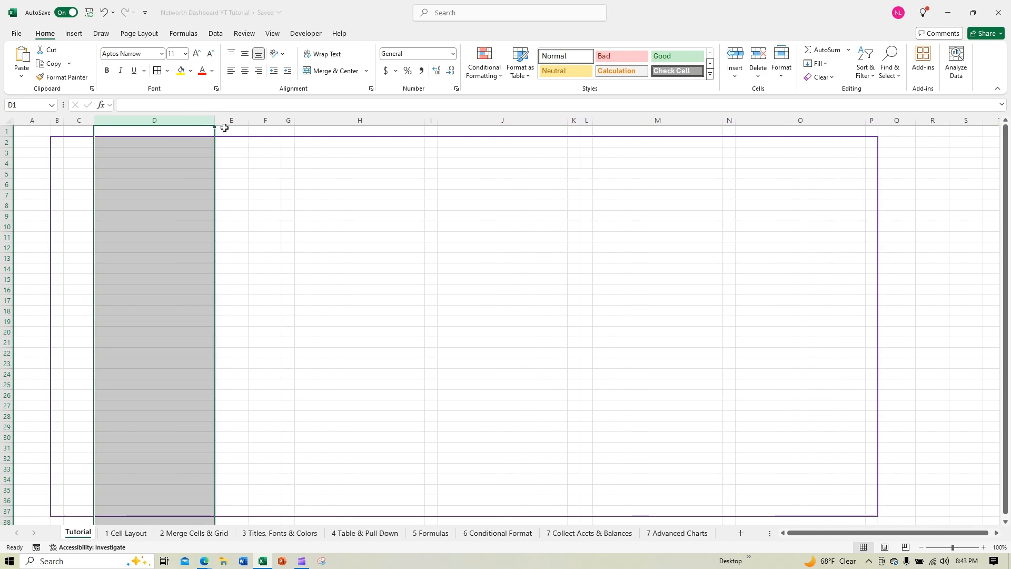
{"action": "left_click", "coordinate": [231, 120]}
{"action": "left_click", "coordinate": [266, 121], "text": "ctrl"}
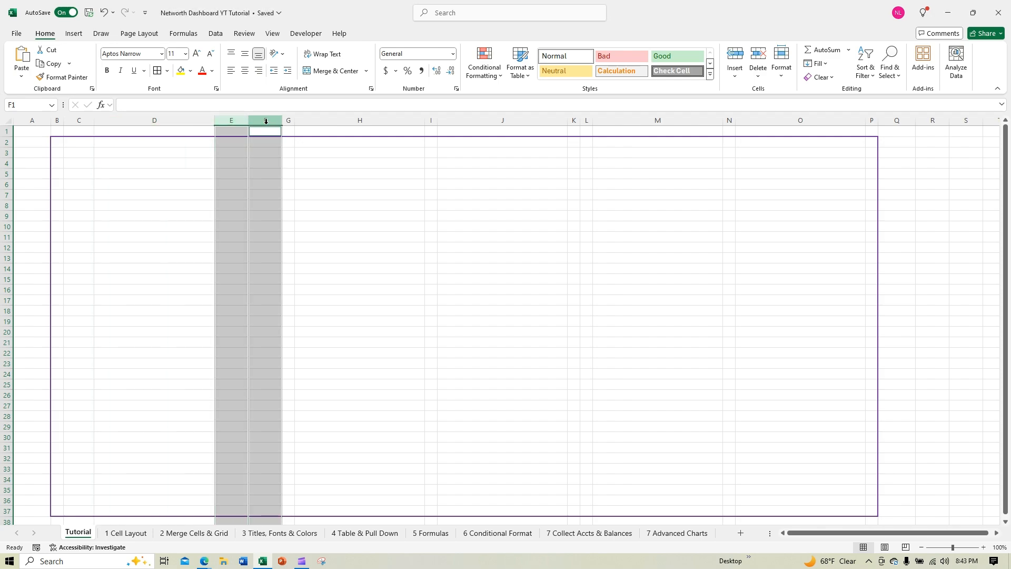
{"action": "left_click_drag", "start_coordinate": [282, 124], "coordinate": [297, 125]}
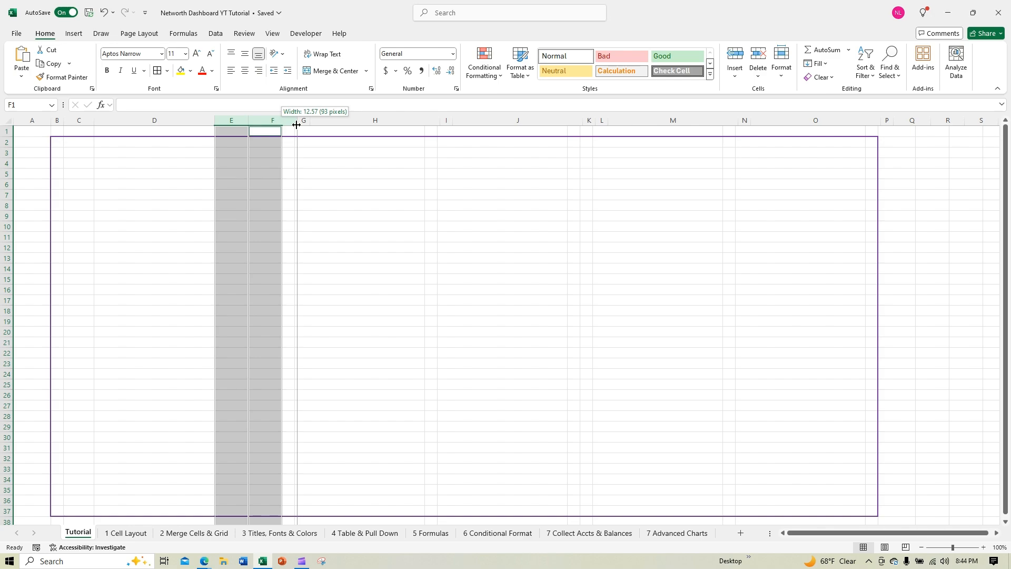
{"action": "left_click_drag", "start_coordinate": [297, 125], "coordinate": [323, 129]}
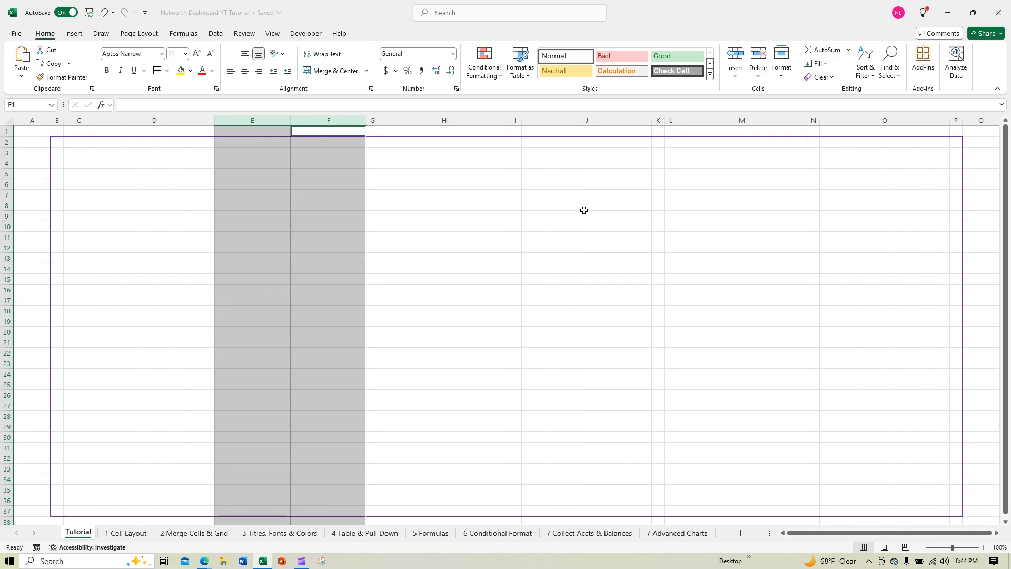
{"action": "left_click", "coordinate": [30, 120]}
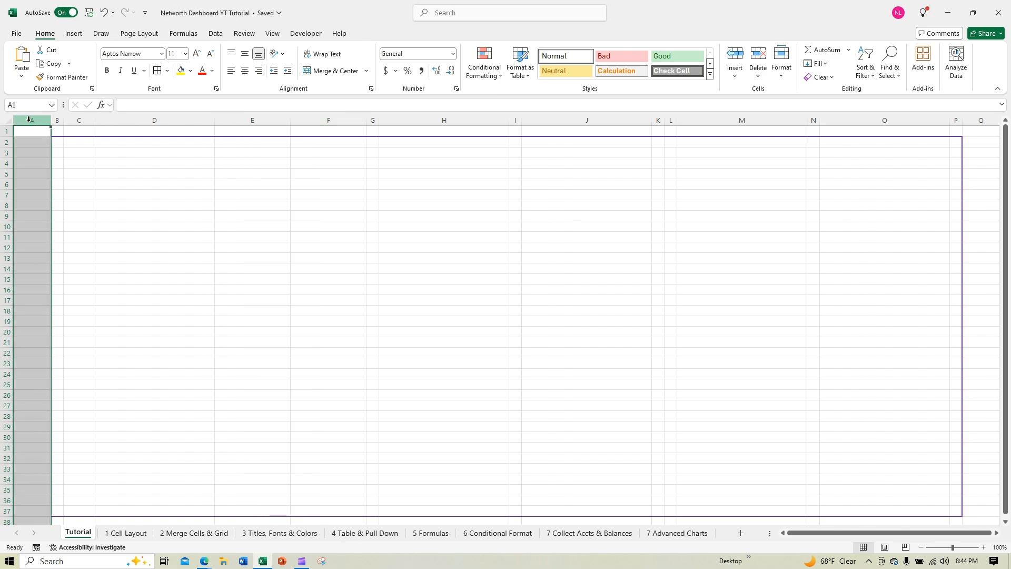
{"action": "left_click", "coordinate": [974, 120]}
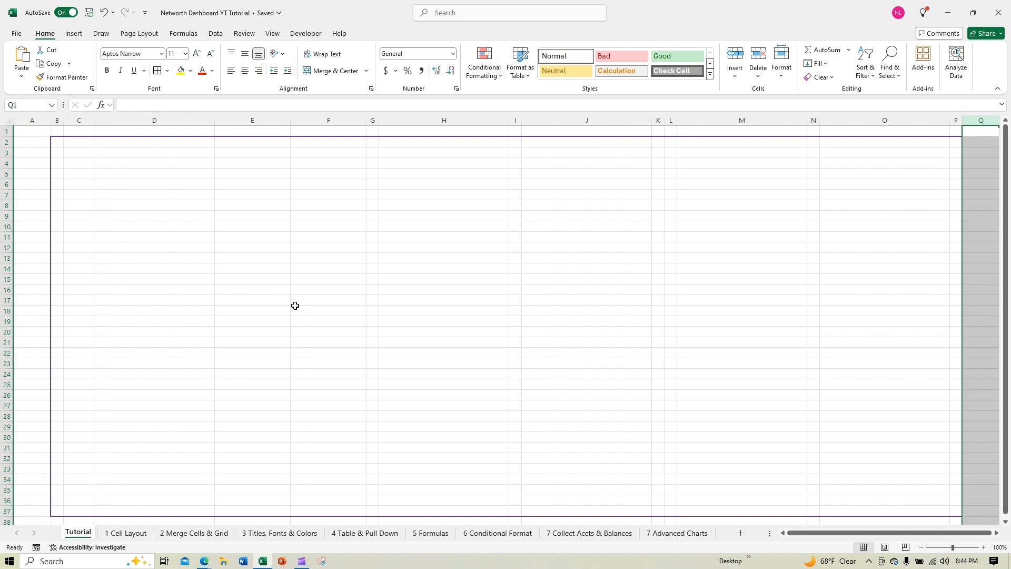
{"action": "left_click", "coordinate": [6, 131]}
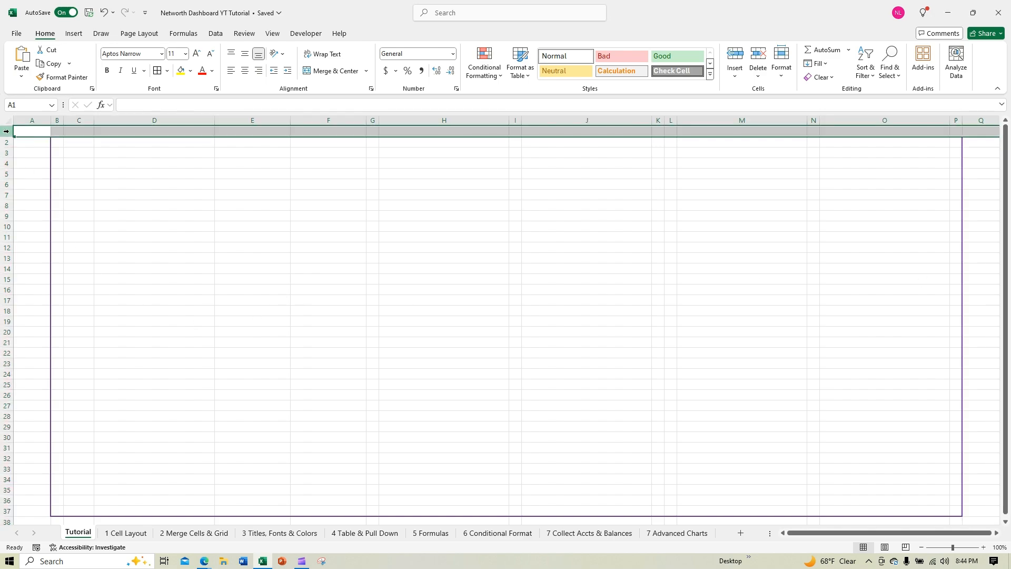
{"action": "left_click", "coordinate": [7, 521]}
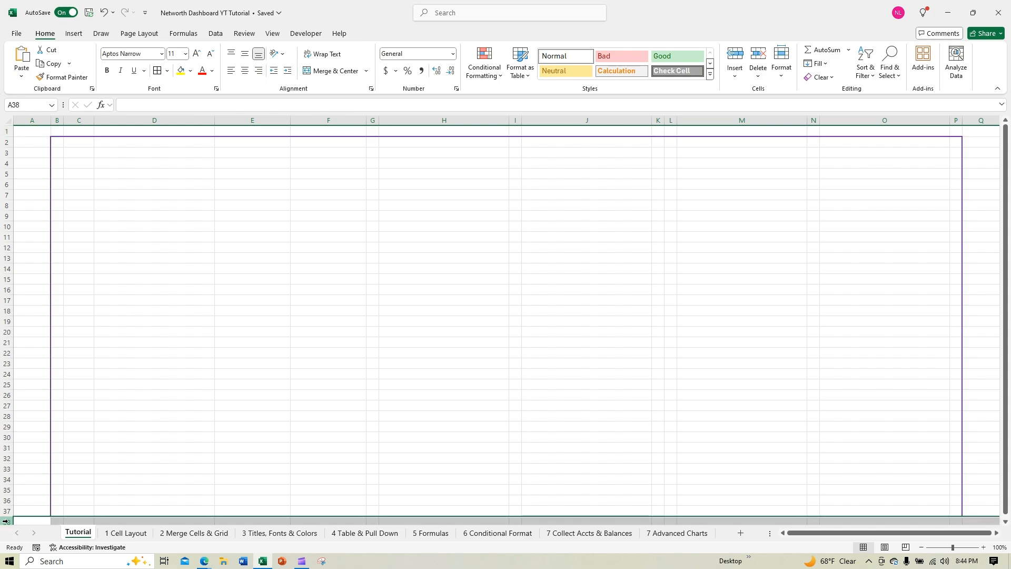
{"action": "left_click", "coordinate": [132, 397]}
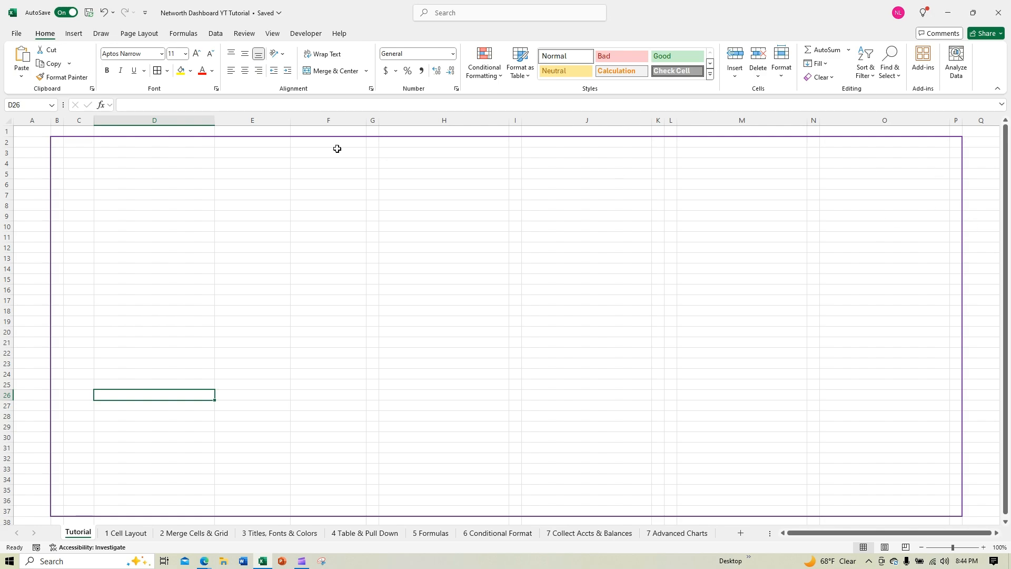
{"action": "left_click", "coordinate": [7, 142]}
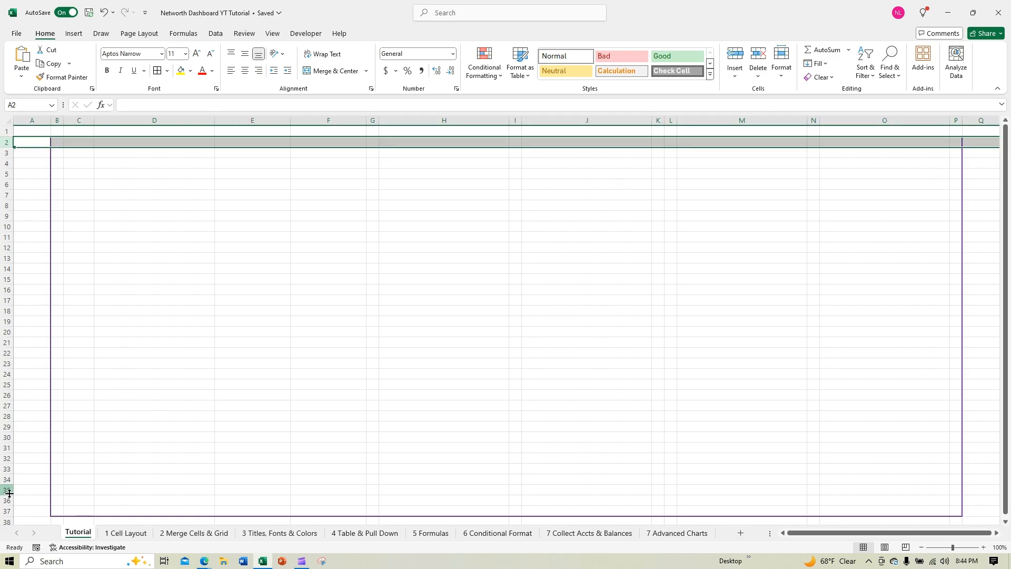
{"action": "left_click", "coordinate": [7, 510]}
{"action": "left_click", "coordinate": [287, 394]}
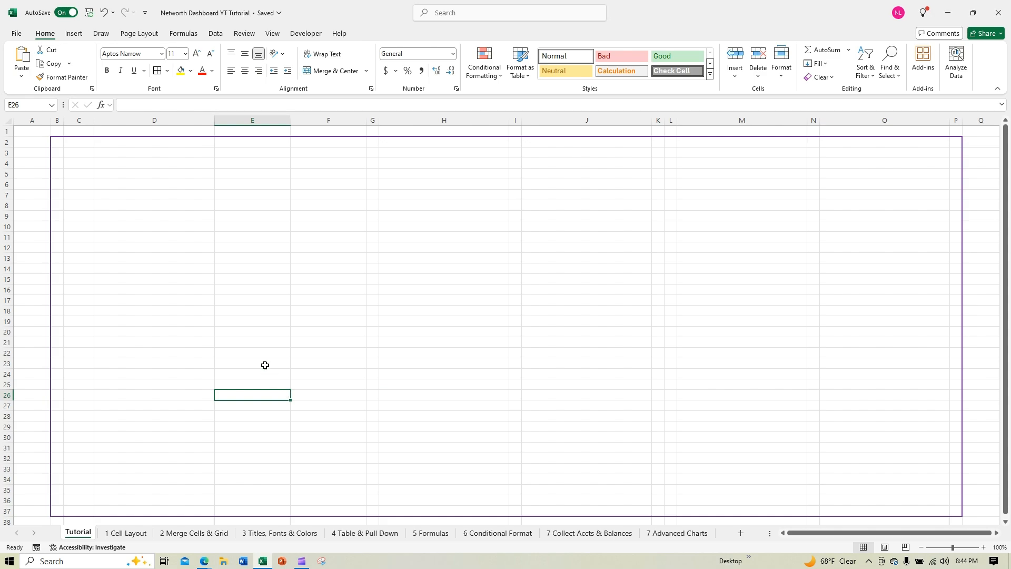
Apply a solid purple outline border around the cell range C3:F6
{"action": "left_click", "coordinate": [85, 154]}
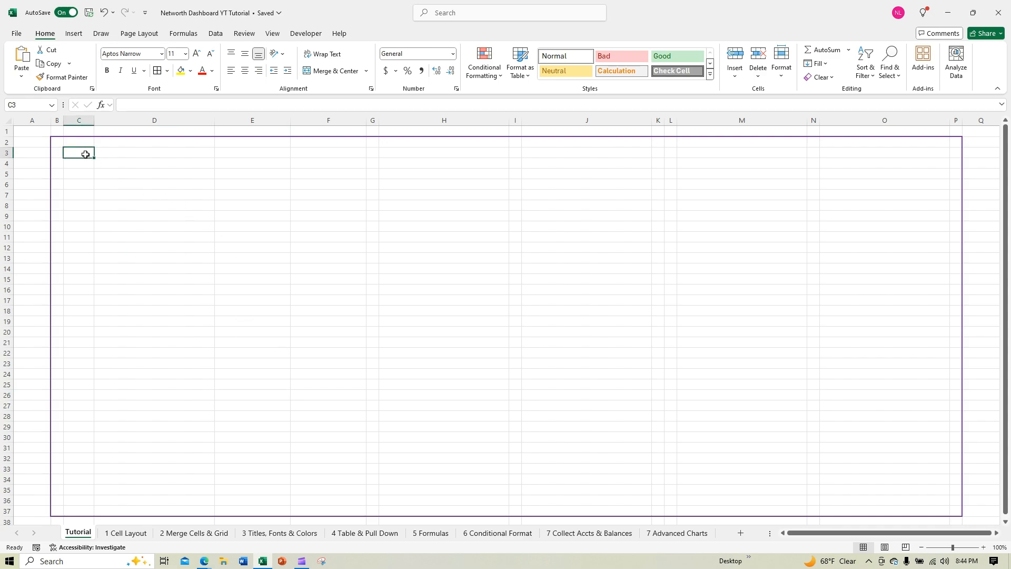
{"action": "left_click_drag", "start_coordinate": [85, 154], "coordinate": [331, 156]}
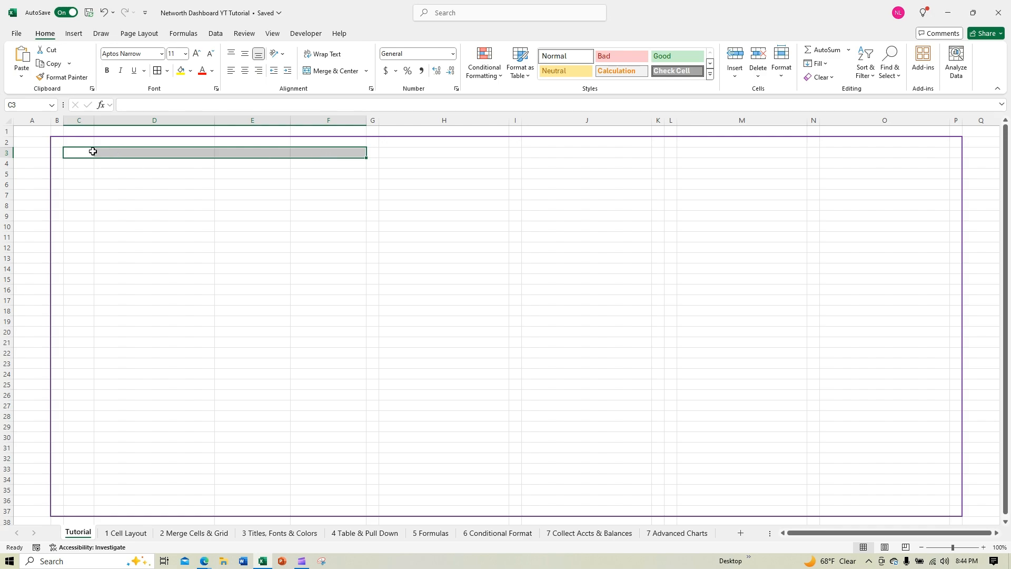
{"action": "left_click_drag", "start_coordinate": [84, 152], "coordinate": [323, 180]}
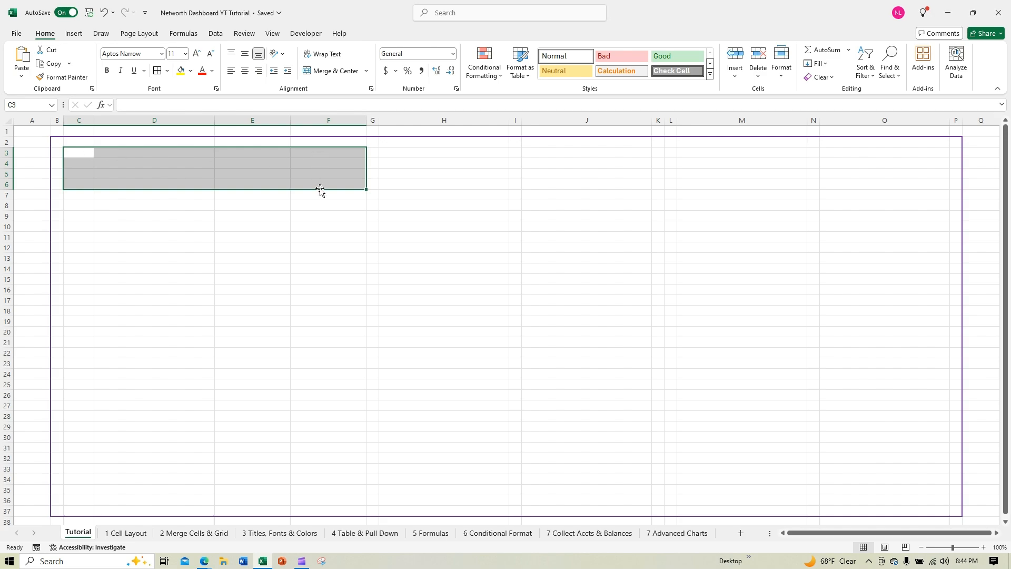
{"action": "left_click", "coordinate": [167, 71]}
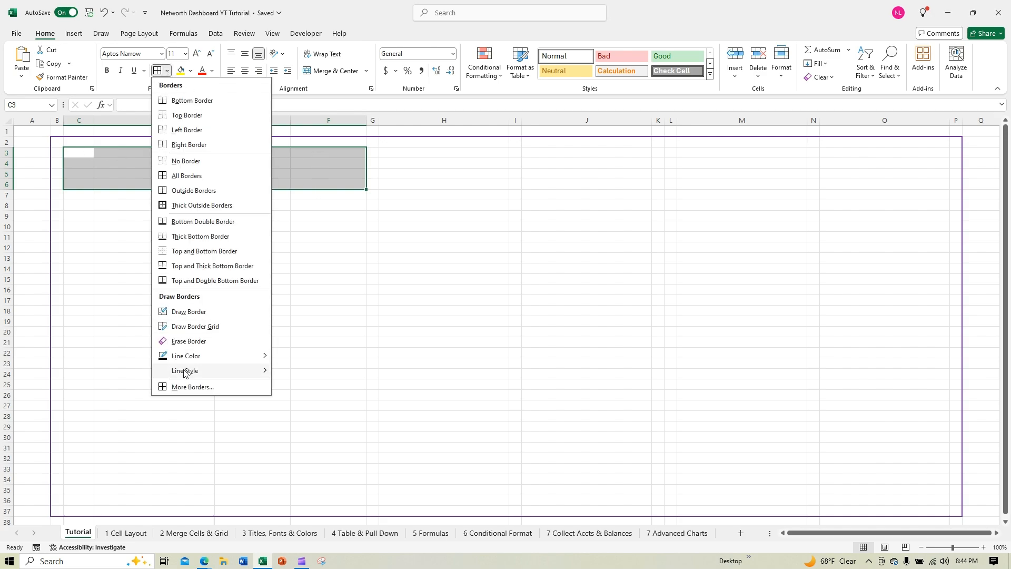
{"action": "left_click", "coordinate": [192, 386]}
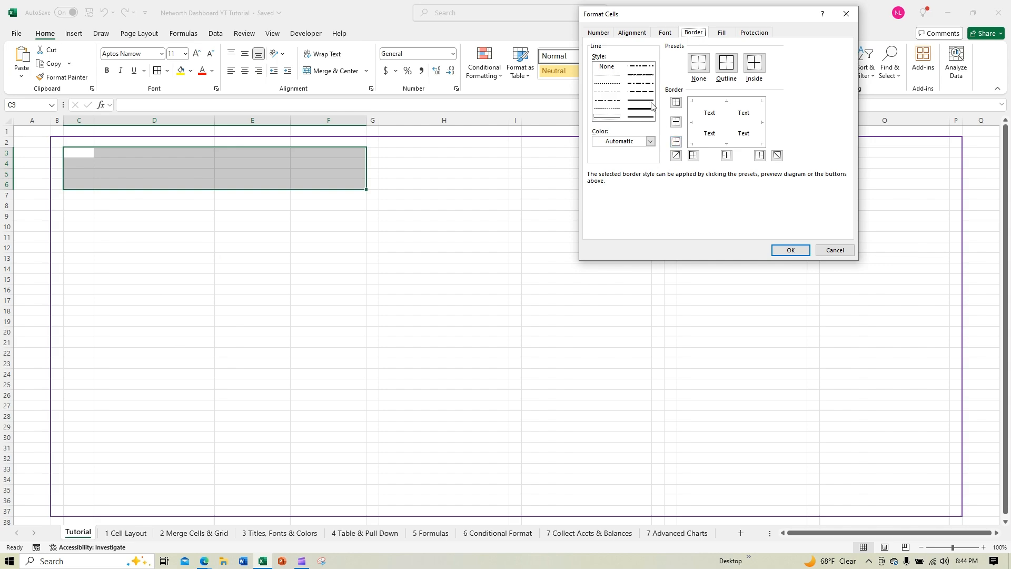
{"action": "left_click", "coordinate": [651, 103]}
{"action": "left_click", "coordinate": [651, 141]}
{"action": "left_click", "coordinate": [669, 254]}
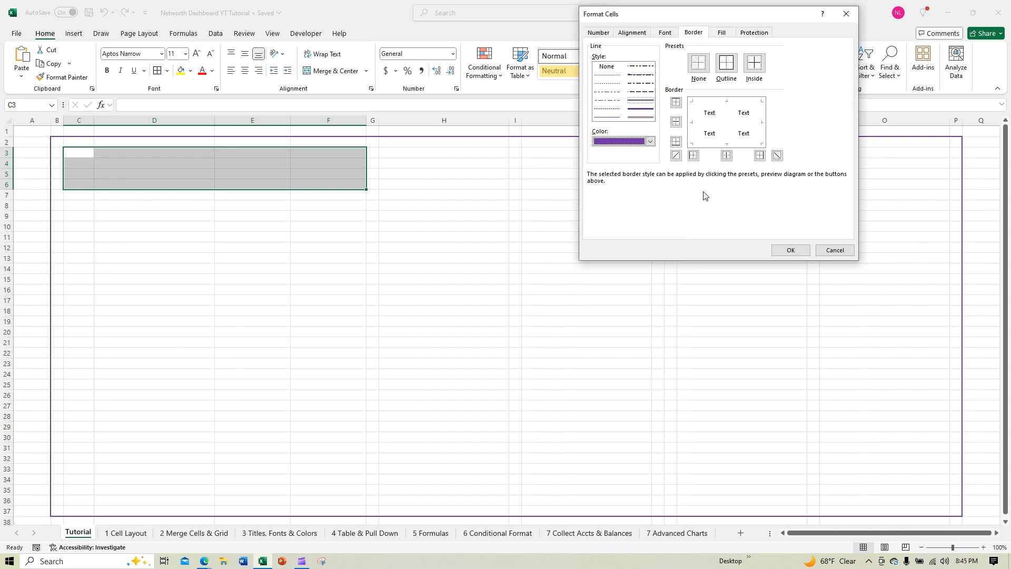
{"action": "left_click", "coordinate": [727, 64]}
{"action": "left_click", "coordinate": [791, 250]}
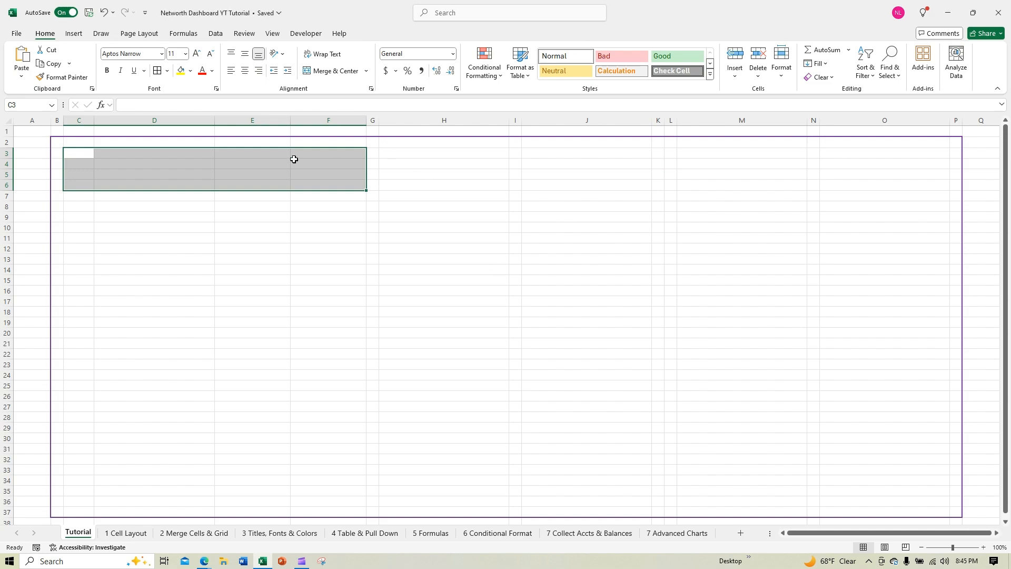
{"action": "left_click", "coordinate": [136, 238]}
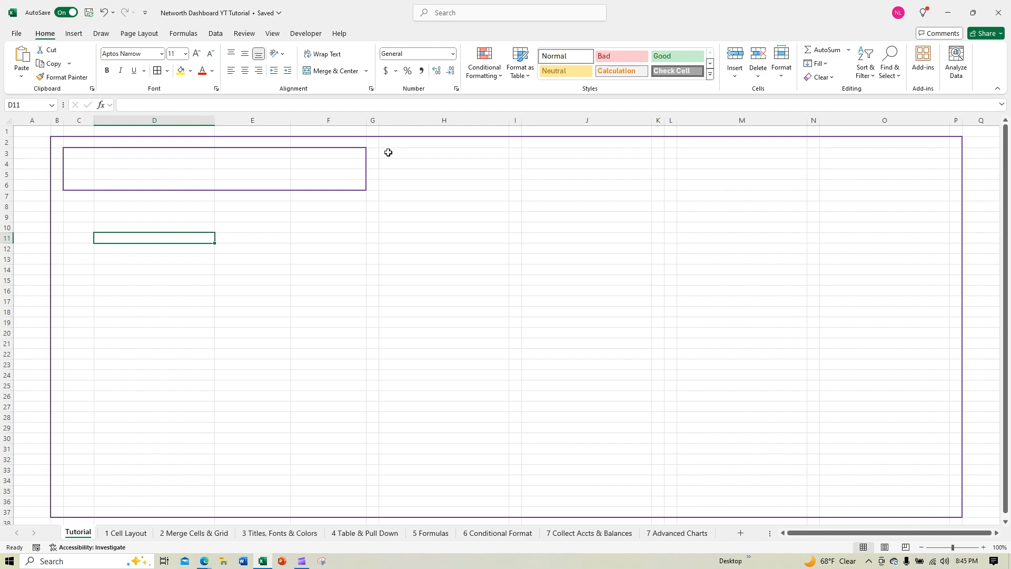
Apply a matching solid purple outline border around the cell range H3:O6
{"action": "left_click_drag", "start_coordinate": [388, 152], "coordinate": [867, 189]}
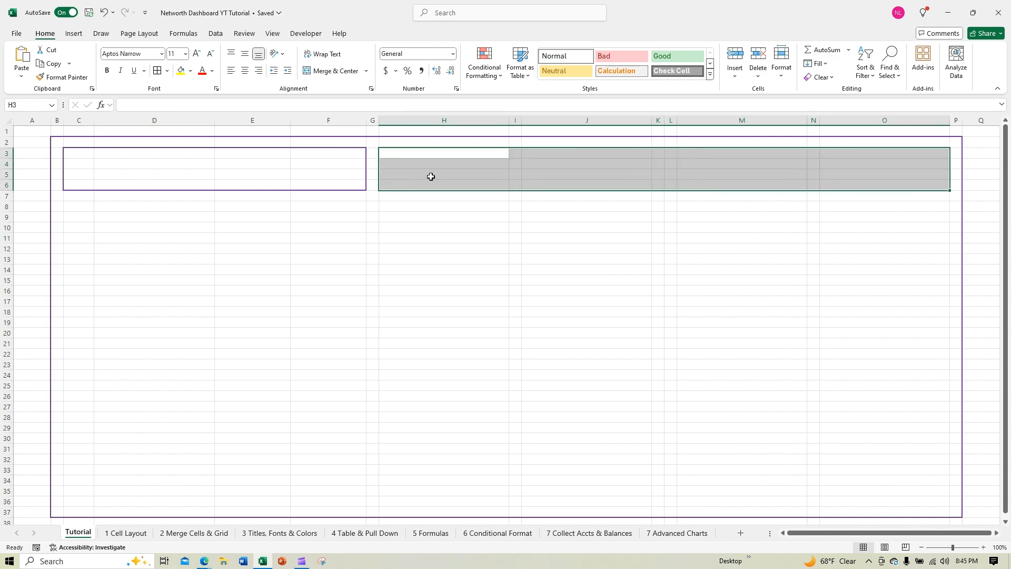
{"action": "left_click", "coordinate": [167, 71]}
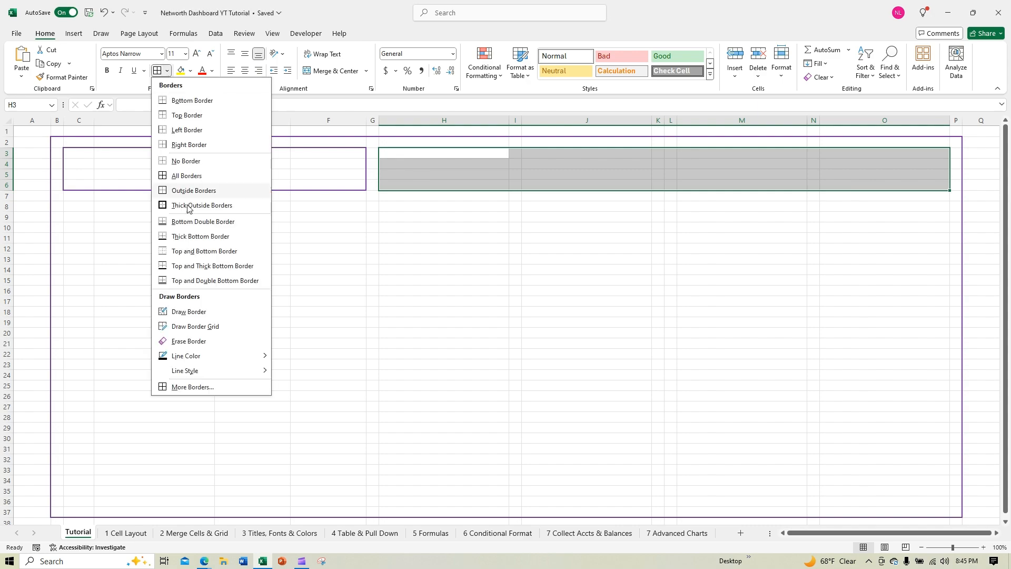
{"action": "left_click", "coordinate": [185, 388]}
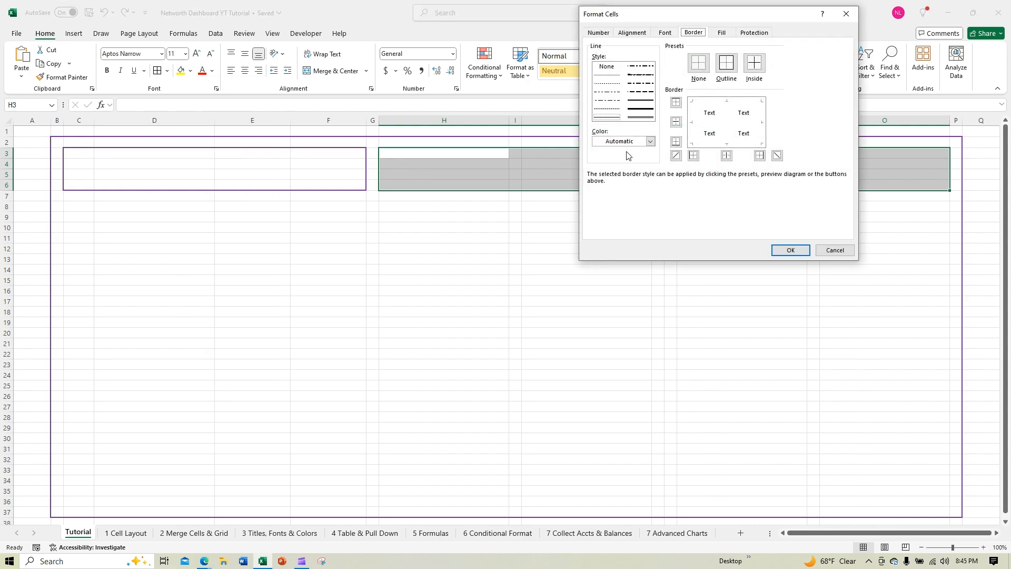
{"action": "left_click", "coordinate": [645, 107]}
{"action": "left_click", "coordinate": [650, 141]}
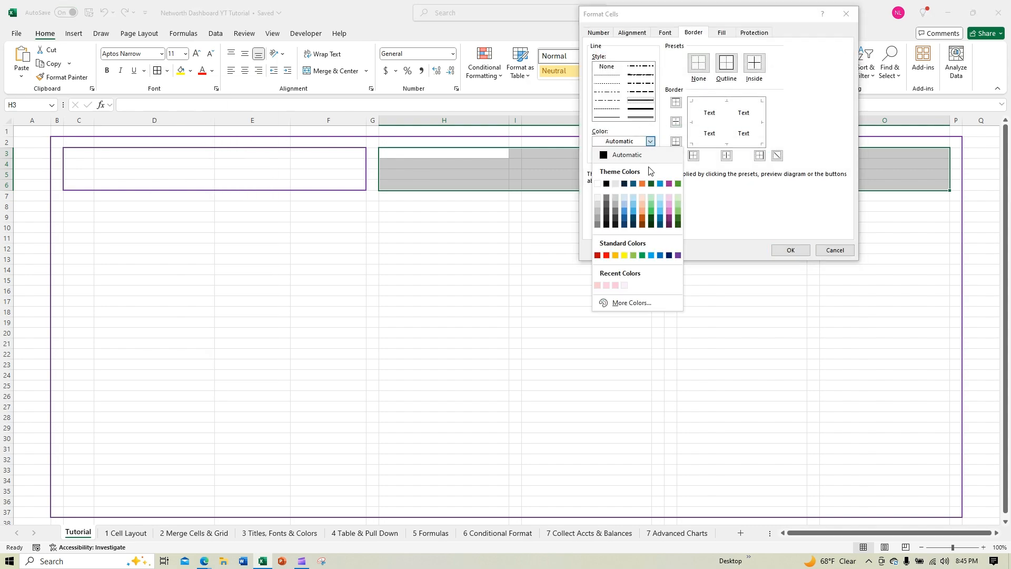
{"action": "left_click", "coordinate": [678, 255]}
{"action": "left_click", "coordinate": [726, 63]}
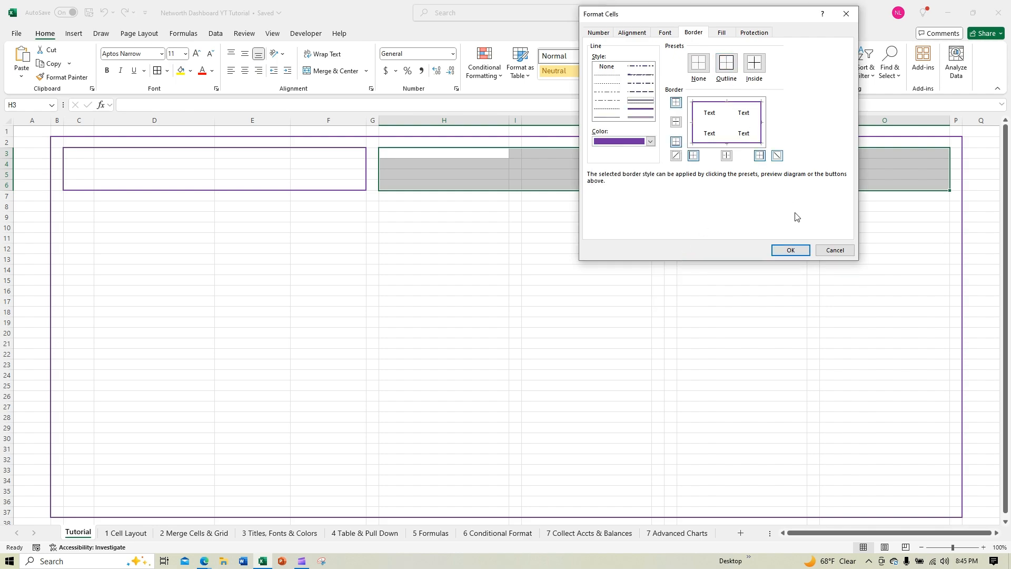
{"action": "left_click", "coordinate": [791, 250]}
{"action": "left_click", "coordinate": [586, 269]}
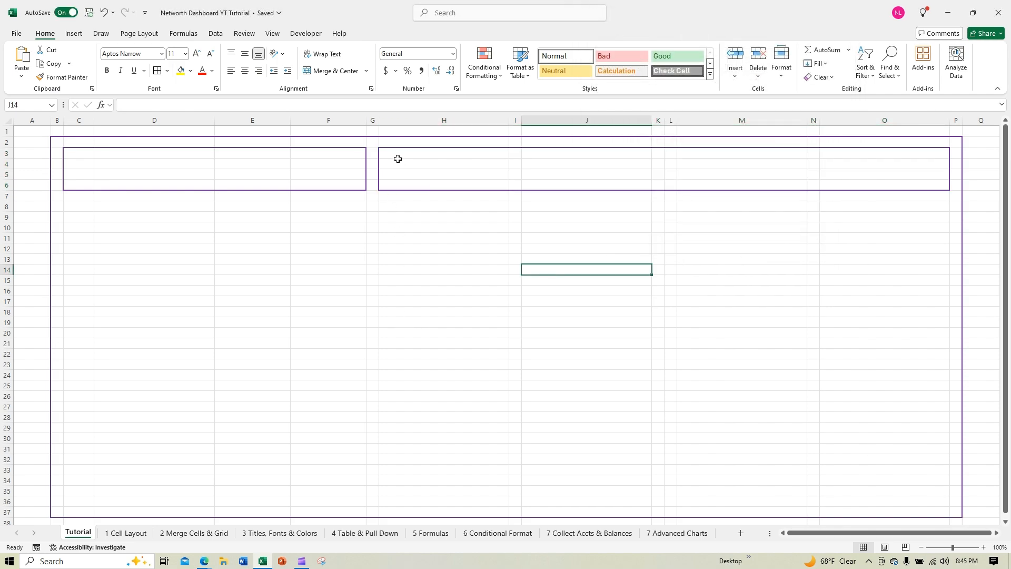
{"action": "left_click_drag", "start_coordinate": [397, 159], "coordinate": [384, 187]}
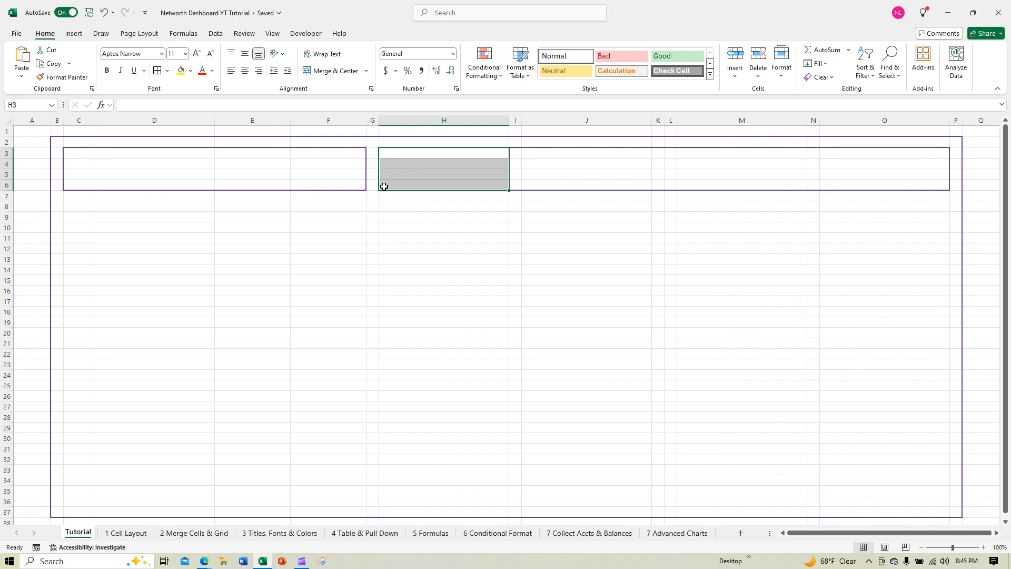
{"action": "left_click", "coordinate": [381, 281]}
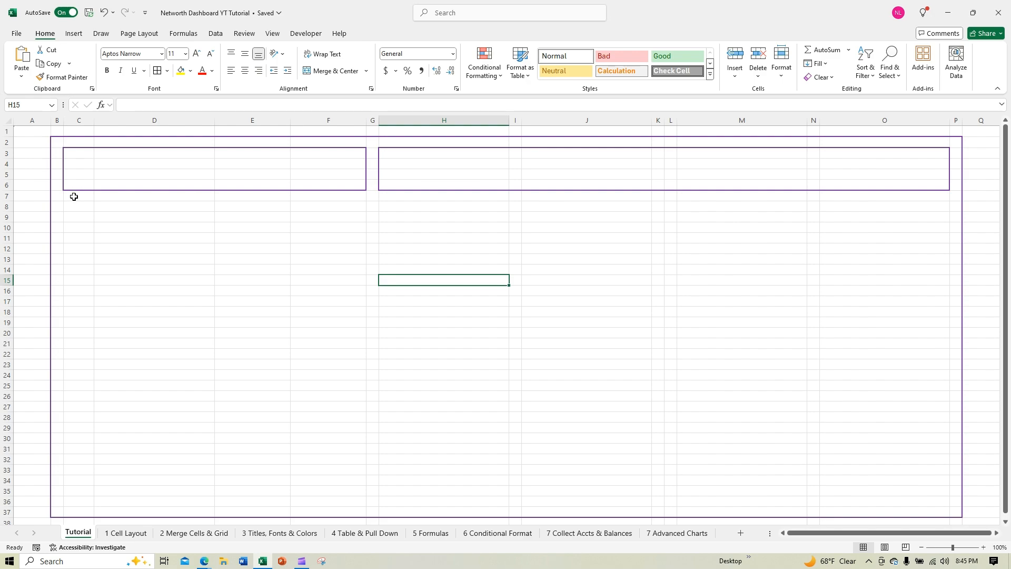
Add purple left, bottom and right borders to the range C7:F8, directly beneath the first bordered box
{"action": "left_click_drag", "start_coordinate": [75, 196], "coordinate": [313, 208]}
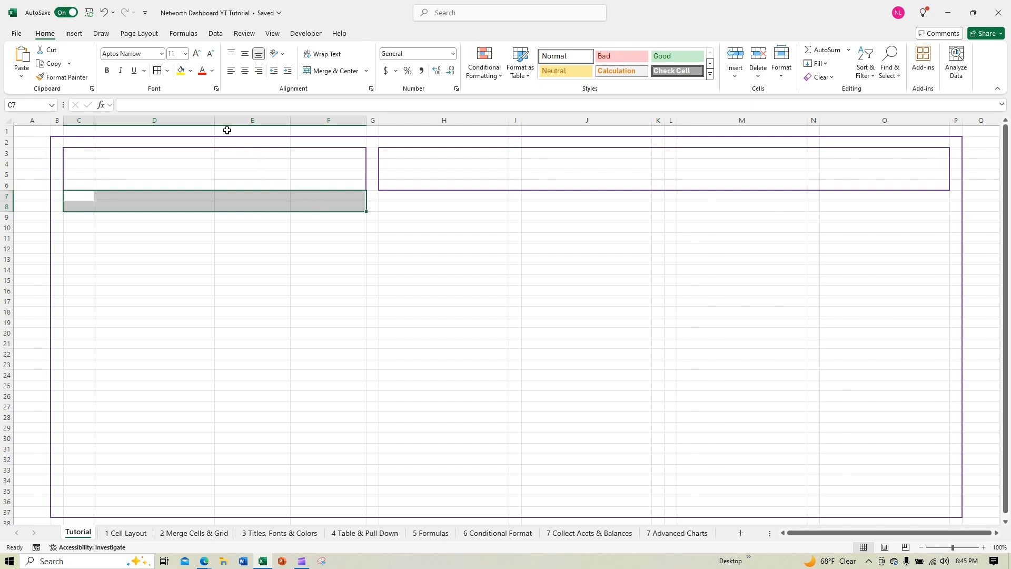
{"action": "left_click", "coordinate": [167, 71]}
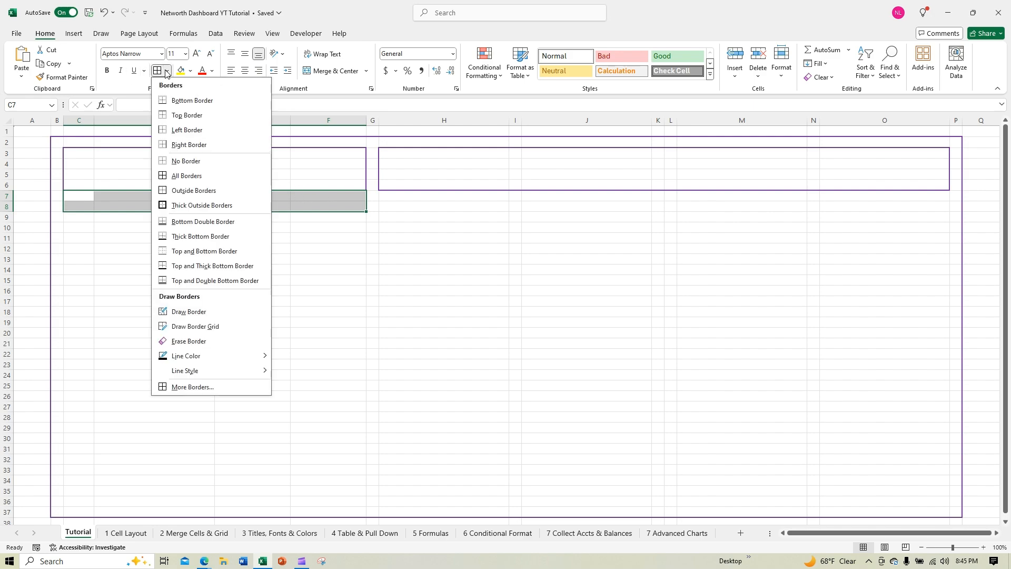
{"action": "left_click", "coordinate": [194, 387]}
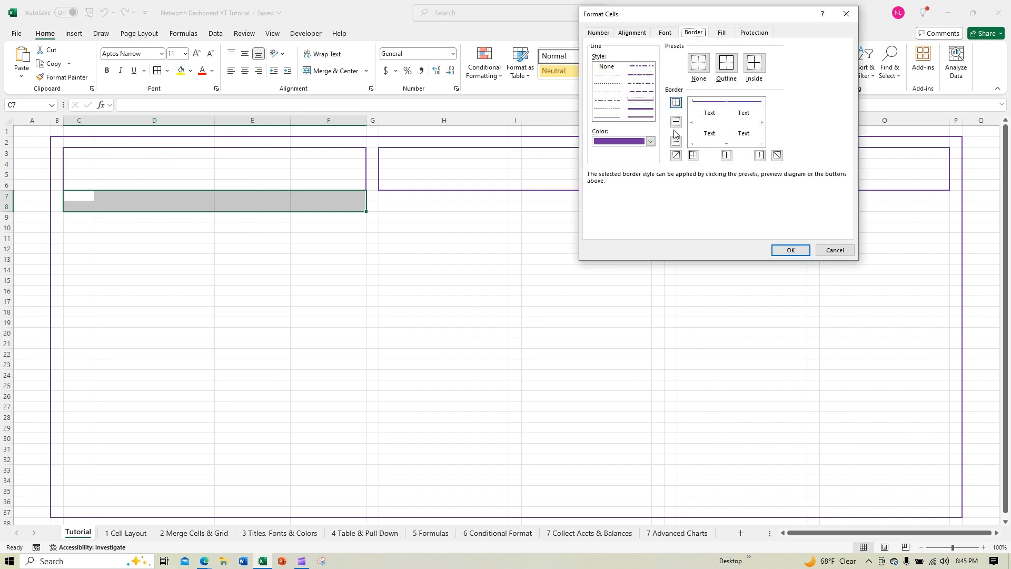
{"action": "left_click", "coordinate": [693, 136]}
{"action": "left_click", "coordinate": [723, 143]}
{"action": "left_click", "coordinate": [762, 134]}
{"action": "left_click", "coordinate": [790, 251]}
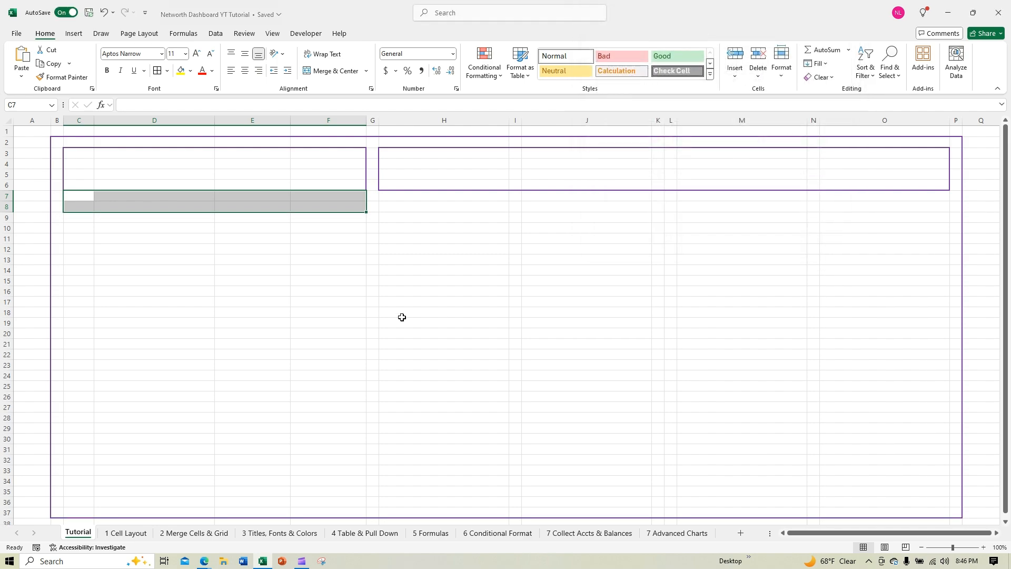
Add purple left, bottom and right borders to the range C9:F36, directly beneath the C7:F8 header strip
{"action": "left_click_drag", "start_coordinate": [85, 220], "coordinate": [322, 502]}
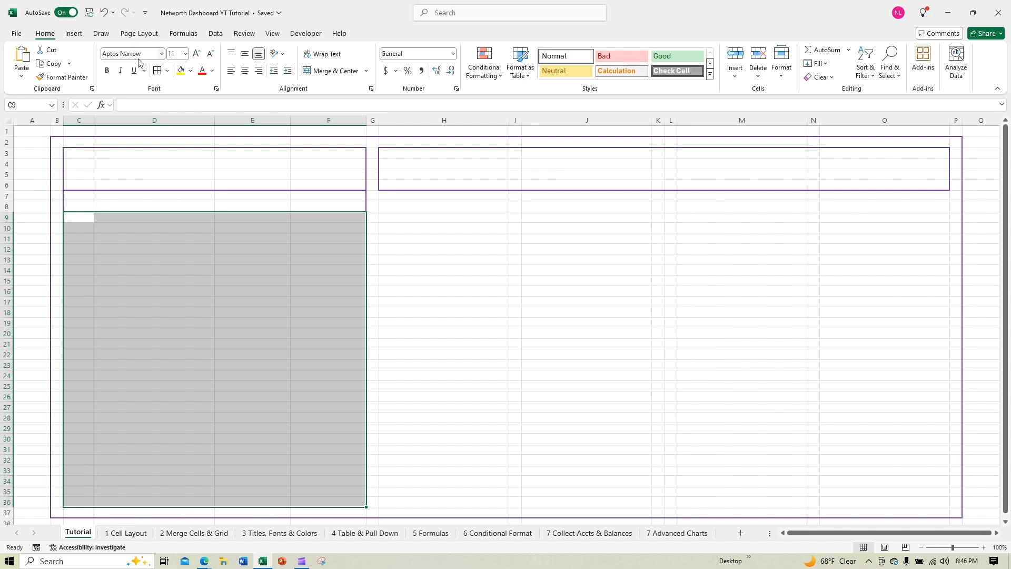
{"action": "left_click", "coordinate": [167, 71]}
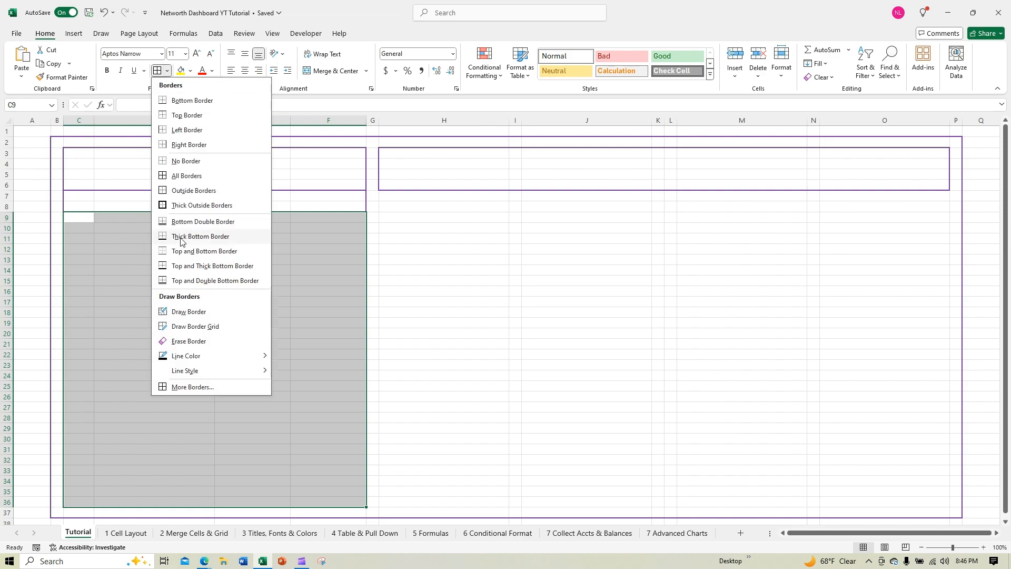
{"action": "left_click", "coordinate": [197, 390]}
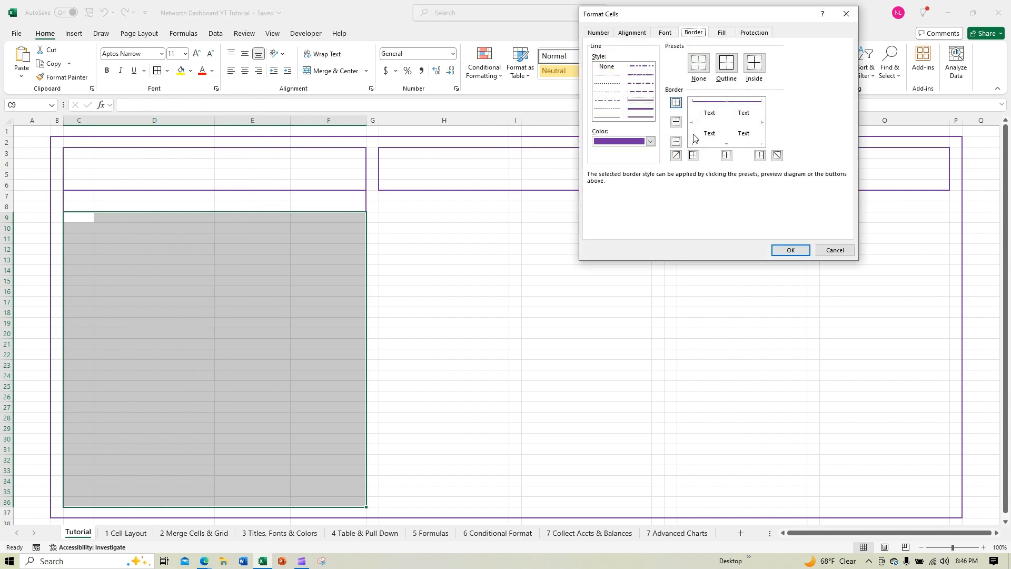
{"action": "left_click", "coordinate": [693, 134]}
{"action": "left_click", "coordinate": [716, 143]}
{"action": "left_click", "coordinate": [763, 131]}
{"action": "left_click", "coordinate": [791, 251]}
{"action": "left_click", "coordinate": [571, 335]}
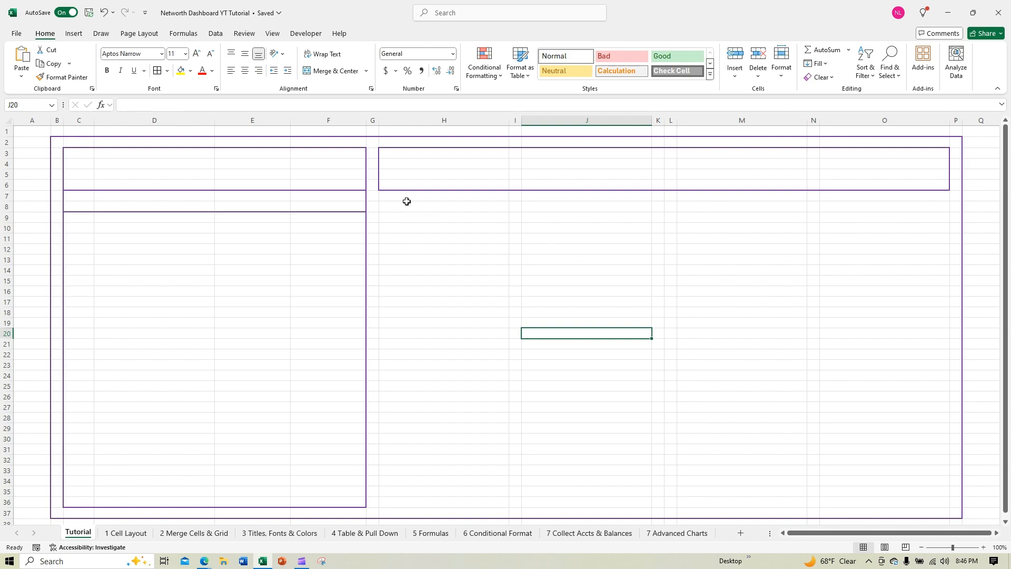
Examine the finished dashboard on the 7 Collect Accts & Balances sheet and the rows of the net worth box on 1 Cell Layout
{"action": "left_click", "coordinate": [590, 533]}
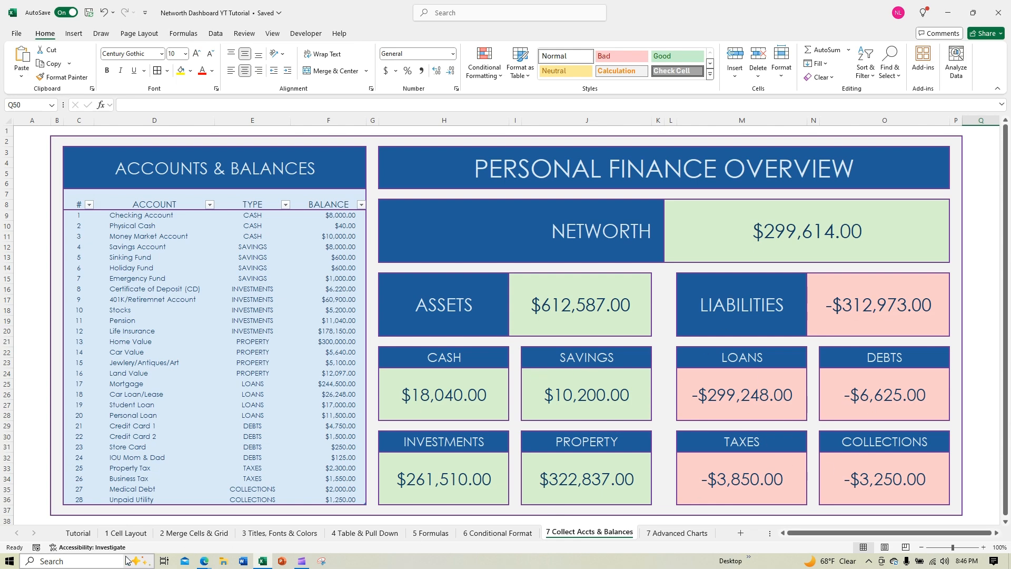
{"action": "left_click", "coordinate": [115, 534]}
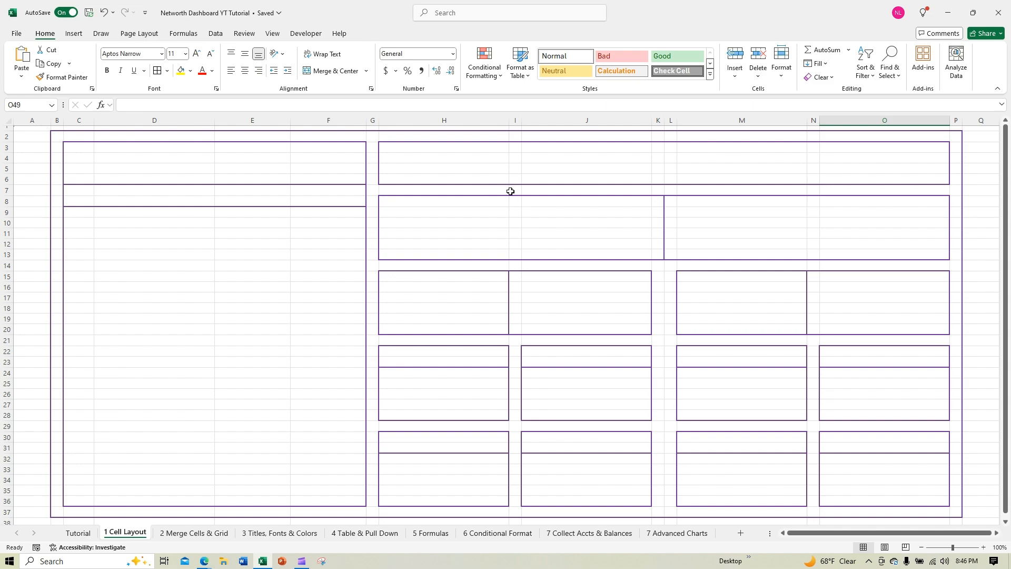
{"action": "left_click", "coordinate": [406, 202]}
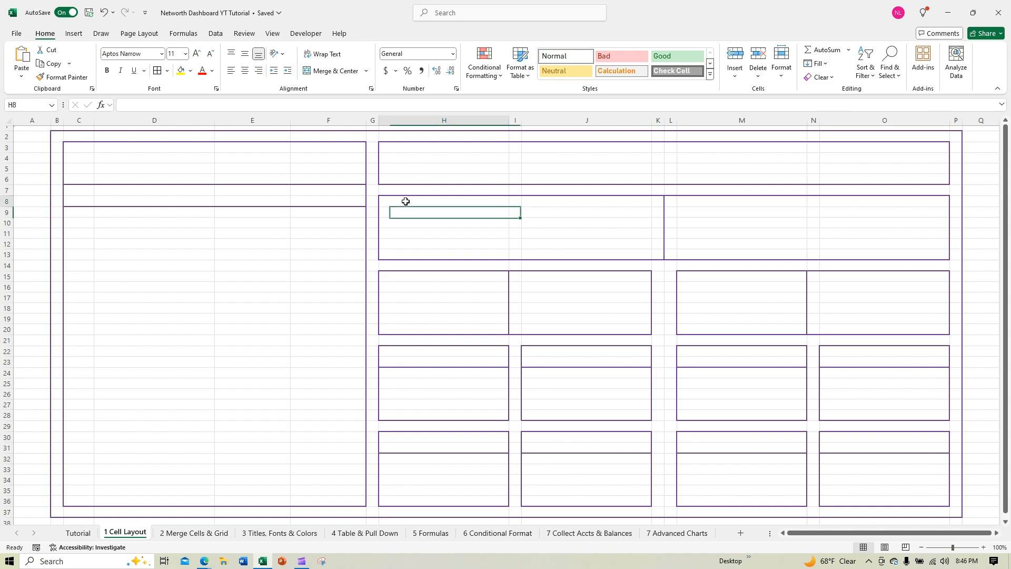
{"action": "left_click", "coordinate": [400, 212]}
{"action": "left_click", "coordinate": [400, 226]}
{"action": "left_click", "coordinate": [395, 235]}
{"action": "left_click", "coordinate": [390, 245]}
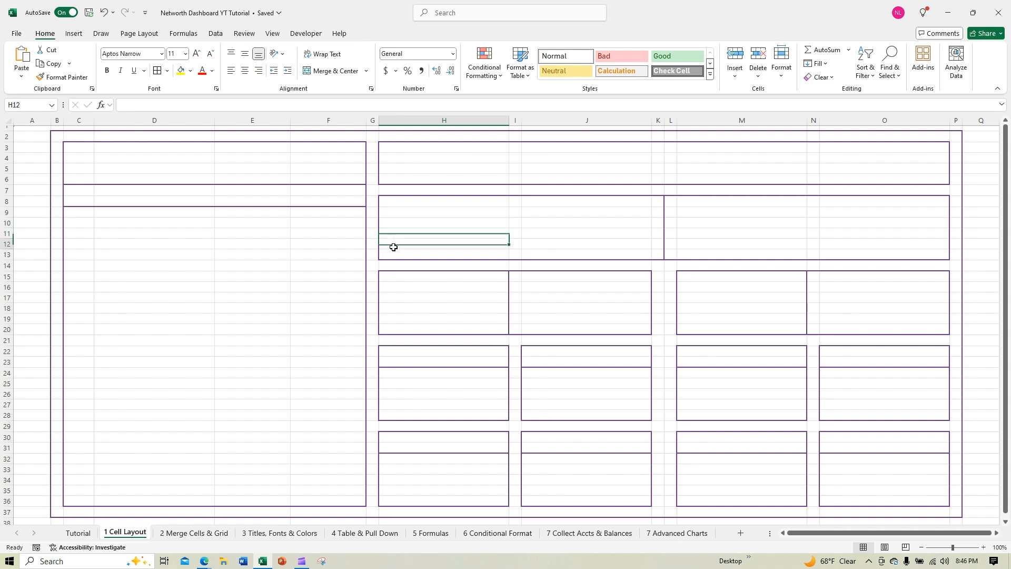
{"action": "left_click", "coordinate": [390, 253]}
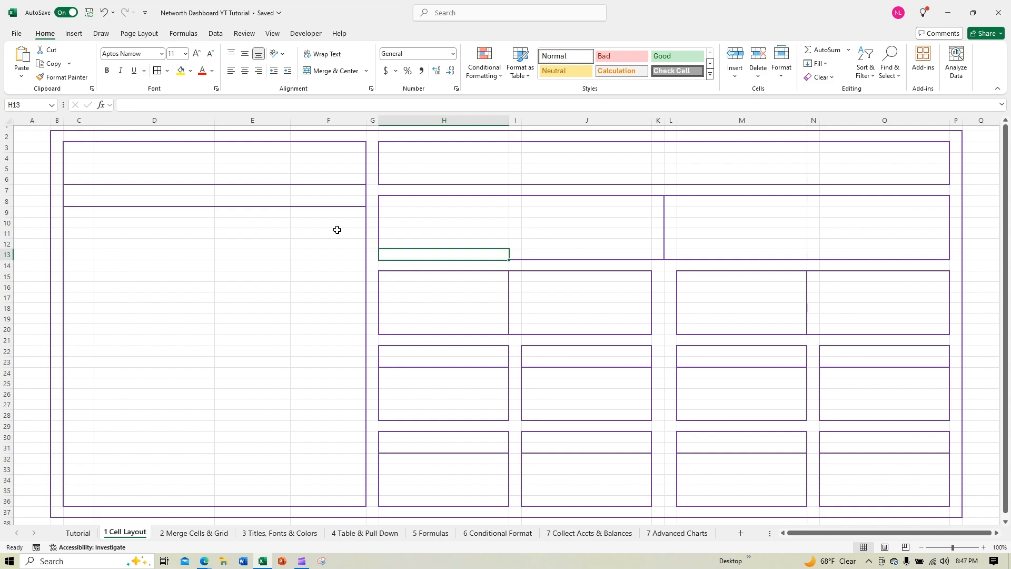
On the Tutorial sheet, apply a solid purple outline border around the cell range H8:K13
{"action": "left_click", "coordinate": [78, 533]}
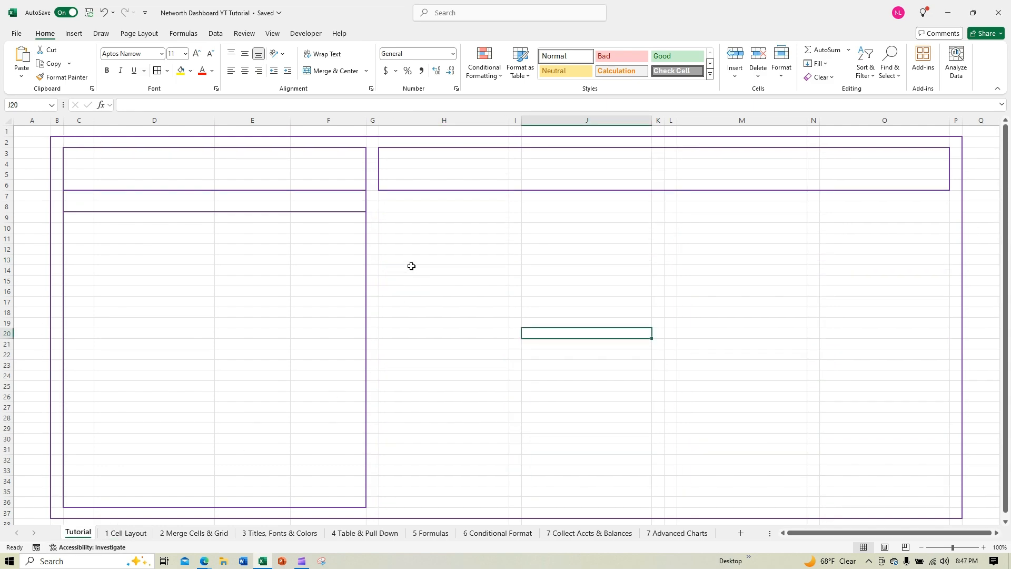
{"action": "left_click_drag", "start_coordinate": [395, 210], "coordinate": [664, 247]}
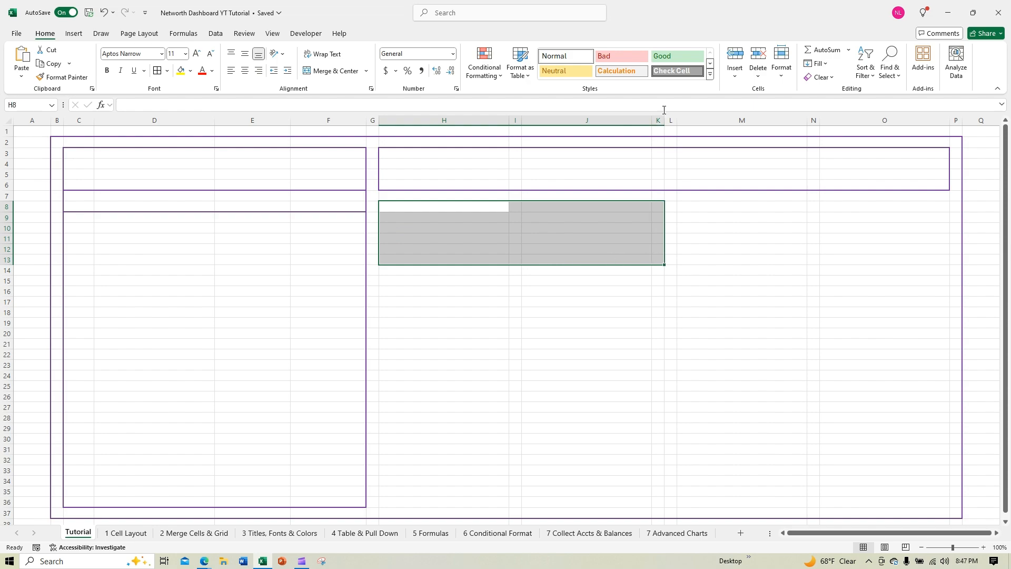
{"action": "left_click", "coordinate": [167, 71]}
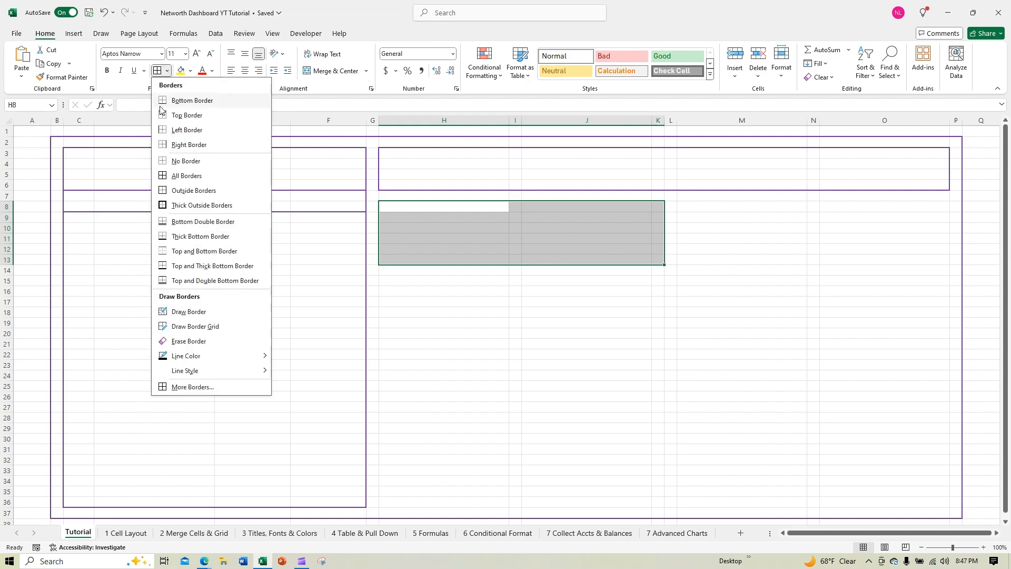
{"action": "left_click", "coordinate": [168, 390]}
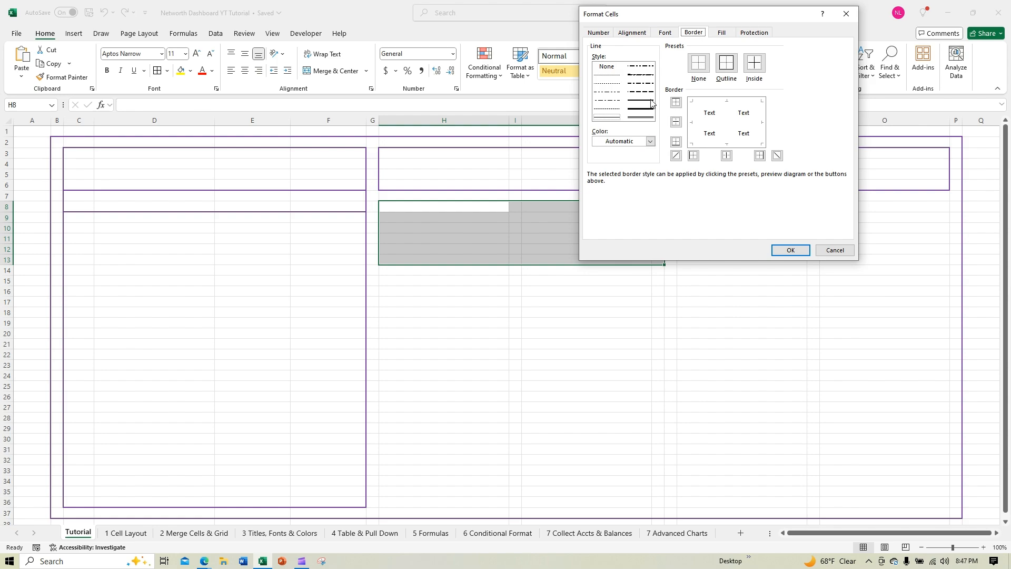
{"action": "left_click", "coordinate": [650, 141]}
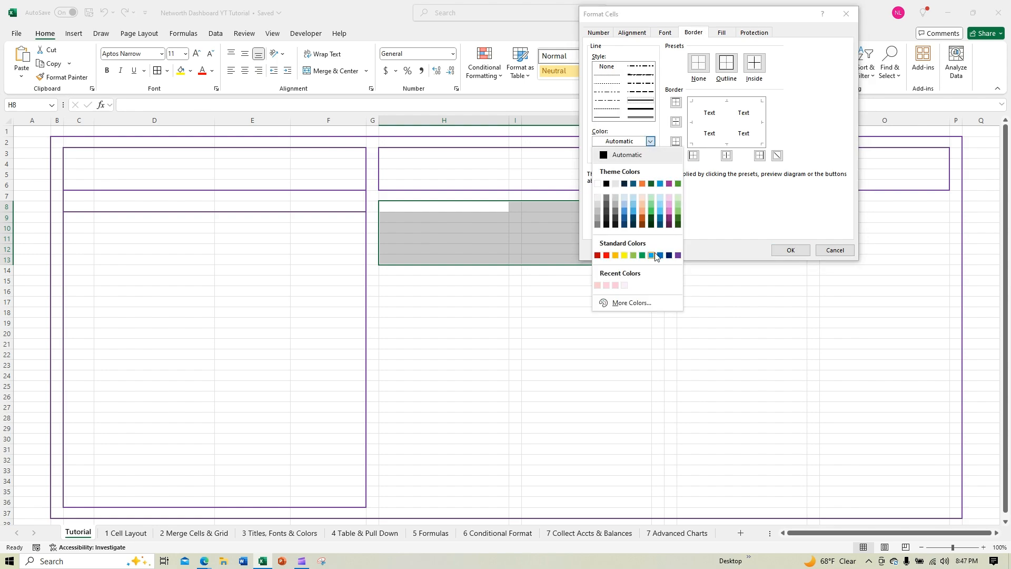
{"action": "left_click", "coordinate": [678, 256]}
{"action": "left_click", "coordinate": [727, 64]}
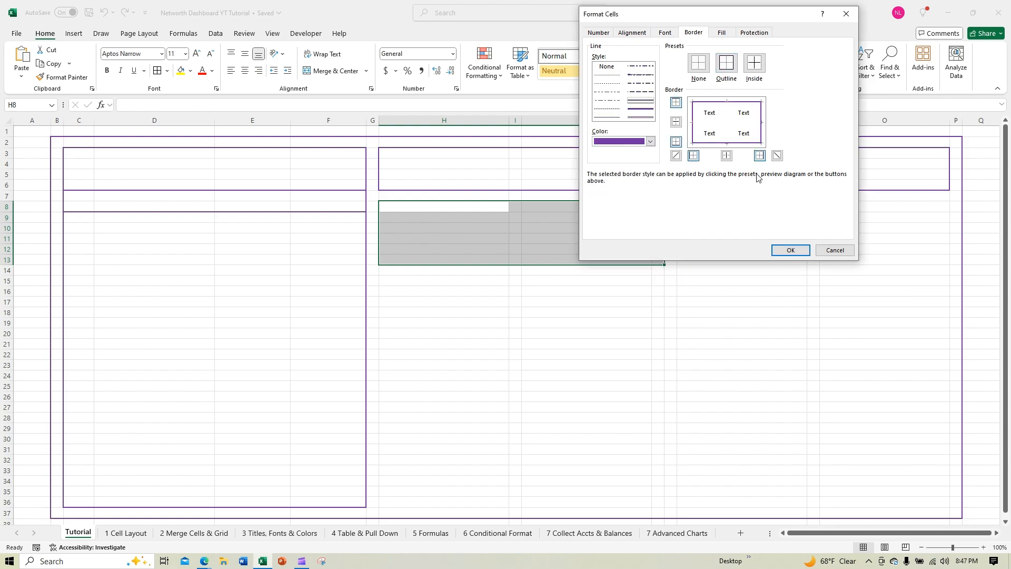
{"action": "left_click", "coordinate": [790, 251]}
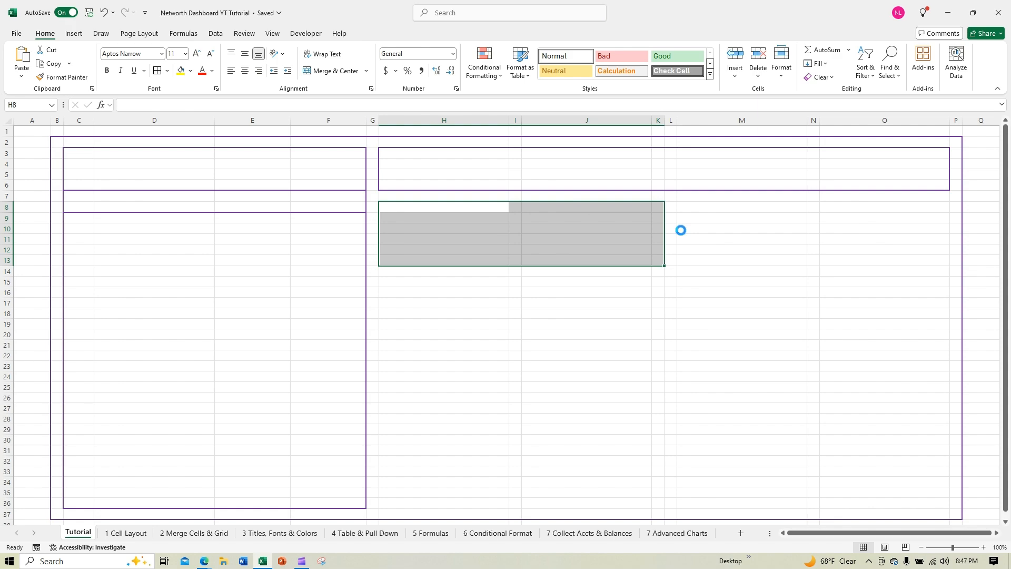
Copy the bordered box H8:K13 to the adjacent range starting at L8 and end the copy mode
{"action": "key", "text": "ctrl+c"}
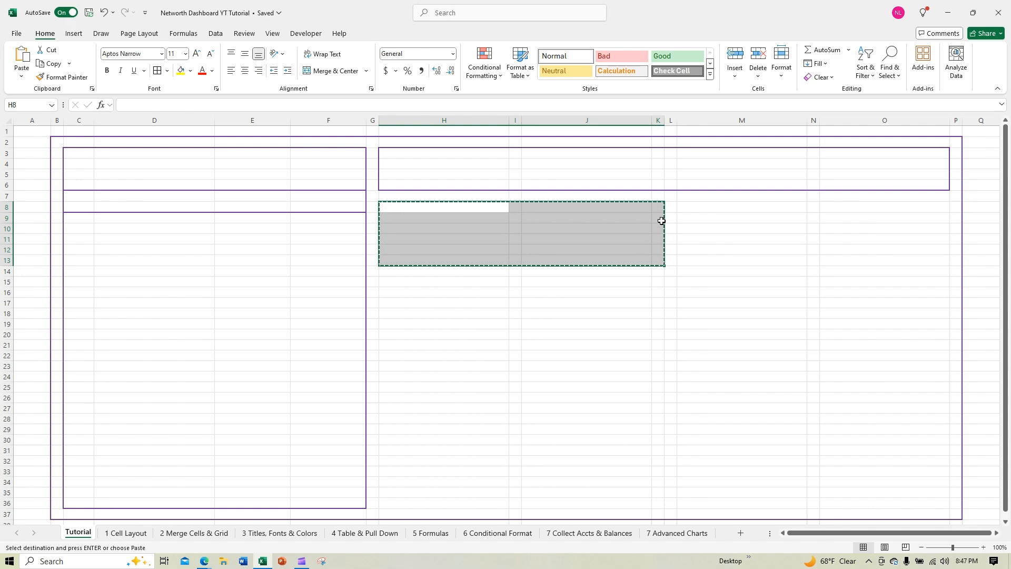
{"action": "left_click", "coordinate": [670, 206]}
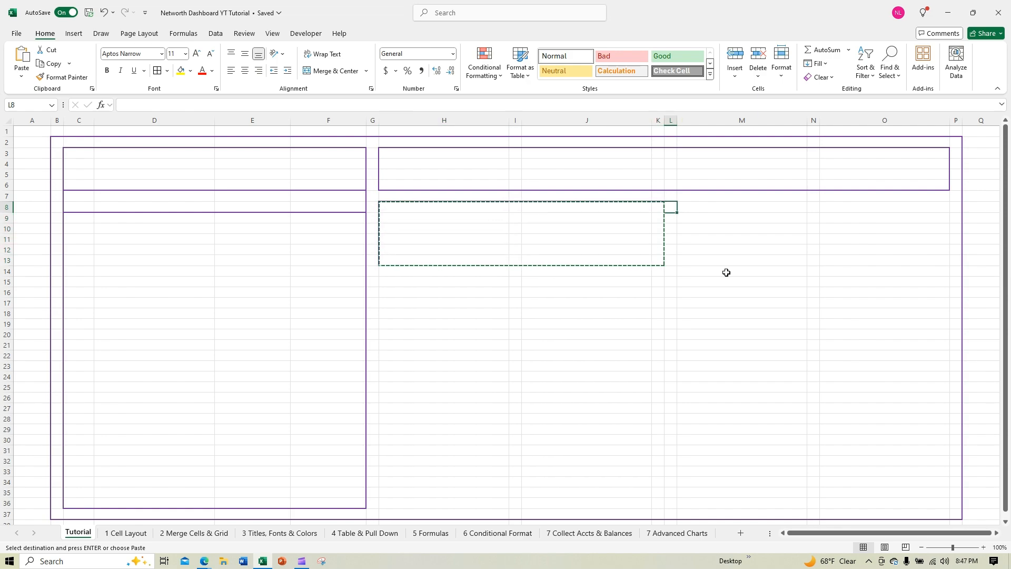
{"action": "key", "text": "ctrl+v"}
{"action": "left_click", "coordinate": [713, 312]}
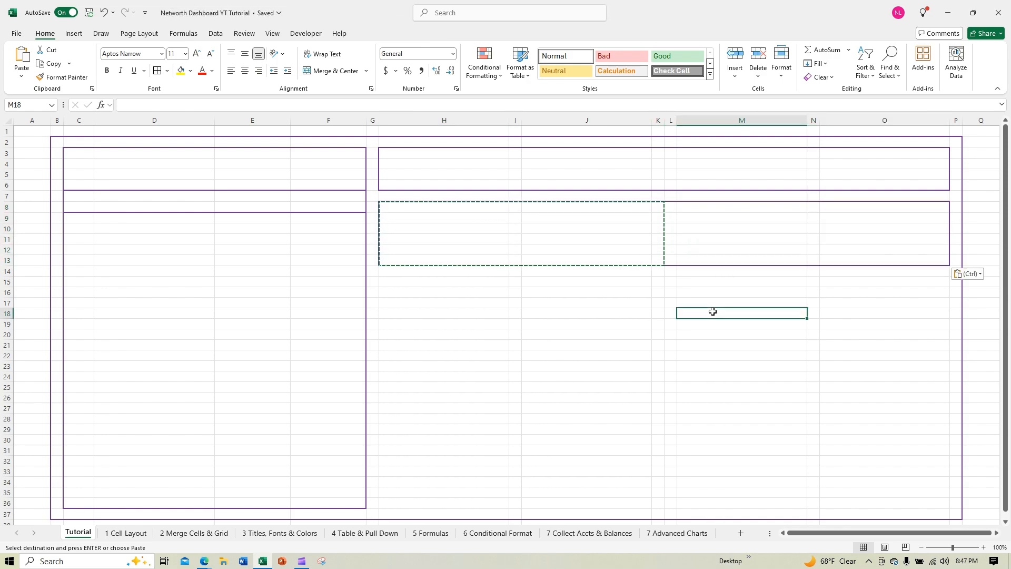
{"action": "key", "text": "Escape"}
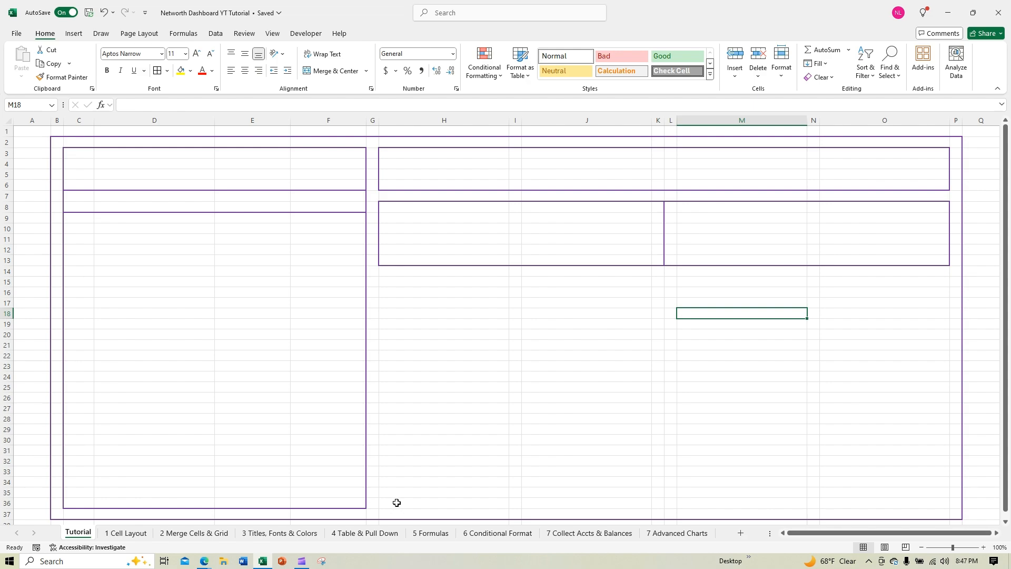
Apply a solid purple outline border around the cell range H32:H36
{"action": "left_click_drag", "start_coordinate": [397, 502], "coordinate": [406, 459]}
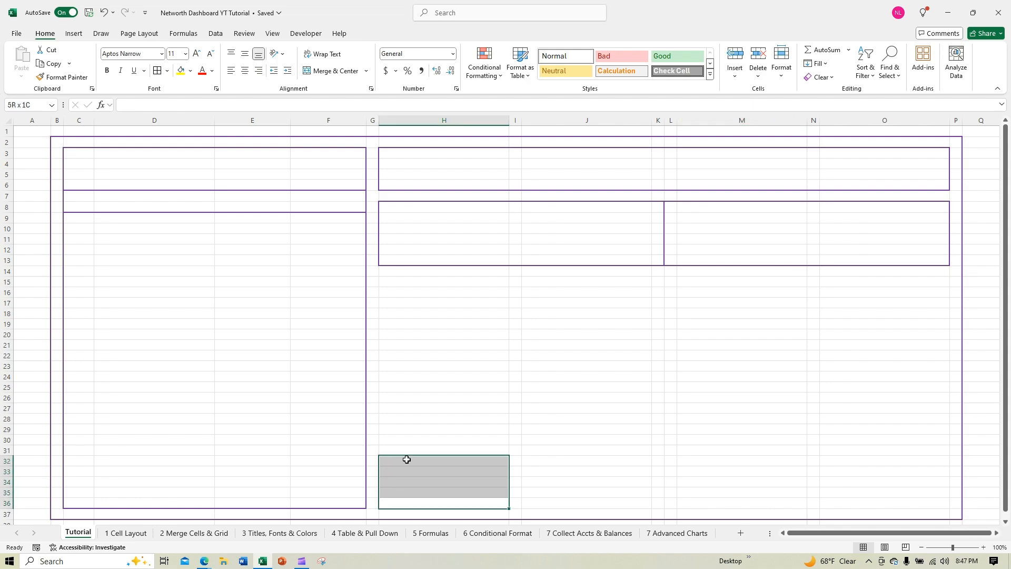
{"action": "left_click", "coordinate": [167, 71]}
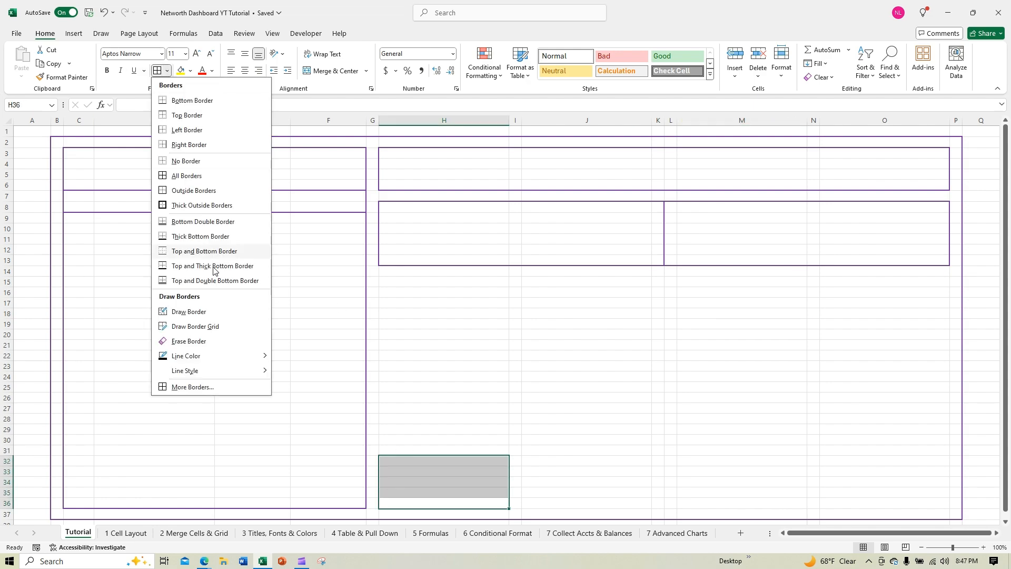
{"action": "left_click", "coordinate": [197, 387]}
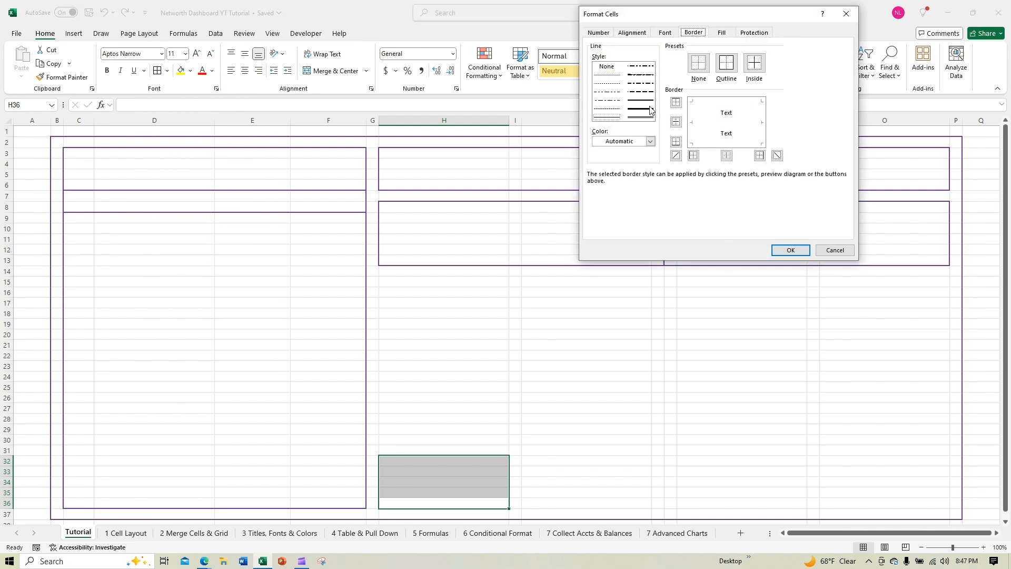
{"action": "left_click", "coordinate": [651, 141]}
{"action": "left_click", "coordinate": [679, 255]}
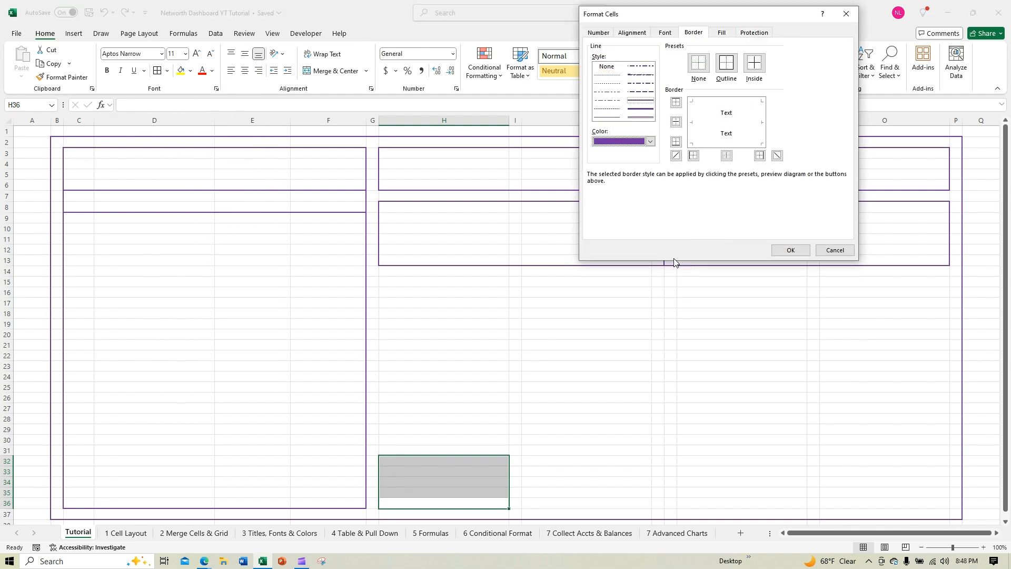
{"action": "left_click", "coordinate": [726, 65]}
{"action": "left_click", "coordinate": [796, 249]}
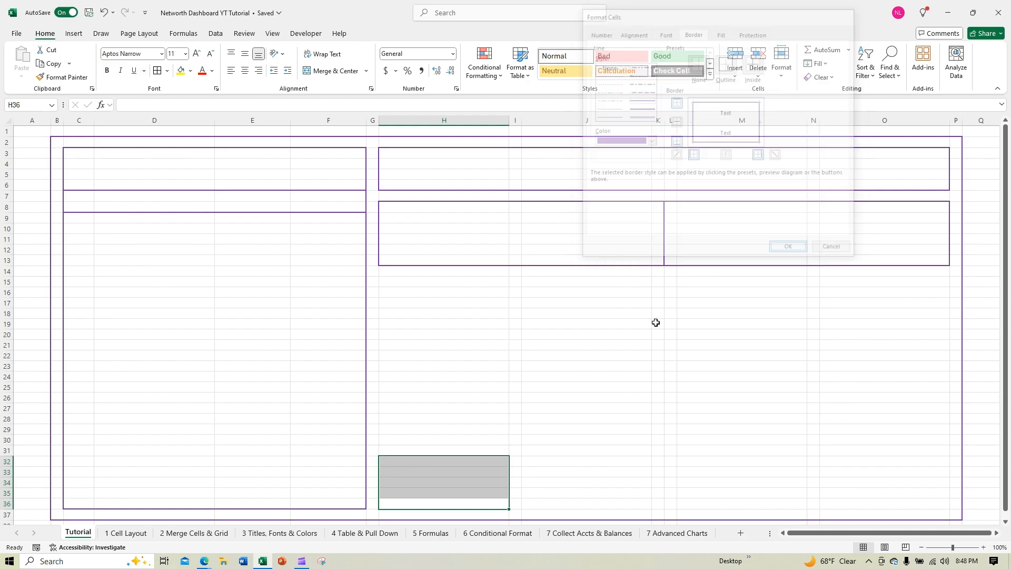
Add purple left, top and right borders to H30:H31, directly above the H32:H36 box
{"action": "left_click_drag", "start_coordinate": [426, 451], "coordinate": [426, 443]}
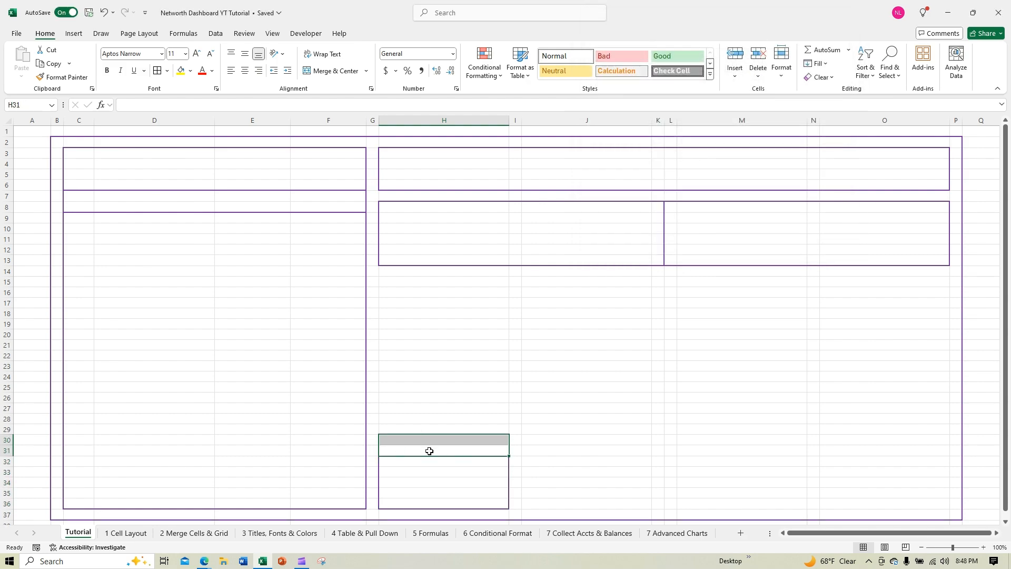
{"action": "left_click", "coordinate": [167, 71]}
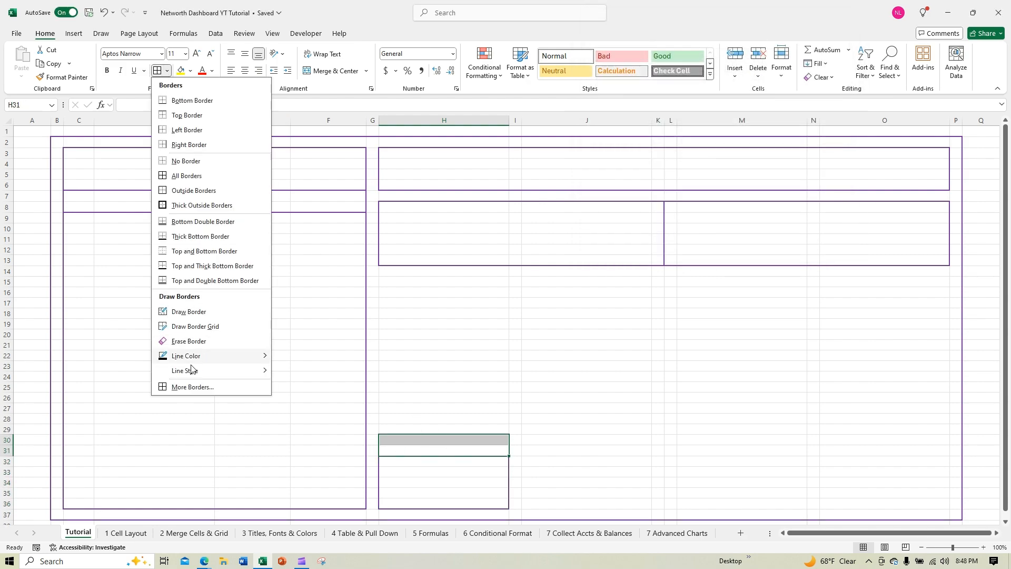
{"action": "left_click", "coordinate": [189, 386]}
{"action": "left_click", "coordinate": [698, 125]}
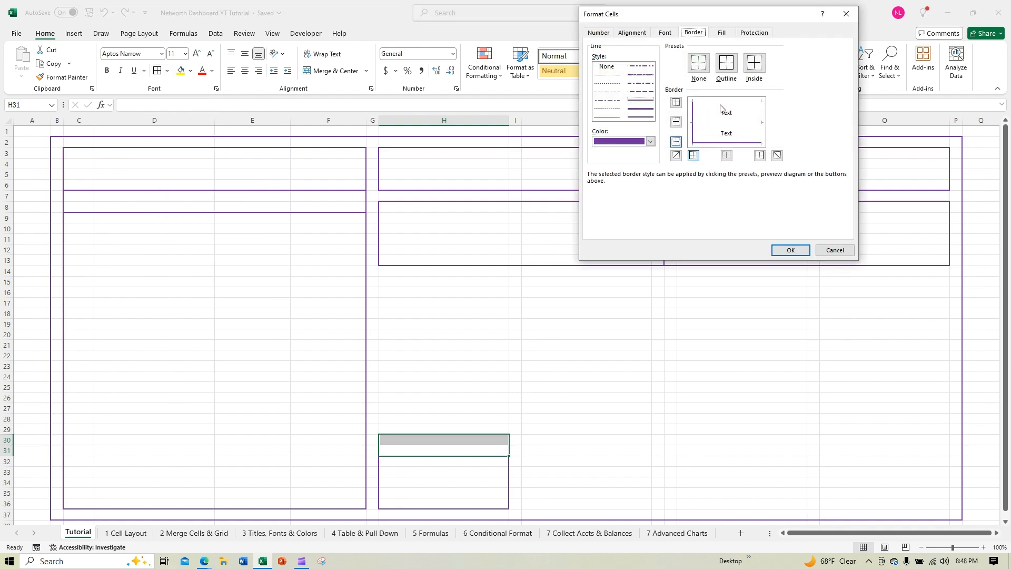
{"action": "left_click", "coordinate": [723, 105]}
{"action": "left_click", "coordinate": [760, 122]}
{"action": "left_click", "coordinate": [786, 252]}
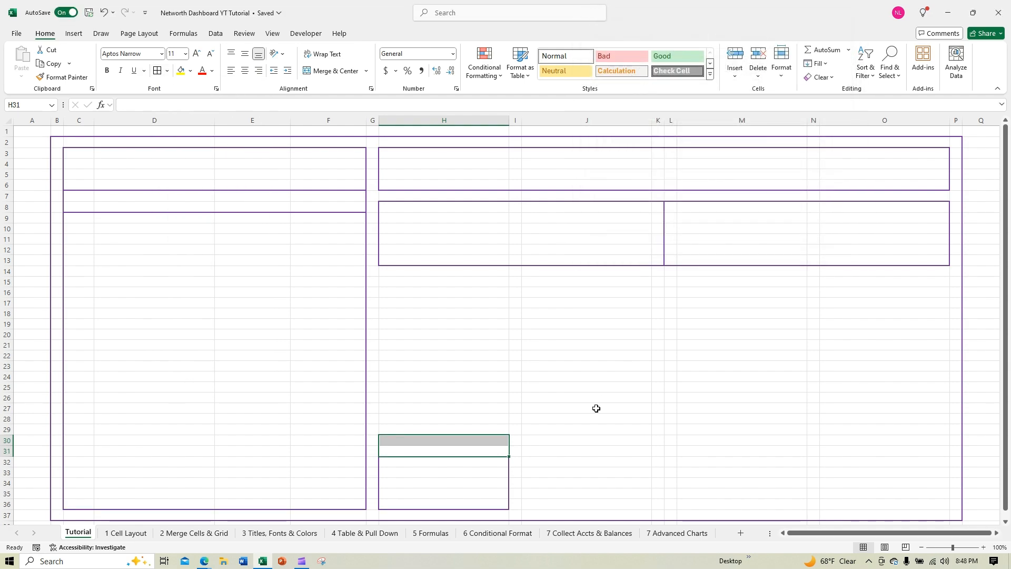
{"action": "left_click", "coordinate": [595, 409]}
Copy the two-part box H30:H36 and paste it at J30, M30 and O30 to complete the lowest row of boxes
{"action": "left_click_drag", "start_coordinate": [393, 440], "coordinate": [405, 504]}
{"action": "key", "text": "ctrl+c"}
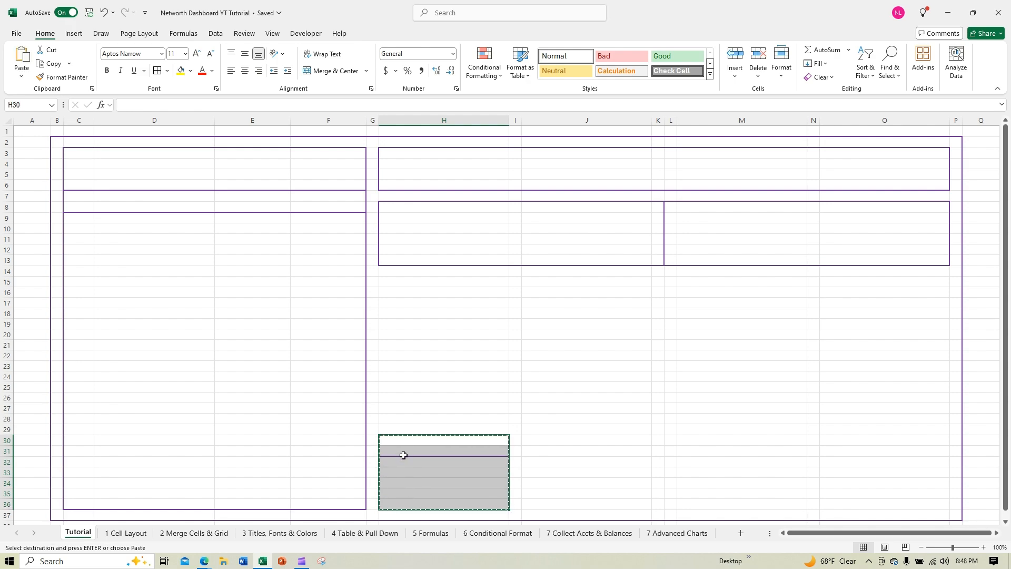
{"action": "left_click", "coordinate": [549, 441]}
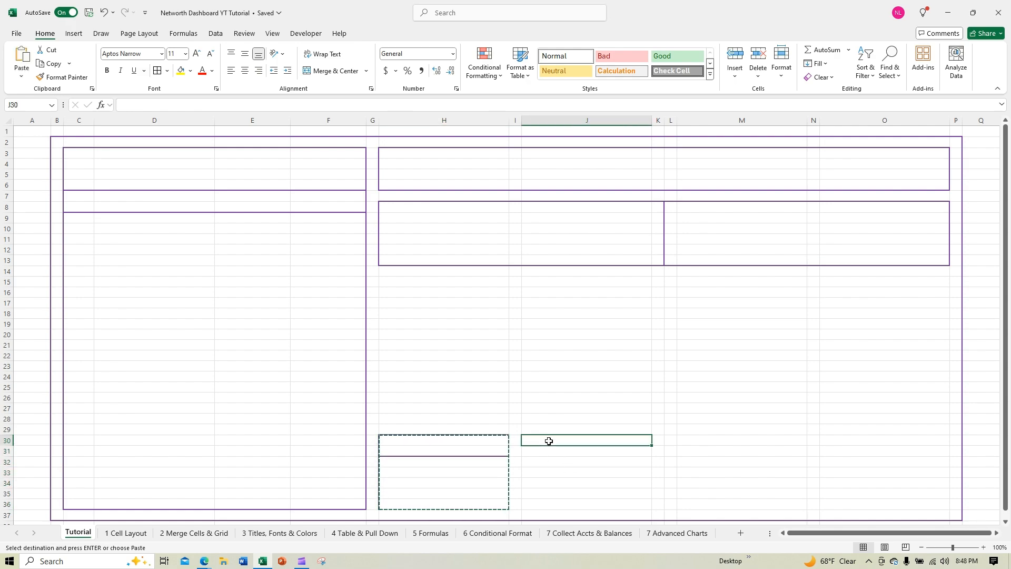
{"action": "key", "text": "ctrl+v"}
{"action": "left_click", "coordinate": [693, 441]}
{"action": "key", "text": "ctrl+v"}
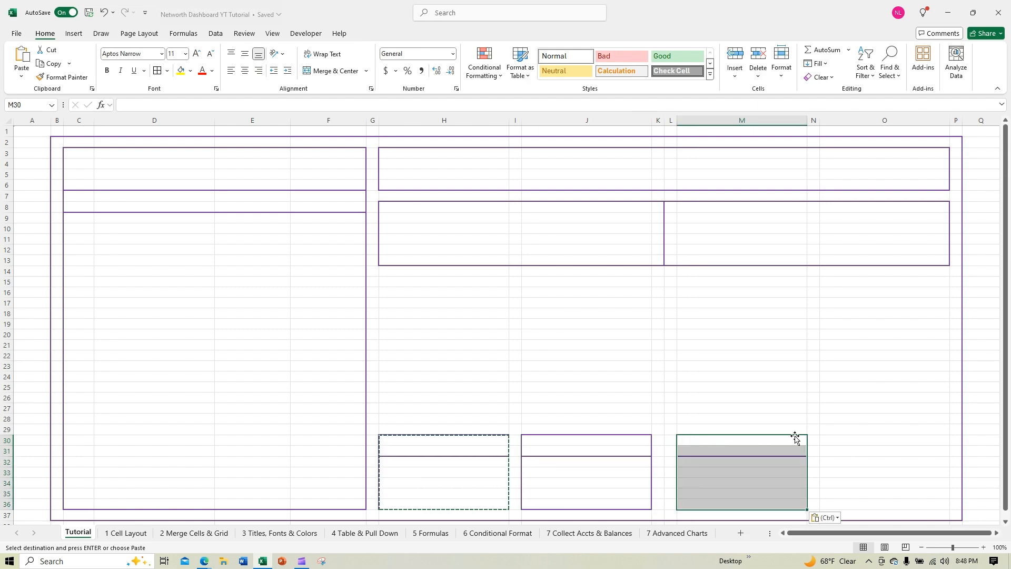
{"action": "left_click", "coordinate": [842, 442]}
{"action": "key", "text": "ctrl+v"}
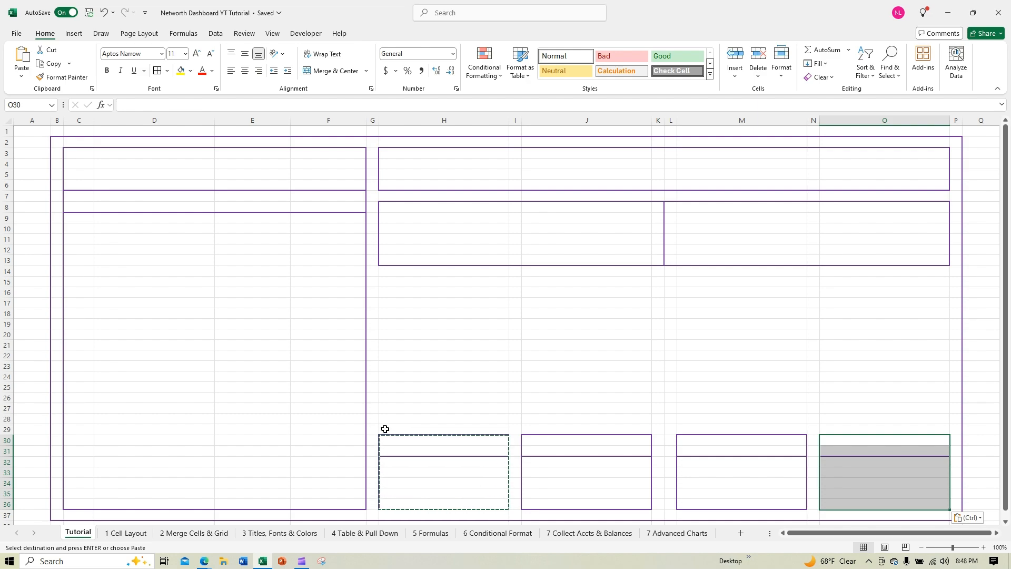
Paste the copied two-part box at H22, J22, M22 and O22 to form a second row of boxes
{"action": "left_click", "coordinate": [396, 357]}
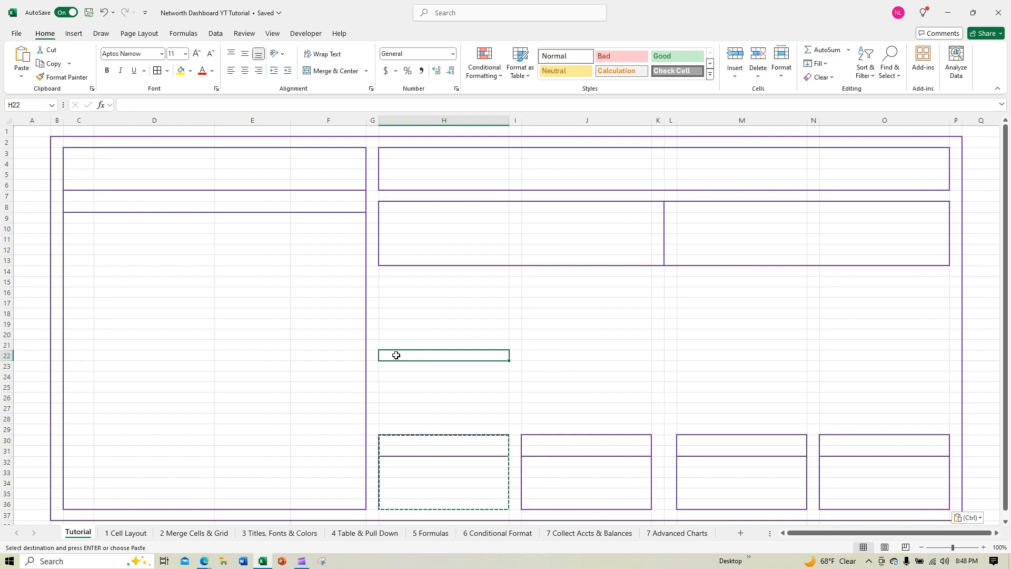
{"action": "key", "text": "ctrl+v"}
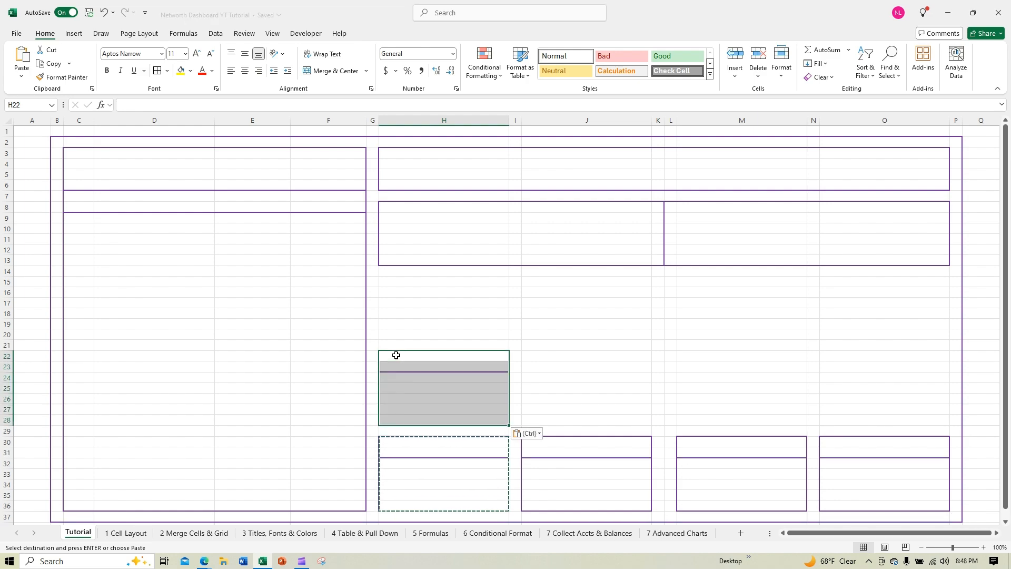
{"action": "left_click", "coordinate": [527, 355]}
{"action": "key", "text": "ctrl+v"}
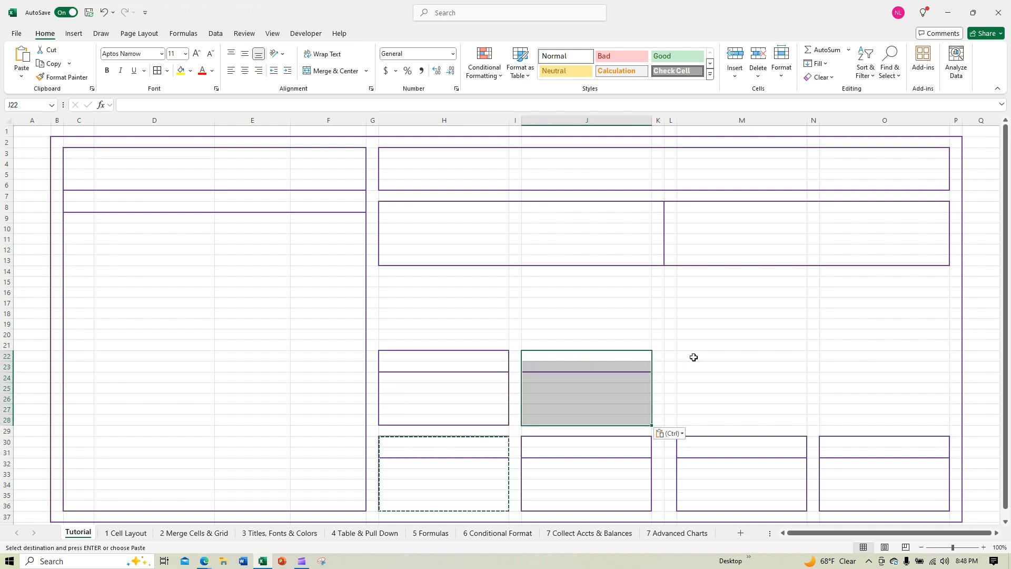
{"action": "left_click", "coordinate": [701, 357]}
{"action": "key", "text": "ctrl+v"}
{"action": "left_click", "coordinate": [833, 357]}
{"action": "key", "text": "ctrl+v"}
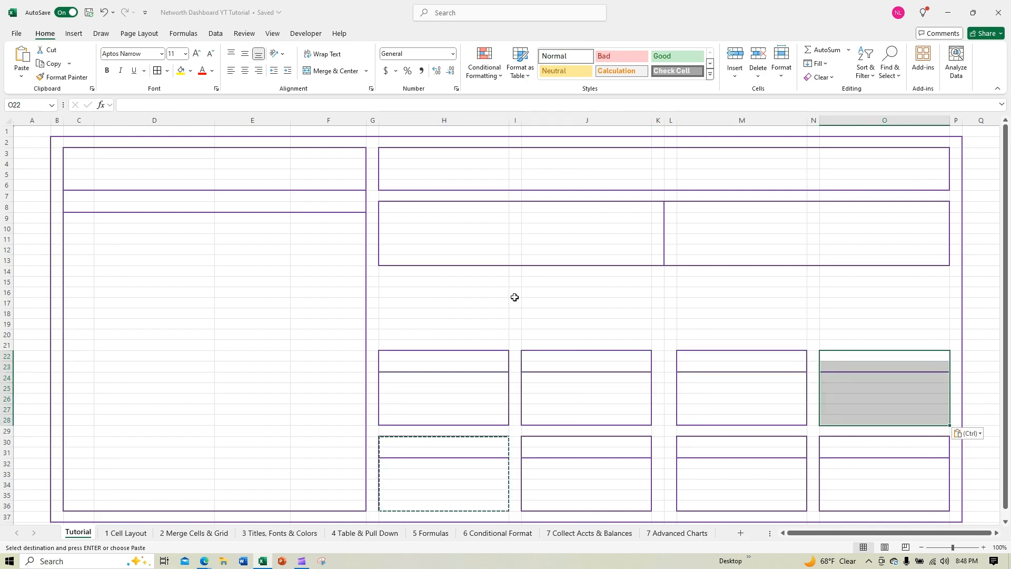
Apply a solid purple outline border around the cell range H15:H20
{"action": "left_click", "coordinate": [387, 273]}
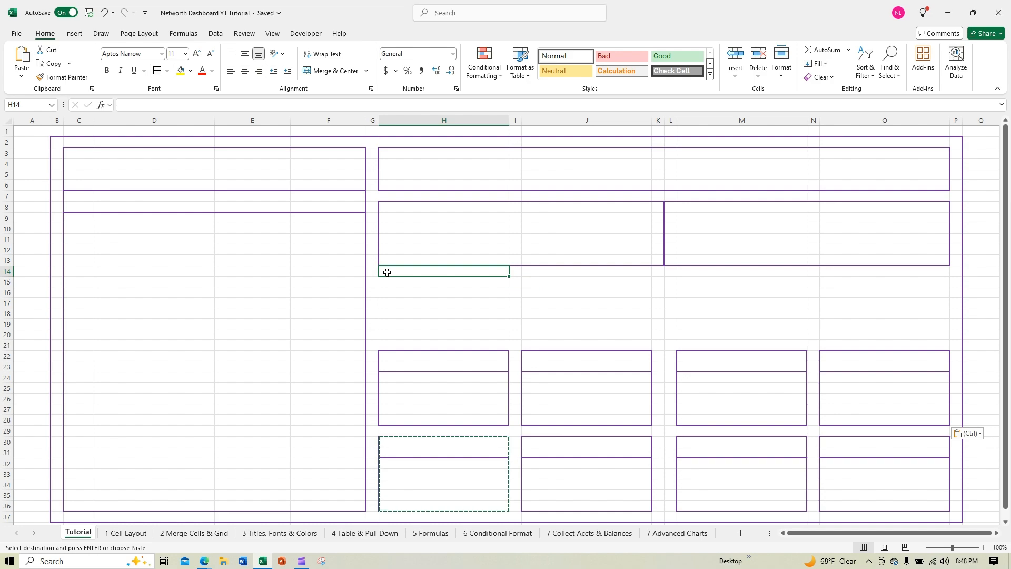
{"action": "left_click", "coordinate": [393, 345]}
{"action": "left_click_drag", "start_coordinate": [390, 281], "coordinate": [393, 337]}
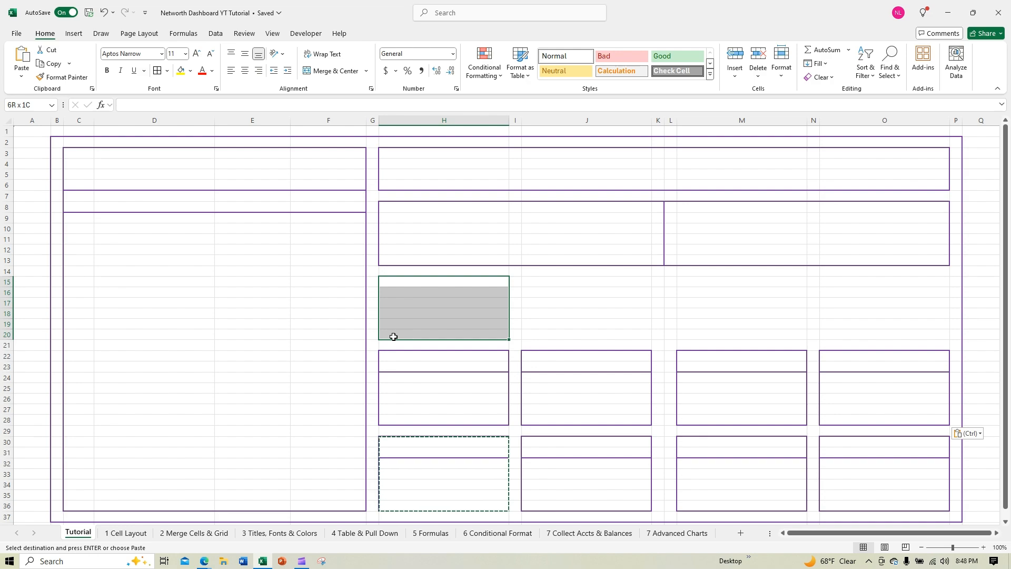
{"action": "left_click_drag", "start_coordinate": [394, 337], "coordinate": [394, 336]}
{"action": "left_click", "coordinate": [167, 71]}
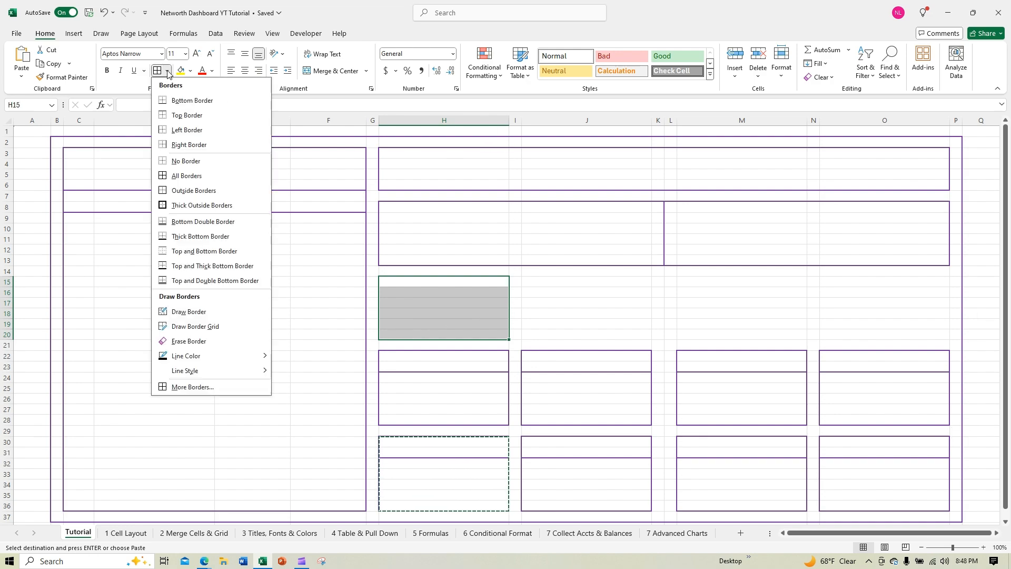
{"action": "left_click", "coordinate": [208, 385]}
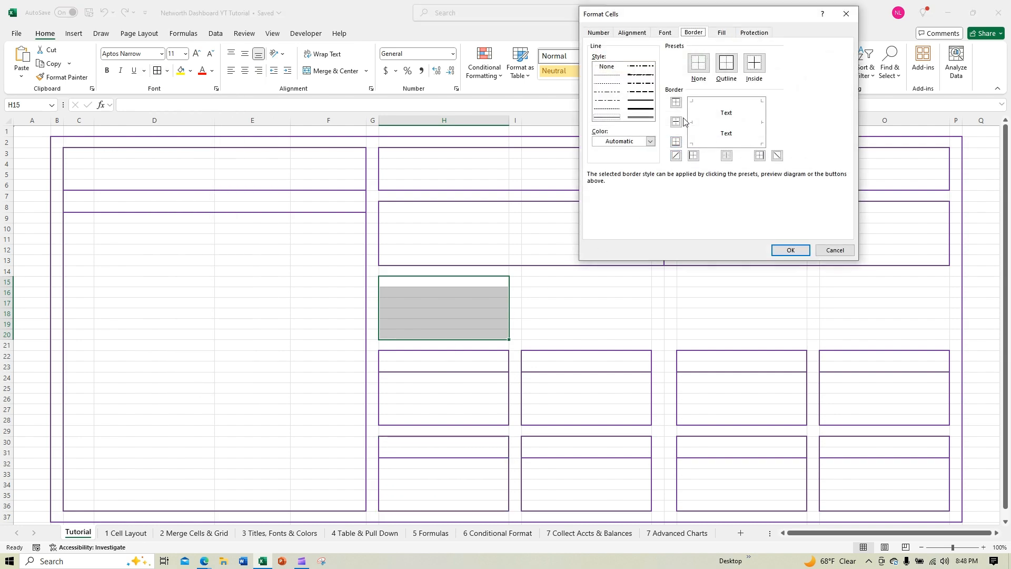
{"action": "left_click", "coordinate": [649, 104]}
{"action": "left_click", "coordinate": [651, 141]}
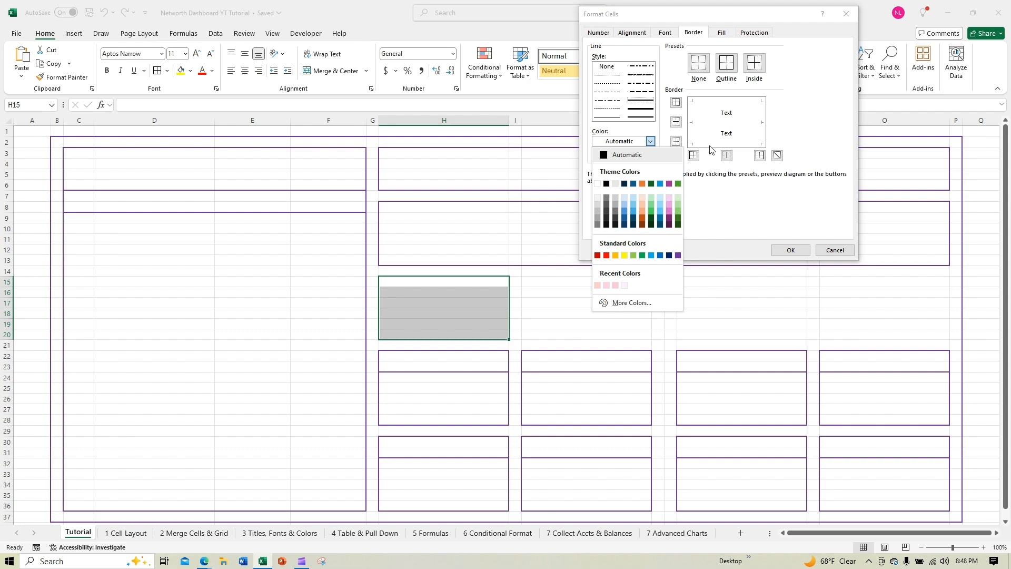
{"action": "left_click", "coordinate": [678, 255]}
{"action": "left_click", "coordinate": [726, 63]}
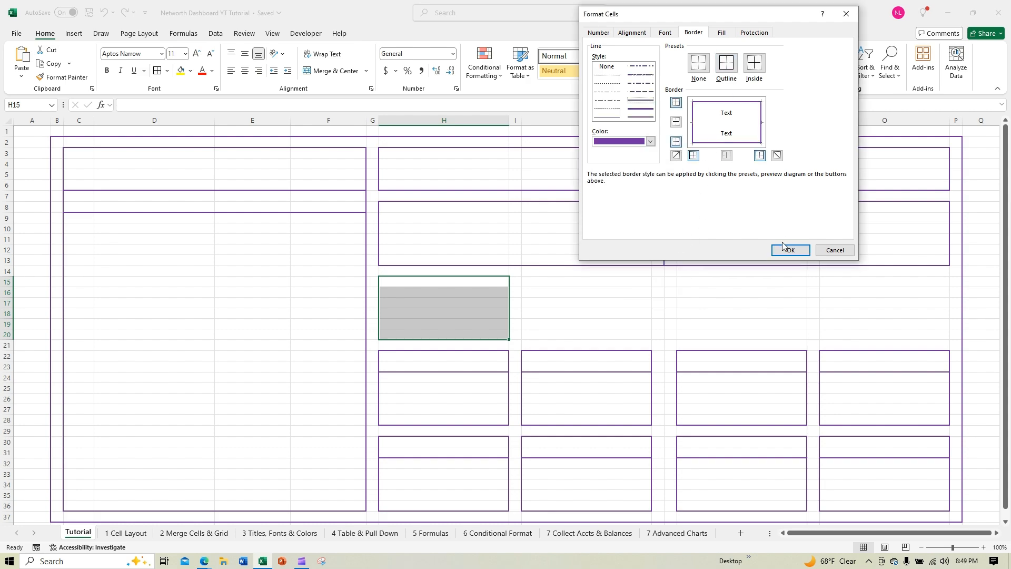
{"action": "left_click", "coordinate": [783, 246]}
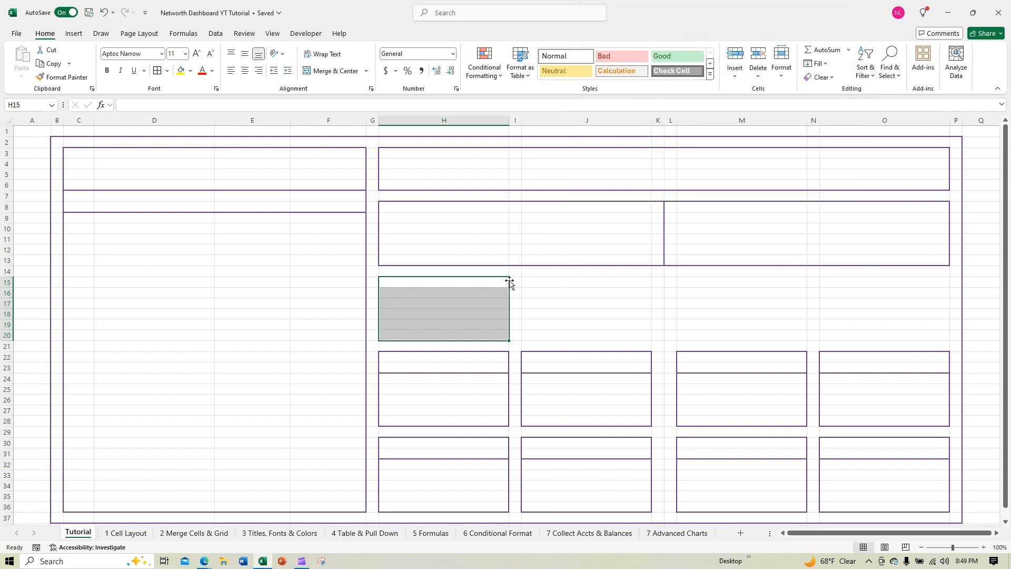
Add purple top, right and bottom borders to I15:J20, directly beside the H15:H20 box
{"action": "left_click_drag", "start_coordinate": [514, 280], "coordinate": [623, 338]}
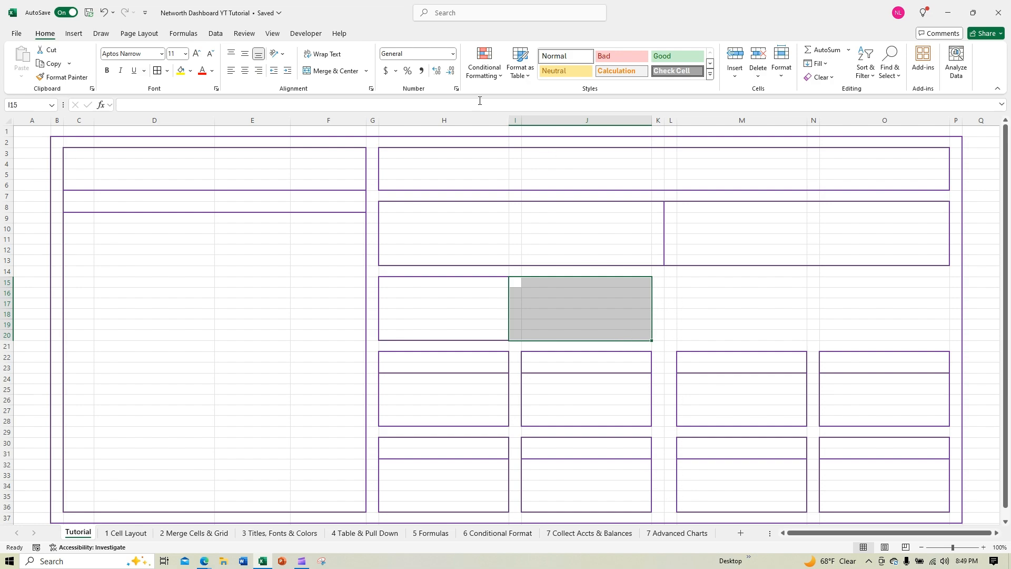
{"action": "left_click", "coordinate": [167, 71]}
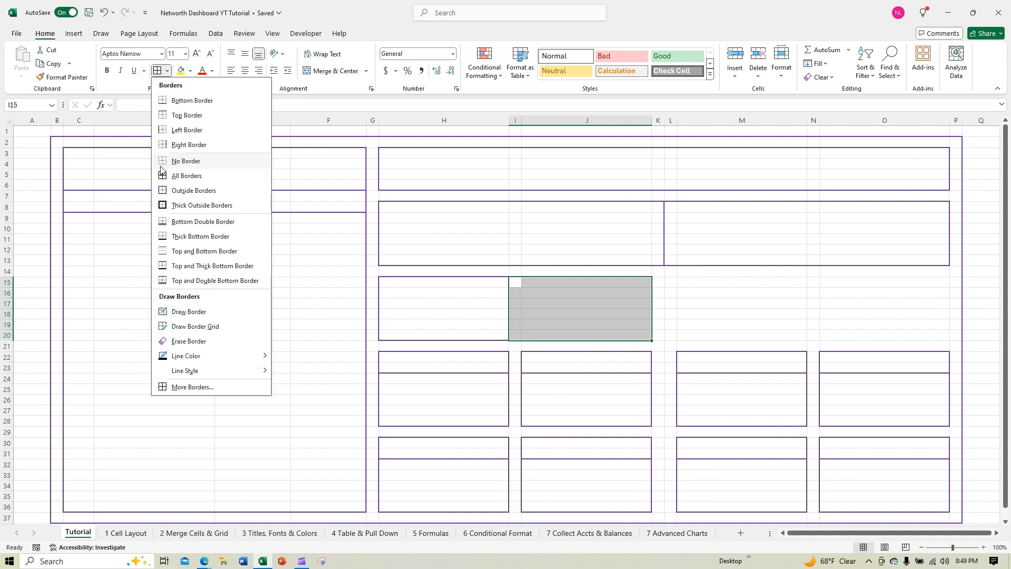
{"action": "left_click", "coordinate": [202, 386]}
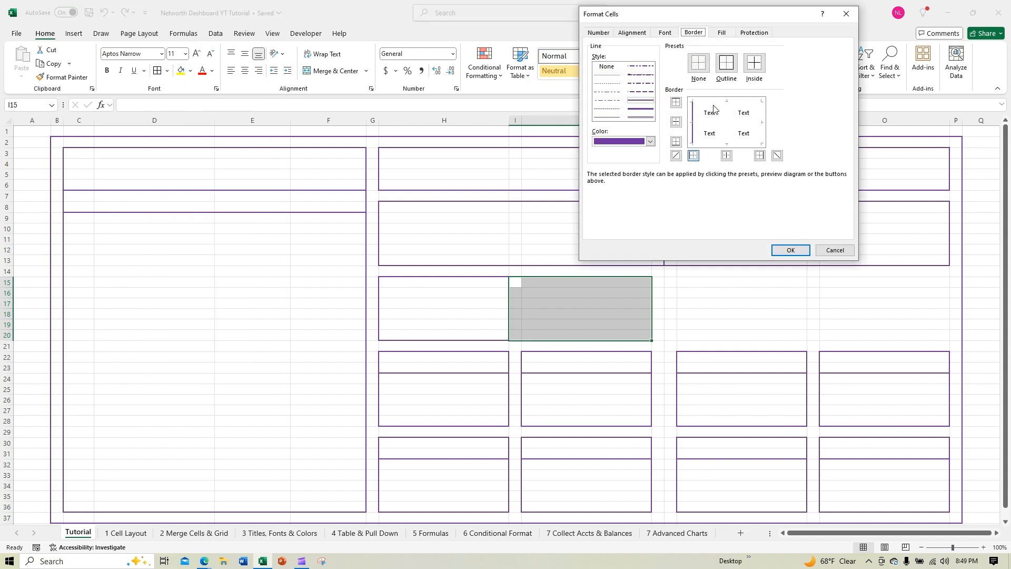
{"action": "left_click", "coordinate": [717, 102]}
{"action": "left_click", "coordinate": [764, 116]}
{"action": "left_click", "coordinate": [740, 145]}
{"action": "left_click", "coordinate": [791, 250]}
Copy the divided box H15:J20, paste it at M15 and end the copy mode
{"action": "left_click_drag", "start_coordinate": [467, 285], "coordinate": [602, 335]}
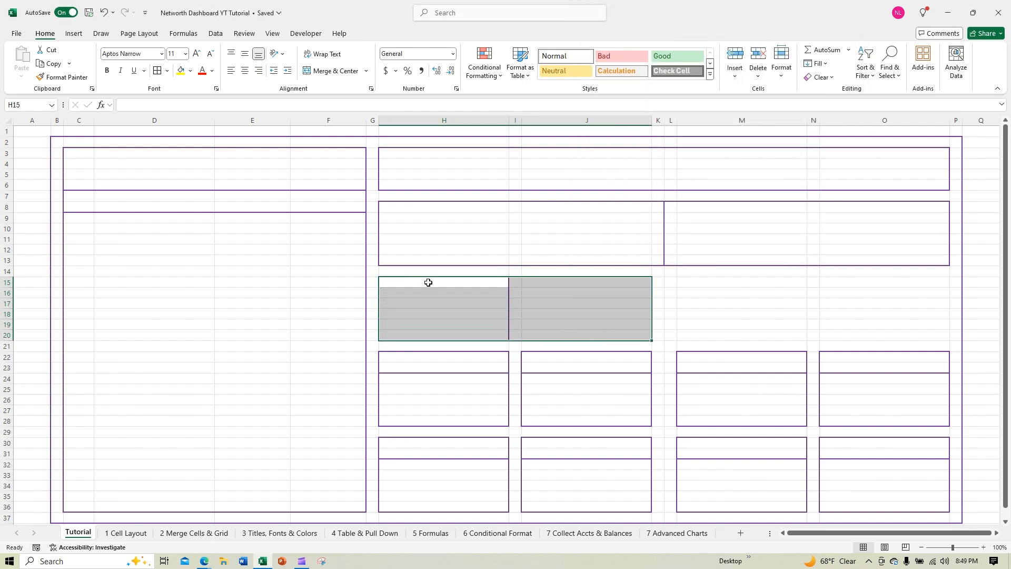
{"action": "left_click", "coordinate": [690, 313]}
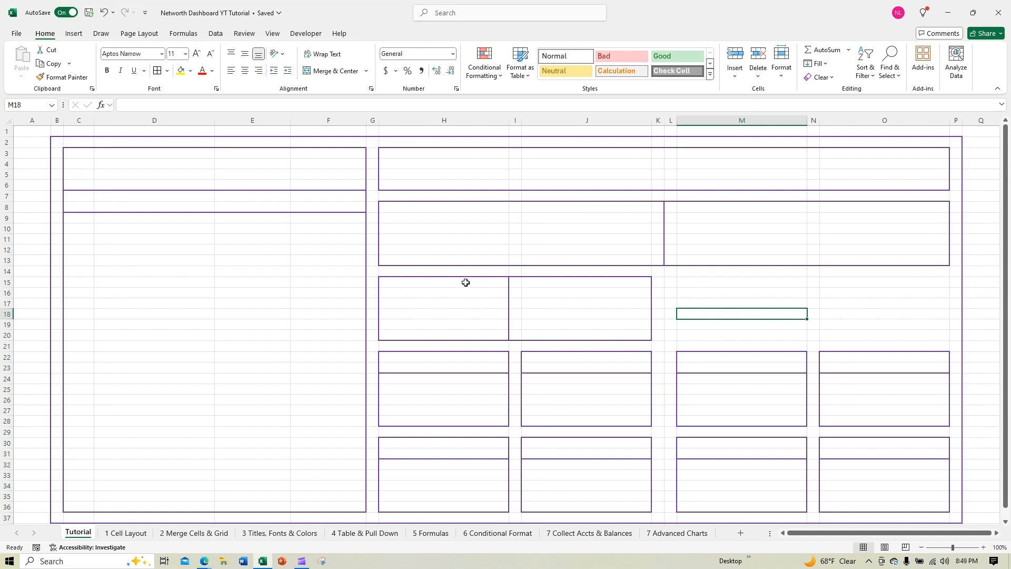
{"action": "left_click_drag", "start_coordinate": [466, 283], "coordinate": [581, 335]}
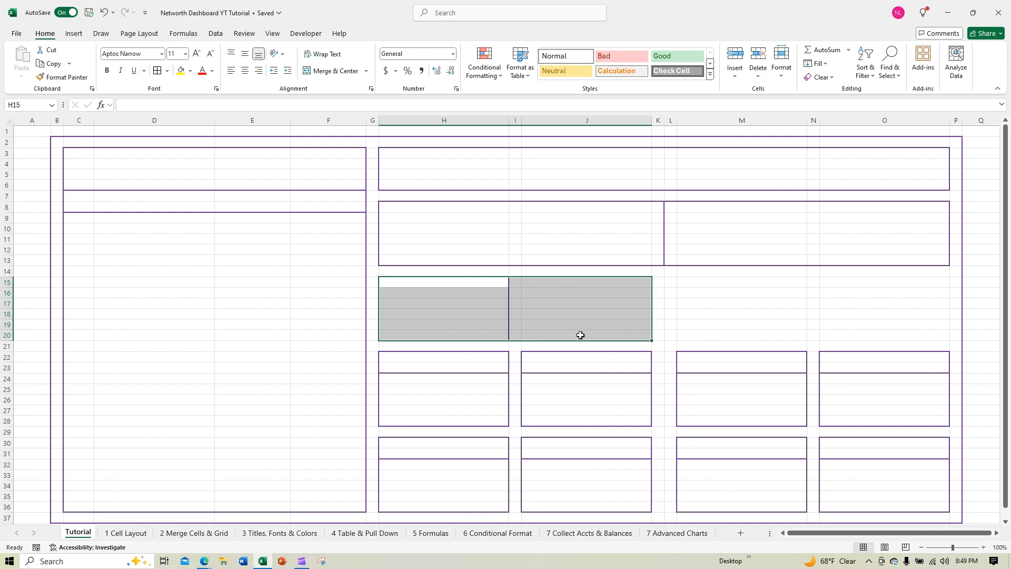
{"action": "key", "text": "ctrl+c"}
{"action": "left_click", "coordinate": [693, 283]}
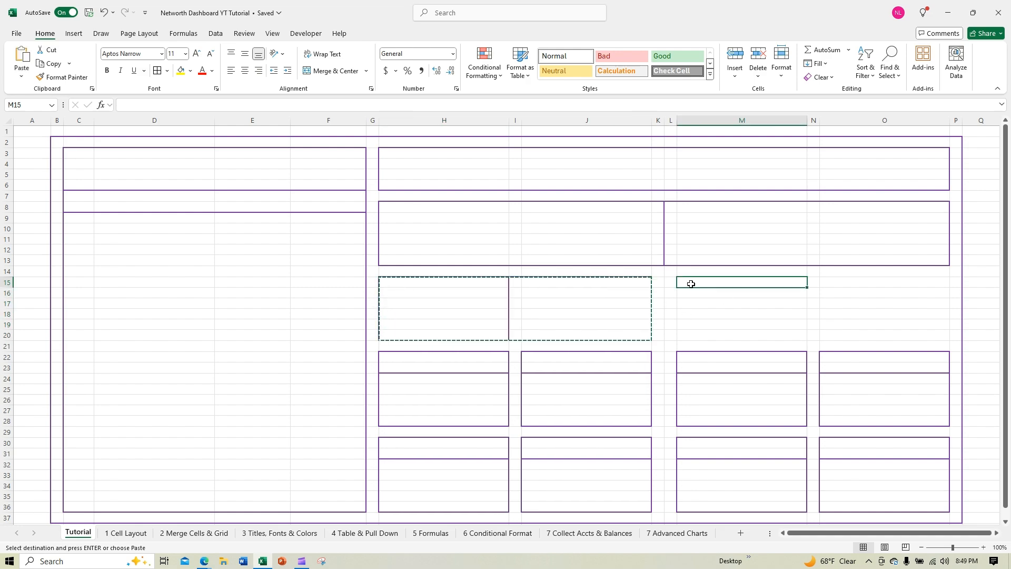
{"action": "key", "text": "ctrl+v"}
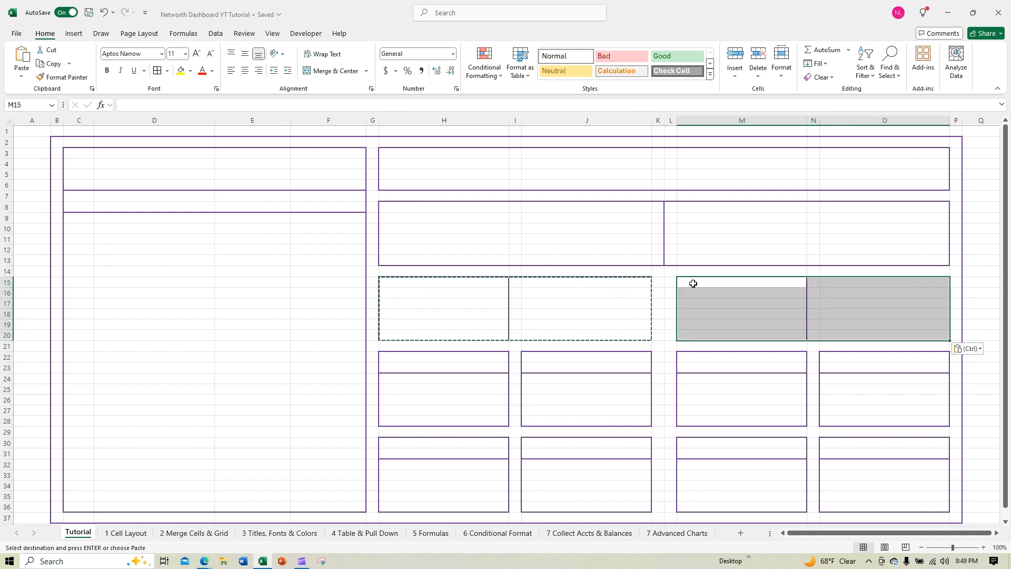
{"action": "key", "text": "Escape"}
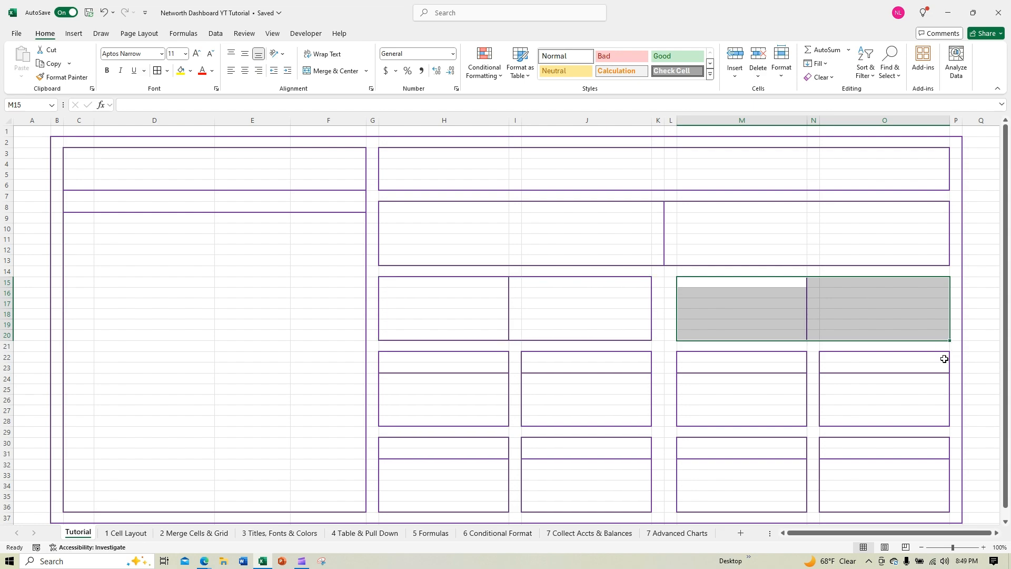
{"action": "left_click", "coordinate": [936, 370]}
{"action": "scroll", "coordinate": [942, 506], "scroll_direction": "down", "scroll_amount": 2}
{"action": "left_click", "coordinate": [953, 502]}
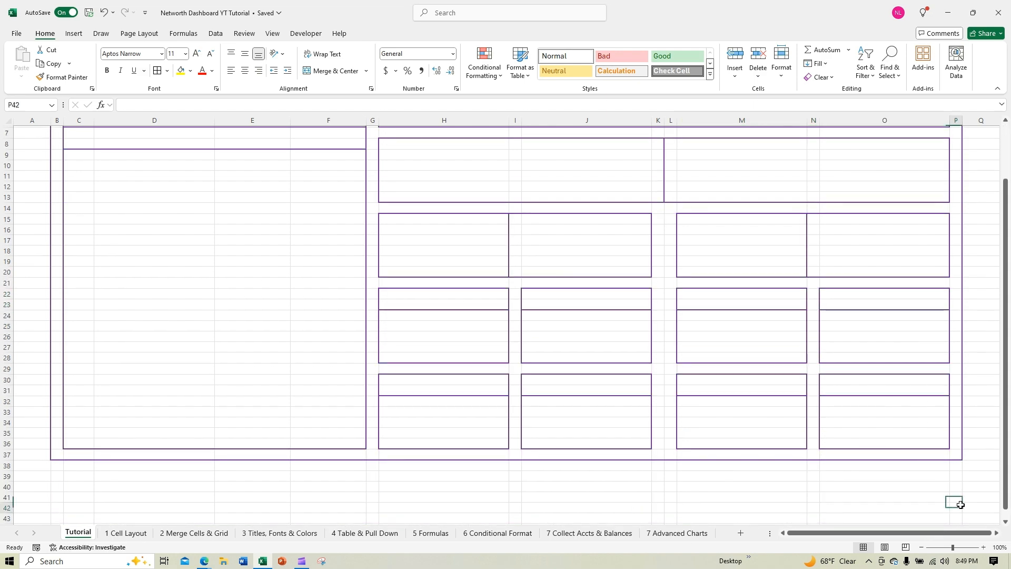
{"action": "scroll", "coordinate": [862, 503], "scroll_direction": "up", "scroll_amount": 2}
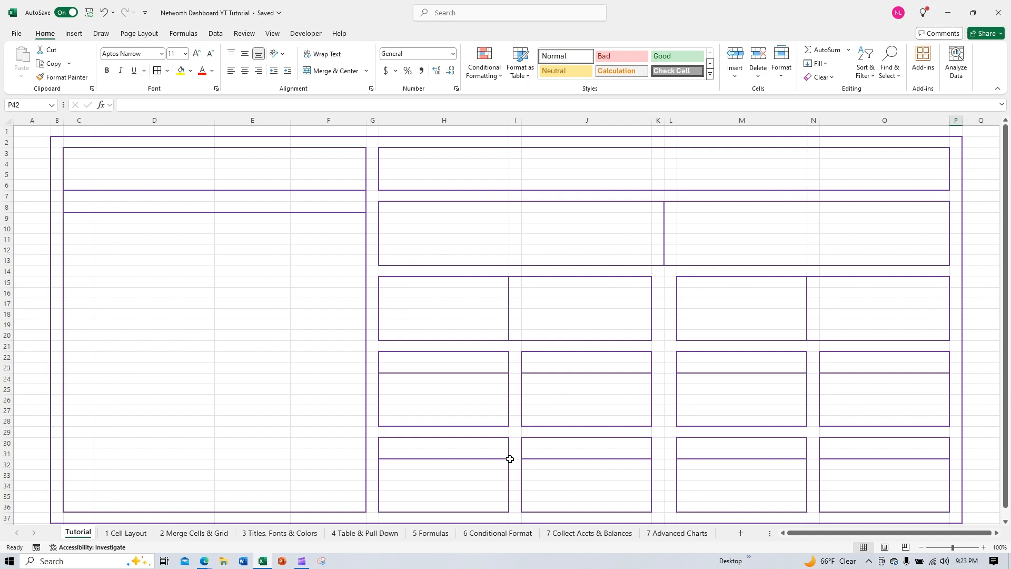
{"action": "left_click", "coordinate": [110, 161]}
{"action": "left_click", "coordinate": [91, 174]}
{"action": "left_click", "coordinate": [254, 173]}
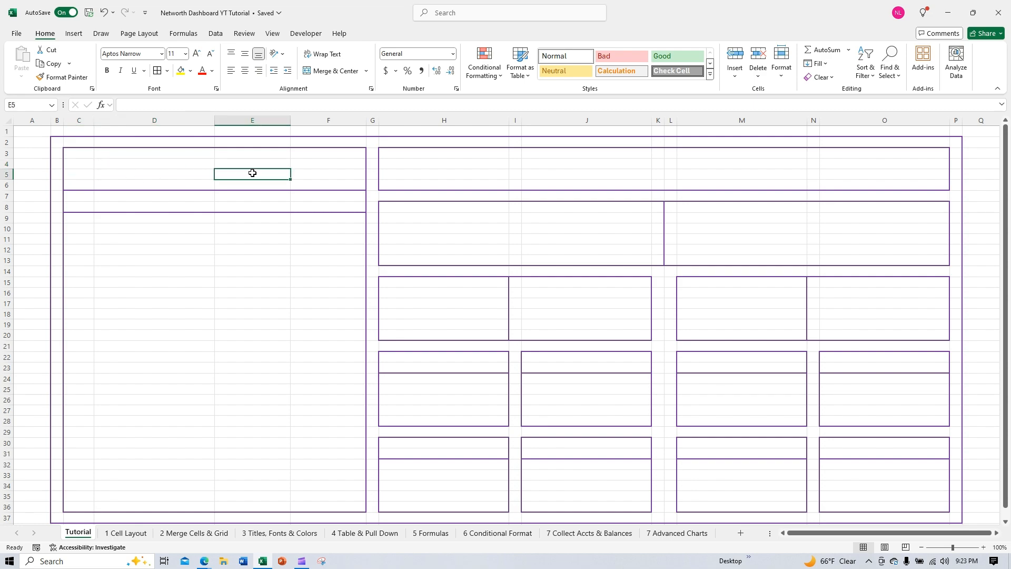
Merge and center the cell range C3:F6 into a single header cell
{"action": "left_click", "coordinate": [77, 153]}
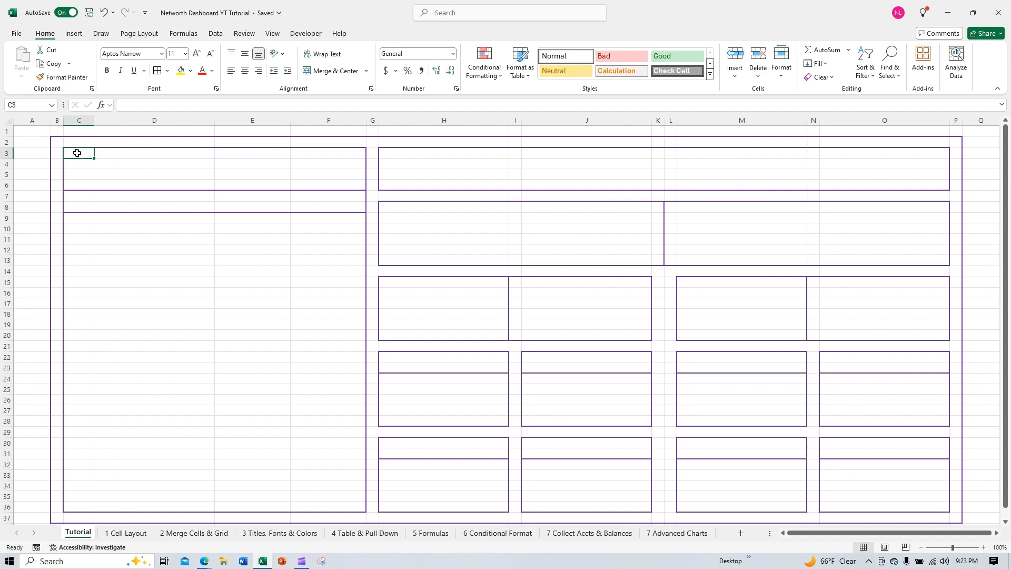
{"action": "left_click_drag", "start_coordinate": [77, 153], "coordinate": [335, 182]}
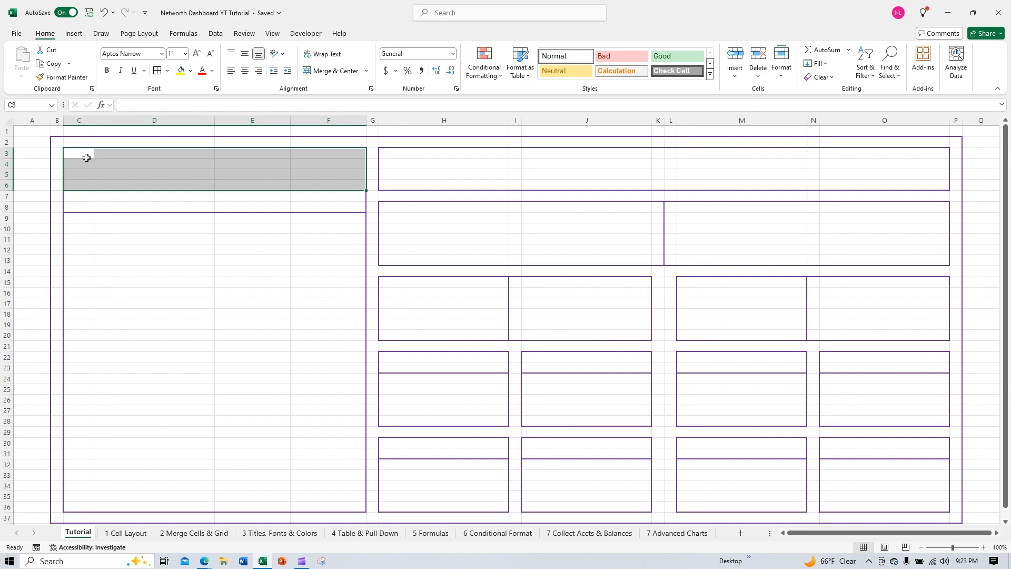
{"action": "left_click_drag", "start_coordinate": [86, 157], "coordinate": [310, 167]}
{"action": "left_click_drag", "start_coordinate": [330, 184], "coordinate": [329, 181]}
{"action": "left_click", "coordinate": [329, 71]}
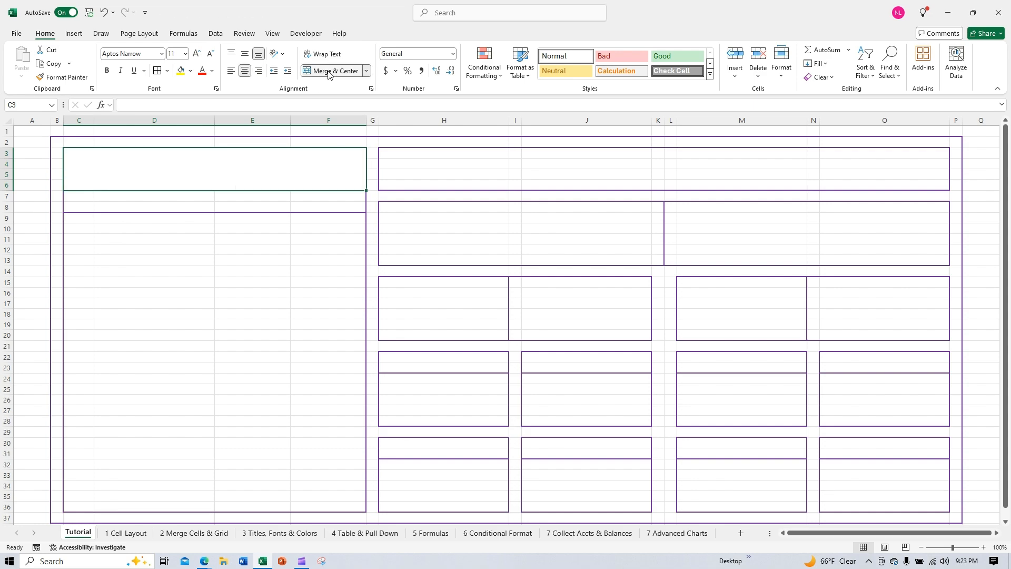
{"action": "left_click", "coordinate": [206, 281]}
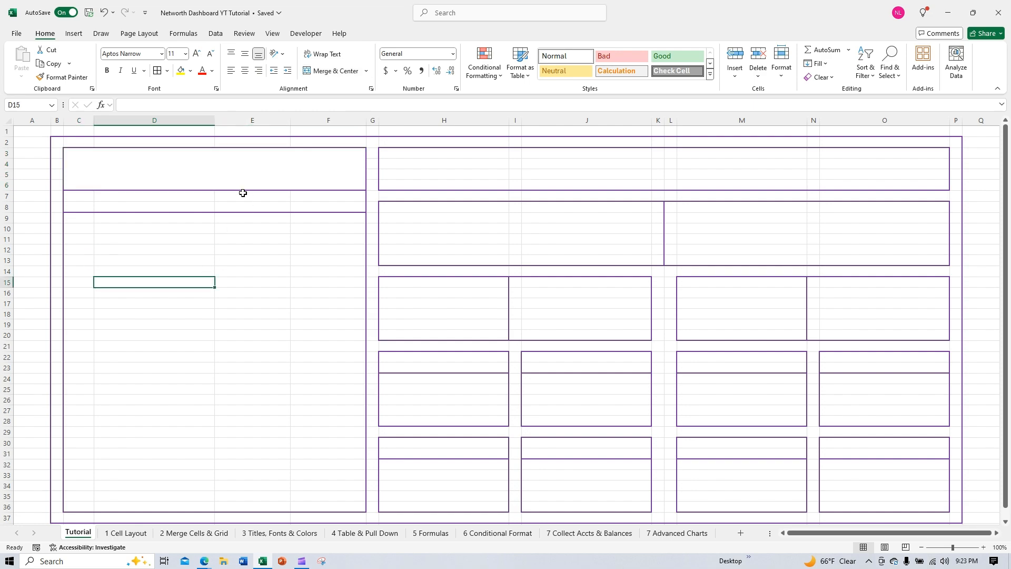
{"action": "left_click", "coordinate": [200, 169]}
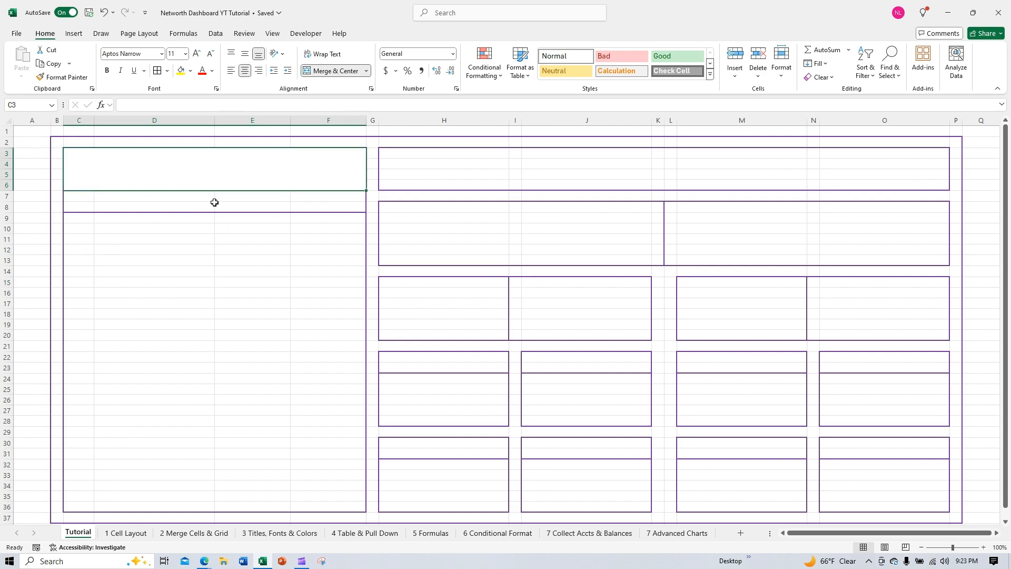
{"action": "left_click", "coordinate": [217, 251]}
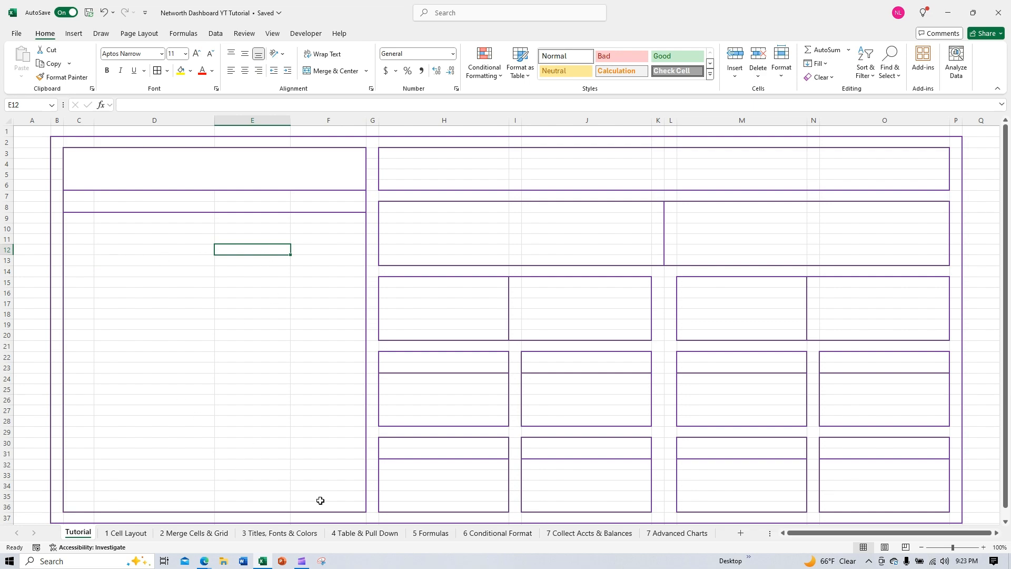
Merge and center the cell range H3:O6 into a single title cell
{"action": "left_click_drag", "start_coordinate": [86, 204], "coordinate": [328, 200]}
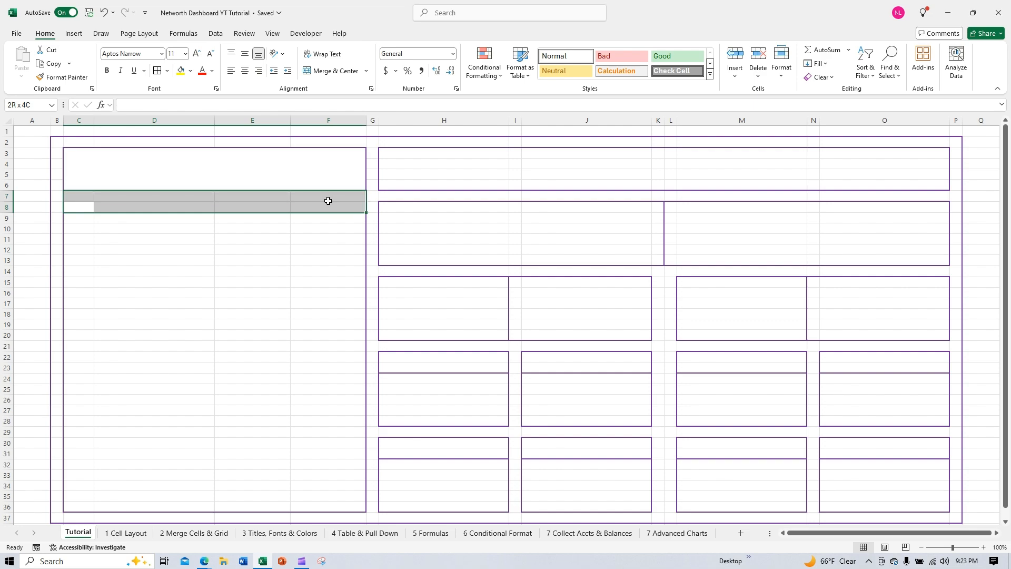
{"action": "left_click_drag", "start_coordinate": [400, 152], "coordinate": [888, 183]}
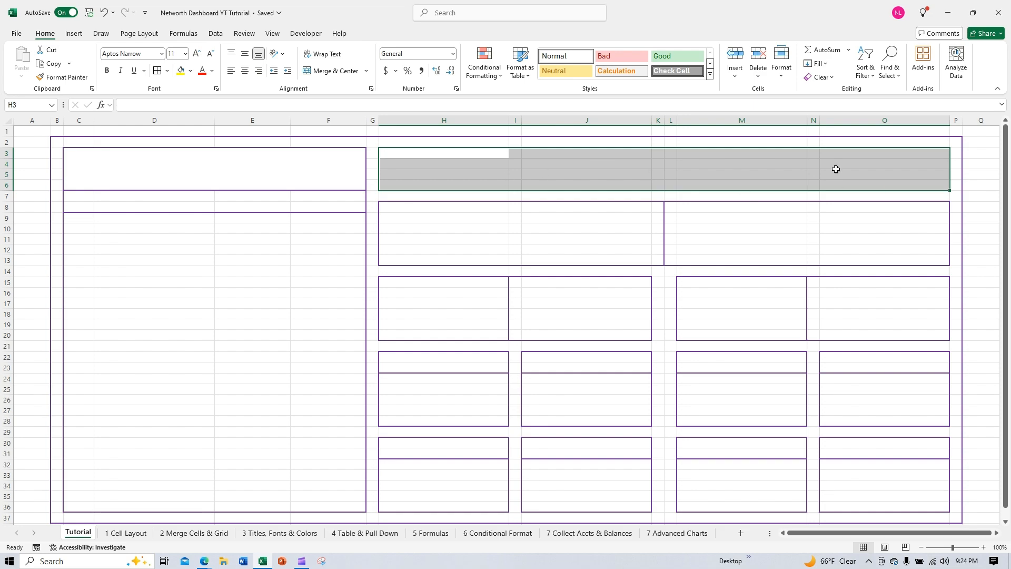
{"action": "left_click", "coordinate": [339, 71]}
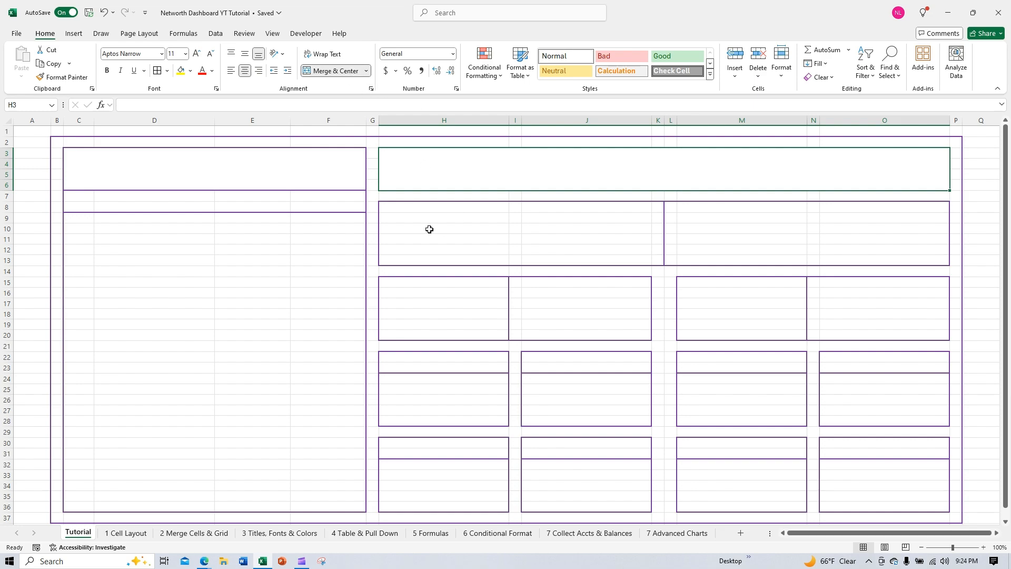
Merge and center each of the boxes H8:K13, L8:O13 and H15:H20 into its own single cell
{"action": "mouse_move", "coordinate": [393, 207]}
{"action": "left_mouse_down"}
{"action": "mouse_move", "coordinate": [519, 216]}
{"action": "mouse_move", "coordinate": [656, 259]}
{"action": "left_mouse_up"}
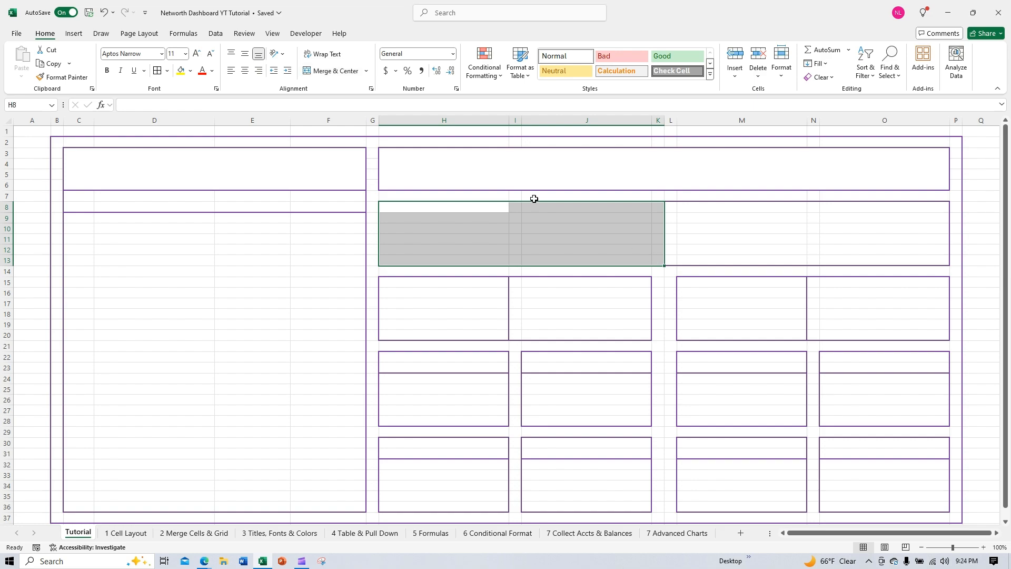
{"action": "left_click", "coordinate": [332, 71]}
{"action": "left_click_drag", "start_coordinate": [677, 207], "coordinate": [896, 261]}
{"action": "left_click", "coordinate": [337, 72]}
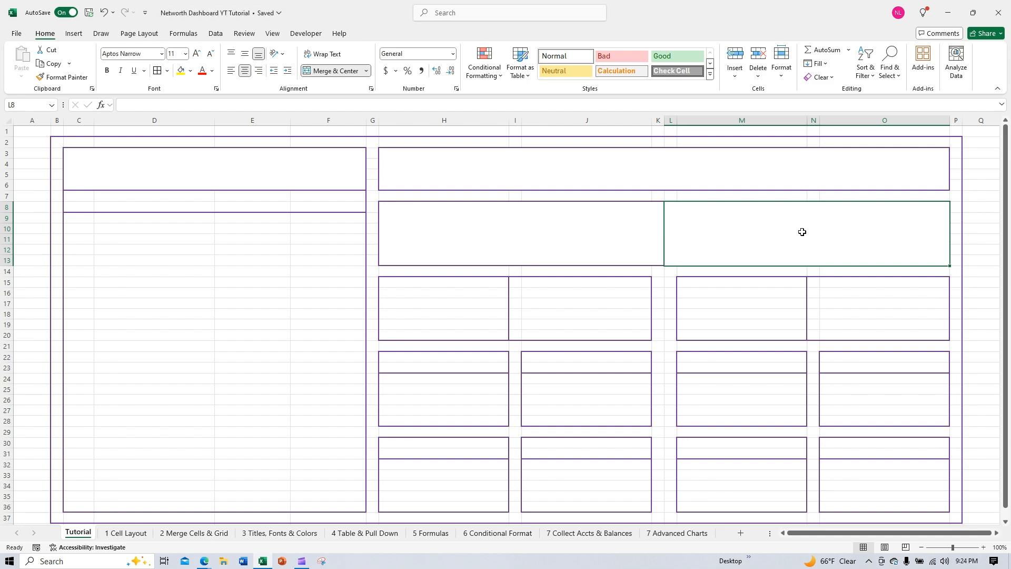
{"action": "mouse_move", "coordinate": [414, 281]}
{"action": "left_mouse_down"}
{"action": "mouse_move", "coordinate": [458, 316]}
{"action": "mouse_move", "coordinate": [459, 337]}
{"action": "left_mouse_up"}
{"action": "left_click", "coordinate": [337, 71]}
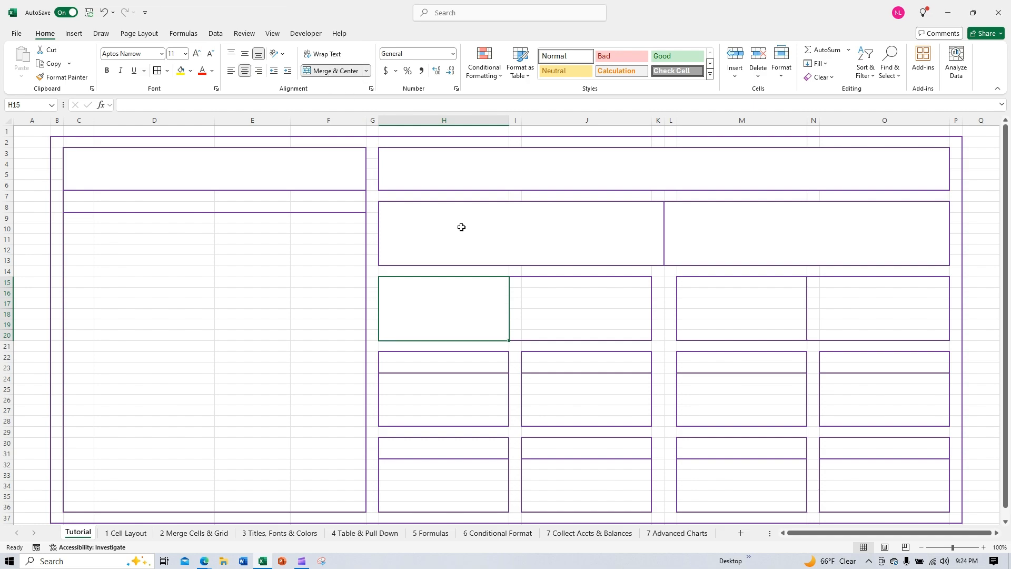
Merge and center each of the ranges I15:J20, M15:M20 and N15:O20 into its own single cell
{"action": "mouse_move", "coordinate": [516, 281]}
{"action": "left_mouse_down"}
{"action": "mouse_move", "coordinate": [604, 313]}
{"action": "mouse_move", "coordinate": [605, 332]}
{"action": "left_mouse_up"}
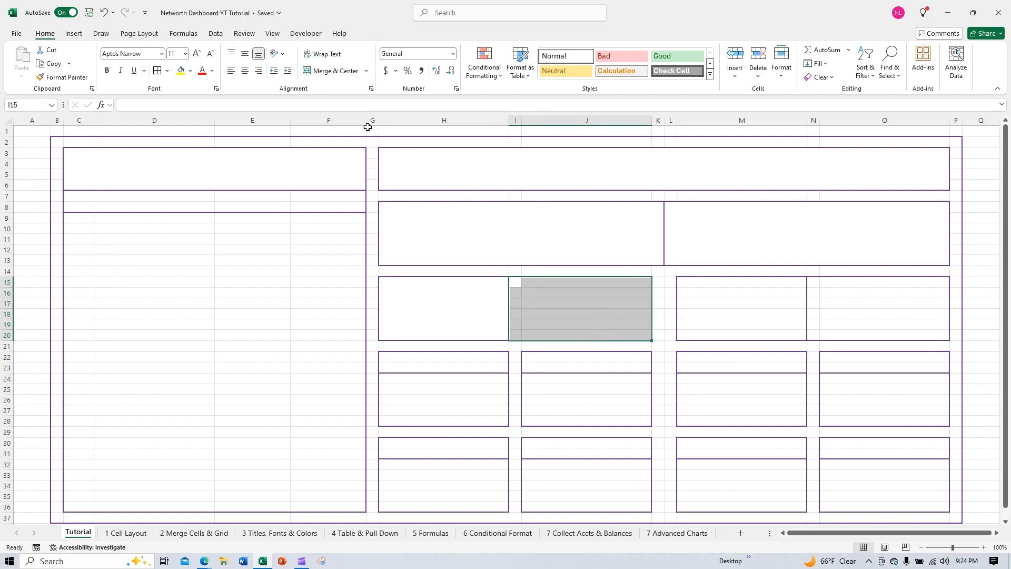
{"action": "left_click", "coordinate": [335, 70]}
{"action": "left_click_drag", "start_coordinate": [689, 285], "coordinate": [746, 334]}
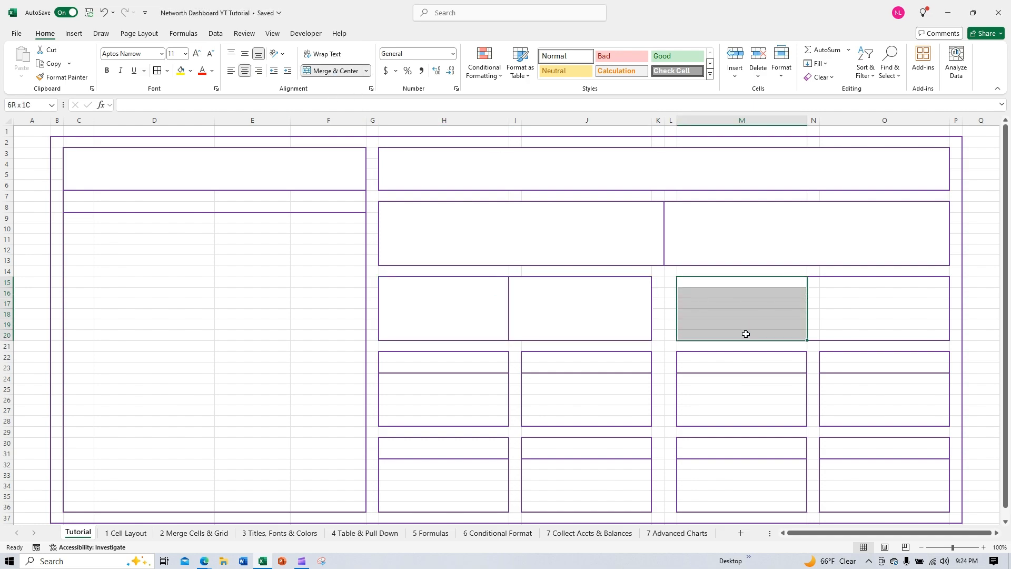
{"action": "left_click", "coordinate": [334, 70]}
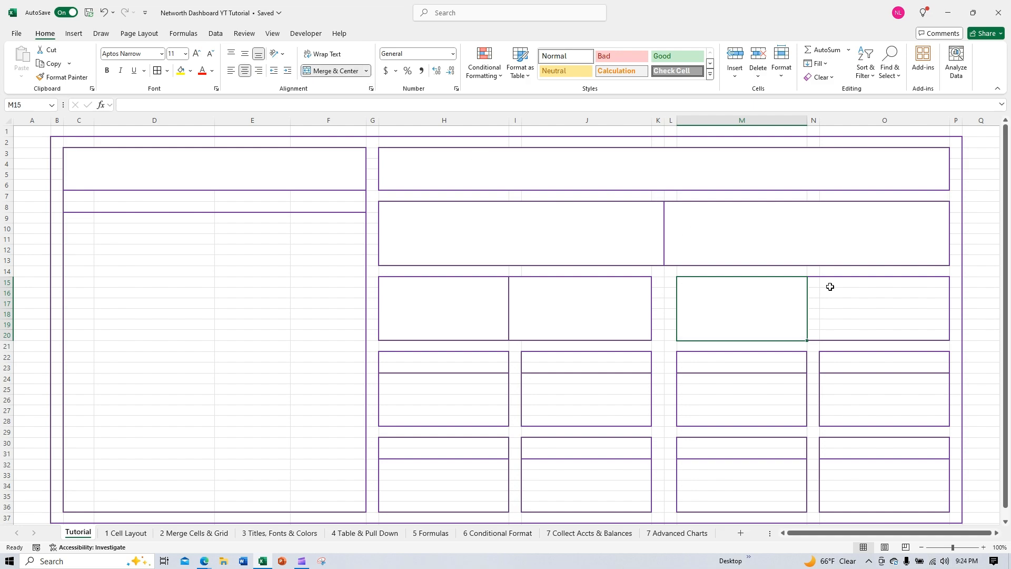
{"action": "mouse_move", "coordinate": [816, 282]}
{"action": "left_mouse_down"}
{"action": "mouse_move", "coordinate": [894, 320]}
{"action": "mouse_move", "coordinate": [893, 332]}
{"action": "left_mouse_up"}
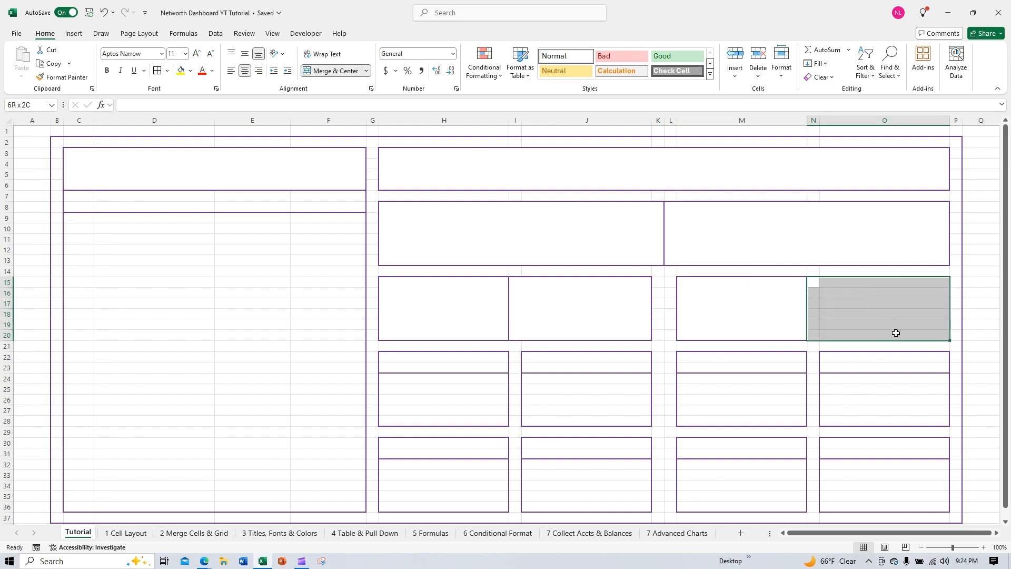
{"action": "left_click", "coordinate": [329, 70]}
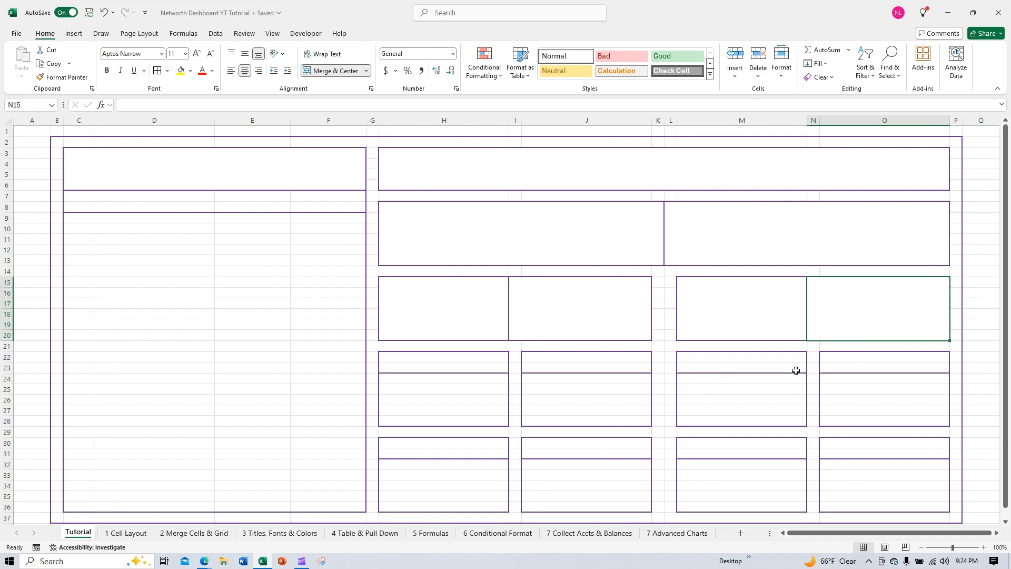
{"action": "left_click", "coordinate": [521, 295]}
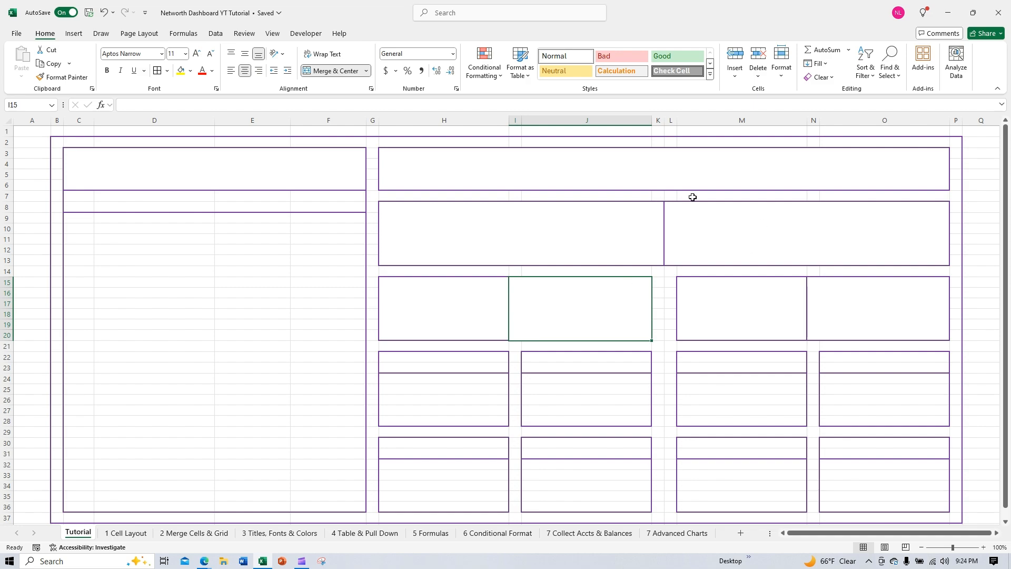
{"action": "left_click", "coordinate": [457, 314]}
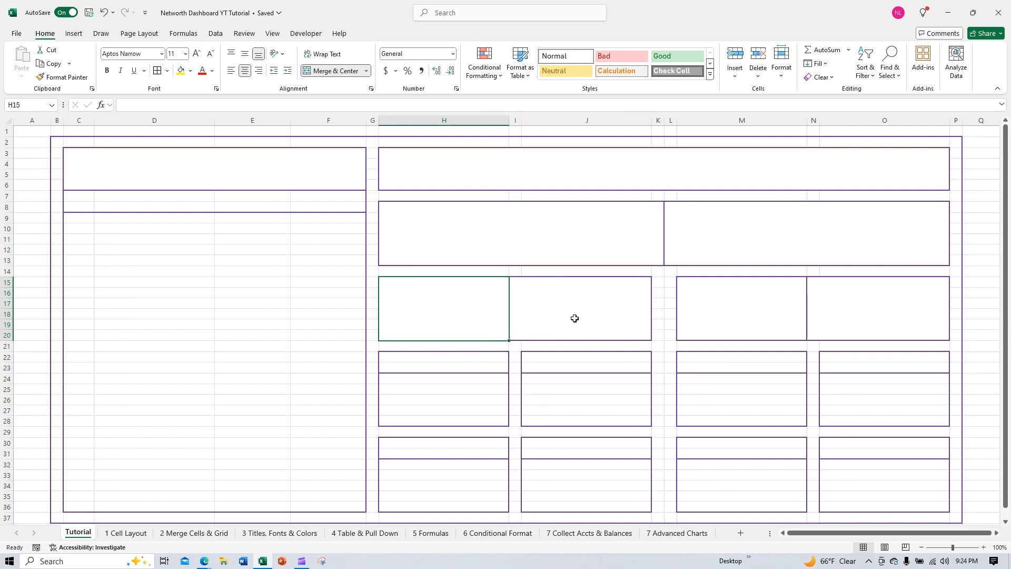
Merge and center H22:H23 as a header cell and H24:H28 as the body cell below it
{"action": "left_click_drag", "start_coordinate": [448, 357], "coordinate": [456, 368]}
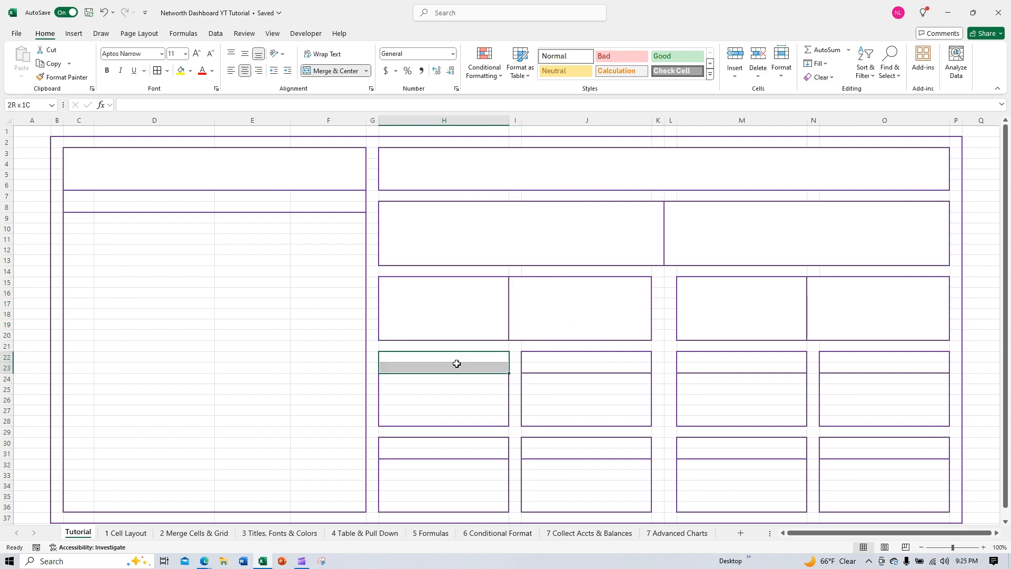
{"action": "left_click", "coordinate": [321, 70]}
{"action": "left_click_drag", "start_coordinate": [472, 383], "coordinate": [475, 415]}
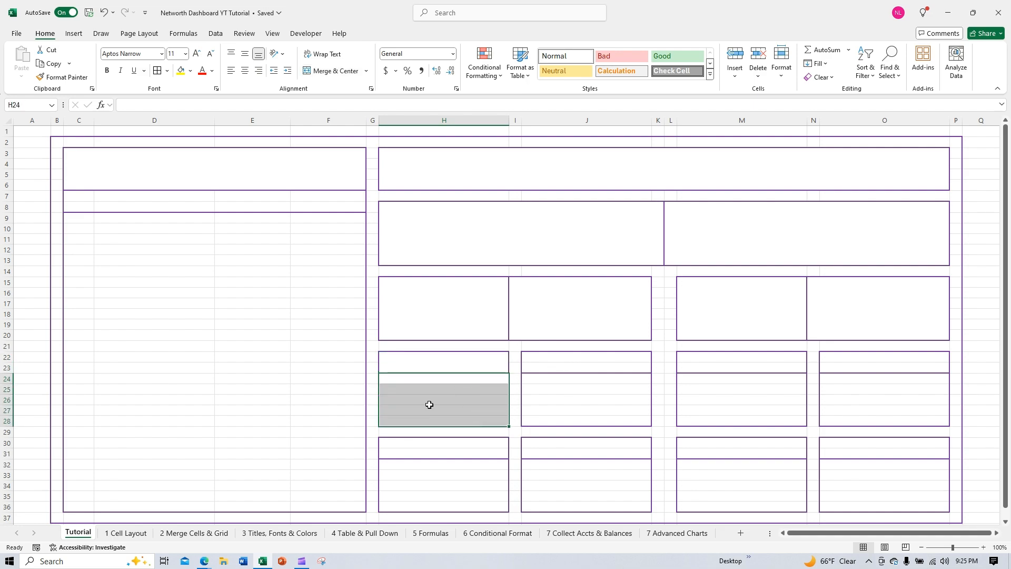
{"action": "left_click", "coordinate": [337, 71]}
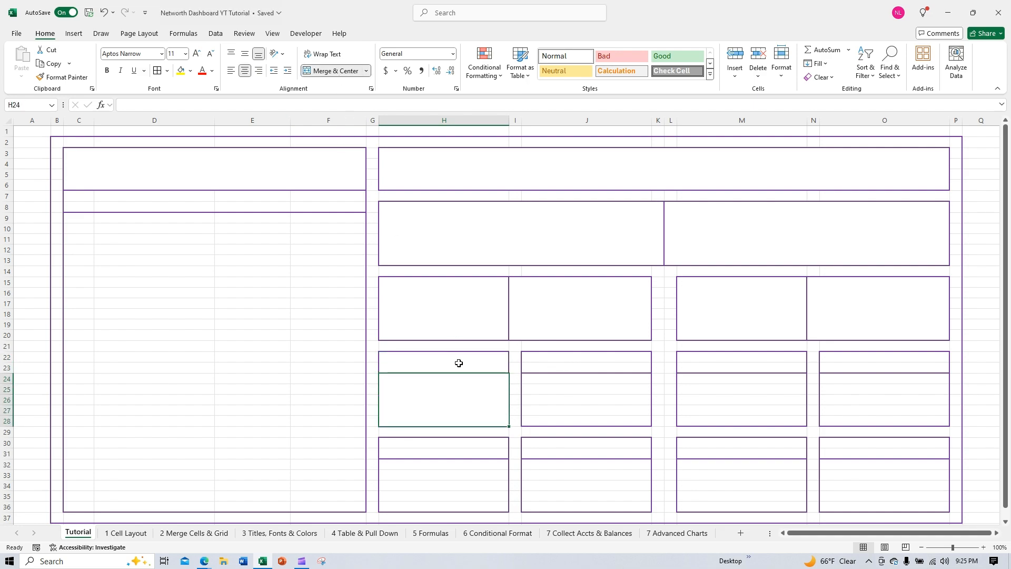
Copy the merged box H22:H28 and paste it over the boxes starting at J22, M22 and O22
{"action": "left_click_drag", "start_coordinate": [459, 361], "coordinate": [461, 397]}
{"action": "key", "text": "ctrl+c"}
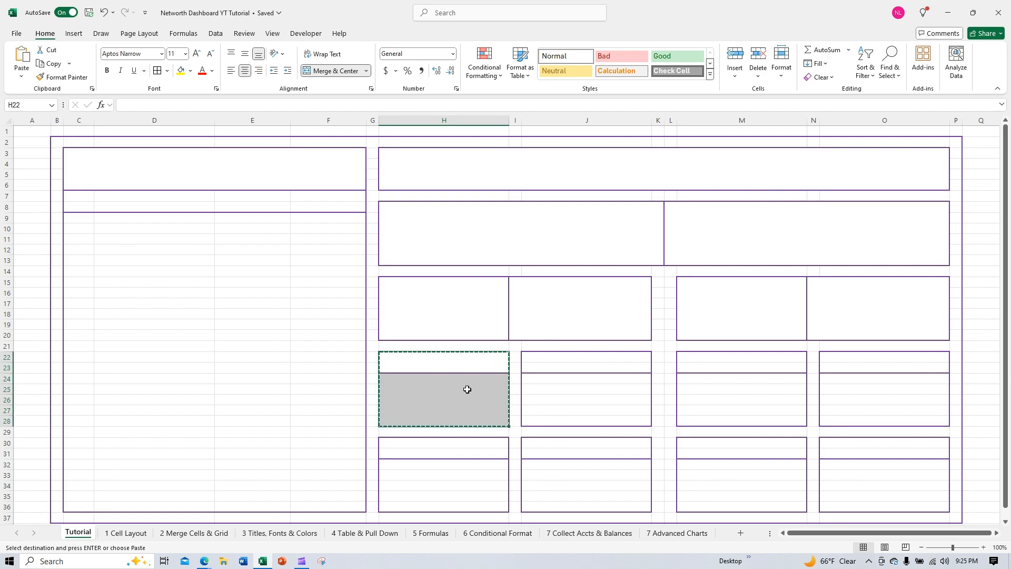
{"action": "left_click", "coordinate": [553, 359]}
{"action": "key", "text": "ctrl+v"}
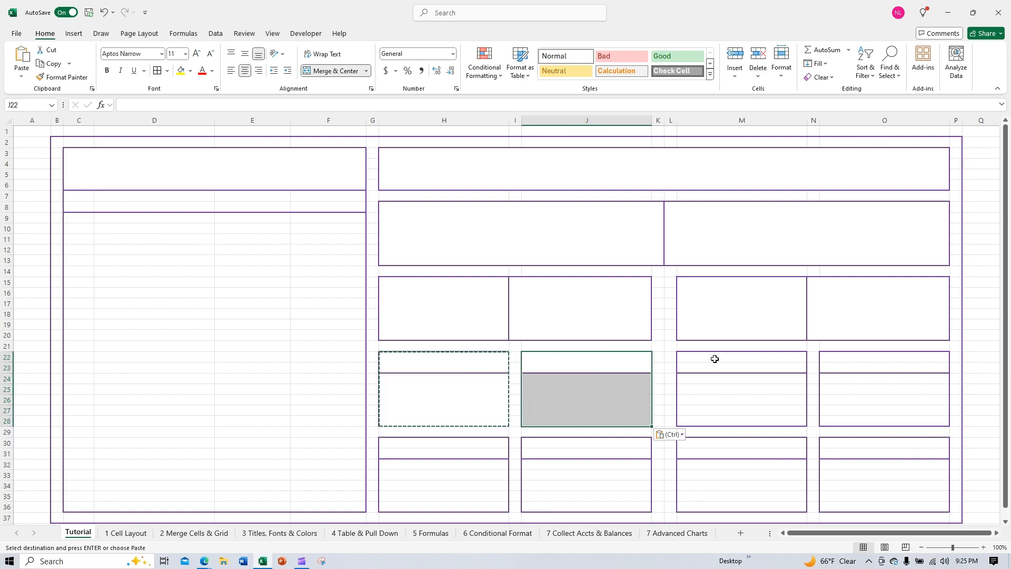
{"action": "left_click", "coordinate": [715, 358]}
{"action": "key", "text": "ctrl+v"}
{"action": "left_click", "coordinate": [835, 360]}
{"action": "key", "text": "ctrl+v"}
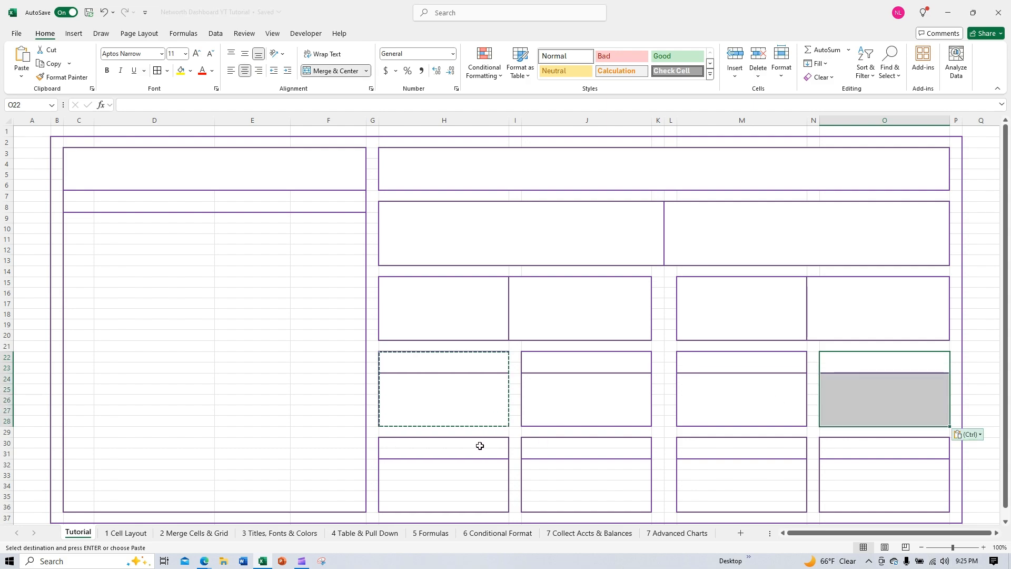
Paste the copied box at H30, J30, M30 and O30 and end the copy mode
{"action": "left_click", "coordinate": [490, 444]}
{"action": "key", "text": "ctrl+v"}
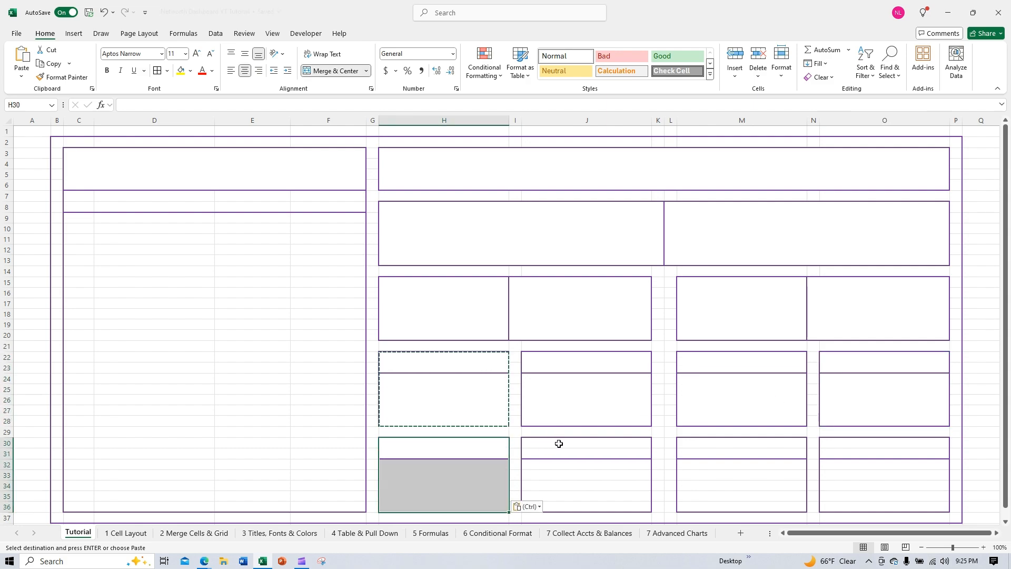
{"action": "left_click", "coordinate": [537, 445]}
{"action": "key", "text": "ctrl+v"}
{"action": "left_click", "coordinate": [704, 442]}
{"action": "key", "text": "ctrl+v"}
{"action": "left_click", "coordinate": [866, 447]}
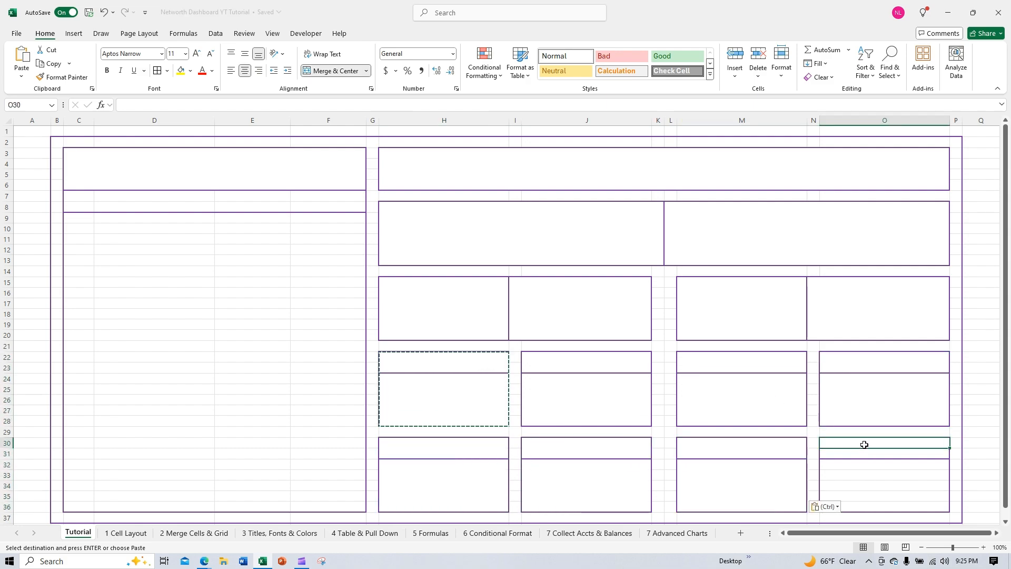
{"action": "key", "text": "ctrl+v"}
{"action": "key", "text": "Escape"}
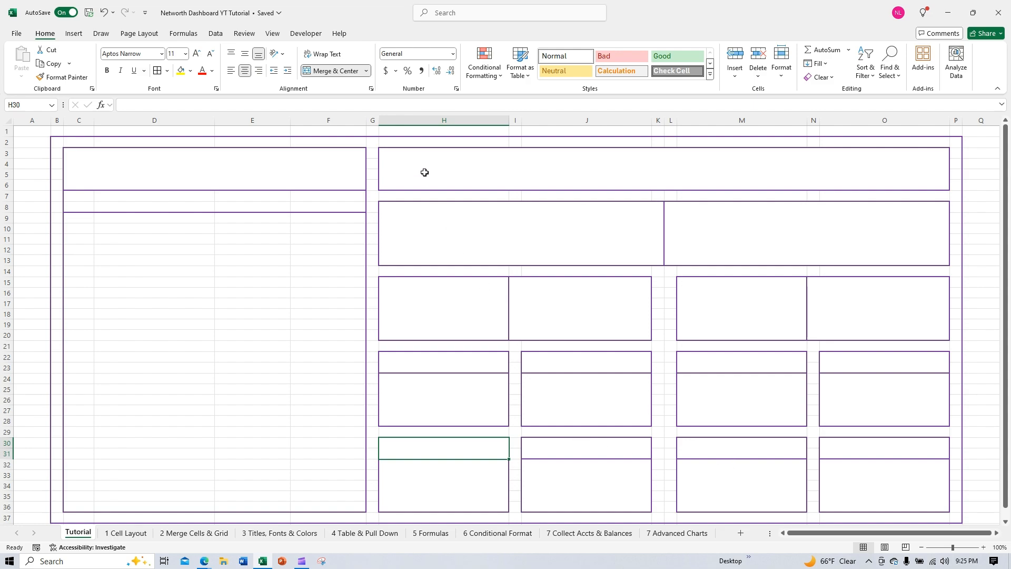
Hide the gridlines on the Tutorial sheet
{"action": "left_click", "coordinate": [272, 35]}
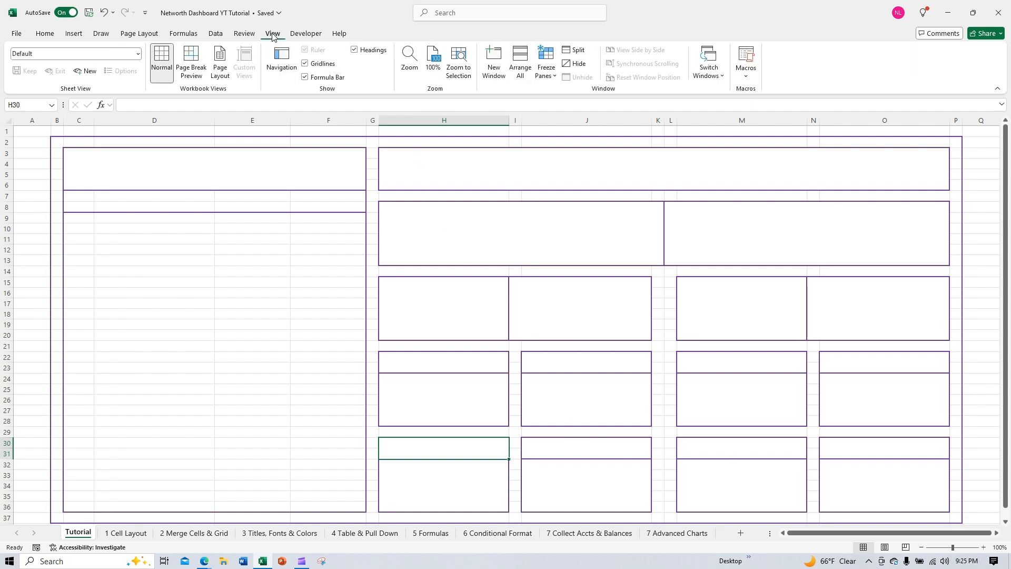
{"action": "left_click", "coordinate": [306, 64]}
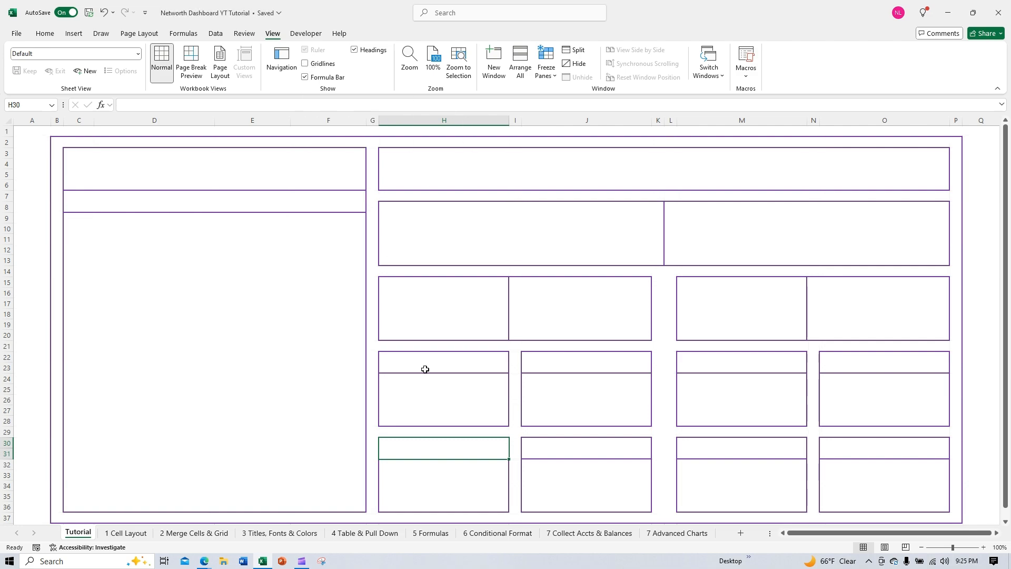
Center the contents of all cells on the sheet horizontally and align them to the middle vertically
{"action": "left_click", "coordinate": [45, 33]}
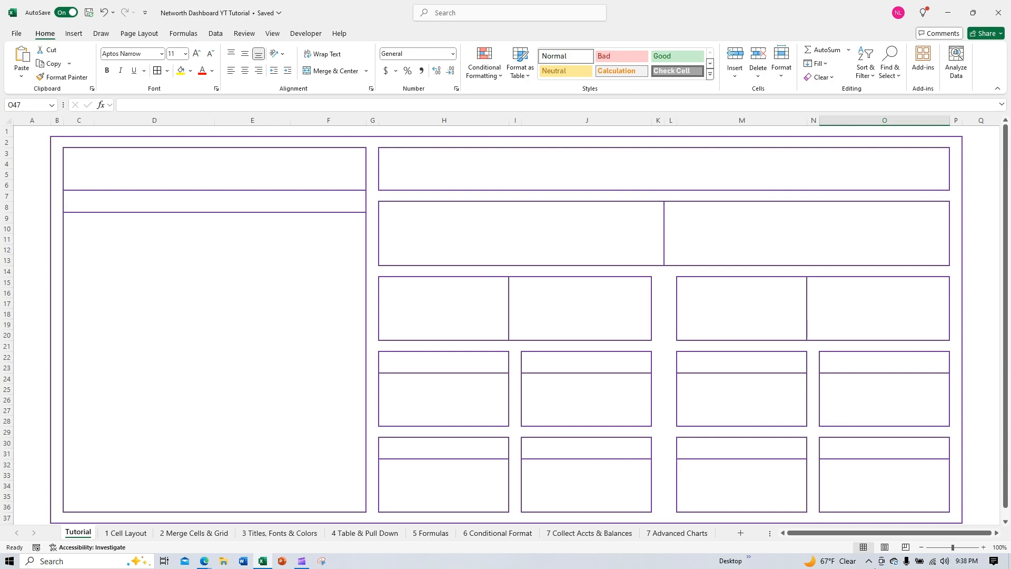
{"action": "left_click", "coordinate": [7, 120]}
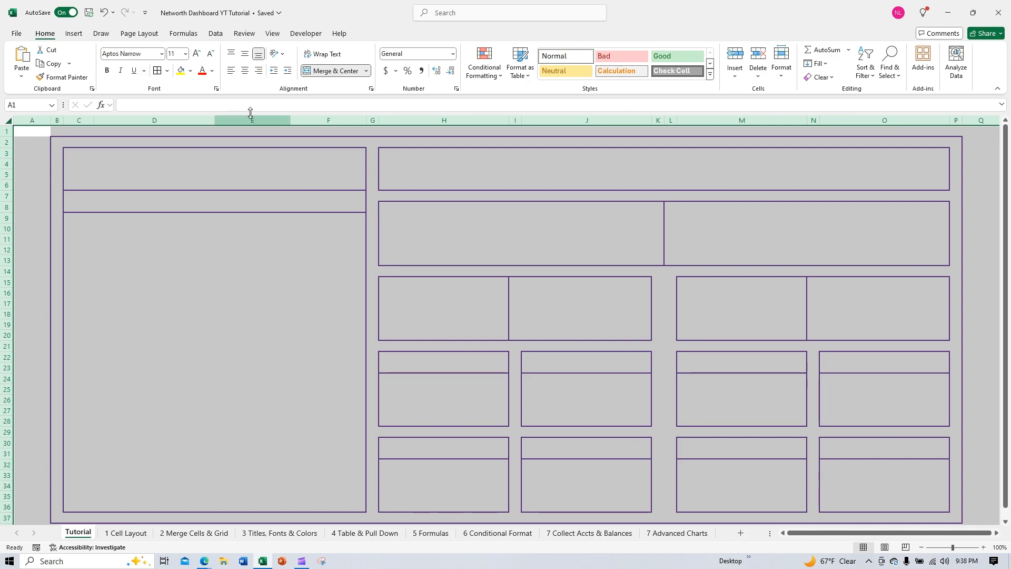
{"action": "left_click", "coordinate": [245, 74]}
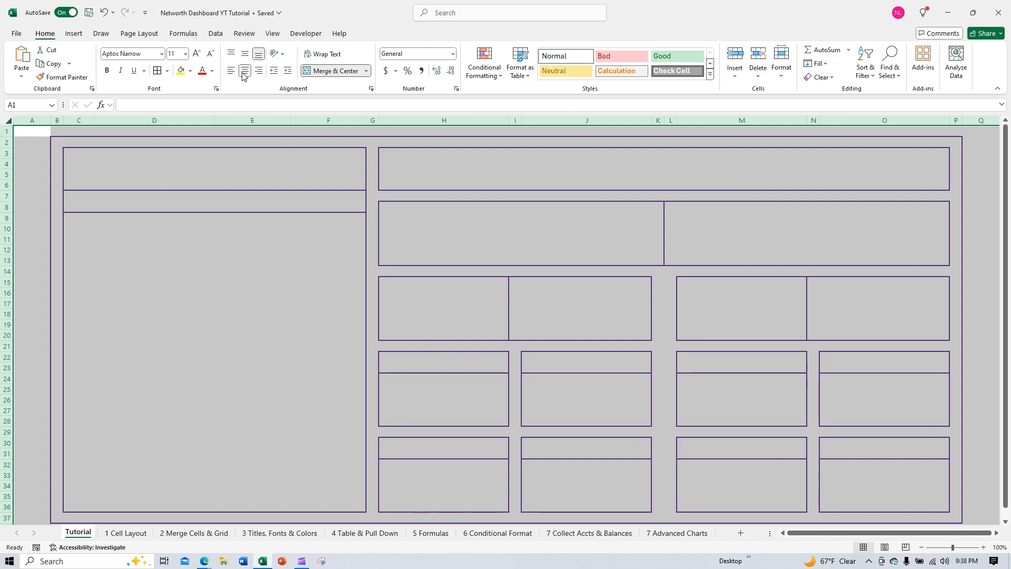
{"action": "left_click", "coordinate": [247, 55]}
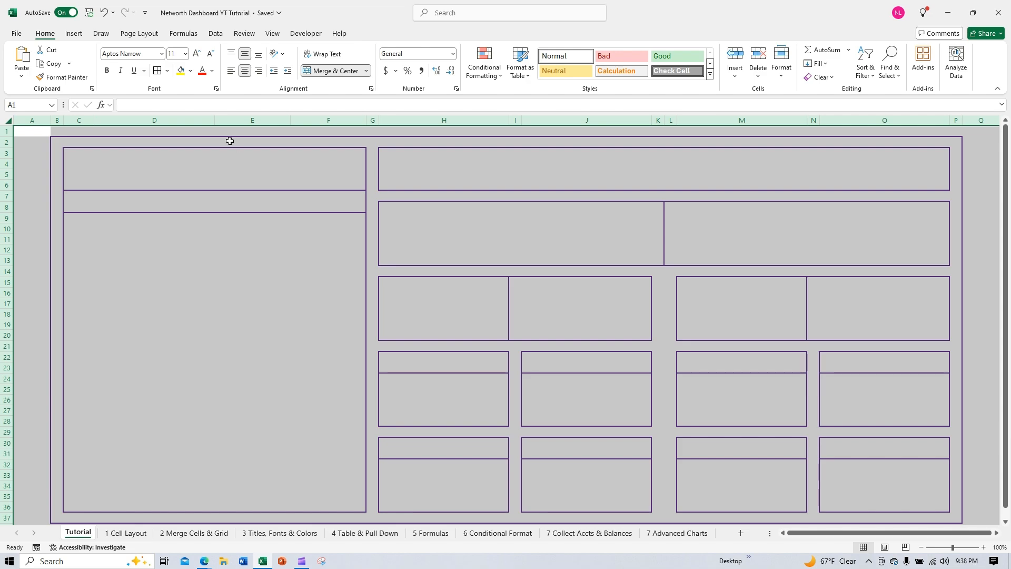
Set the font of the whole sheet to Century Gothic at size 10
{"action": "left_click", "coordinate": [210, 53]}
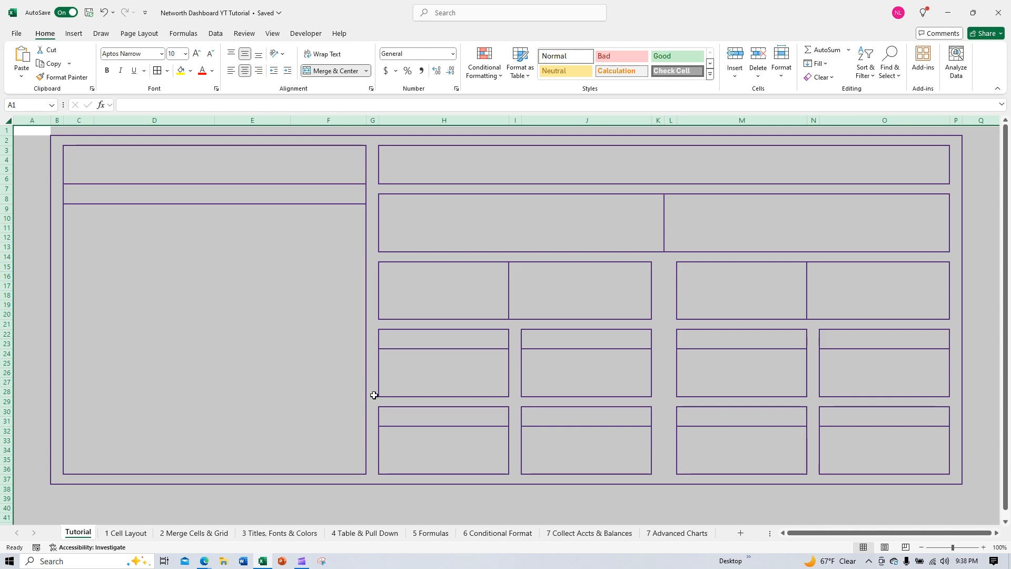
{"action": "left_click", "coordinate": [162, 57]}
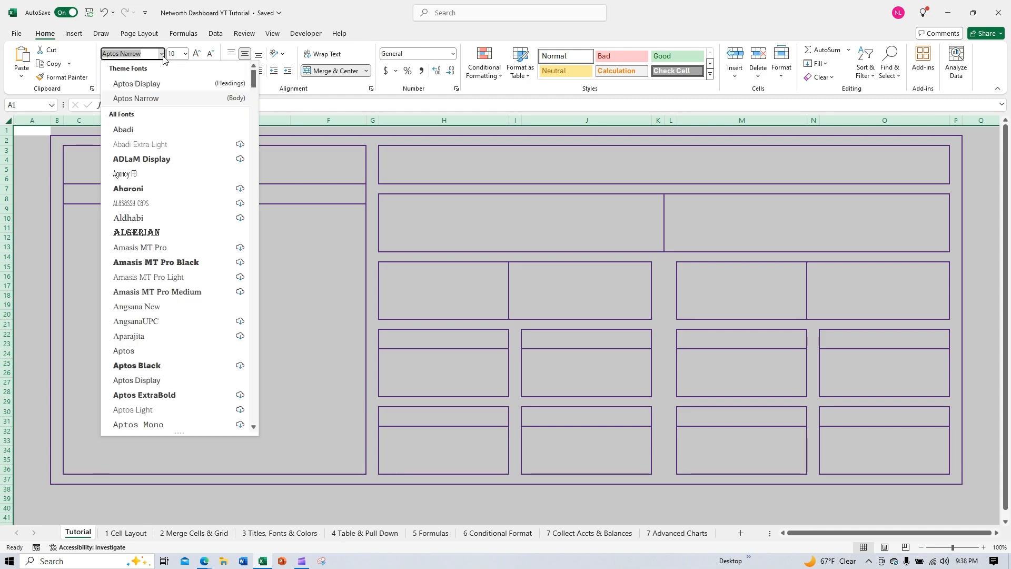
{"action": "scroll", "coordinate": [162, 347], "scroll_direction": "down", "scroll_amount": 15}
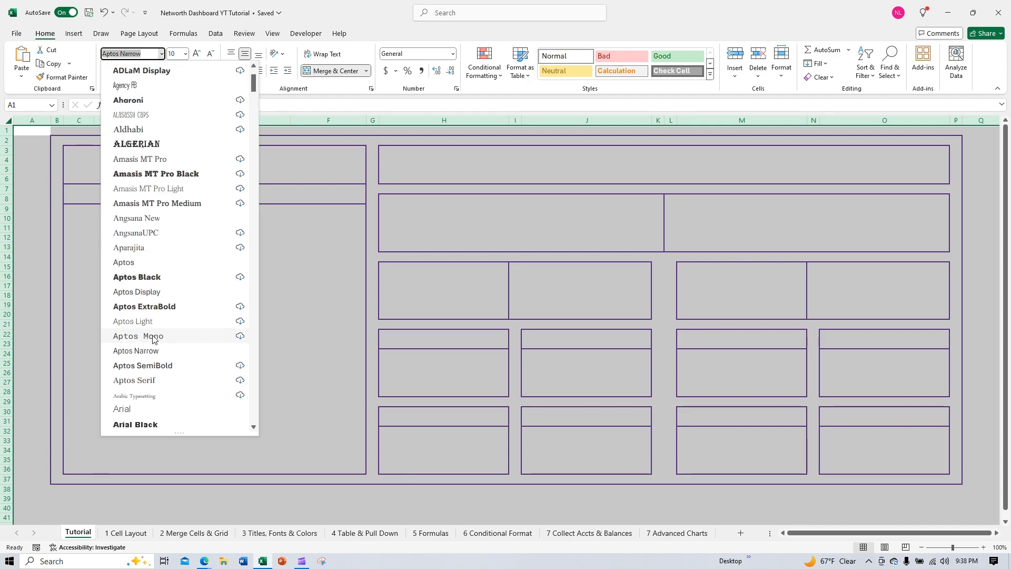
{"action": "scroll", "coordinate": [162, 358], "scroll_direction": "down", "scroll_amount": 10}
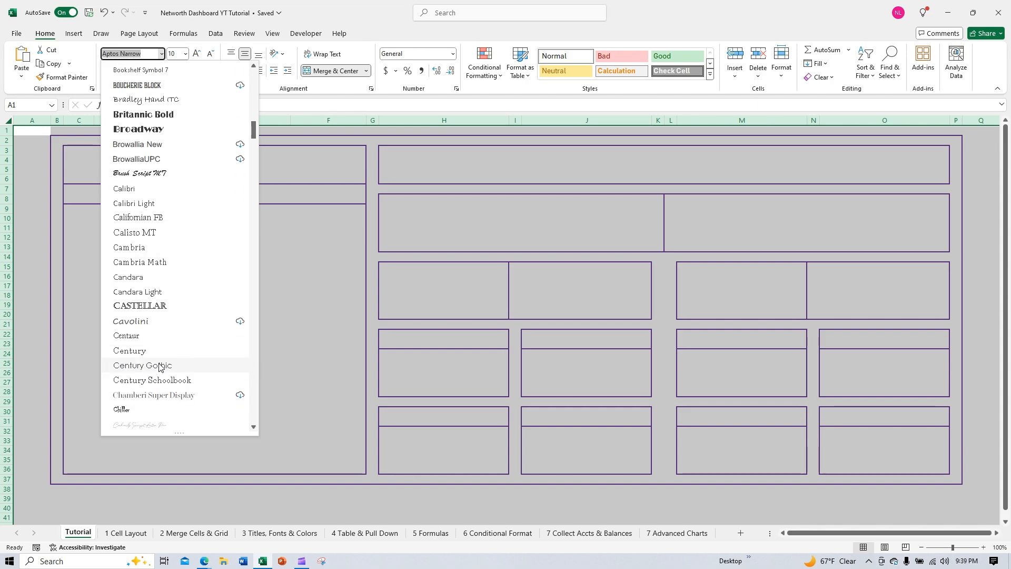
{"action": "left_click", "coordinate": [158, 365]}
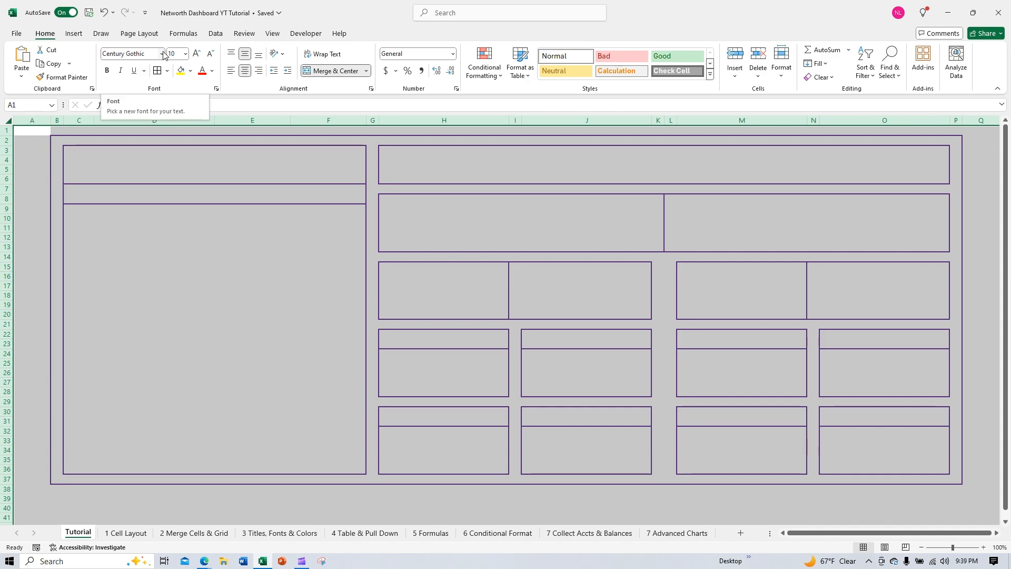
Fill the entire dashboard area B2:P37 with the lightest gray theme color
{"action": "left_click", "coordinate": [55, 140]}
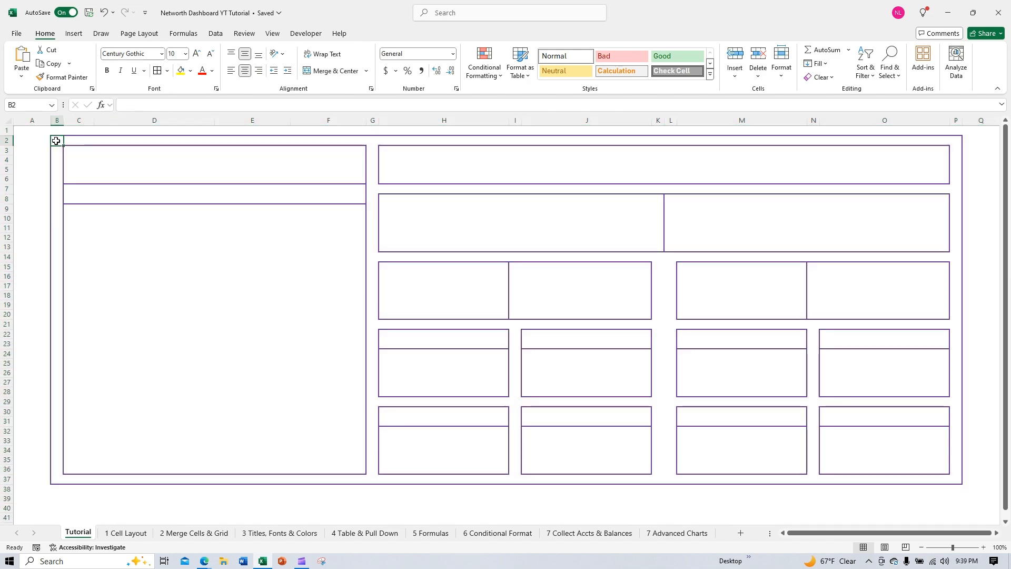
{"action": "mouse_move", "coordinate": [56, 140]}
{"action": "left_mouse_down"}
{"action": "mouse_move", "coordinate": [274, 169]}
{"action": "mouse_move", "coordinate": [936, 460]}
{"action": "mouse_move", "coordinate": [956, 479]}
{"action": "left_mouse_up"}
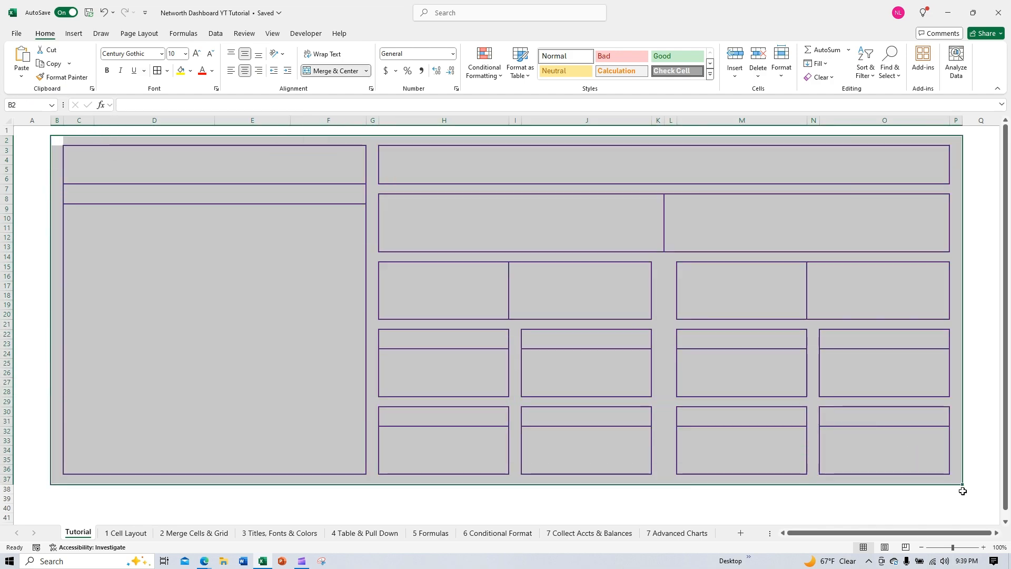
{"action": "left_click", "coordinate": [190, 71]}
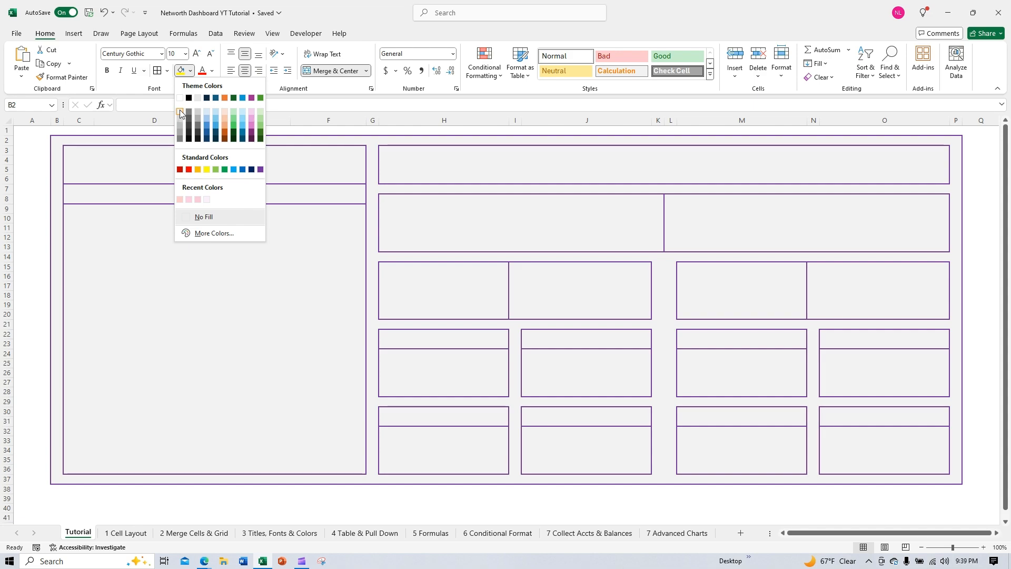
{"action": "left_click", "coordinate": [180, 113]}
{"action": "left_click", "coordinate": [586, 256]}
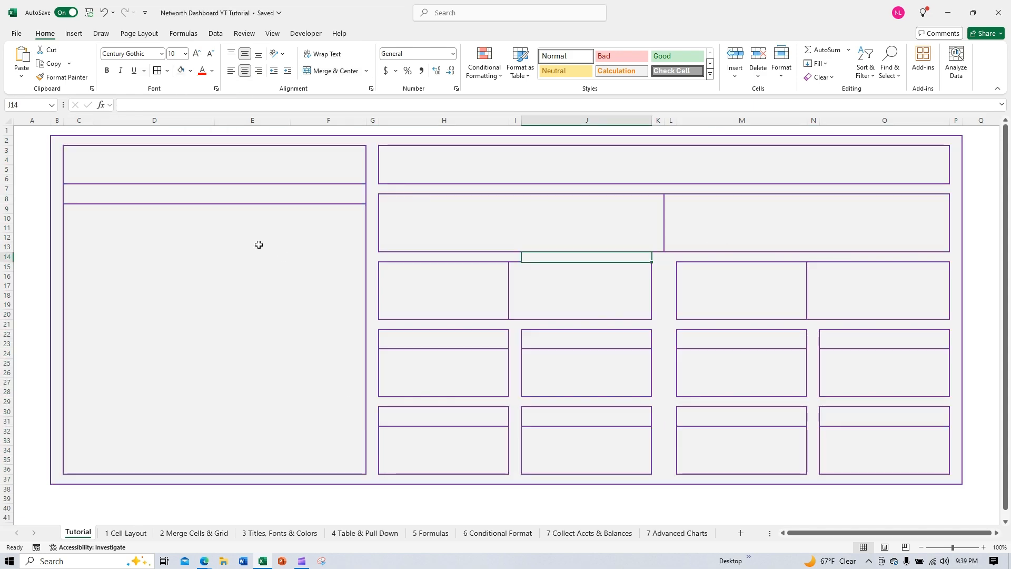
Enter the title ACCOUNTS & BALANCES in the merged header cell C3:F6 and reselect that cell
{"action": "left_click", "coordinate": [230, 168]}
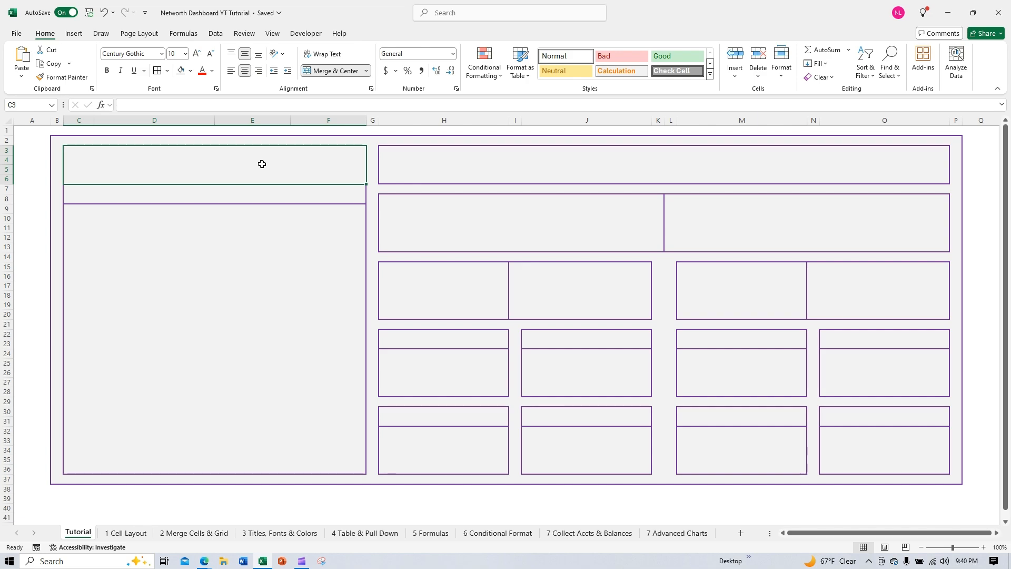
{"action": "type", "text": "ACCOUNTS &"}
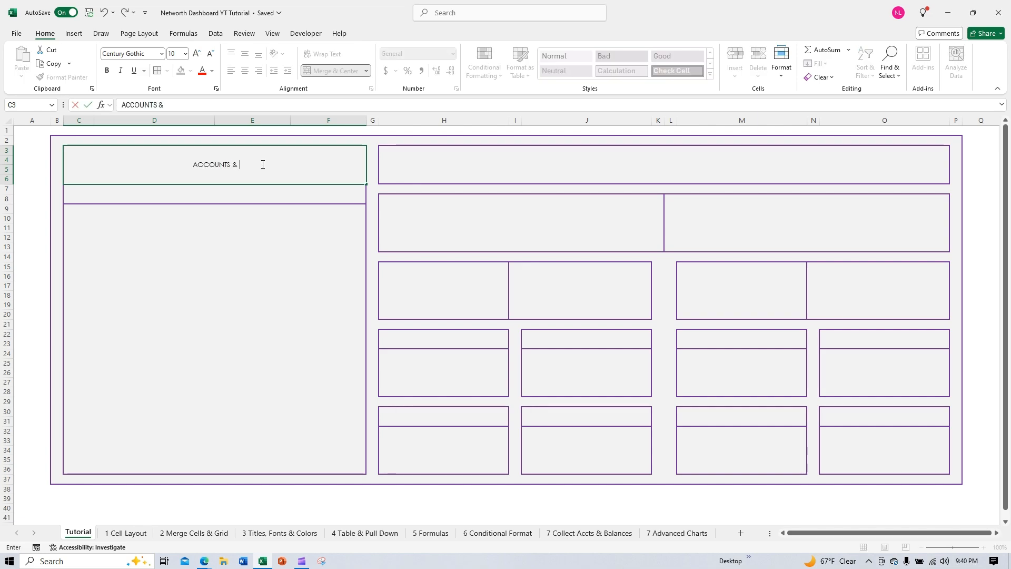
{"action": "type", "text": " BALAN"}
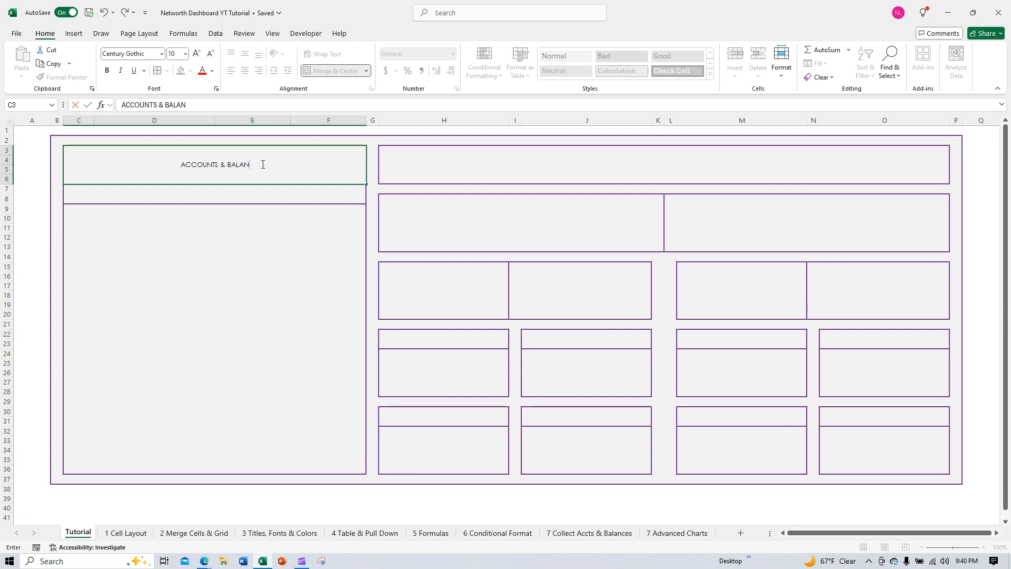
{"action": "type", "text": "CES"}
{"action": "key", "text": "Return"}
{"action": "left_click", "coordinate": [296, 257]}
{"action": "left_click", "coordinate": [290, 168]}
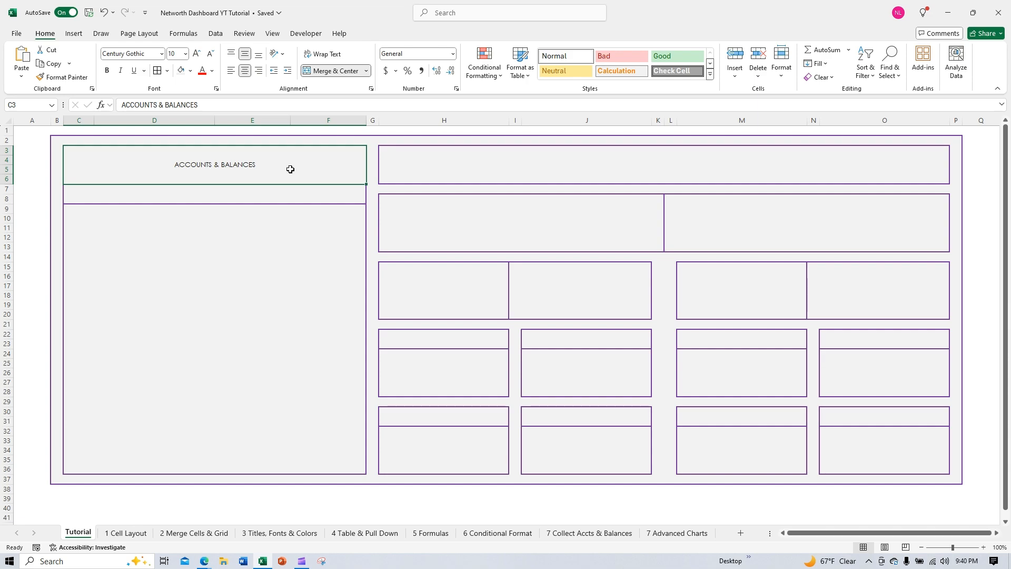
Format the ACCOUNTS & BALANCES header with font size 24, a dark blue theme fill and a light blue theme text color
{"action": "left_click", "coordinate": [186, 55]}
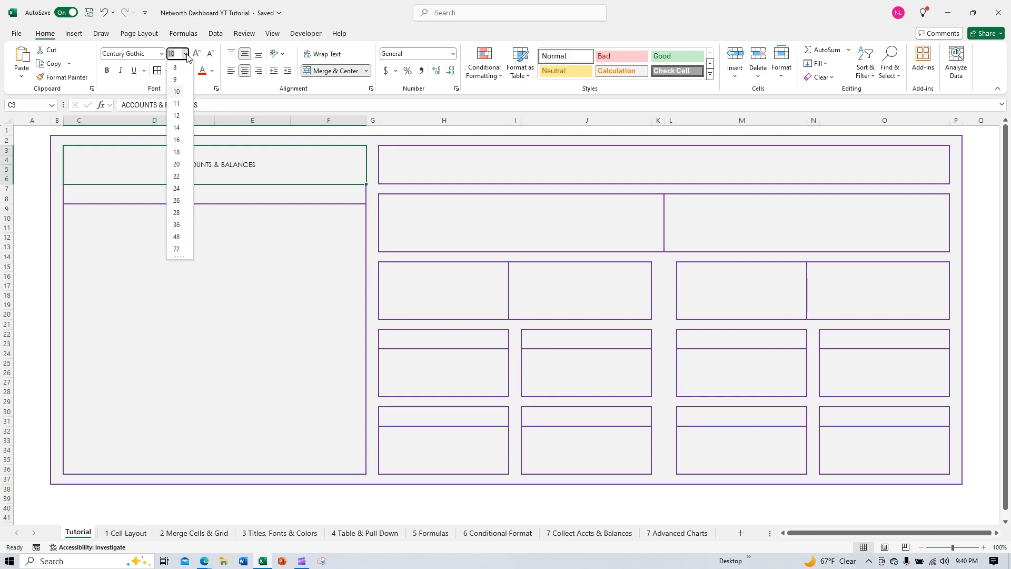
{"action": "left_click", "coordinate": [177, 188]}
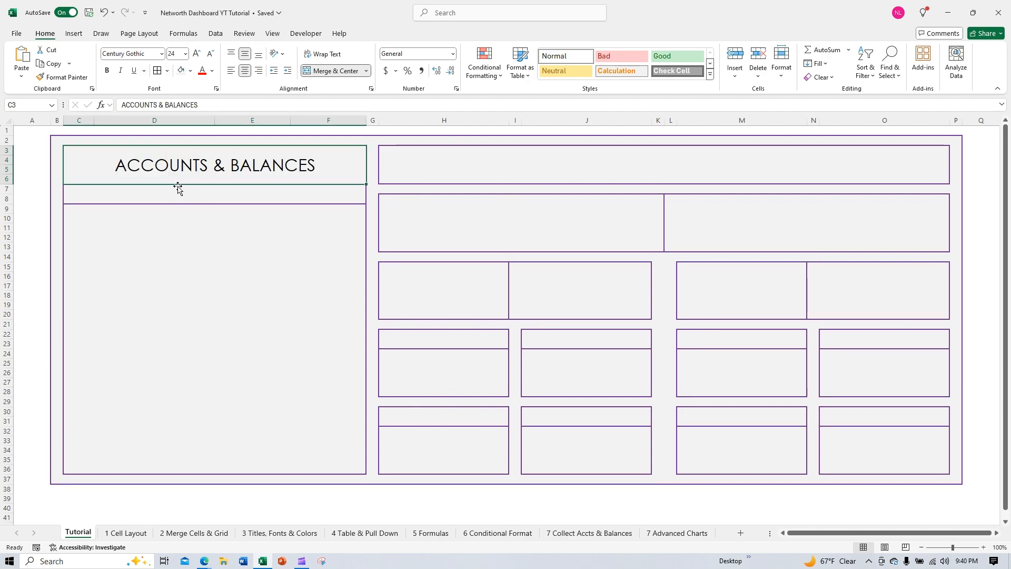
{"action": "left_click", "coordinate": [191, 74]}
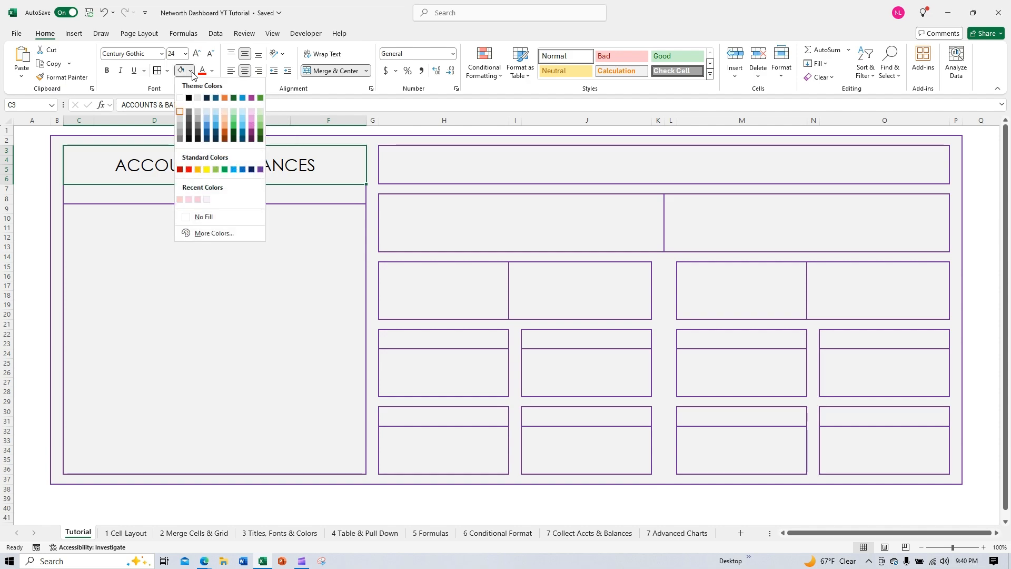
{"action": "left_click", "coordinate": [207, 133]}
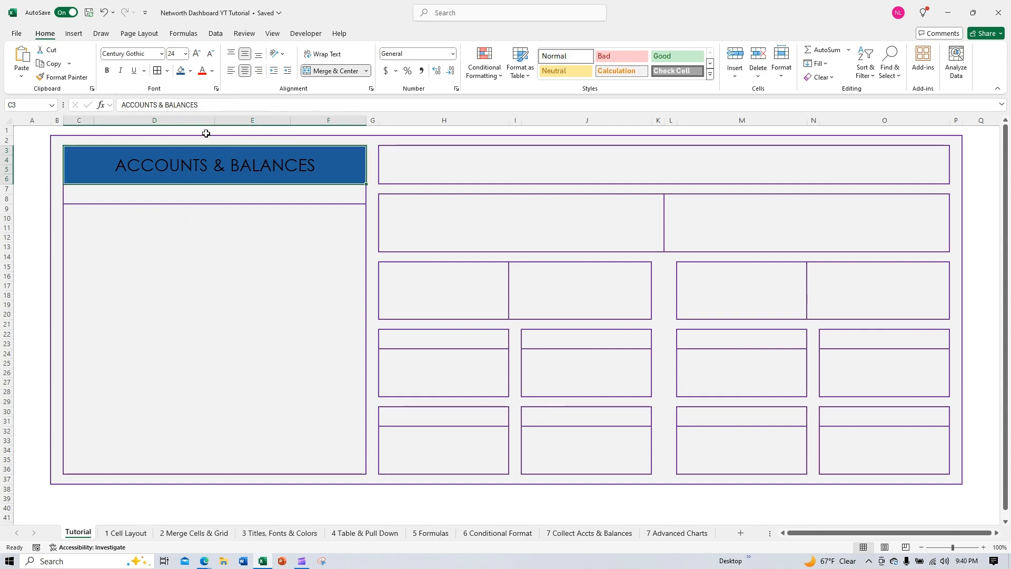
{"action": "left_click", "coordinate": [212, 71]}
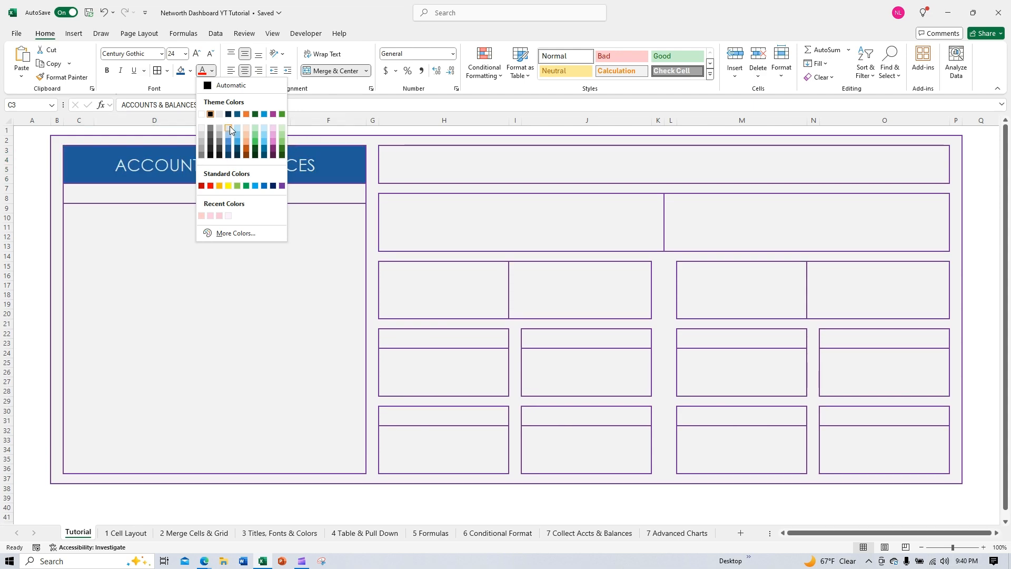
{"action": "left_click", "coordinate": [230, 128]}
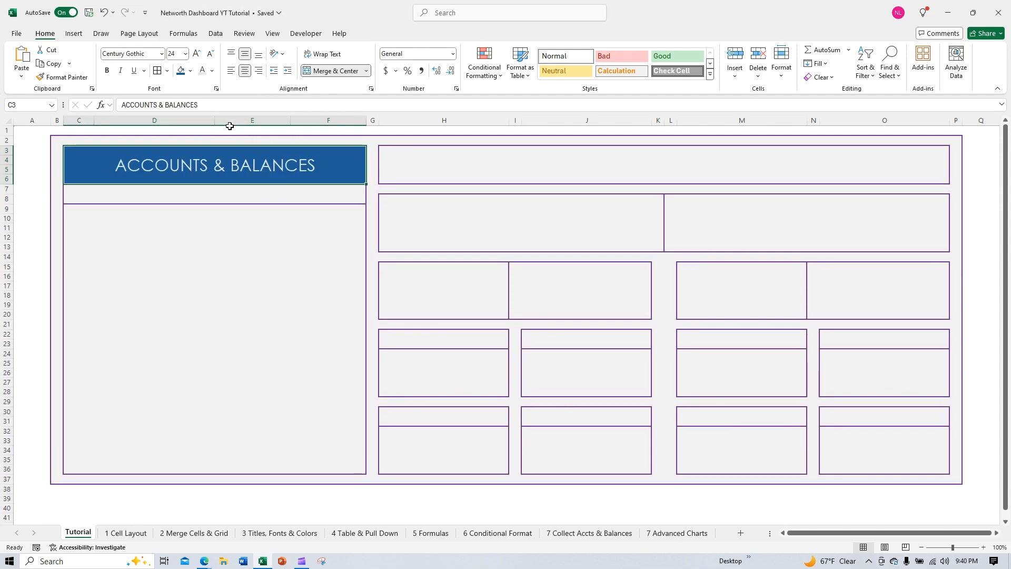
Fill merged boxes H3, H8, H15 and M15 and the eight small header boxes in rows 22 and 30 with the same dark blue
{"action": "left_click", "coordinate": [425, 167]}
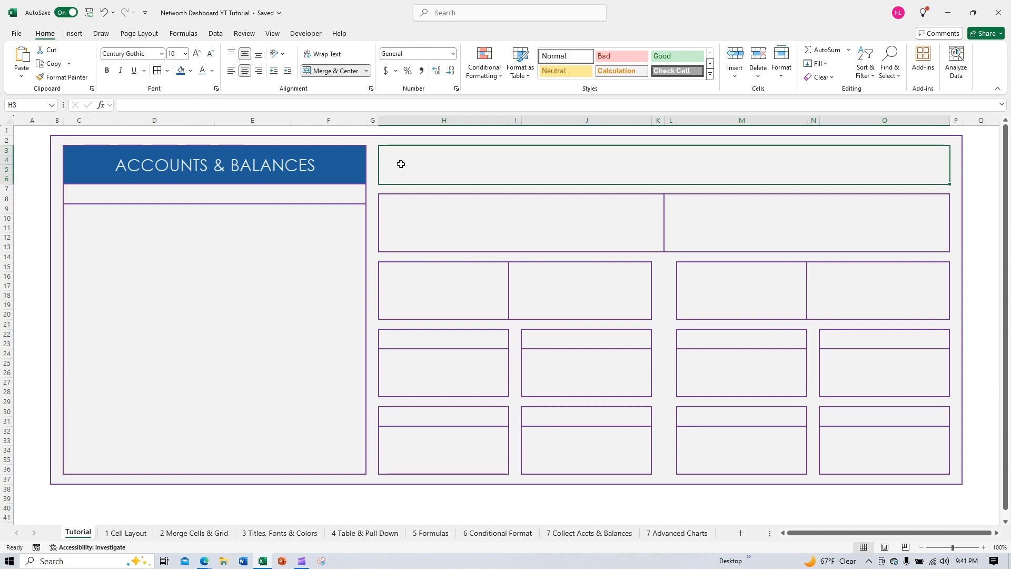
{"action": "left_click", "coordinate": [546, 218]}
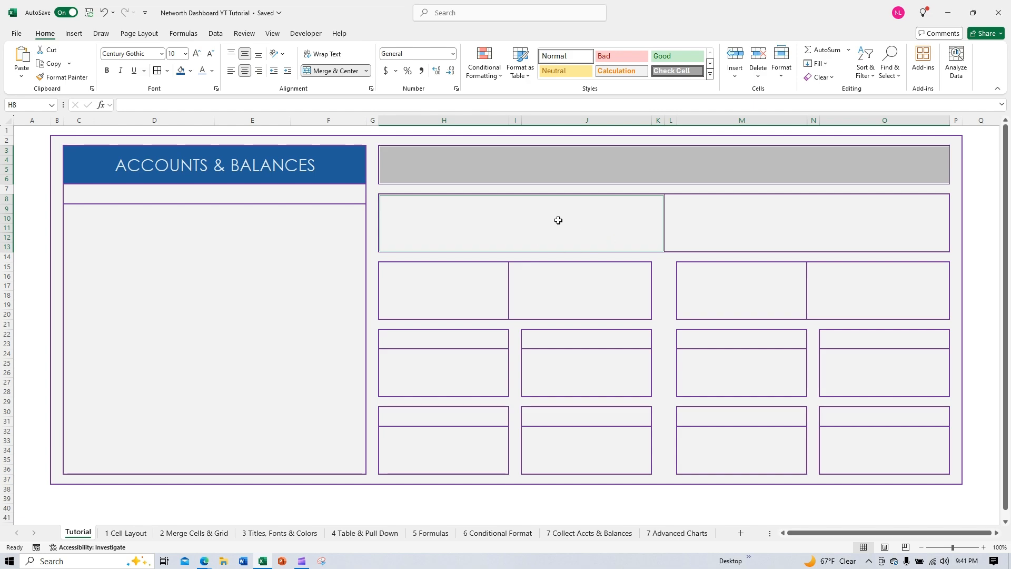
{"action": "left_click", "coordinate": [459, 297]}
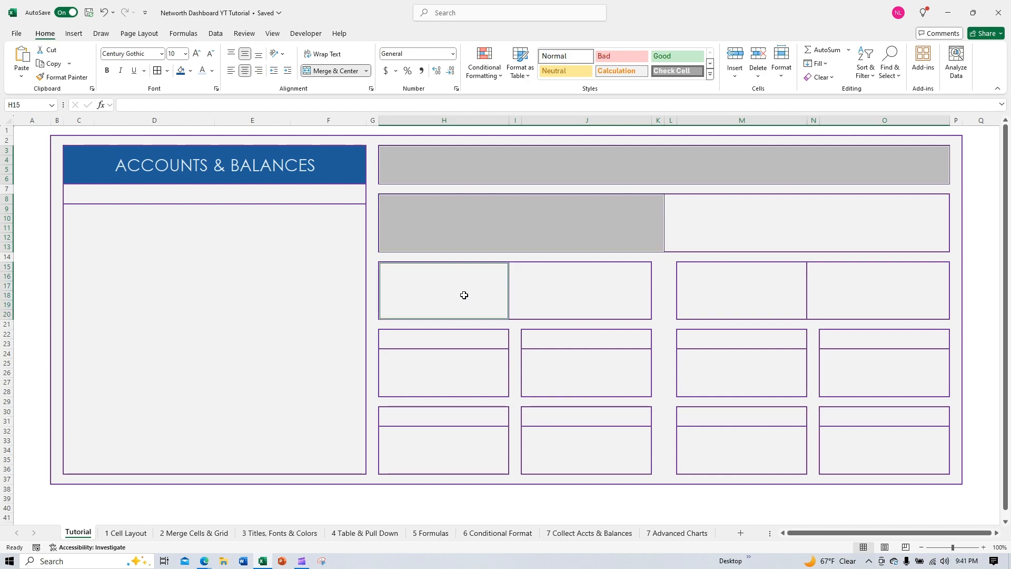
{"action": "left_click", "coordinate": [722, 288]}
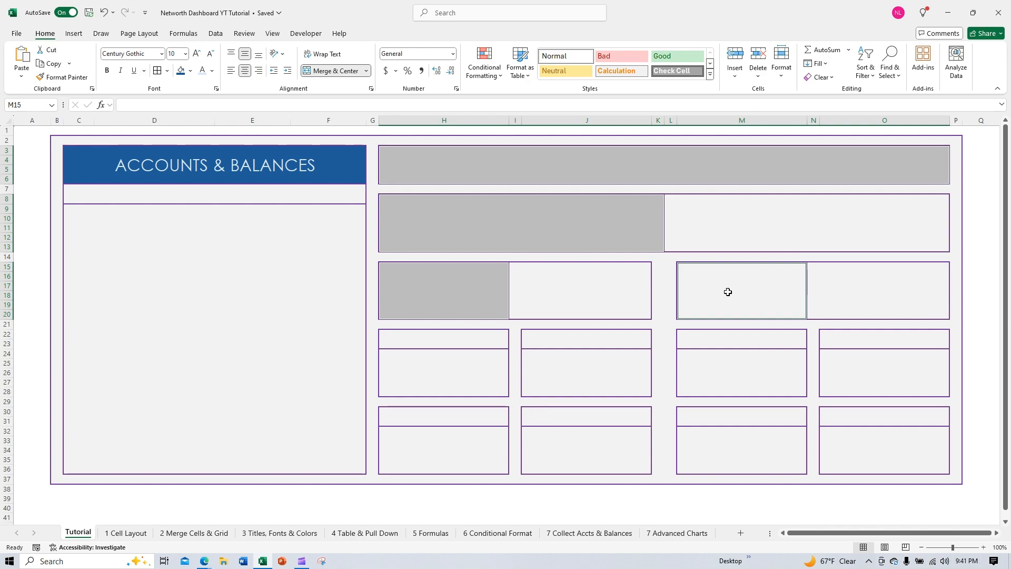
{"action": "left_click", "coordinate": [451, 341]}
{"action": "left_click", "coordinate": [555, 342]}
{"action": "left_click", "coordinate": [461, 415]}
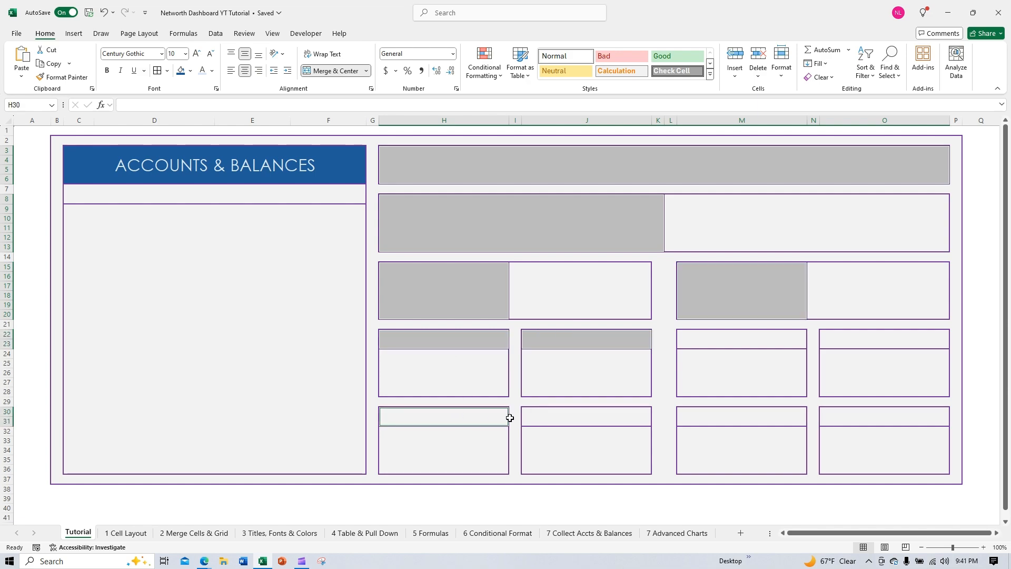
{"action": "left_click", "coordinate": [559, 419]}
{"action": "left_click", "coordinate": [712, 419]}
{"action": "left_click", "coordinate": [732, 337]}
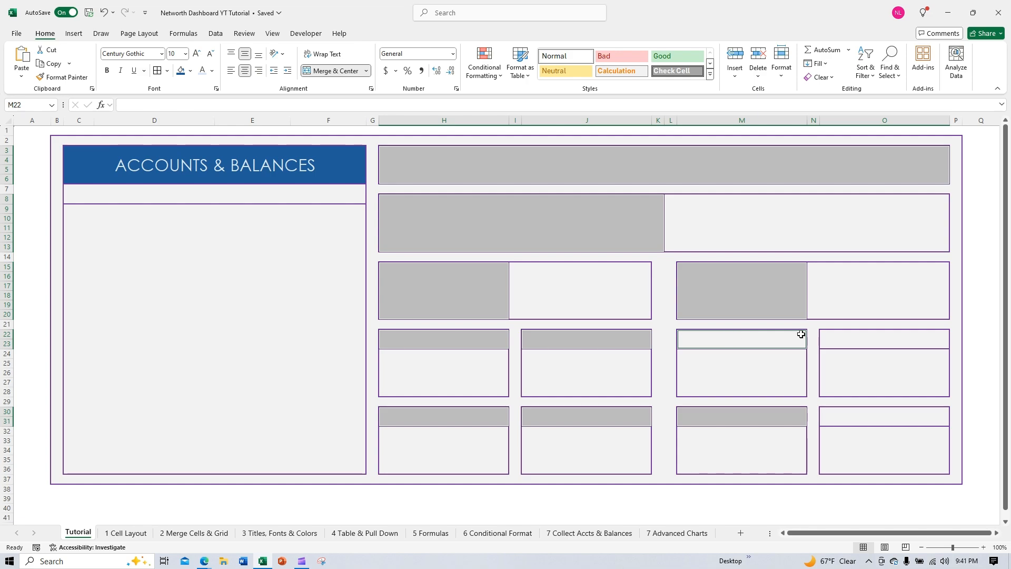
{"action": "left_click", "coordinate": [857, 340]}
{"action": "left_click", "coordinate": [845, 416]}
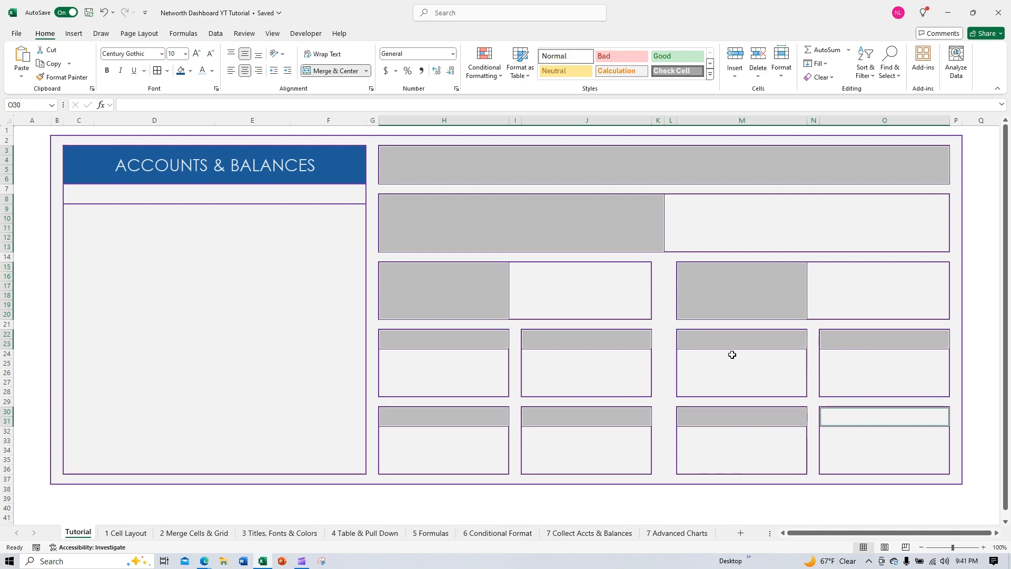
{"action": "left_click", "coordinate": [180, 70]}
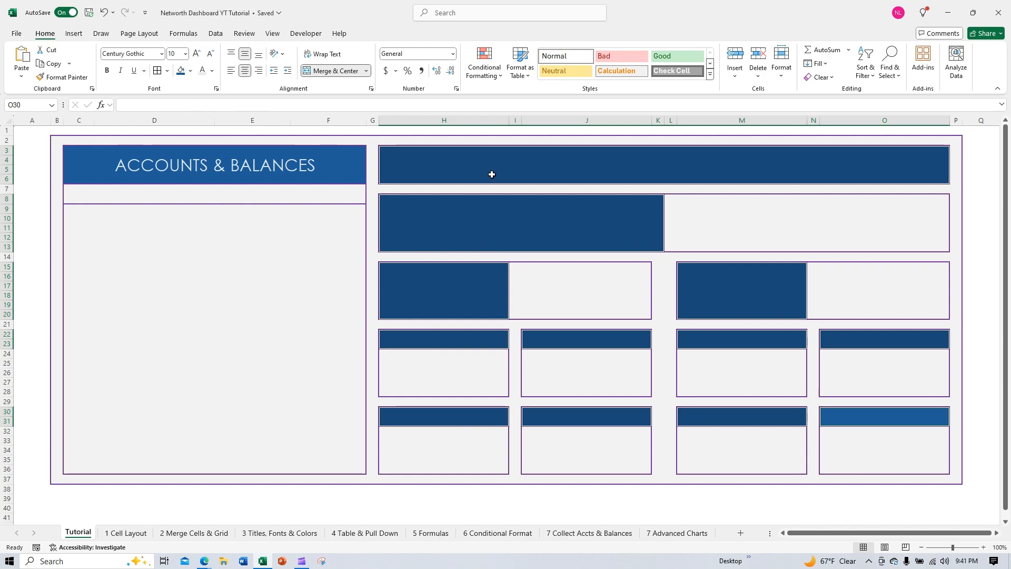
Enter the title PERSONAL FINANCE OVERVIEW in merged header cell H3 and set its font size to 36
{"action": "left_click", "coordinate": [491, 168]}
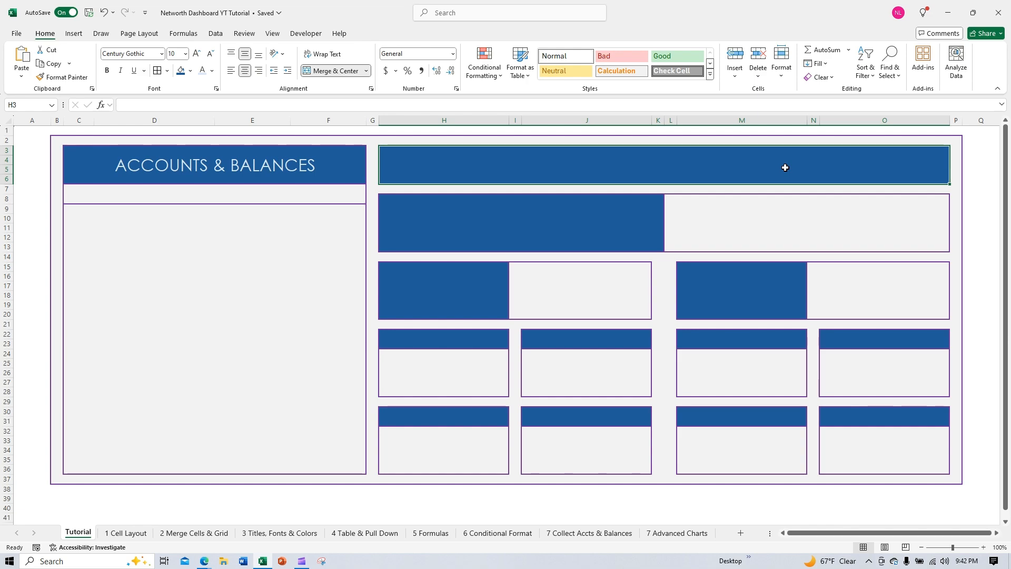
{"action": "type", "text": "PER"}
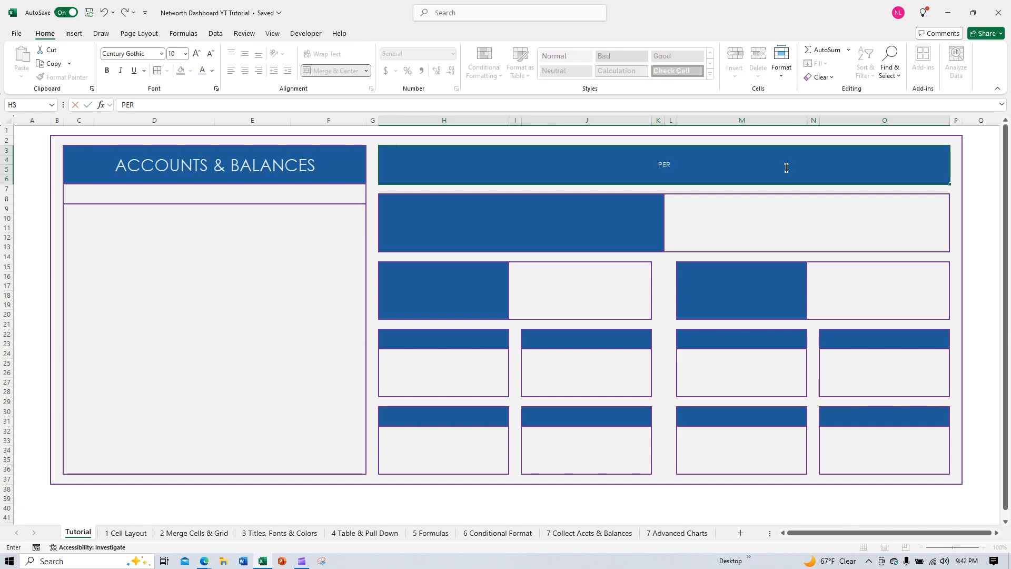
{"action": "type", "text": "SONAL FINANCE OV"}
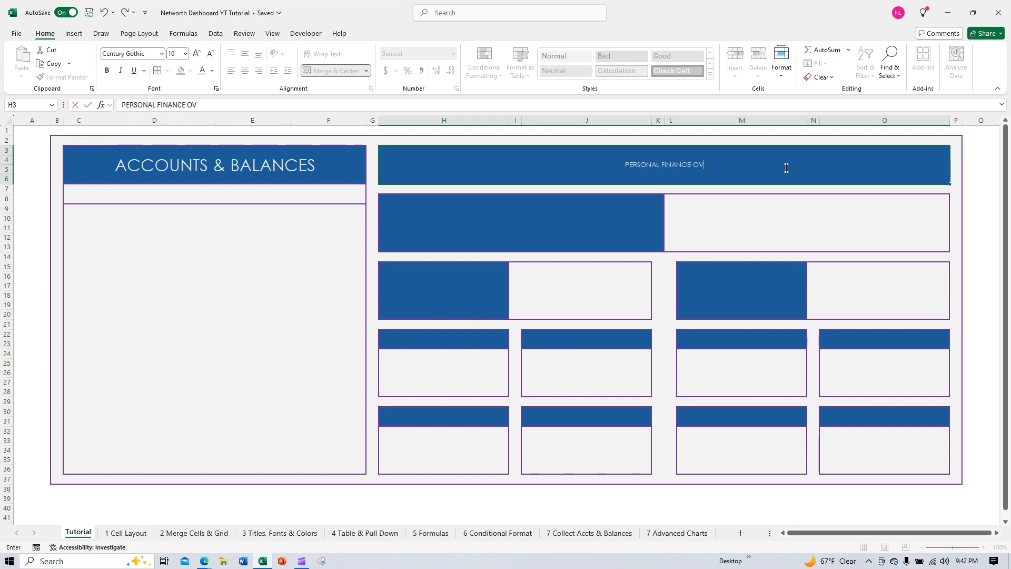
{"action": "type", "text": "ERVIEW"}
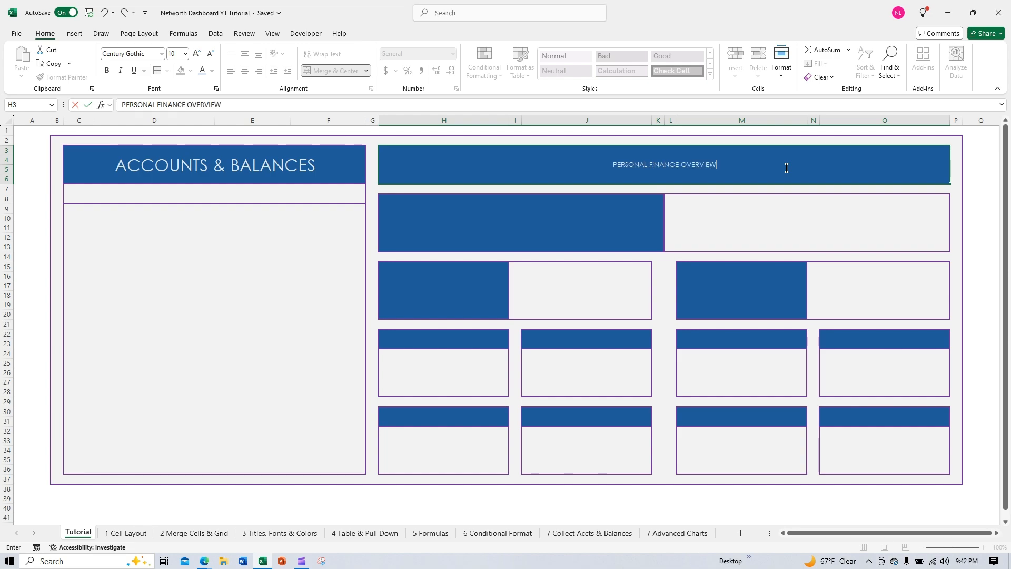
{"action": "key", "text": "ctrl+Return"}
{"action": "left_click", "coordinate": [185, 54]}
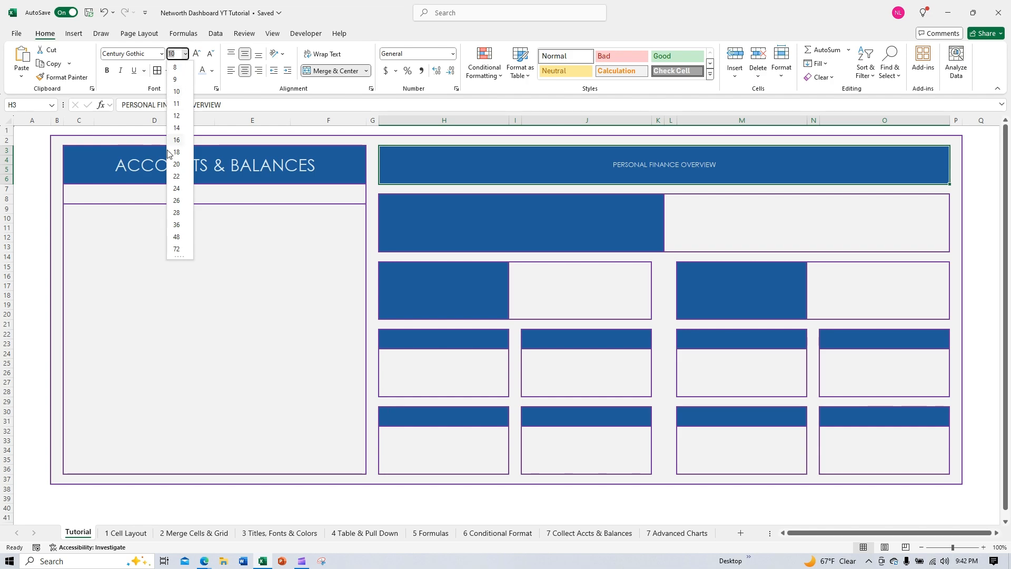
{"action": "left_click", "coordinate": [177, 225]}
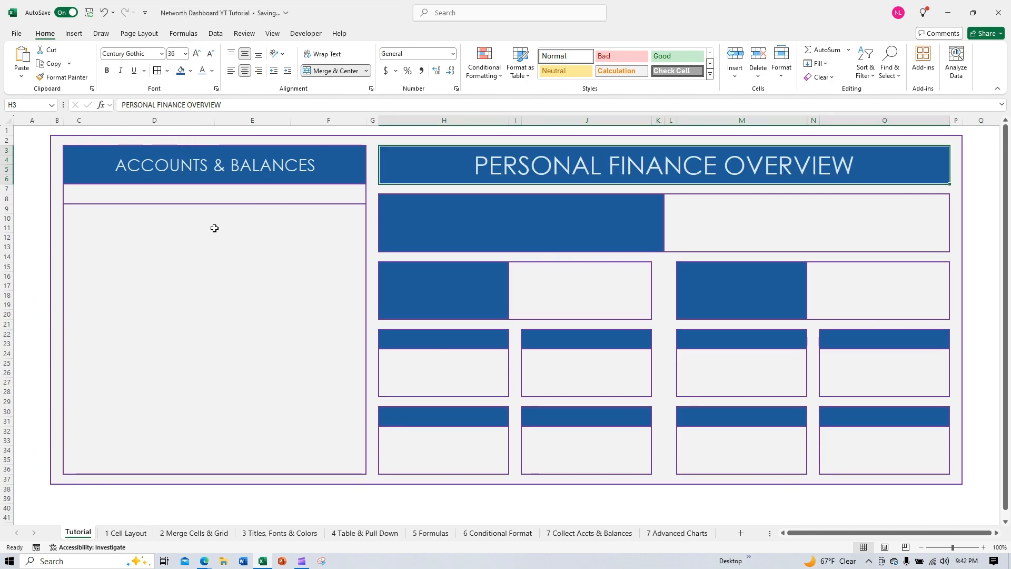
{"action": "left_click", "coordinate": [568, 218]}
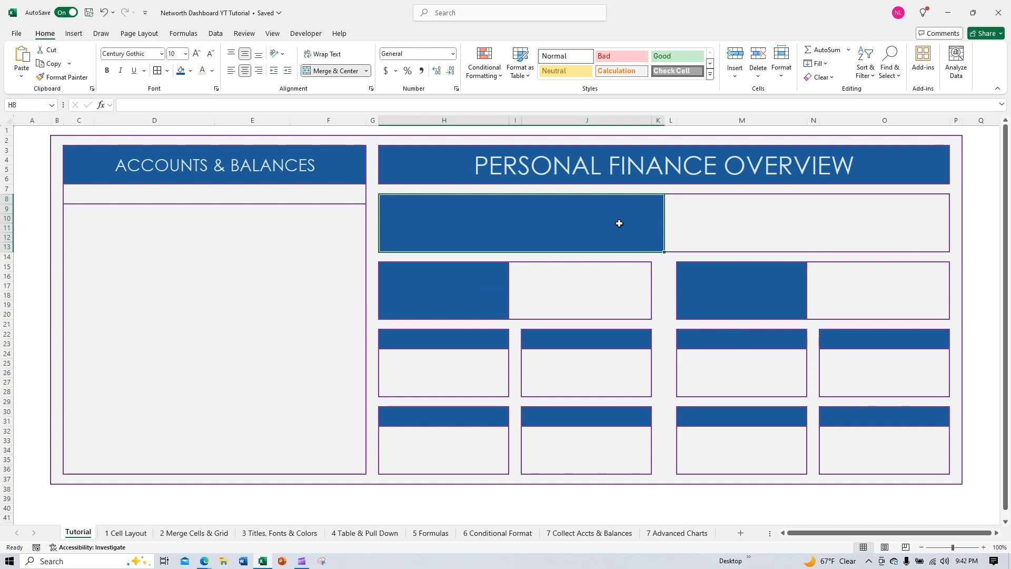
{"action": "left_click_drag", "start_coordinate": [618, 221], "coordinate": [744, 224]}
{"action": "left_click", "coordinate": [582, 222]}
{"action": "left_click", "coordinate": [743, 219]}
{"action": "left_click_drag", "start_coordinate": [499, 282], "coordinate": [552, 283]}
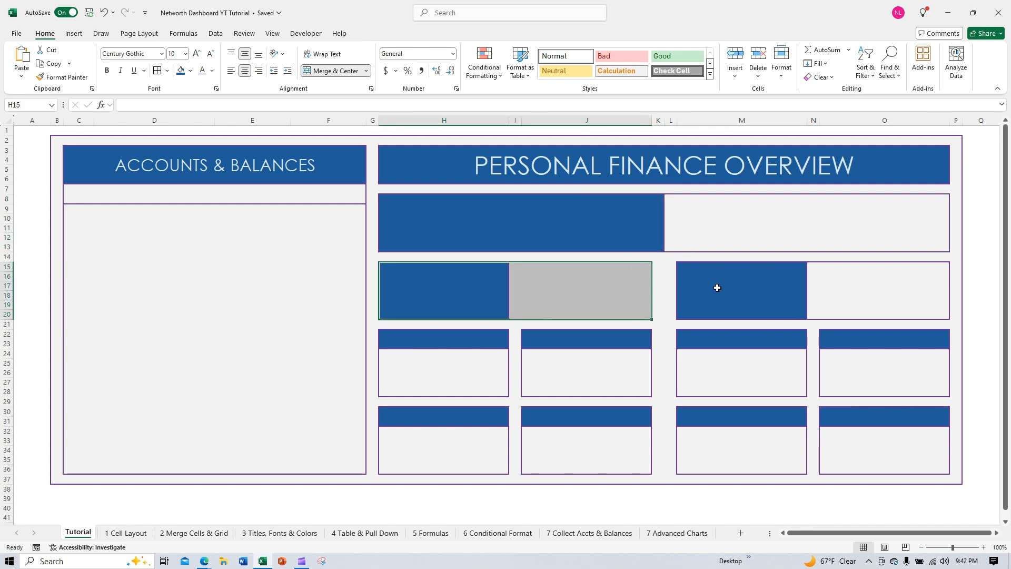
{"action": "left_click_drag", "start_coordinate": [715, 287], "coordinate": [842, 287]}
Set the font size to 28 for the label and value boxes in rows 8 to 13 and rows 15 to 20, columns H to O
{"action": "left_click_drag", "start_coordinate": [495, 211], "coordinate": [754, 221]}
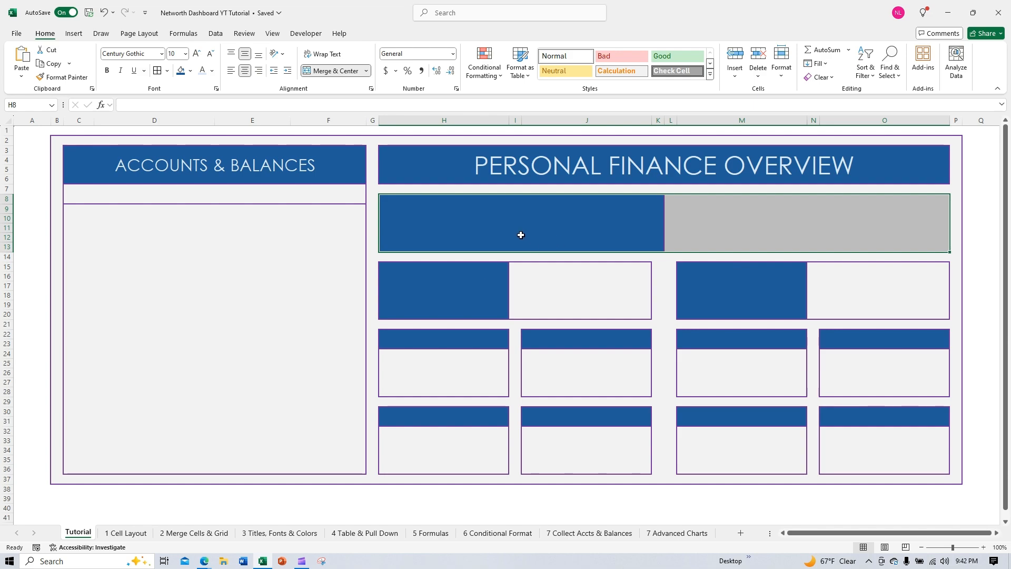
{"action": "left_click", "coordinate": [466, 287], "text": "ctrl"}
{"action": "left_click", "coordinate": [556, 289], "text": "ctrl"}
{"action": "left_click", "coordinate": [781, 288], "text": "ctrl"}
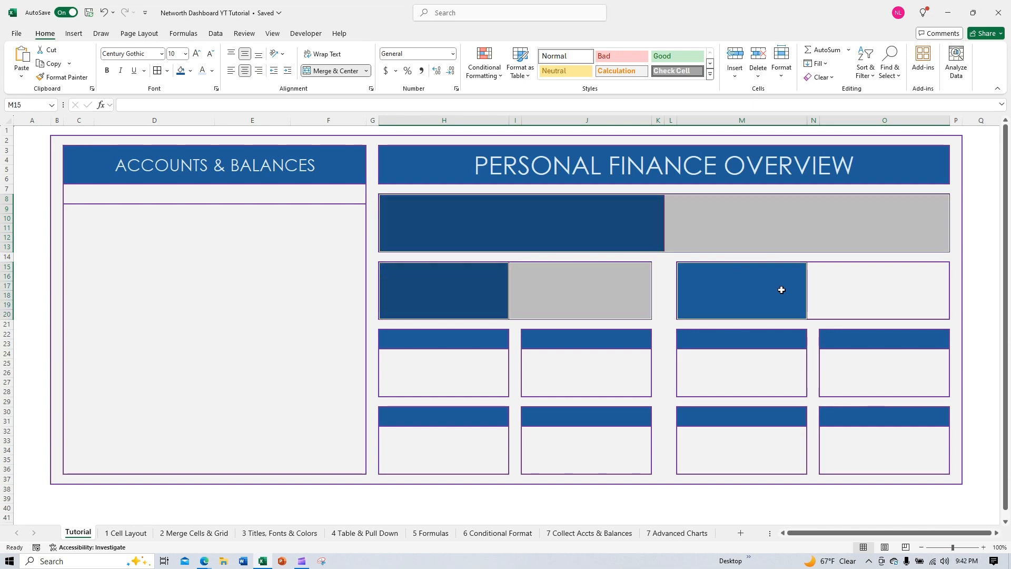
{"action": "left_click", "coordinate": [837, 289], "text": "ctrl"}
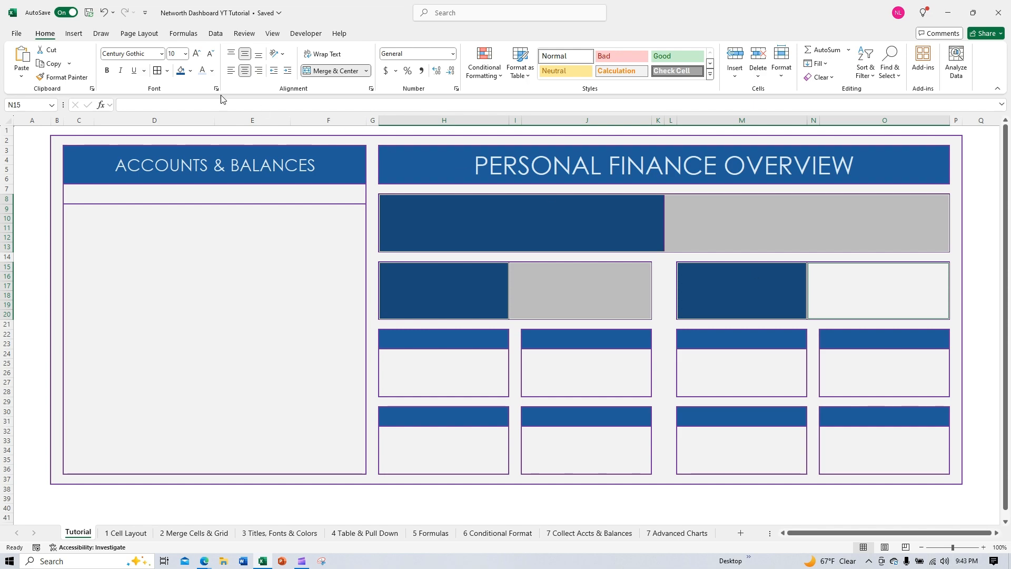
{"action": "left_click", "coordinate": [185, 54]}
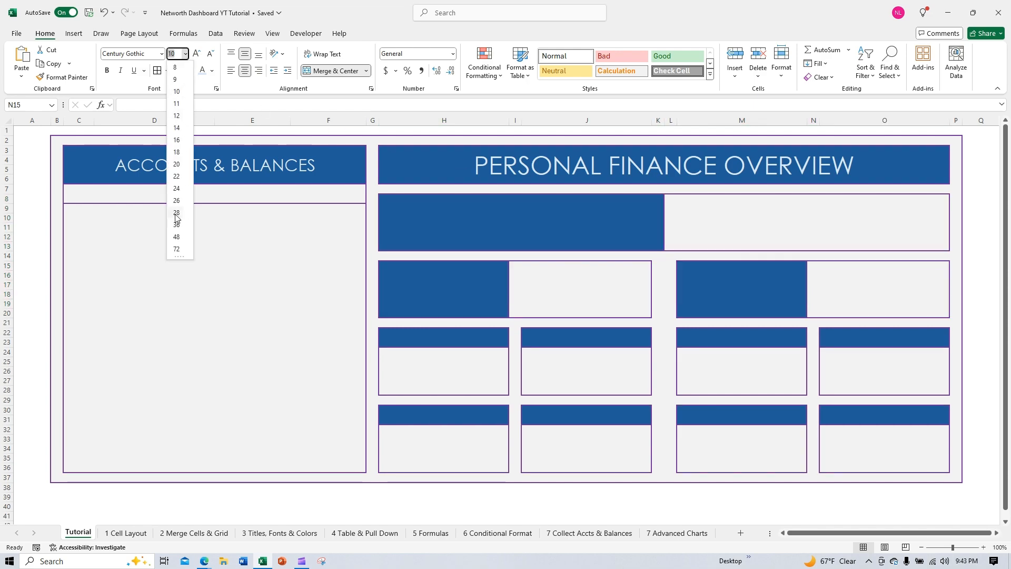
{"action": "left_click", "coordinate": [176, 213]}
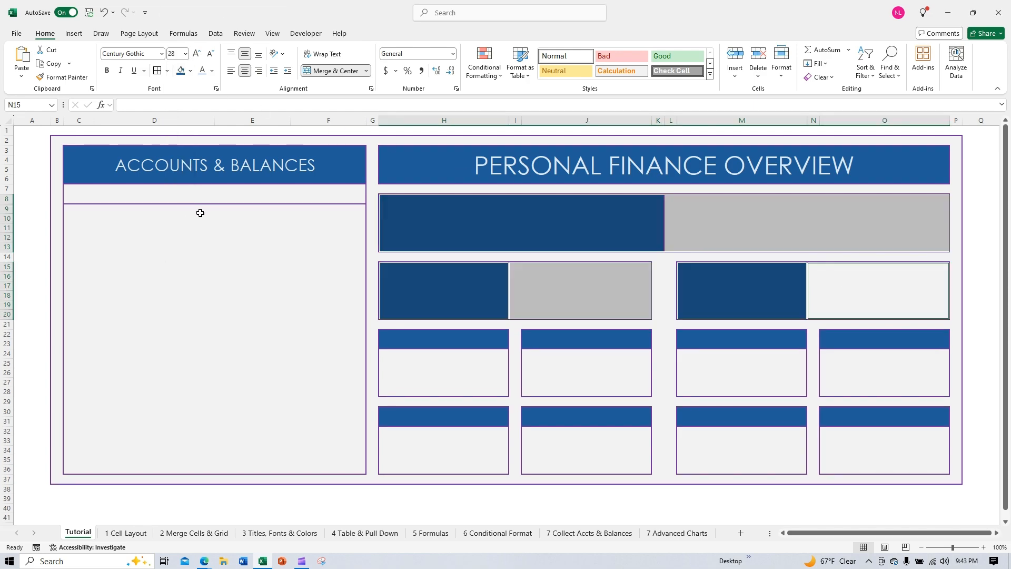
Set the font size to 18 for the eight small boxes and their headers in rows 22 to 28 and 30 to 36
{"action": "left_click", "coordinate": [437, 343]}
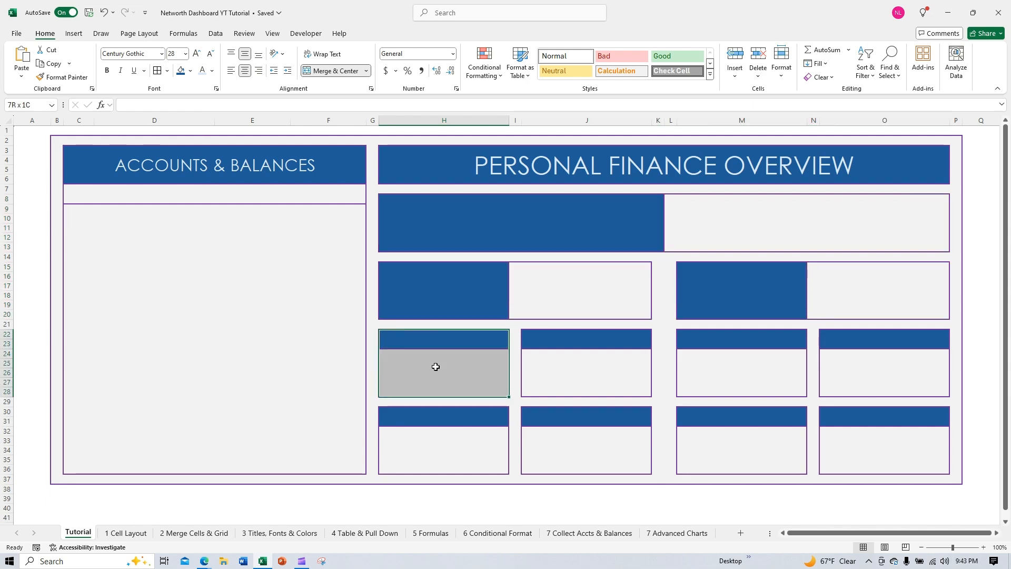
{"action": "left_click", "coordinate": [588, 343], "text": "ctrl"}
{"action": "left_click", "coordinate": [475, 415], "text": "ctrl"}
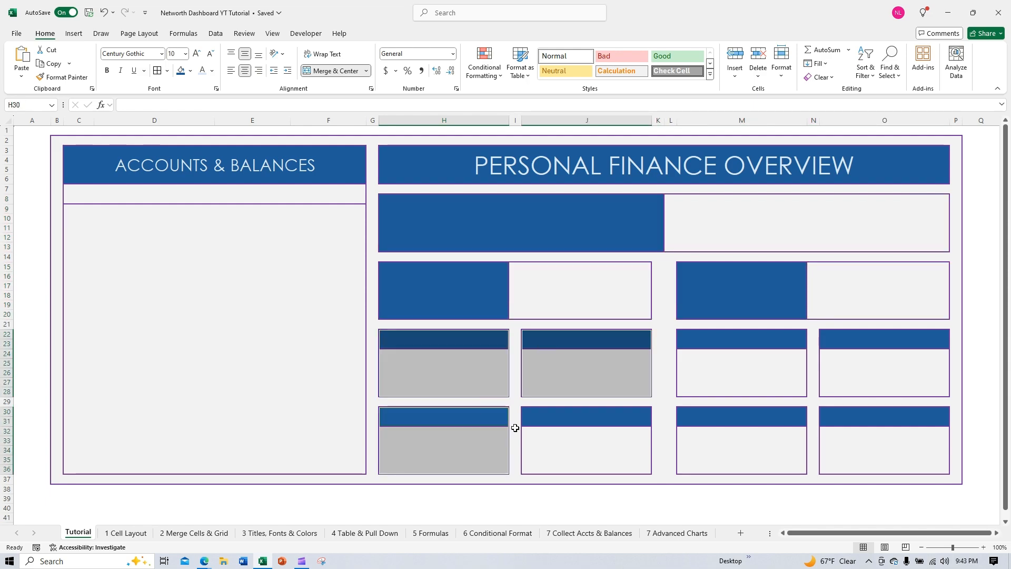
{"action": "left_click", "coordinate": [574, 424], "text": "ctrl"}
{"action": "left_click", "coordinate": [706, 345], "text": "ctrl"}
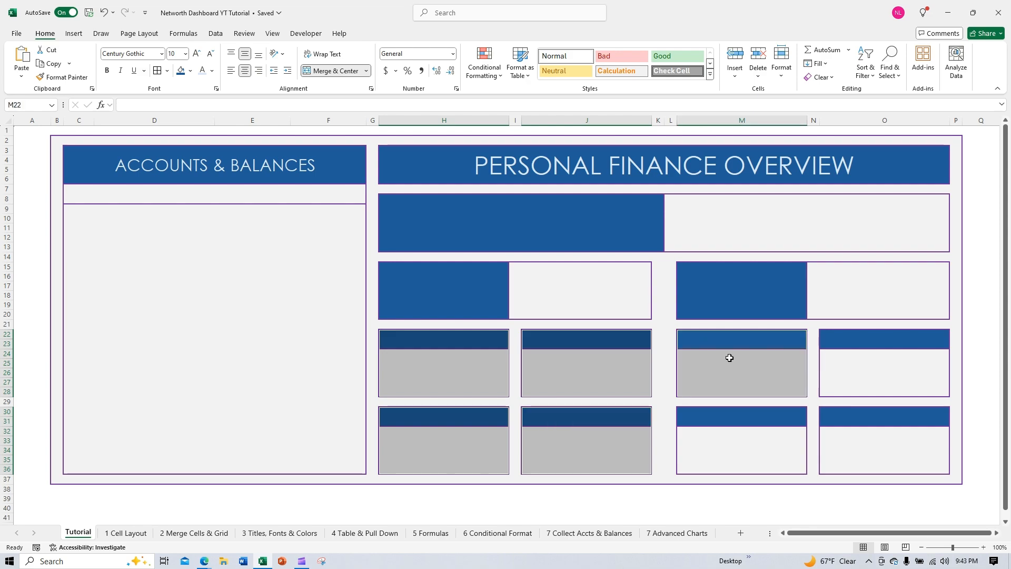
{"action": "left_click", "coordinate": [848, 343], "text": "ctrl"}
{"action": "left_click", "coordinate": [766, 421], "text": "ctrl"}
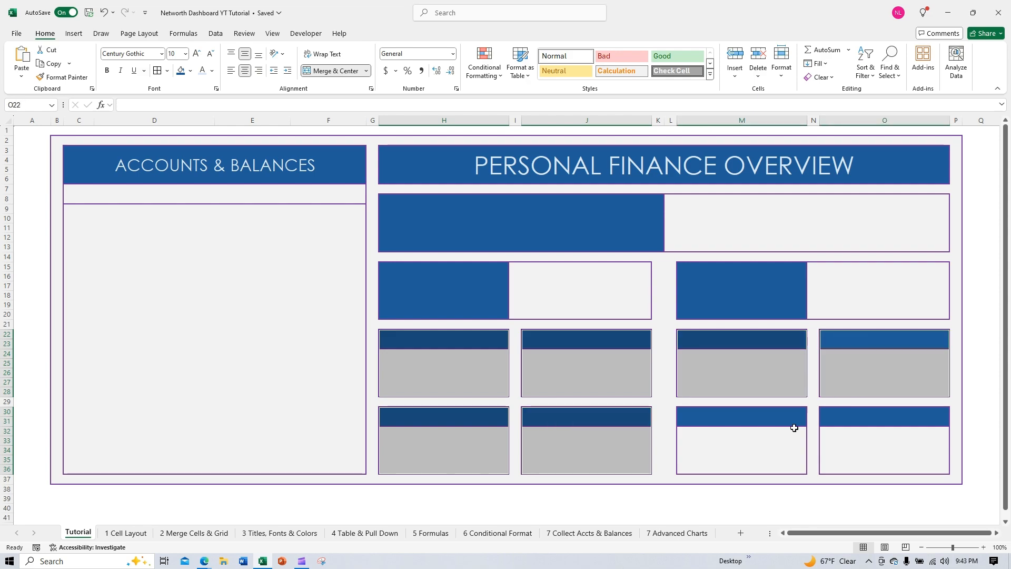
{"action": "left_click", "coordinate": [849, 417], "text": "ctrl"}
{"action": "left_click", "coordinate": [185, 54]}
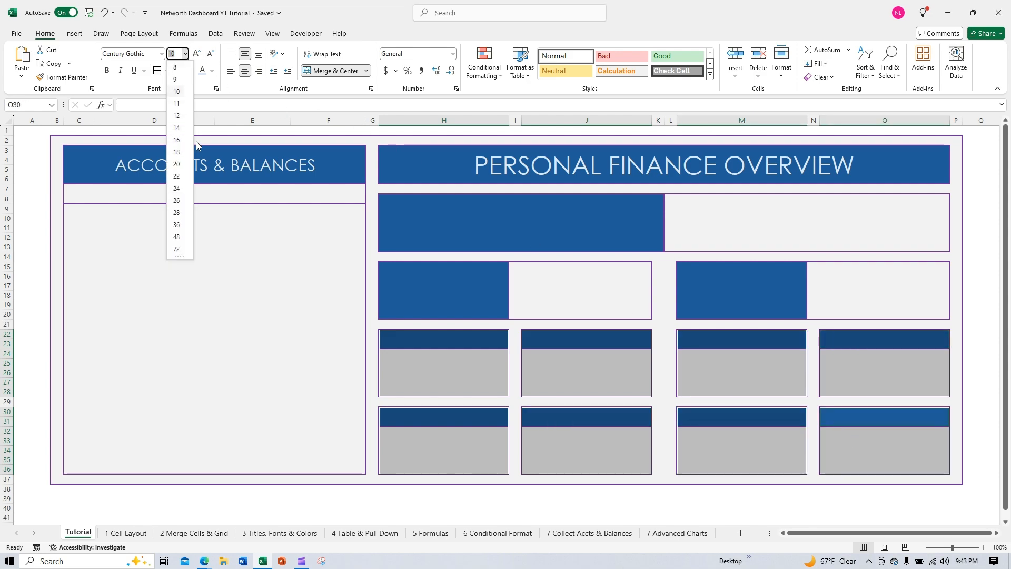
{"action": "left_click", "coordinate": [177, 152]}
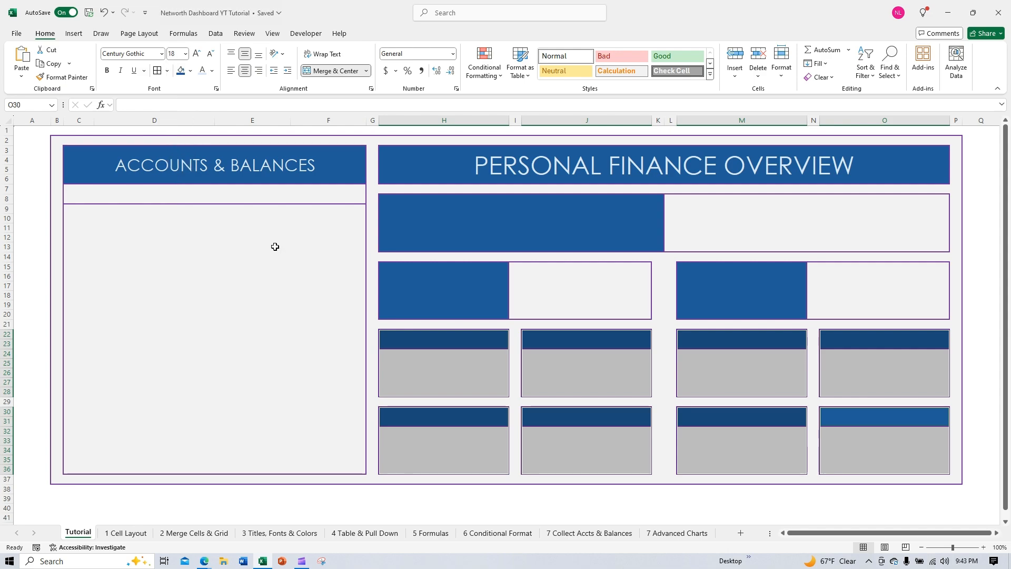
Set the font size to 12 for cells C7:F8 below the ACCOUNTS & BALANCES title
{"action": "left_click_drag", "start_coordinate": [81, 196], "coordinate": [328, 191]}
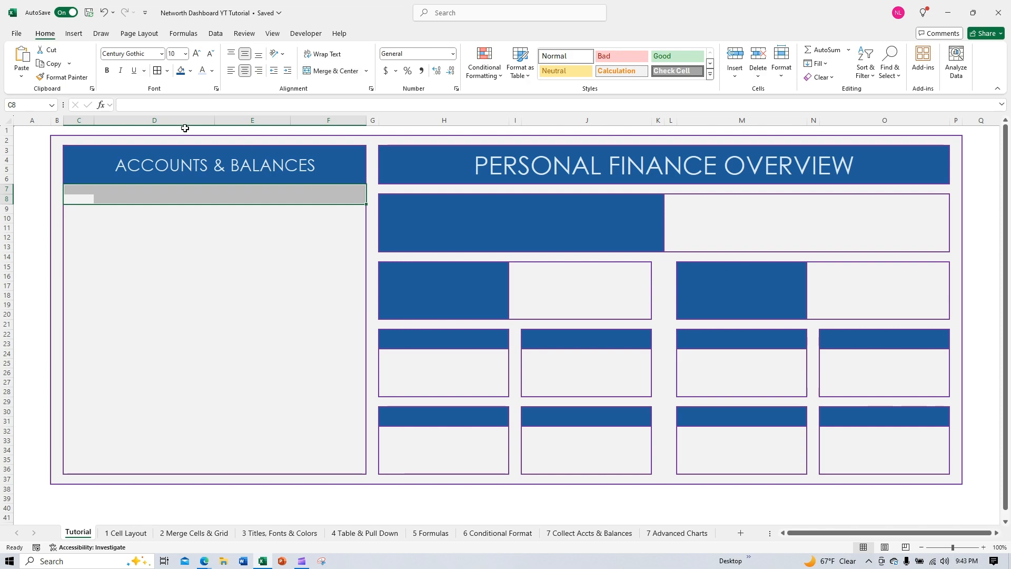
{"action": "left_click", "coordinate": [185, 54]}
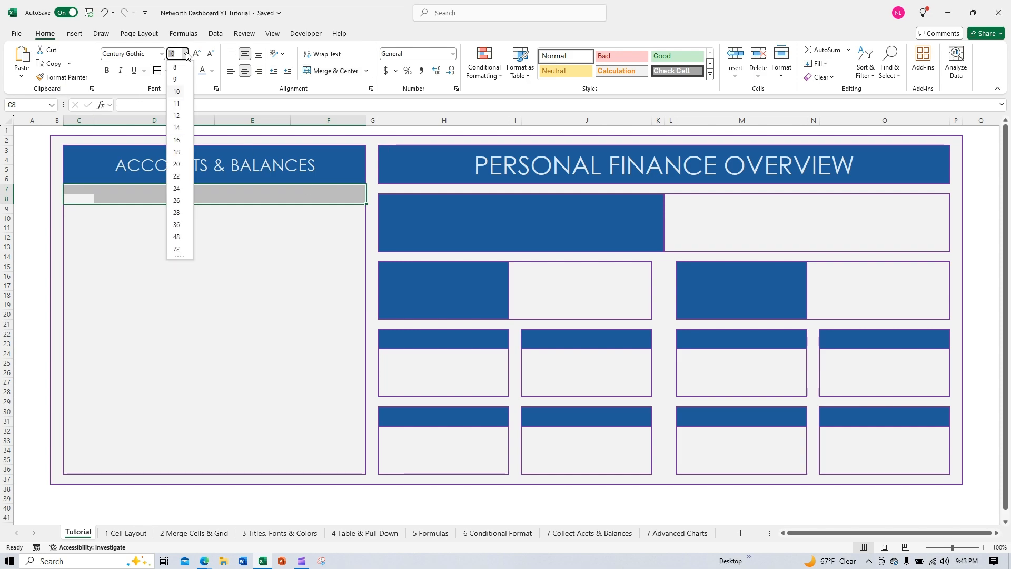
{"action": "left_click", "coordinate": [178, 127]}
{"action": "left_click", "coordinate": [133, 224]}
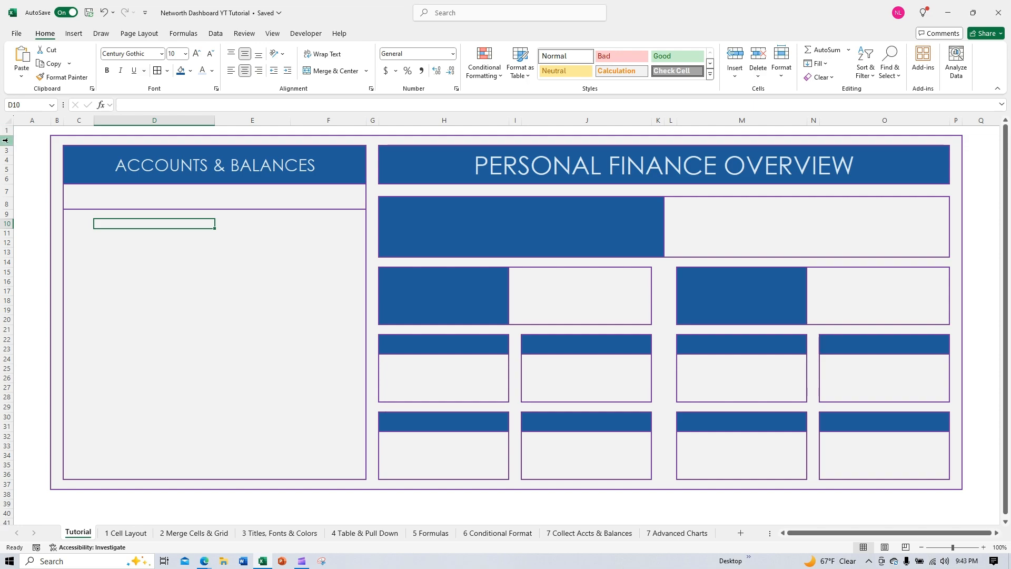
Give rows 2 to 37 one uniform, slightly taller row height
{"action": "left_click_drag", "start_coordinate": [6, 140], "coordinate": [2, 485]}
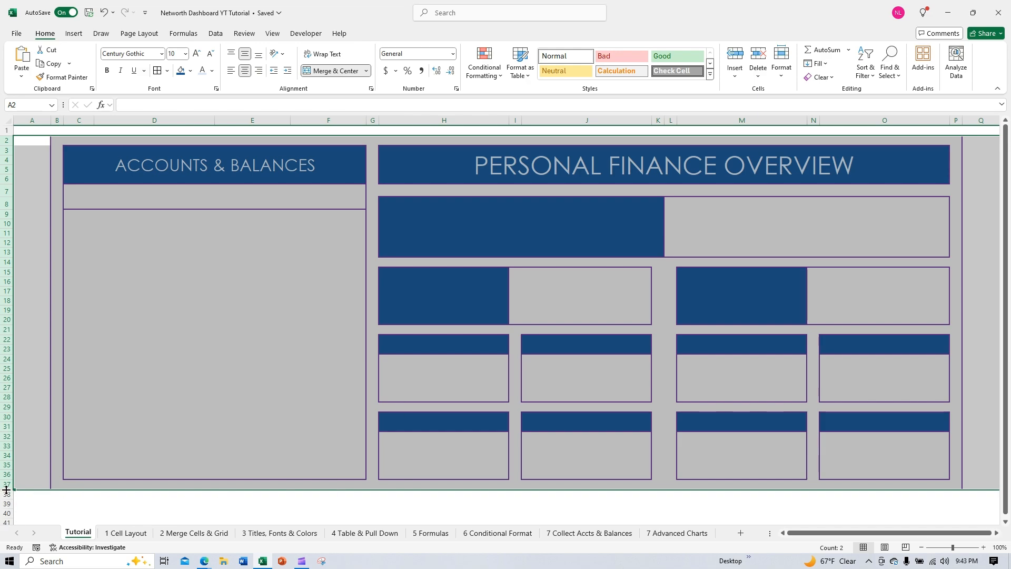
{"action": "left_click_drag", "start_coordinate": [6, 490], "coordinate": [7, 492]}
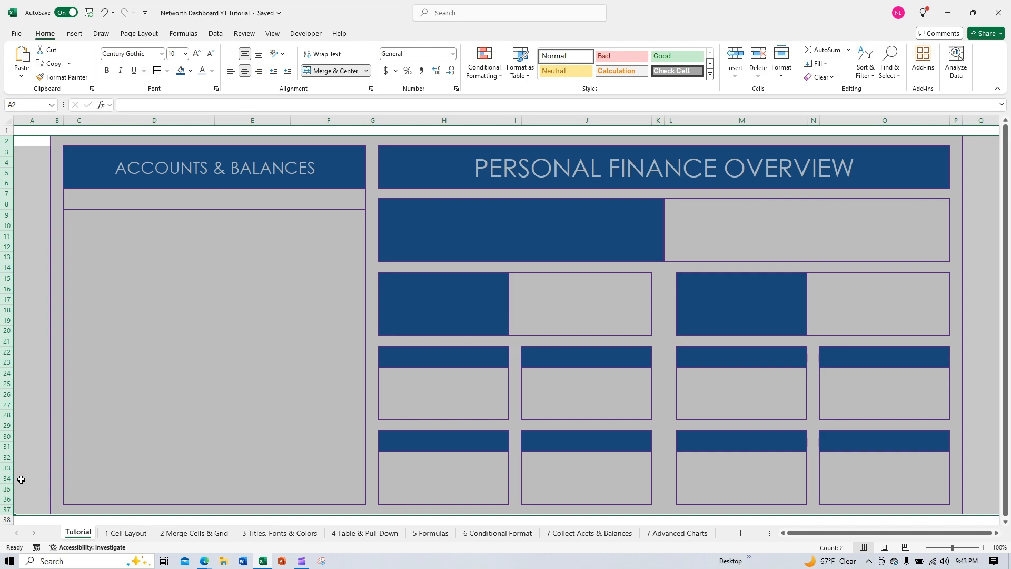
{"action": "left_click", "coordinate": [306, 396]}
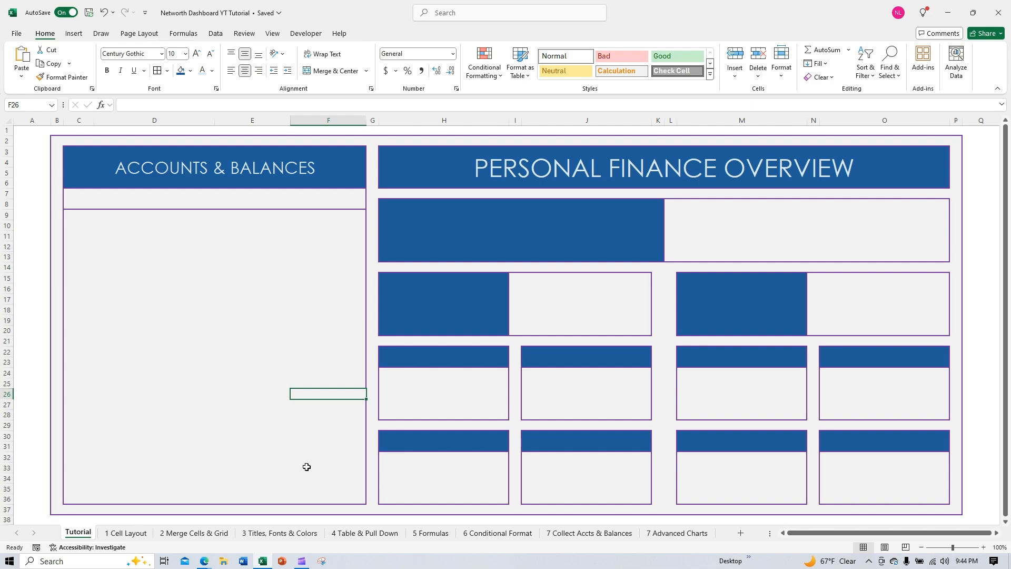
Enter the labels NETWORTH in H8, ASSETS in H15 and LIABILITIES in M15
{"action": "left_click", "coordinate": [554, 235]}
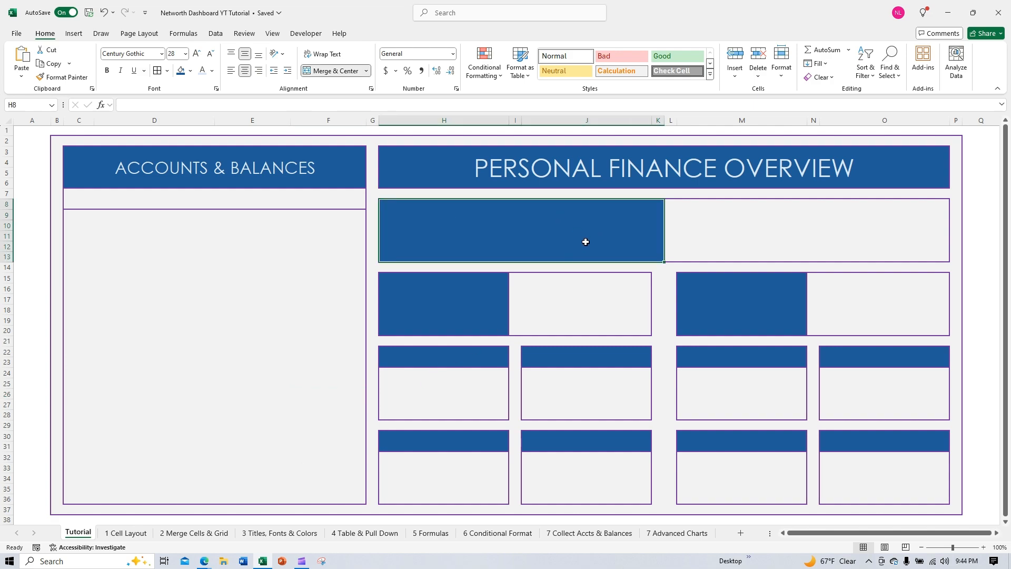
{"action": "type", "text": "NETWO"}
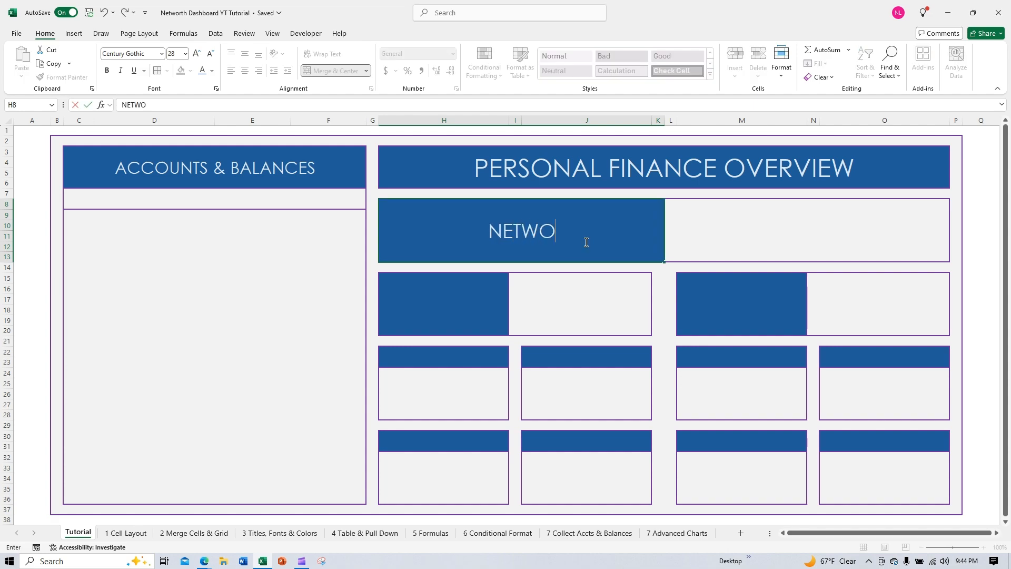
{"action": "type", "text": "RTH"}
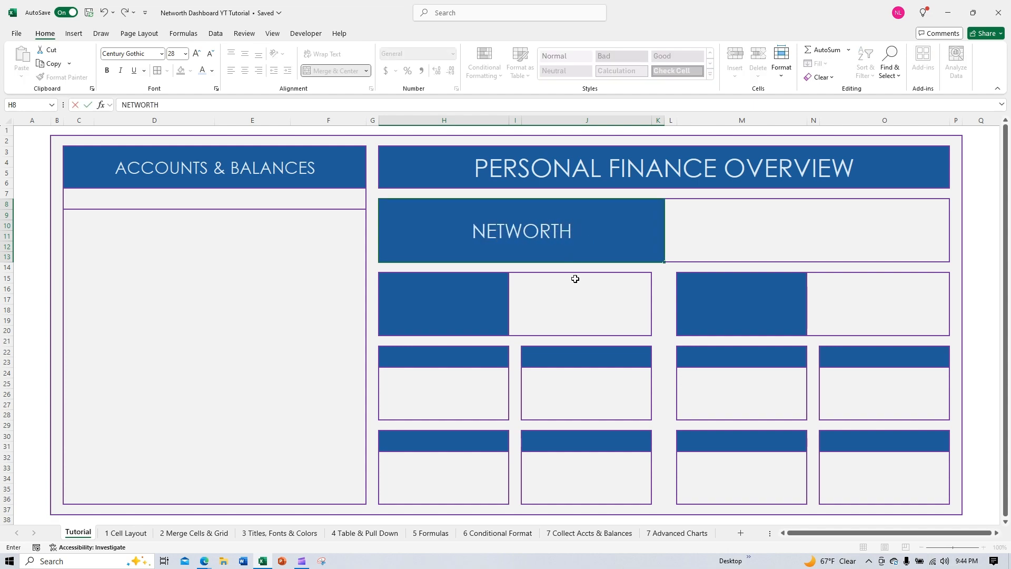
{"action": "left_click", "coordinate": [435, 318]}
{"action": "type", "text": "ASS"}
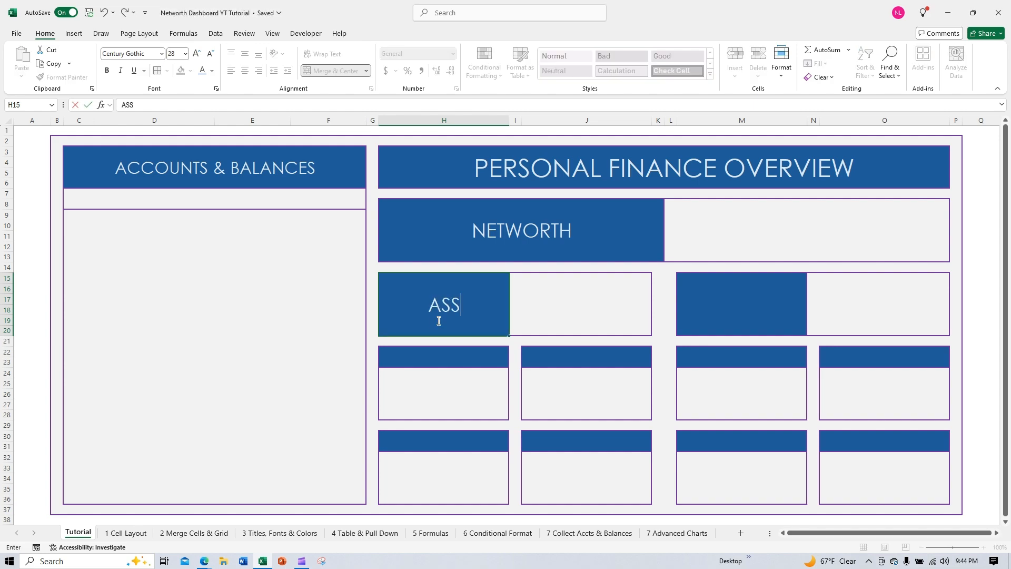
{"action": "type", "text": "ETS"}
{"action": "left_click", "coordinate": [727, 318]}
{"action": "type", "text": "LI"}
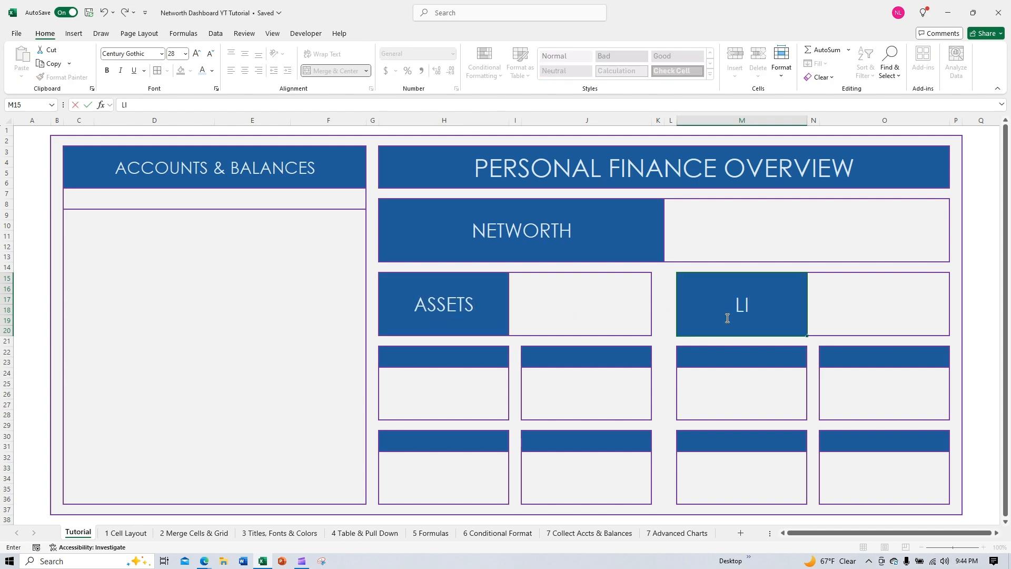
{"action": "type", "text": "ABILI"}
{"action": "type", "text": "TIES"}
Enter the asset category headers CASH in H22, SAVINGS in J22, INVESTMENTS in H30 and PROPERTY in J30
{"action": "left_click", "coordinate": [421, 355]}
{"action": "type", "text": "CASH"}
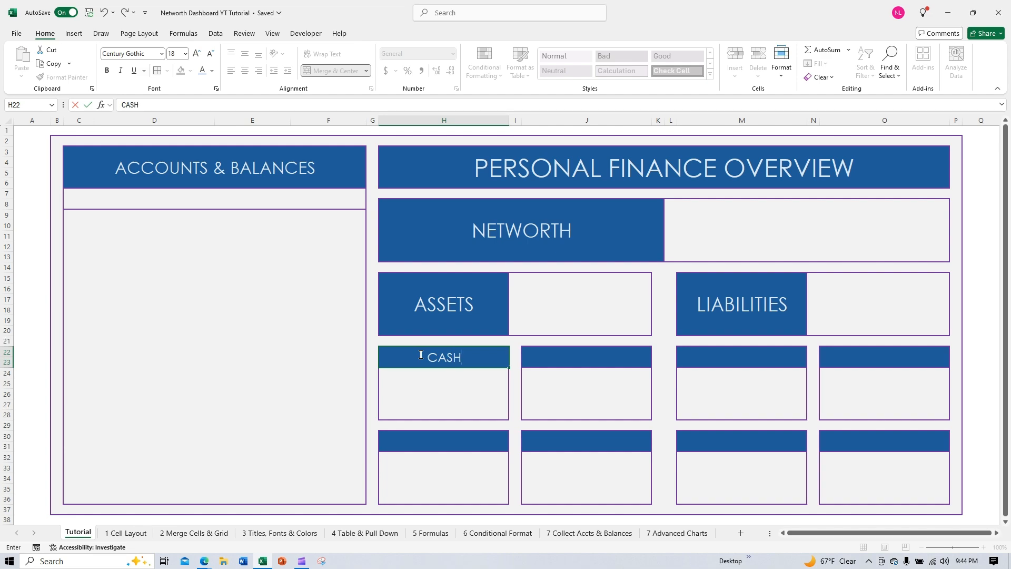
{"action": "left_click", "coordinate": [585, 358]}
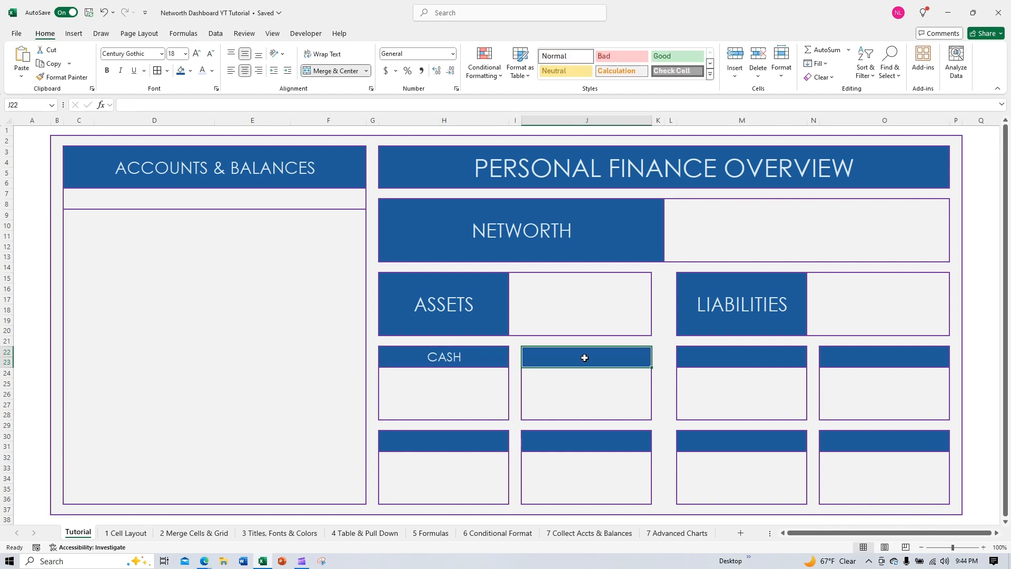
{"action": "type", "text": "SAVINGS"}
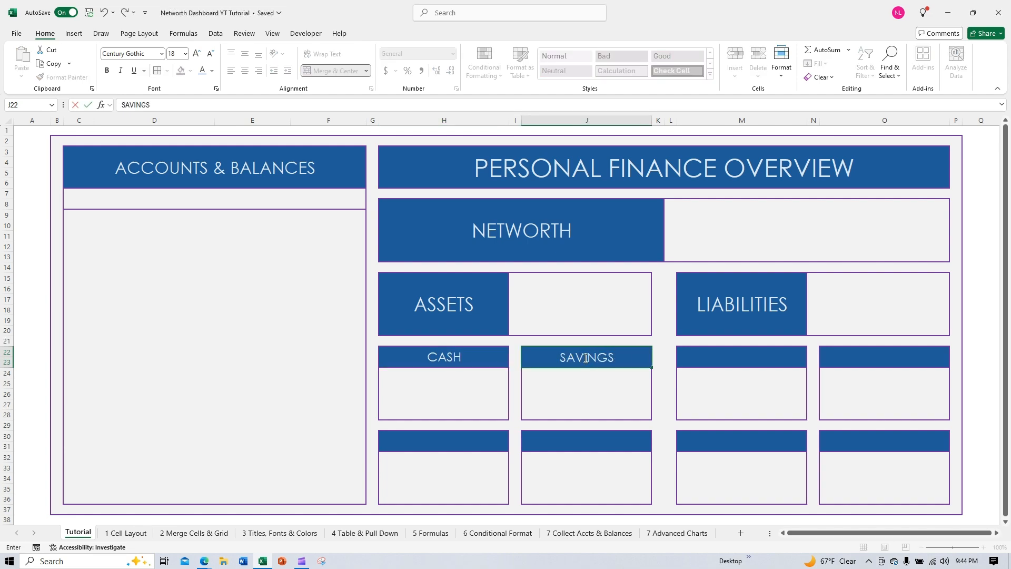
{"action": "left_click", "coordinate": [483, 443]}
{"action": "type", "text": "IN"}
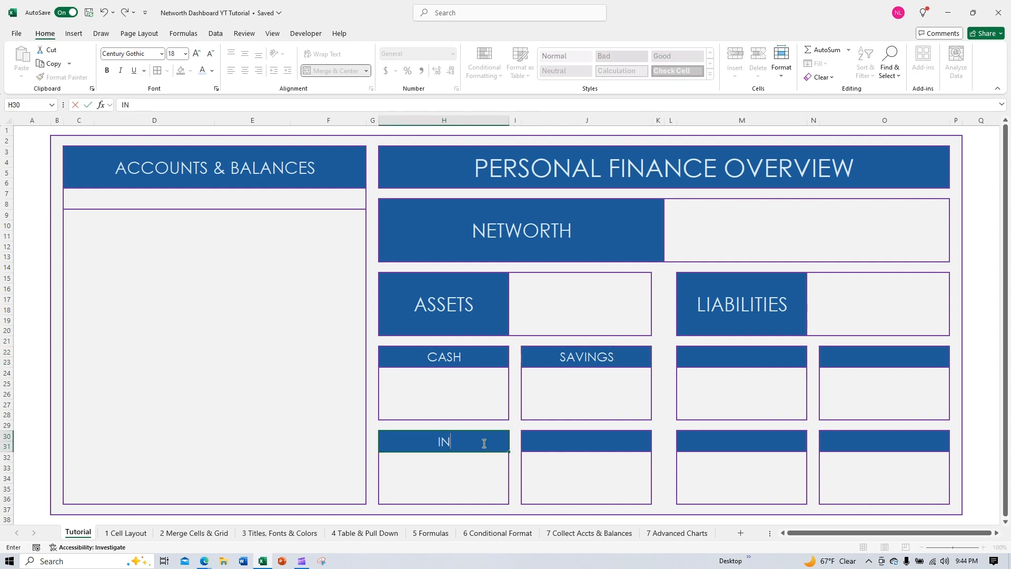
{"action": "type", "text": "VESTMENTS"}
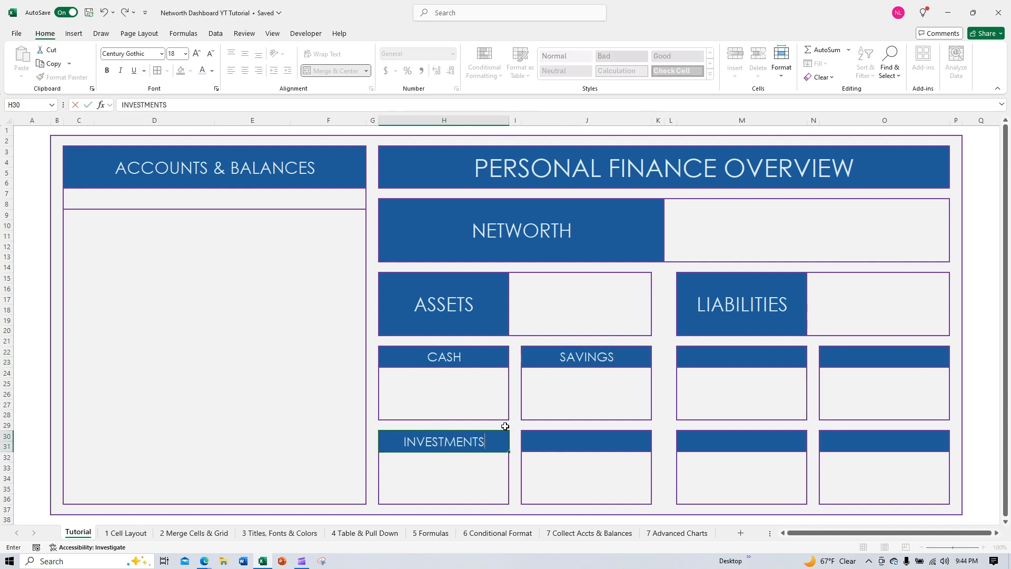
{"action": "left_click", "coordinate": [572, 443]}
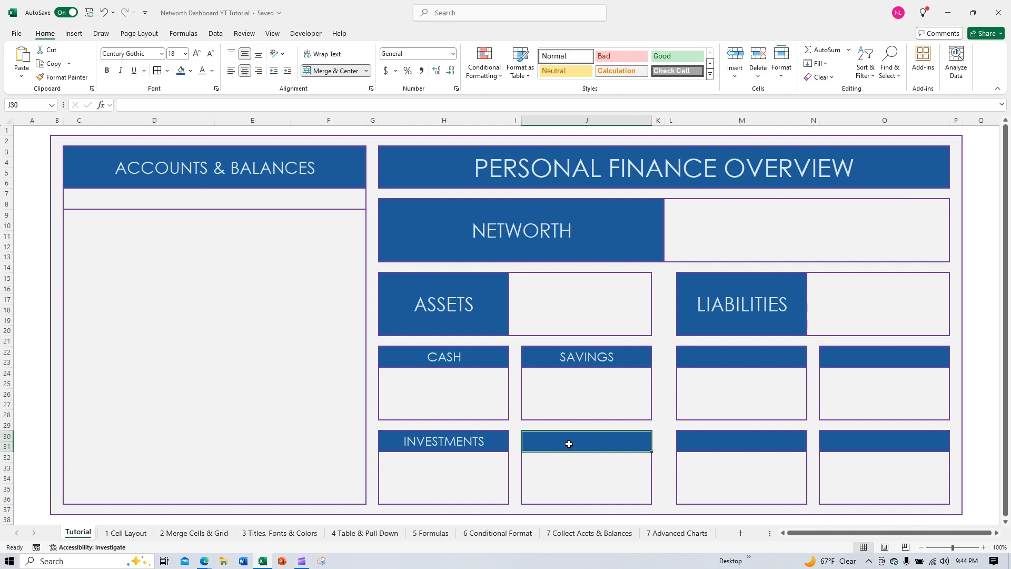
{"action": "type", "text": "PROPERTY"}
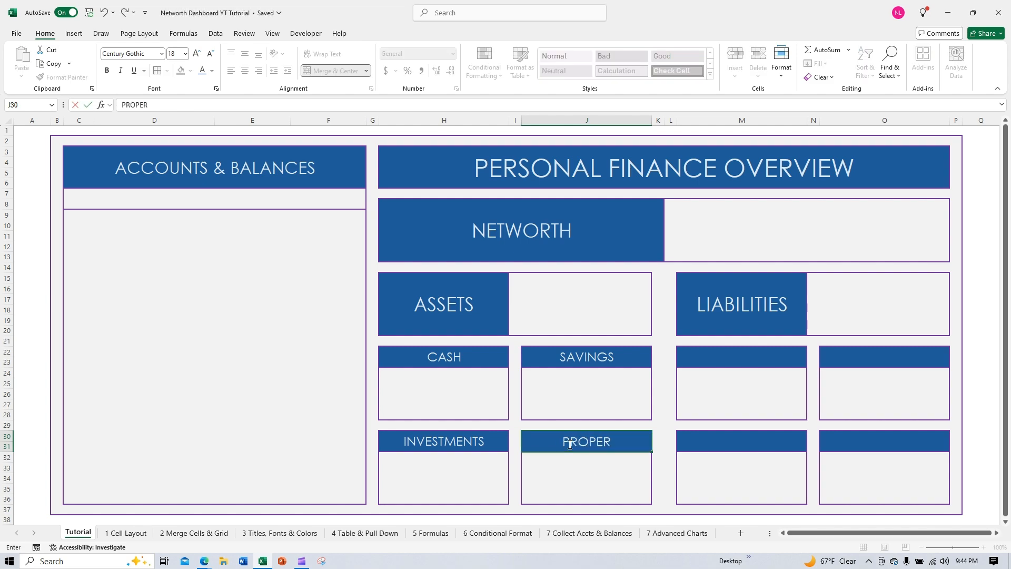
Enter the liability category headers LOANS in M22, DEBTS in O22, TAXES in M30 and COLLECTIONS in O30
{"action": "left_click", "coordinate": [735, 358]}
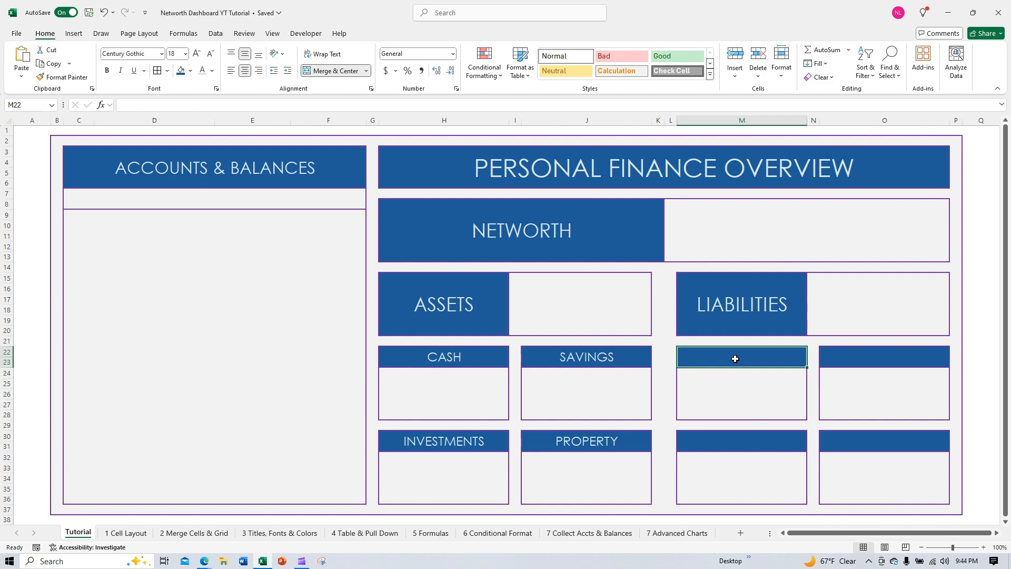
{"action": "type", "text": "LOANS"}
{"action": "left_click", "coordinate": [850, 350]}
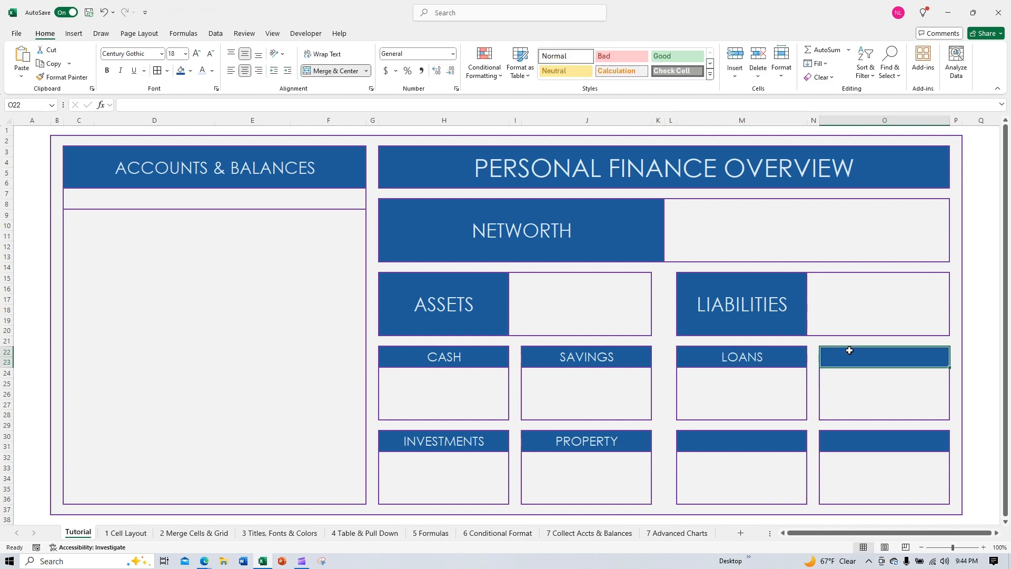
{"action": "type", "text": "DE"}
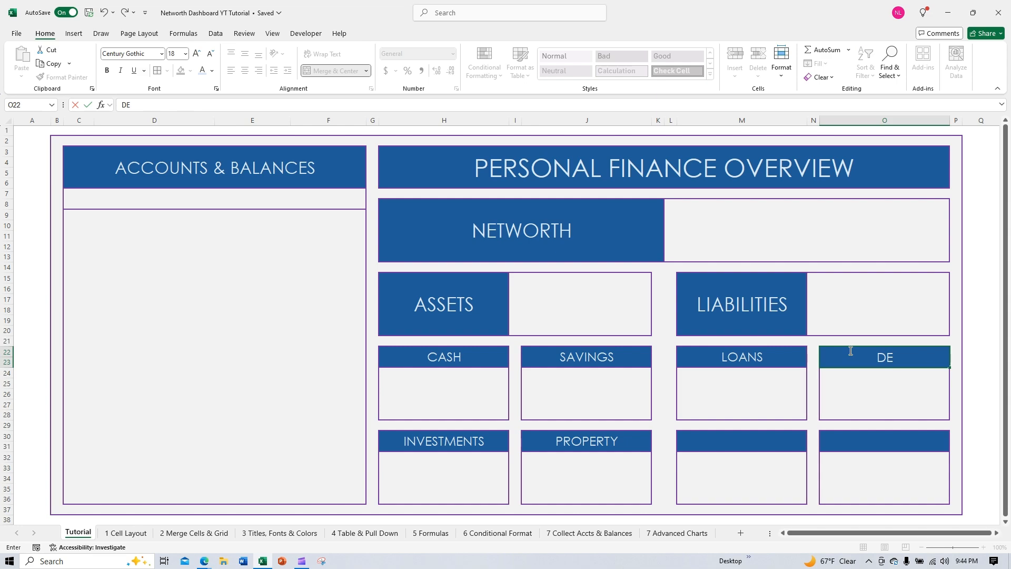
{"action": "type", "text": "BTS"}
{"action": "left_click", "coordinate": [787, 442]}
{"action": "type", "text": "TAXES"}
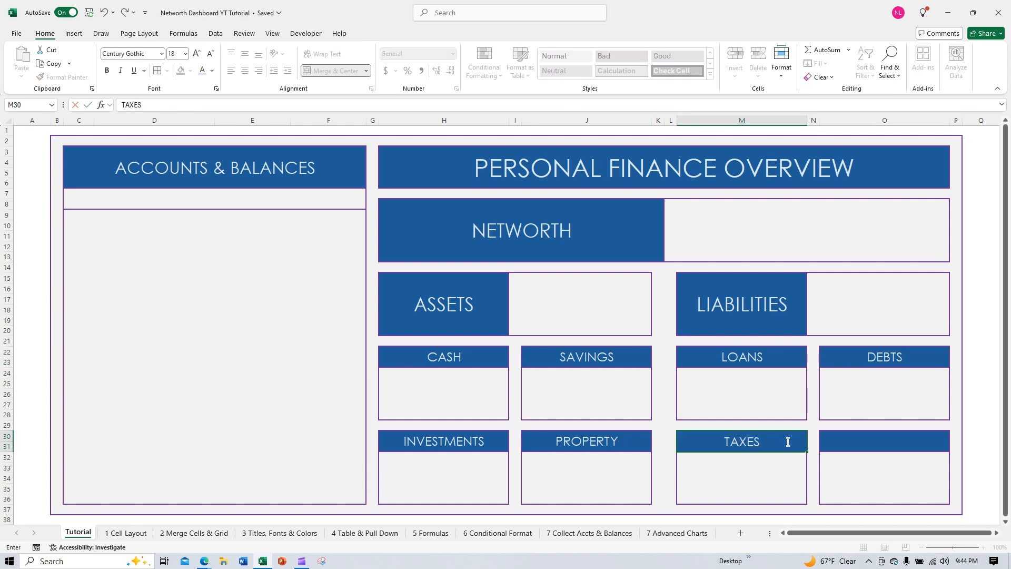
{"action": "left_click", "coordinate": [887, 447]}
{"action": "type", "text": "C"}
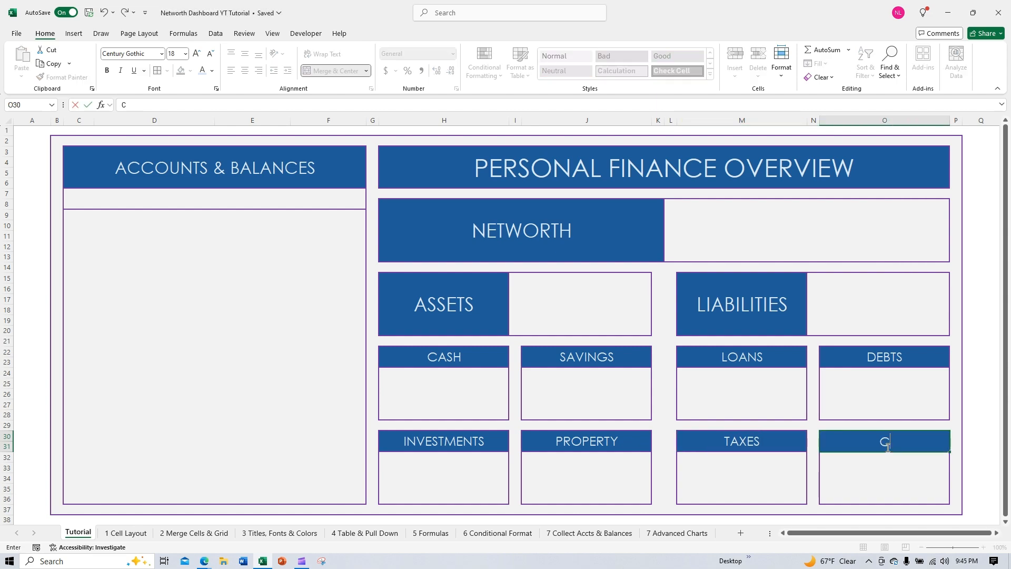
{"action": "type", "text": "OLLECTIONS"}
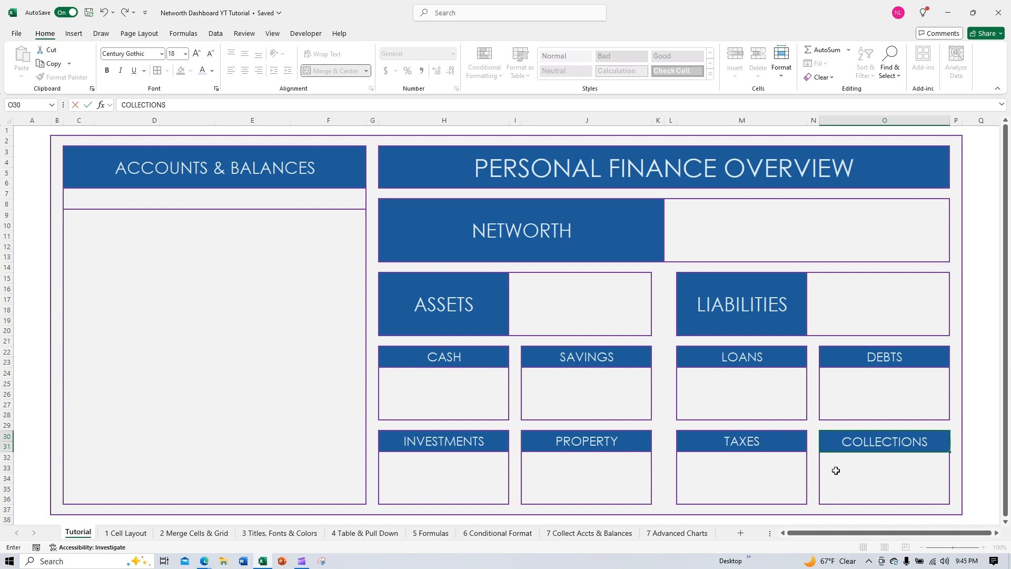
Align the NETWORTH label in H8 to the right and increase its indent by two levels
{"action": "left_click", "coordinate": [534, 230]}
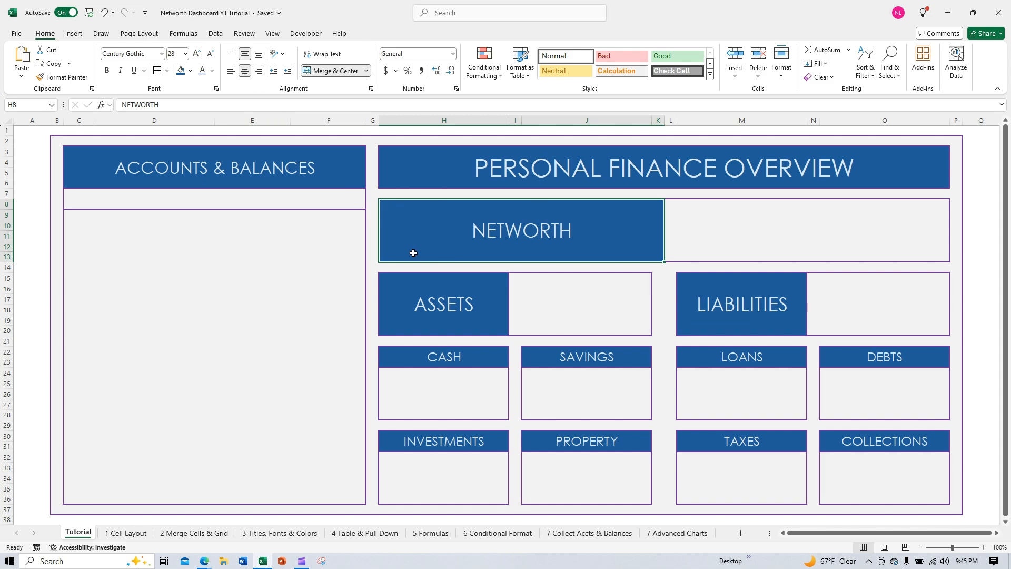
{"action": "left_click", "coordinate": [259, 70]}
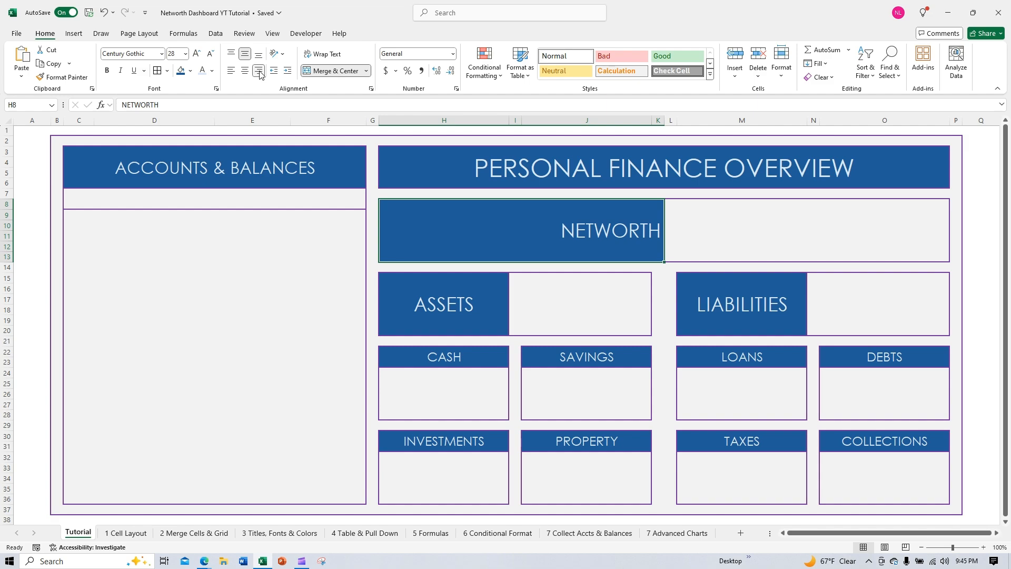
{"action": "left_click", "coordinate": [288, 71]}
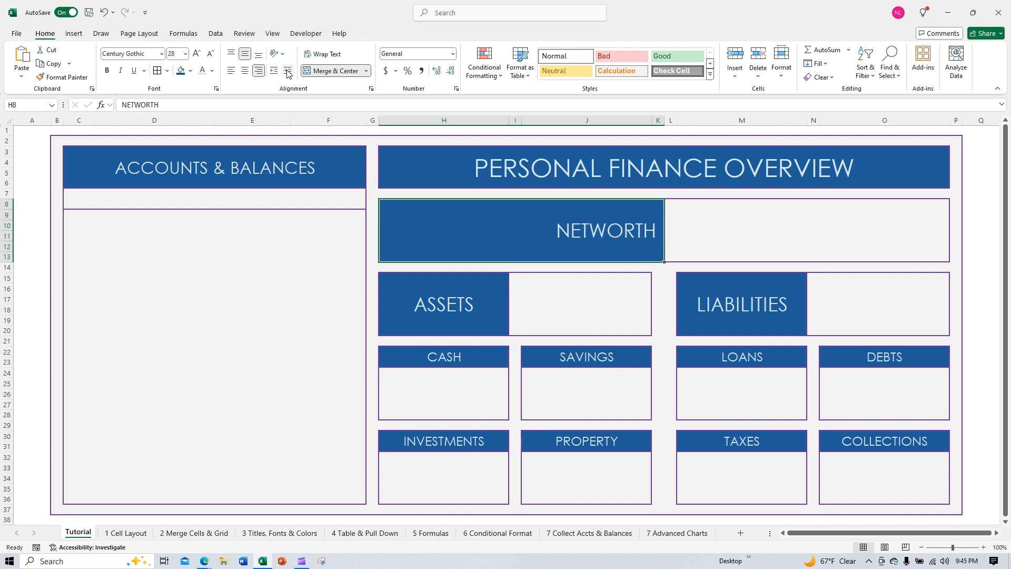
{"action": "left_click", "coordinate": [287, 71]}
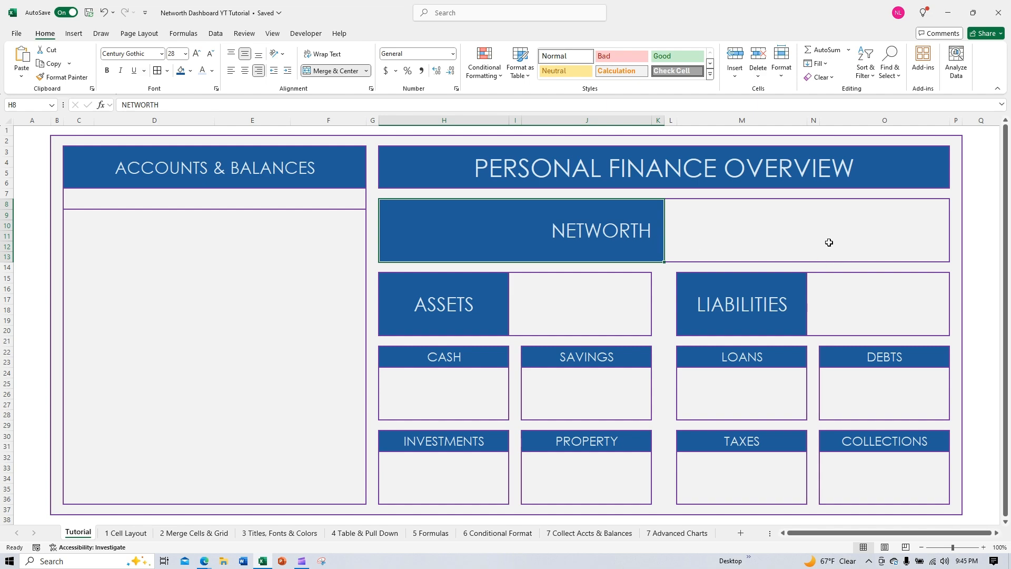
Enter the column header # in cell C8 of the accounts table
{"action": "left_click", "coordinate": [80, 204]}
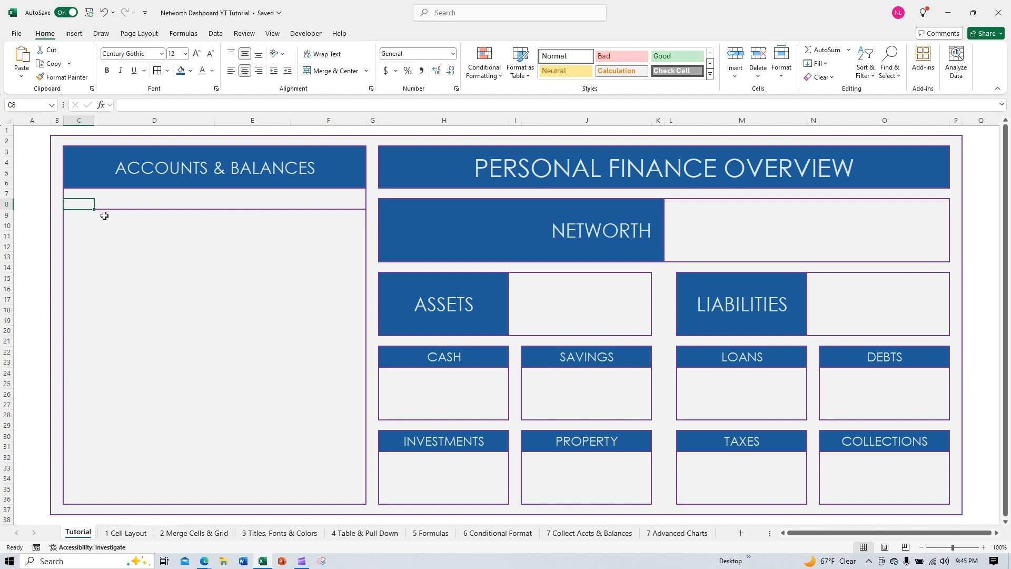
{"action": "type", "text": "#"}
{"action": "left_click", "coordinate": [133, 199]}
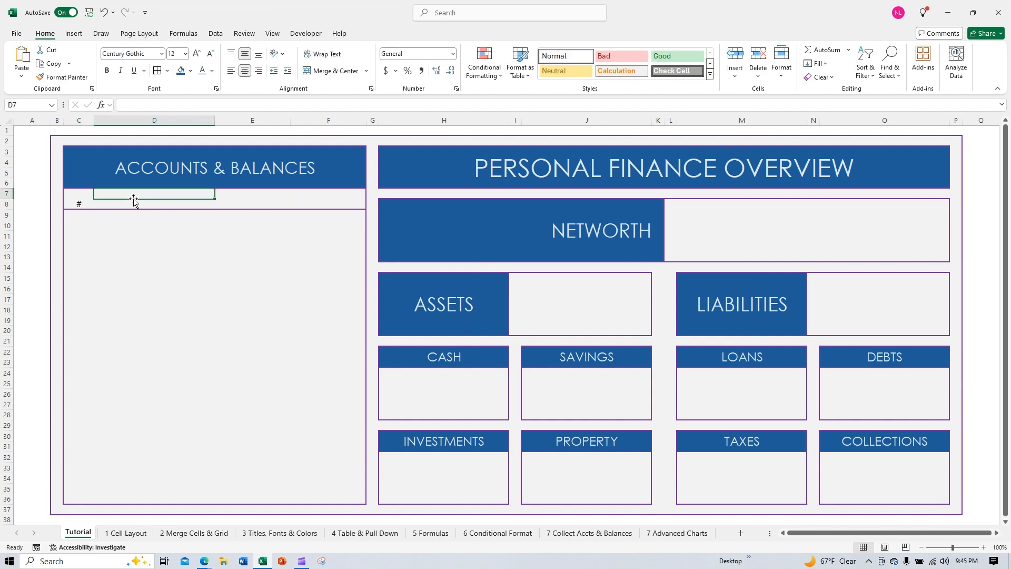
Fill the accounts table area C7:F36 and all value boxes for net worth, assets, liabilities and the eight categories with the lightest dark-blue theme tint
{"action": "left_click", "coordinate": [76, 195]}
{"action": "left_click_drag", "start_coordinate": [77, 196], "coordinate": [334, 498]}
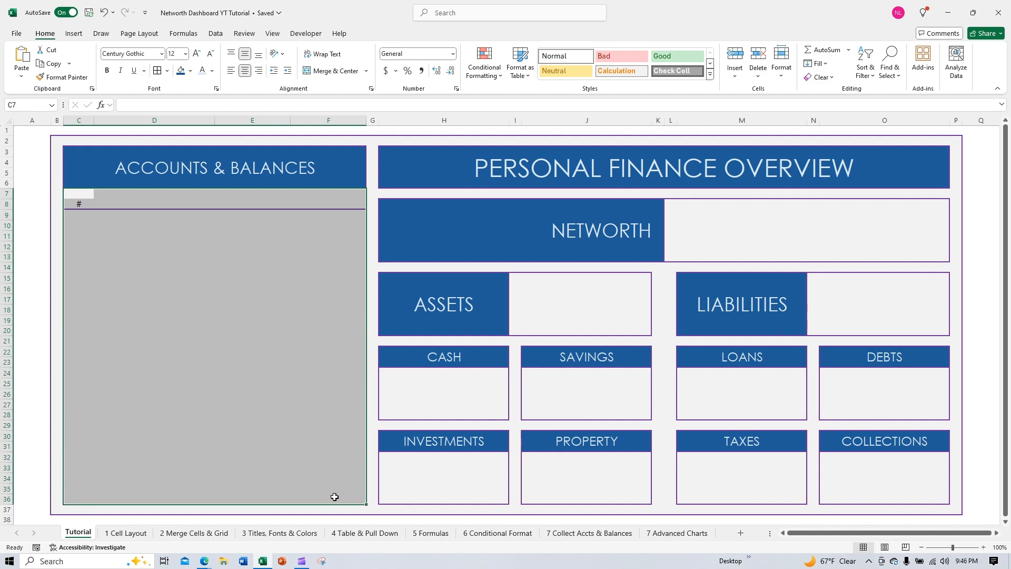
{"action": "left_click", "coordinate": [441, 393], "text": "ctrl"}
{"action": "left_click", "coordinate": [586, 385], "text": "ctrl"}
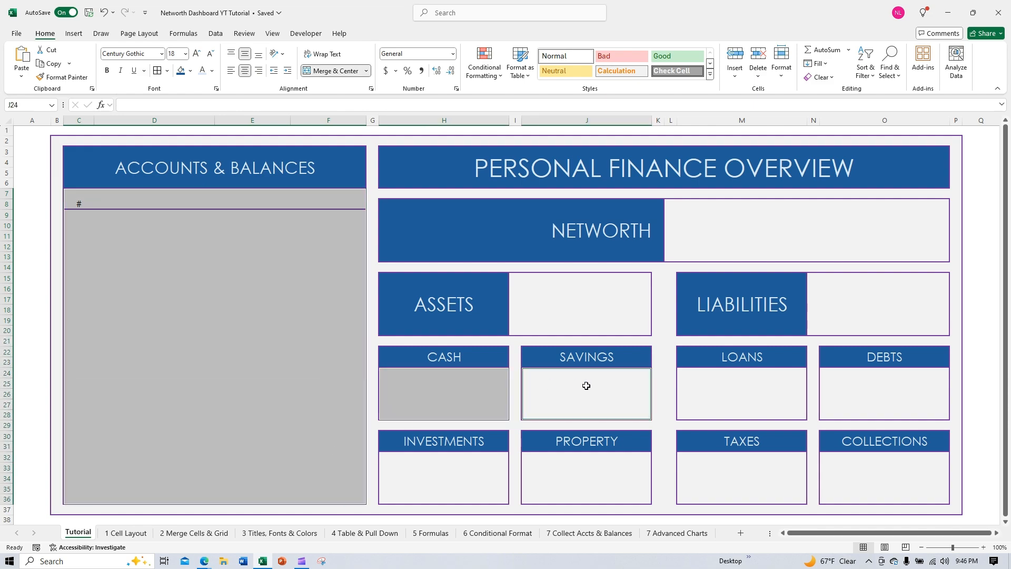
{"action": "left_click", "coordinate": [574, 322], "text": "ctrl"}
{"action": "left_click", "coordinate": [814, 232], "text": "ctrl"}
{"action": "left_click", "coordinate": [861, 301], "text": "ctrl"}
{"action": "left_click", "coordinate": [864, 389], "text": "ctrl"}
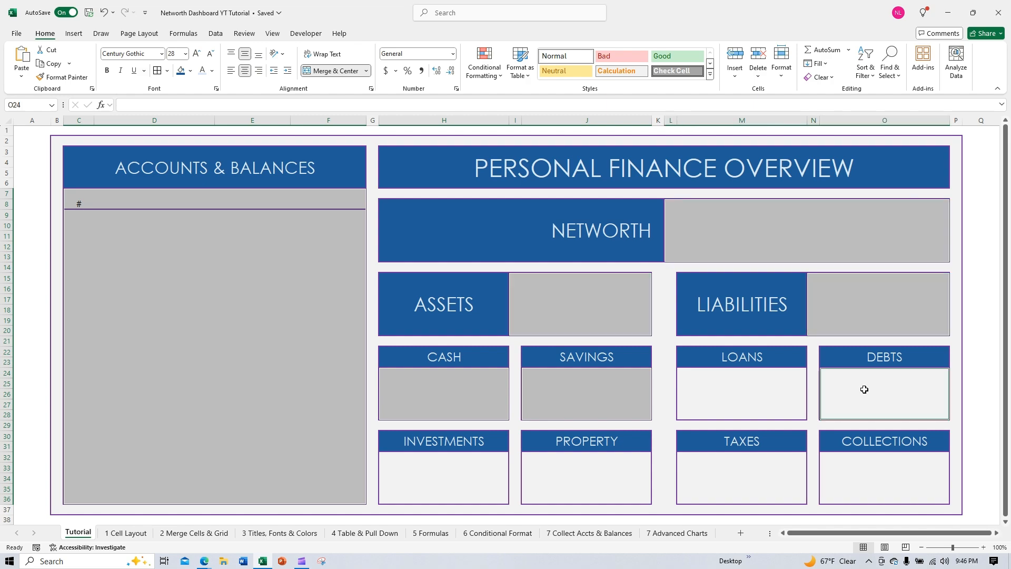
{"action": "left_click", "coordinate": [750, 396], "text": "ctrl"}
{"action": "left_click", "coordinate": [779, 476], "text": "ctrl"}
{"action": "left_click", "coordinate": [830, 476], "text": "ctrl"}
{"action": "left_click", "coordinate": [602, 485], "text": "ctrl"}
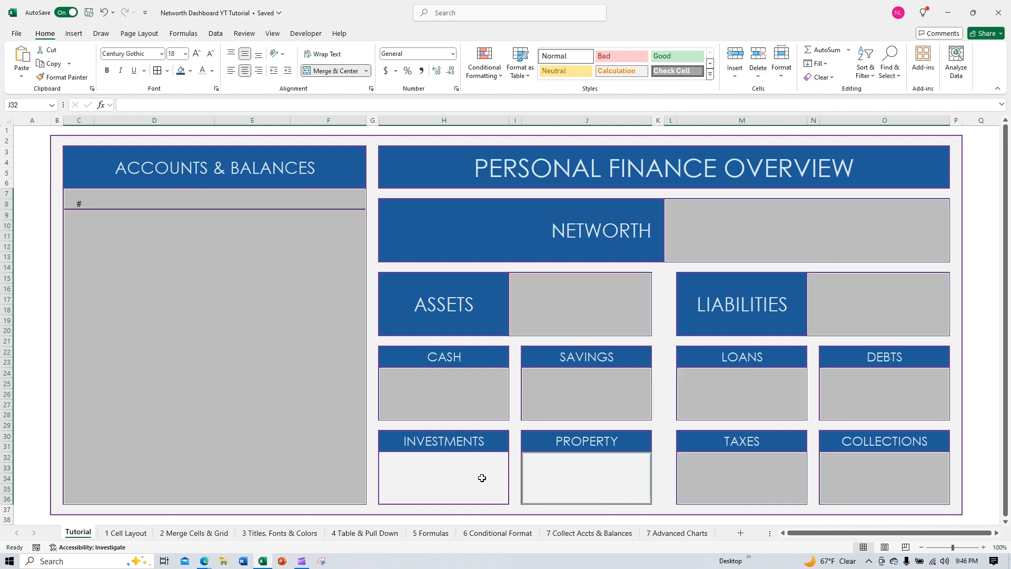
{"action": "left_click", "coordinate": [481, 477], "text": "ctrl"}
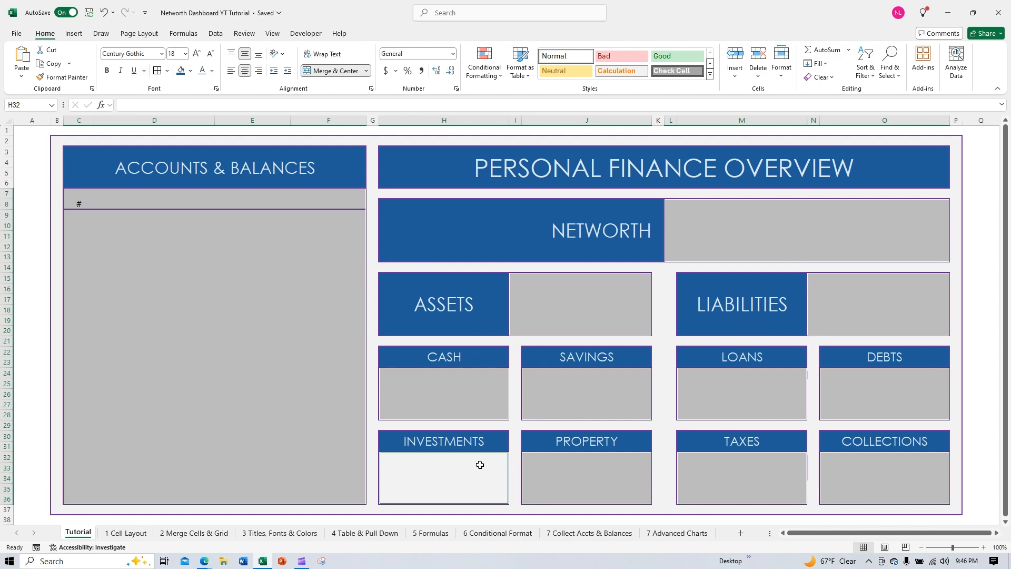
{"action": "left_click", "coordinate": [191, 71]}
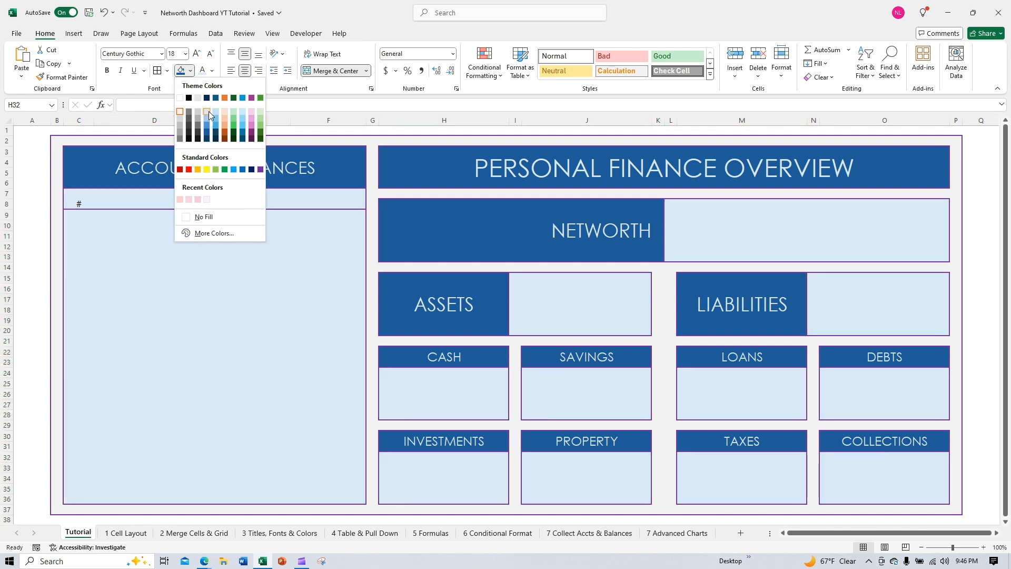
{"action": "left_click", "coordinate": [208, 112]}
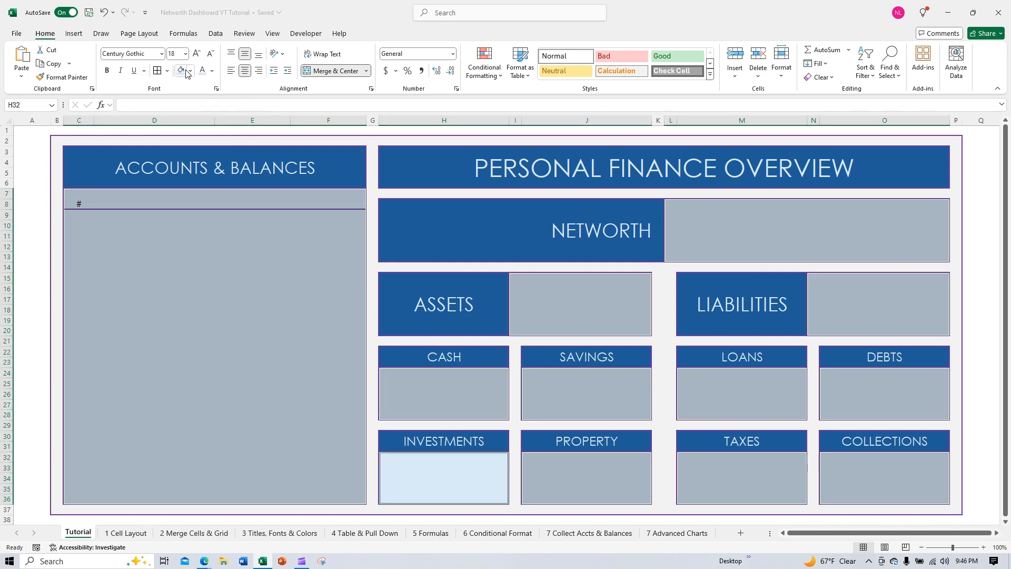
Set the font color of the accounts table area and all value boxes to a dark blue theme shade
{"action": "left_click", "coordinate": [213, 71]}
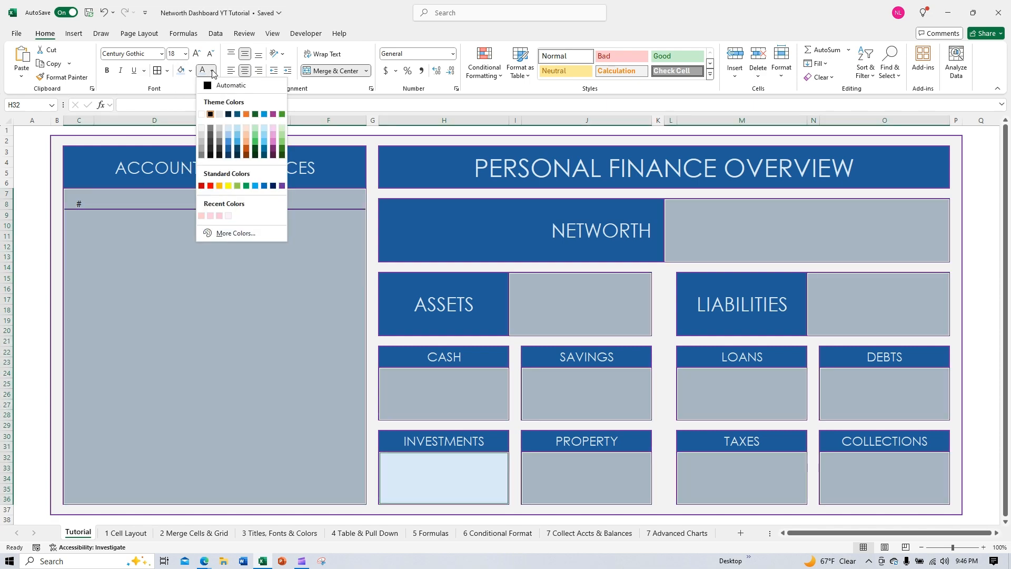
{"action": "left_click", "coordinate": [230, 151]}
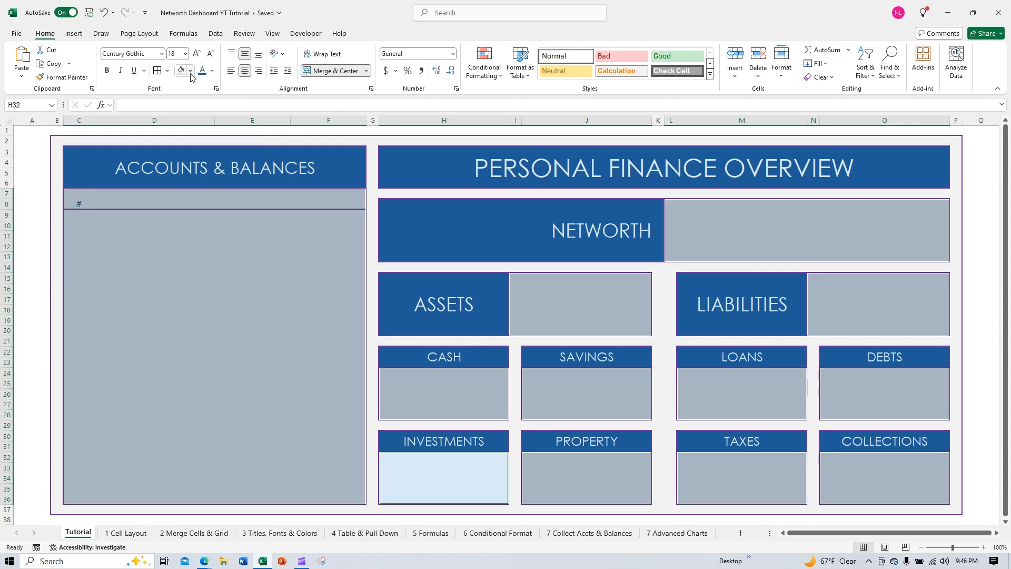
{"action": "left_click", "coordinate": [212, 70]}
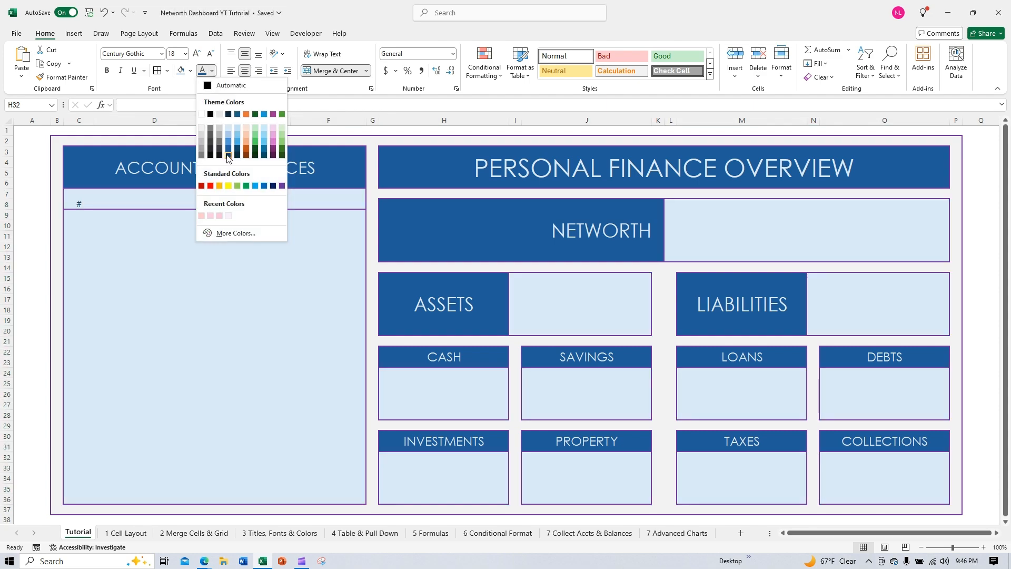
{"action": "left_click", "coordinate": [227, 156]}
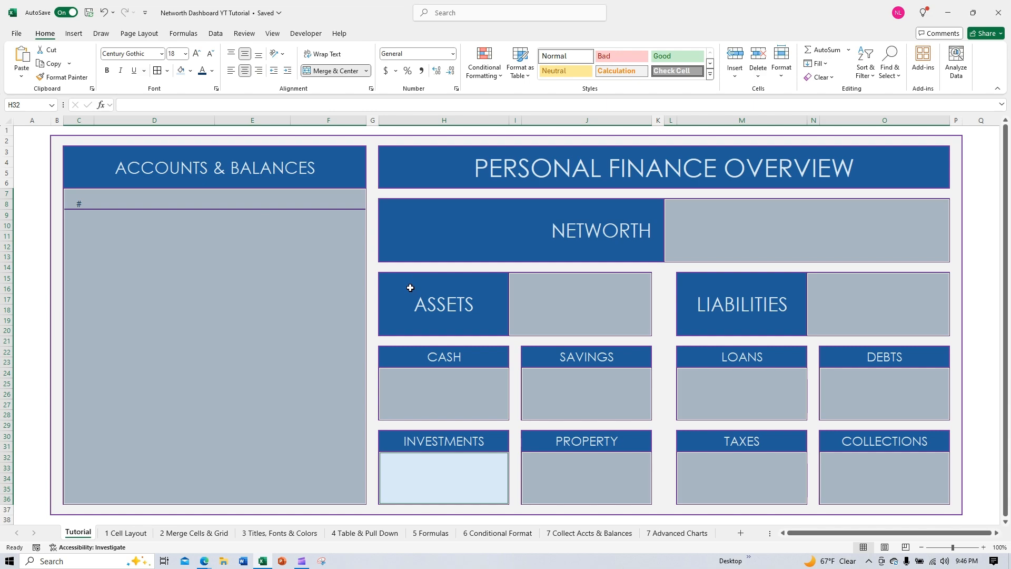
{"action": "left_click", "coordinate": [86, 203]}
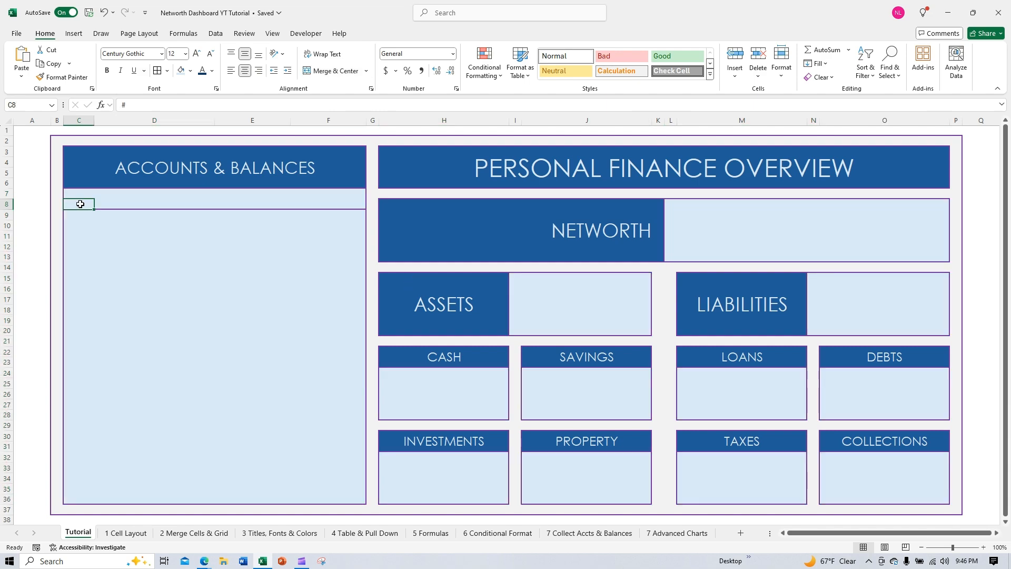
Enter the column header ACCOUNT in cell D8 of the accounts table
{"action": "left_click", "coordinate": [122, 205]}
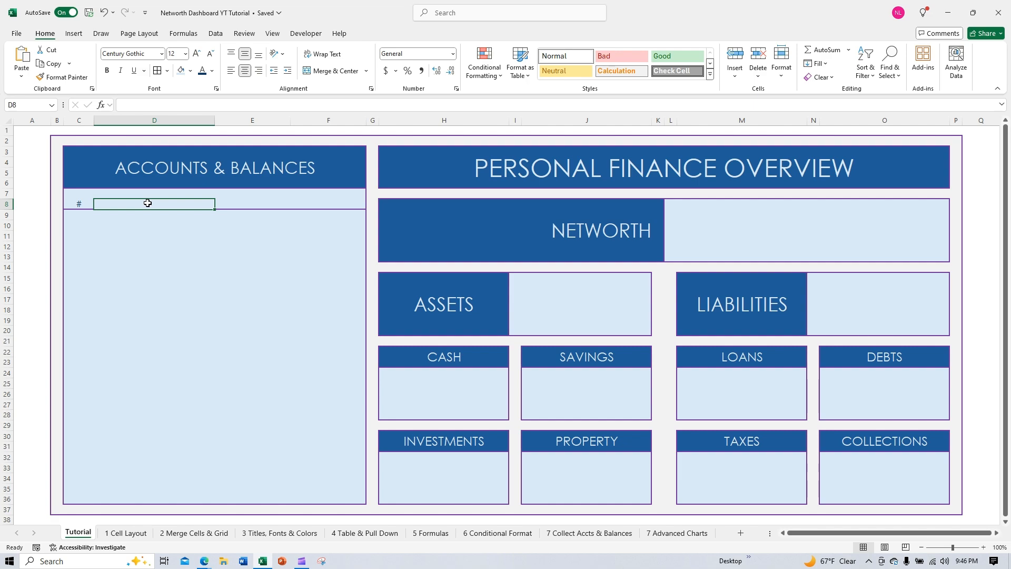
{"action": "type", "text": "a"}
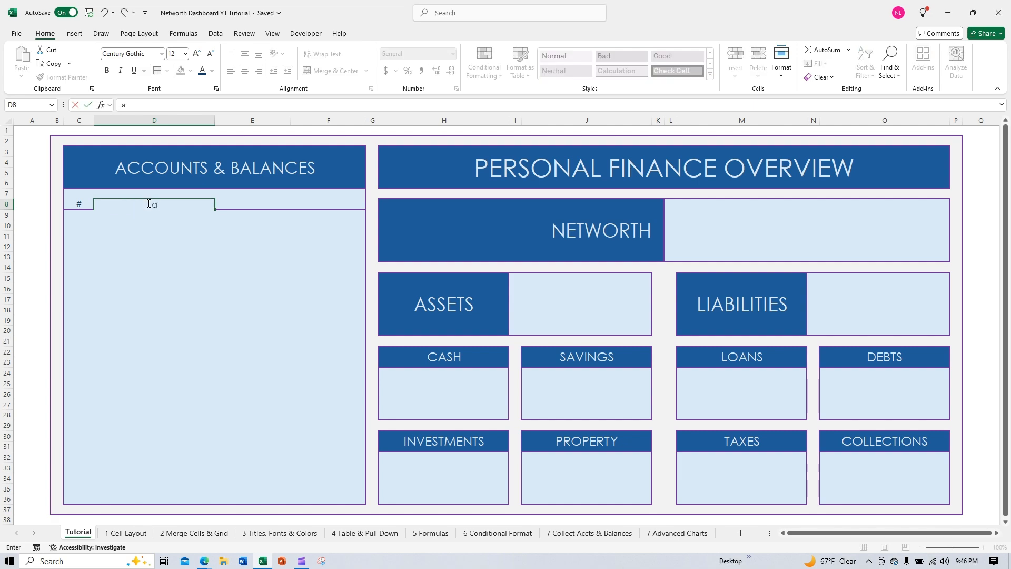
{"action": "type", "text": "CCOUN"}
{"action": "key", "text": "BackSpace"}
{"action": "key", "text": "BackSpace"}
{"action": "key", "text": "BackSpace"}
{"action": "key", "text": "BackSpace"}
{"action": "key", "text": "BackSpace"}
{"action": "key", "text": "BackSpace"}
{"action": "type", "text": "ACCOUNT"}
Enter the column headers TYPE in E8 and BALANCE in F8
{"action": "left_click", "coordinate": [245, 204]}
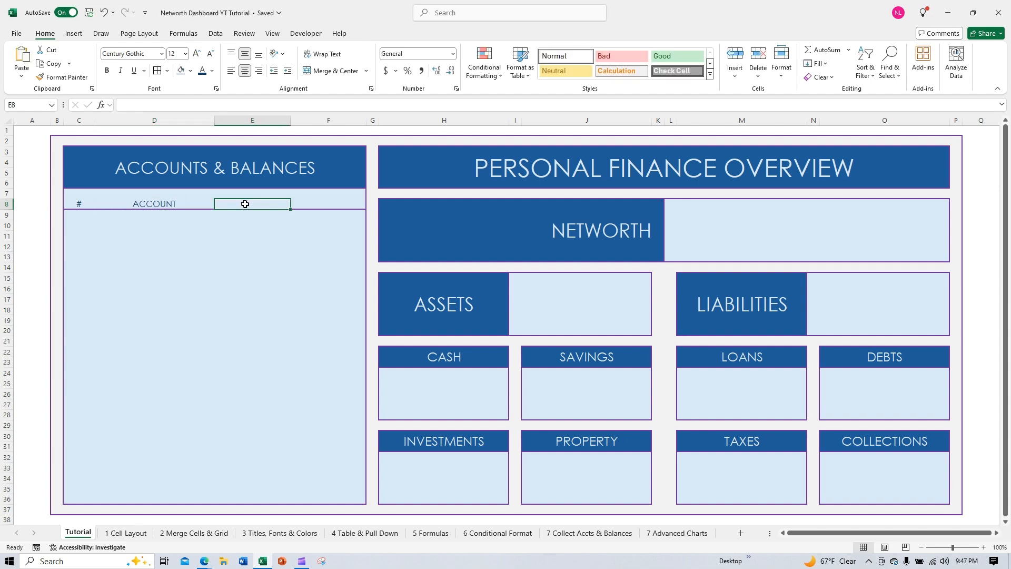
{"action": "type", "text": "TYPE"}
{"action": "left_click", "coordinate": [317, 203]}
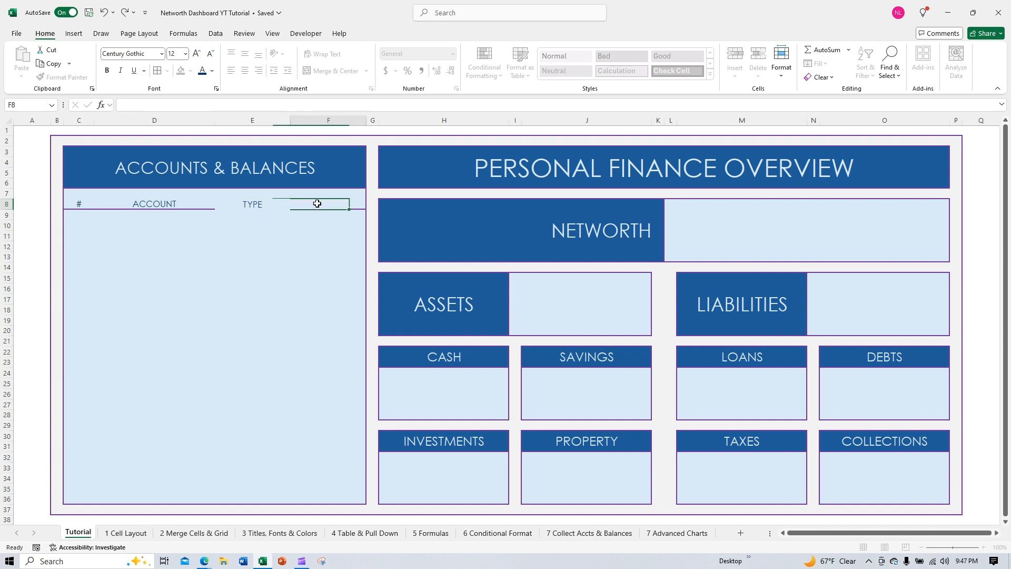
{"action": "type", "text": "BALA"}
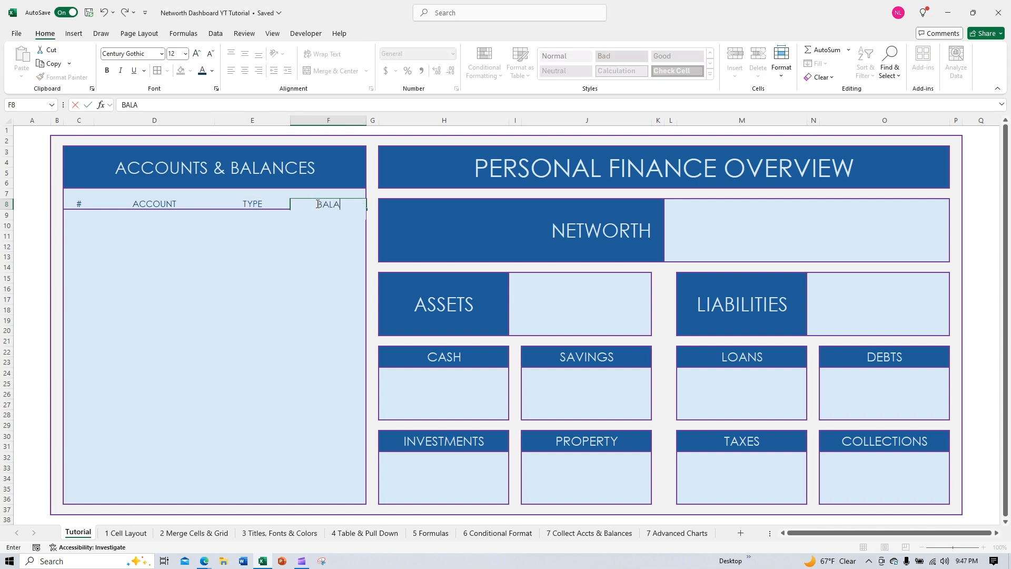
{"action": "type", "text": "NCE"}
{"action": "left_click", "coordinate": [304, 285]}
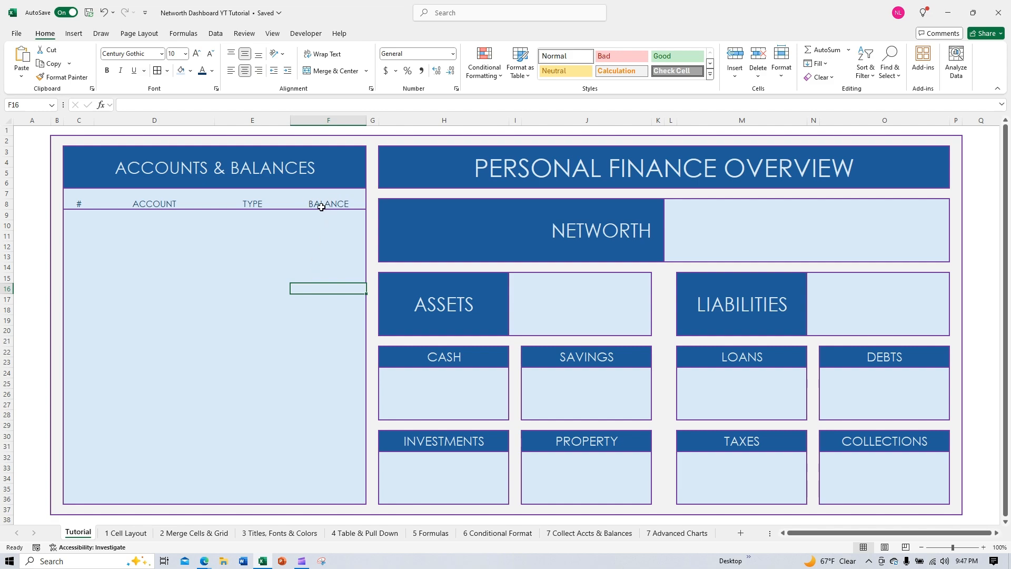
Apply the Currency number format to the balance column F9:F36 and all value boxes for net worth, assets, liabilities and the categories
{"action": "left_click_drag", "start_coordinate": [327, 211], "coordinate": [318, 496]}
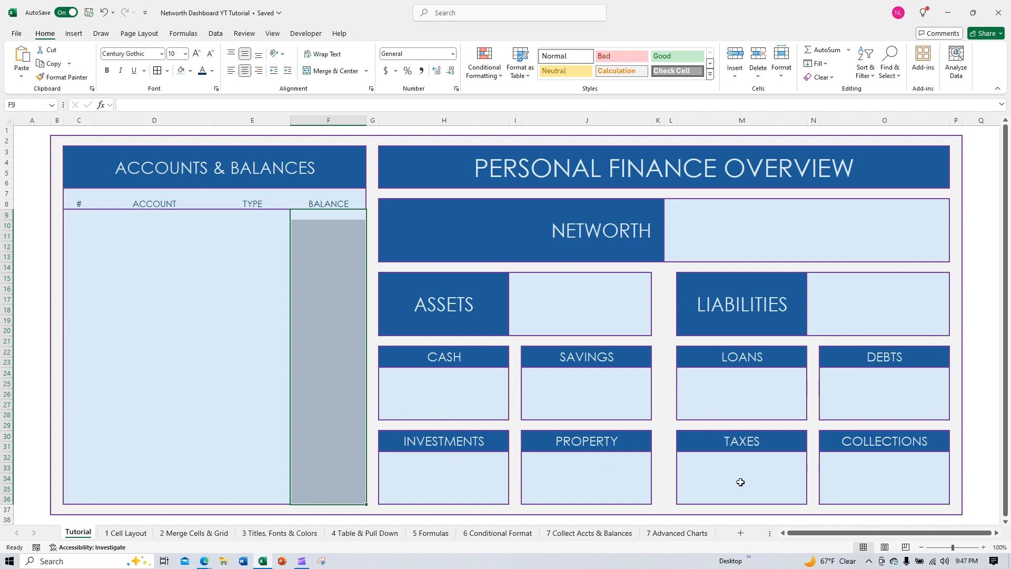
{"action": "left_click", "coordinate": [808, 239], "text": "ctrl"}
{"action": "left_click", "coordinate": [601, 308], "text": "ctrl"}
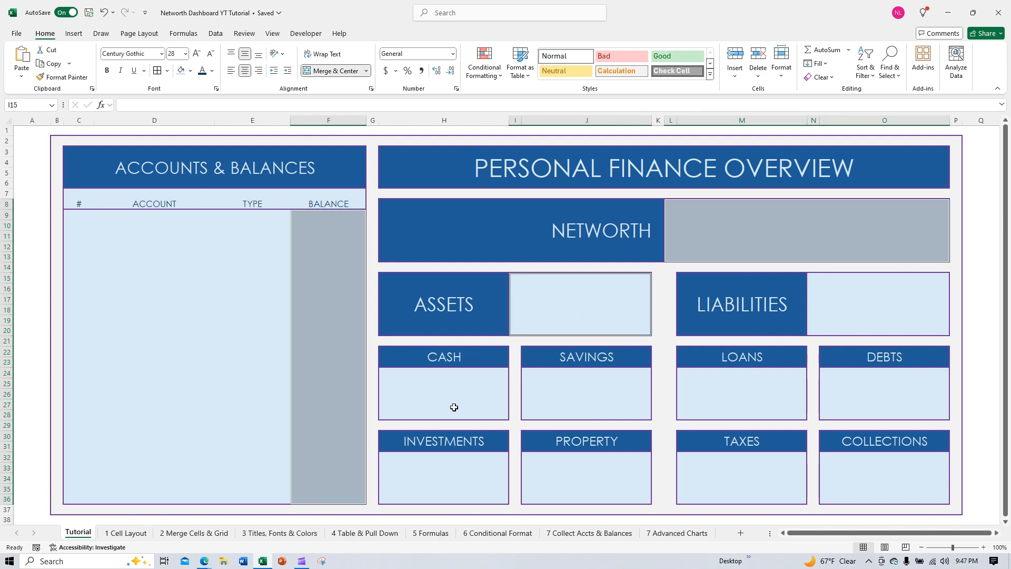
{"action": "left_click", "coordinate": [478, 406], "text": "ctrl"}
{"action": "left_click", "coordinate": [559, 397], "text": "ctrl"}
{"action": "left_click", "coordinate": [450, 471], "text": "ctrl"}
{"action": "left_click", "coordinate": [640, 476], "text": "ctrl"}
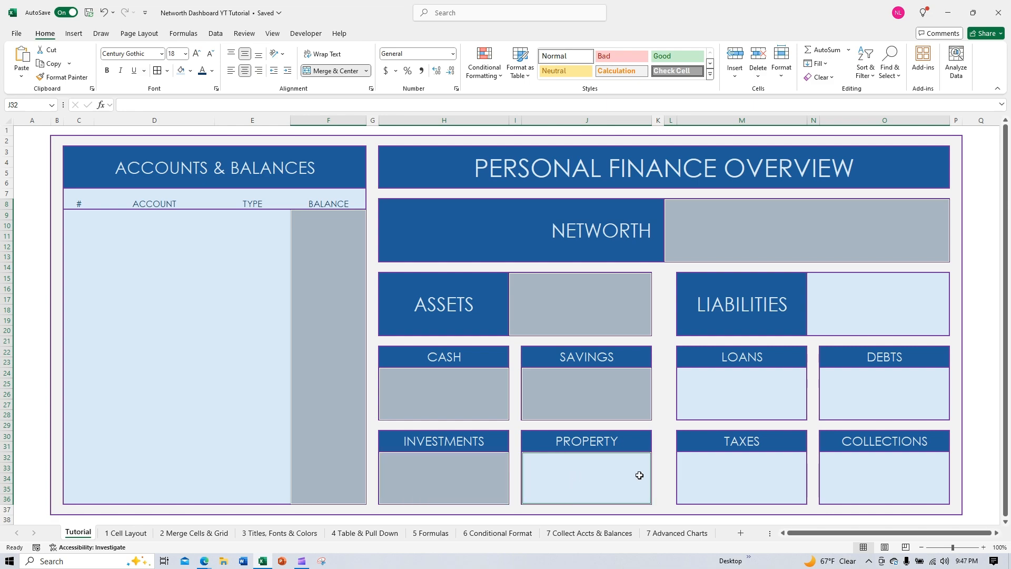
{"action": "left_click", "coordinate": [745, 474], "text": "ctrl"}
{"action": "left_click", "coordinate": [832, 474], "text": "ctrl"}
{"action": "left_click", "coordinate": [763, 413], "text": "ctrl"}
{"action": "left_click", "coordinate": [869, 401], "text": "ctrl"}
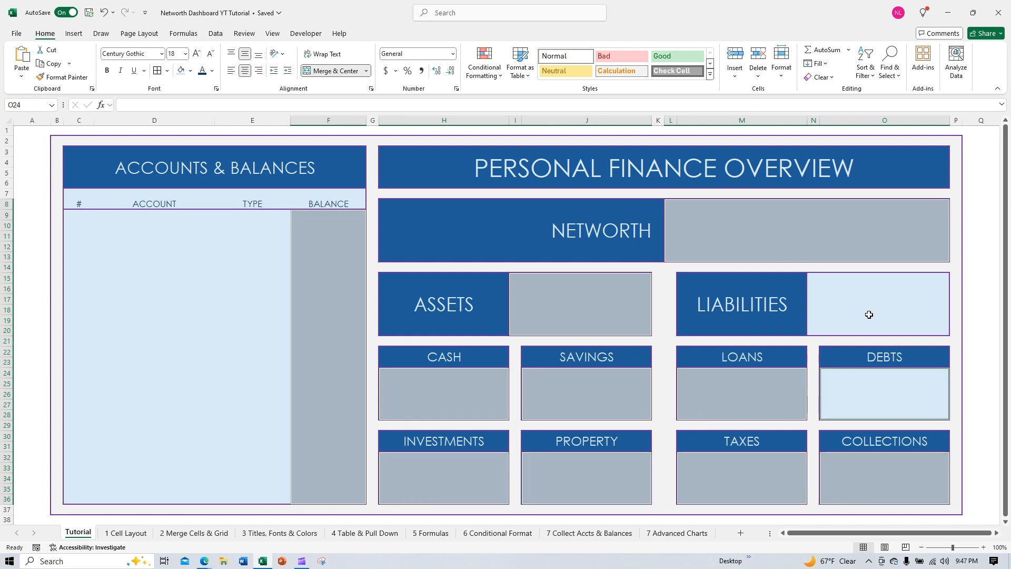
{"action": "left_click", "coordinate": [868, 314], "text": "ctrl"}
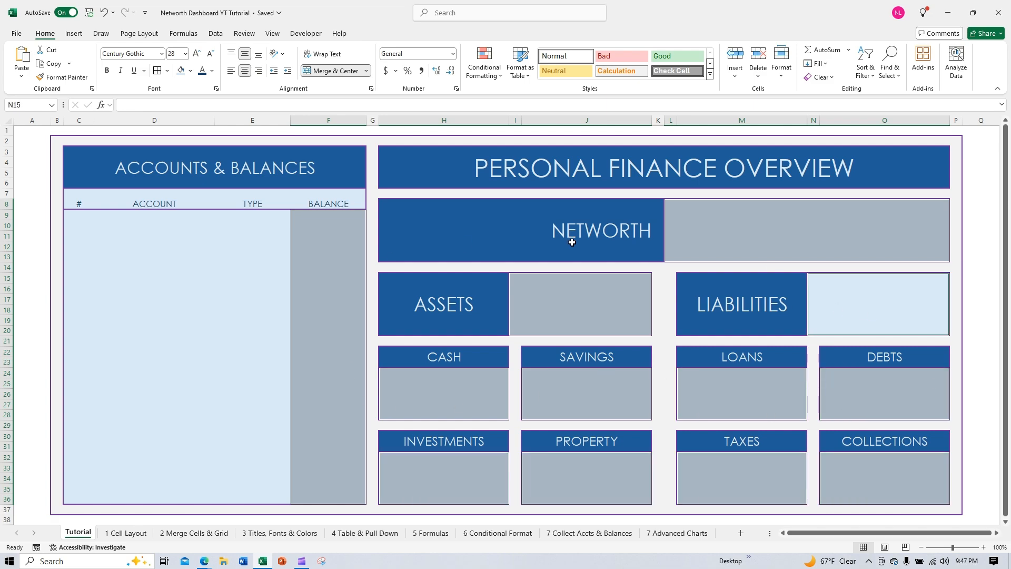
{"action": "left_click", "coordinate": [452, 54]}
{"action": "left_click", "coordinate": [420, 126]}
Test the currency format by entering 1000 in the NETWORTH value box L8, and clear the entry
{"action": "left_click", "coordinate": [730, 237]}
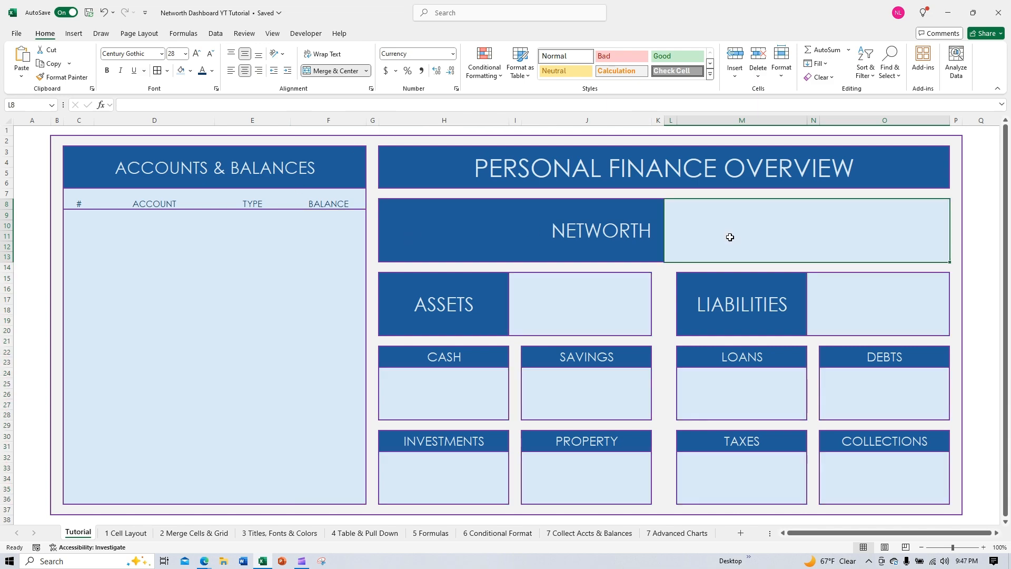
{"action": "type", "text": "1000"}
{"action": "key", "text": "Return"}
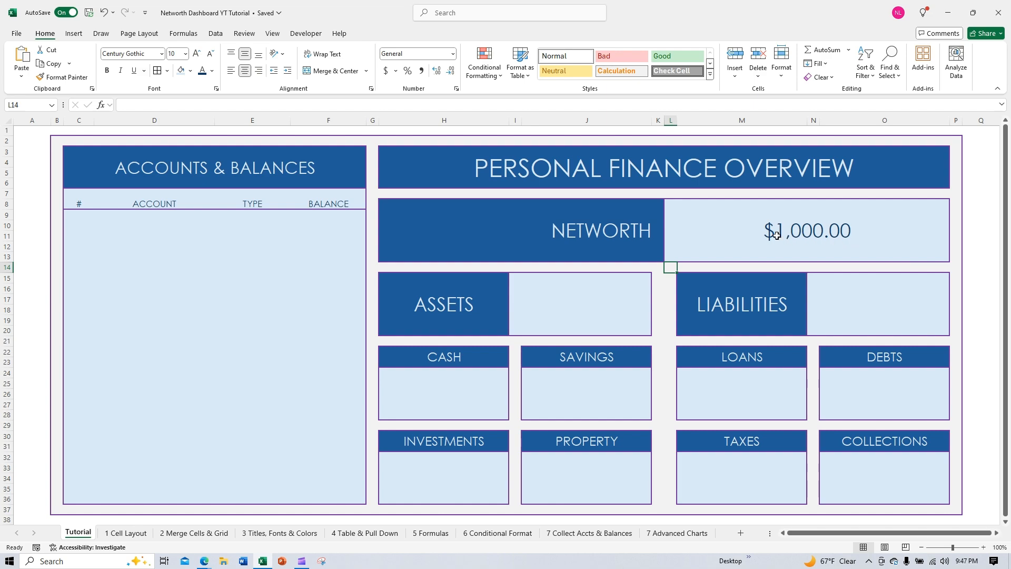
{"action": "left_click", "coordinate": [825, 232]}
{"action": "key", "text": "BackSpace"}
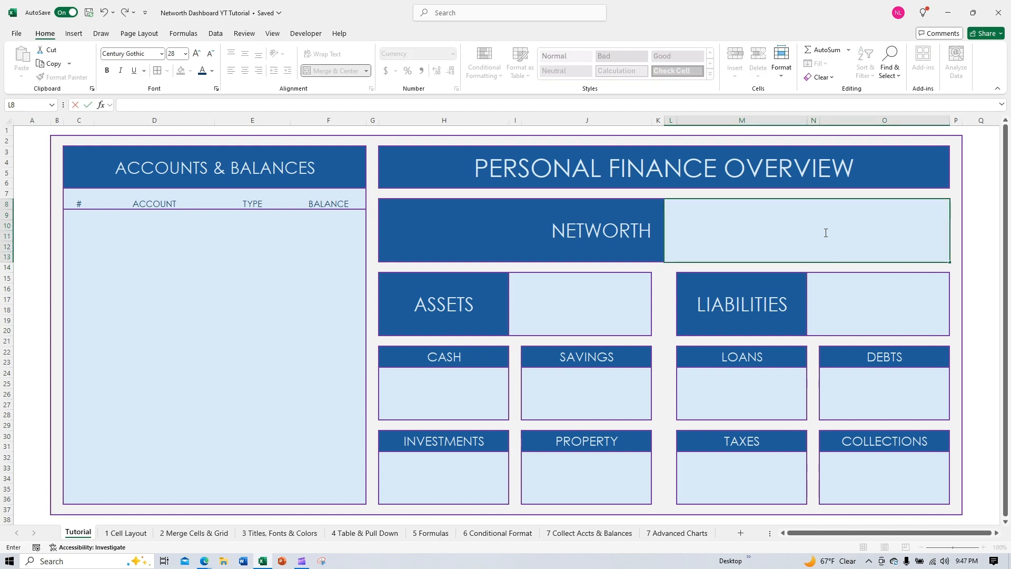
{"action": "left_click", "coordinate": [753, 482]}
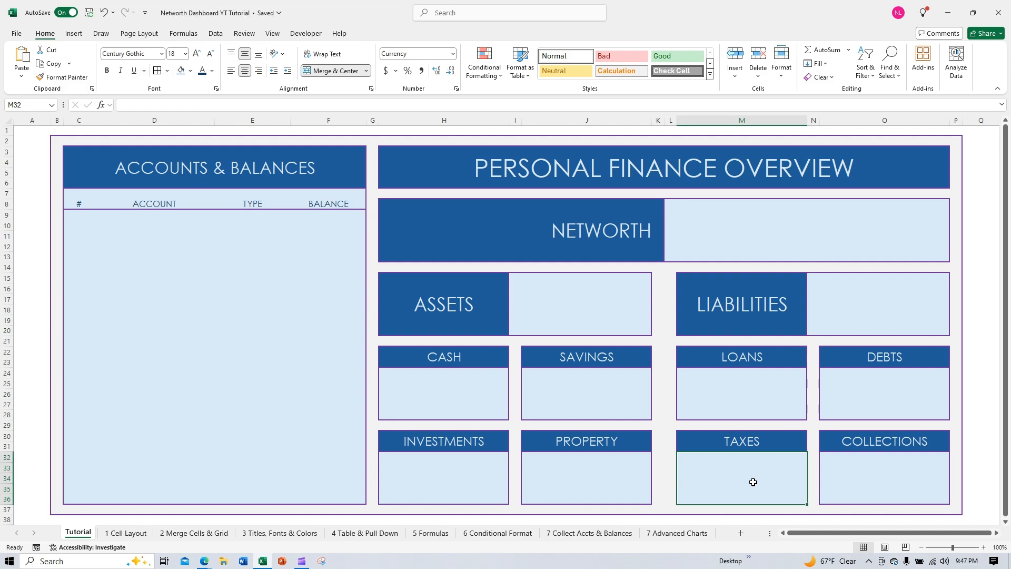
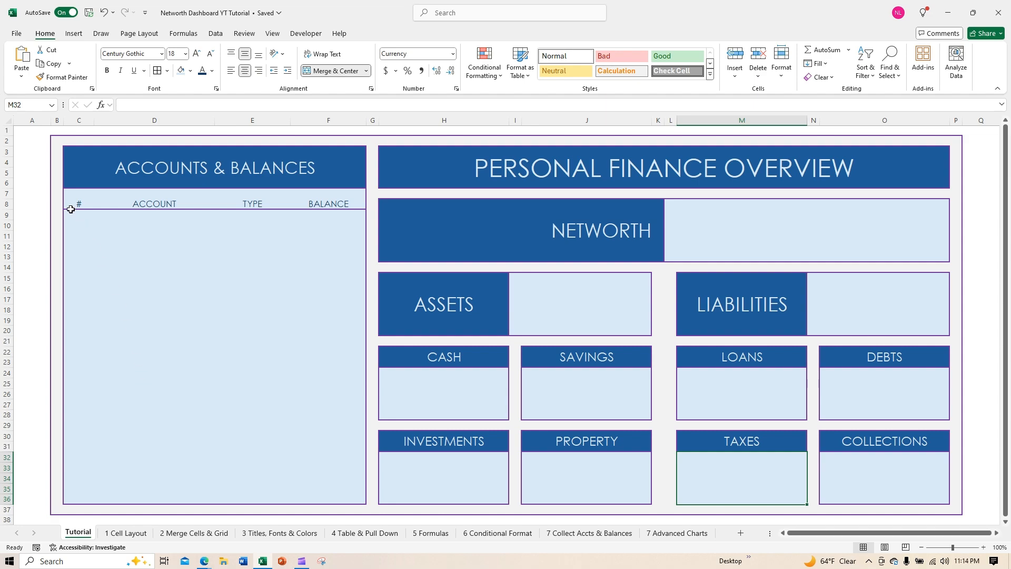
Convert the range C8:F36 into a table with the My table has headers option enabled
{"action": "left_click", "coordinate": [69, 202]}
{"action": "left_click_drag", "start_coordinate": [69, 202], "coordinate": [322, 498]}
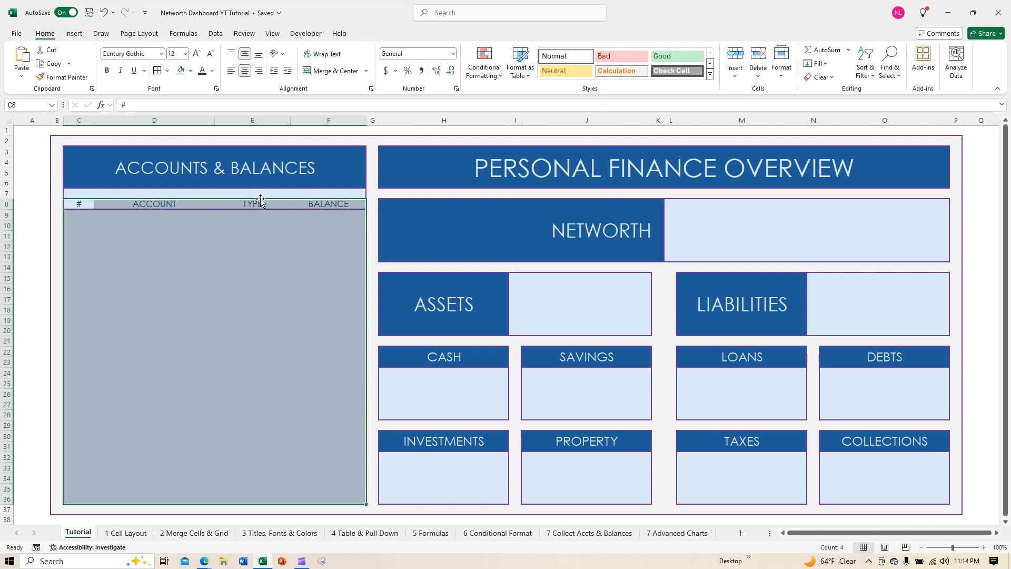
{"action": "left_click", "coordinate": [74, 37]}
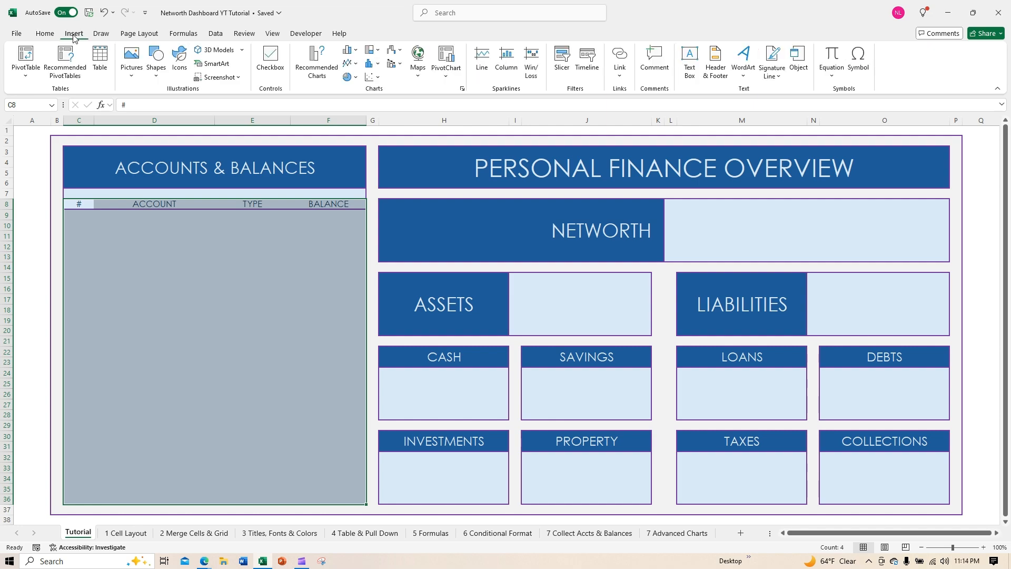
{"action": "left_click", "coordinate": [101, 58]}
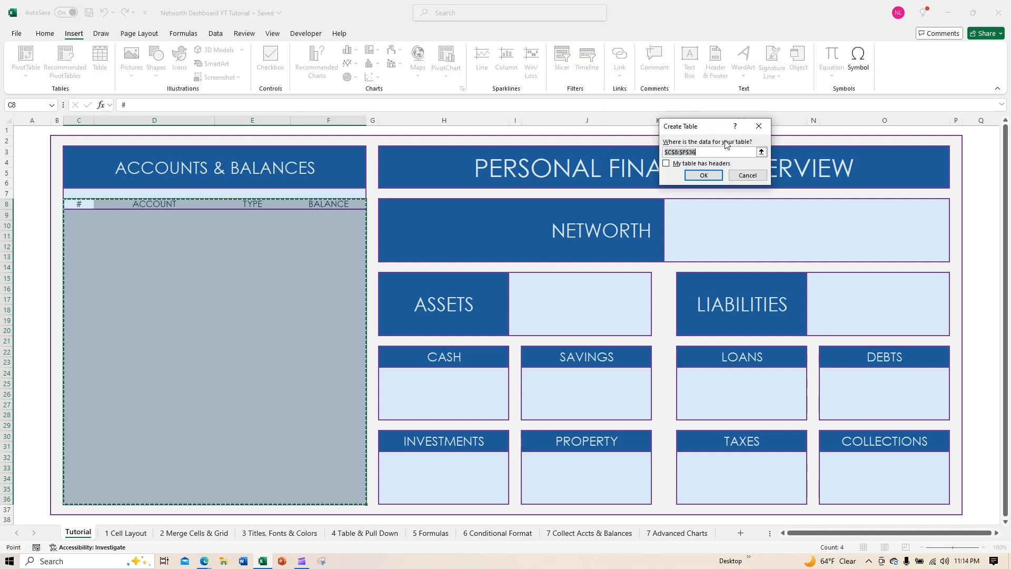
{"action": "left_click_drag", "start_coordinate": [721, 127], "coordinate": [530, 158]}
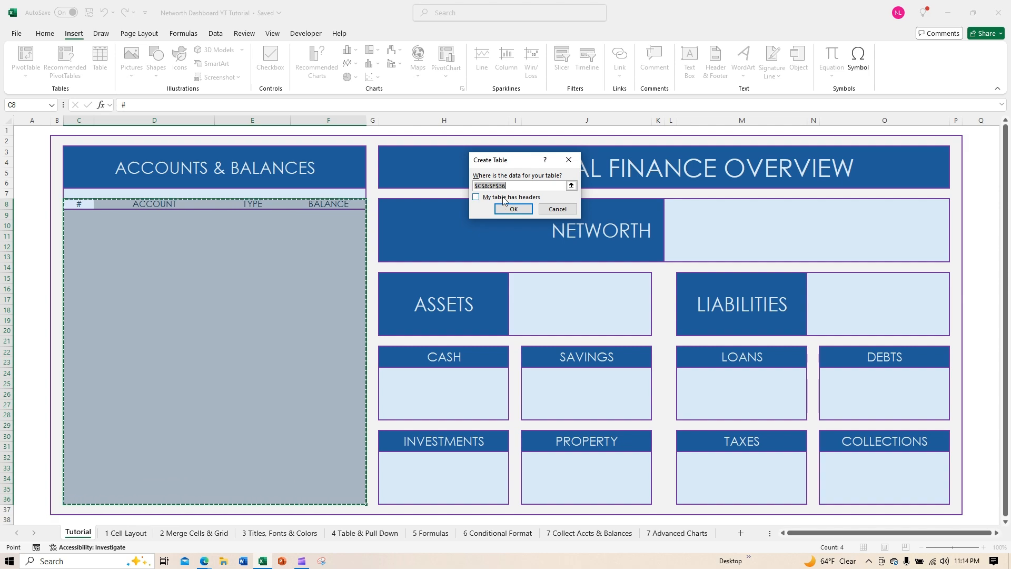
{"action": "left_click", "coordinate": [477, 198]}
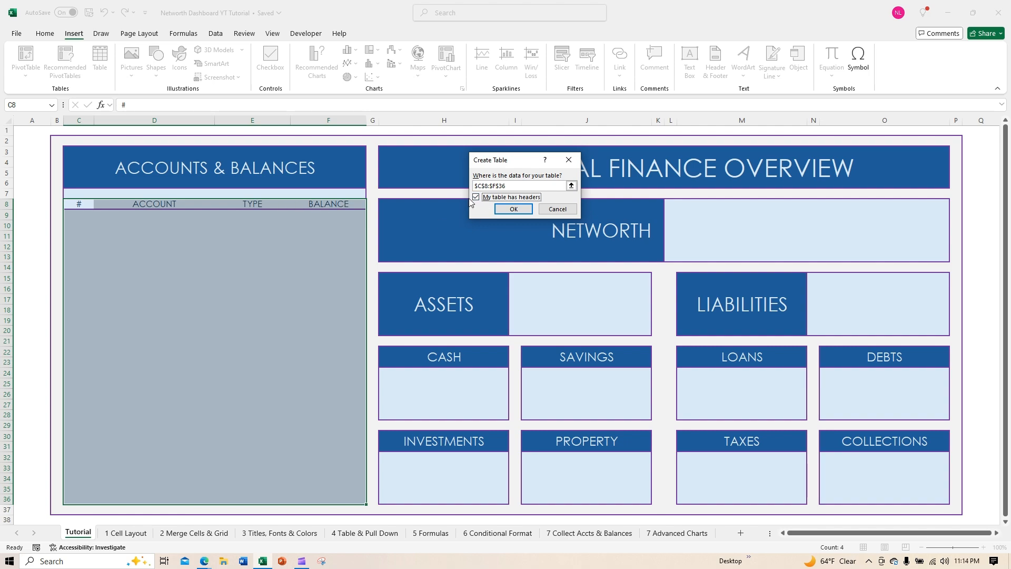
{"action": "left_click", "coordinate": [510, 208]}
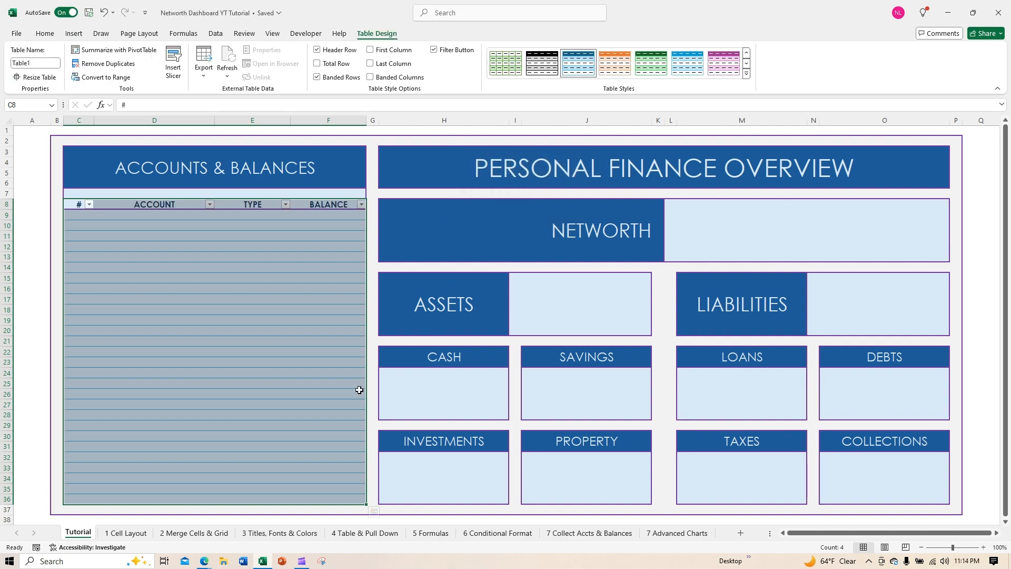
{"action": "left_click", "coordinate": [181, 297]}
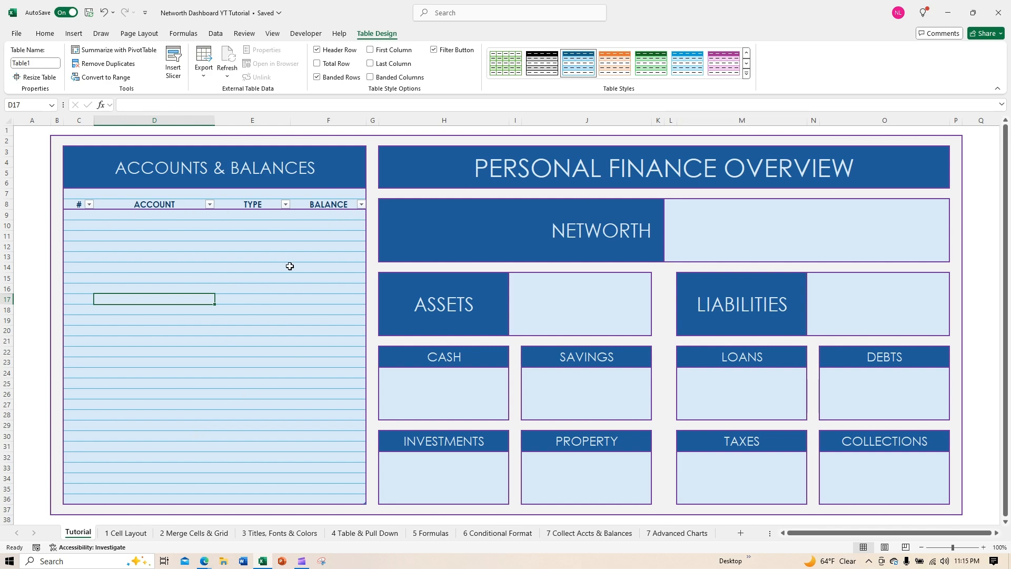
Apply the plain table style without banding or row lines to the accounts table
{"action": "left_click", "coordinate": [747, 54]}
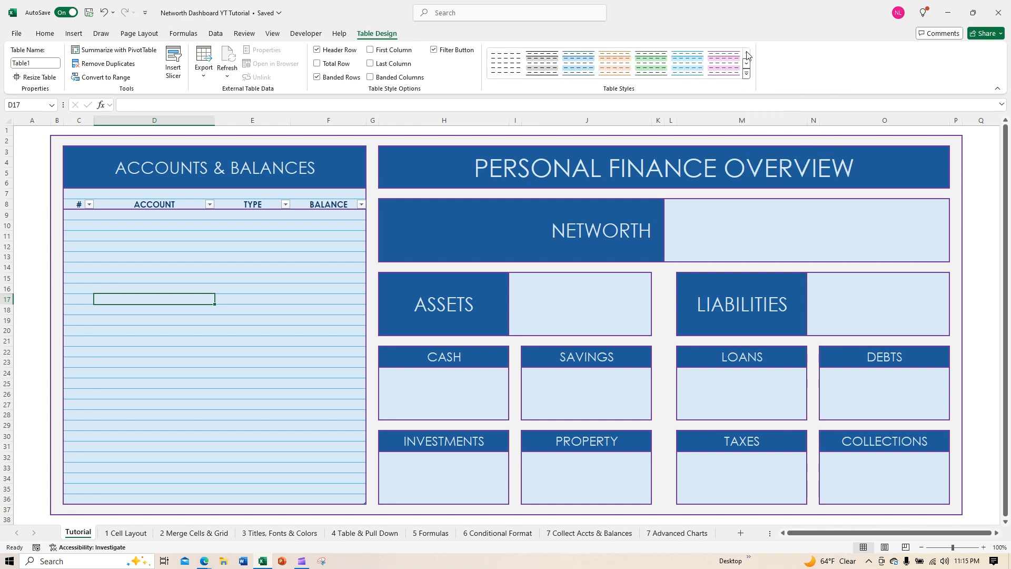
{"action": "left_click", "coordinate": [504, 68]}
{"action": "left_click", "coordinate": [254, 307]}
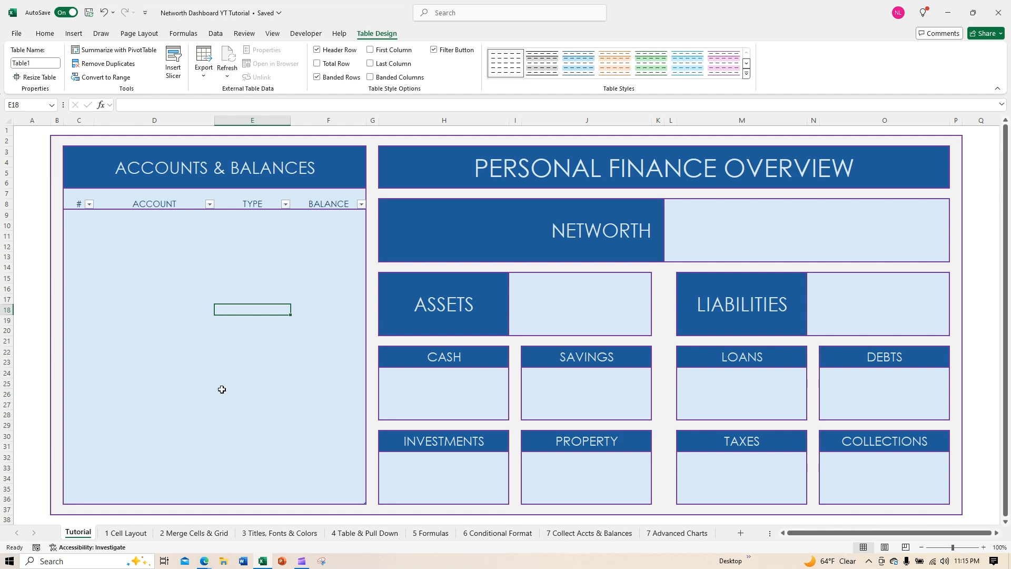
Number the rows of the # column from 1 to 28 in C9:C36 by extending the series
{"action": "left_click", "coordinate": [78, 218]}
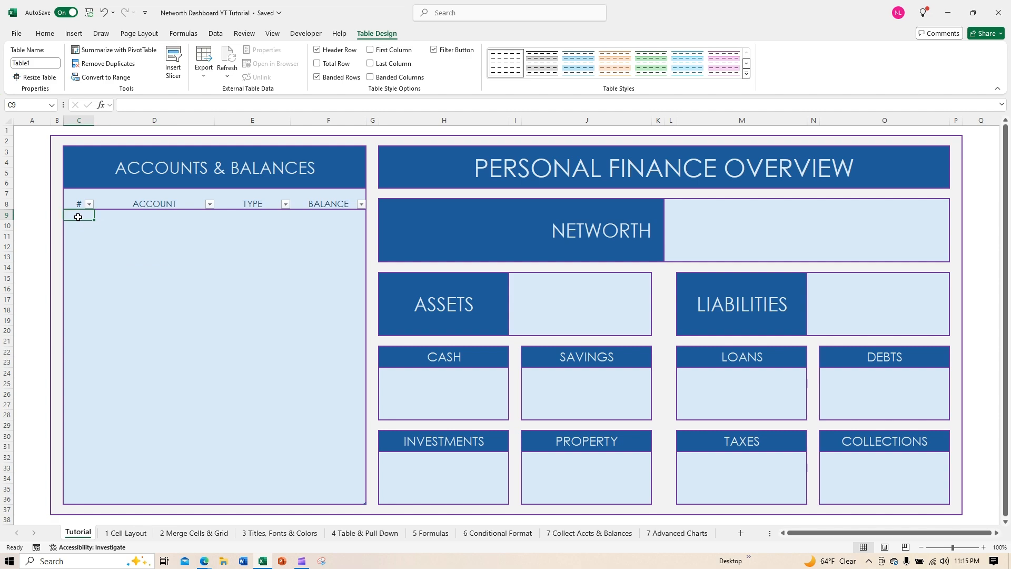
{"action": "type", "text": "1"}
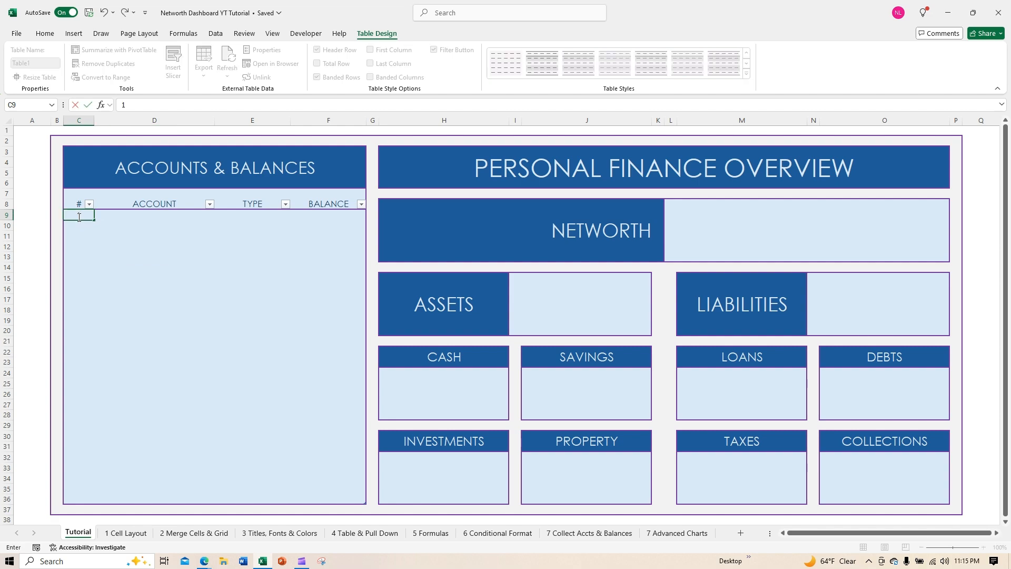
{"action": "key", "text": "Return"}
{"action": "type", "text": "2"}
{"action": "key", "text": "Return"}
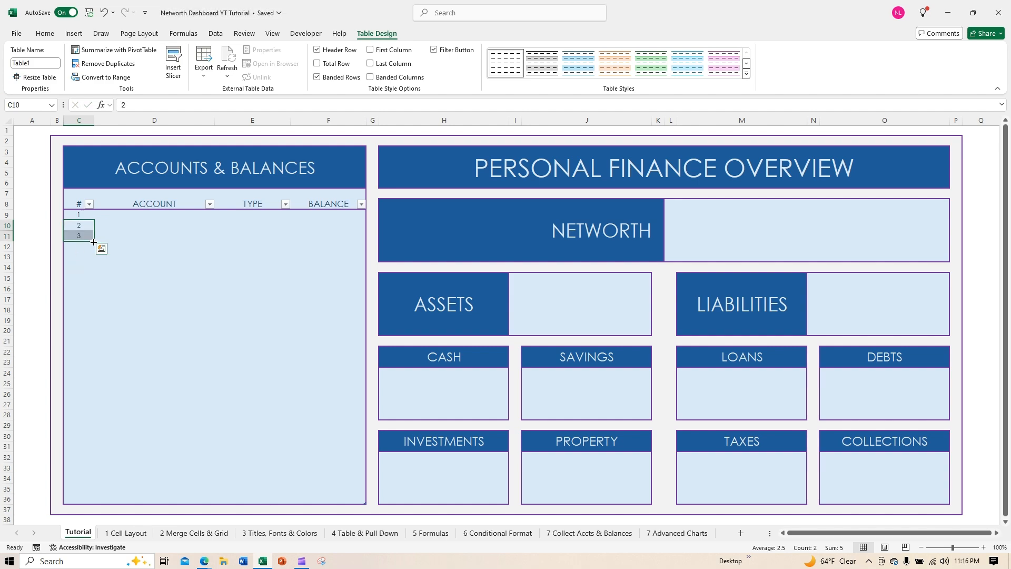
{"action": "left_click_drag", "start_coordinate": [94, 241], "coordinate": [94, 489]}
{"action": "left_click", "coordinate": [155, 446]}
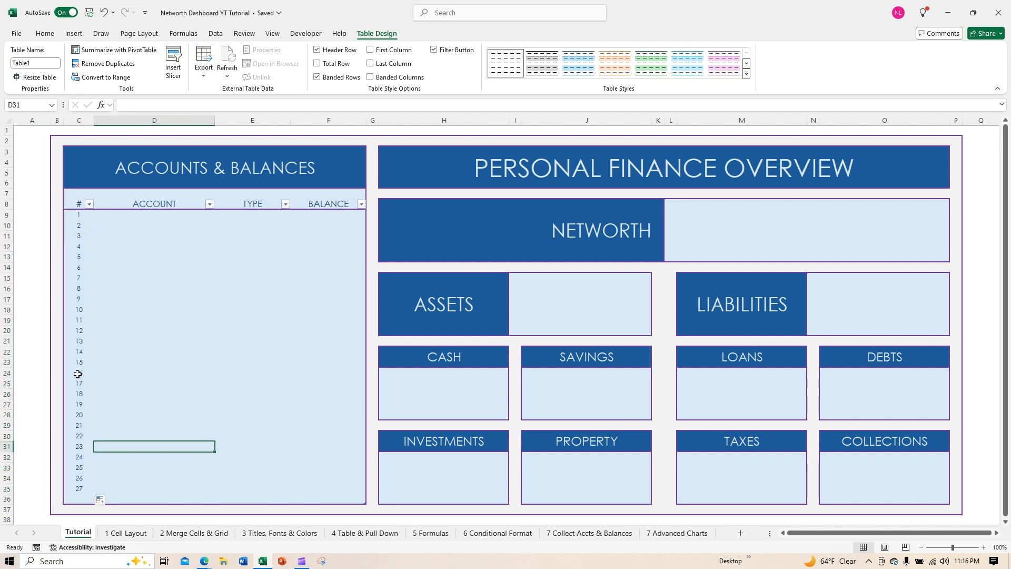
{"action": "left_click", "coordinate": [78, 498]}
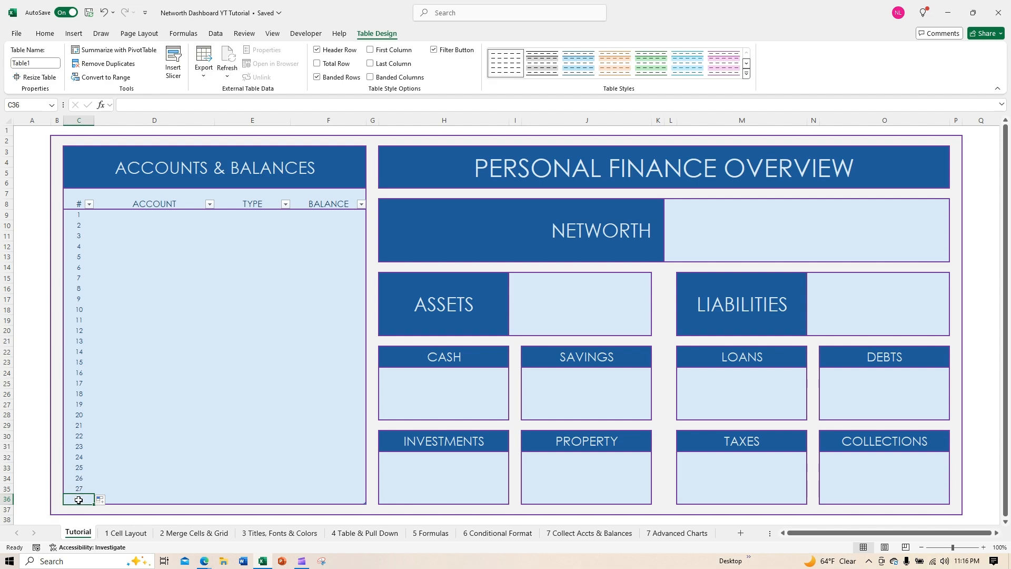
{"action": "type", "text": "28"}
{"action": "key", "text": "Return"}
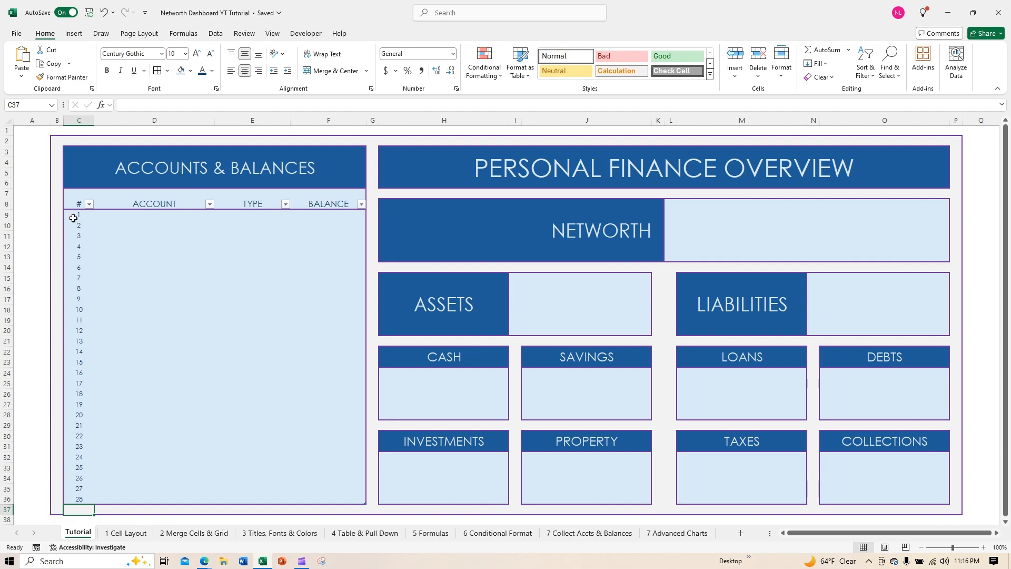
{"action": "left_click", "coordinate": [196, 456]}
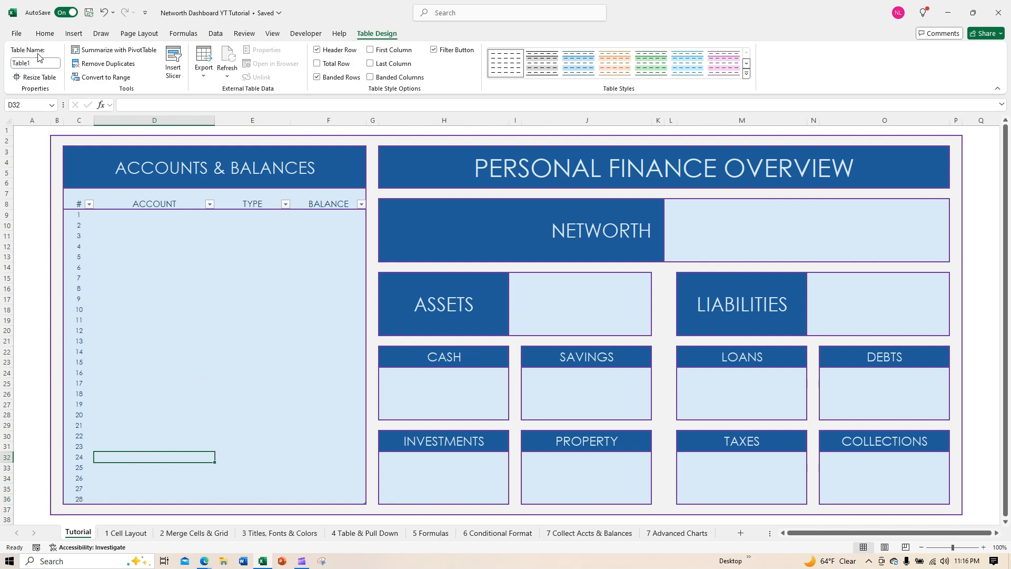
Start data validation for the TYPE cells E9:E36 and set it to allow a List
{"action": "left_click", "coordinate": [44, 33]}
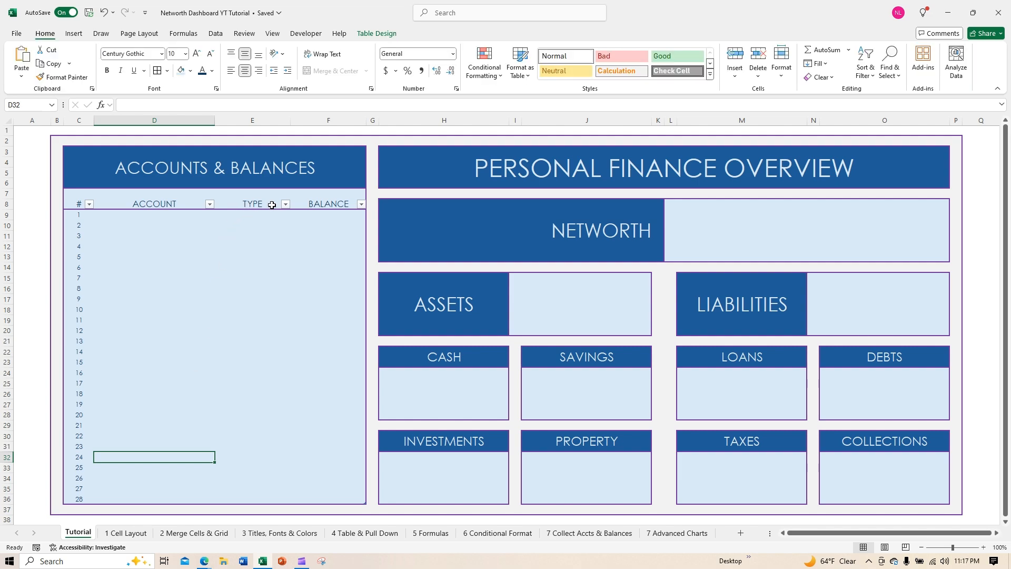
{"action": "left_click", "coordinate": [257, 214]}
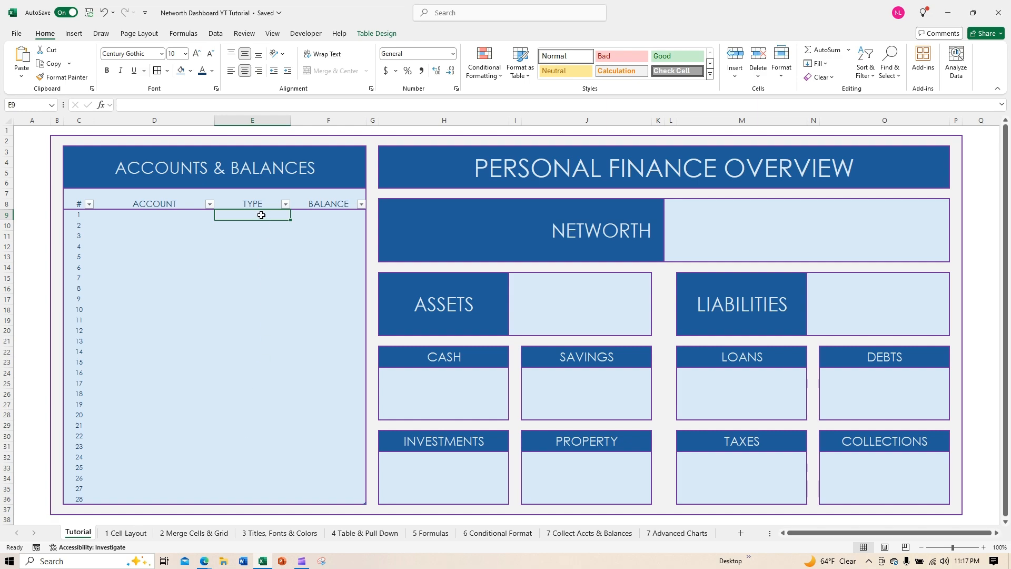
{"action": "left_click_drag", "start_coordinate": [261, 215], "coordinate": [255, 500]}
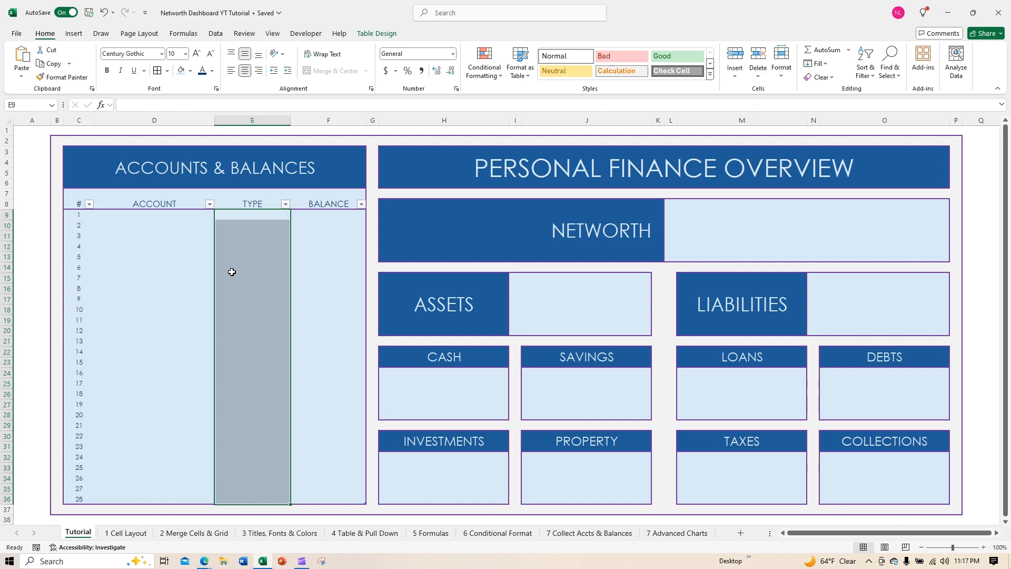
{"action": "left_click", "coordinate": [216, 35]}
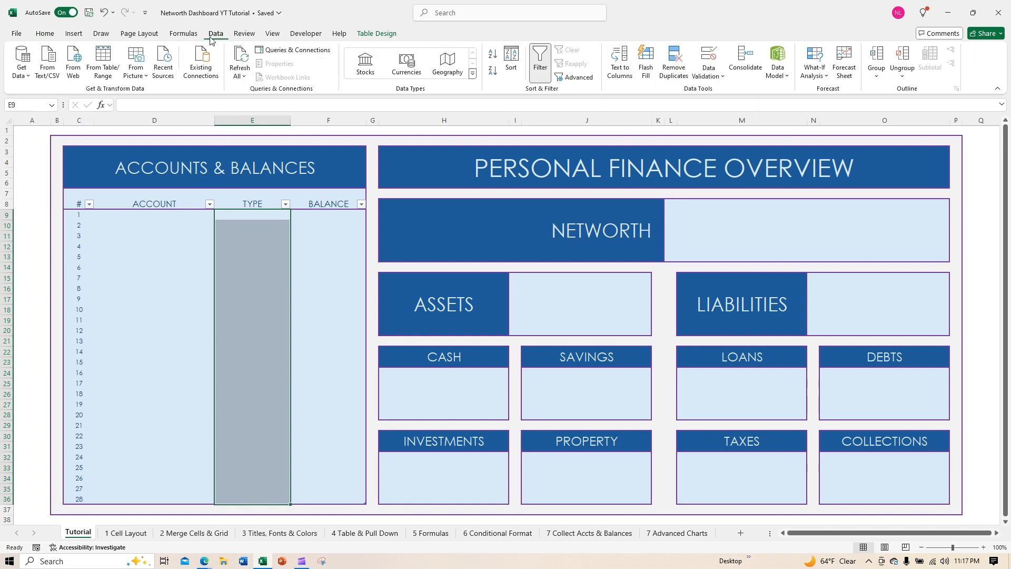
{"action": "left_click", "coordinate": [713, 74]}
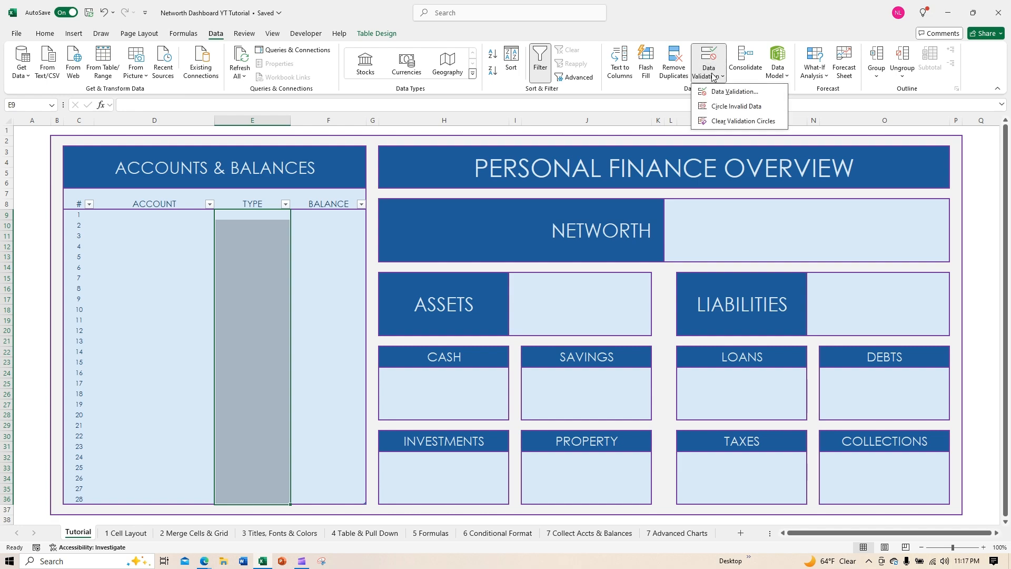
{"action": "left_click", "coordinate": [735, 92]}
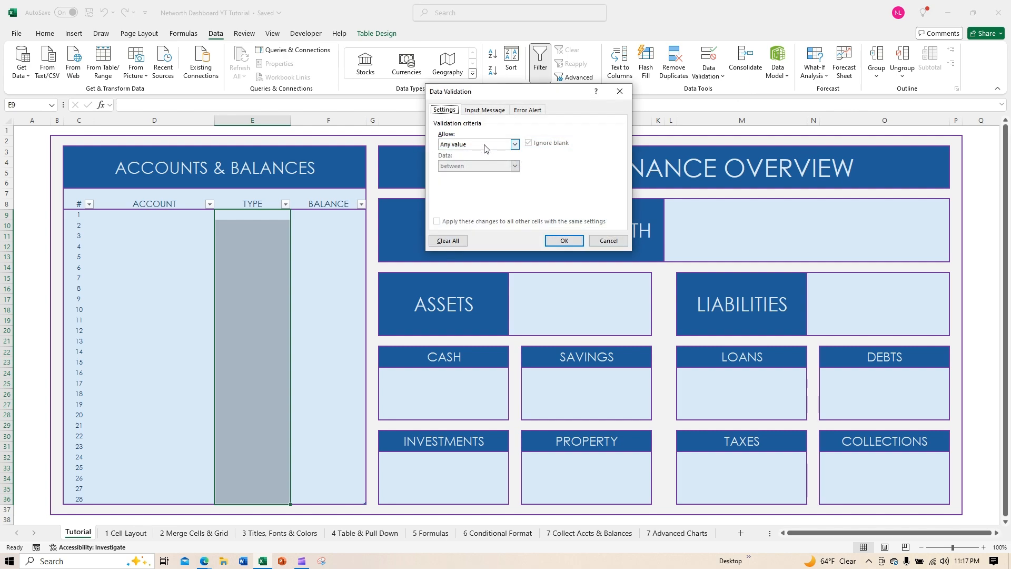
{"action": "left_click", "coordinate": [485, 144]}
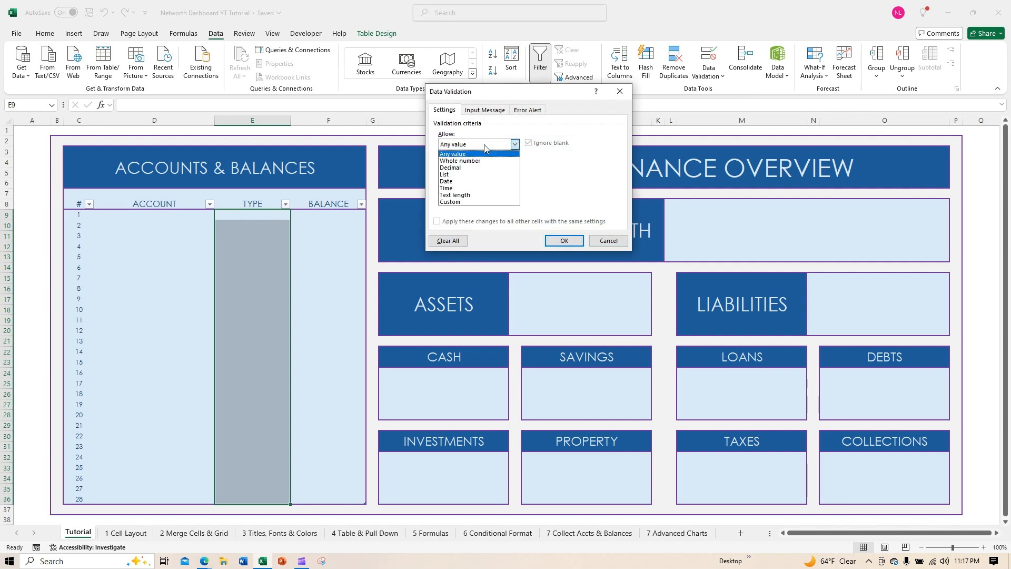
{"action": "left_click", "coordinate": [479, 175]}
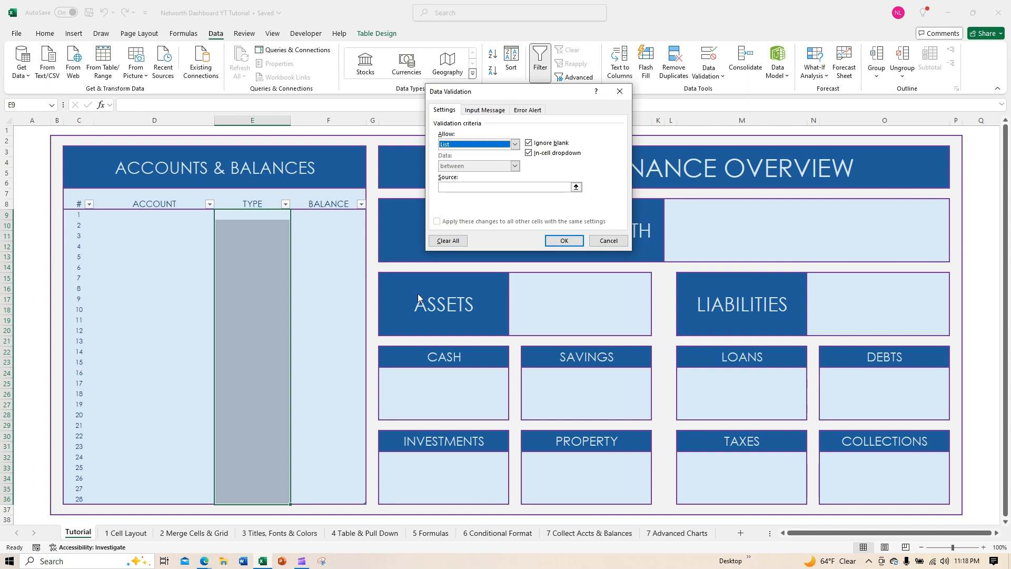
{"action": "left_click", "coordinate": [451, 144]}
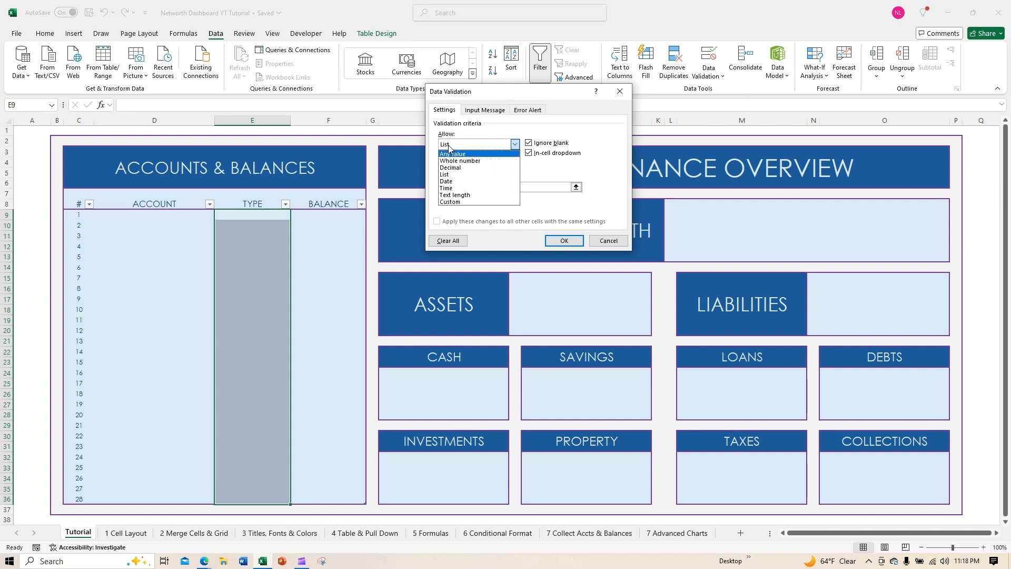
{"action": "left_click", "coordinate": [445, 174]}
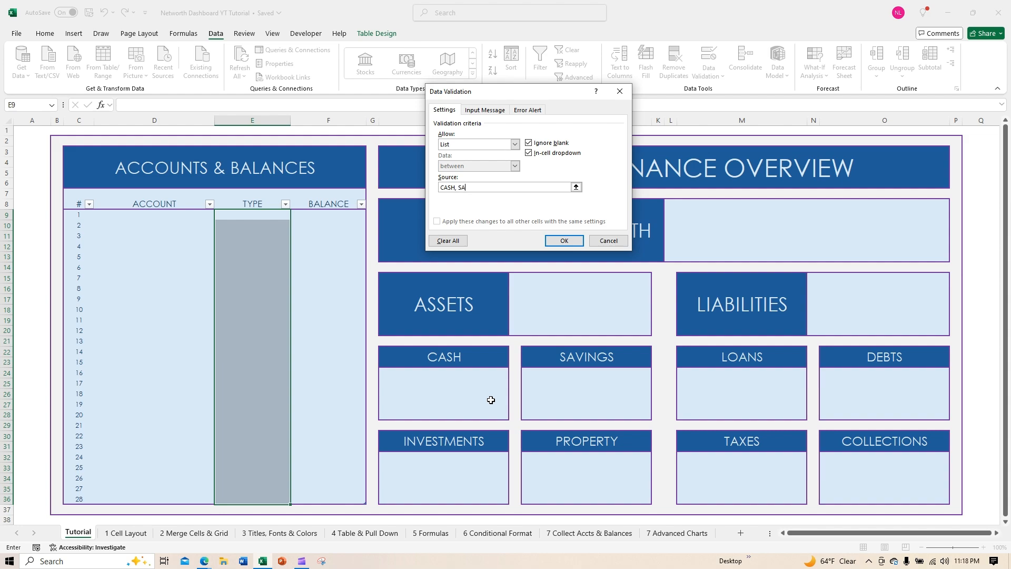
Set the list source to CASH, SAVINGS, INVESTMENTS, PROPERTY, LOANS, DEBTS, TAXES, COLLECTIONS and apply the validation
{"action": "type", "text": "VING"}
{"action": "type", "text": "S, INVE"}
{"action": "type", "text": "STMENTS, PROP"}
{"action": "type", "text": "ERTY, LOANS, "}
{"action": "type", "text": "DEBTS, TAXES, COLLECTIONS"}
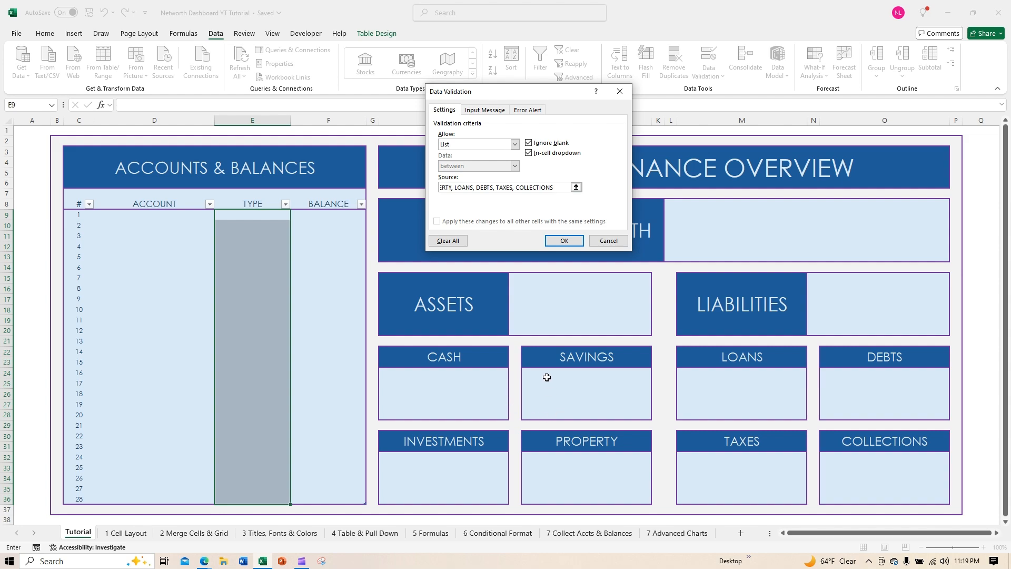
{"action": "left_click", "coordinate": [574, 246]}
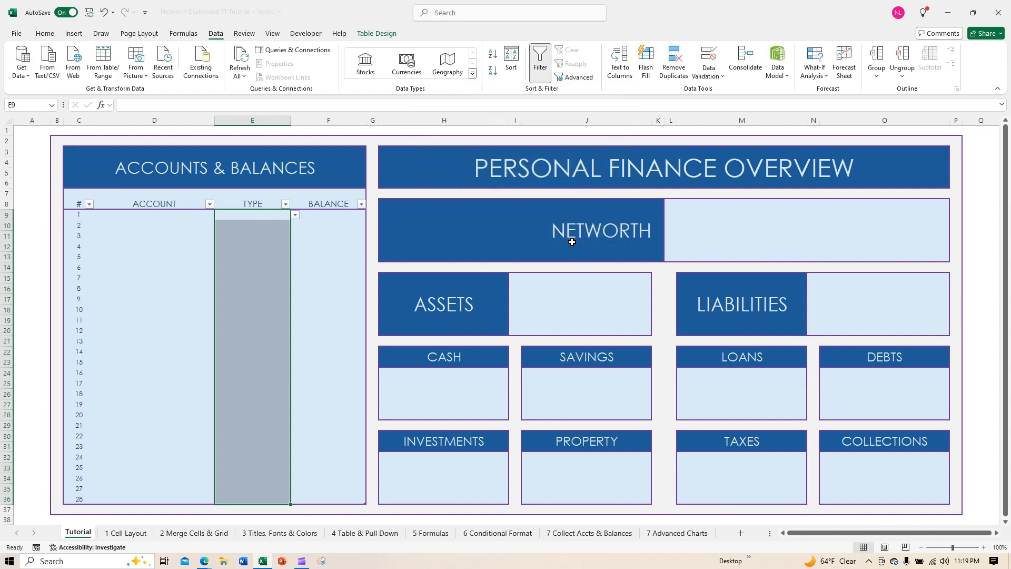
Check the dropdown choices in several cells of the TYPE column, including E9, E19 and E33
{"action": "left_click", "coordinate": [296, 215]}
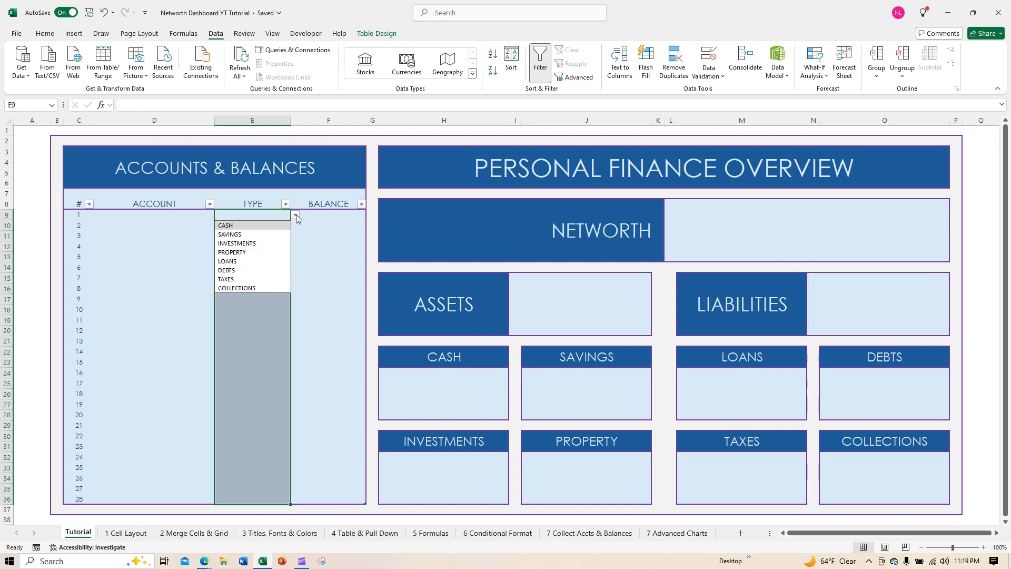
{"action": "left_click", "coordinate": [294, 216]}
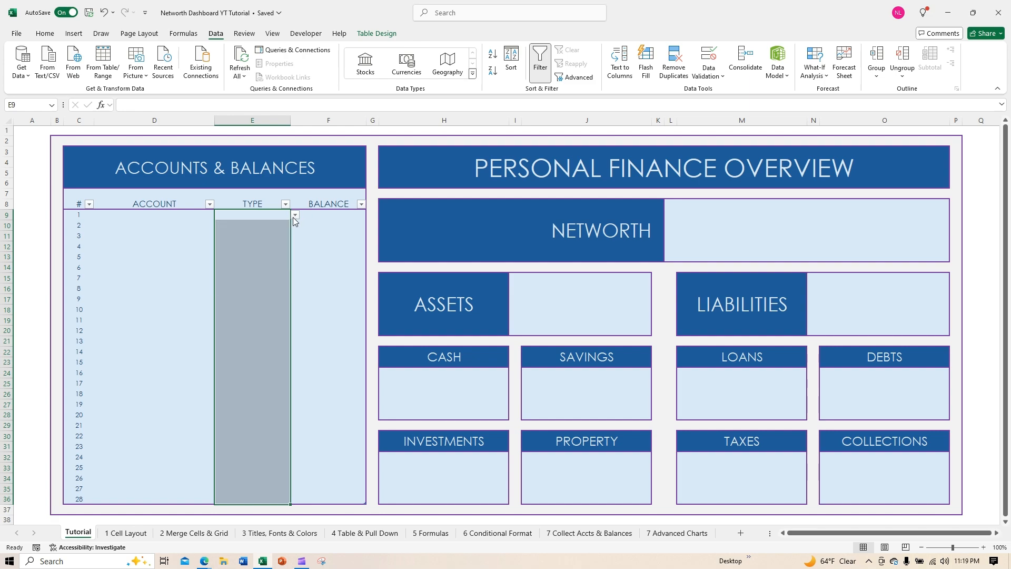
{"action": "left_click", "coordinate": [295, 214]}
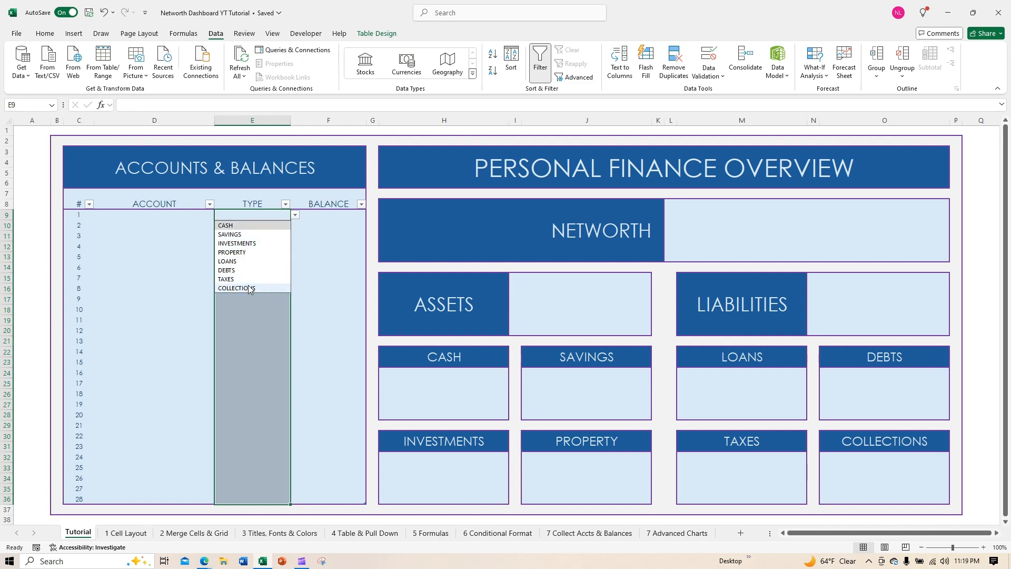
{"action": "left_click", "coordinate": [262, 319]}
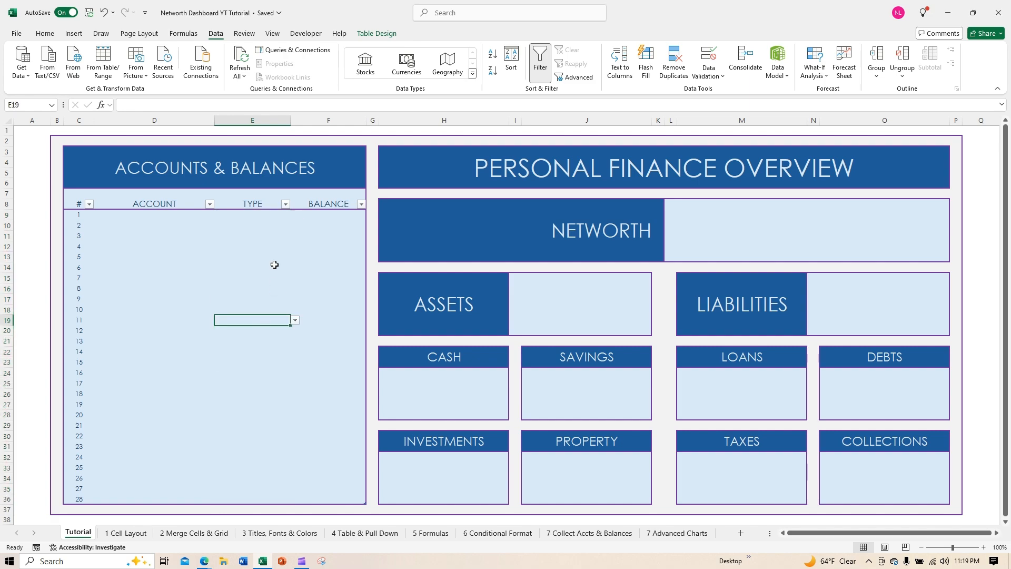
{"action": "left_click", "coordinate": [296, 320]}
{"action": "left_click", "coordinate": [270, 257]}
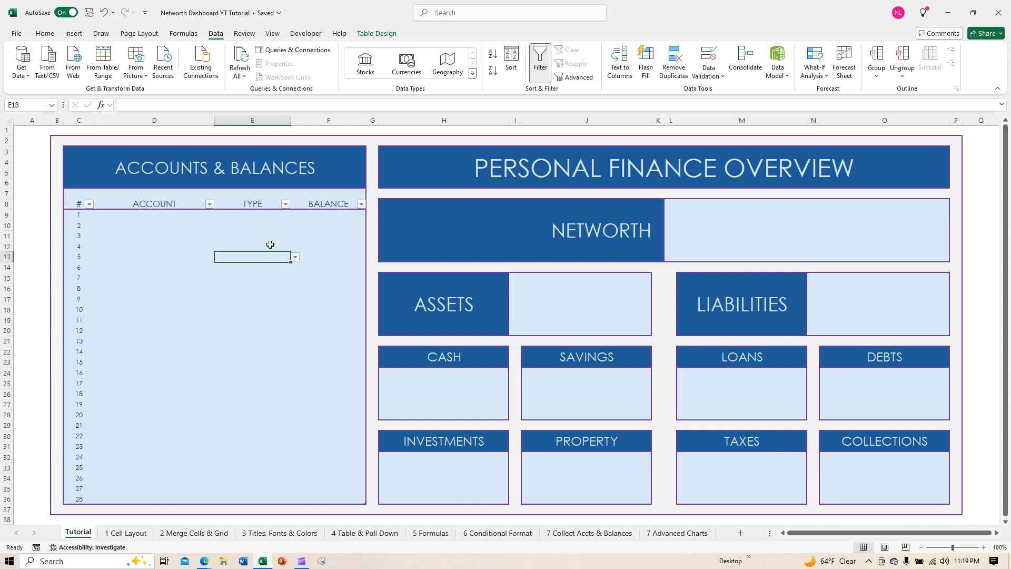
{"action": "left_click", "coordinate": [271, 329]}
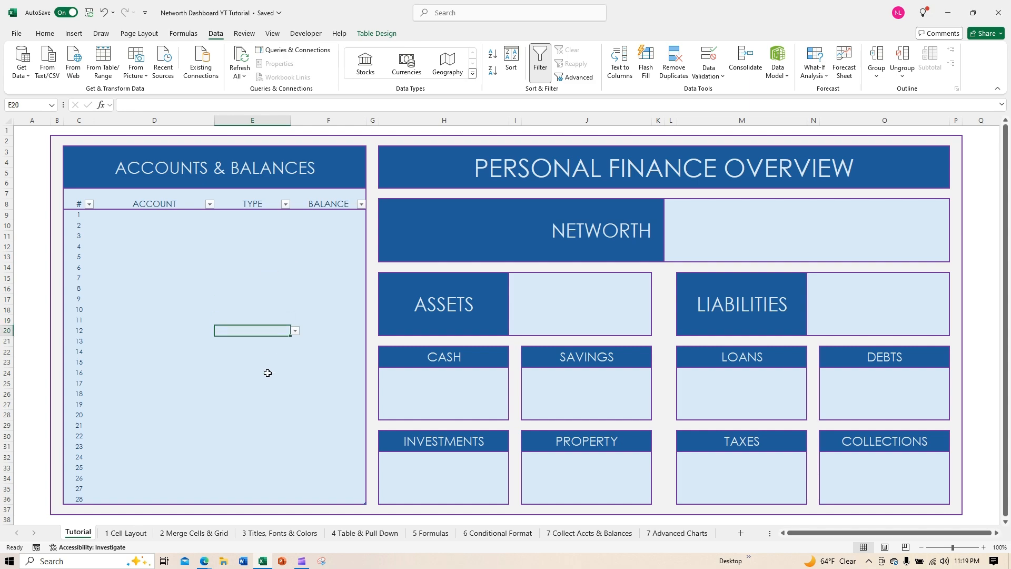
{"action": "left_click", "coordinate": [265, 464]}
{"action": "left_click", "coordinate": [295, 468]}
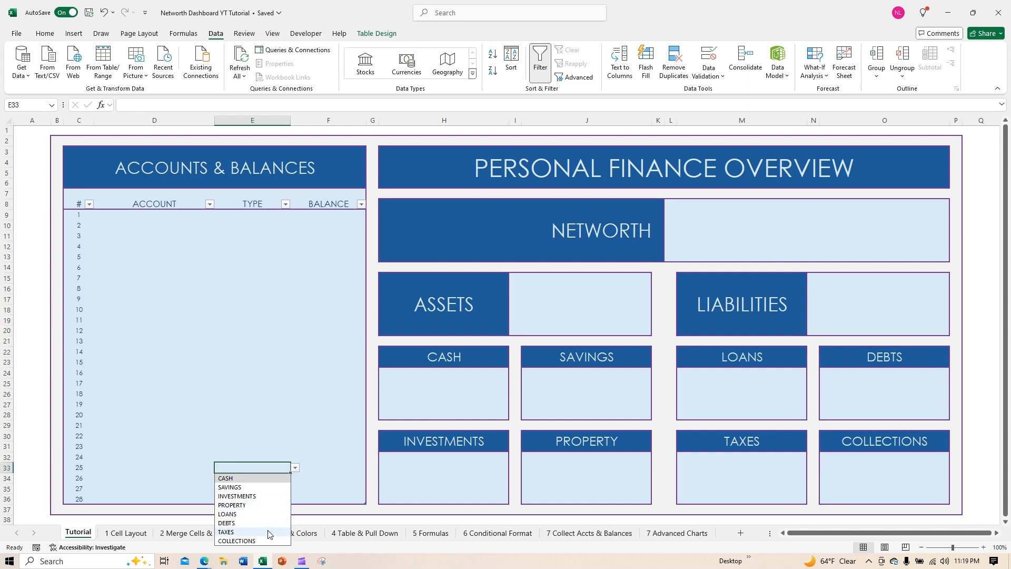
{"action": "left_click", "coordinate": [270, 348]}
Choose CASH in E9, INVESTMENTS in E10 and PROPERTY in E16 from the TYPE dropdowns
{"action": "left_click", "coordinate": [276, 216]}
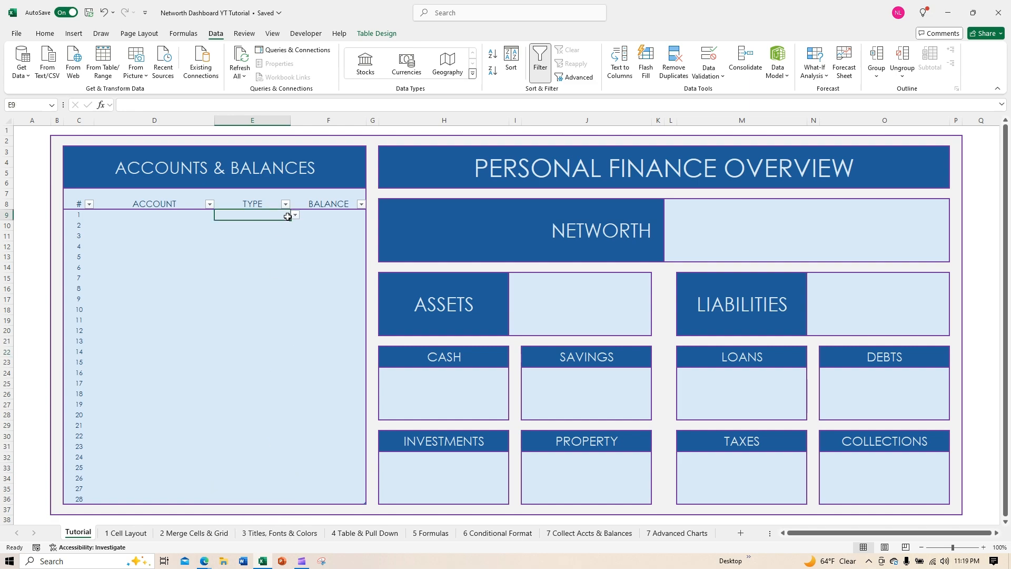
{"action": "left_click", "coordinate": [295, 215]}
{"action": "left_click", "coordinate": [271, 227]}
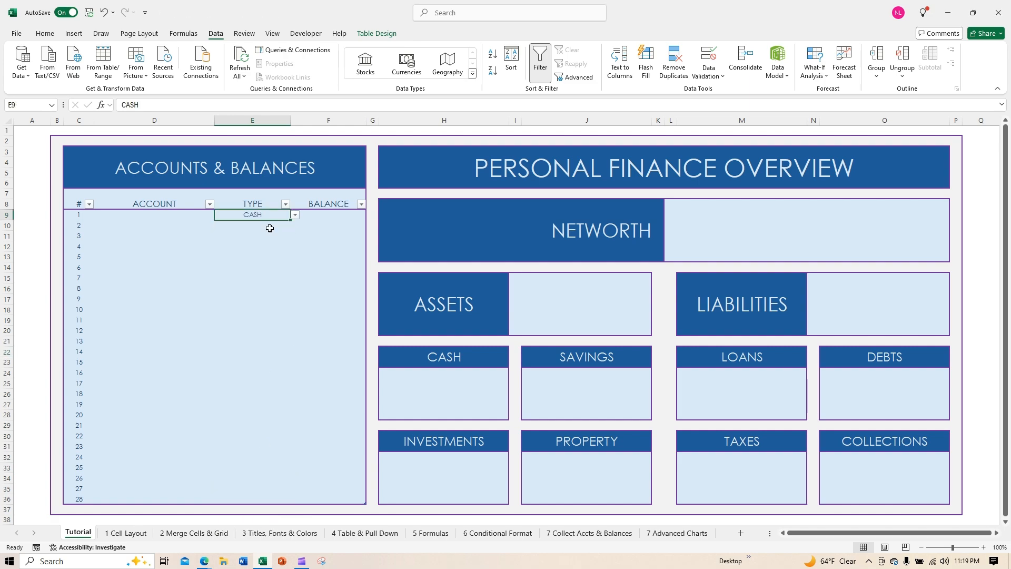
{"action": "left_click", "coordinate": [272, 228]}
{"action": "left_click", "coordinate": [295, 226]}
{"action": "left_click", "coordinate": [274, 252]}
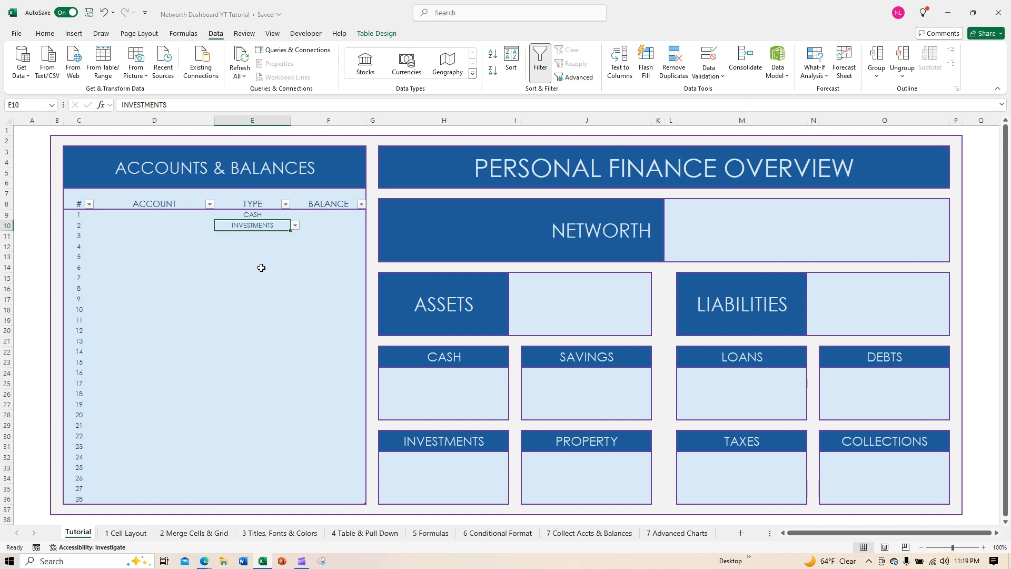
{"action": "left_click", "coordinate": [253, 288]}
{"action": "left_click", "coordinate": [296, 289]}
{"action": "left_click", "coordinate": [269, 326]}
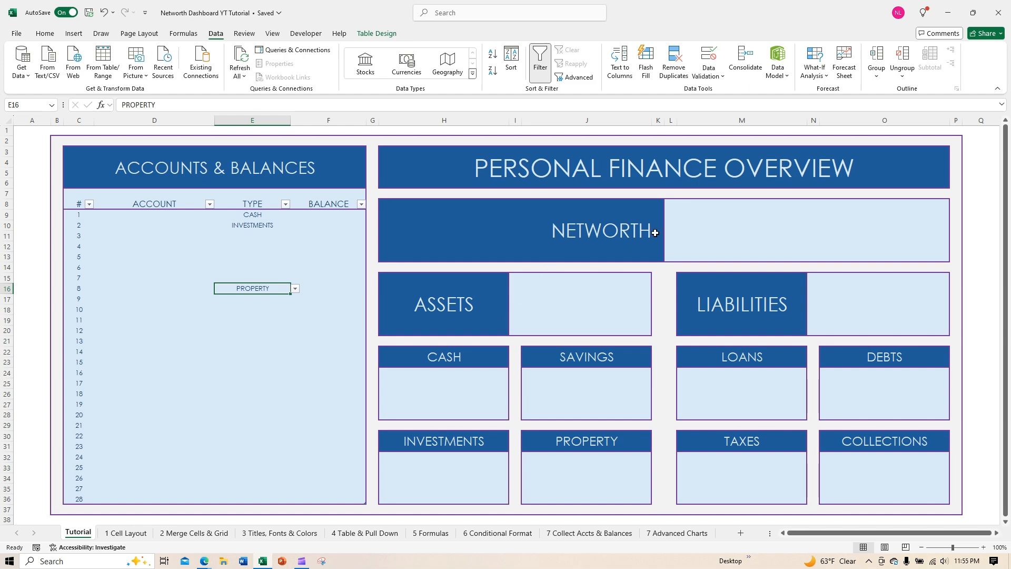
Enter =sum(I15,N15) in the NETWORTH value cell L8 to add the ASSETS and LIABILITIES totals
{"action": "left_click", "coordinate": [751, 235]}
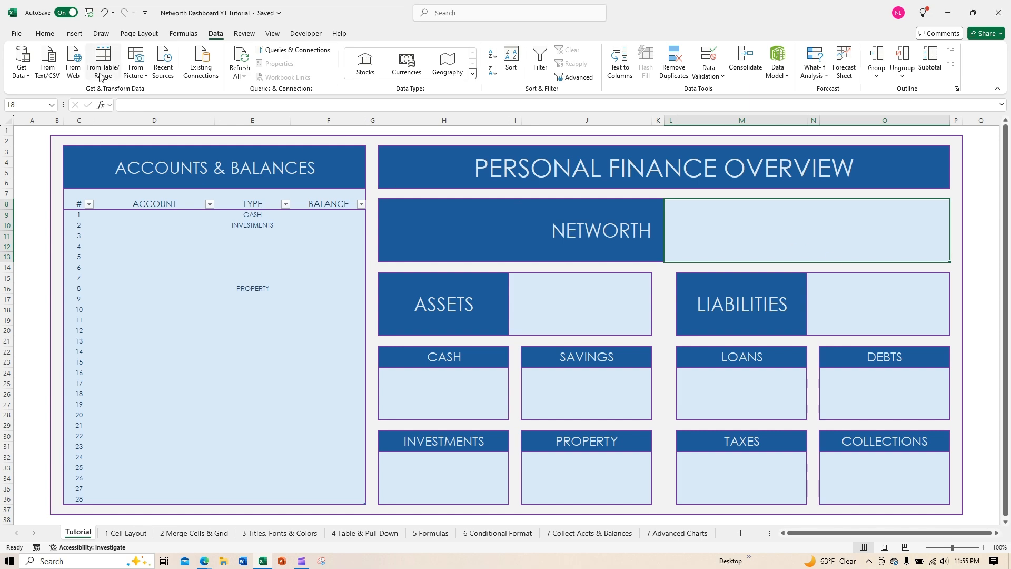
{"action": "left_click", "coordinate": [141, 106]}
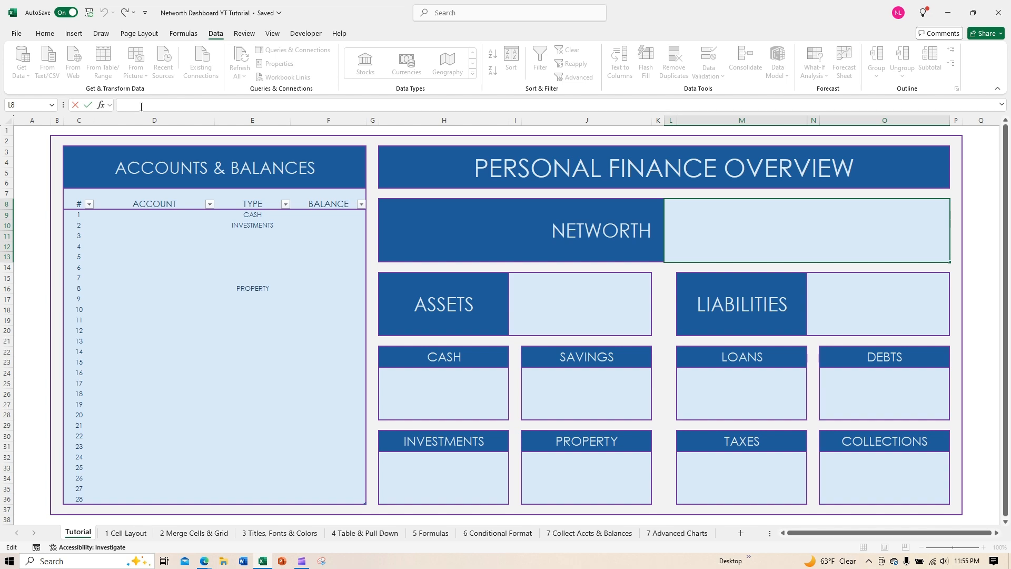
{"action": "type", "text": "=sum"}
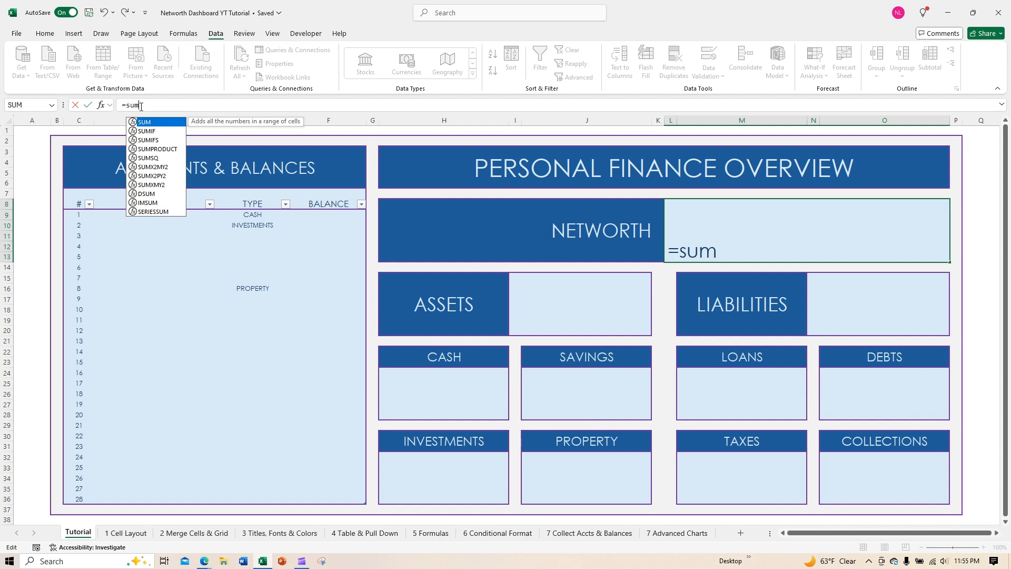
{"action": "type", "text": "("}
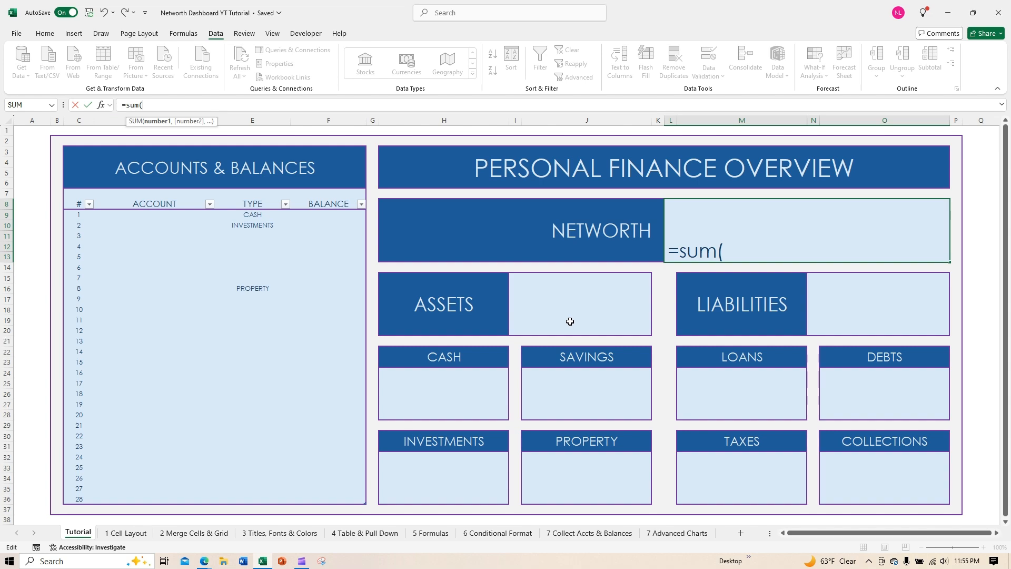
{"action": "left_click", "coordinate": [585, 315]}
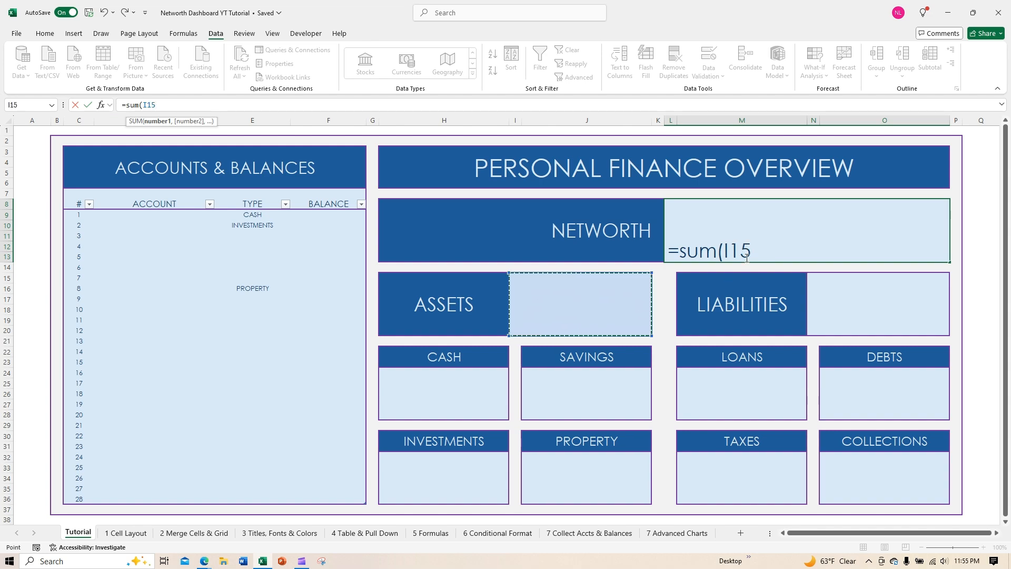
{"action": "type", "text": ","}
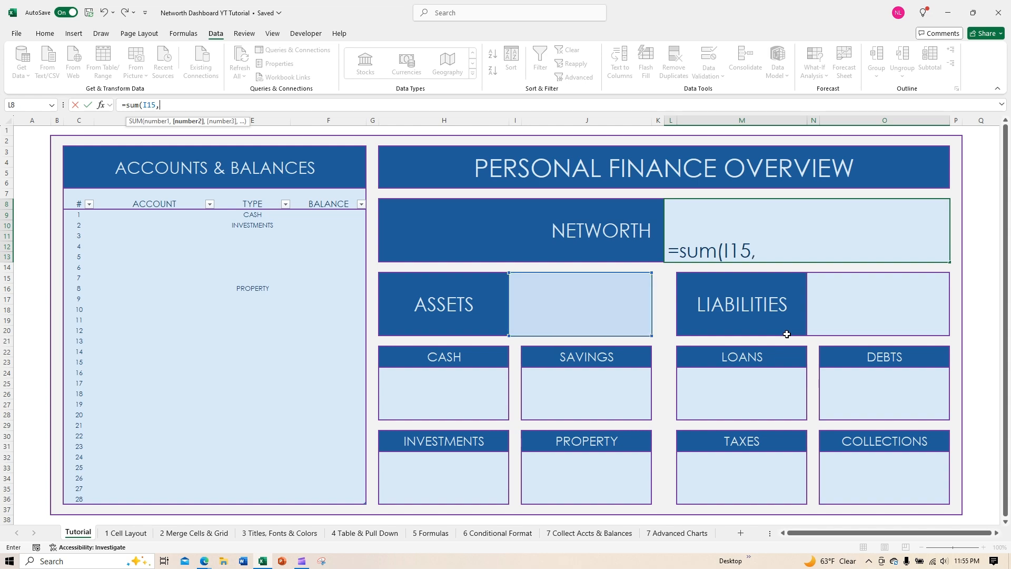
{"action": "left_click", "coordinate": [866, 306]}
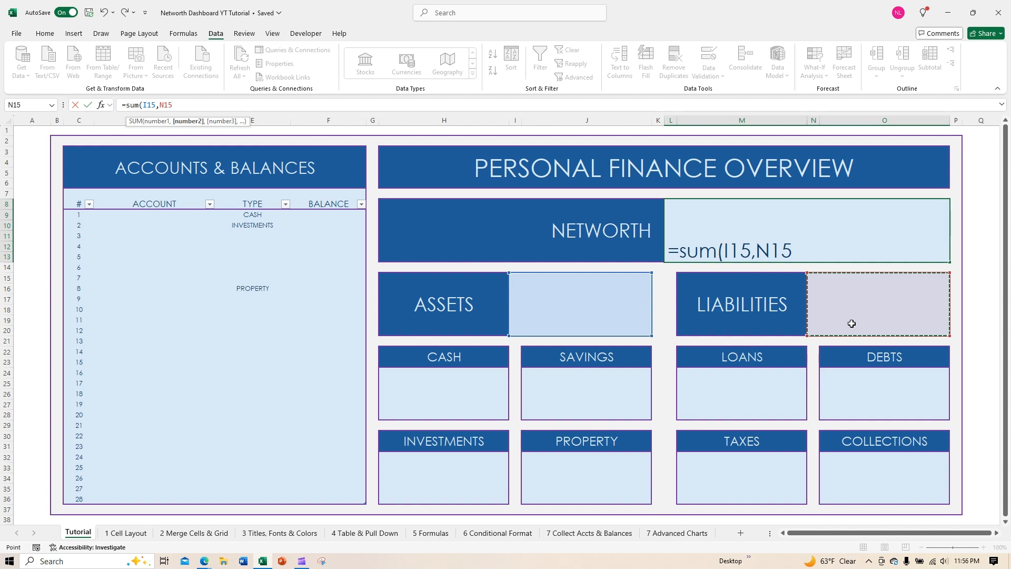
{"action": "type", "text": ")"}
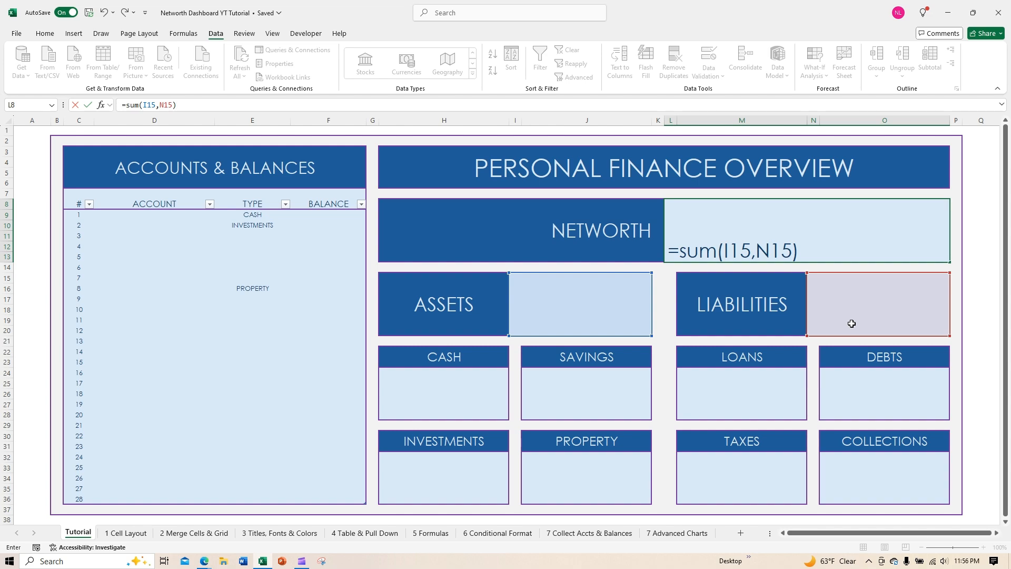
{"action": "key", "text": "Return"}
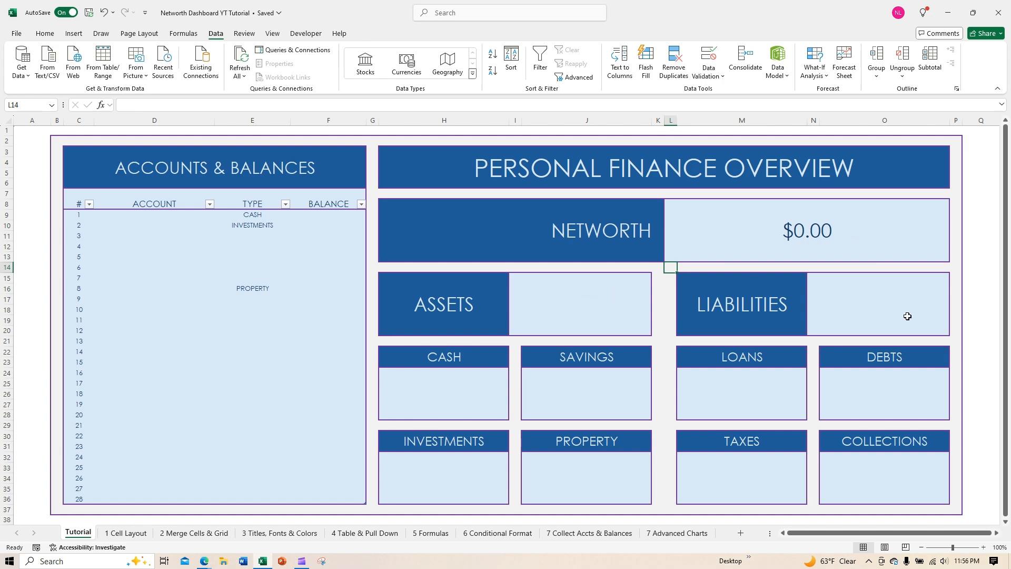
Start a SUM formula in the ASSETS value cell I15
{"action": "left_click", "coordinate": [584, 306]}
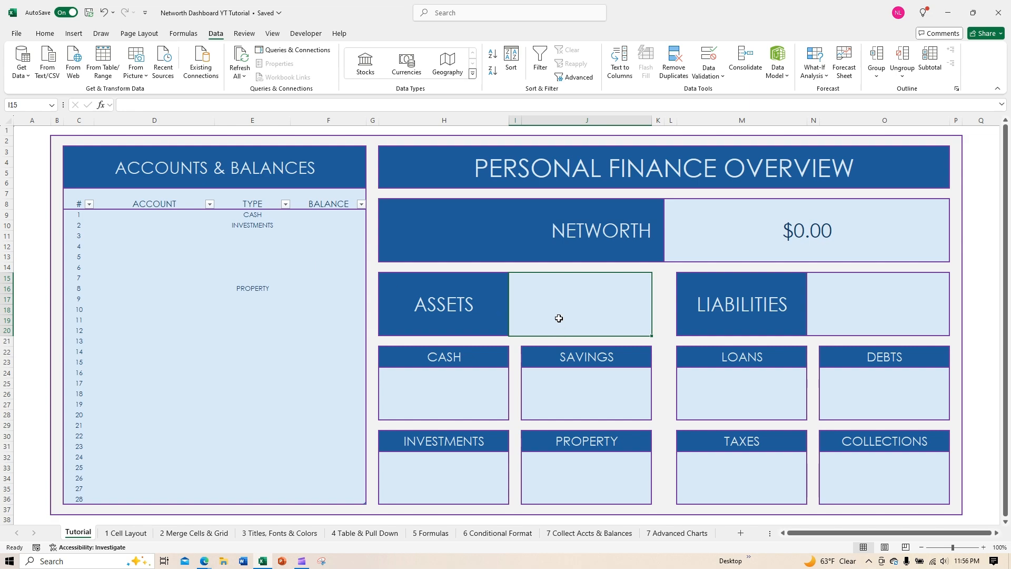
{"action": "type", "text": "="}
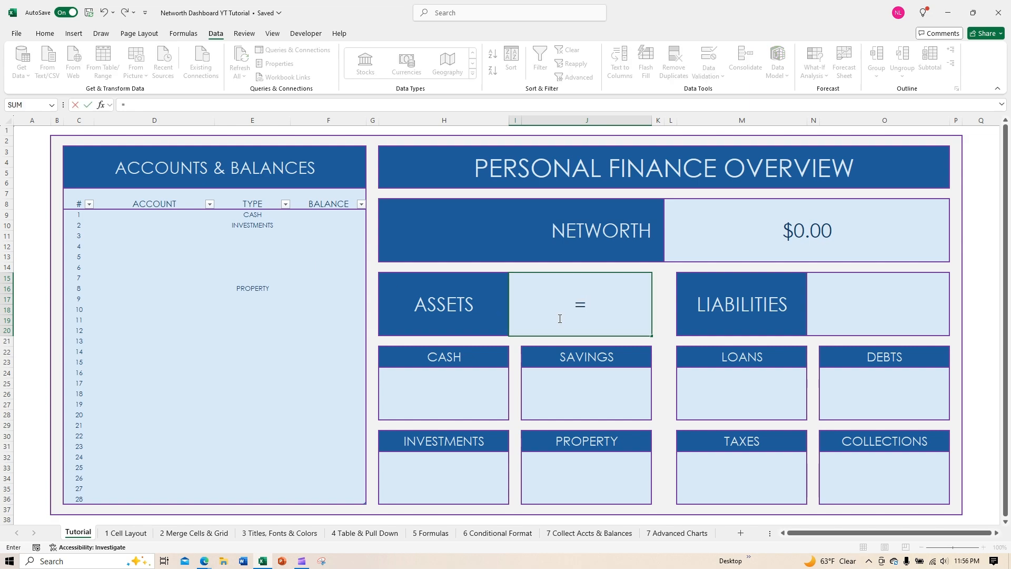
{"action": "type", "text": "sum"}
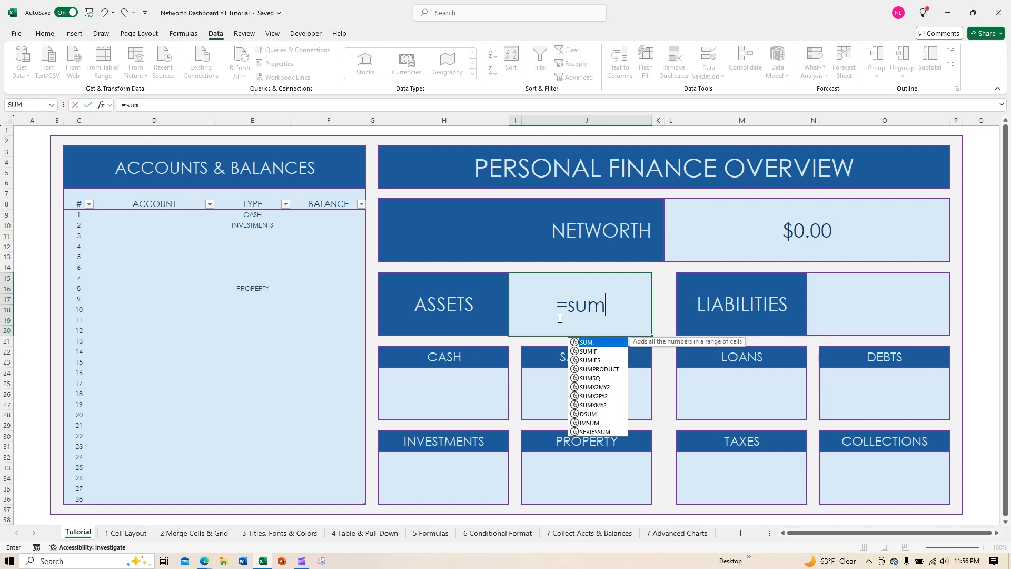
{"action": "type", "text": "("}
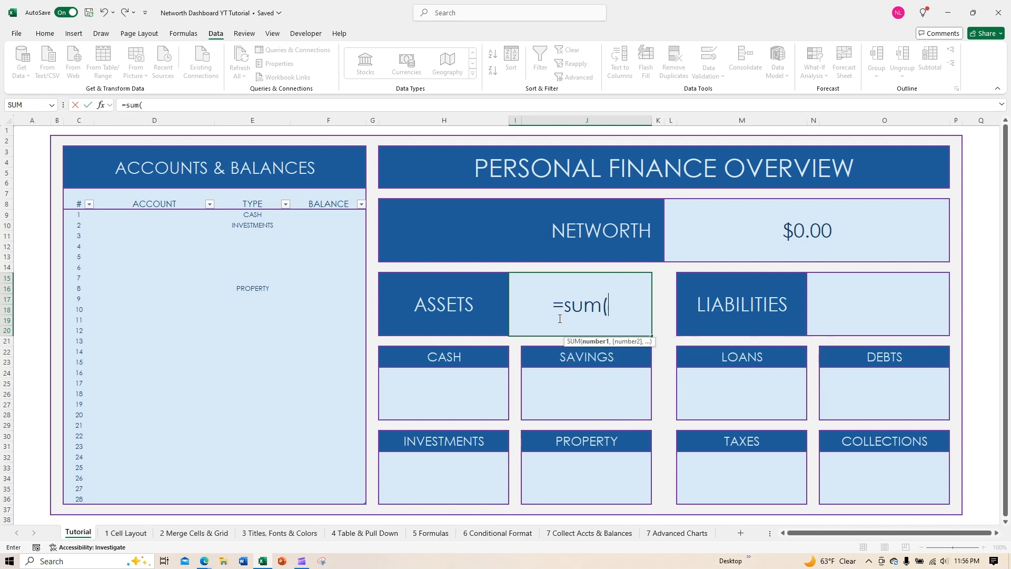
Complete the Assets total as =SUM(H24+J24+H32+J32), adding the Cash, Savings, Investments and Property amounts
{"action": "left_click", "coordinate": [447, 395]}
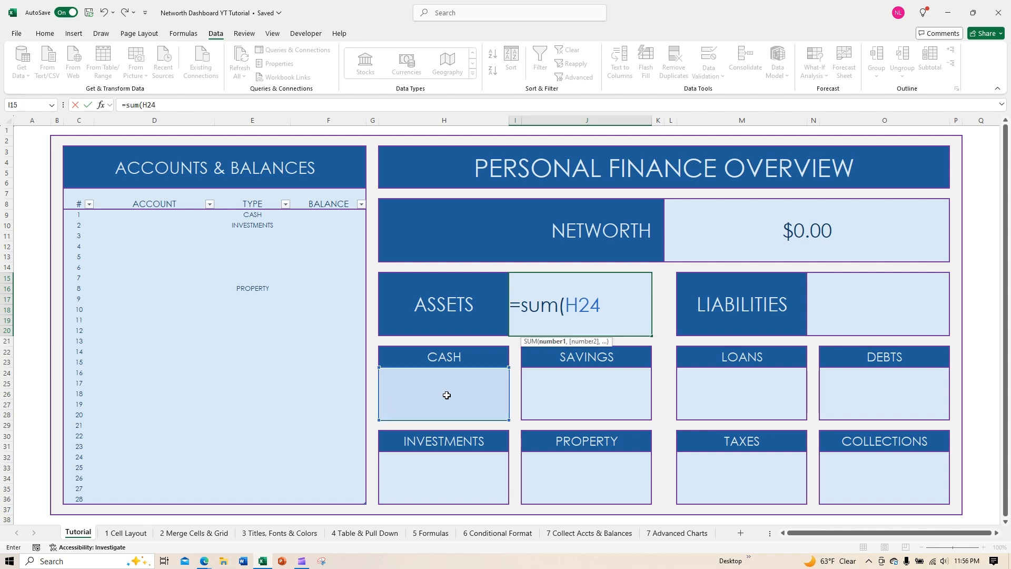
{"action": "type", "text": "+"}
{"action": "left_click", "coordinate": [561, 388]}
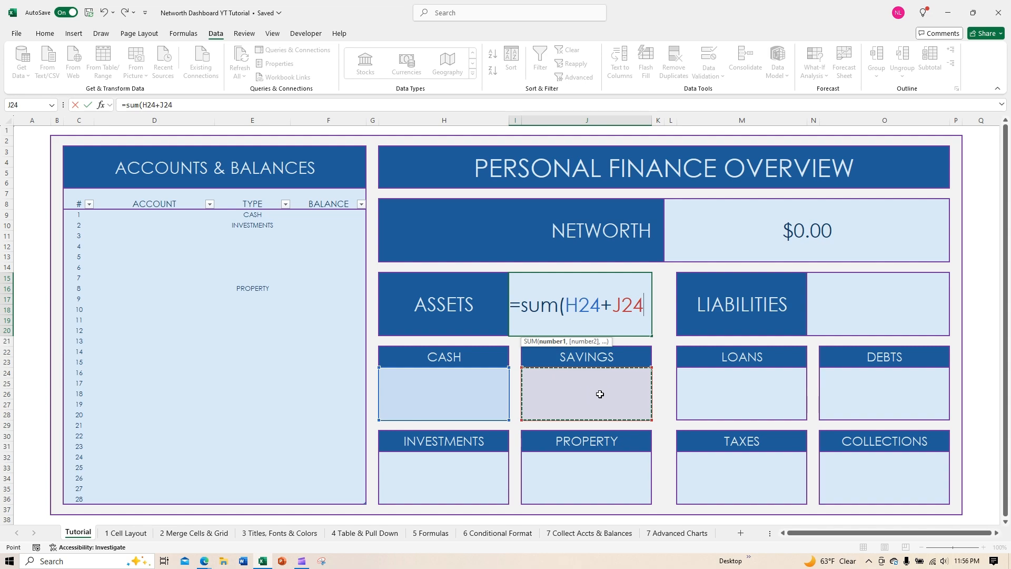
{"action": "type", "text": "+"}
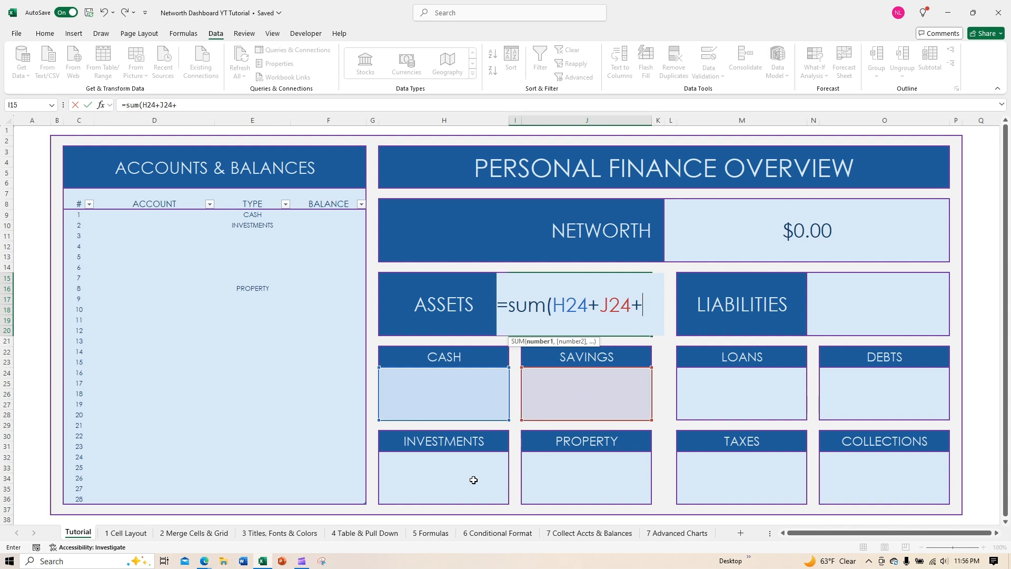
{"action": "left_click", "coordinate": [473, 480]}
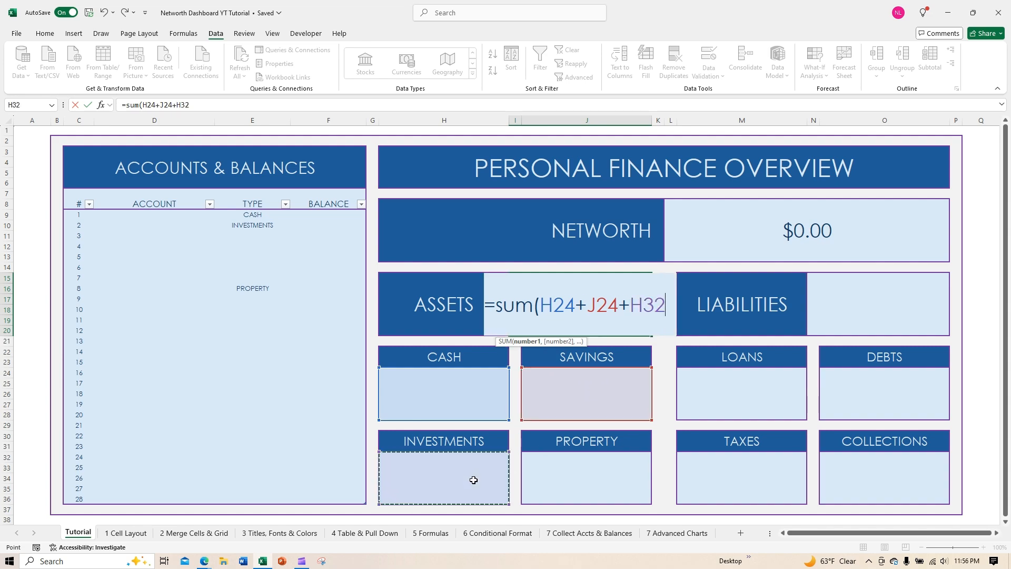
{"action": "type", "text": "+"}
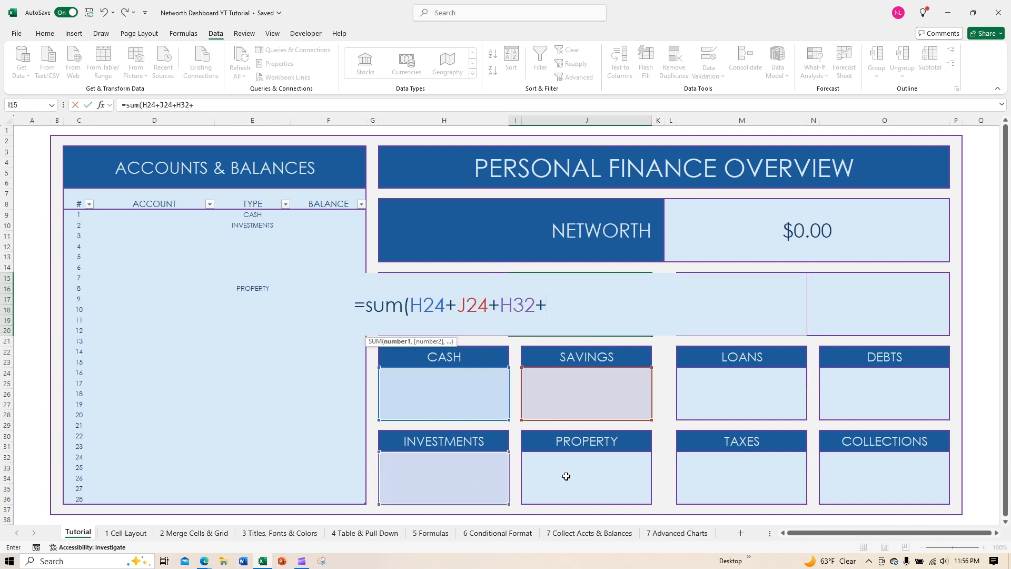
{"action": "left_click", "coordinate": [567, 476]}
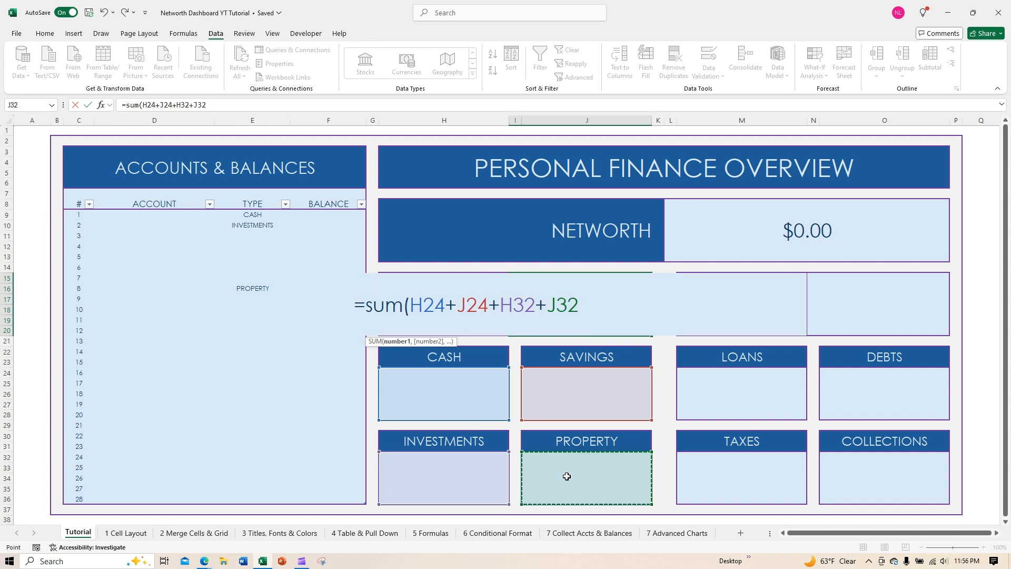
{"action": "type", "text": ")"}
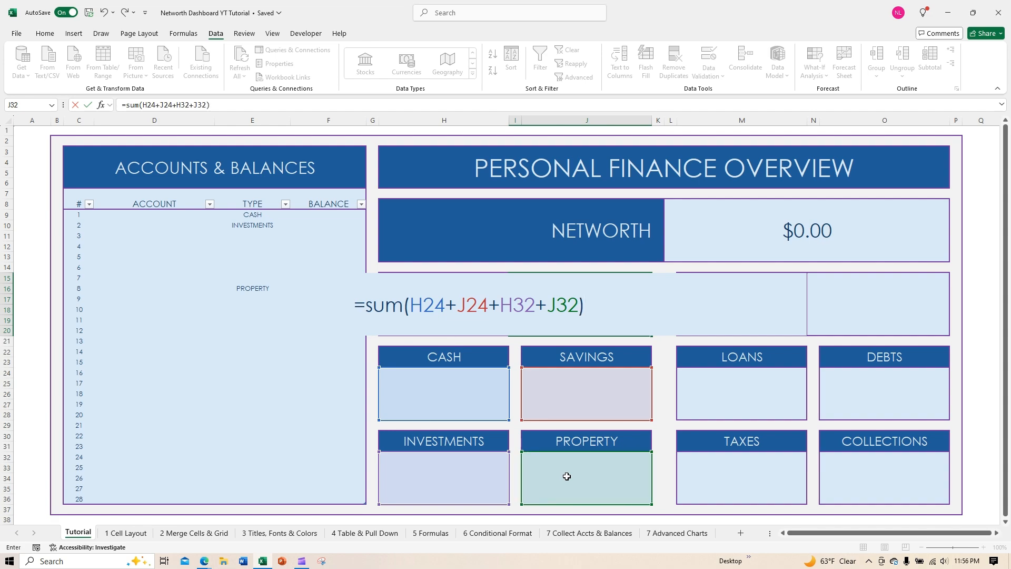
{"action": "key", "text": "Return"}
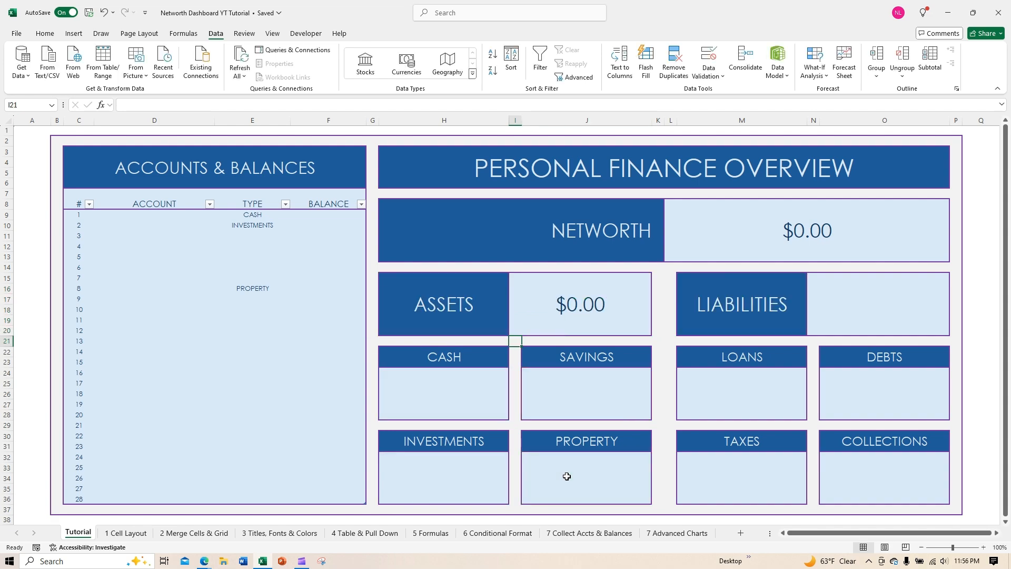
Copy the Assets total formula to the Liabilities amount cell and check which cells the copy references
{"action": "left_click", "coordinate": [614, 304]}
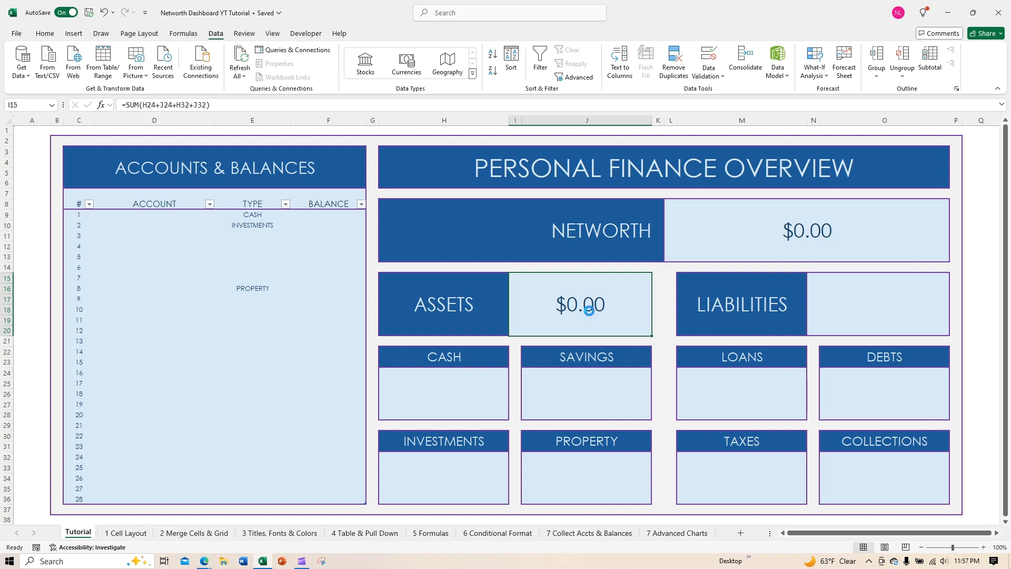
{"action": "key", "text": "ctrl+c"}
{"action": "left_click", "coordinate": [859, 304]}
{"action": "key", "text": "ctrl+v"}
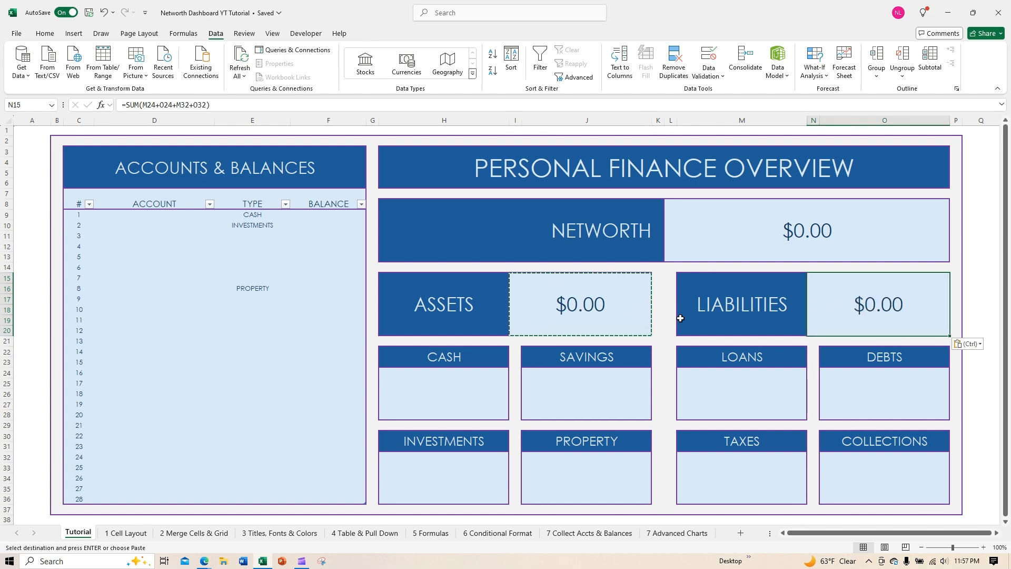
{"action": "key", "text": "Escape"}
{"action": "double_click", "coordinate": [860, 313]}
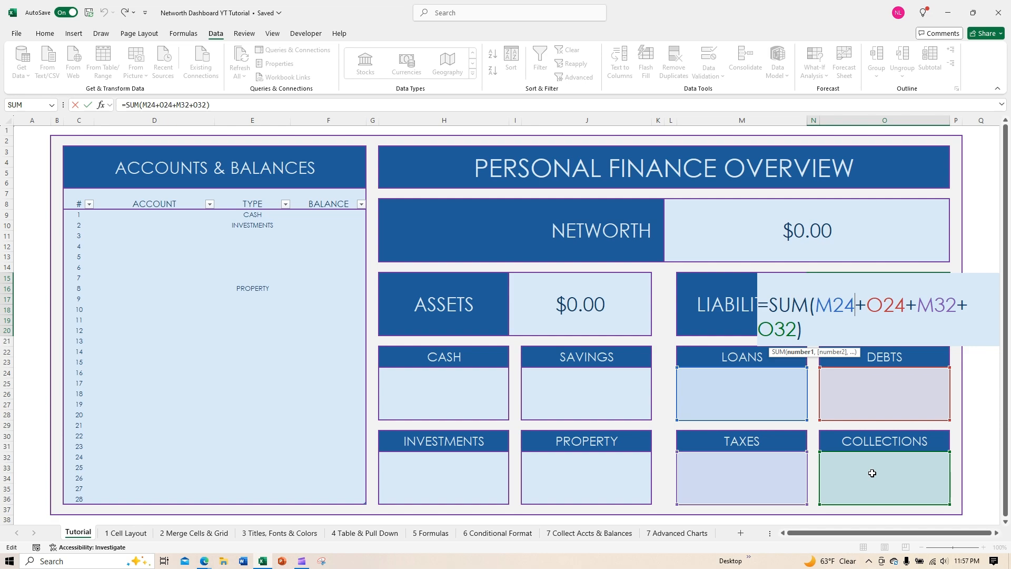
{"action": "key", "text": "Return"}
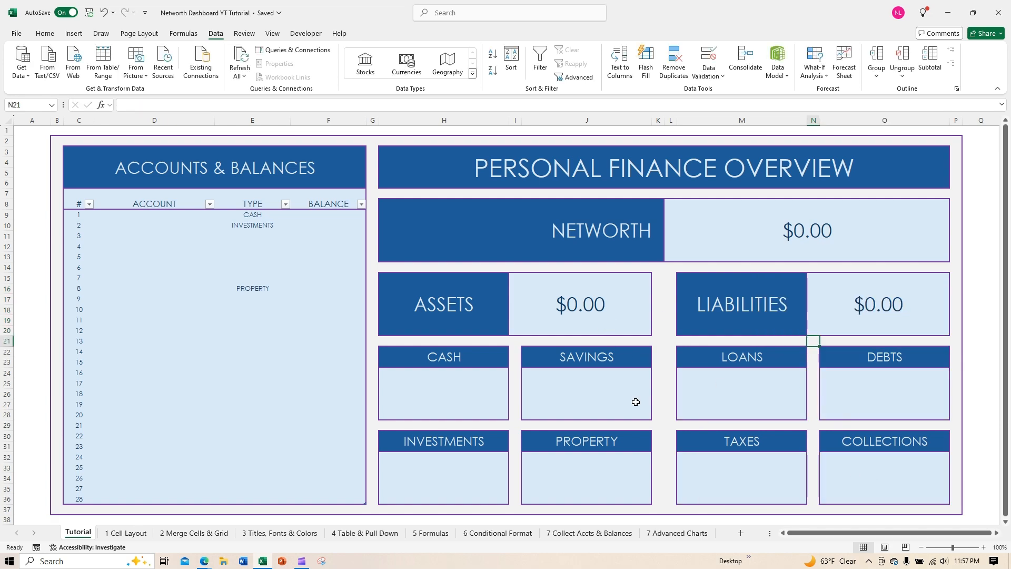
Enter =SUM(IF(Table1[TYPE]=H22,Table1[BALANCE])) in the Cash amount cell to total the balances of matching type
{"action": "left_click", "coordinate": [457, 399]}
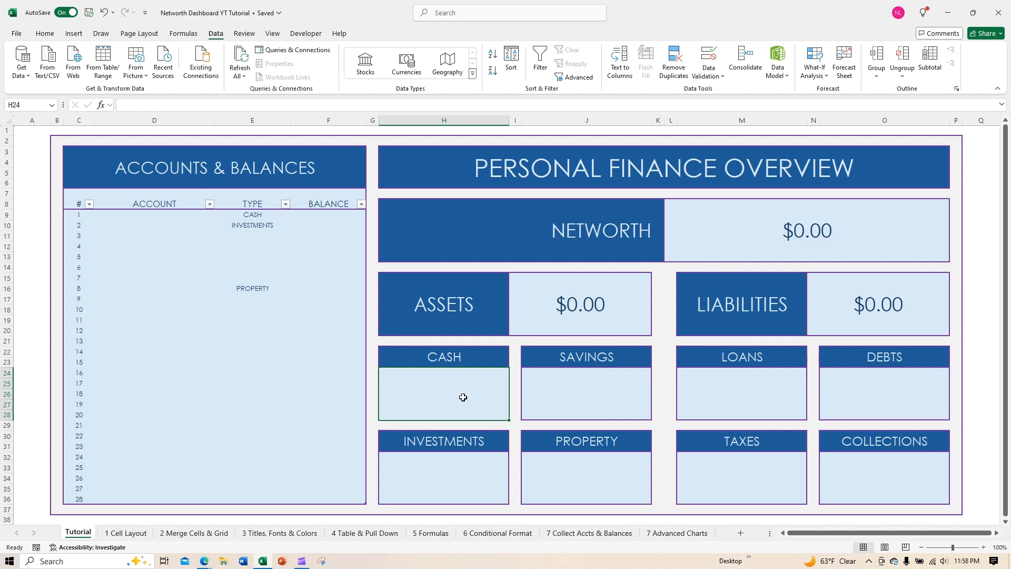
{"action": "type", "text": "=sum"}
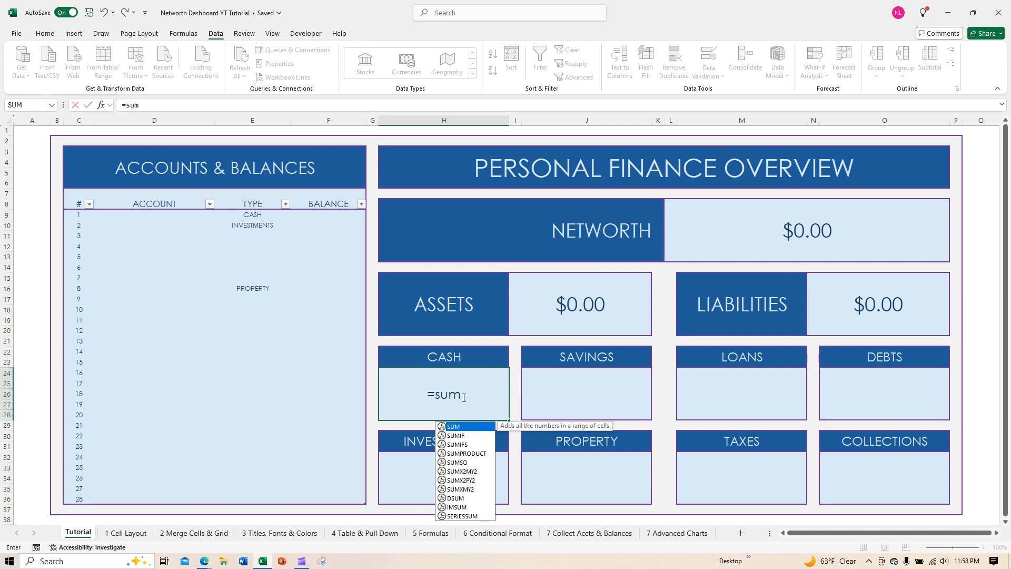
{"action": "type", "text": "("}
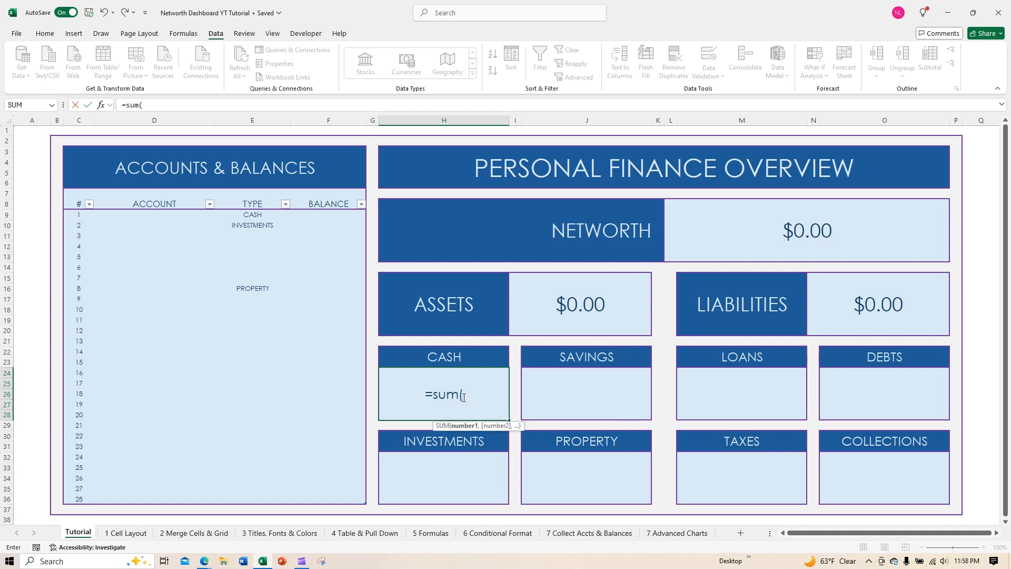
{"action": "type", "text": "if"}
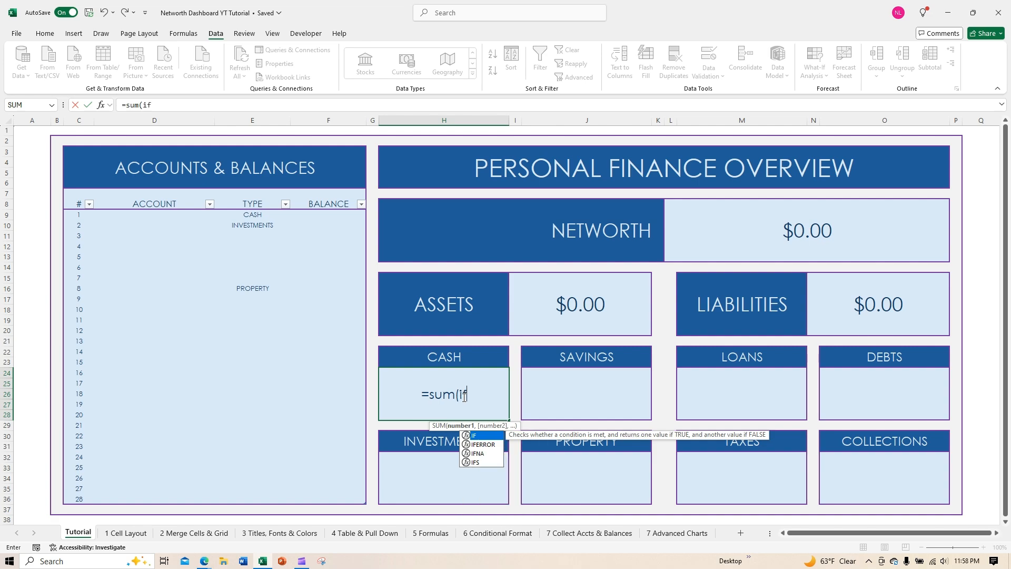
{"action": "type", "text": "("}
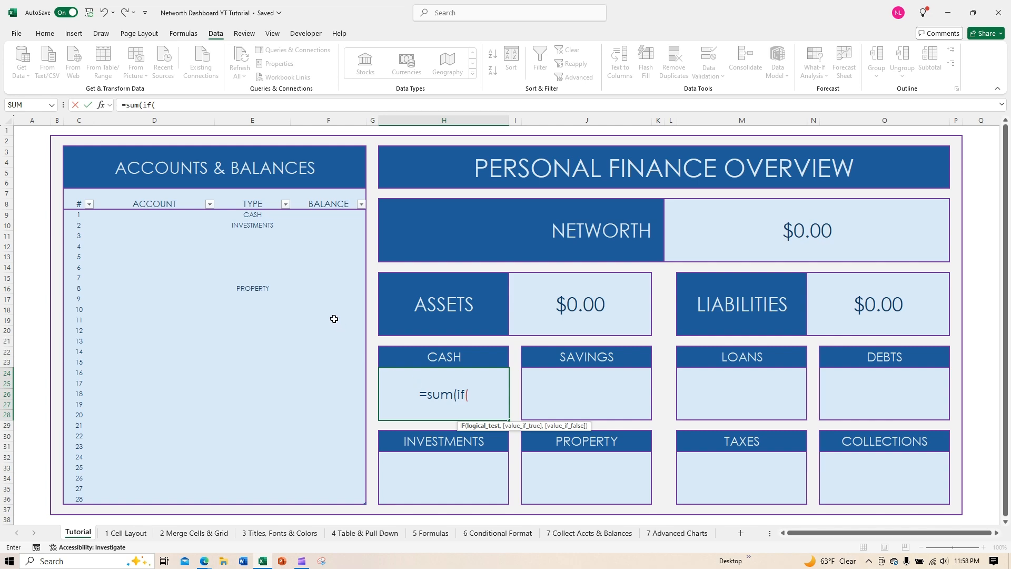
{"action": "left_click_drag", "start_coordinate": [258, 213], "coordinate": [264, 500]}
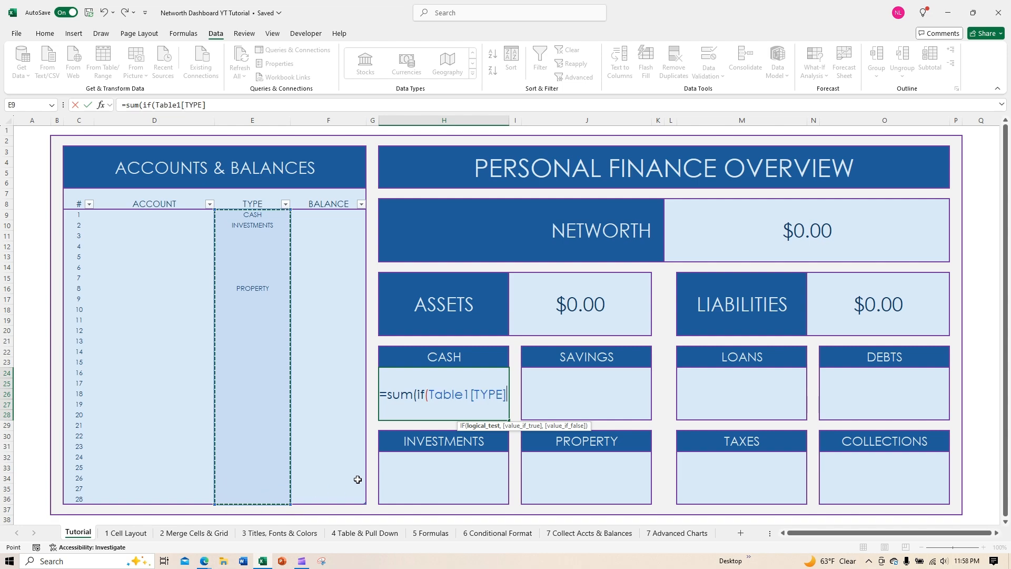
{"action": "type", "text": "="}
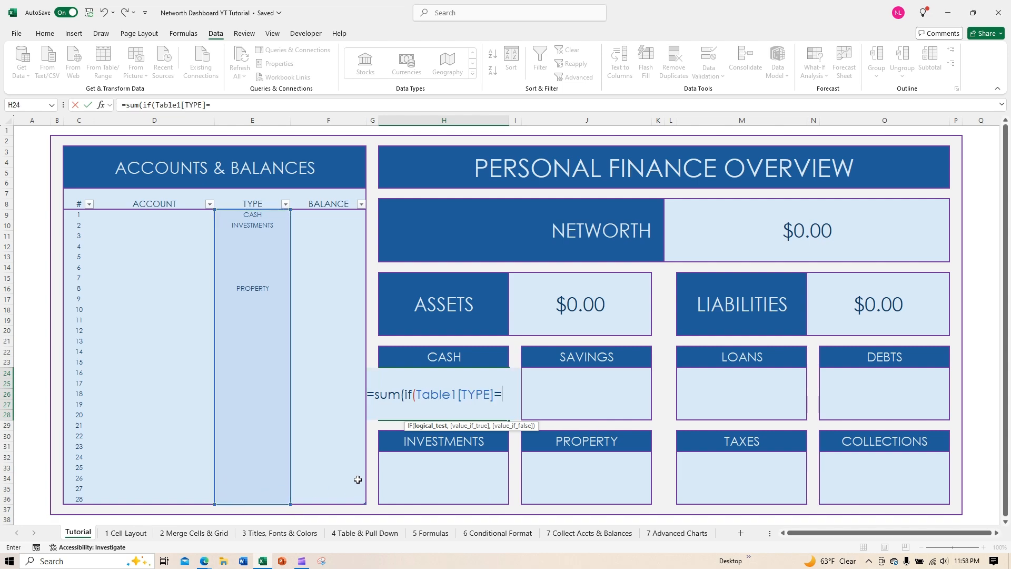
{"action": "left_click", "coordinate": [431, 358]}
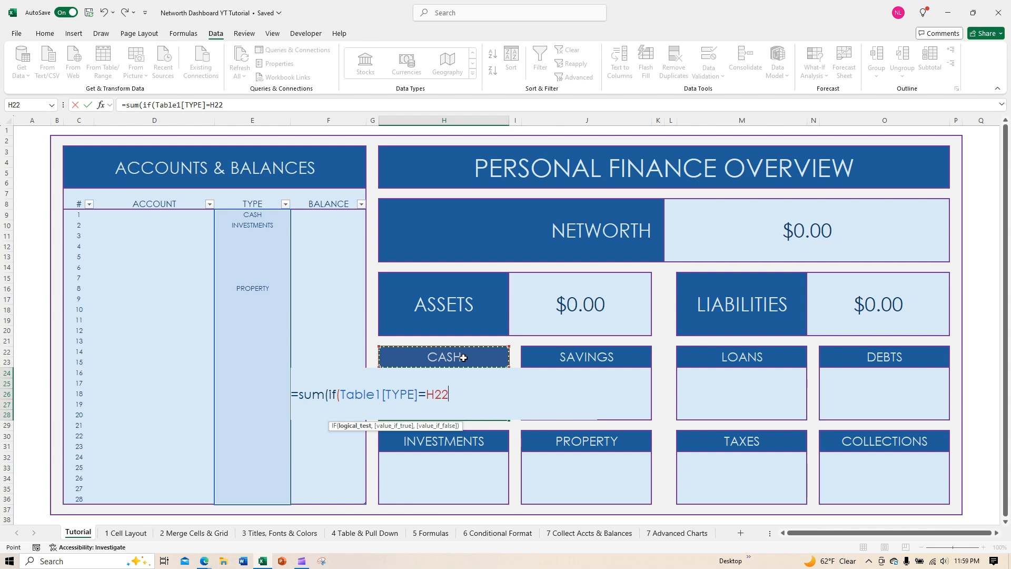
{"action": "type", "text": ","}
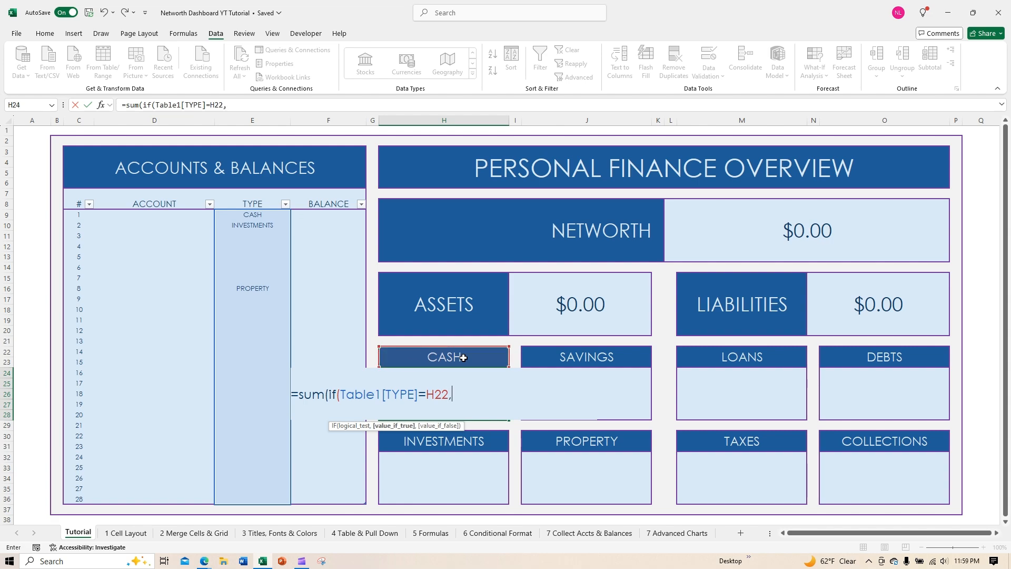
{"action": "left_click_drag", "start_coordinate": [337, 214], "coordinate": [316, 494]}
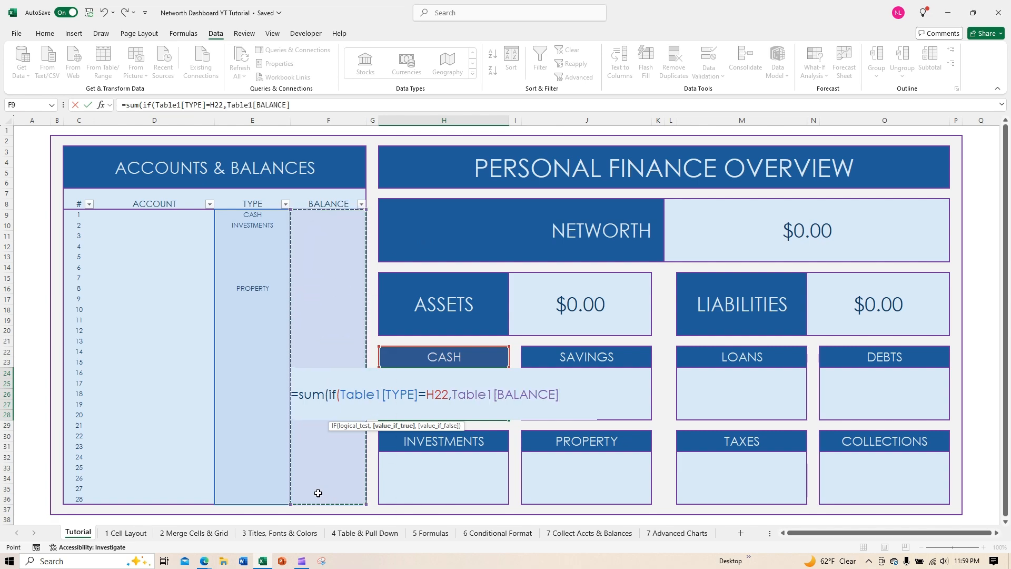
{"action": "type", "text": ")"}
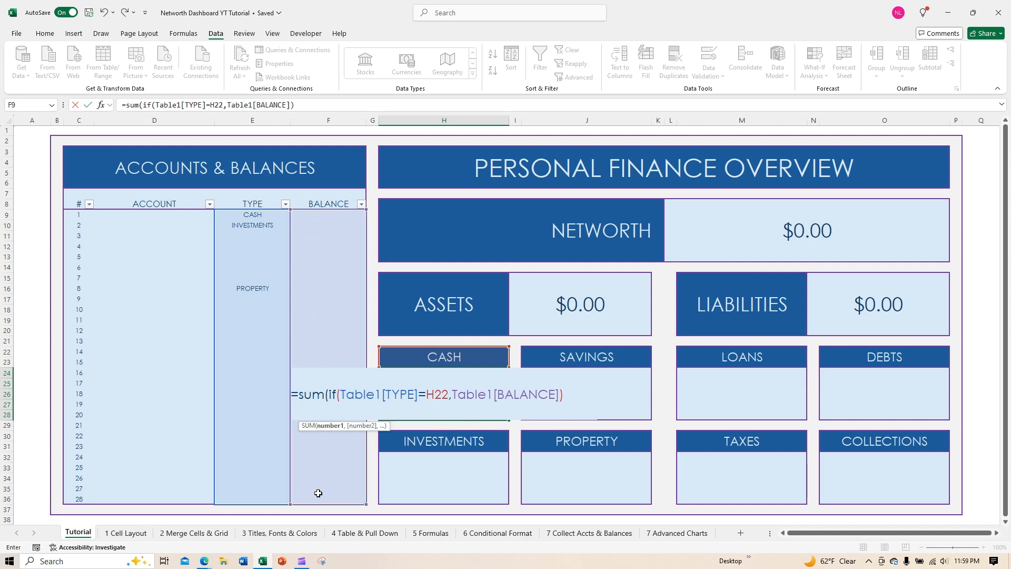
{"action": "type", "text": ")"}
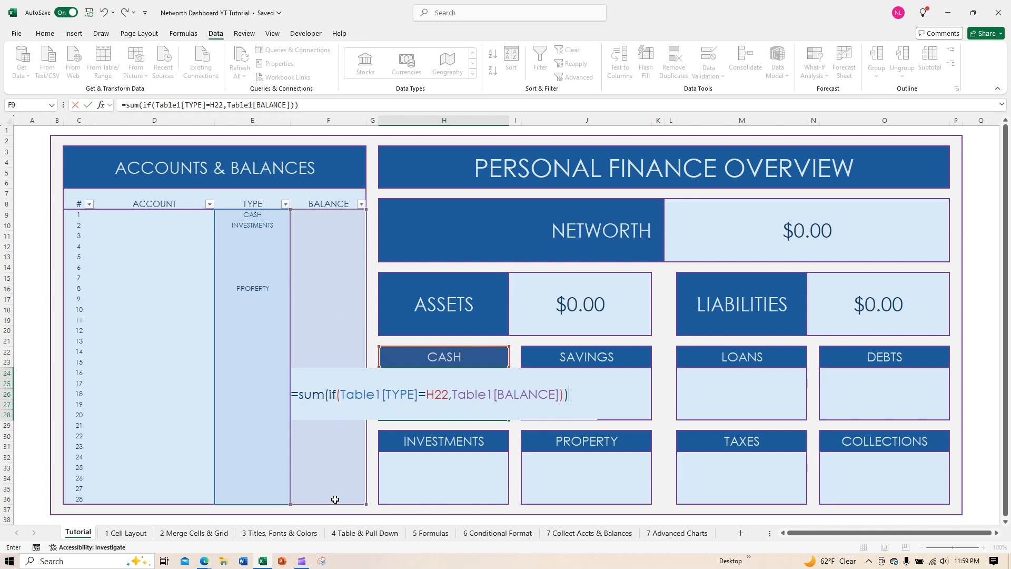
{"action": "key", "text": "Return"}
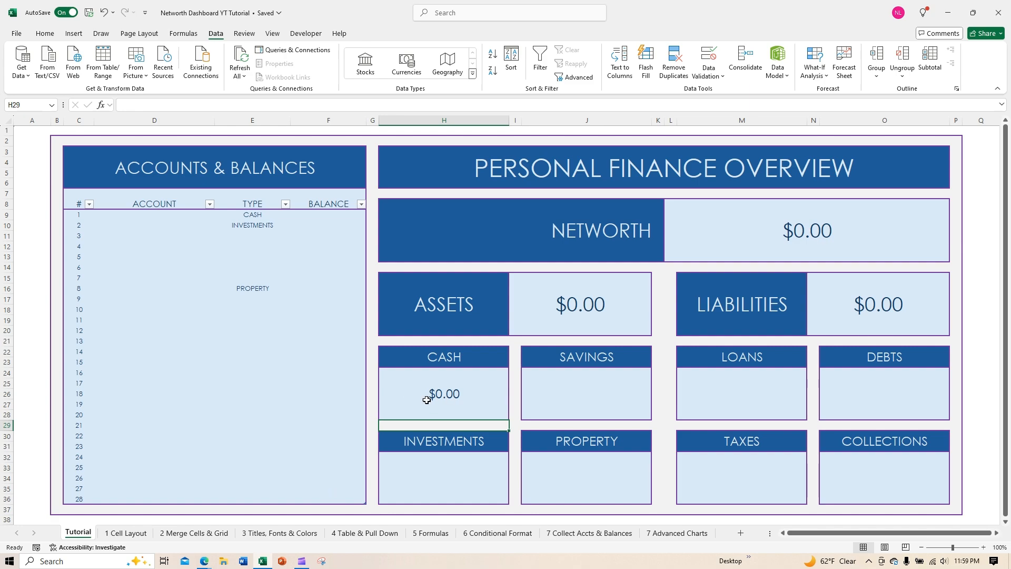
Enter a balance of 8000 for the CASH account in row 1 of the accounts table
{"action": "left_click", "coordinate": [335, 216]}
{"action": "type", "text": "8,000"}
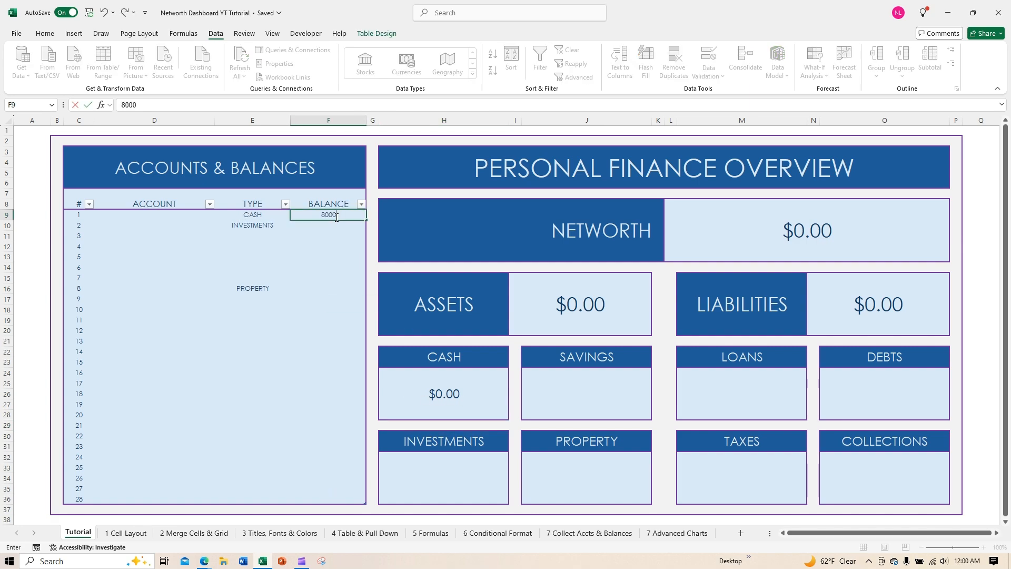
{"action": "key", "text": "Return"}
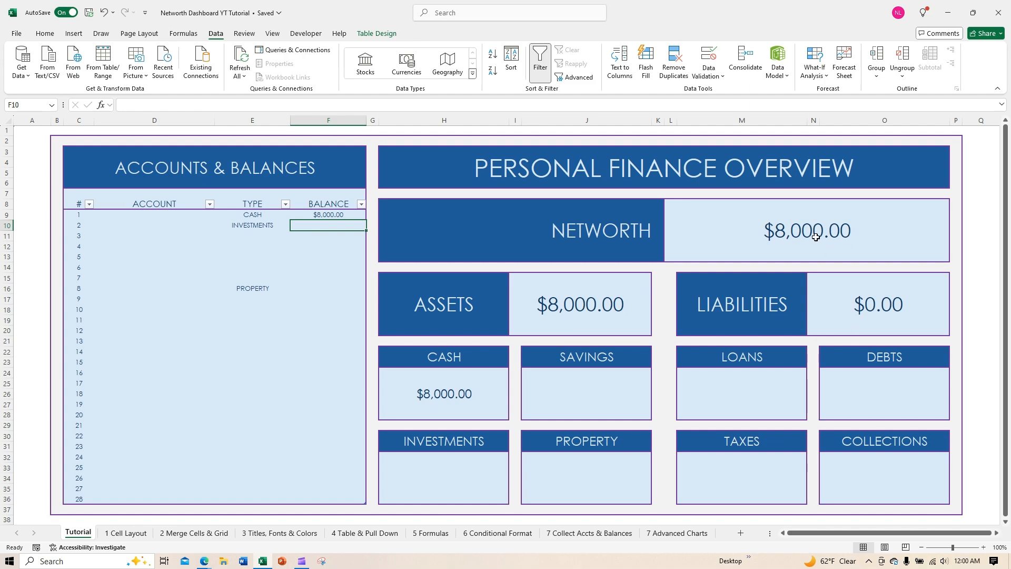
Copy the Cash formula to the Savings amount cell and check which cells the copy references
{"action": "left_click", "coordinate": [449, 401]}
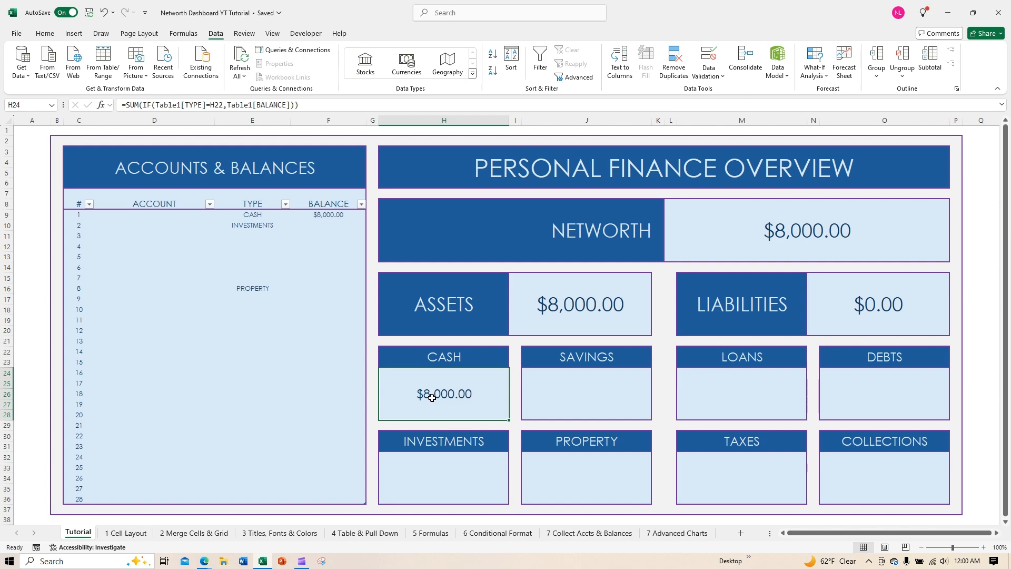
{"action": "key", "text": "ctrl+c"}
{"action": "left_click", "coordinate": [585, 392]}
{"action": "key", "text": "ctrl+v"}
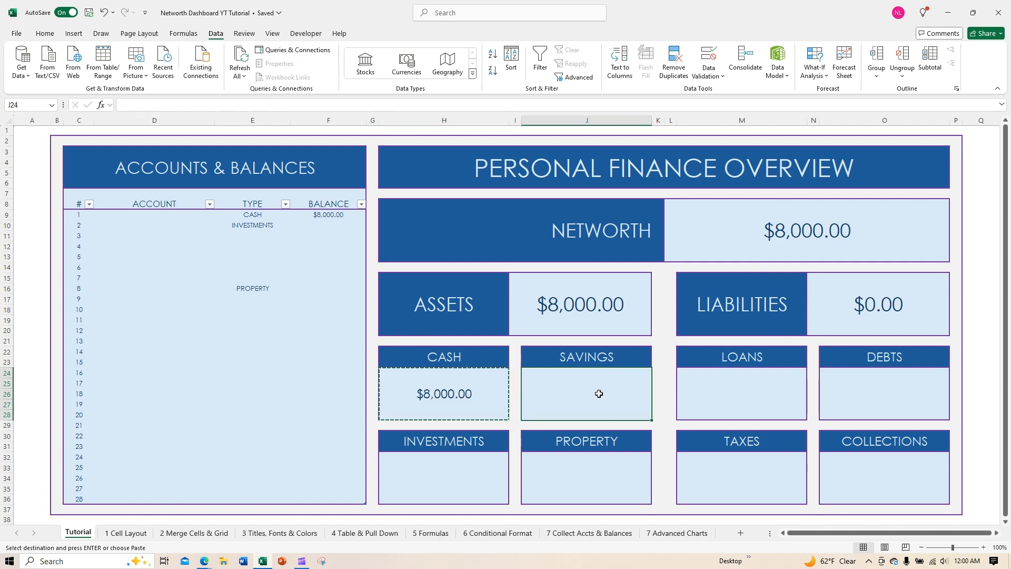
{"action": "key", "text": "ctrl"}
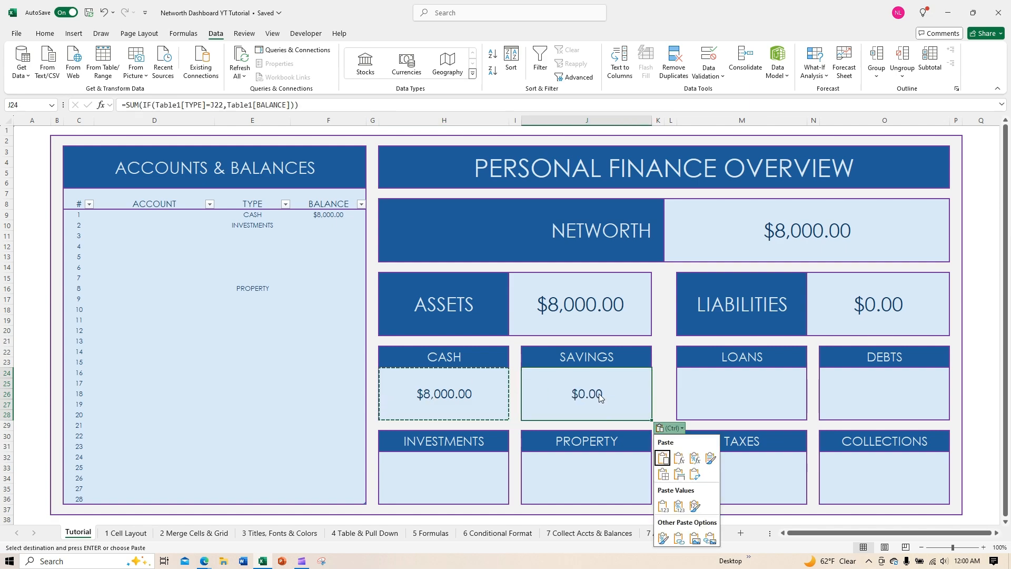
{"action": "left_click", "coordinate": [599, 394]}
{"action": "key", "text": "Escape"}
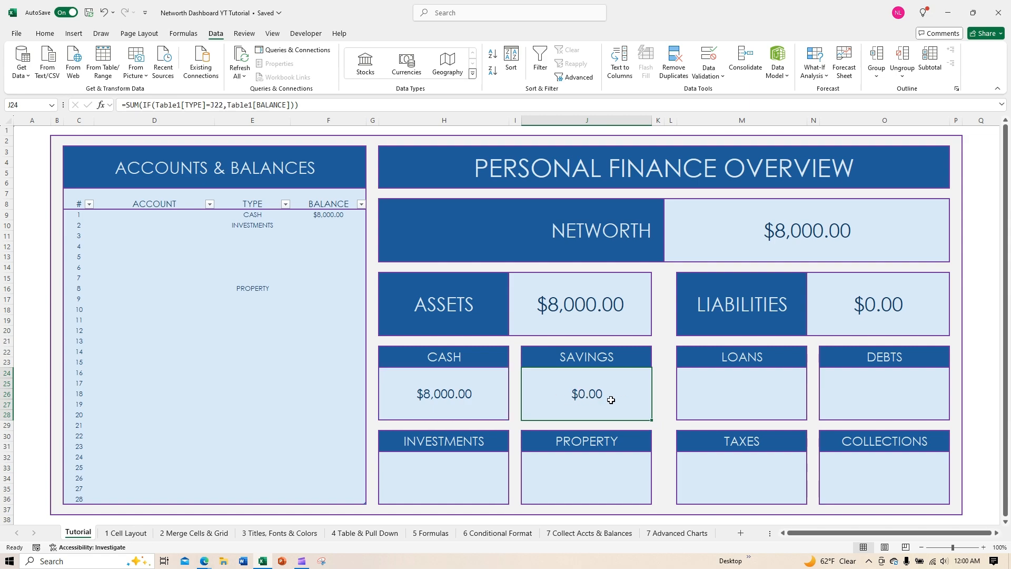
{"action": "double_click", "coordinate": [568, 406]}
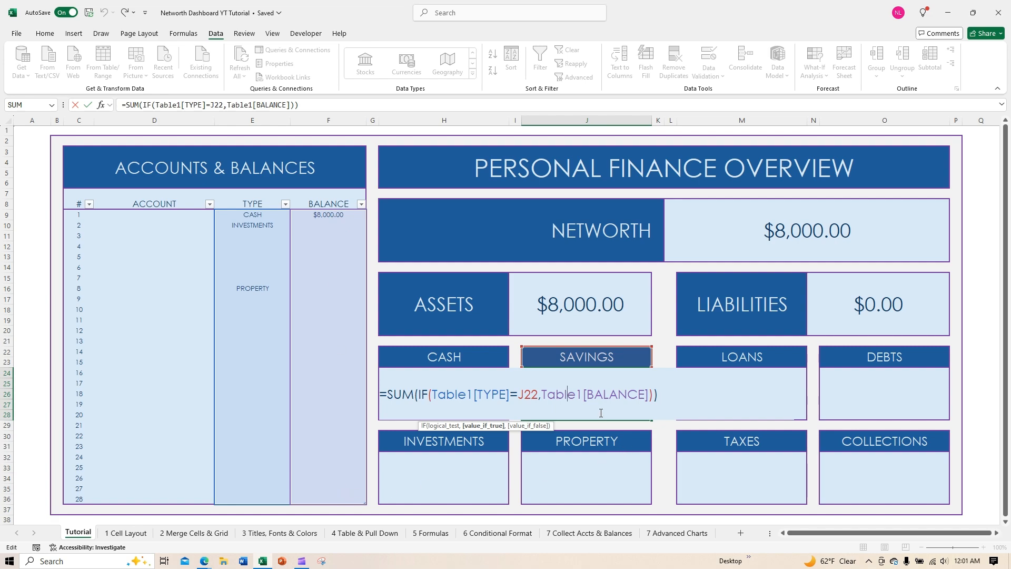
{"action": "key", "text": "ctrl+Return"}
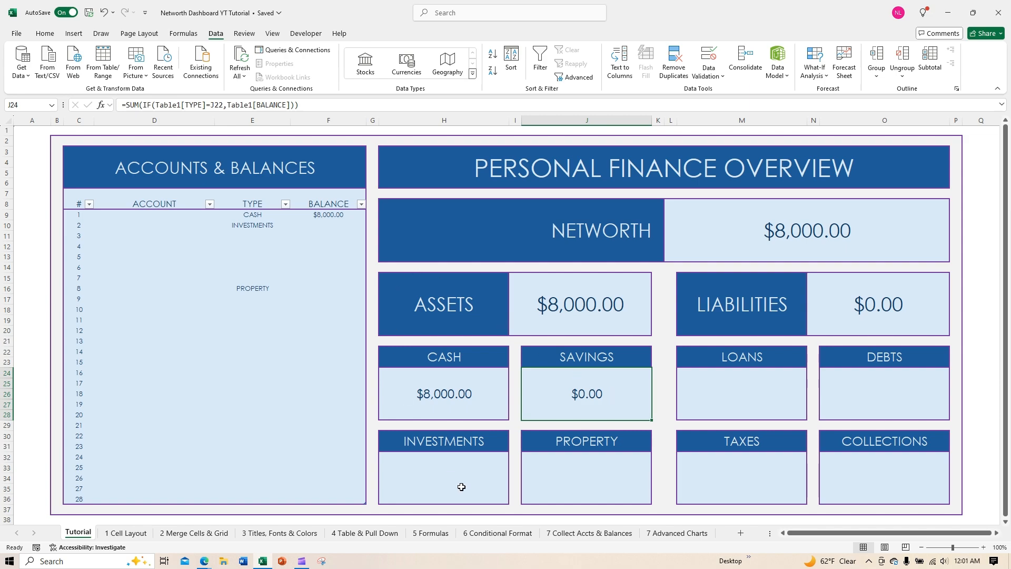
Set row 3 of the accounts table to type SAVINGS with a balance of 200
{"action": "left_click", "coordinate": [262, 236]}
{"action": "left_click", "coordinate": [295, 236]}
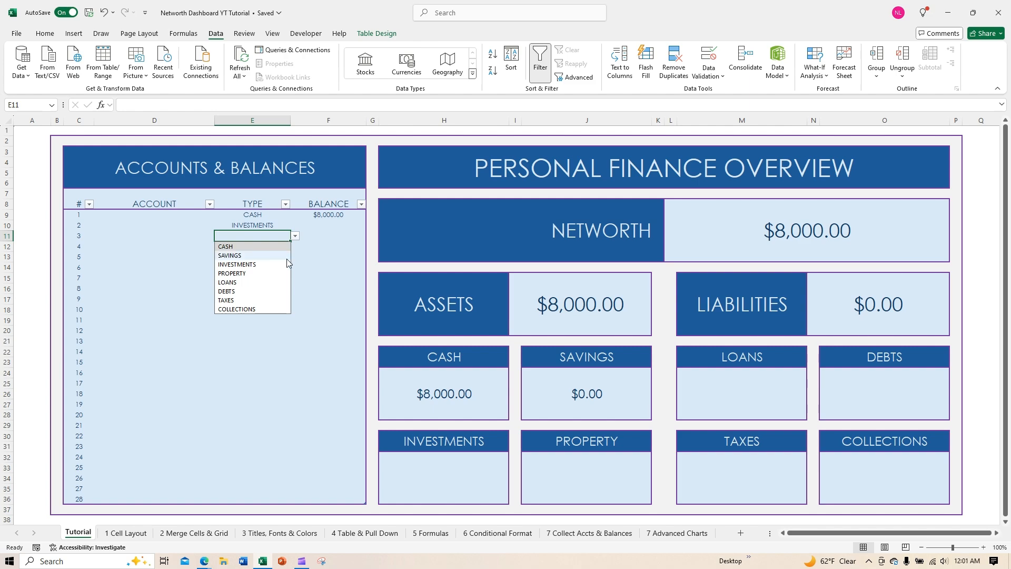
{"action": "left_click", "coordinate": [229, 255]}
{"action": "left_click", "coordinate": [330, 237]}
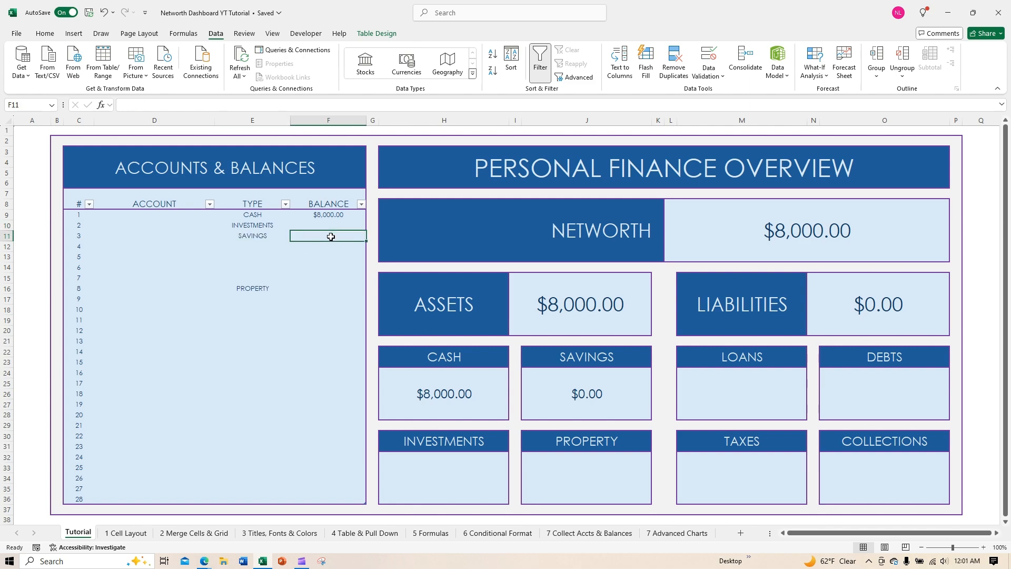
{"action": "type", "text": "200"}
{"action": "key", "text": "Return"}
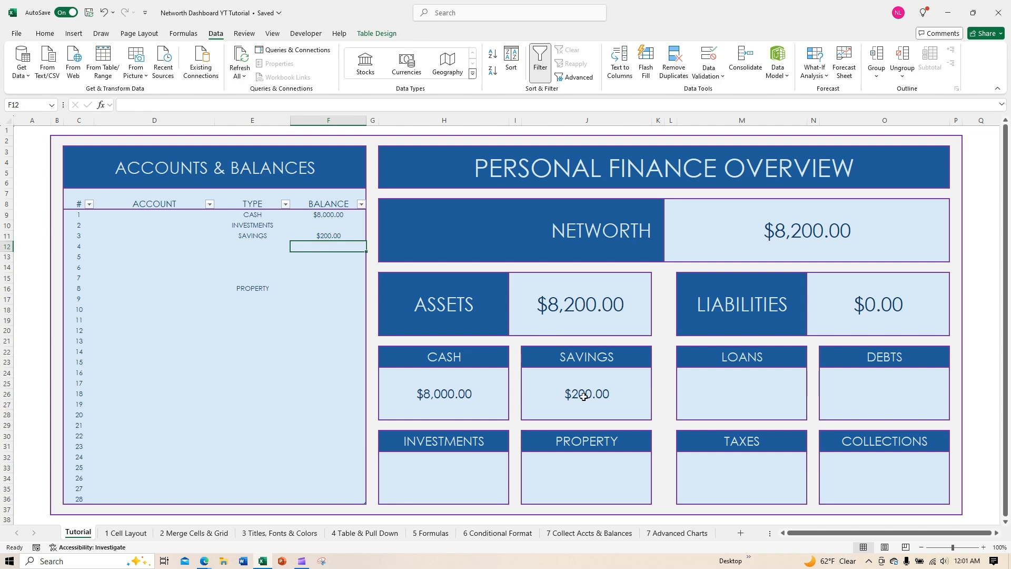
Test the type match by changing the SAVINGS heading to SAVING and restoring it to SAVINGS
{"action": "left_click", "coordinate": [640, 361]}
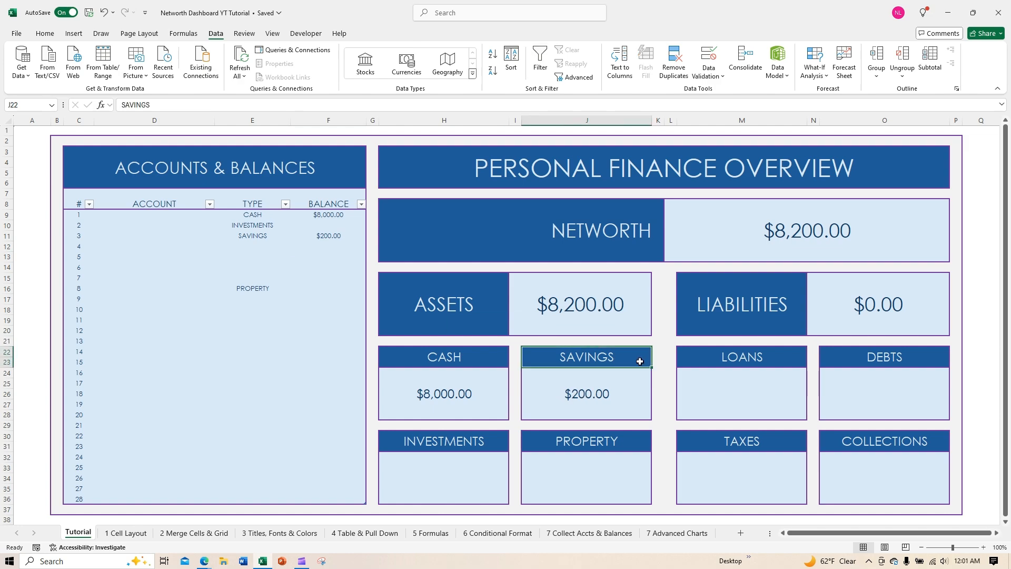
{"action": "double_click", "coordinate": [628, 359]}
{"action": "key", "text": "BackSpace"}
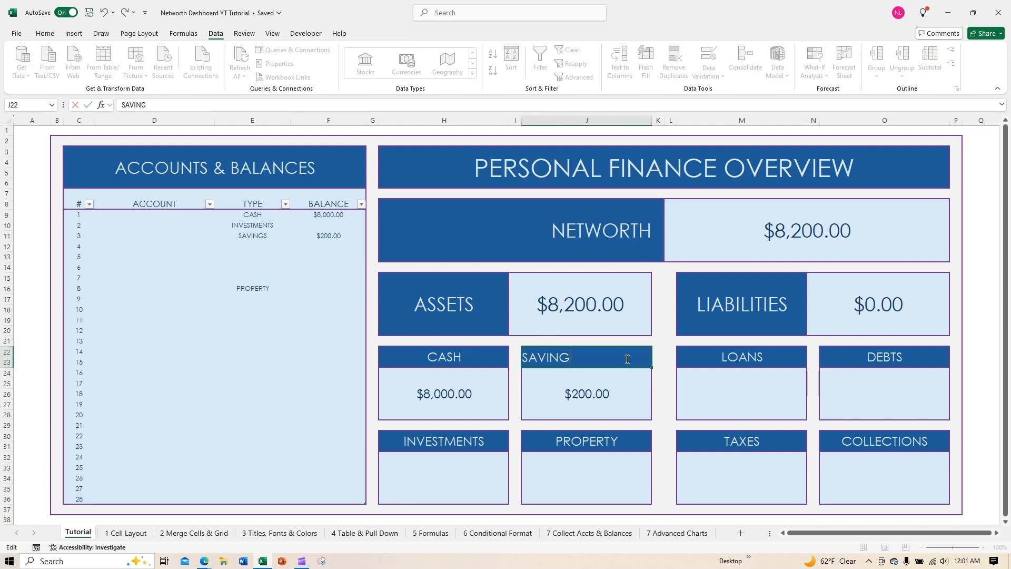
{"action": "key", "text": "Return"}
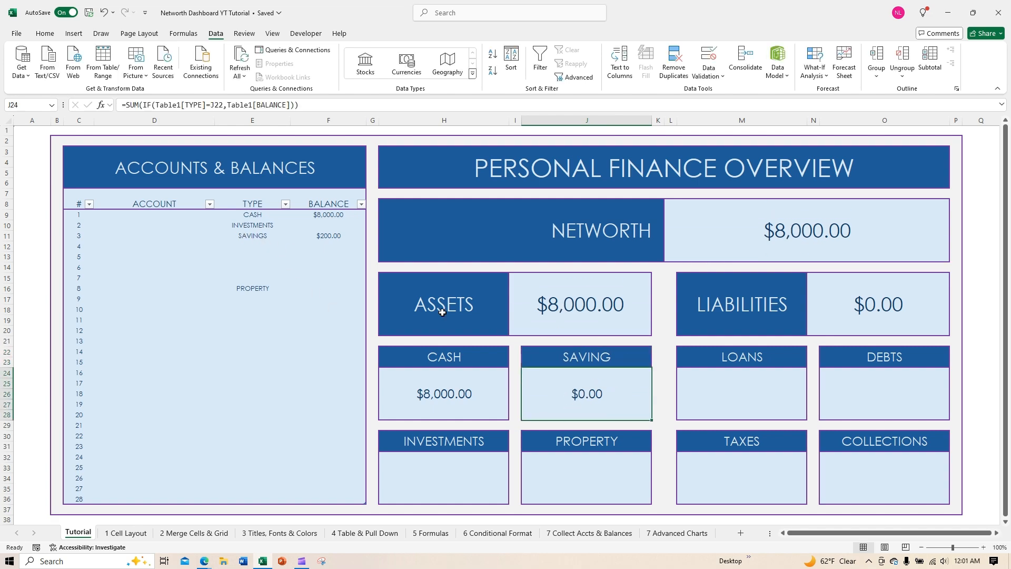
{"action": "double_click", "coordinate": [613, 356]}
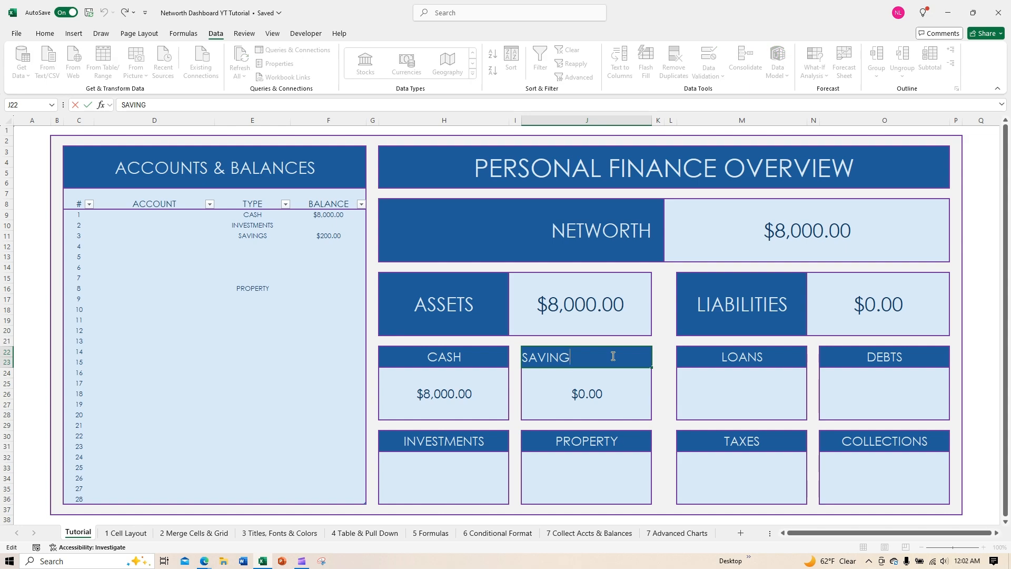
{"action": "type", "text": "S"}
{"action": "key", "text": "Return"}
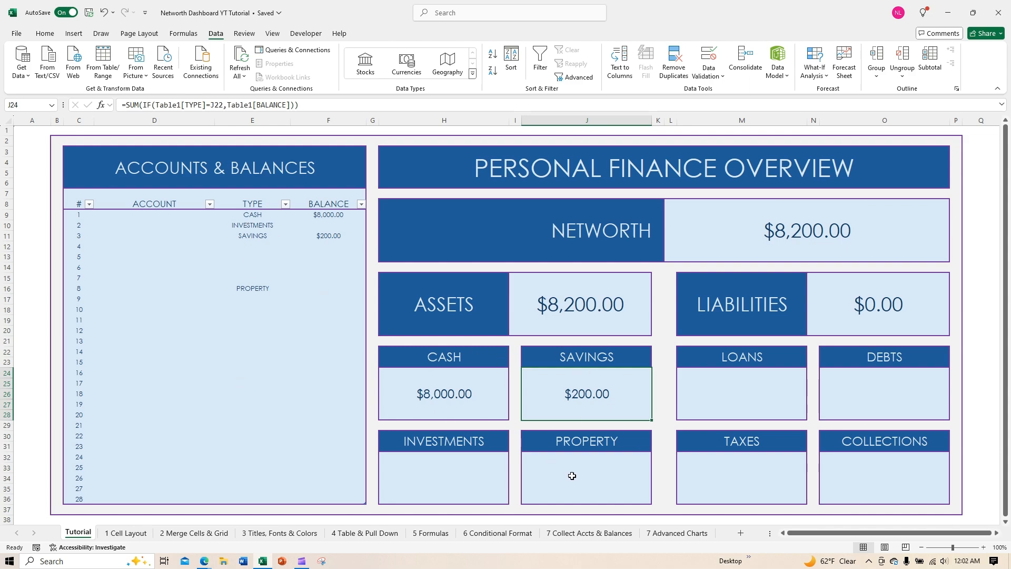
Copy the Cash formula to the Investments and Property amount cells
{"action": "left_click", "coordinate": [449, 402]}
{"action": "key", "text": "ctrl+c"}
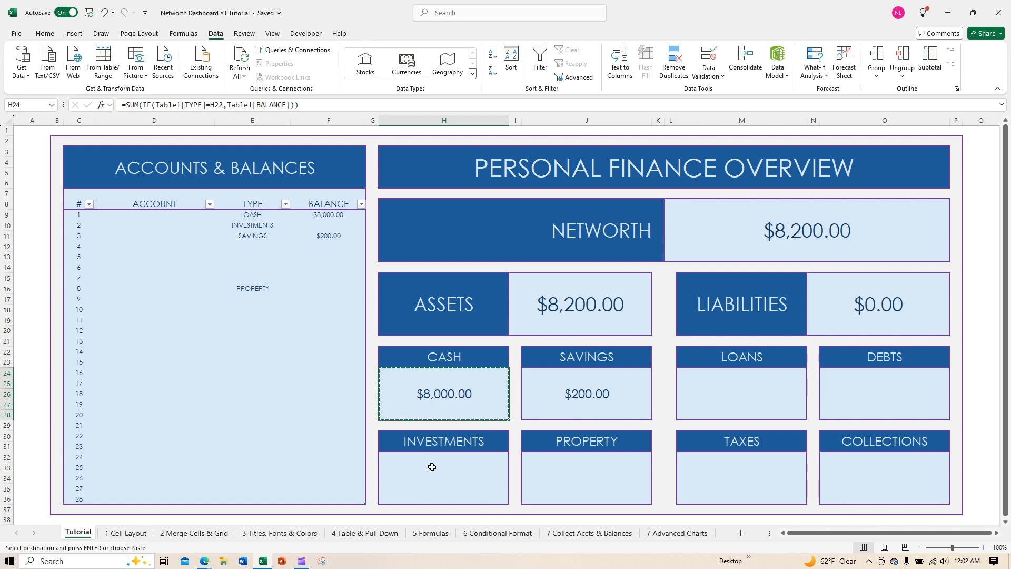
{"action": "left_click", "coordinate": [436, 474]}
{"action": "key", "text": "ctrl+v"}
{"action": "left_click", "coordinate": [542, 481]}
{"action": "key", "text": "ctrl+v"}
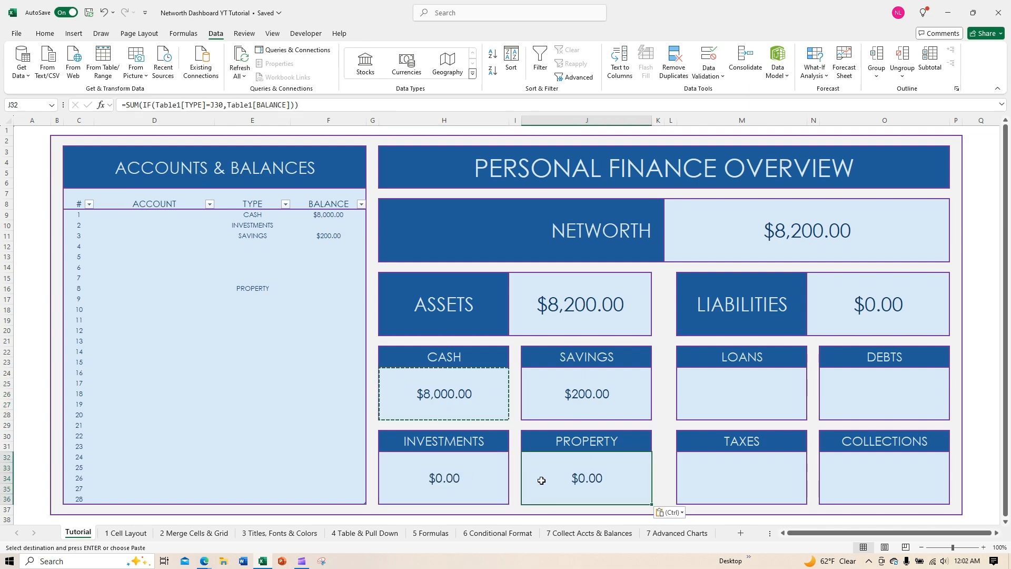
{"action": "key", "text": "Escape"}
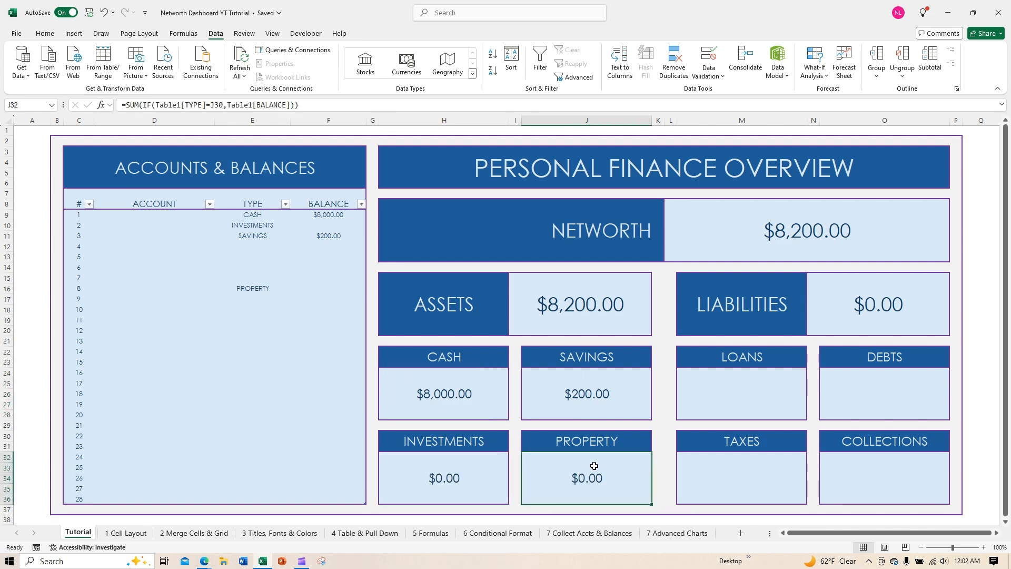
Copy the Cash formula to the Loans amount cell and end the copy mode
{"action": "left_click", "coordinate": [701, 383]}
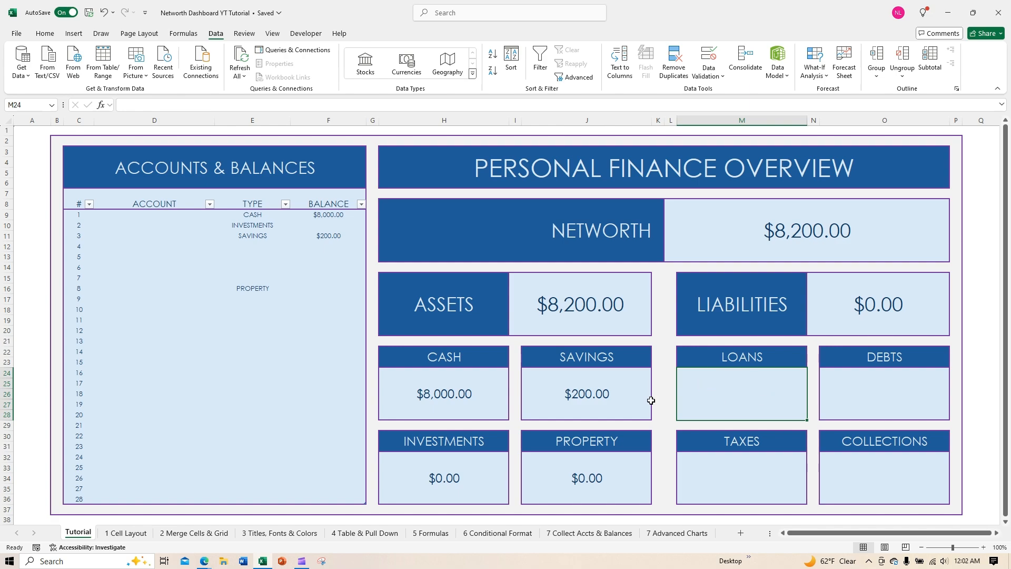
{"action": "left_click", "coordinate": [487, 388]}
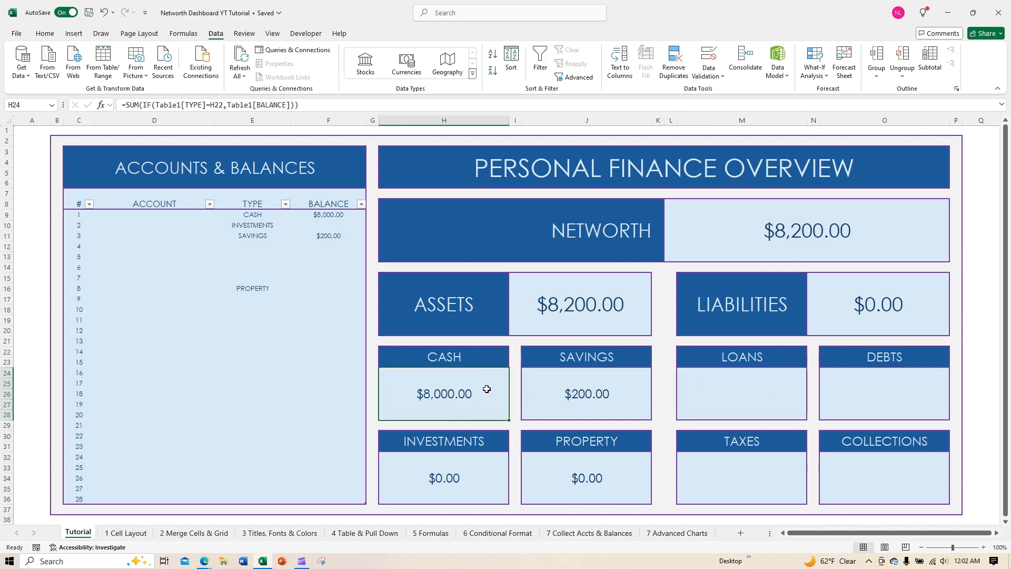
{"action": "key", "text": "ctrl+c"}
{"action": "left_click", "coordinate": [705, 390]}
{"action": "key", "text": "ctrl+v"}
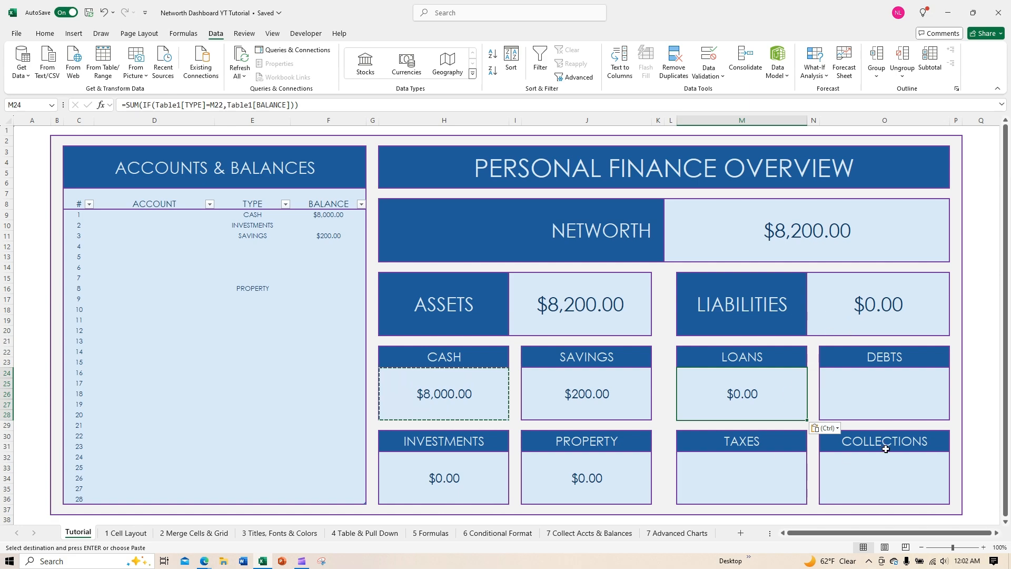
{"action": "left_click", "coordinate": [328, 215]}
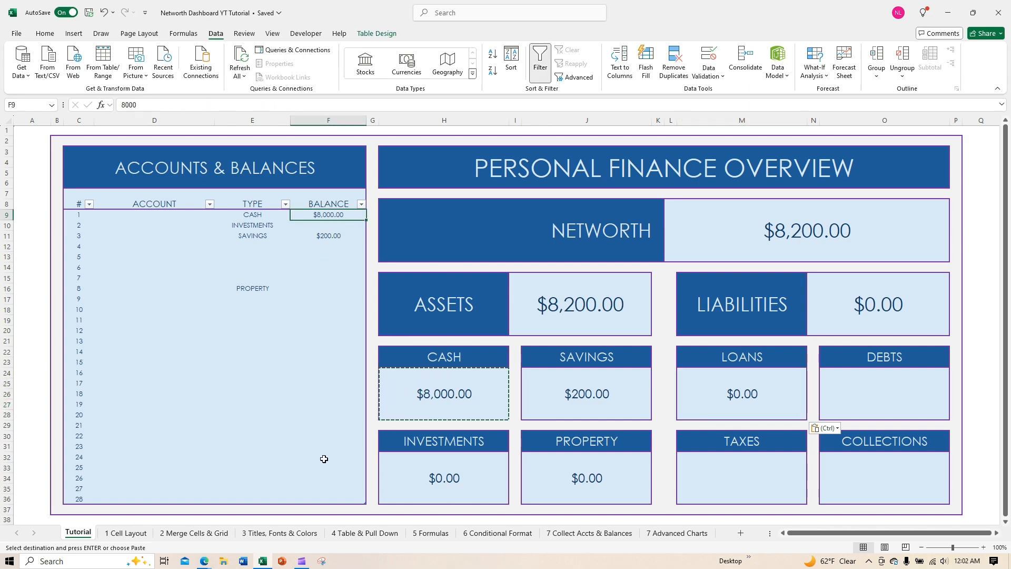
{"action": "key", "text": "Escape"}
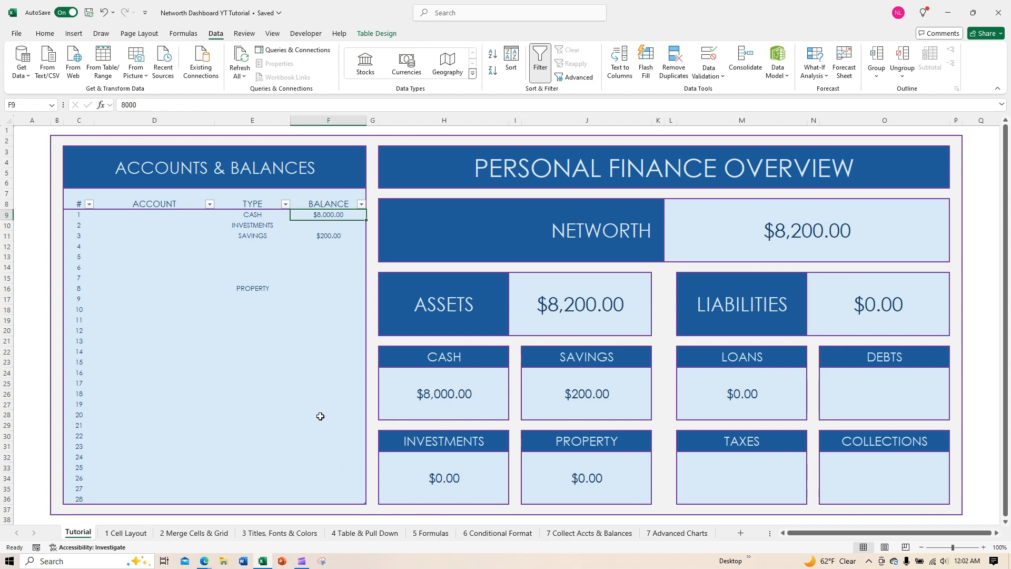
Set row 4 of the accounts table to type DEBTS with a balance of 5000
{"action": "left_click", "coordinate": [258, 248]}
{"action": "left_click", "coordinate": [295, 247]}
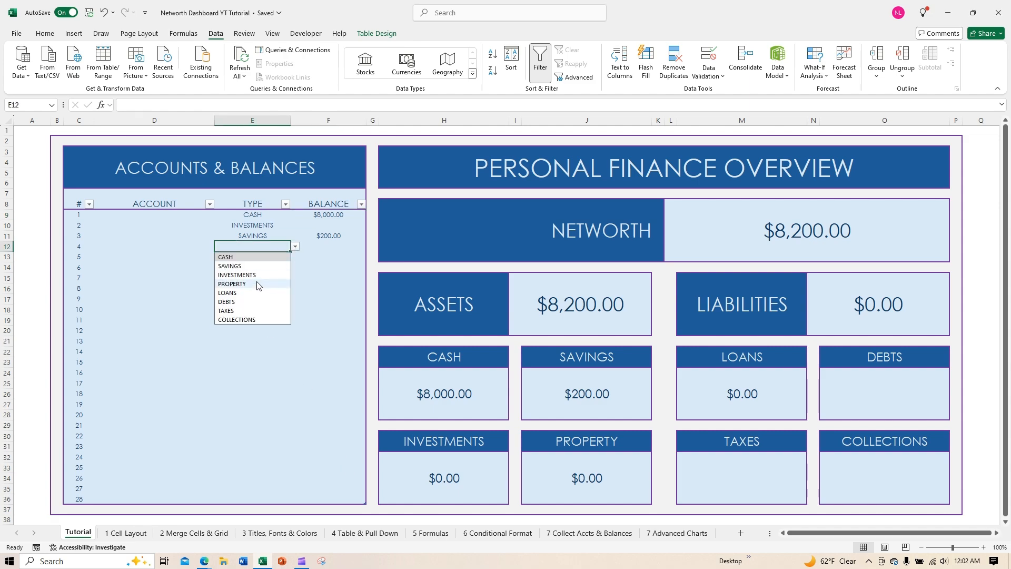
{"action": "left_click", "coordinate": [251, 304]}
{"action": "left_click", "coordinate": [323, 249]}
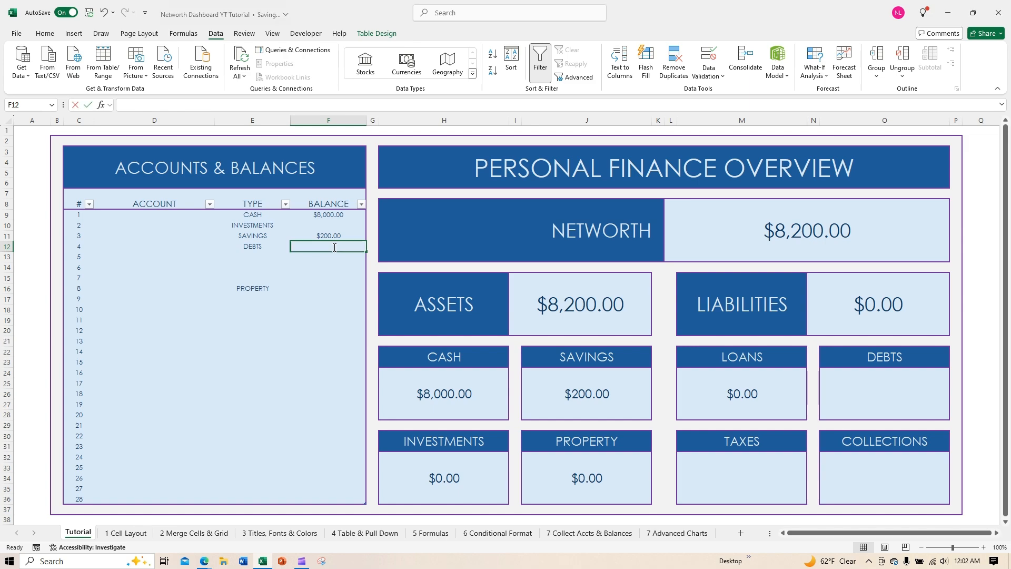
{"action": "type", "text": "5000"}
{"action": "key", "text": "Return"}
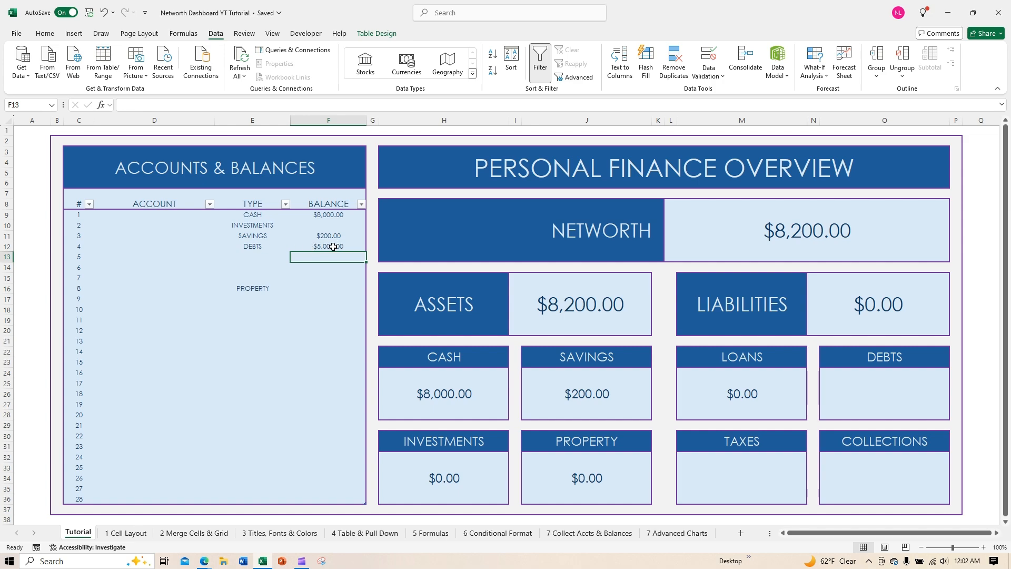
Name the row 4 DEBTS account Credit Card
{"action": "left_click", "coordinate": [140, 246]}
{"action": "type", "text": "Cr"}
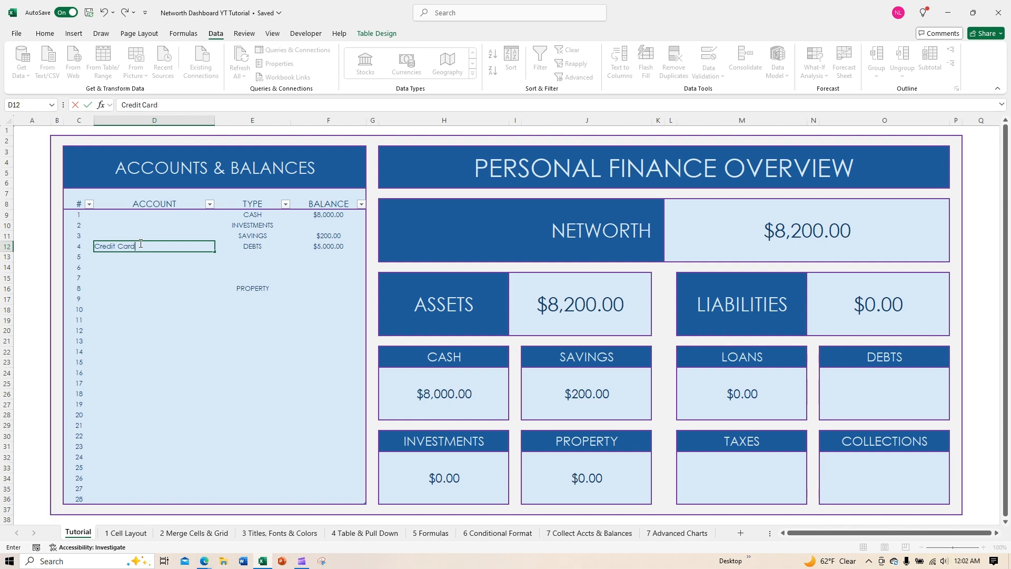
{"action": "type", "text": "edit Card"}
{"action": "left_click", "coordinate": [332, 247]}
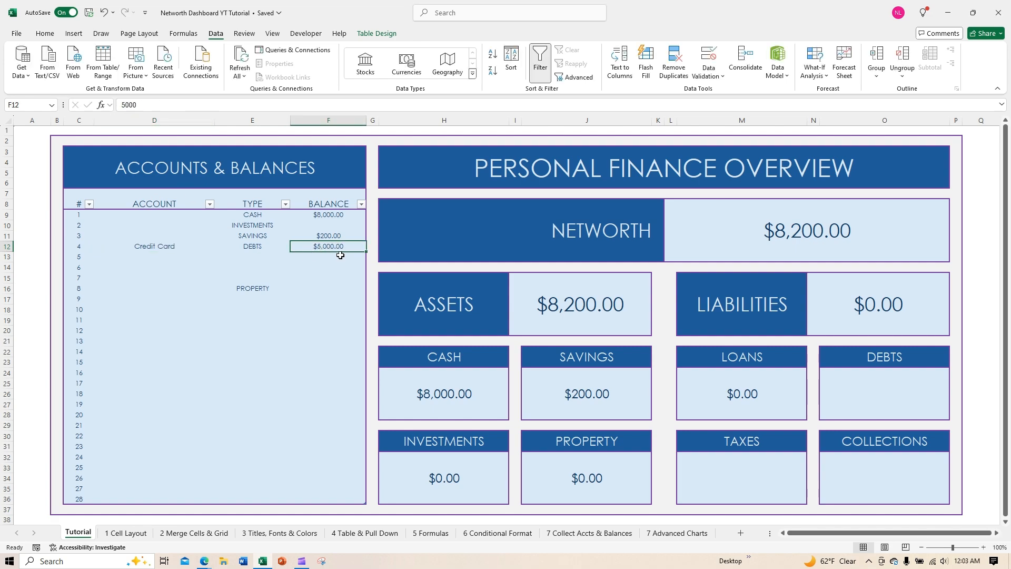
Change the Loans amount formula to =SUM(IF(Table1[TYPE]=M22,-Table1[BALANCE])) so balances count as negative
{"action": "left_click", "coordinate": [768, 396]}
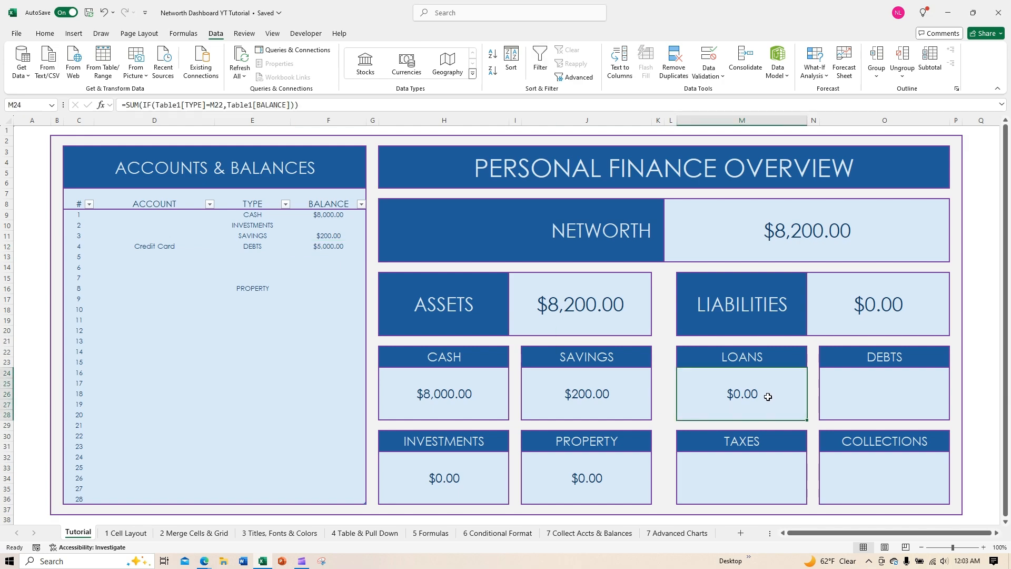
{"action": "left_click", "coordinate": [229, 105]}
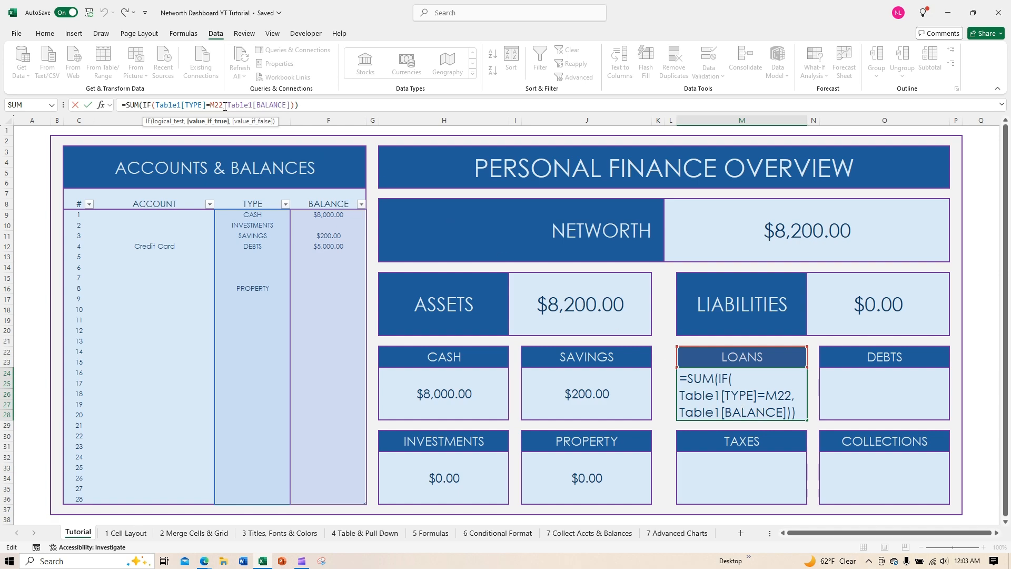
{"action": "type", "text": "-"}
{"action": "key", "text": "Return"}
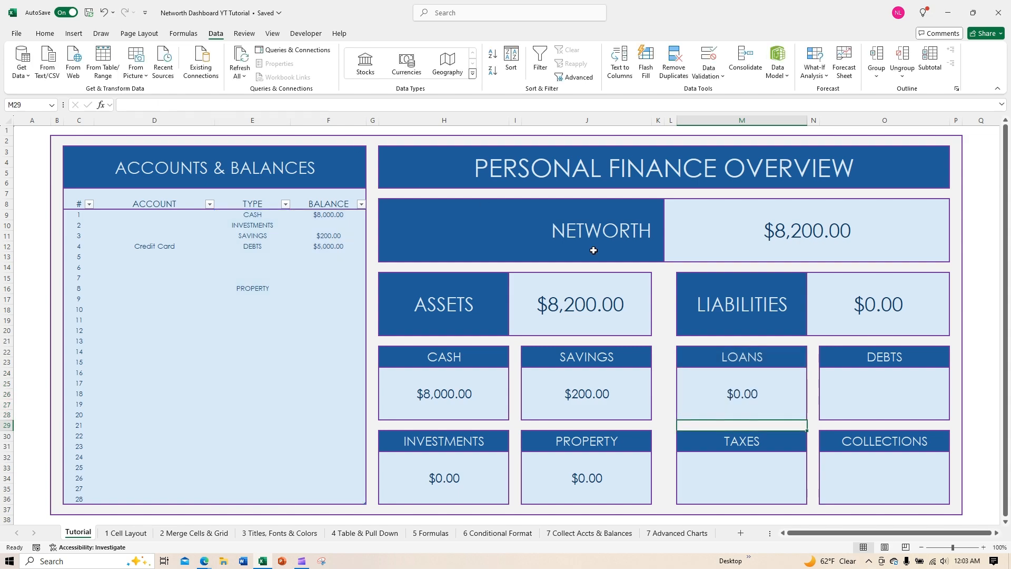
Copy the Loans formula with the negated balance to the Debts, Taxes and Collections amount cells
{"action": "left_click", "coordinate": [755, 390]}
{"action": "key", "text": "ctrl+c"}
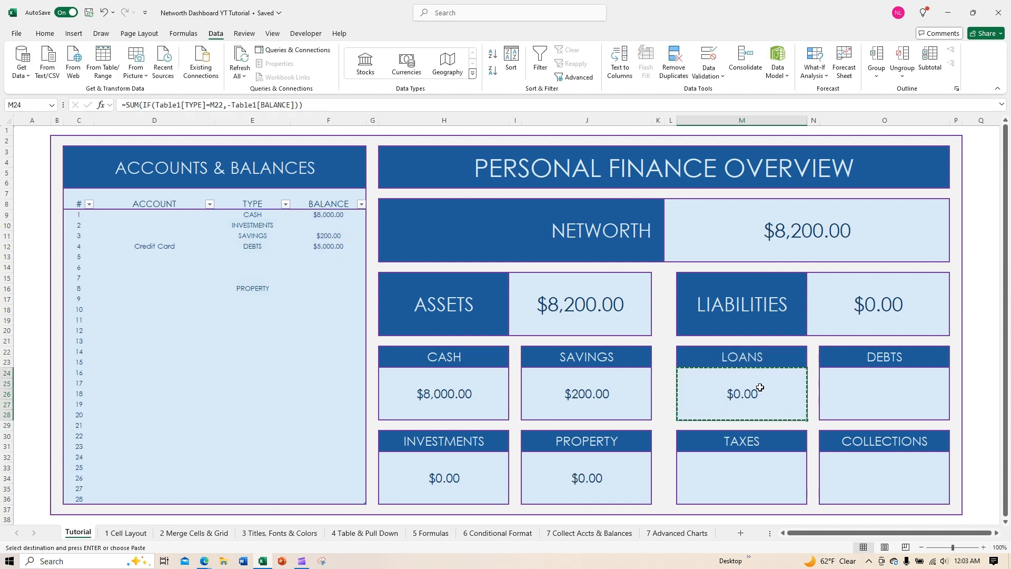
{"action": "left_click", "coordinate": [841, 380]}
{"action": "key", "text": "ctrl+v"}
{"action": "left_click", "coordinate": [753, 482]}
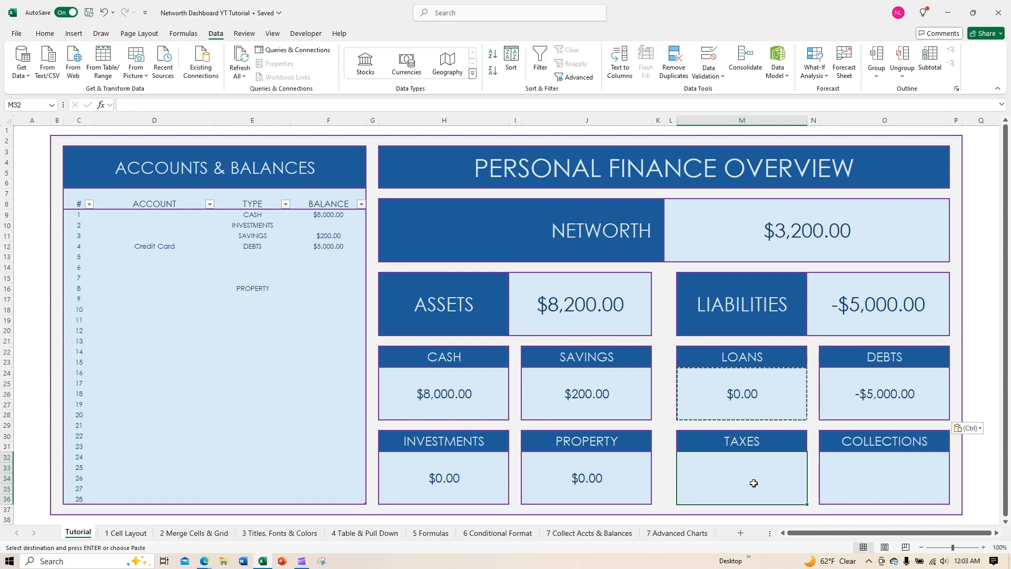
{"action": "key", "text": "ctrl+v"}
{"action": "left_click", "coordinate": [884, 489]}
{"action": "key", "text": "ctrl+v"}
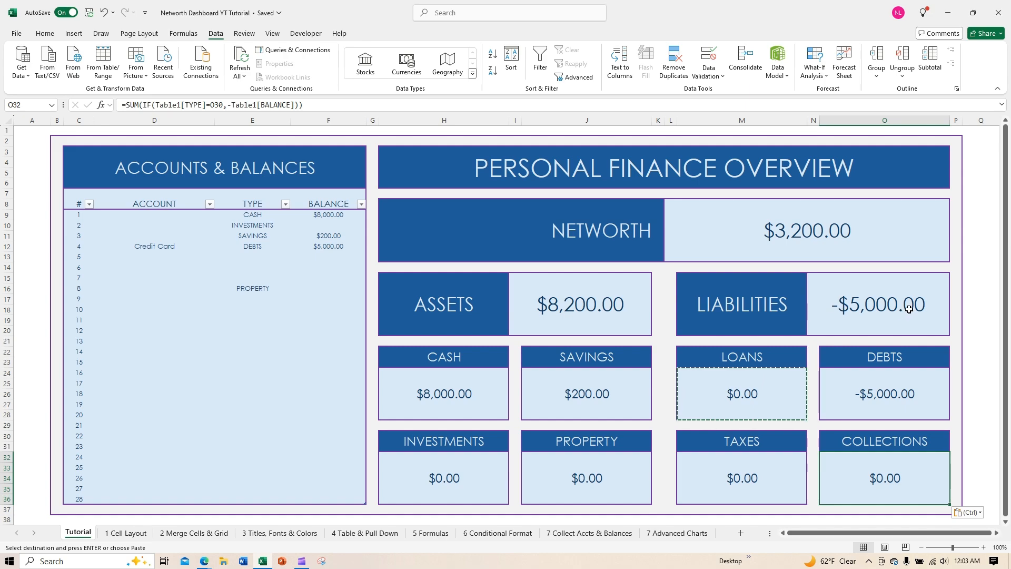
Check which cells the Networth amount formula references
{"action": "double_click", "coordinate": [769, 244]}
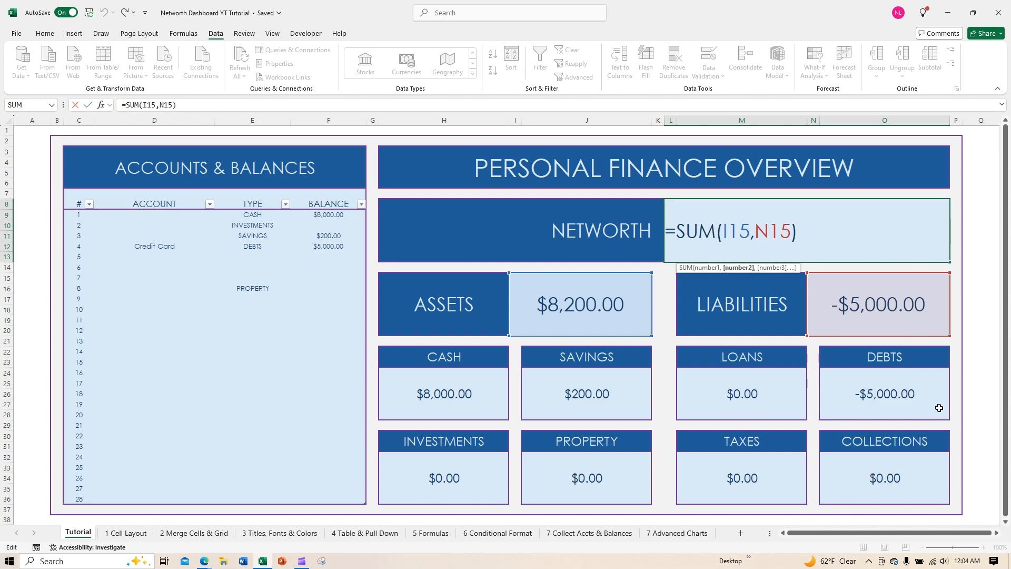
{"action": "left_click", "coordinate": [976, 407]}
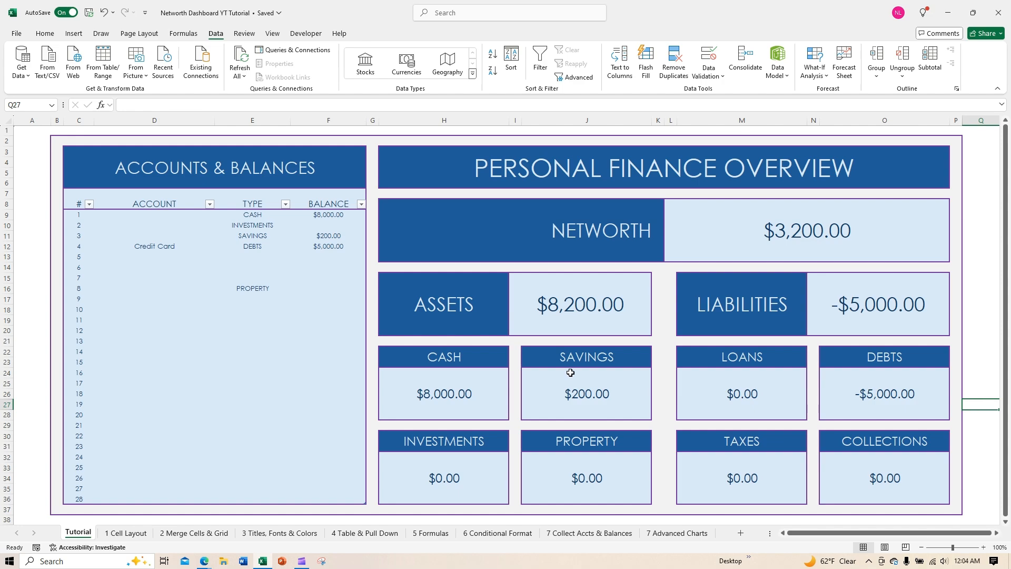
Enter a balance of 200 for the INVESTMENTS account in row 2 of the accounts table
{"action": "left_click", "coordinate": [254, 259]}
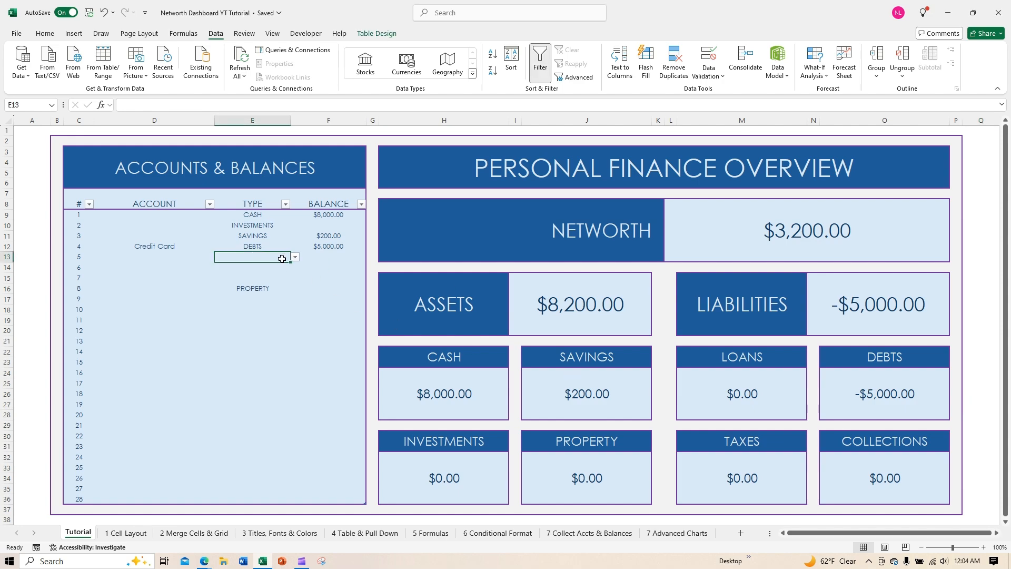
{"action": "left_click", "coordinate": [351, 226]}
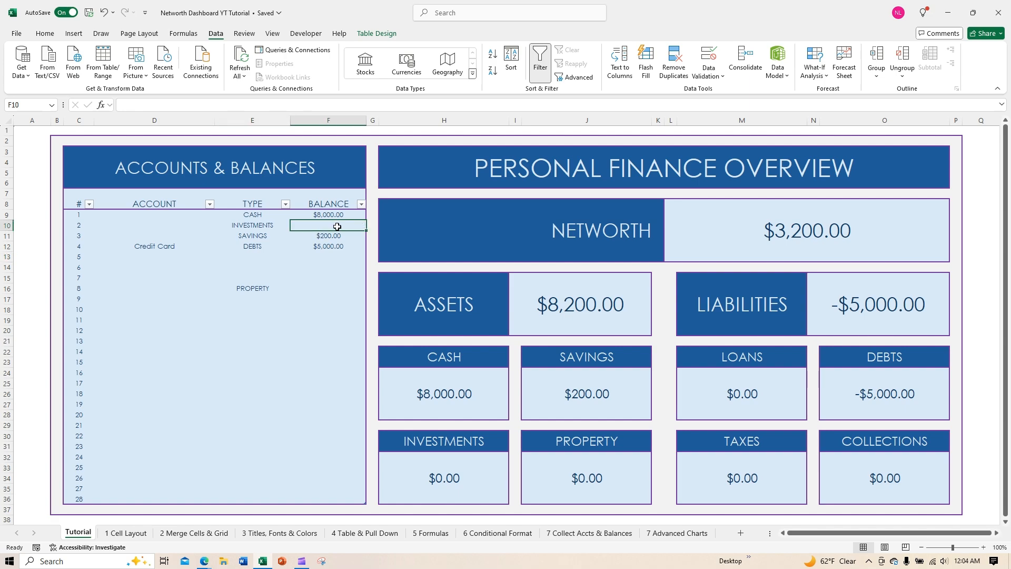
{"action": "type", "text": "2"}
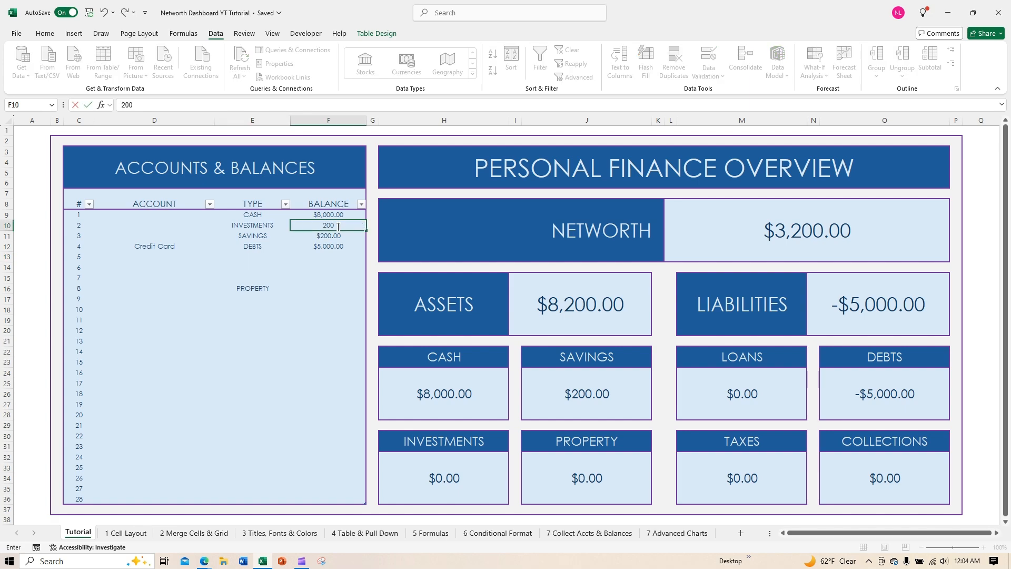
{"action": "type", "text": "00"}
{"action": "key", "text": "Return"}
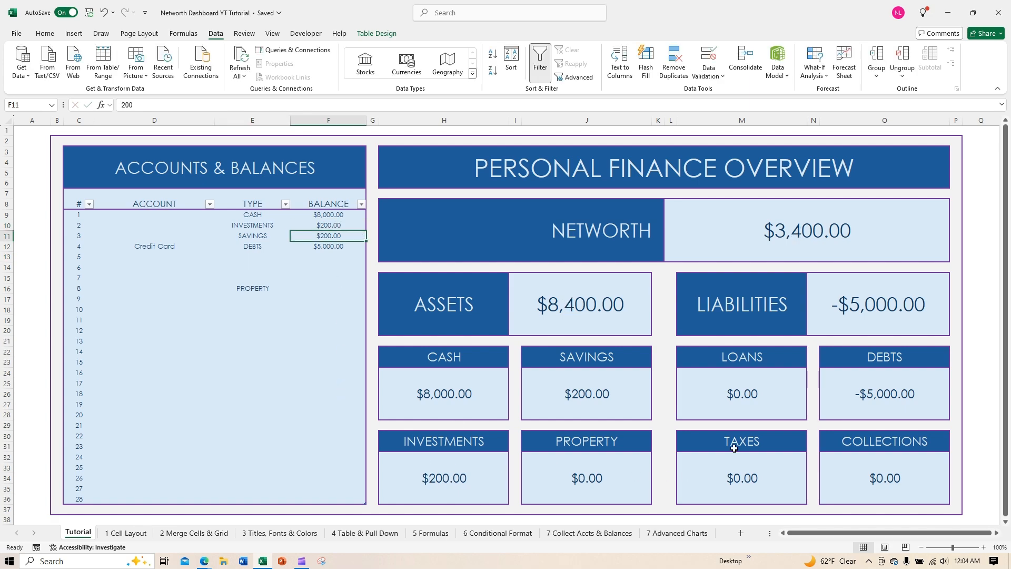
Review the type options offered for row 5 and the type cell of the INVESTMENTS account in row 2
{"action": "left_click", "coordinate": [267, 260]}
{"action": "left_click", "coordinate": [295, 257]}
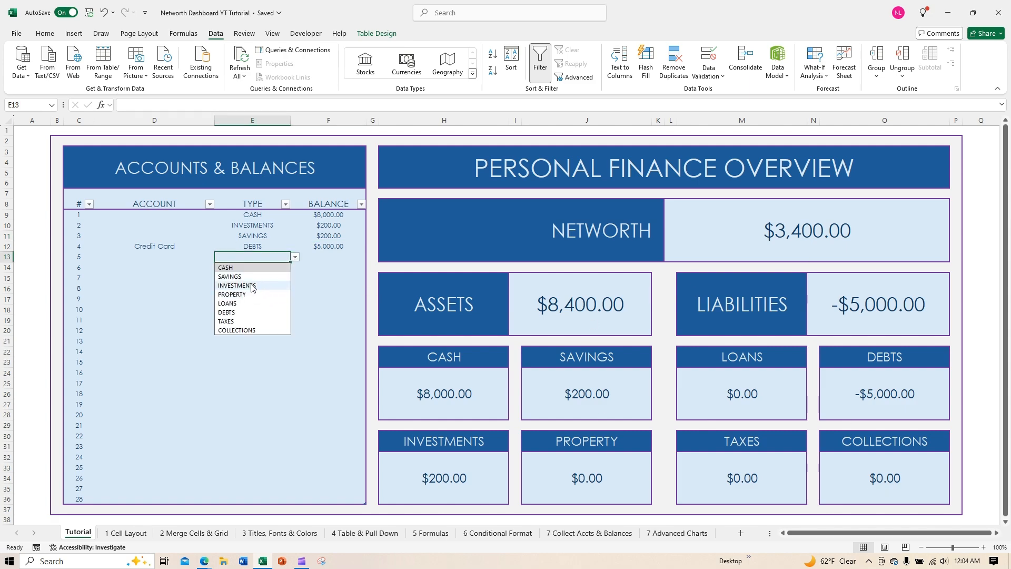
{"action": "left_click", "coordinate": [257, 225]}
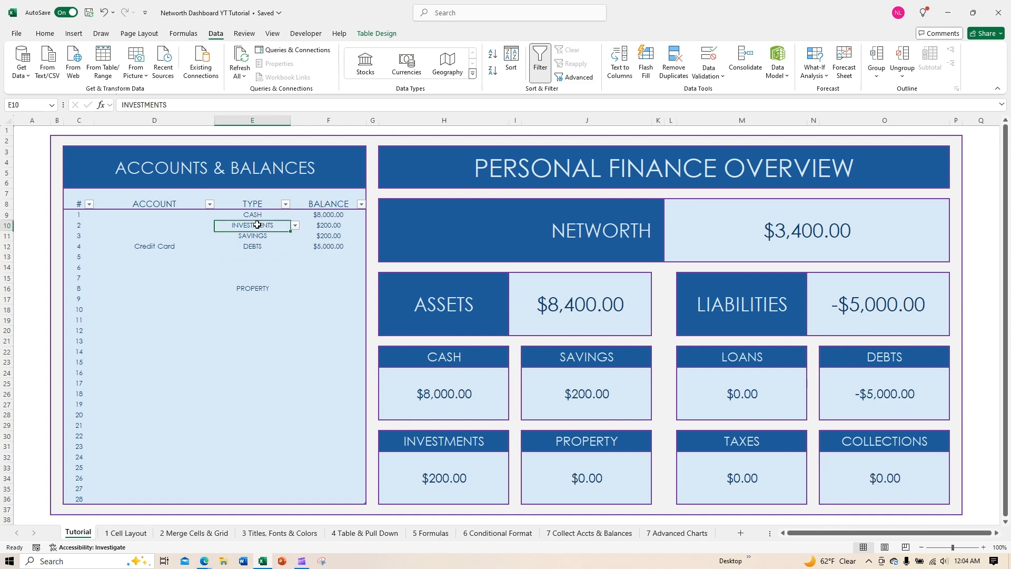
Set the account types in rows 2, 3 and 4 to SAVINGS, INVESTMENTS and PROPERTY
{"action": "left_click", "coordinate": [295, 225]}
{"action": "left_click", "coordinate": [279, 245]}
{"action": "left_click", "coordinate": [279, 235]}
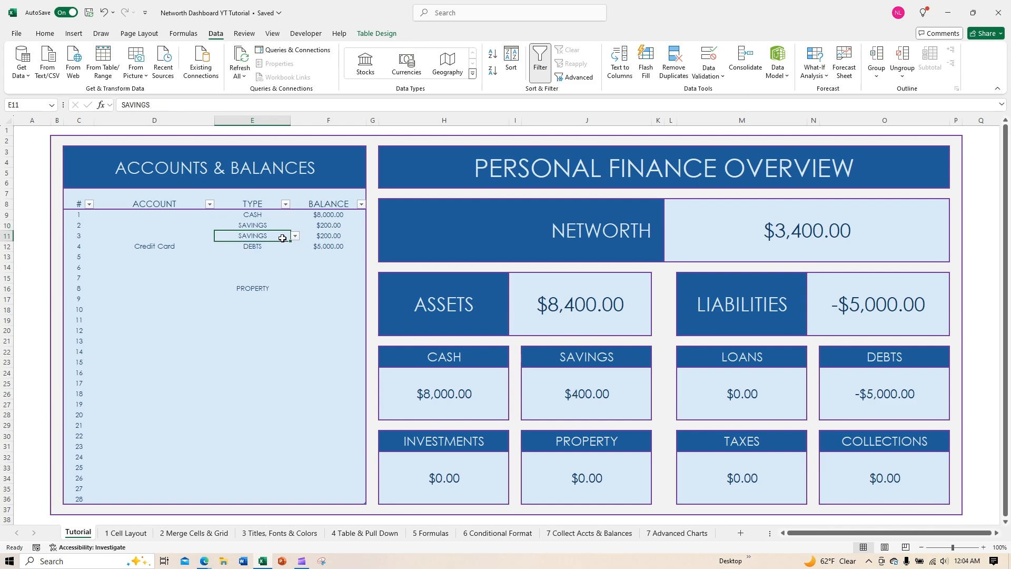
{"action": "left_click", "coordinate": [296, 235]}
{"action": "left_click", "coordinate": [278, 263]}
{"action": "left_click", "coordinate": [274, 253]}
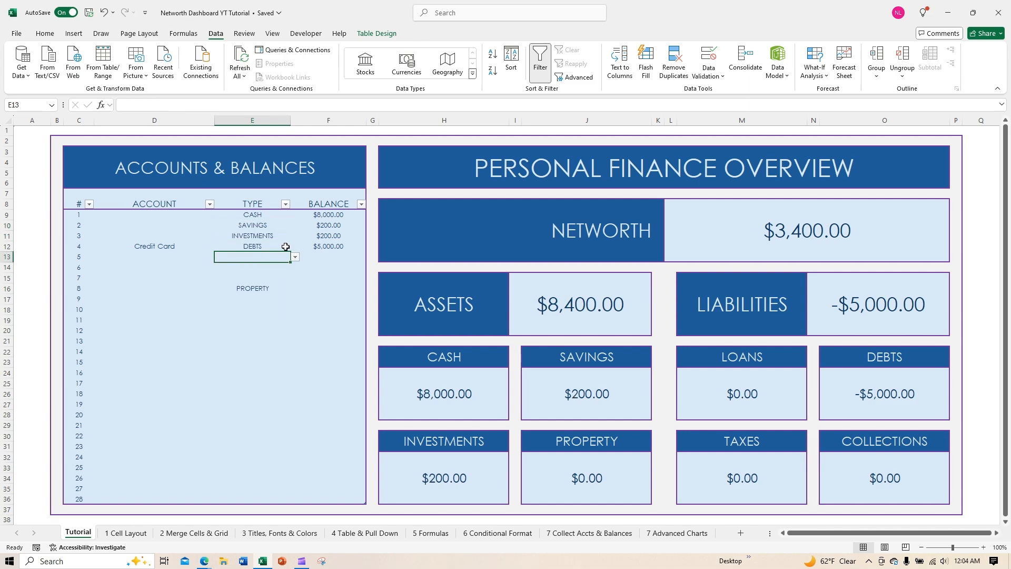
{"action": "left_click", "coordinate": [279, 246]}
{"action": "left_click", "coordinate": [295, 246]}
{"action": "left_click", "coordinate": [269, 285]}
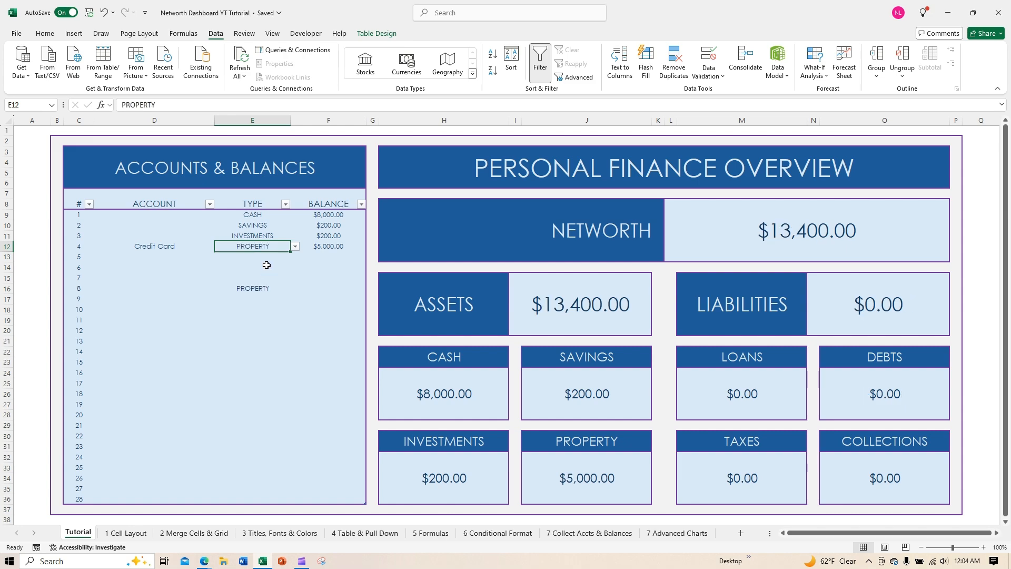
Set the account types in rows 5 to 8 to LOANS, DEBTS, TAXES and COLLECTIONS
{"action": "left_click", "coordinate": [265, 257]}
{"action": "left_click", "coordinate": [295, 257]}
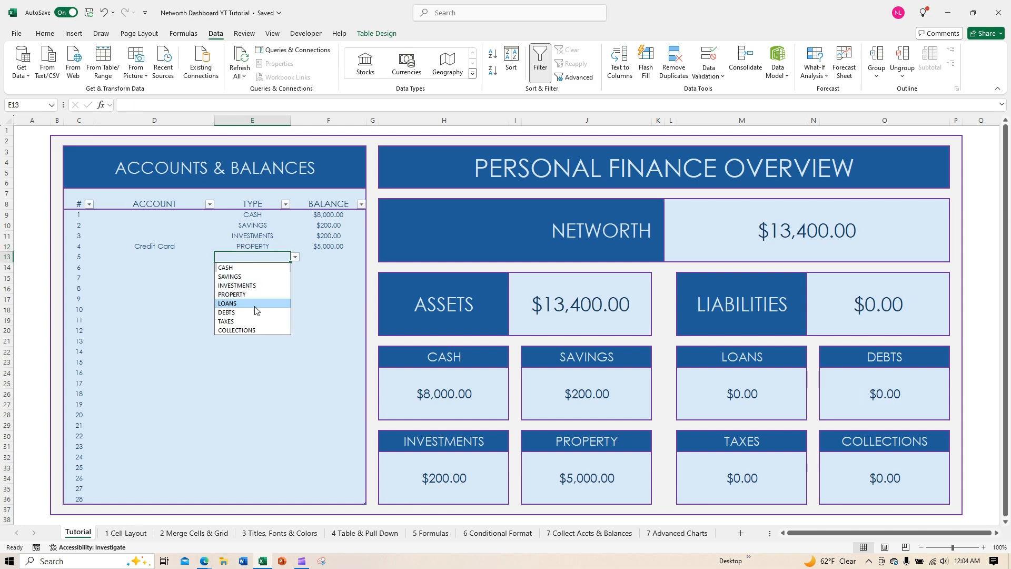
{"action": "left_click", "coordinate": [266, 303]}
{"action": "left_click", "coordinate": [271, 267]}
{"action": "left_click", "coordinate": [295, 267]}
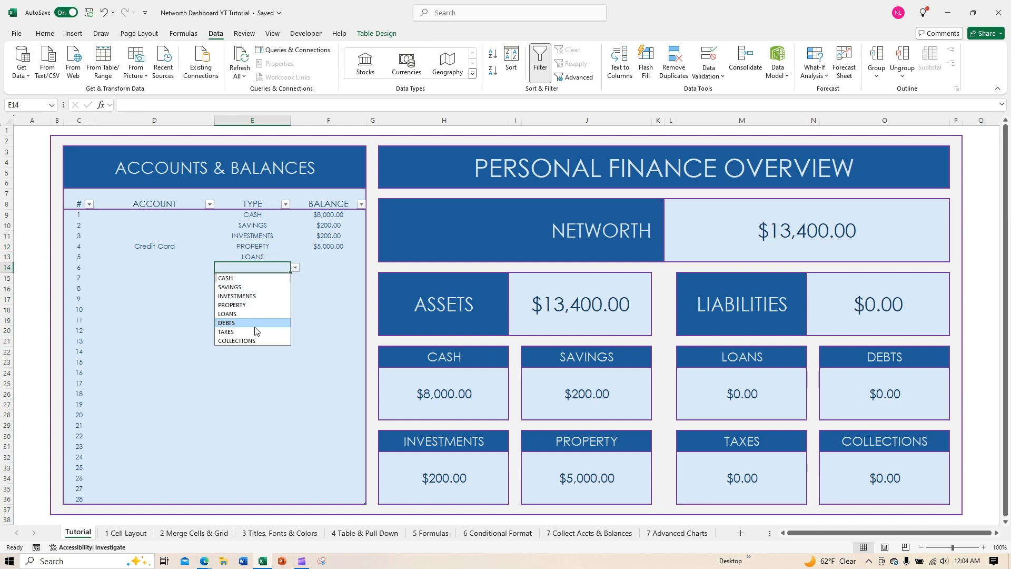
{"action": "left_click", "coordinate": [247, 322]}
{"action": "left_click", "coordinate": [266, 277]}
{"action": "left_click", "coordinate": [295, 278]}
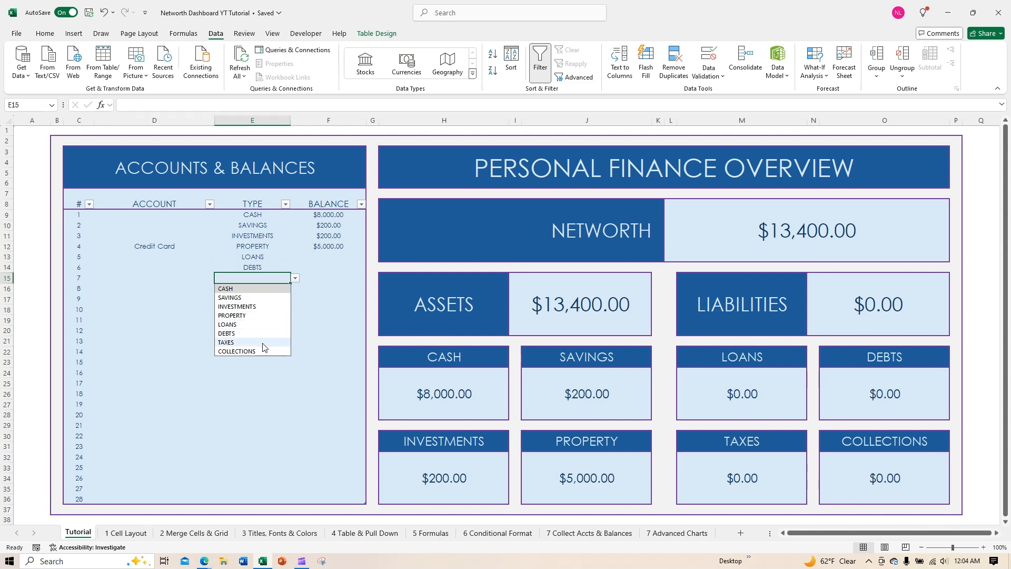
{"action": "left_click", "coordinate": [253, 342]}
{"action": "left_click", "coordinate": [269, 289]}
{"action": "left_click", "coordinate": [296, 289]}
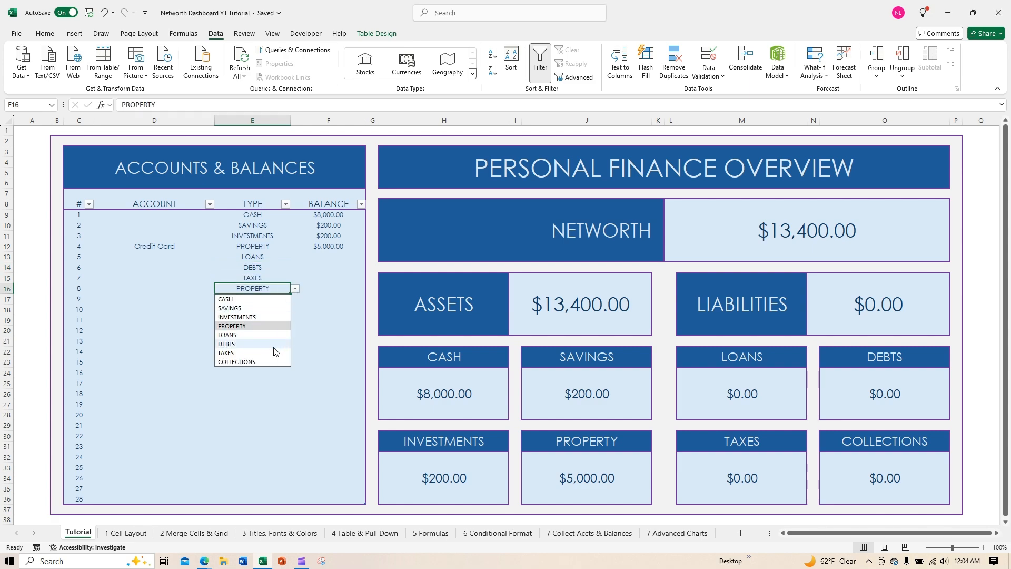
{"action": "left_click", "coordinate": [251, 361]}
Enter balances of 1, 600, 700 and 800 for the LOANS, DEBTS, TAXES and COLLECTIONS rows
{"action": "left_click", "coordinate": [326, 257]}
{"action": "type", "text": "-1"}
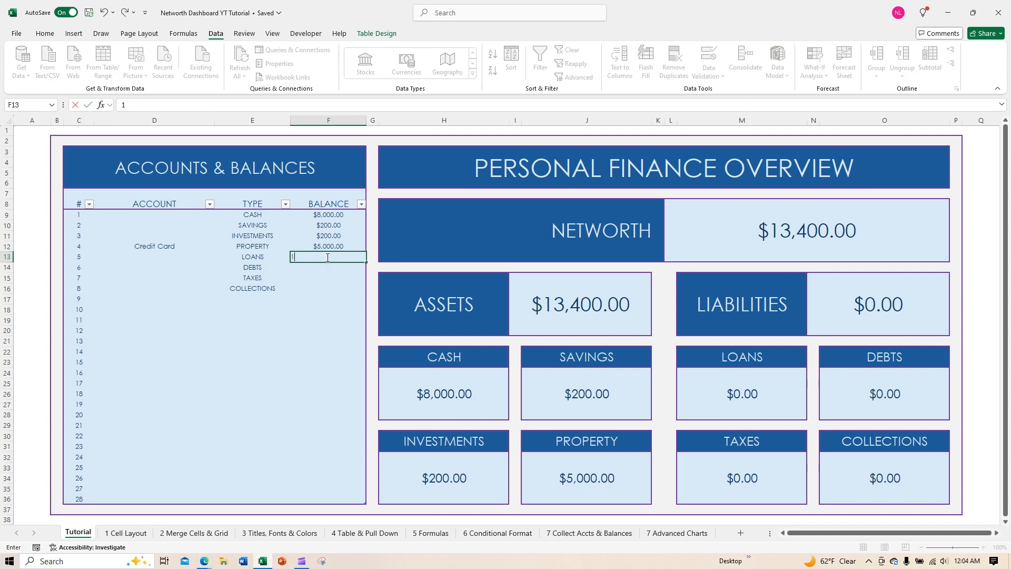
{"action": "key", "text": "Return"}
{"action": "type", "text": "."}
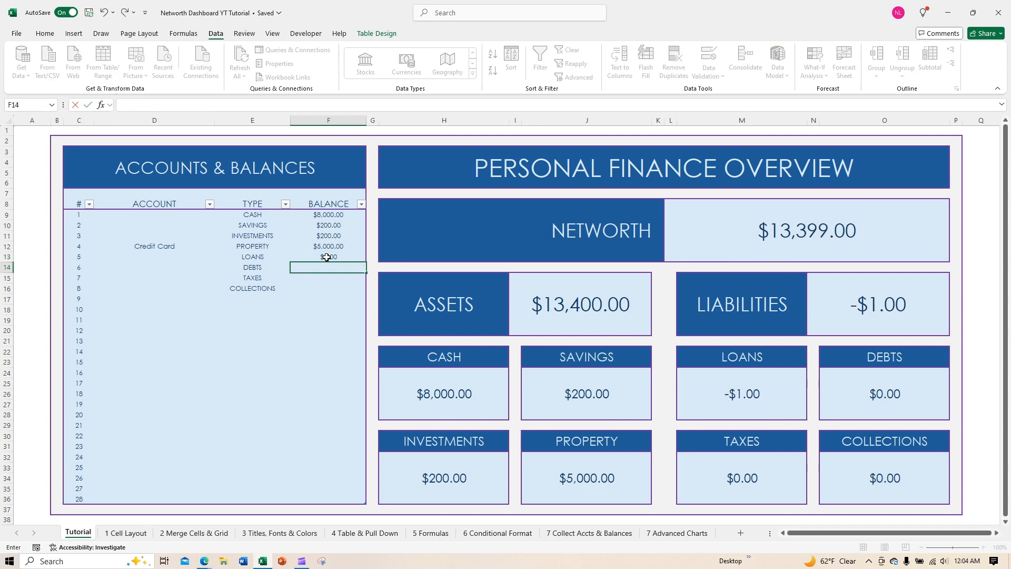
{"action": "type", "text": "00"}
{"action": "key", "text": "Return"}
{"action": "type", "text": "700"}
{"action": "key", "text": "Return"}
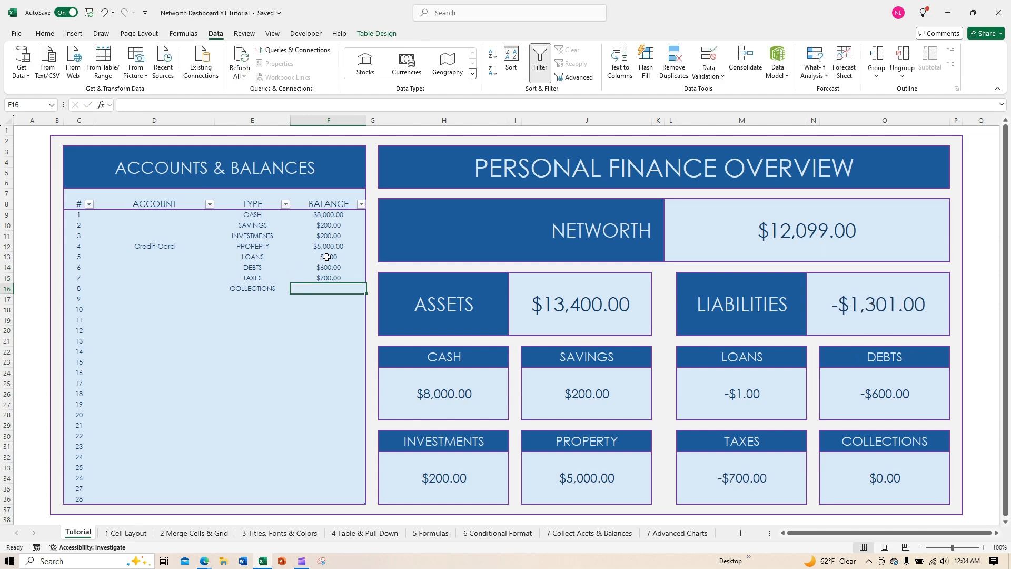
{"action": "type", "text": "800"}
{"action": "key", "text": "Return"}
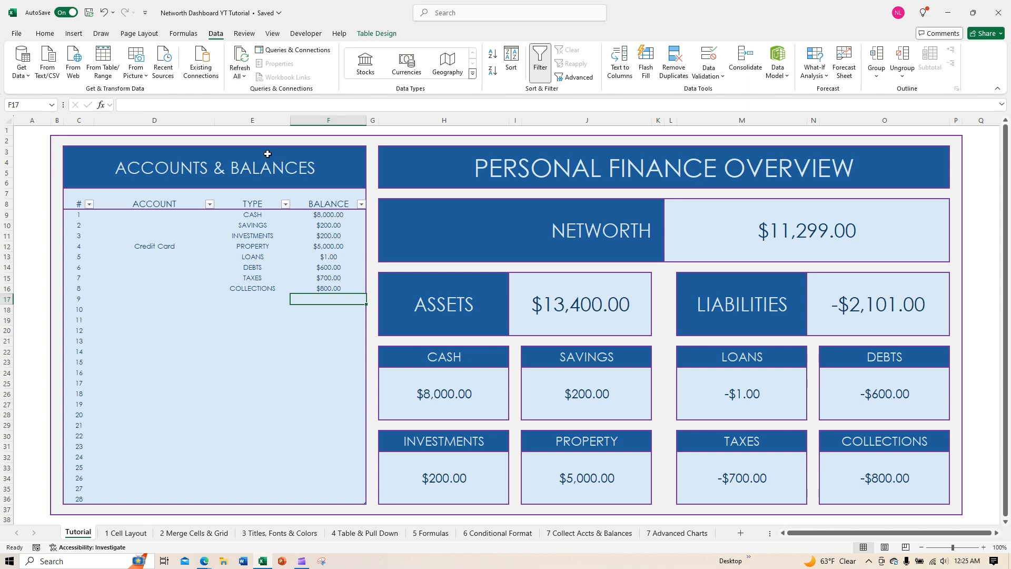
Select the Networth, Assets and Liabilities amount cells together with all eight category amount cells
{"action": "left_click", "coordinate": [41, 33]}
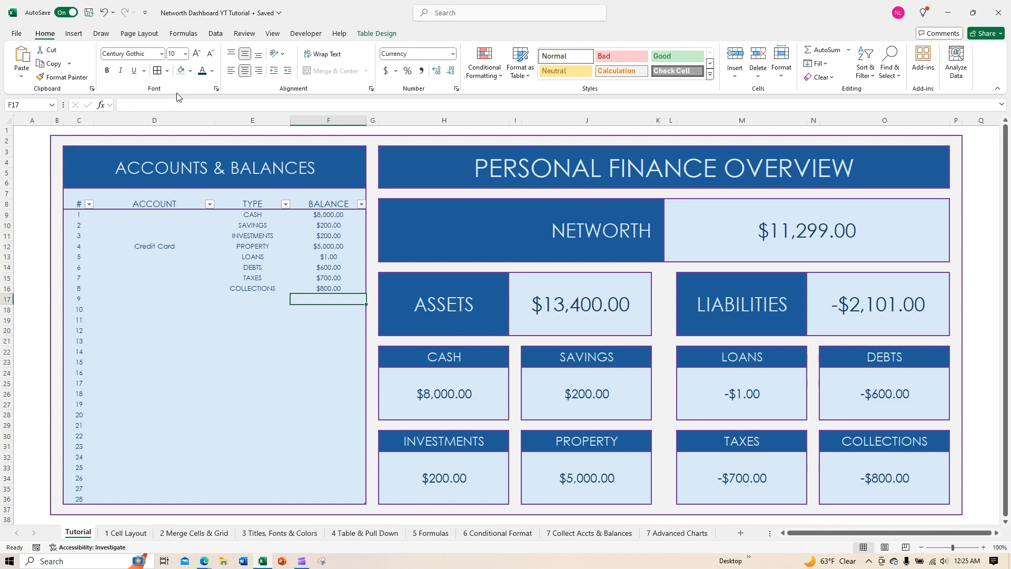
{"action": "left_click", "coordinate": [752, 229]}
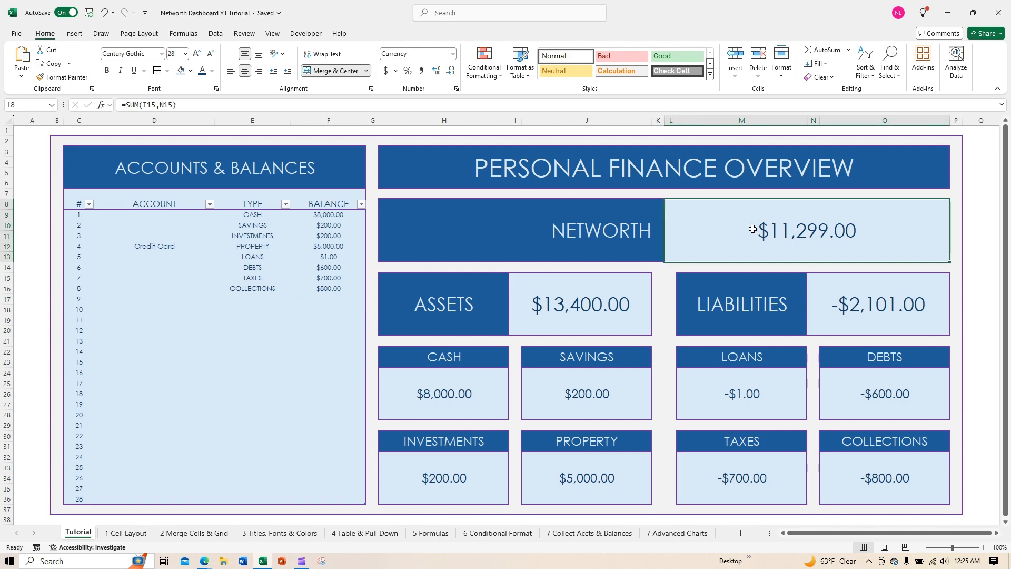
{"action": "left_click", "coordinate": [549, 315], "text": "ctrl"}
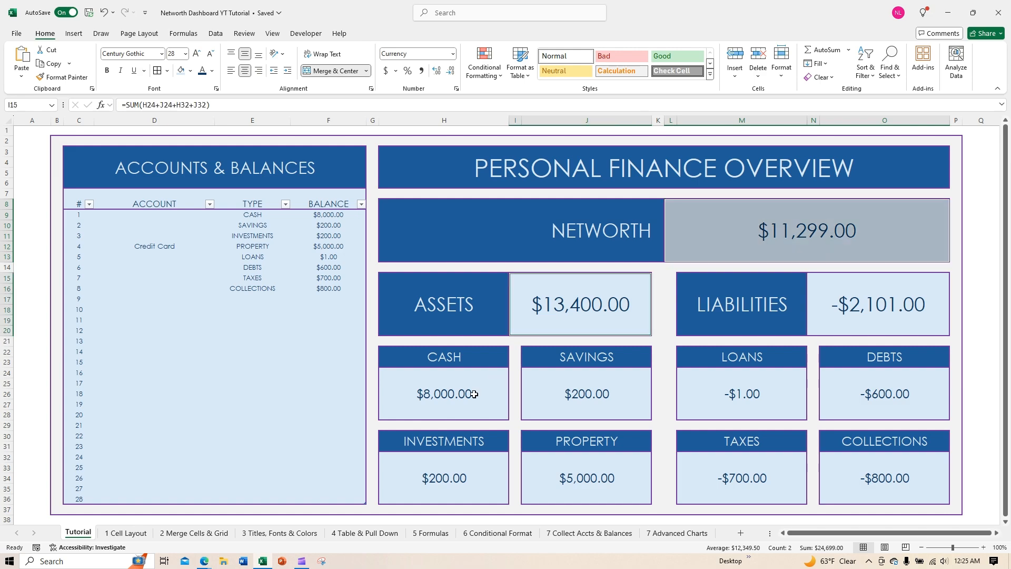
{"action": "left_click", "coordinate": [473, 394], "text": "ctrl"}
{"action": "left_click", "coordinate": [569, 397], "text": "ctrl"}
{"action": "left_click", "coordinate": [440, 490], "text": "ctrl"}
{"action": "left_click", "coordinate": [576, 483], "text": "ctrl"}
{"action": "left_click", "coordinate": [767, 474], "text": "ctrl"}
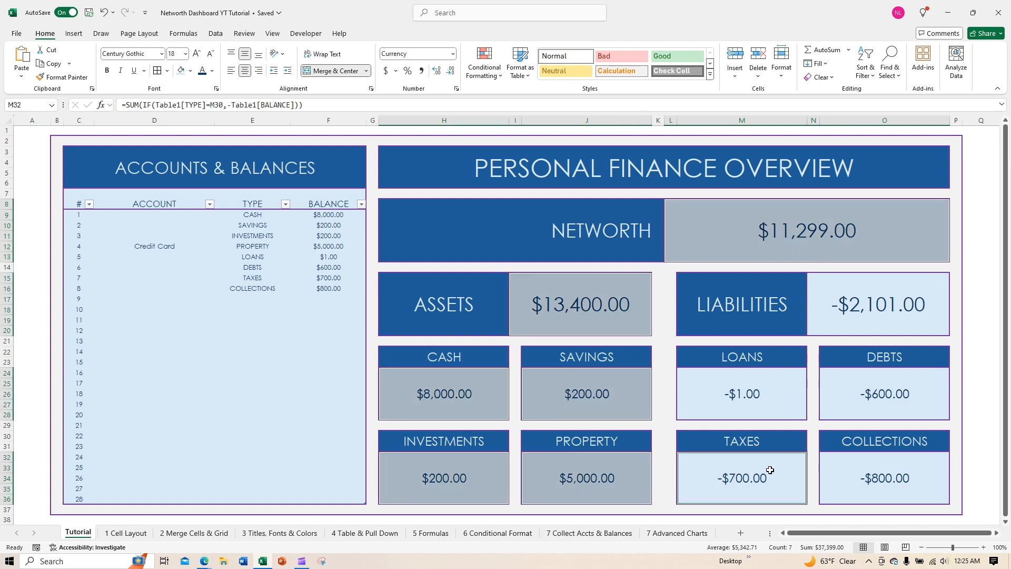
{"action": "left_click", "coordinate": [882, 466], "text": "ctrl"}
{"action": "left_click", "coordinate": [768, 410], "text": "ctrl"}
{"action": "left_click", "coordinate": [838, 402], "text": "ctrl"}
{"action": "left_click", "coordinate": [876, 325], "text": "ctrl"}
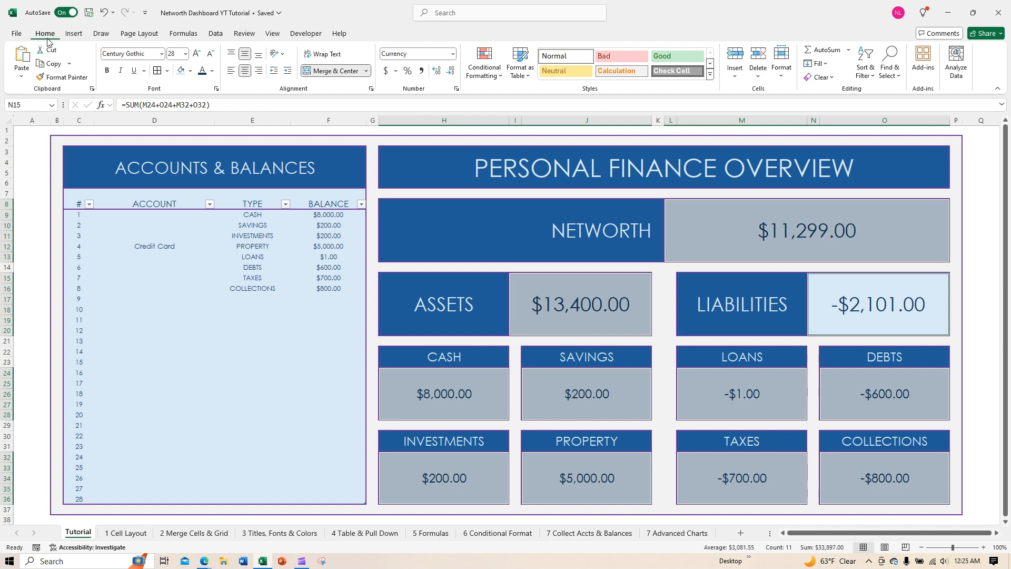
Create a conditional formatting rule for the selected cells that formats only cell values greater than 0
{"action": "left_click", "coordinate": [499, 76]}
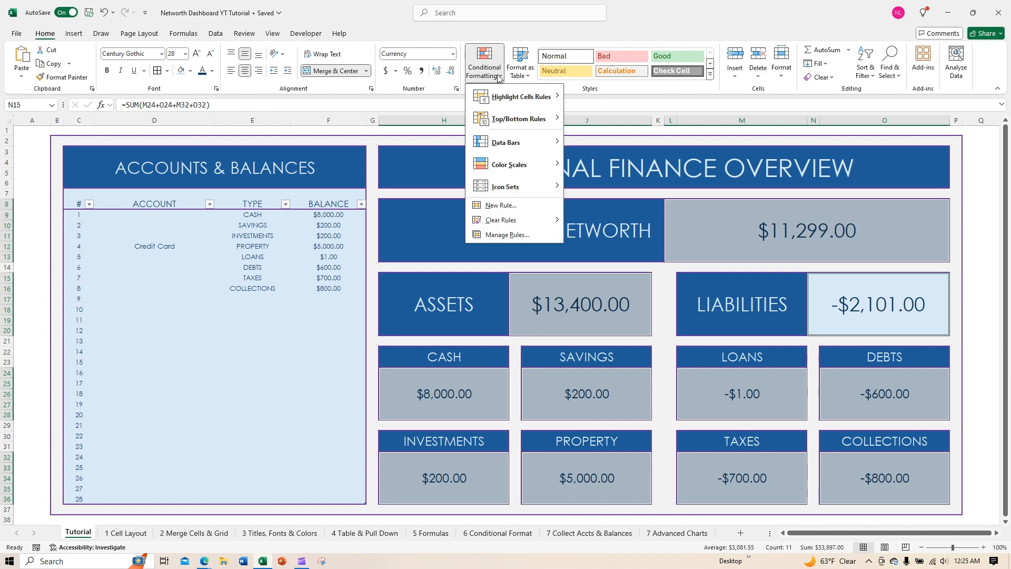
{"action": "left_click", "coordinate": [507, 234]}
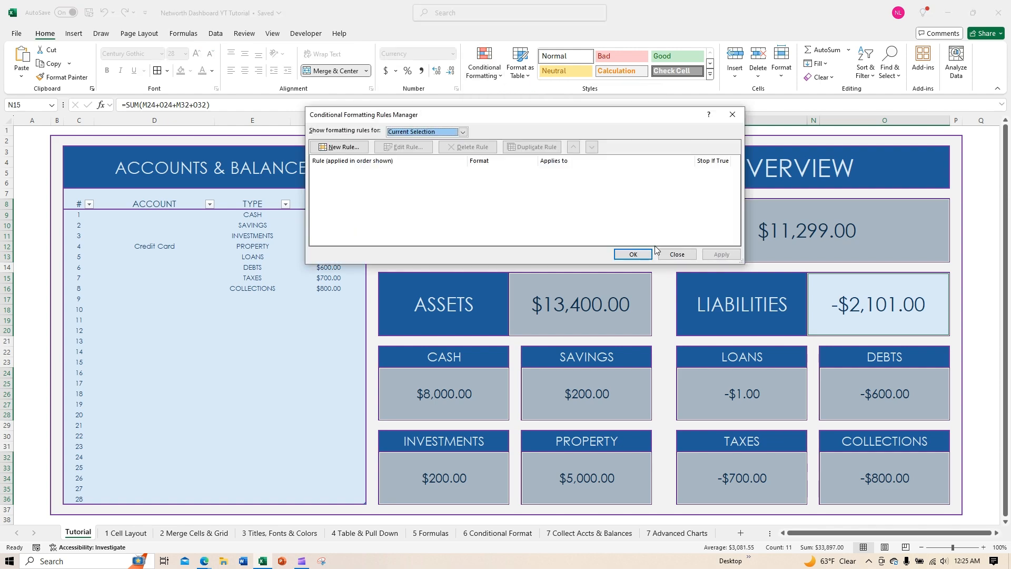
{"action": "left_click", "coordinate": [344, 148]}
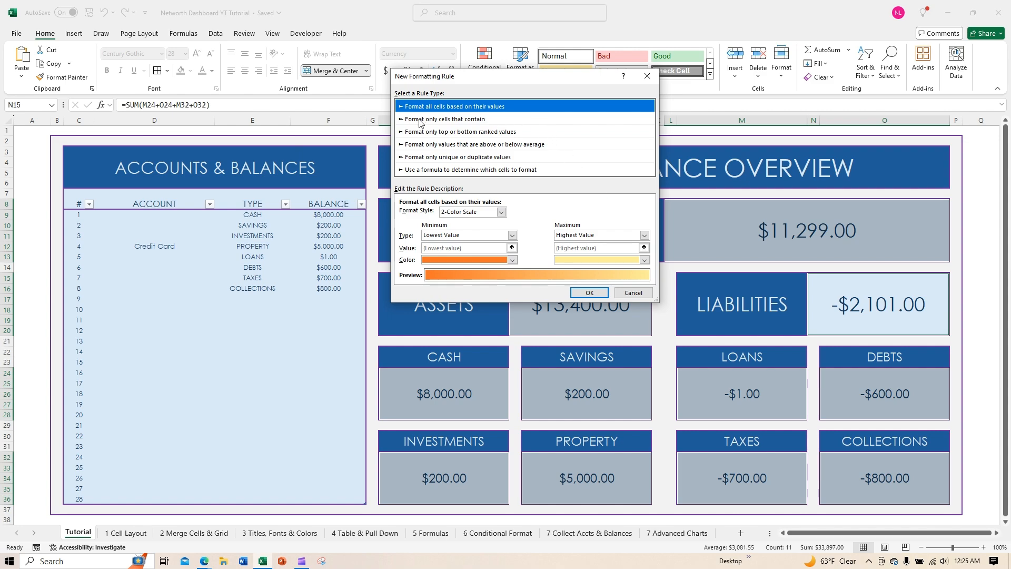
{"action": "left_click", "coordinate": [467, 121]}
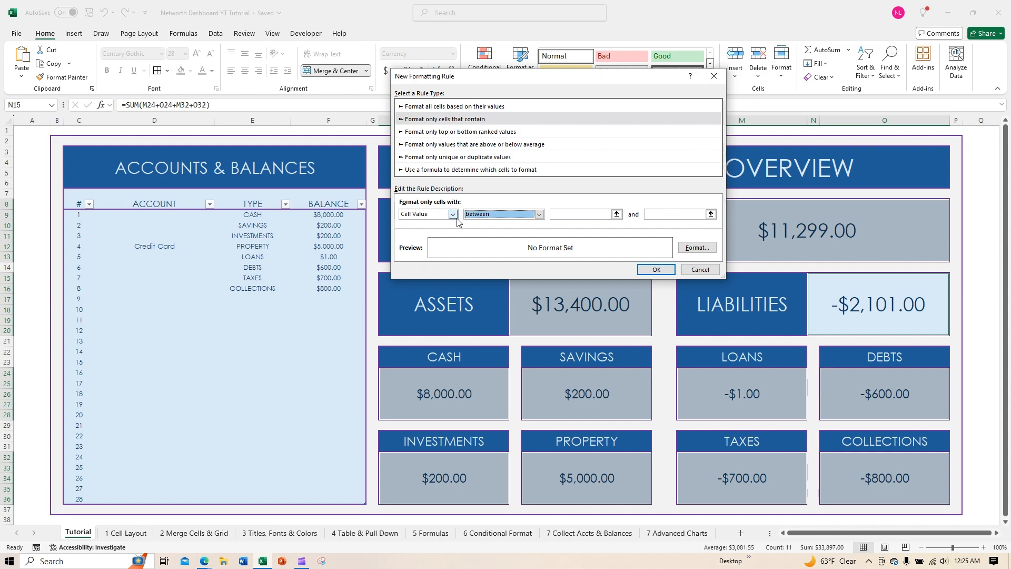
{"action": "left_click", "coordinate": [539, 214]}
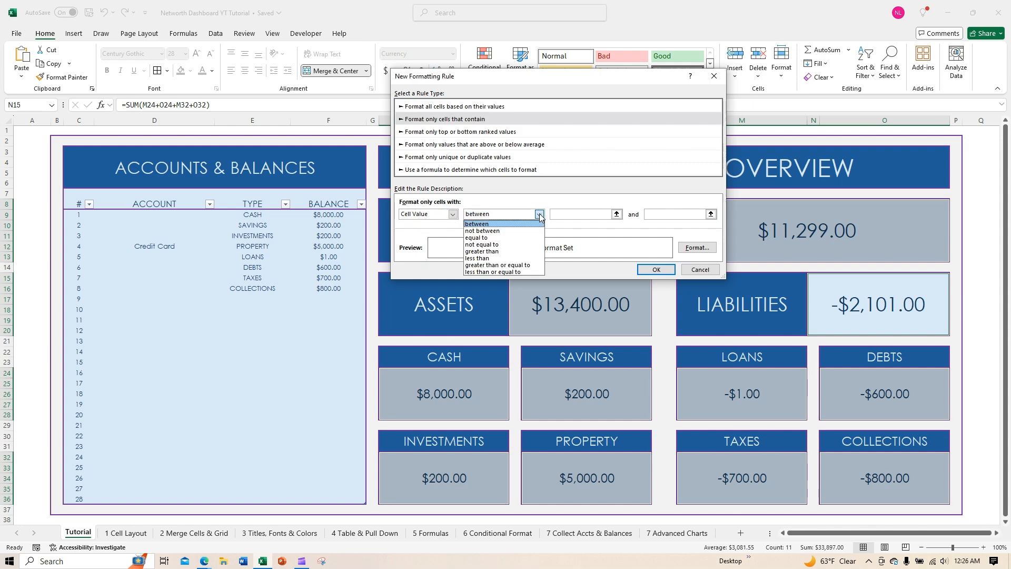
{"action": "left_click", "coordinate": [522, 252]}
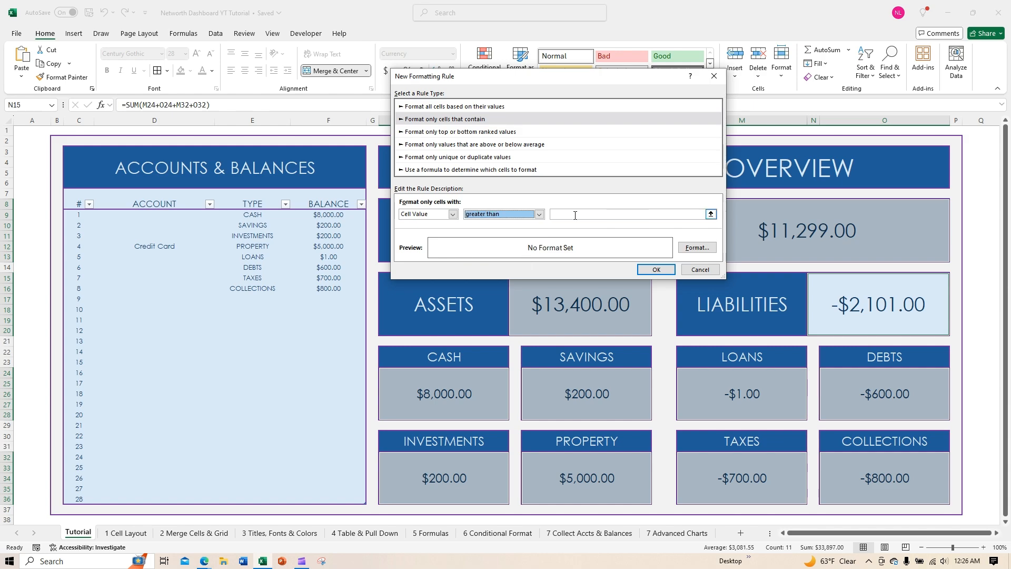
{"action": "left_click", "coordinate": [576, 215]}
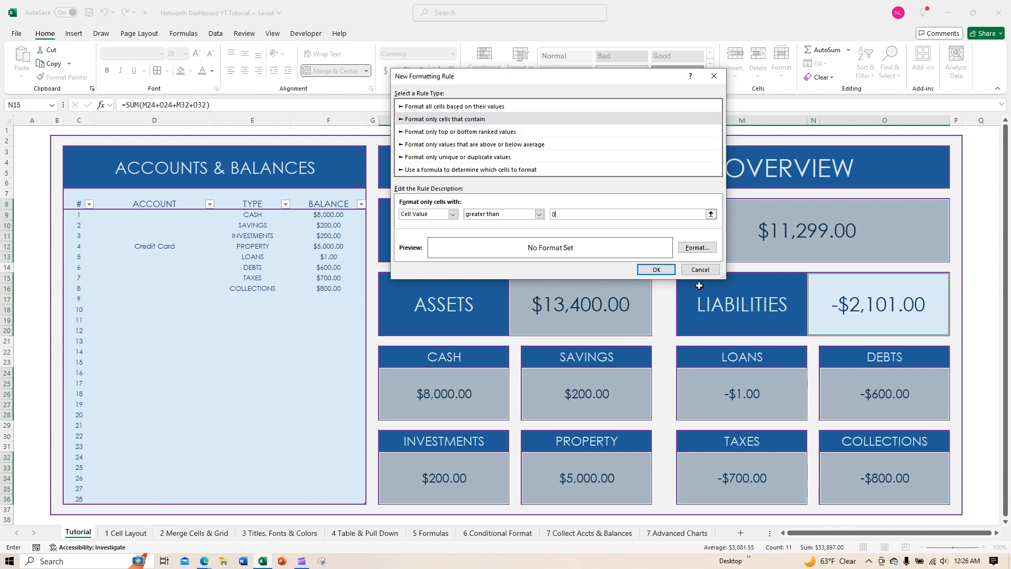
Give the greater-than-0 rule a light green fill and apply it to the selected amount cells
{"action": "left_click", "coordinate": [703, 250]}
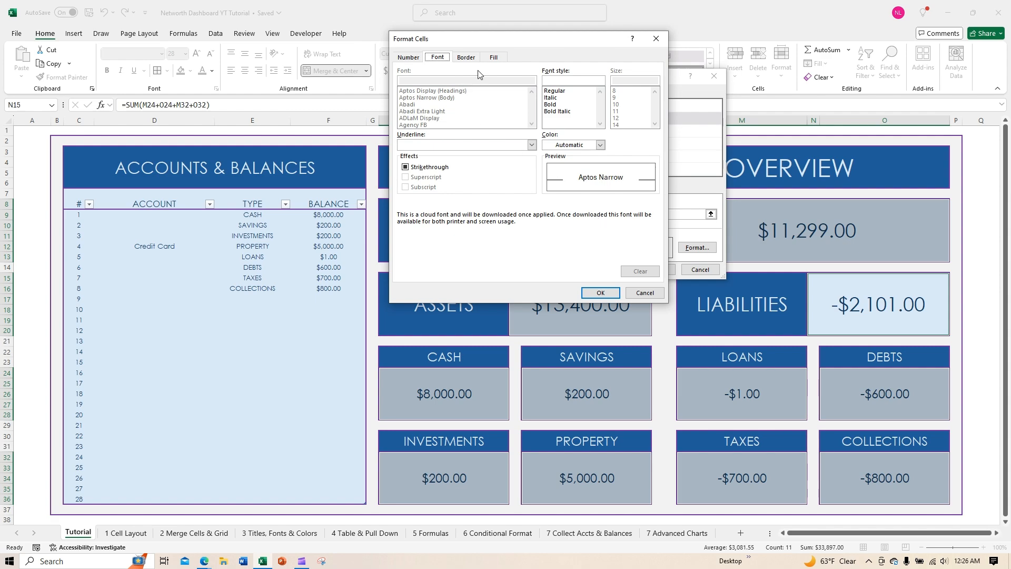
{"action": "left_click", "coordinate": [494, 58]}
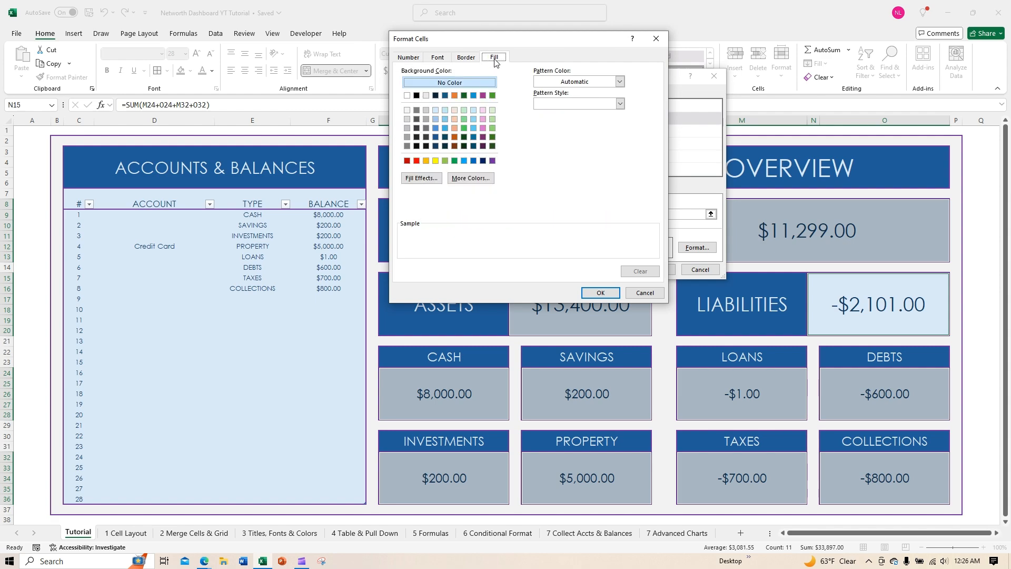
{"action": "left_click", "coordinate": [492, 110]}
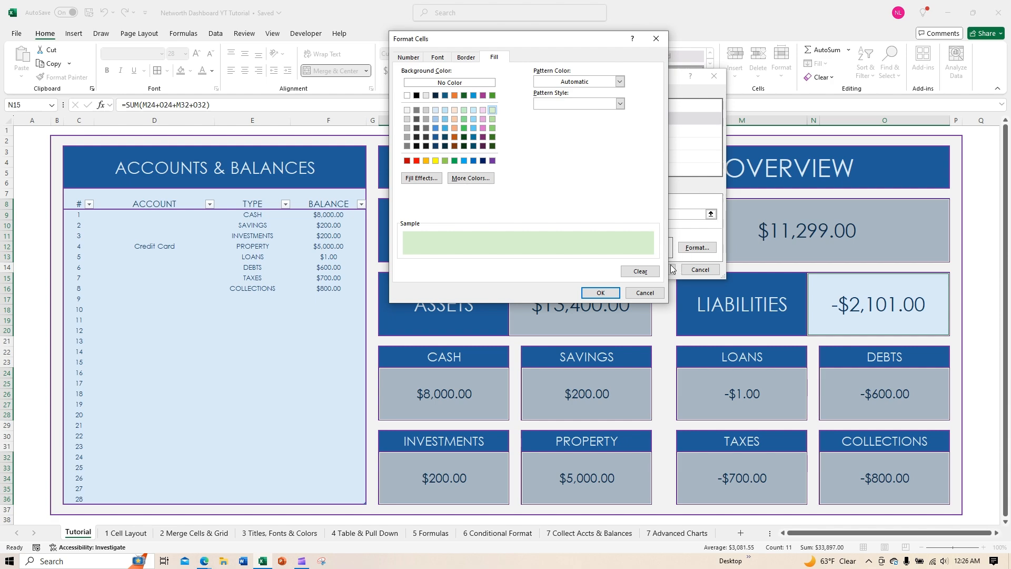
{"action": "left_click", "coordinate": [600, 294]}
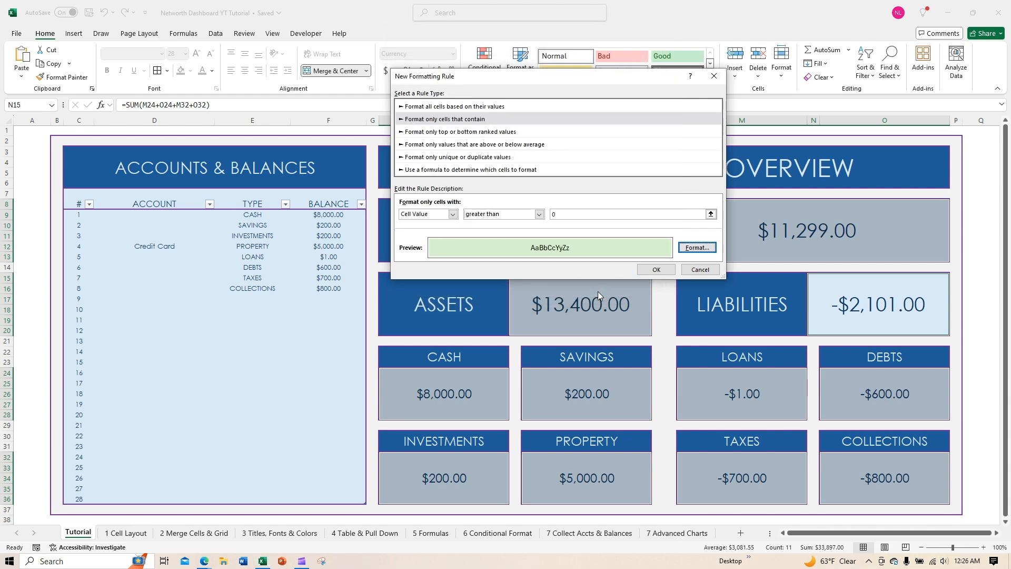
{"action": "left_click", "coordinate": [666, 272]}
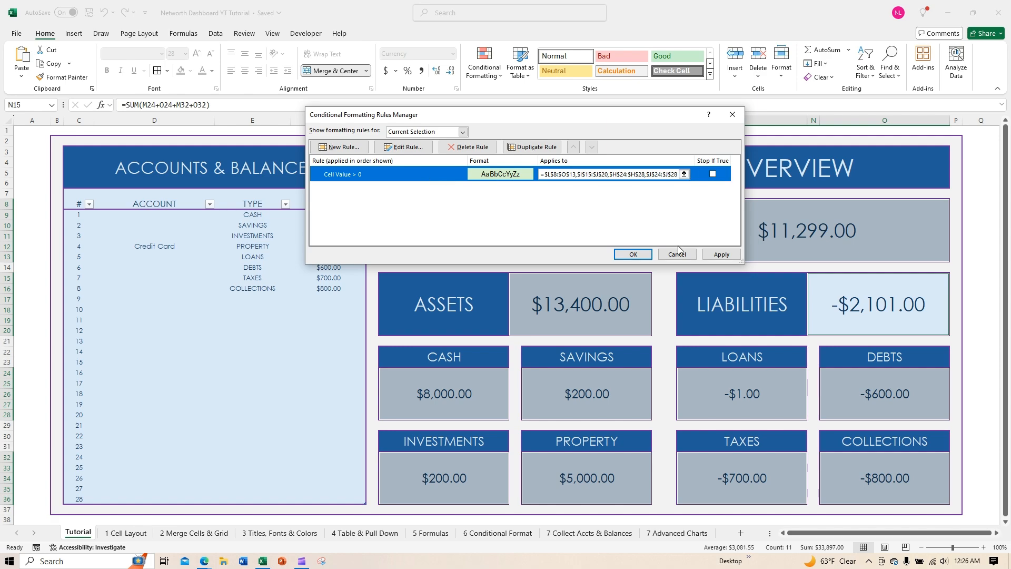
{"action": "left_click", "coordinate": [622, 254]}
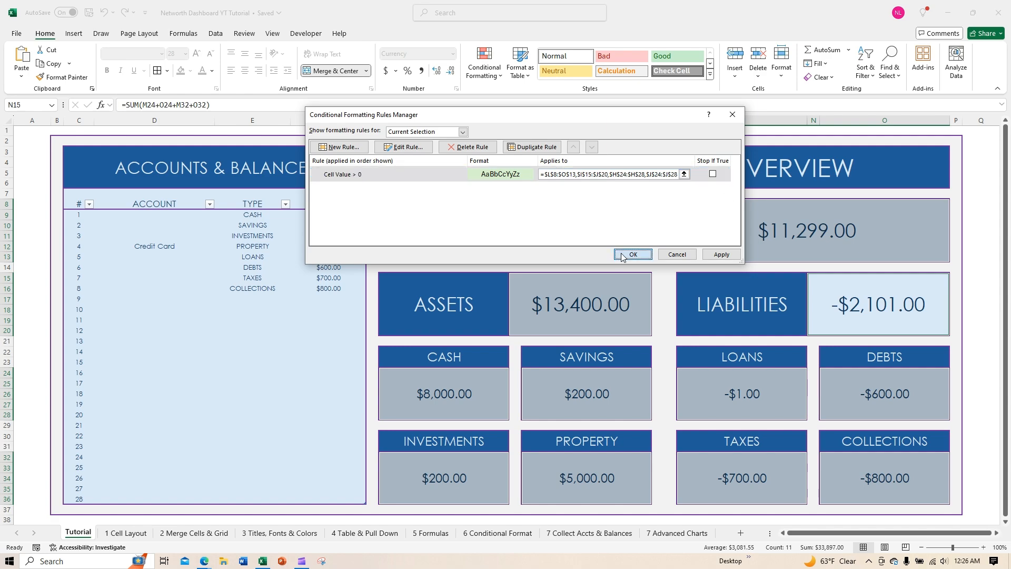
{"action": "left_click", "coordinate": [622, 255]}
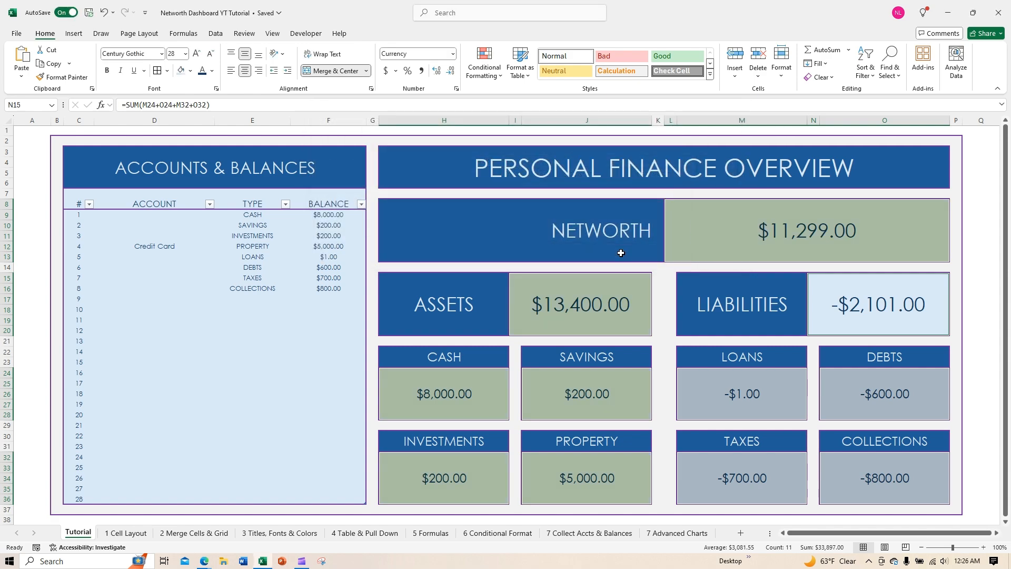
{"action": "left_click", "coordinate": [991, 487]}
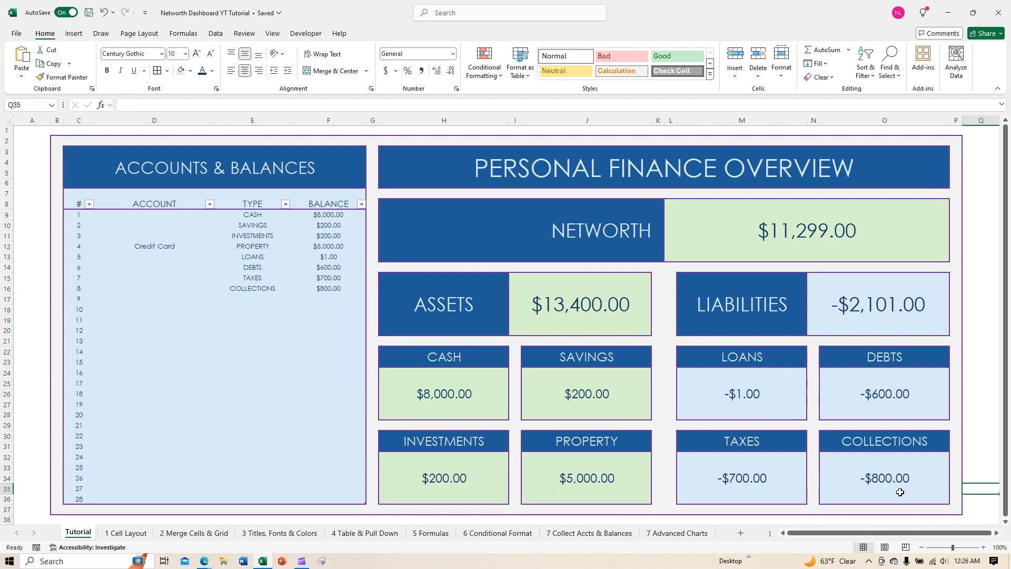
Select the Networth, Assets and Liabilities amounts plus all eight category amount cells for a second conditional formatting rule
{"action": "left_click", "coordinate": [744, 247]}
{"action": "left_click", "coordinate": [606, 311], "text": "ctrl"}
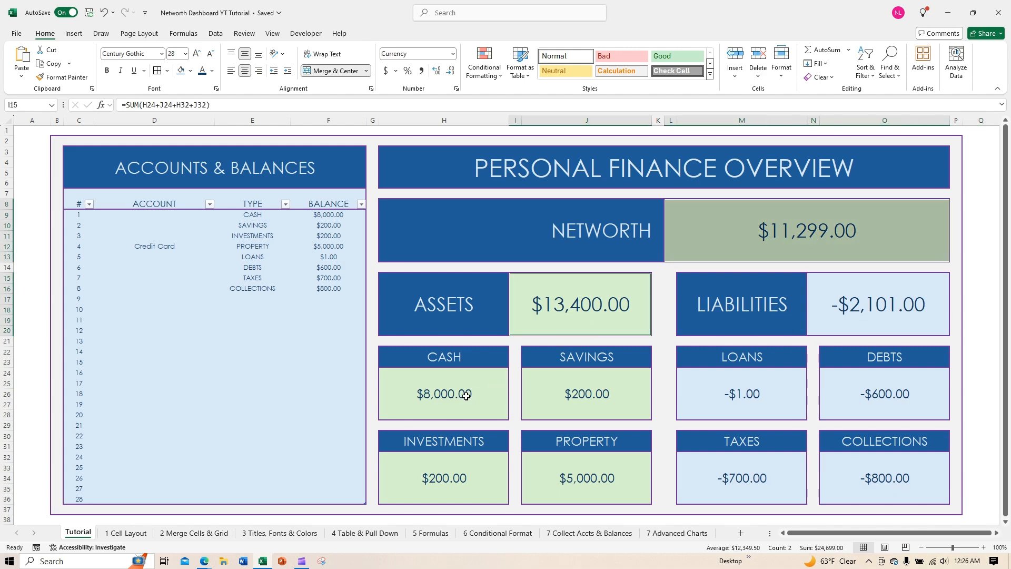
{"action": "left_click", "coordinate": [466, 396], "text": "ctrl"}
{"action": "left_click", "coordinate": [581, 393], "text": "ctrl"}
{"action": "left_click", "coordinate": [453, 476], "text": "ctrl"}
{"action": "left_click", "coordinate": [560, 484], "text": "ctrl"}
{"action": "left_click", "coordinate": [774, 472], "text": "ctrl"}
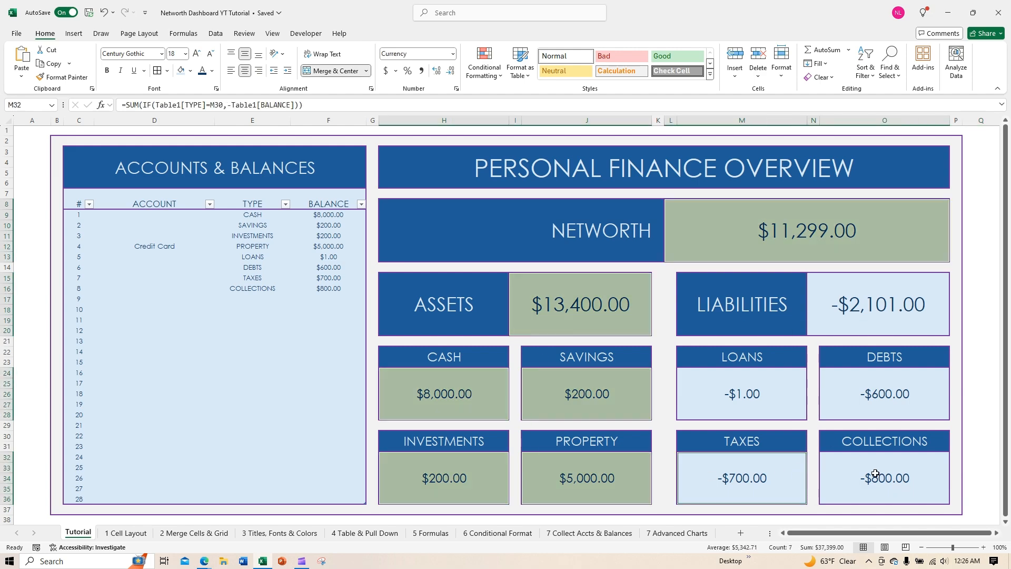
{"action": "left_click", "coordinate": [888, 472], "text": "ctrl"}
{"action": "left_click", "coordinate": [776, 397], "text": "ctrl"}
{"action": "left_click", "coordinate": [870, 395], "text": "ctrl"}
{"action": "left_click", "coordinate": [869, 314], "text": "ctrl"}
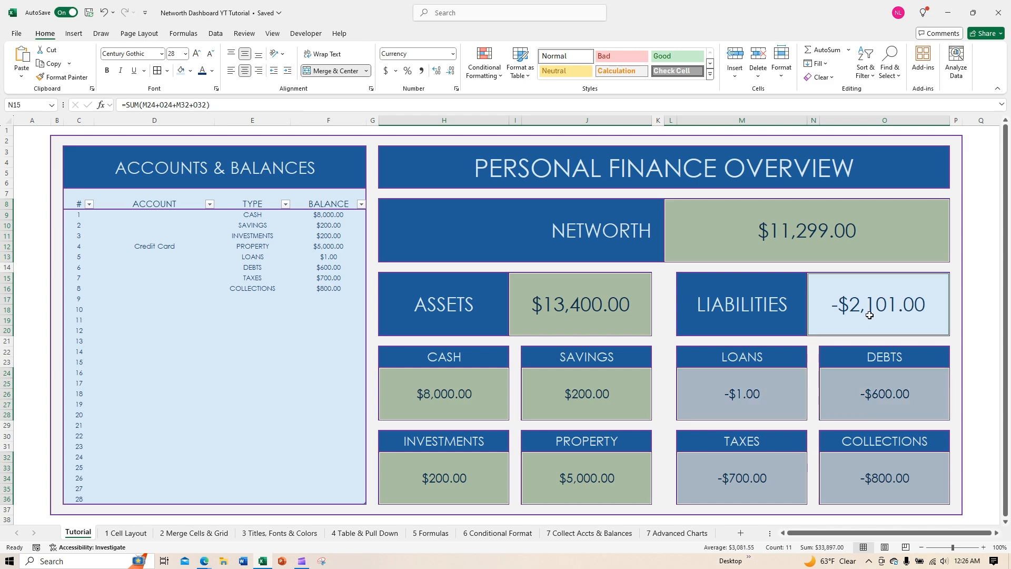
Add a conditional formatting rule for the selected amount cells that formats only cell values less than 0
{"action": "left_click", "coordinate": [495, 69]}
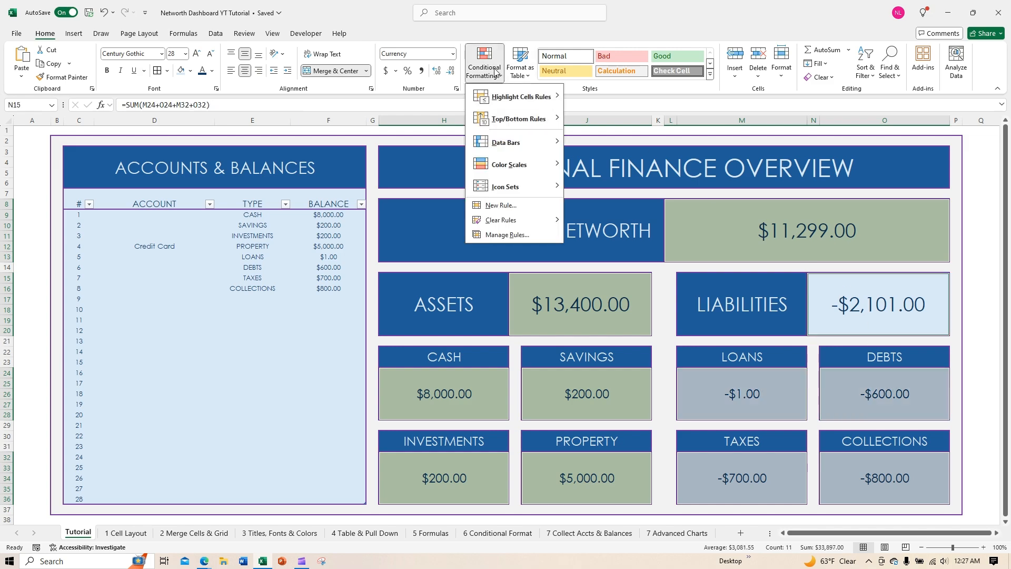
{"action": "left_click", "coordinate": [537, 234]}
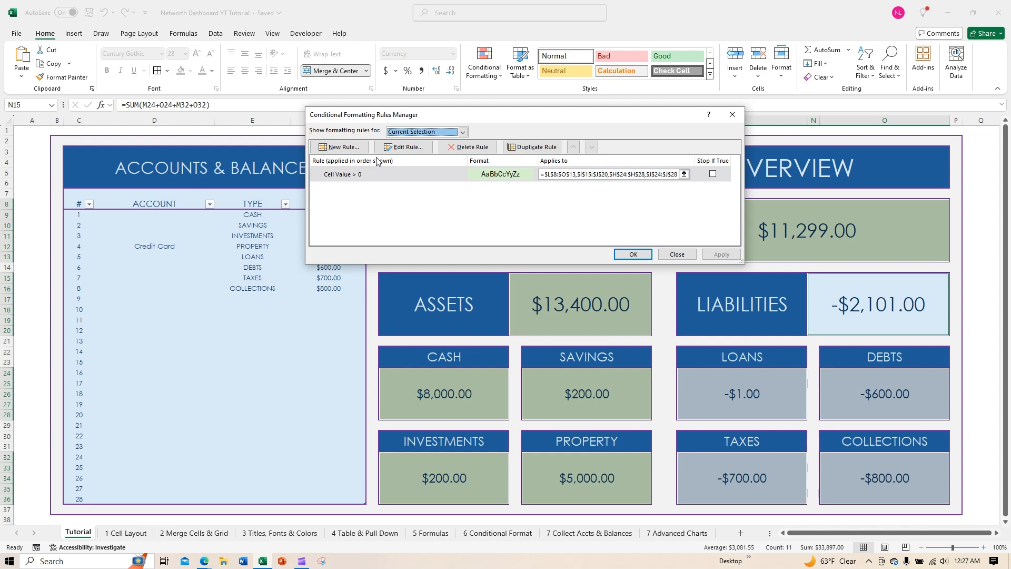
{"action": "left_click", "coordinate": [340, 147]}
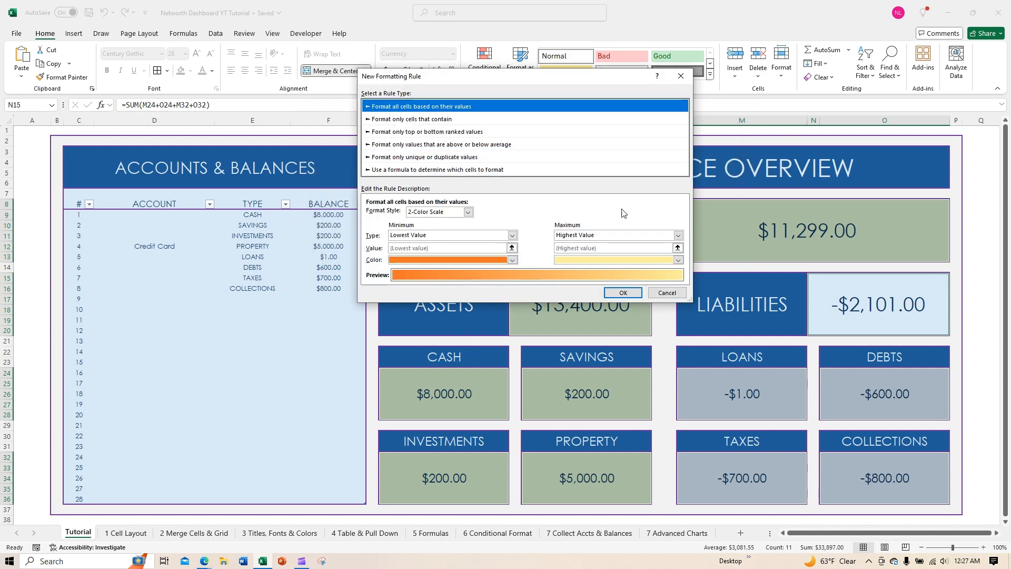
{"action": "left_click", "coordinate": [402, 120]}
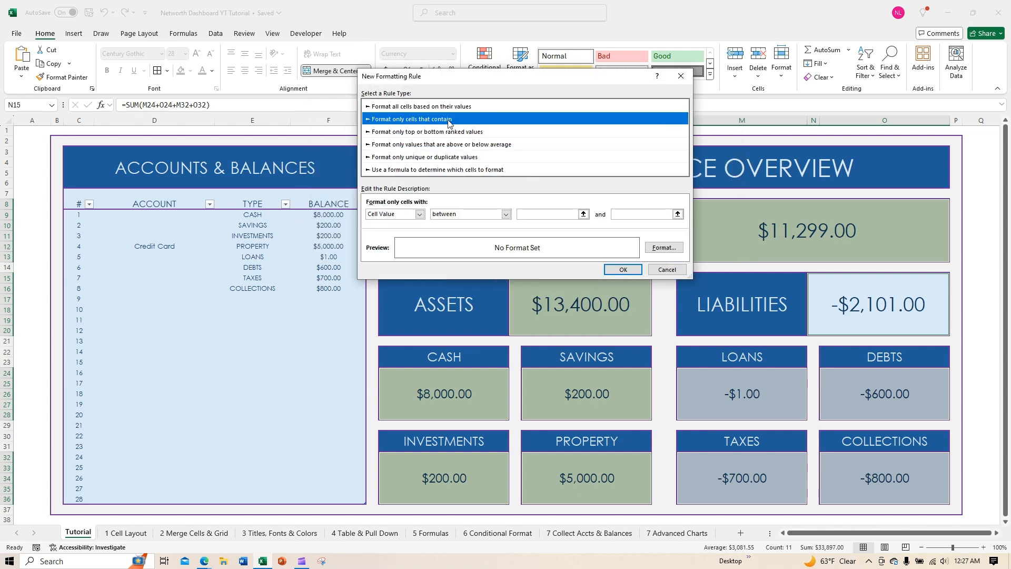
{"action": "left_click", "coordinate": [506, 214]}
{"action": "left_click", "coordinate": [461, 259]}
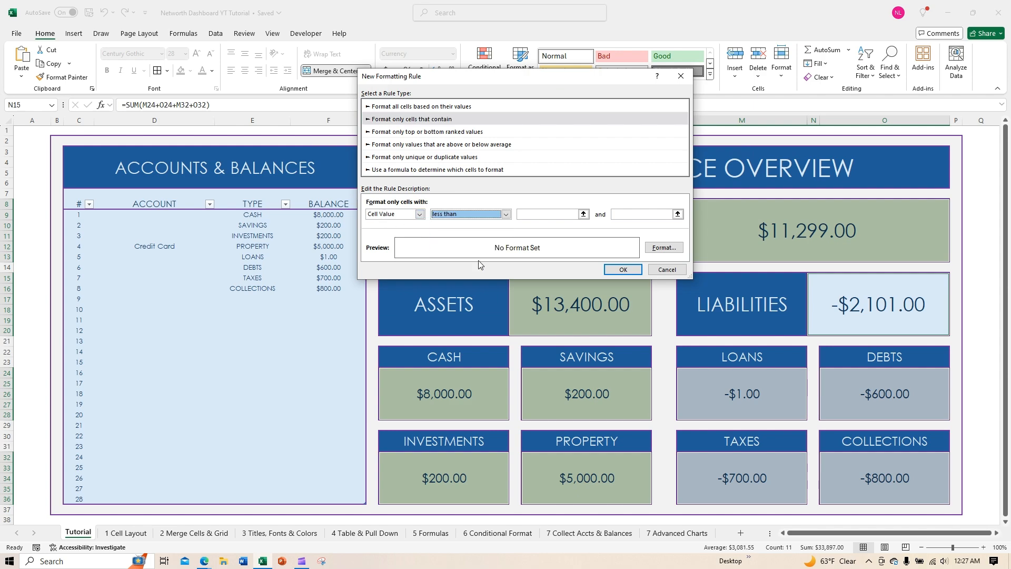
{"action": "left_click", "coordinate": [554, 214]}
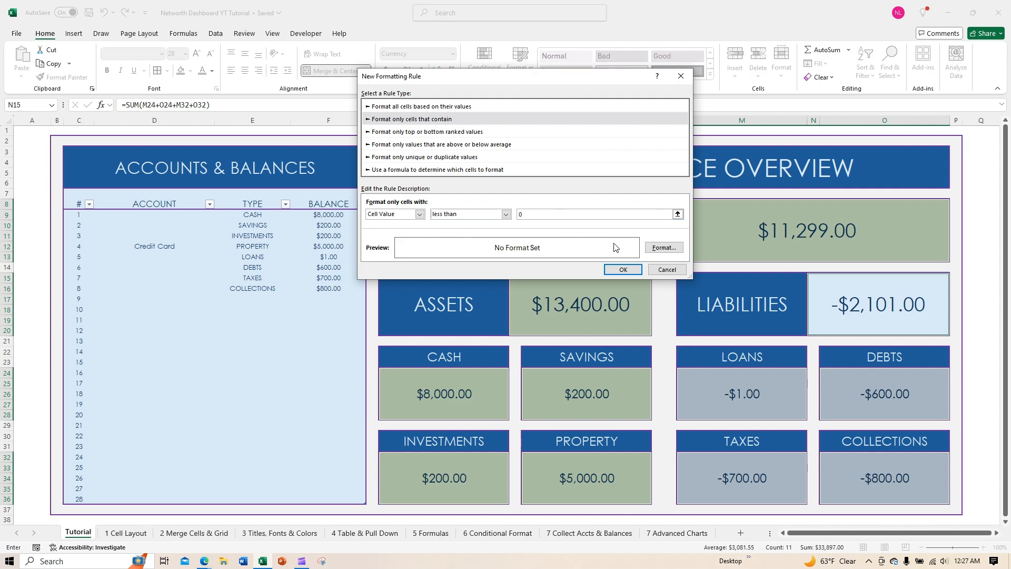
Give the less-than-0 rule a light red fill from the standard color palette and apply it to the selected cells
{"action": "left_click", "coordinate": [664, 248]}
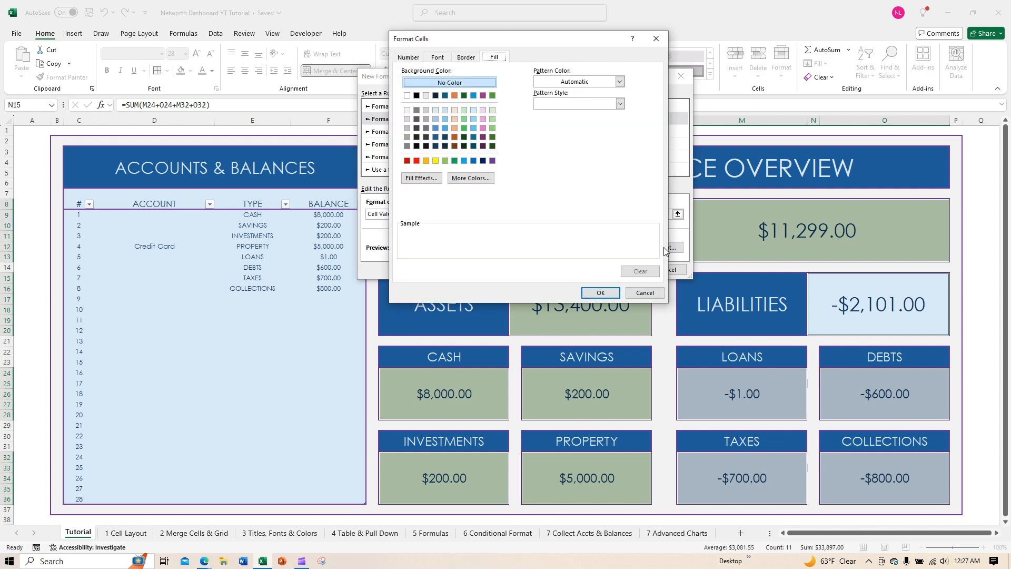
{"action": "left_click", "coordinate": [484, 109]}
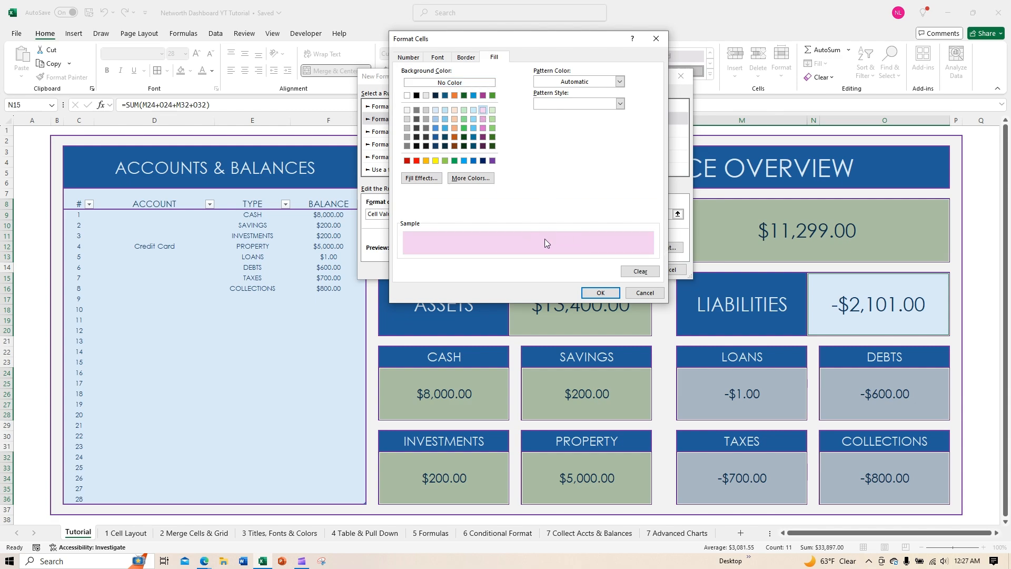
{"action": "left_click", "coordinate": [468, 182]}
{"action": "left_click", "coordinate": [470, 178]}
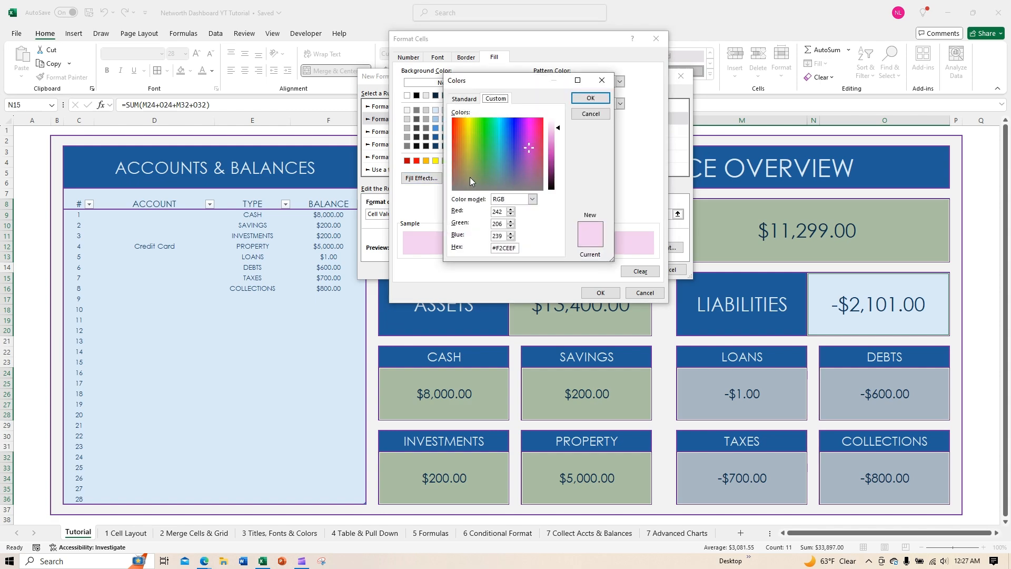
{"action": "left_click", "coordinate": [463, 100]}
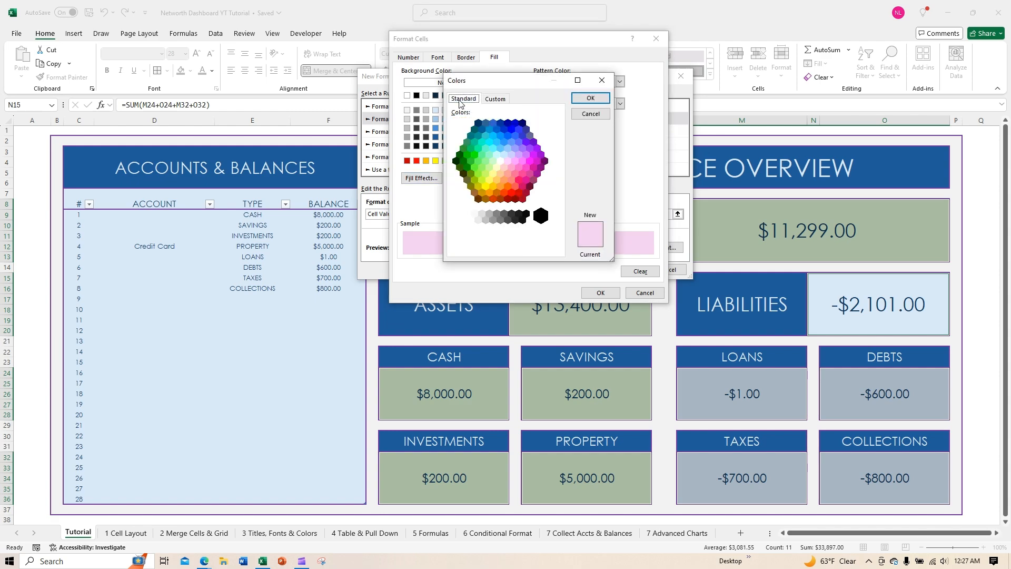
{"action": "left_click", "coordinate": [500, 160]}
{"action": "left_click", "coordinate": [504, 167]}
{"action": "left_click", "coordinate": [508, 161]}
{"action": "left_click", "coordinate": [504, 168]}
{"action": "left_click", "coordinate": [595, 100]}
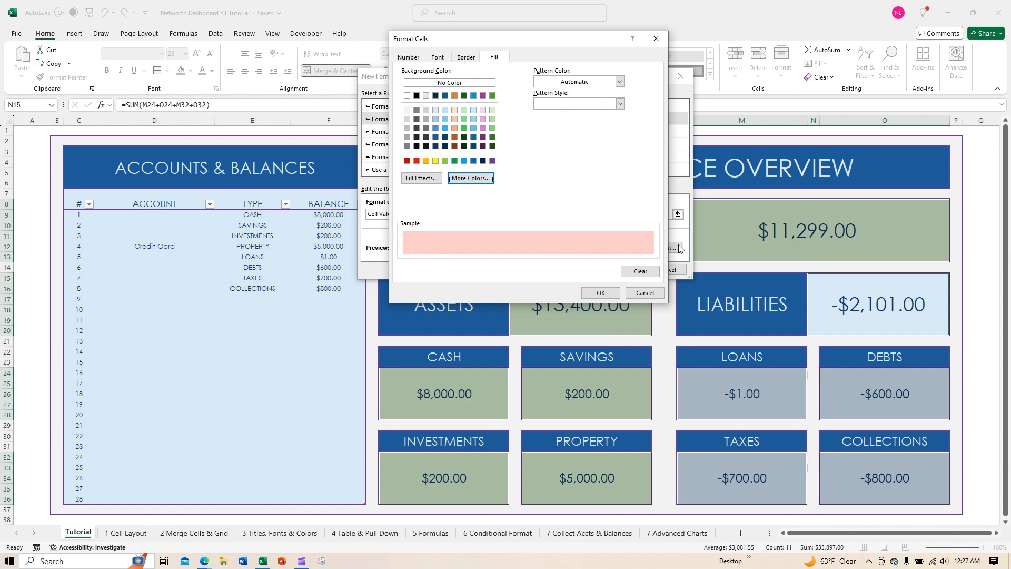
{"action": "left_click", "coordinate": [602, 294]}
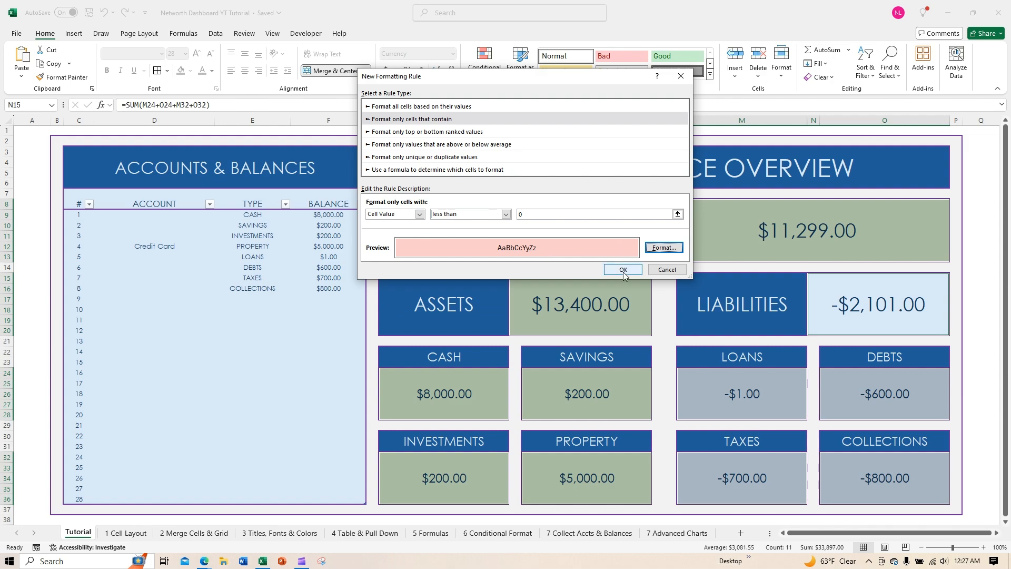
{"action": "left_click", "coordinate": [624, 270]}
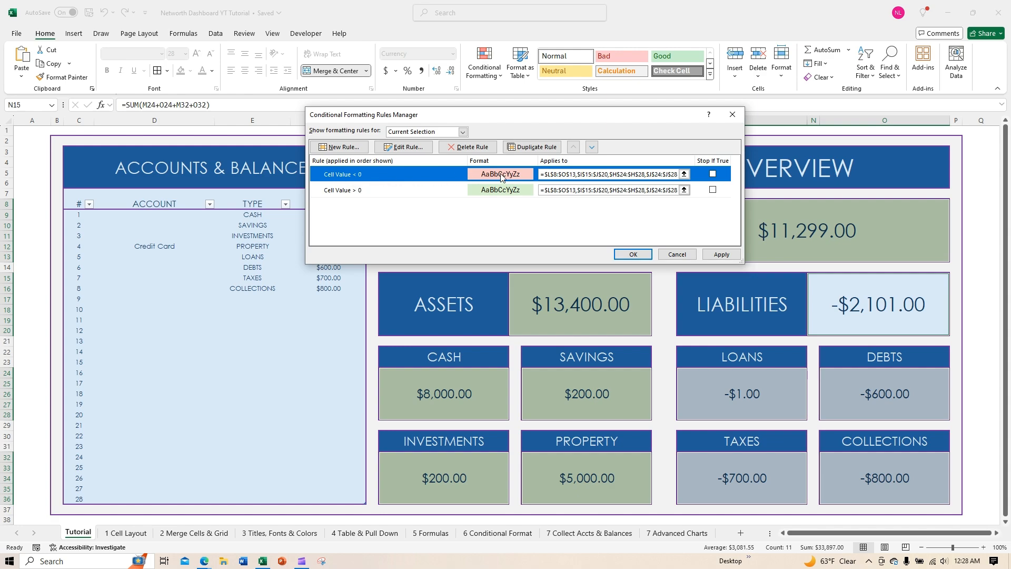
{"action": "left_click", "coordinate": [635, 255]}
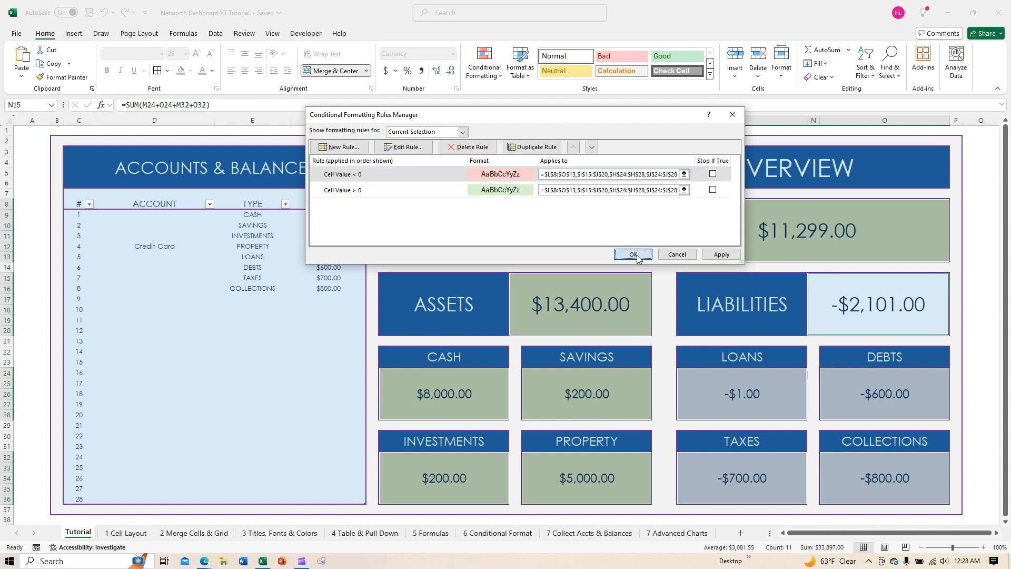
{"action": "left_click", "coordinate": [979, 446]}
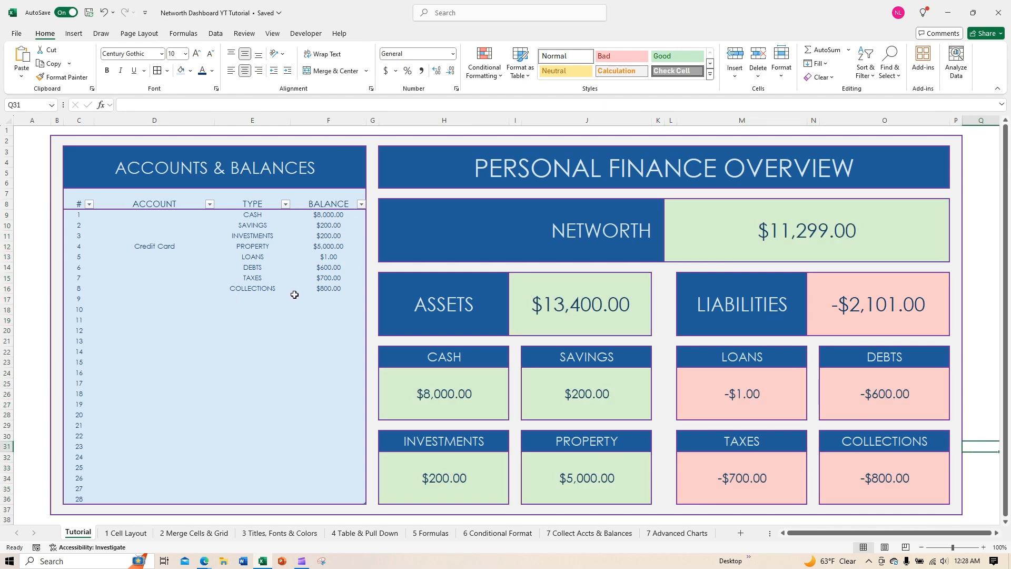
Set the LOANS balance in the accounts table to 0
{"action": "left_click", "coordinate": [329, 257]}
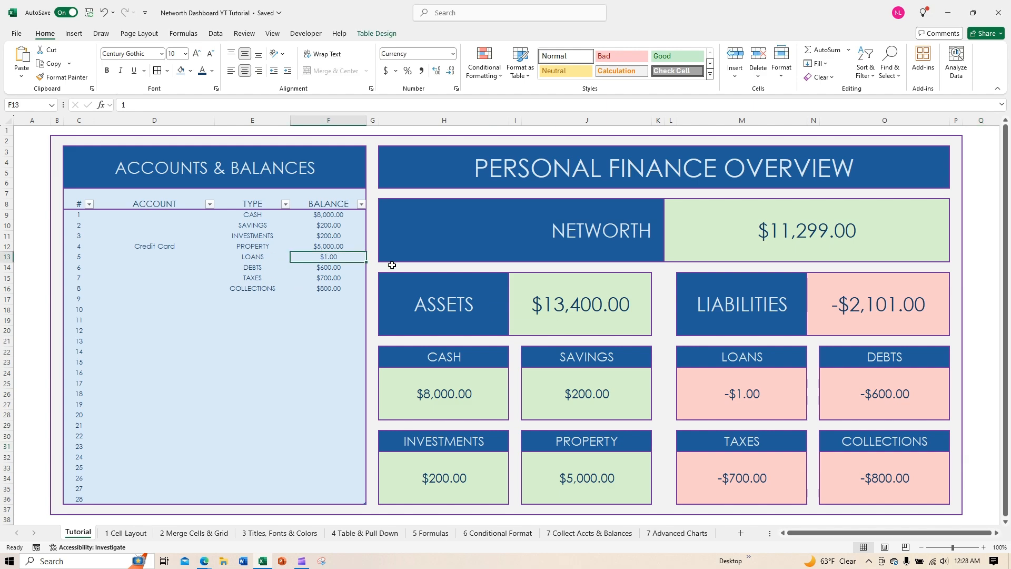
{"action": "type", "text": "0"}
{"action": "key", "text": "Return"}
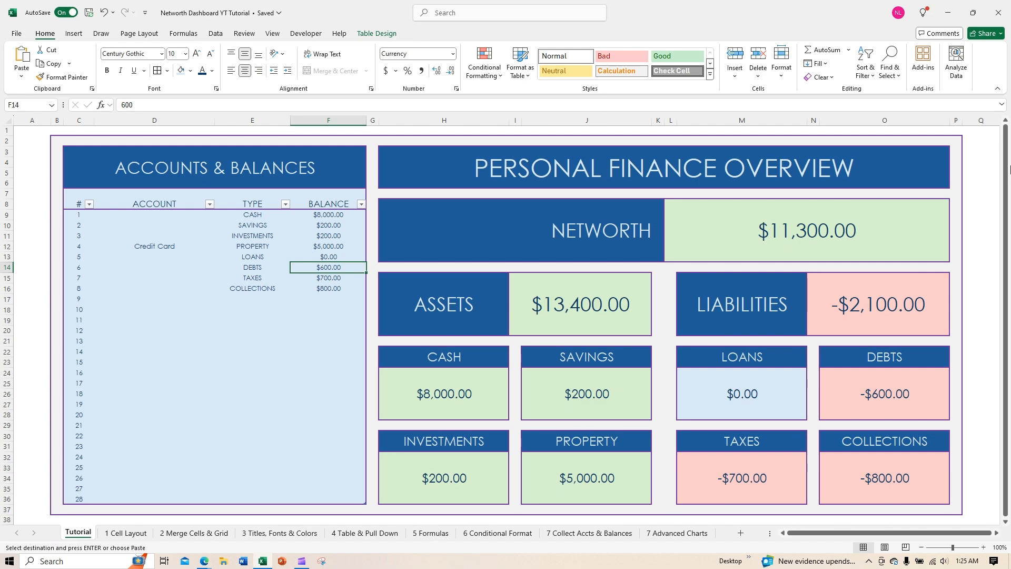
Paste the copied account list, Checking Account through Unpaid Utility with types and balances, into the accounts table from its first ACCOUNT cell
{"action": "left_click", "coordinate": [153, 220]}
{"action": "type", "text": "Checking Account\tCASH\t$8,000.00 Physical Cash\tCASH\t$40.00 Money Market Account\tCASH\t$10,000.00 Savings Account\tSAVINGS\t$8,000.00 Sinking Fund\tSAVINGS\t$600.00 Holiday Fund\tSAVINGS\t$600.00 Emergency Fund\tSAVINGS\t$1,000.00 Certificate of Deposit (CD)\tINVESTMENTS\t$6,220.00 401K/Retiremnet Account\tINVESTMENTS\t$60,900.00 Stocks\tINVESTMENTS\t$5,200.00 Pension\tINVESTMENTS\t$11,040.00 Life Insurance\tINVESTMENTS\t$178,150.00 Home Value\tPROPERTY\t$300,000.00 Car Value\tPROPERTY\t$5,640.00 Jewlery/Antiques/Art\tPROPERTY\t$5,100.00 Land Value\tPROPERTY\t$12,097.00 Mortgage\tLOANS\t$244,500.00 Car Loan/Lease\tLOANS\t$26,248.00 Student Loan\tLOANS\t$17,000.00 Personal Loan\tLOANS\t$11,500.00 Credit Card 1\tDEBTS\t$4,750.00 Credit Card 2\tDEBTS\t$1,500.00 Store Card\tDEBTS\t$250.00 IOU Mom & Dad\tDEBTS\t$125.00 Property Tax\tTAXES\t$2,300.00 Business Tax\tTAXES\t$1,550.00 Medical Debt\tCOLLECTIONS\t$2,000.00 Unpaid Utility\tCOLLECTIONS\t$1,250.00"}
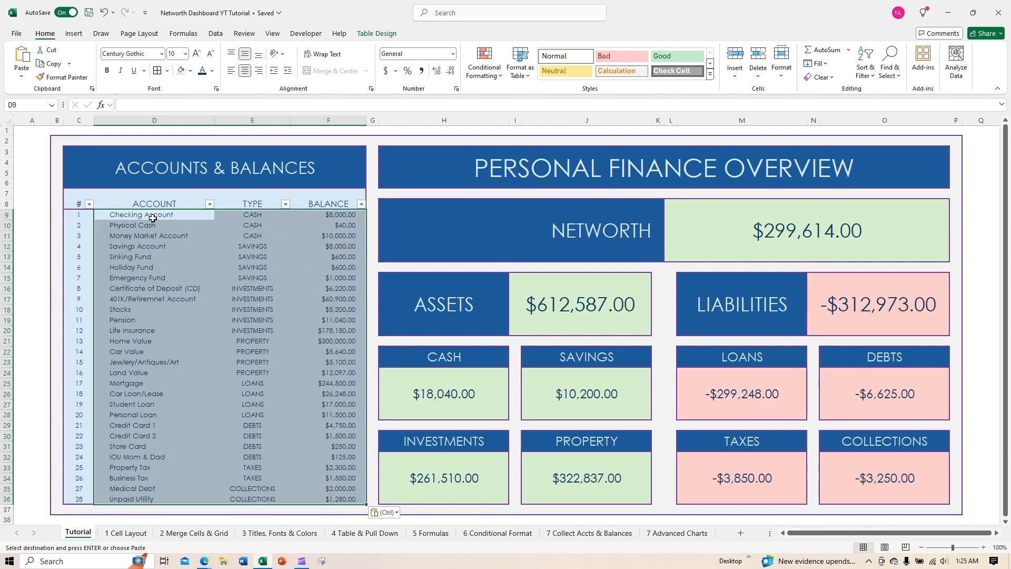
{"action": "key", "text": "Escape"}
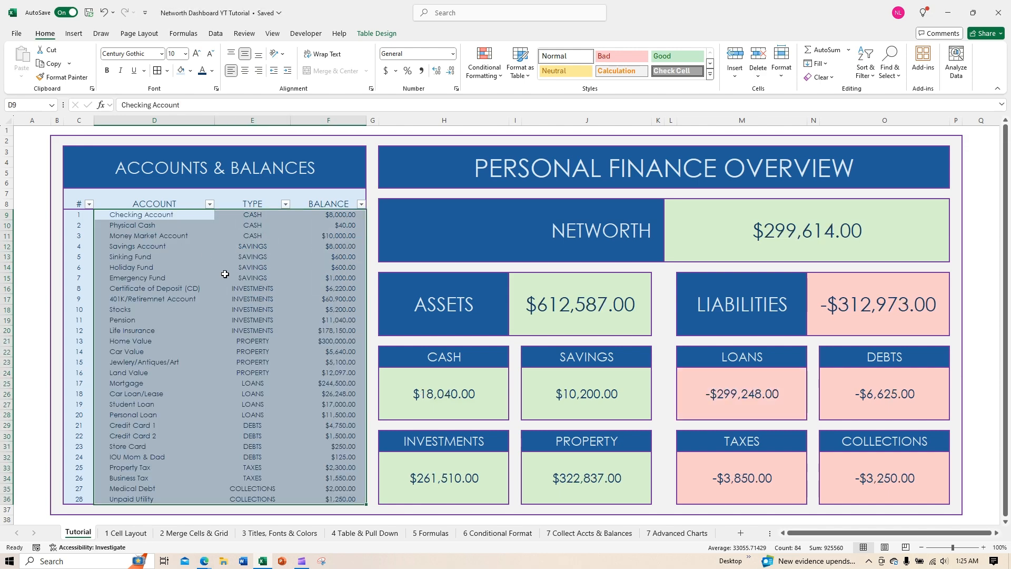
{"action": "left_click", "coordinate": [992, 518]}
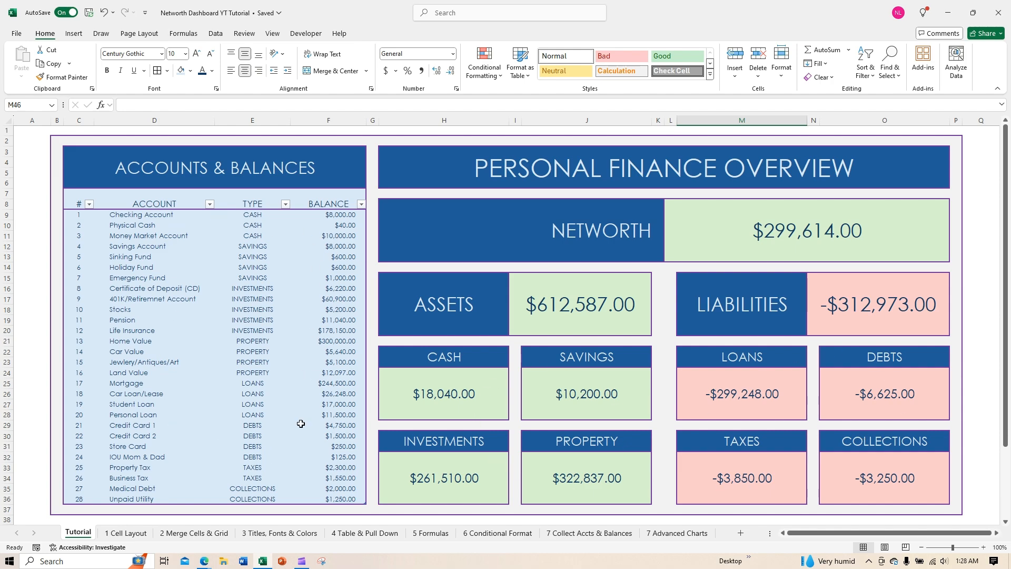
Sort the accounts table by ACCOUNT from A to Z with everyone's sorting shown, and re-sort it by BALANCE from smallest to largest
{"action": "left_click", "coordinate": [210, 205]}
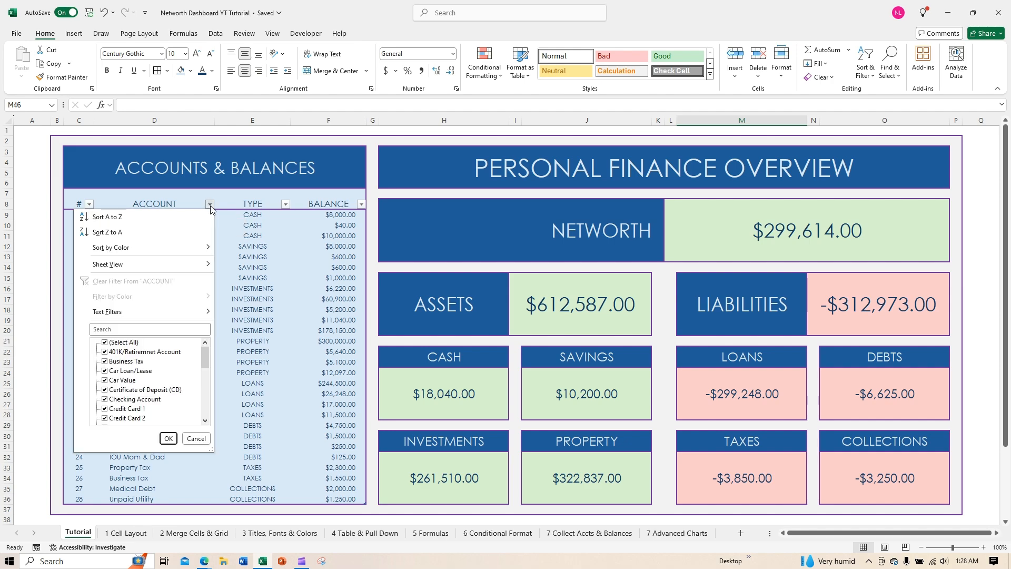
{"action": "left_click", "coordinate": [184, 219]}
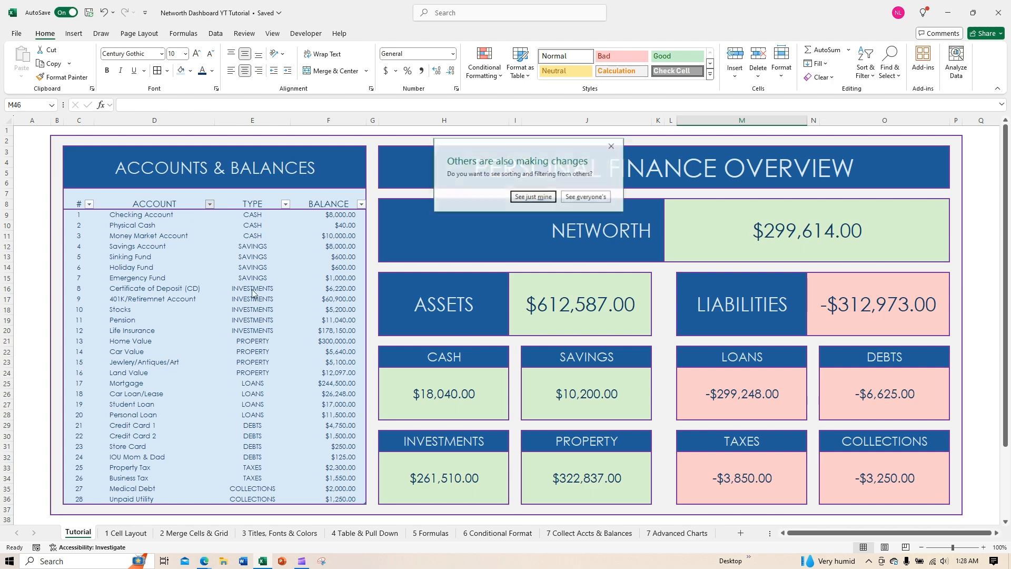
{"action": "left_click", "coordinate": [587, 197]}
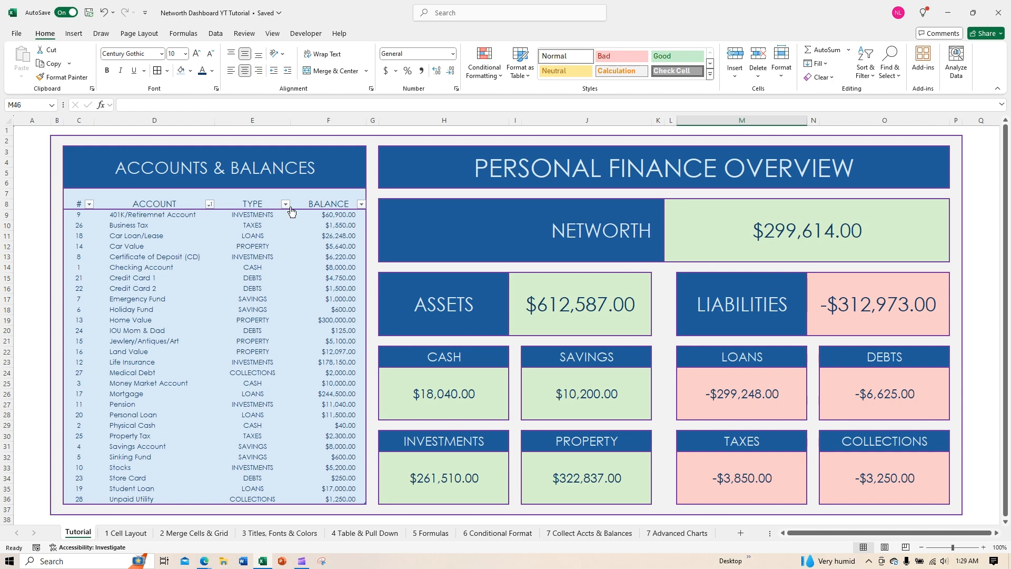
{"action": "left_click", "coordinate": [361, 206]}
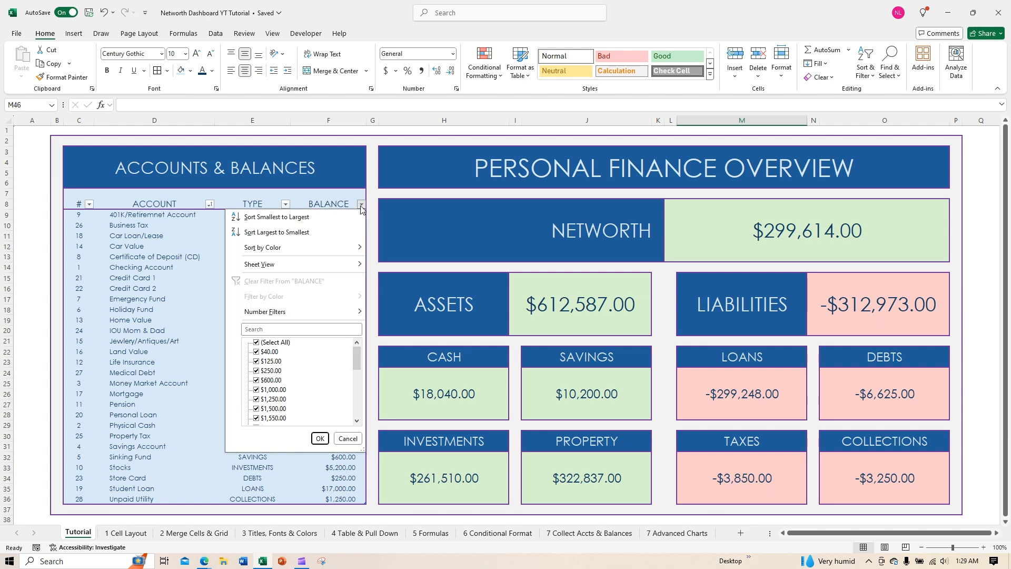
{"action": "left_click", "coordinate": [319, 219]}
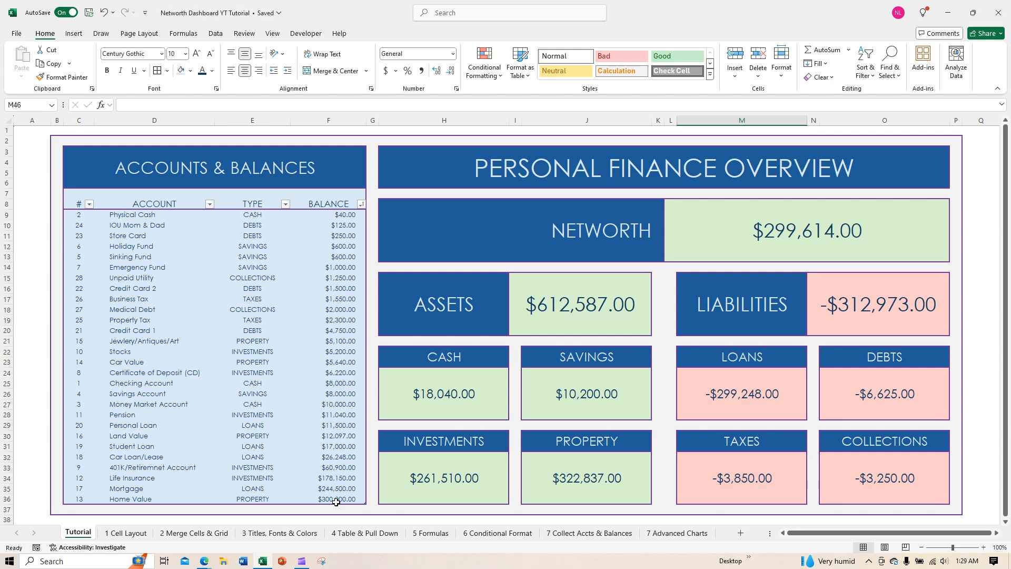
Sort the accounts table by TYPE from A to Z, and return it to numeric order by the # column
{"action": "left_click", "coordinate": [284, 203]}
{"action": "left_click", "coordinate": [261, 213]}
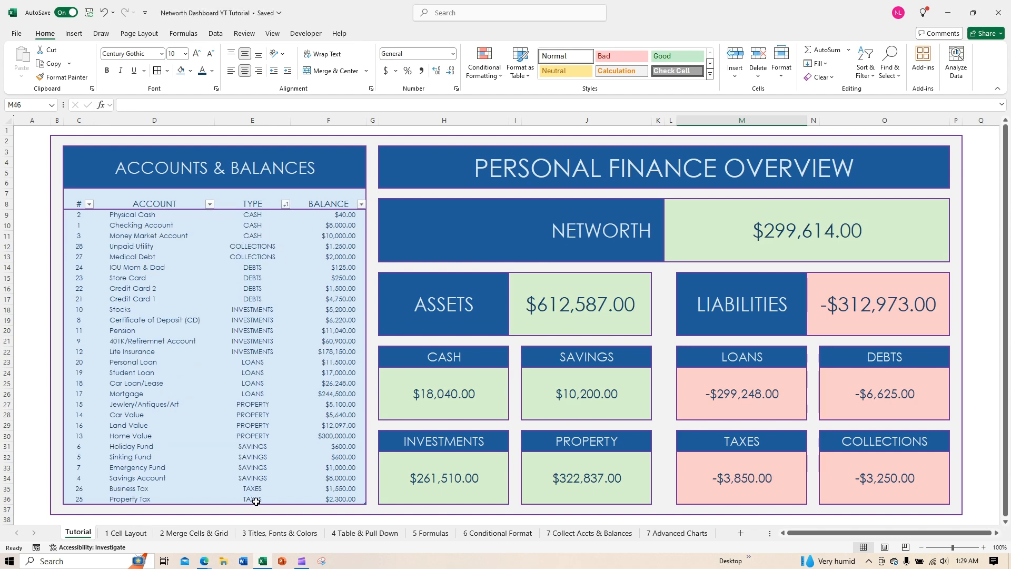
{"action": "left_click", "coordinate": [89, 204]}
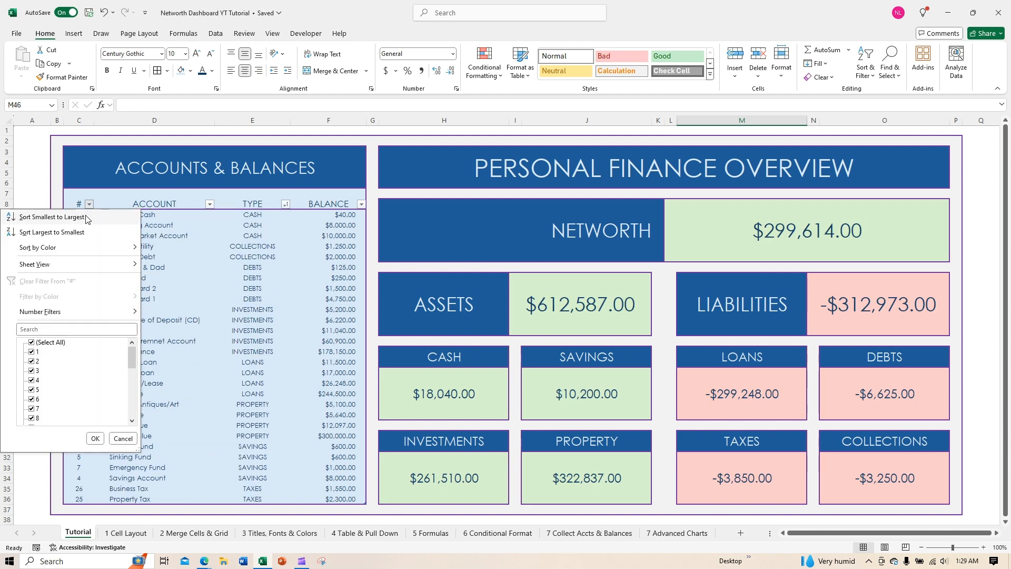
{"action": "left_click", "coordinate": [87, 217]}
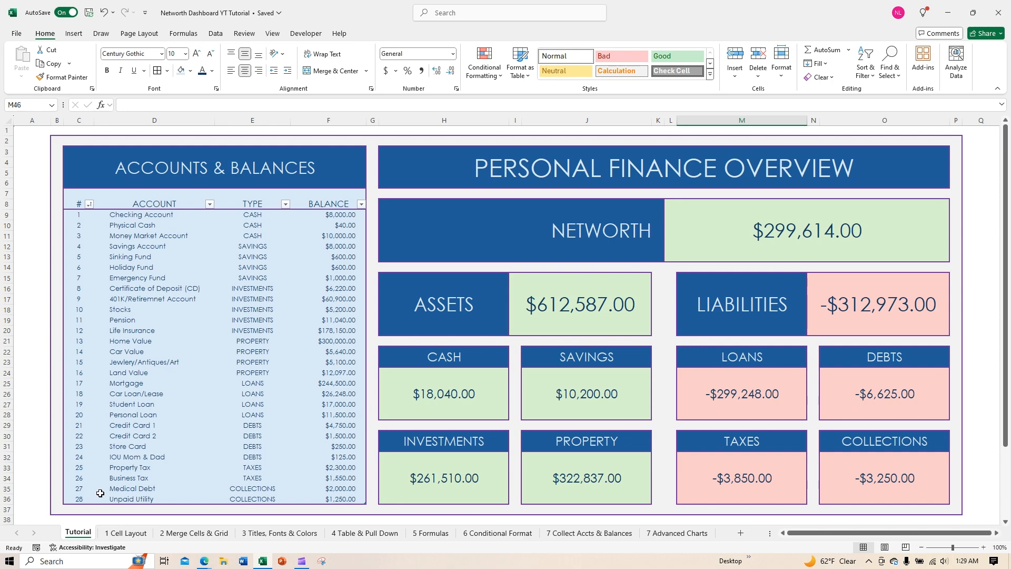
Group the accounts by TYPE from A to Z once more, and re-sort the table by # from smallest to largest
{"action": "left_click", "coordinate": [285, 204]}
{"action": "left_click", "coordinate": [273, 219]}
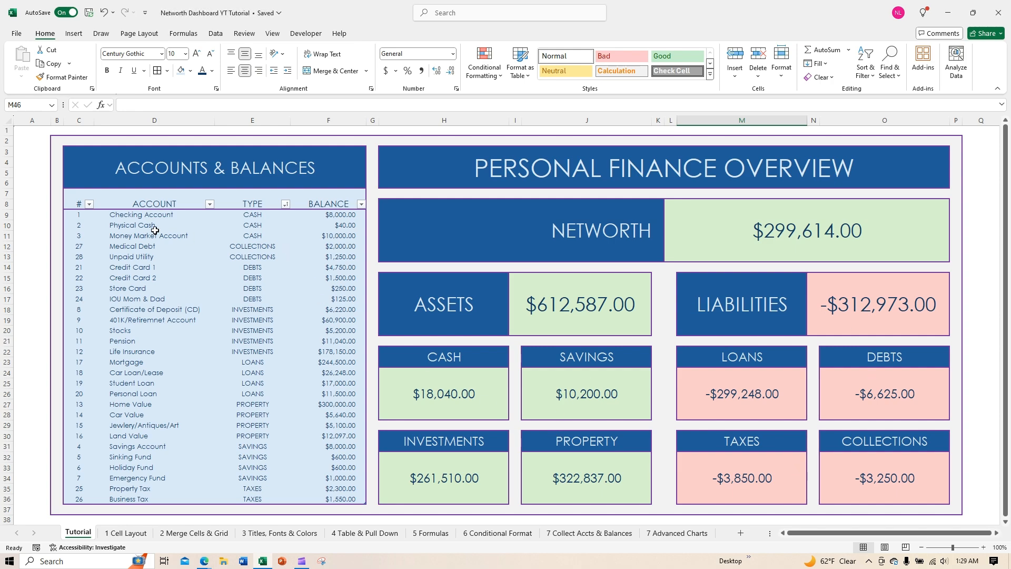
{"action": "left_click", "coordinate": [90, 206]}
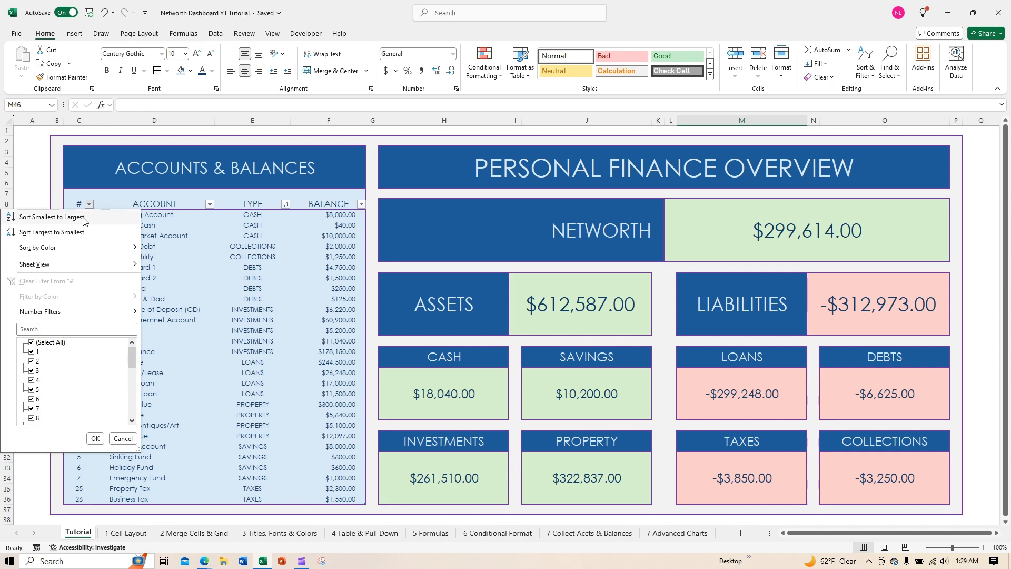
{"action": "left_click", "coordinate": [83, 217]}
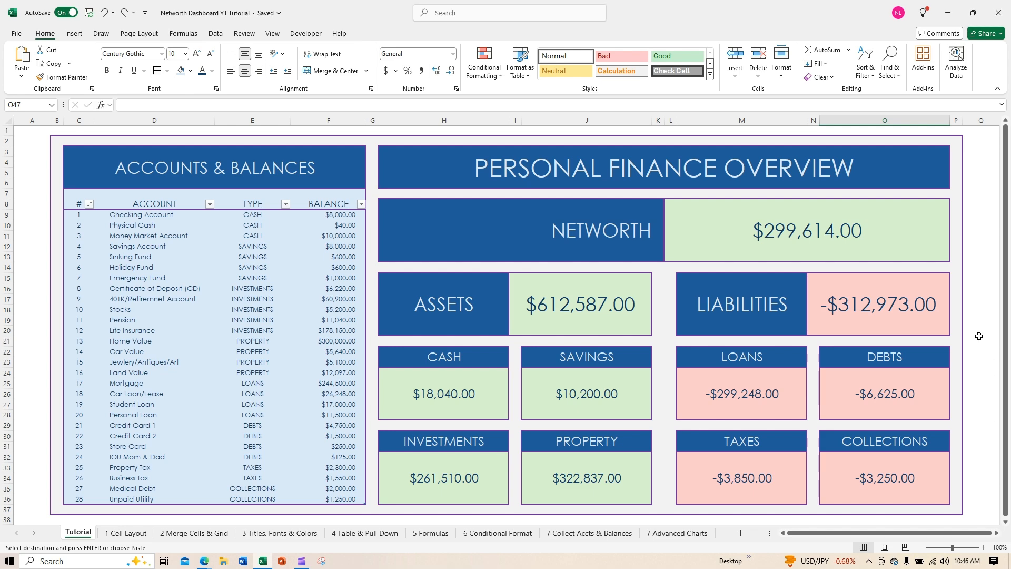
Narrow the spacer columns A, B, G, I, K, L, N, P and Q together to one smaller equal width
{"action": "left_click", "coordinate": [33, 120]}
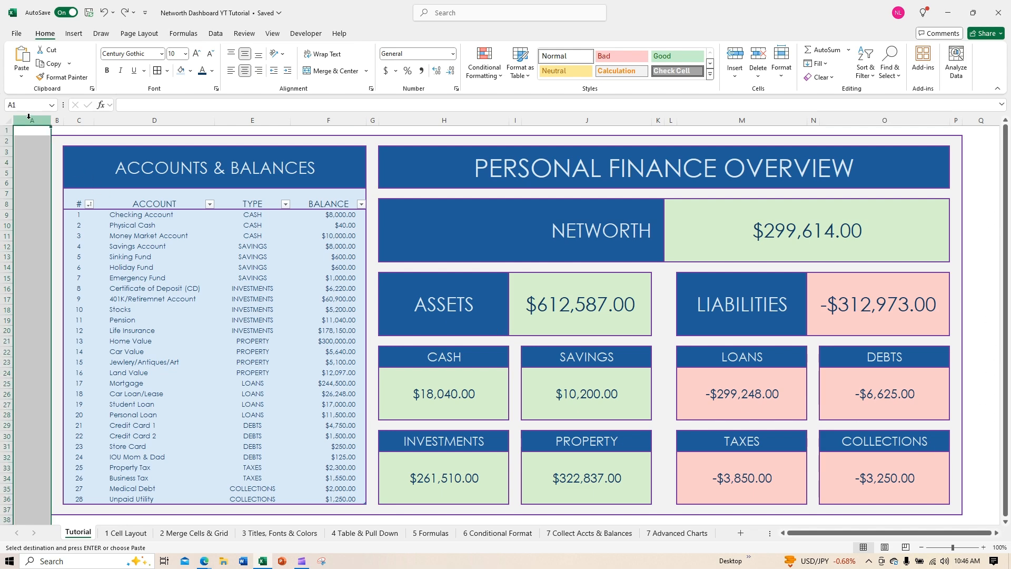
{"action": "left_click", "coordinate": [57, 121]}
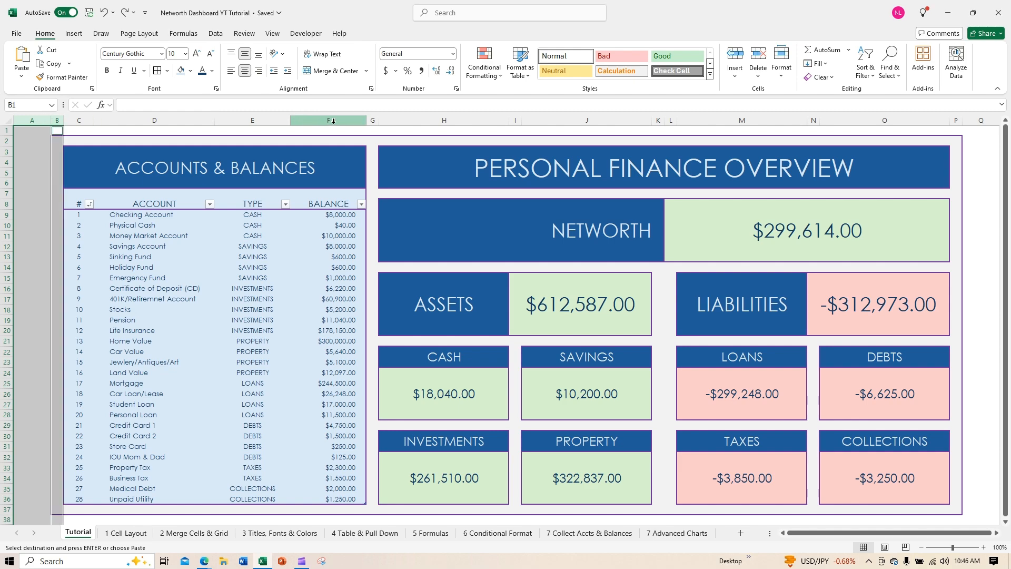
{"action": "left_click", "coordinate": [373, 121]}
{"action": "left_click", "coordinate": [516, 120], "text": "ctrl"}
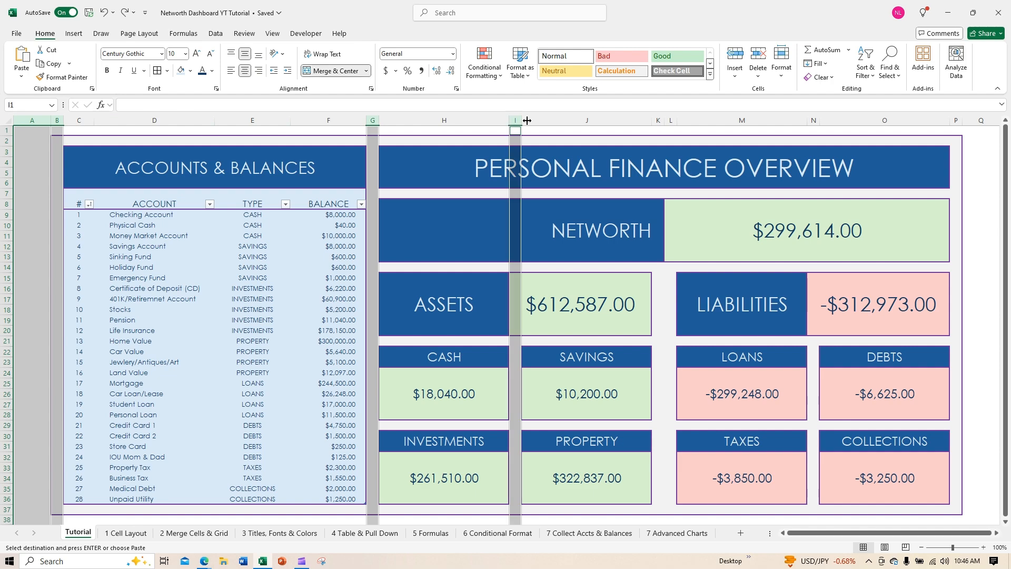
{"action": "left_click", "coordinate": [658, 121], "text": "ctrl"}
{"action": "left_click", "coordinate": [671, 120], "text": "ctrl"}
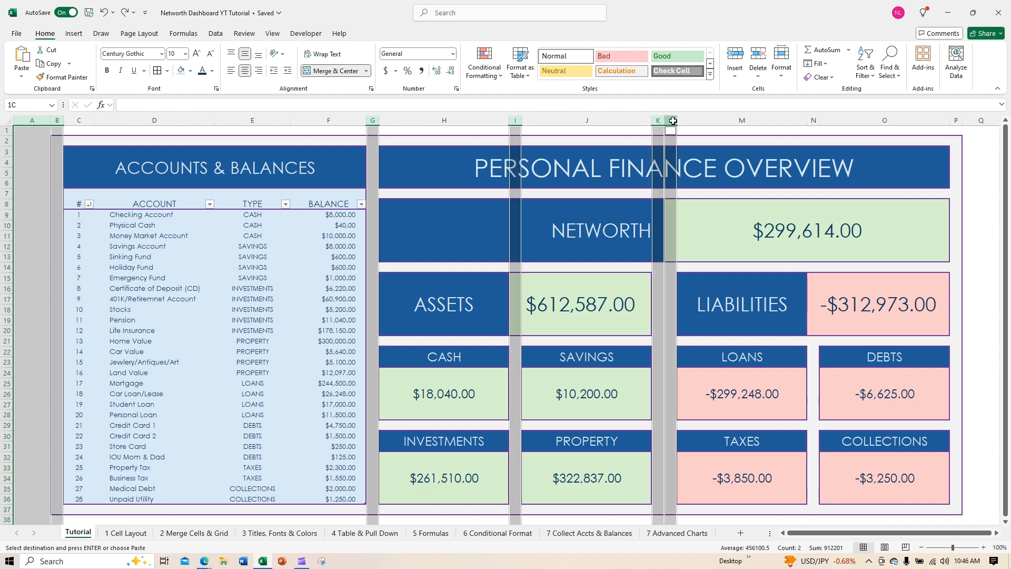
{"action": "left_click", "coordinate": [956, 120], "text": "ctrl"}
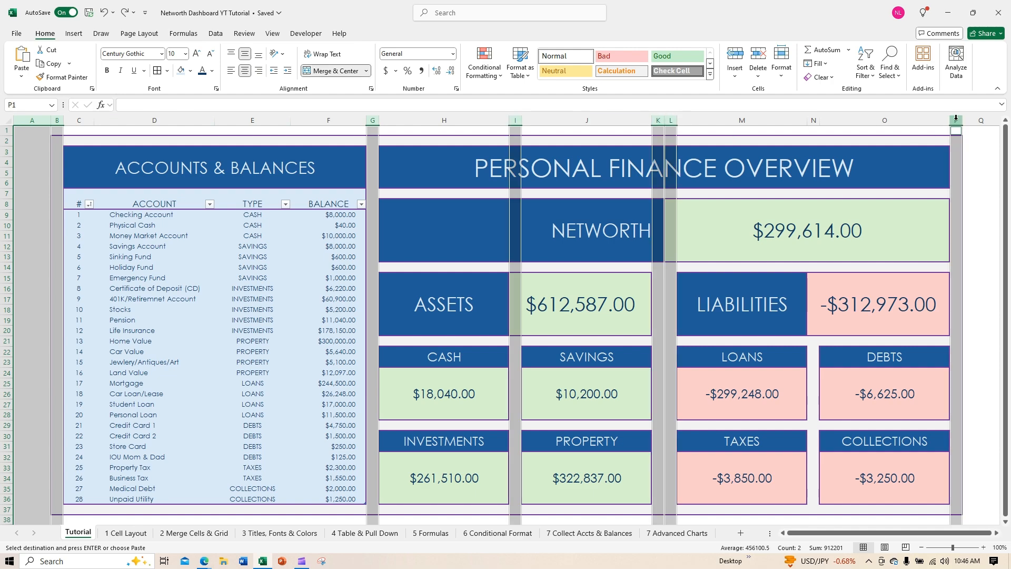
{"action": "left_click", "coordinate": [814, 120], "text": "ctrl"}
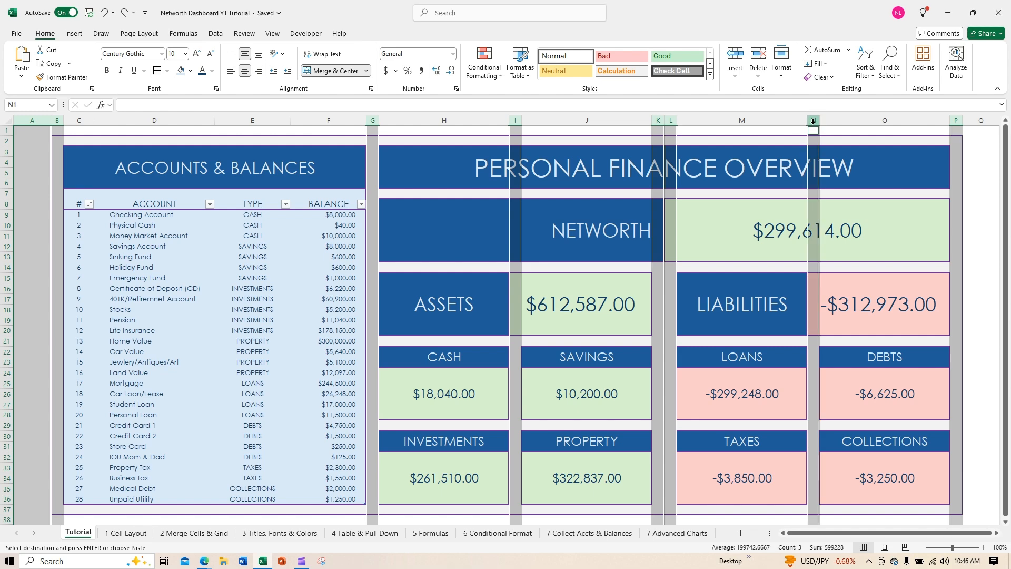
{"action": "left_click", "coordinate": [981, 120], "text": "ctrl"}
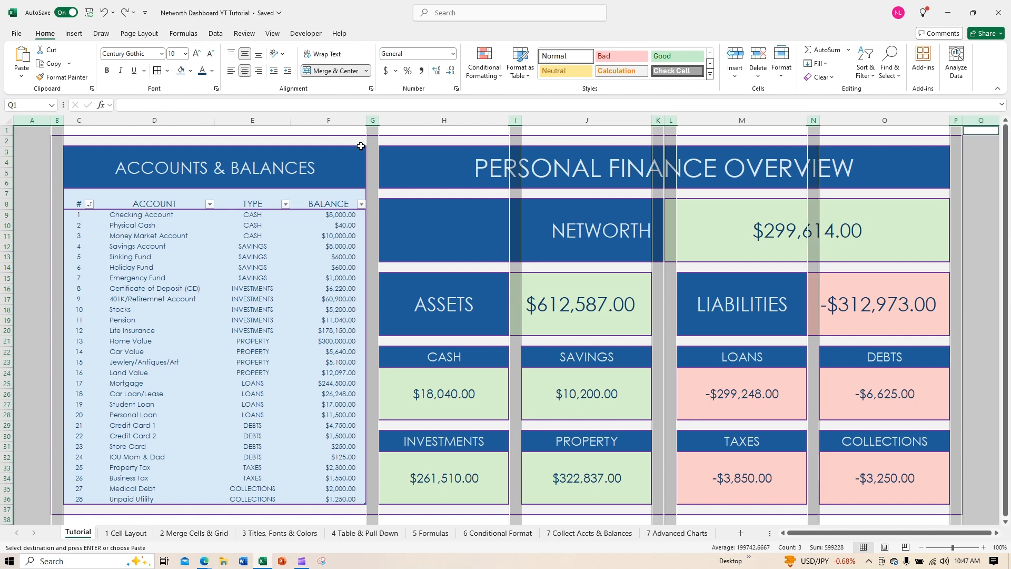
{"action": "left_click_drag", "start_coordinate": [51, 120], "coordinate": [16, 120]}
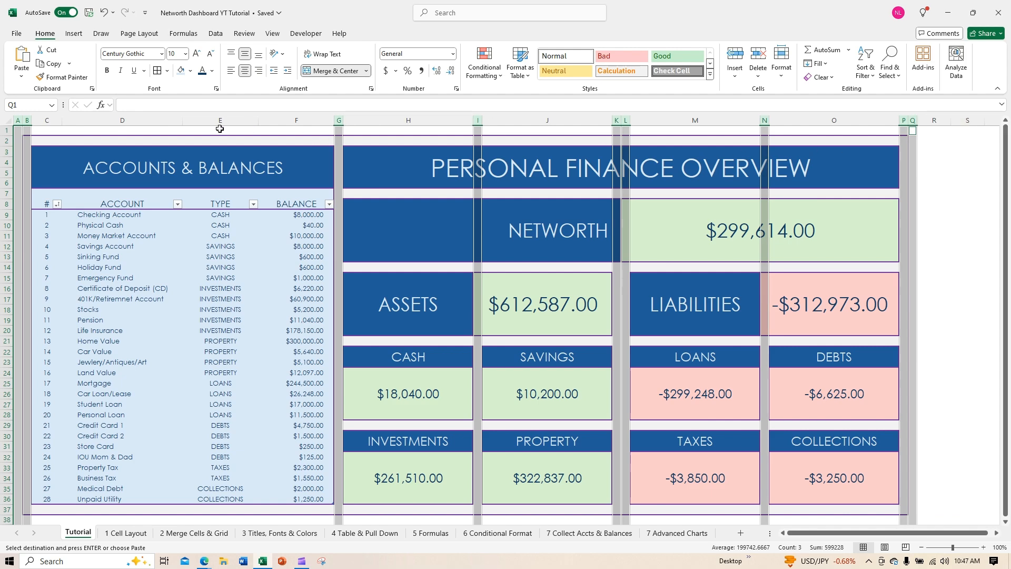
Narrow the accounts table's columns C, D, E and F so each fits closely around its contents
{"action": "left_click", "coordinate": [49, 119]}
{"action": "left_click_drag", "start_coordinate": [62, 120], "coordinate": [59, 120]}
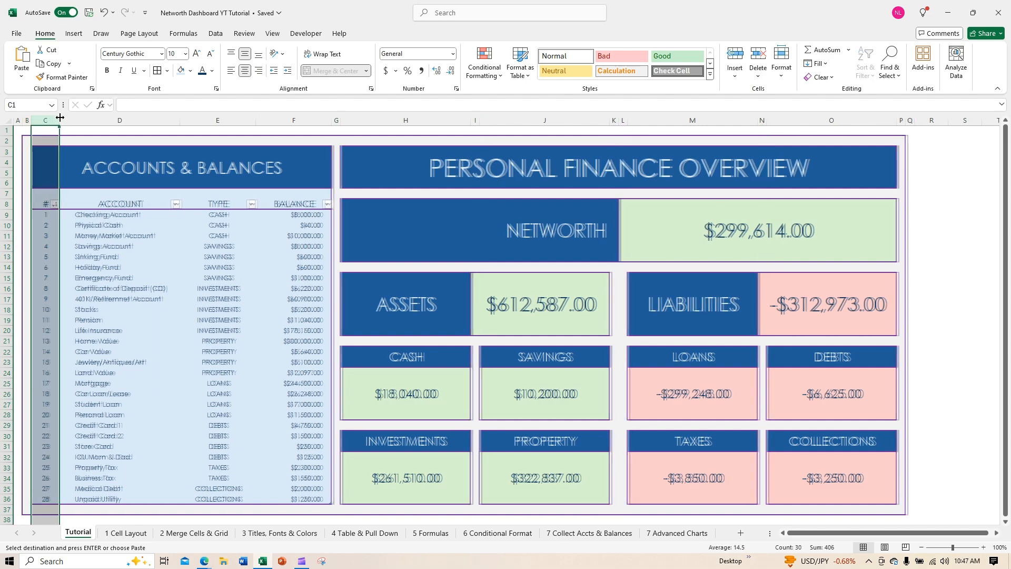
{"action": "left_click", "coordinate": [142, 120]}
{"action": "left_click_drag", "start_coordinate": [180, 120], "coordinate": [170, 120]}
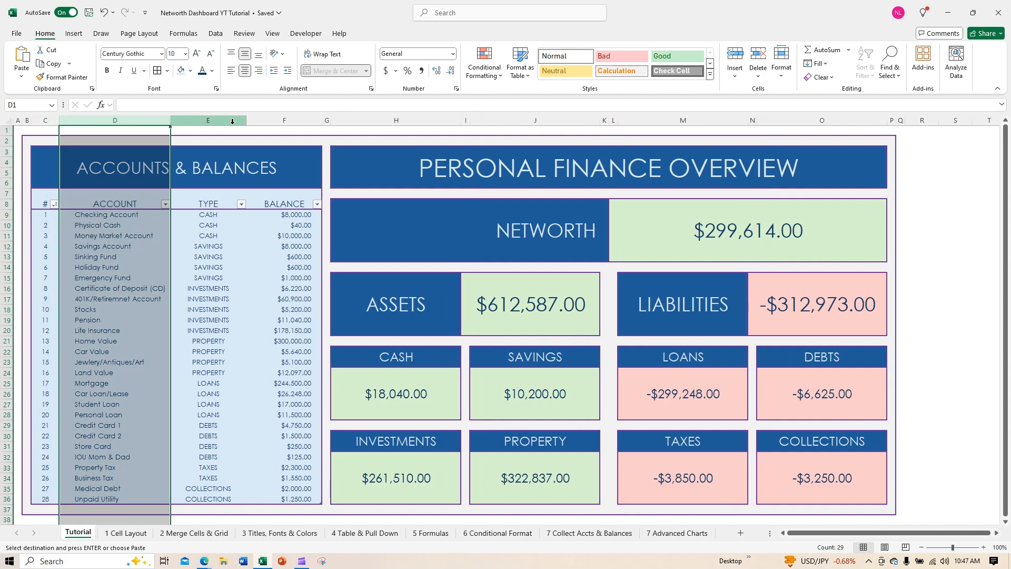
{"action": "left_click", "coordinate": [211, 120]}
{"action": "left_click_drag", "start_coordinate": [246, 122], "coordinate": [228, 123]}
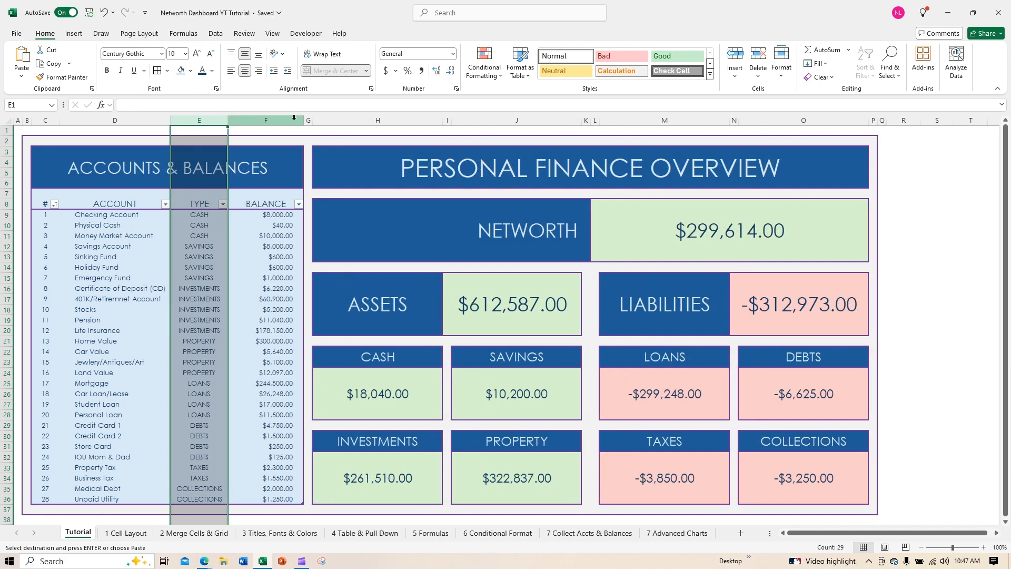
{"action": "double_click", "coordinate": [304, 122]}
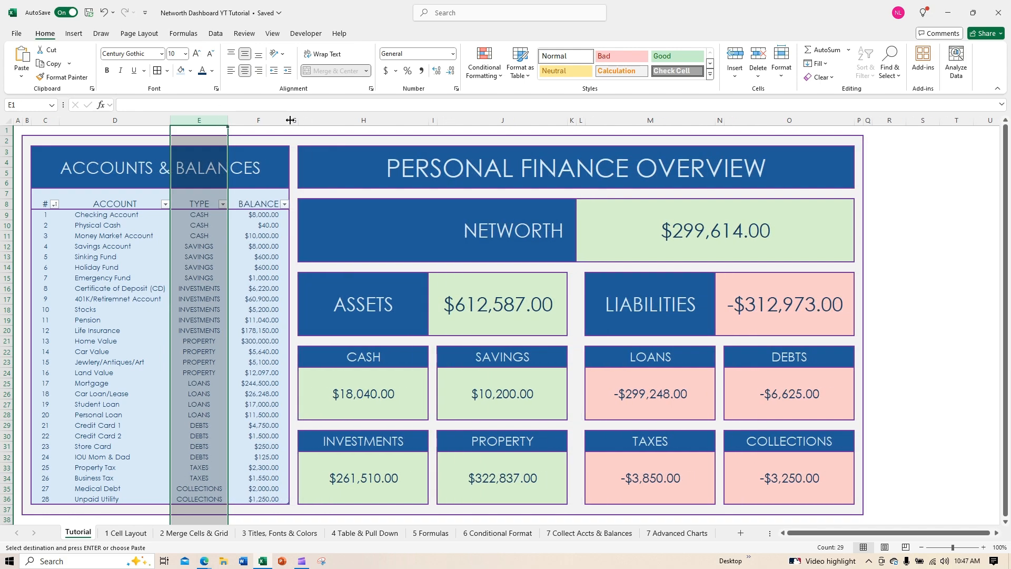
{"action": "left_click_drag", "start_coordinate": [290, 121], "coordinate": [292, 120]}
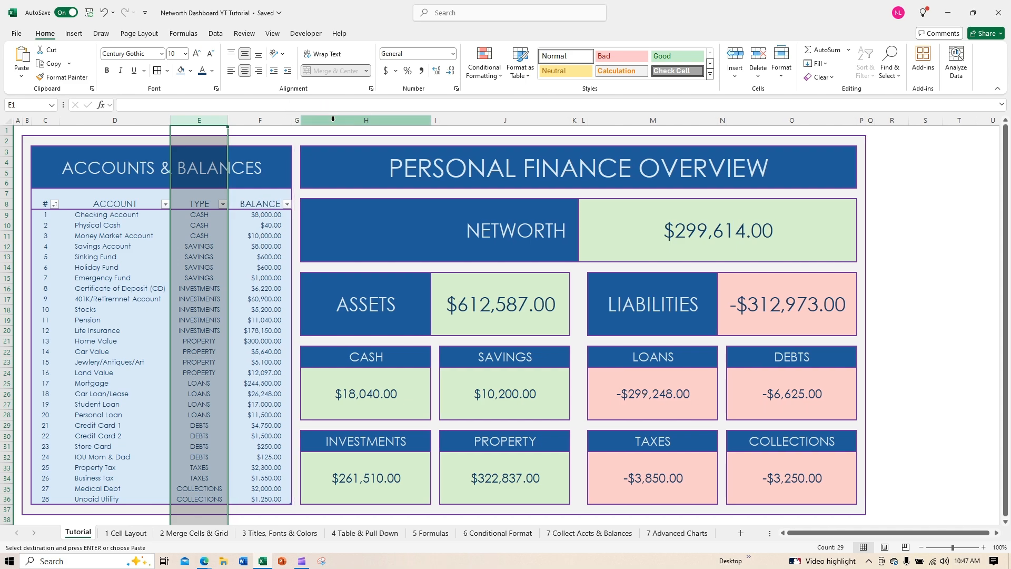
Narrow the overview columns H, J, M and O together to a slightly smaller equal width
{"action": "left_click", "coordinate": [366, 121]}
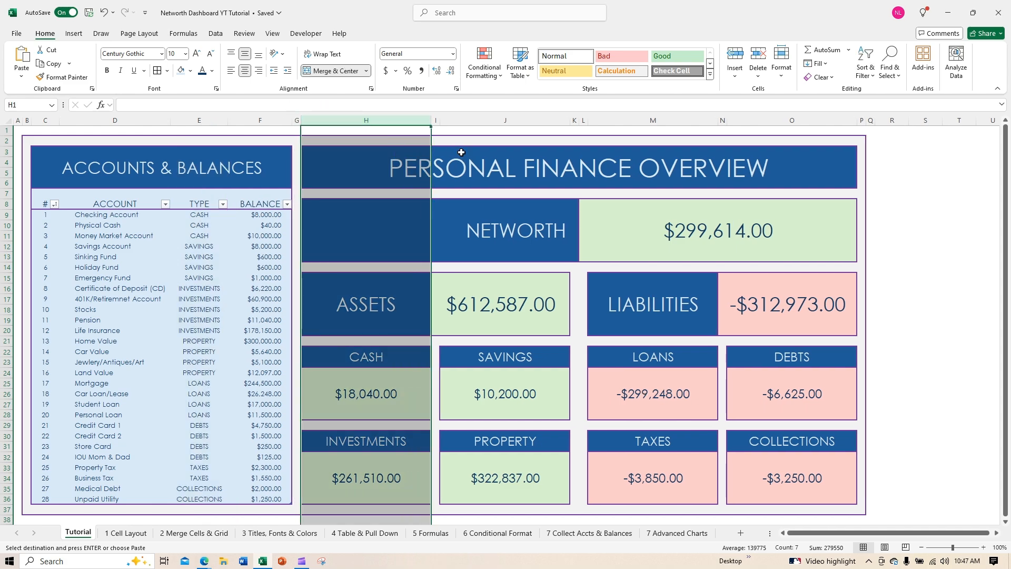
{"action": "left_click", "coordinate": [472, 120], "text": "ctrl"}
{"action": "left_click", "coordinate": [647, 121], "text": "ctrl"}
{"action": "left_click", "coordinate": [776, 120], "text": "ctrl"}
{"action": "left_click", "coordinate": [776, 120], "text": "ctrl"}
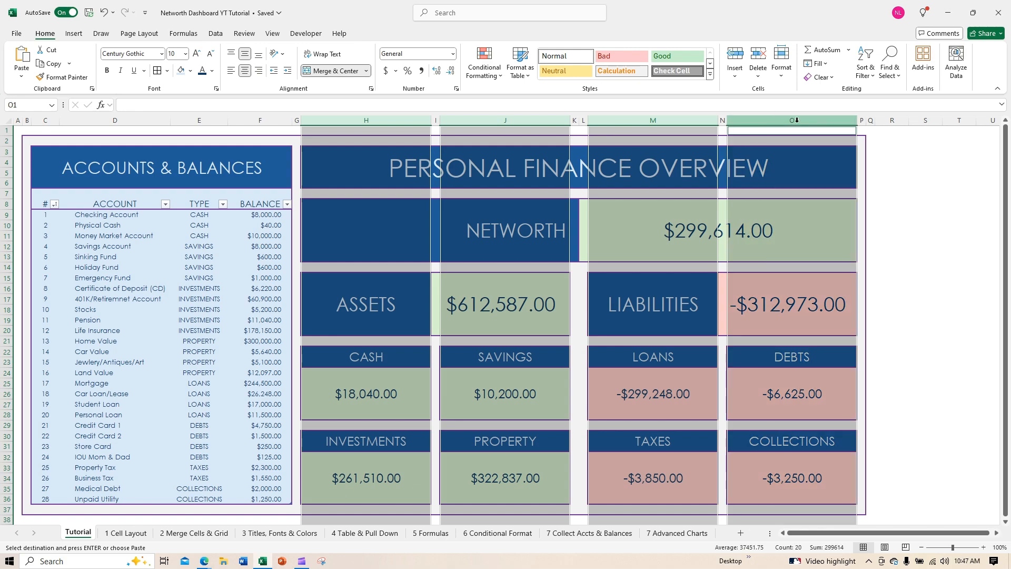
{"action": "left_click_drag", "start_coordinate": [857, 120], "coordinate": [837, 122]}
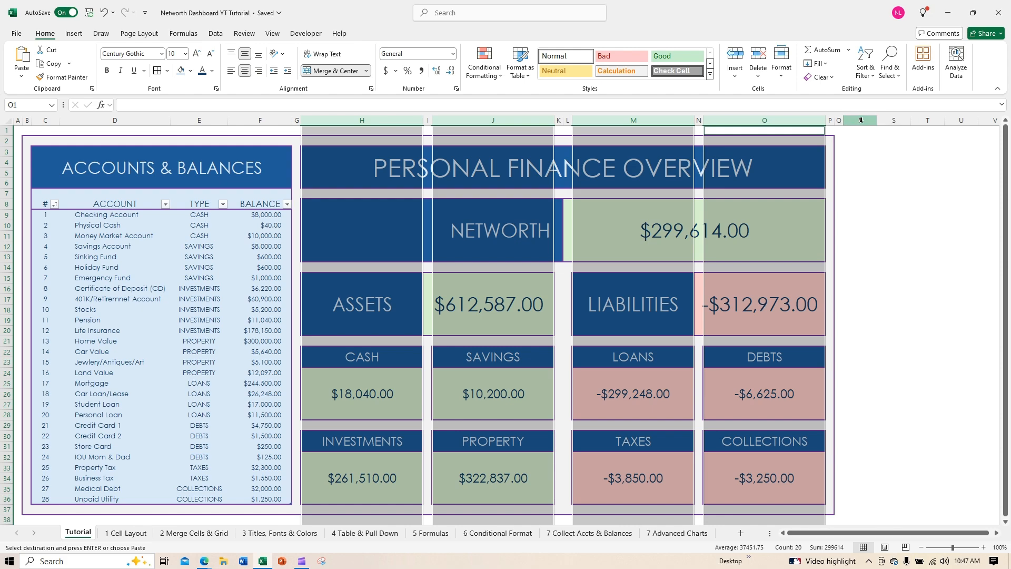
{"action": "left_click", "coordinate": [860, 120]}
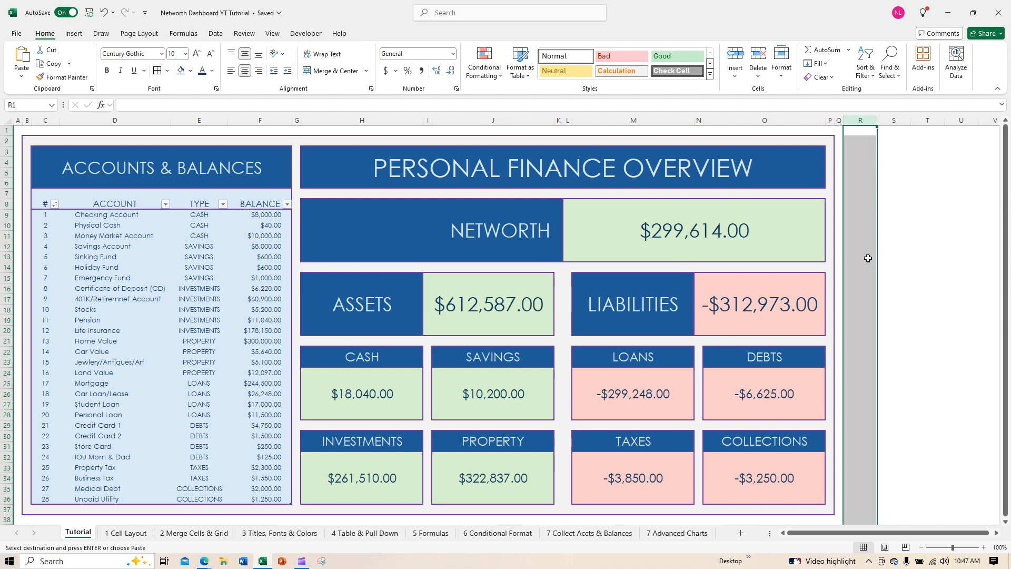
{"action": "left_click", "coordinate": [897, 120]}
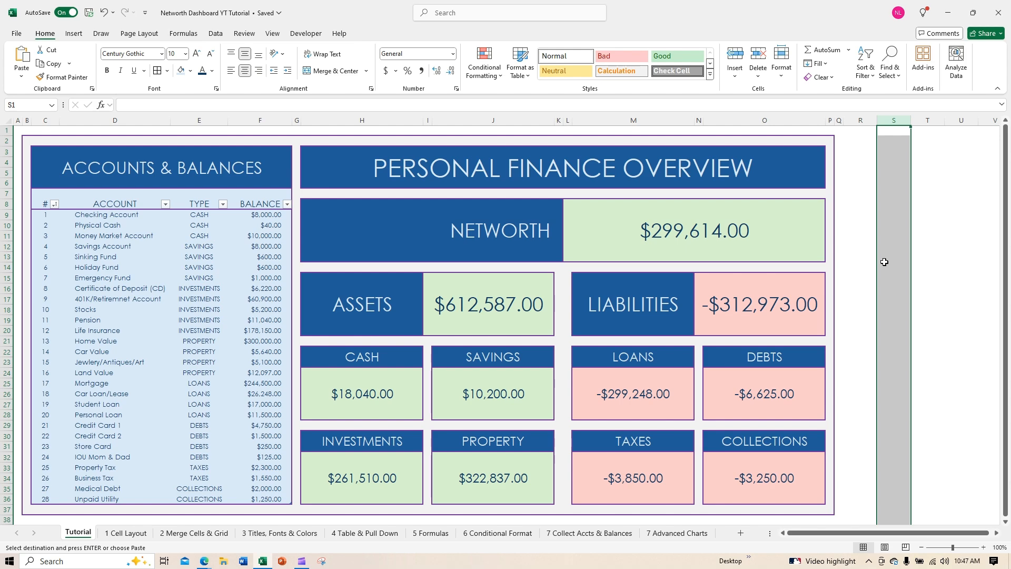
{"action": "left_click", "coordinate": [929, 120]}
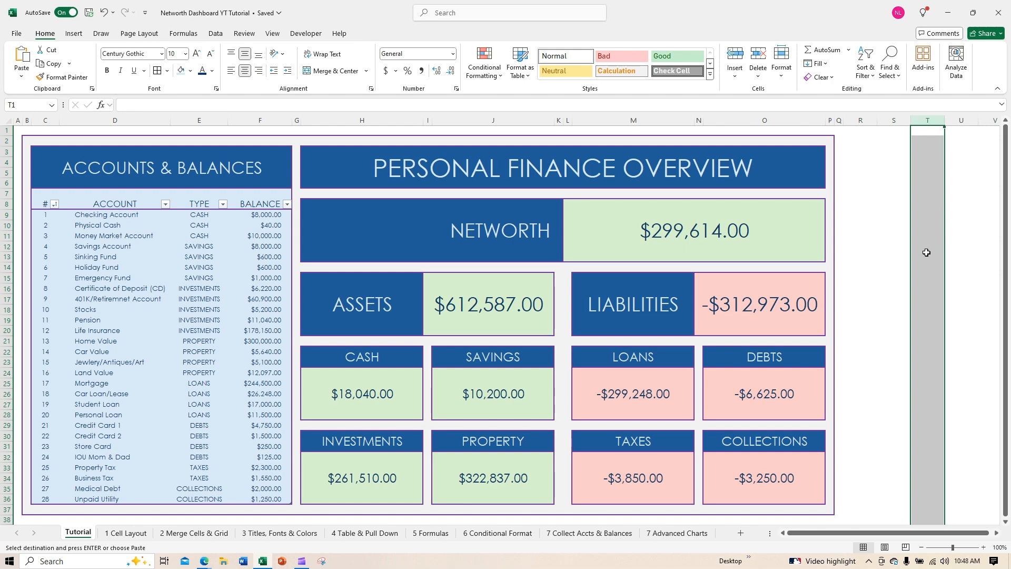
{"action": "left_click", "coordinate": [961, 120]}
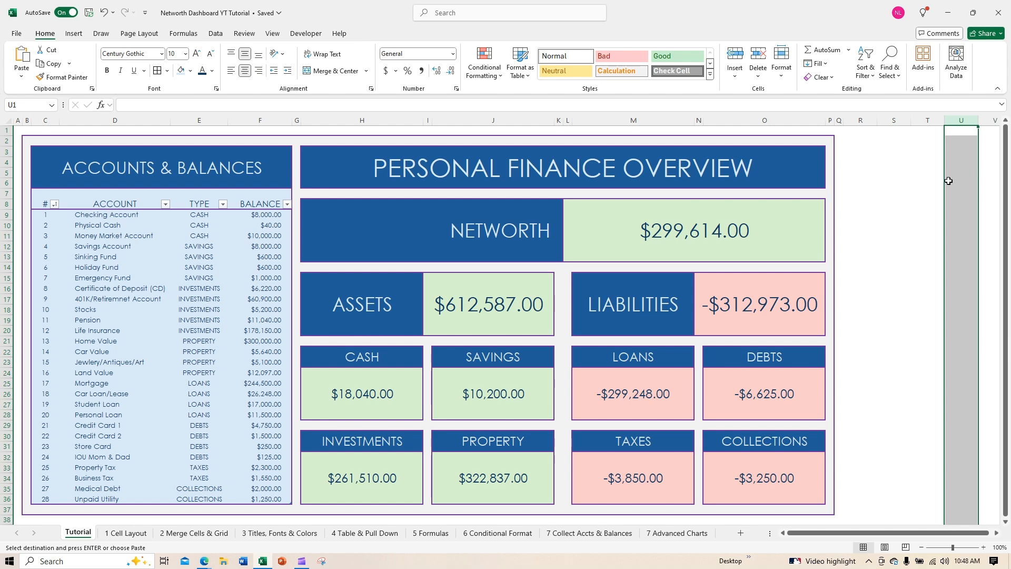
Enter 20024 in cell R2 as the heading, with JAN in R3 and FEB in R4 beneath it
{"action": "left_click", "coordinate": [849, 141]}
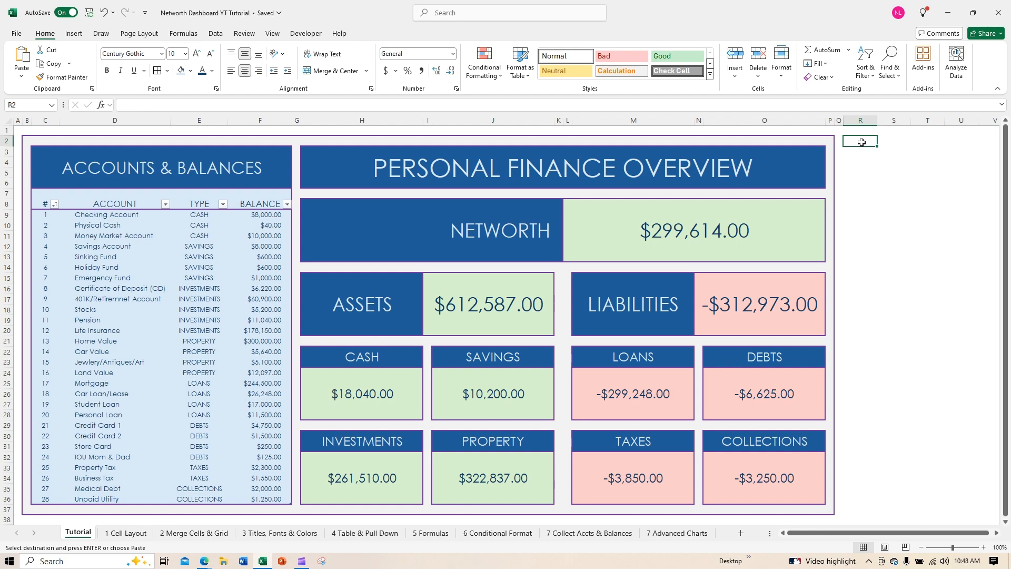
{"action": "type", "text": "20024"}
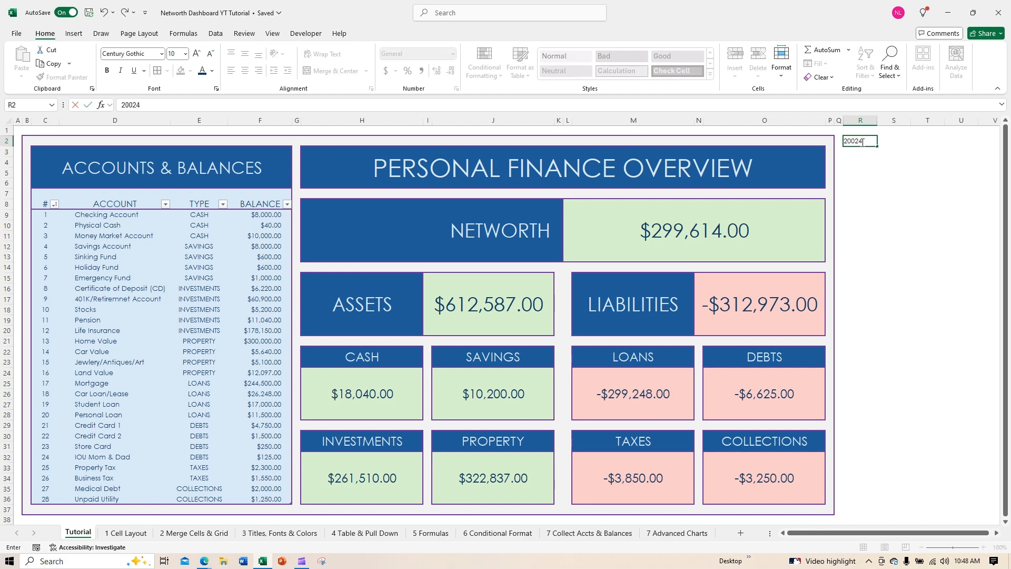
{"action": "key", "text": "Return"}
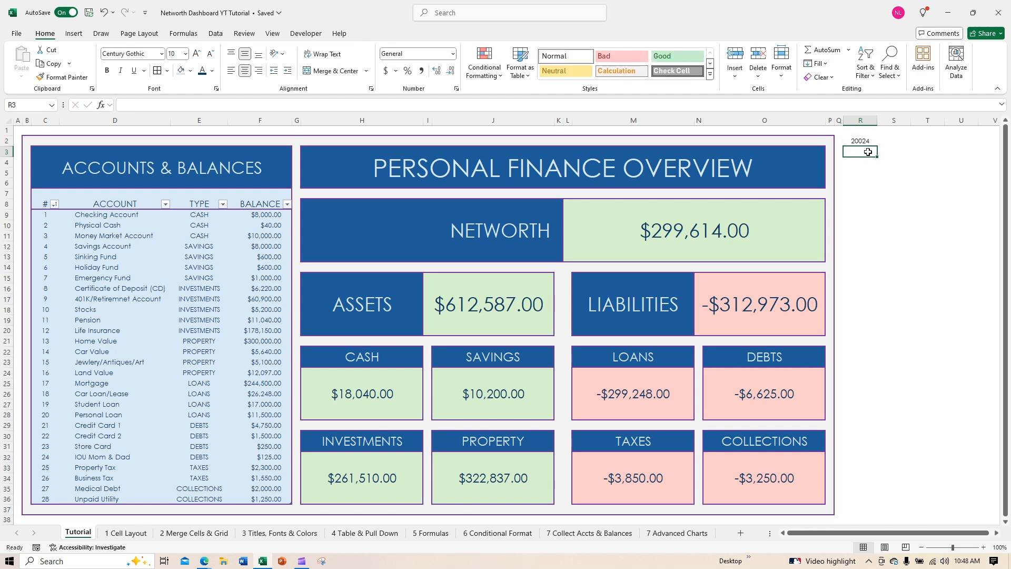
{"action": "type", "text": "jan"}
{"action": "key", "text": "Return"}
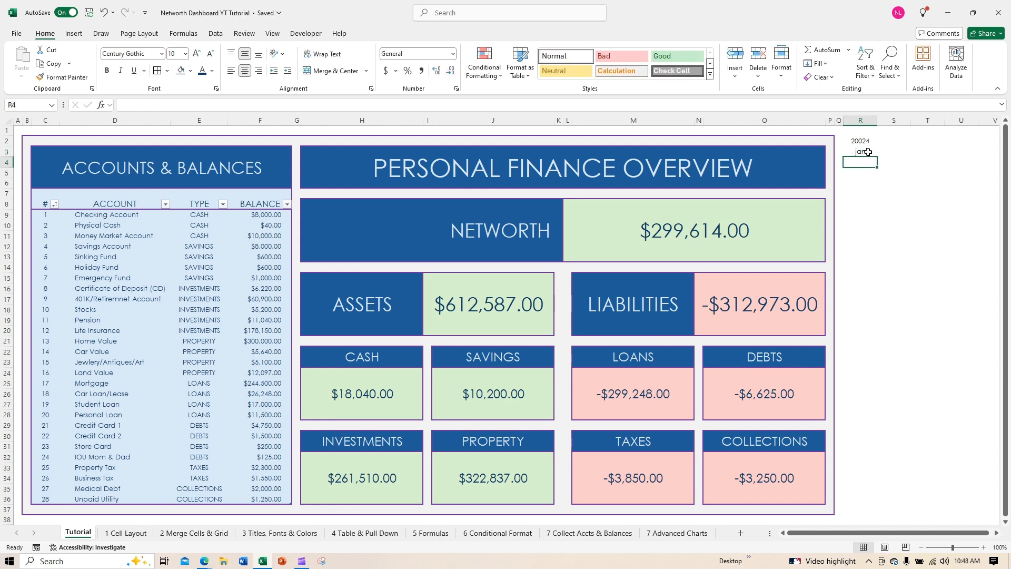
{"action": "left_click", "coordinate": [868, 152]}
{"action": "type", "text": "JAN"}
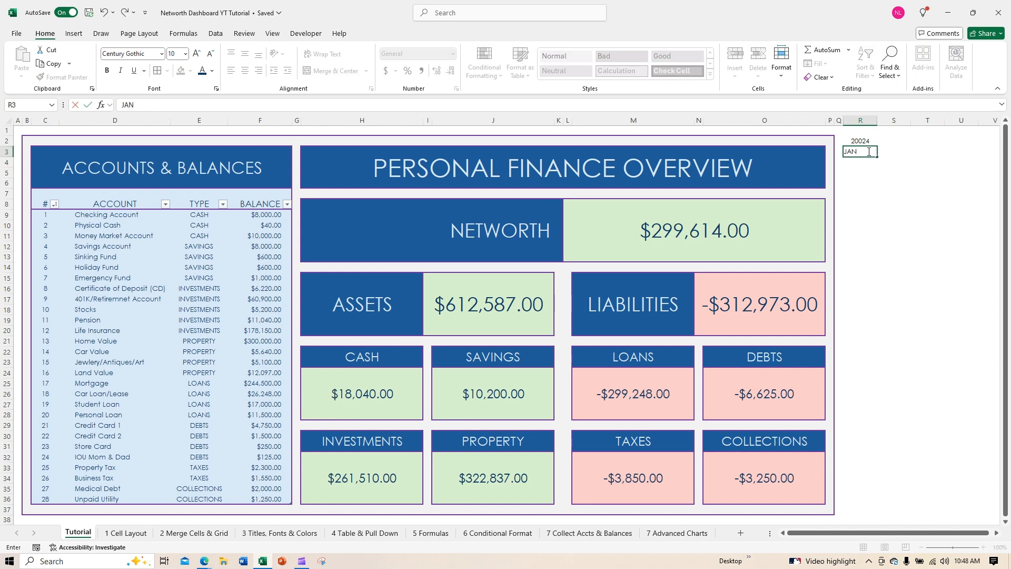
{"action": "key", "text": "Return"}
{"action": "type", "text": "FEB"}
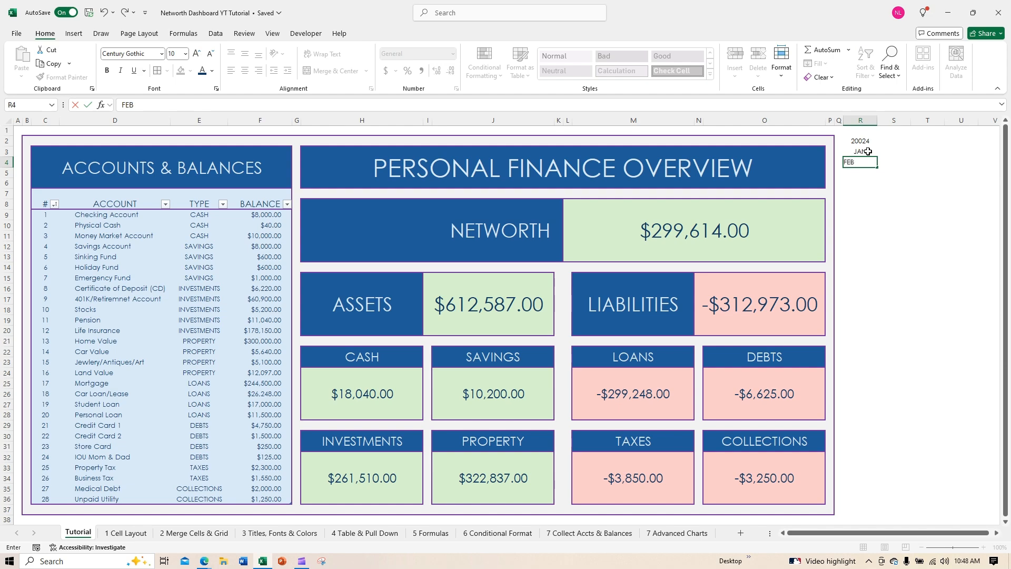
Extend the month series from JAN and FEB down column R through DEC in R14
{"action": "left_click", "coordinate": [854, 194]}
{"action": "left_click", "coordinate": [862, 150]}
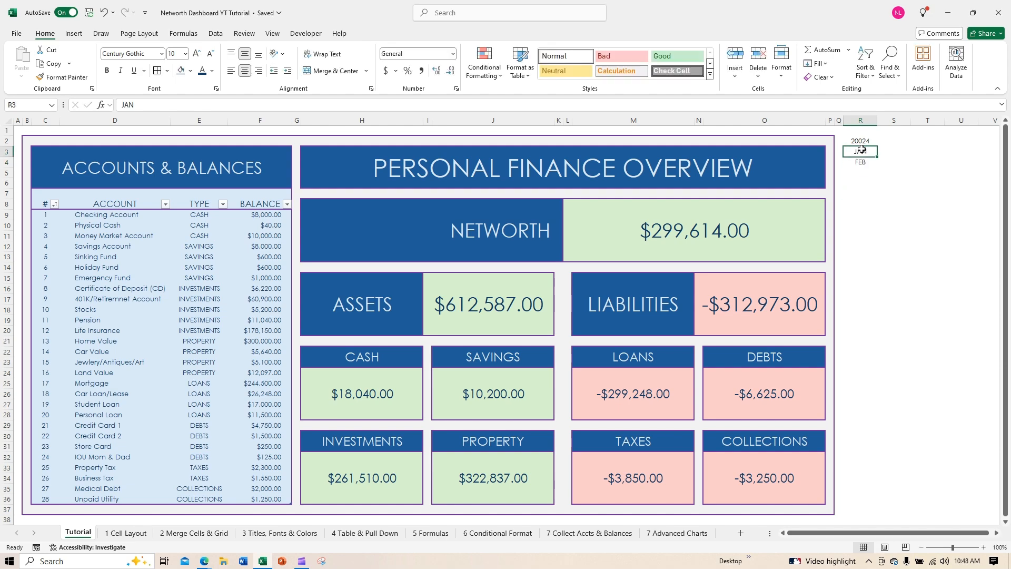
{"action": "left_click_drag", "start_coordinate": [861, 150], "coordinate": [870, 264]}
{"action": "left_click_drag", "start_coordinate": [875, 168], "coordinate": [877, 273]}
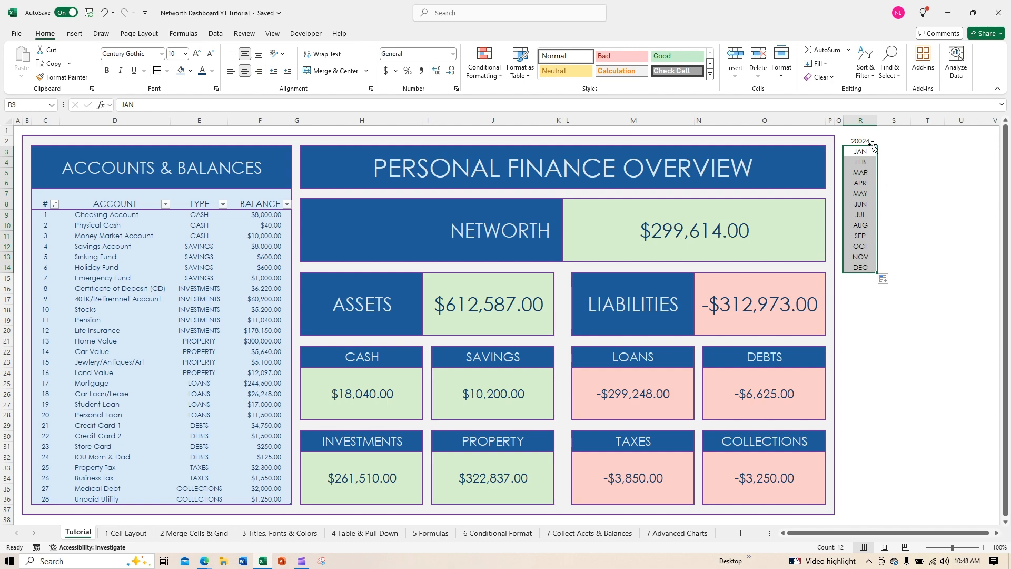
Add the headers ASSETS, LIABILITIES and NETWORTH in S2, T2 and U2, and widen columns S through U equally to fit them
{"action": "left_click_drag", "start_coordinate": [853, 139], "coordinate": [961, 160]}
{"action": "left_click", "coordinate": [904, 140]}
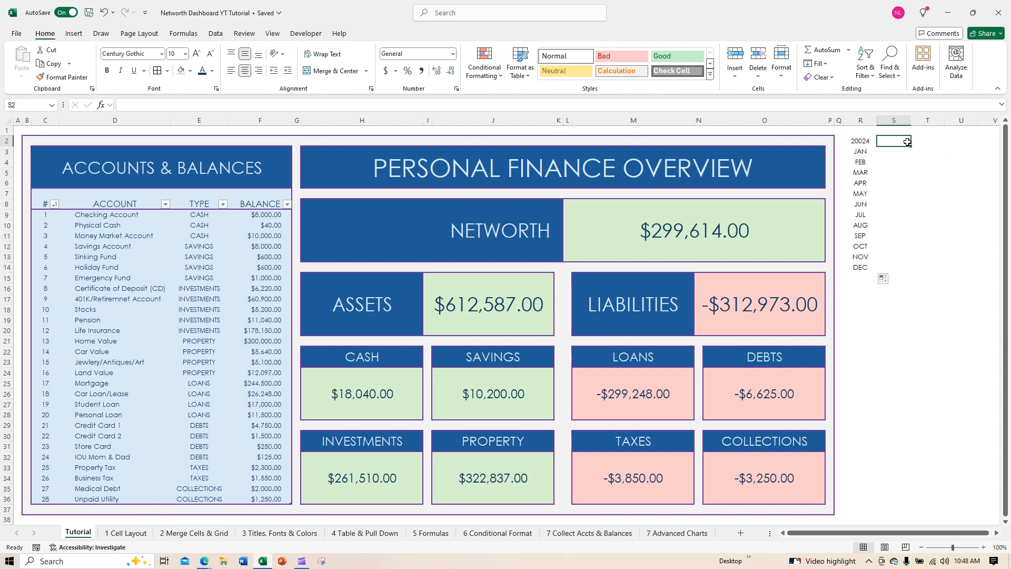
{"action": "type", "text": "AS"}
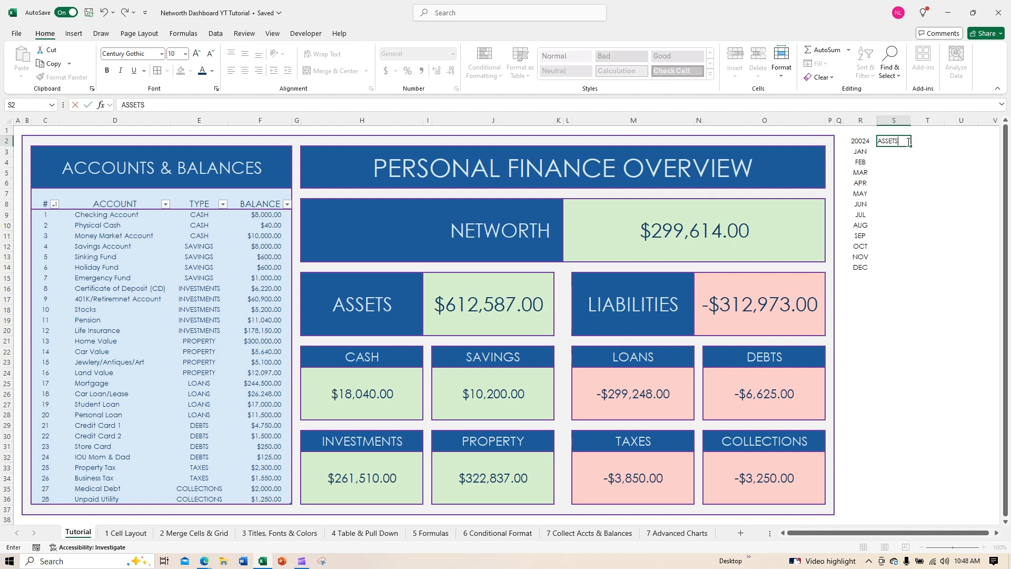
{"action": "type", "text": "SETS"}
{"action": "left_click", "coordinate": [924, 142]}
{"action": "type", "text": "L"}
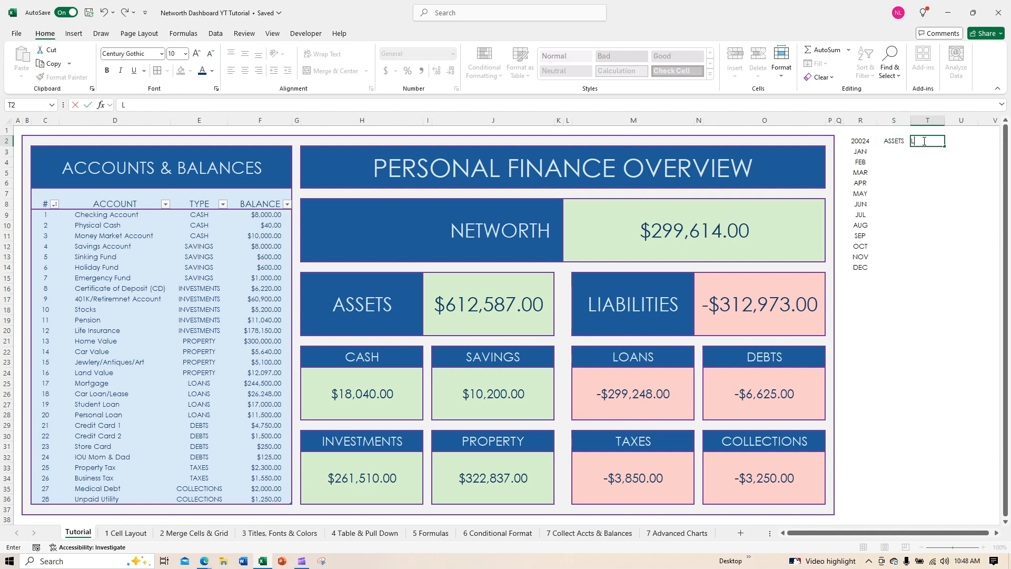
{"action": "type", "text": "IABILITIES"}
{"action": "left_click", "coordinate": [961, 142]}
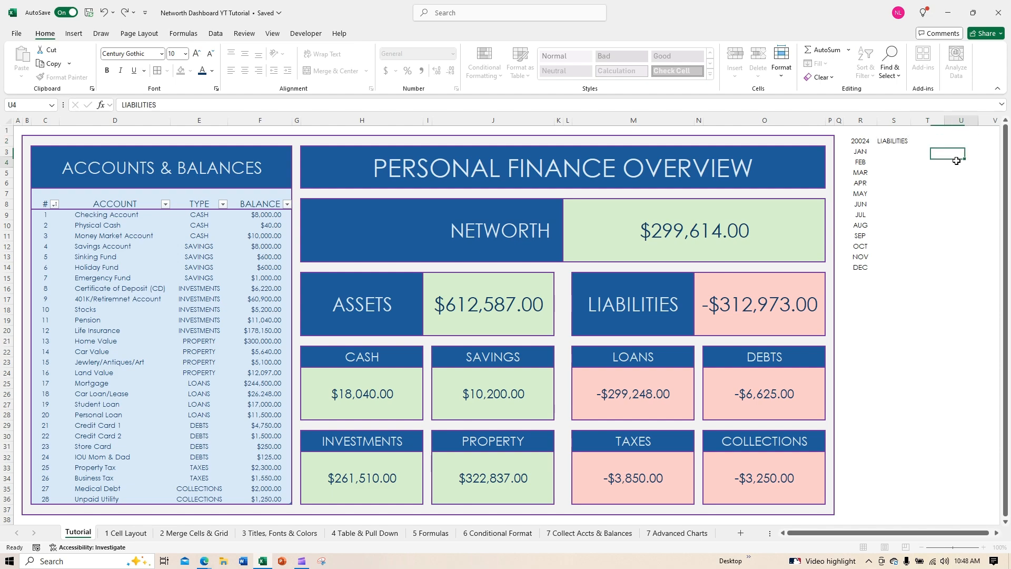
{"action": "type", "text": "N"}
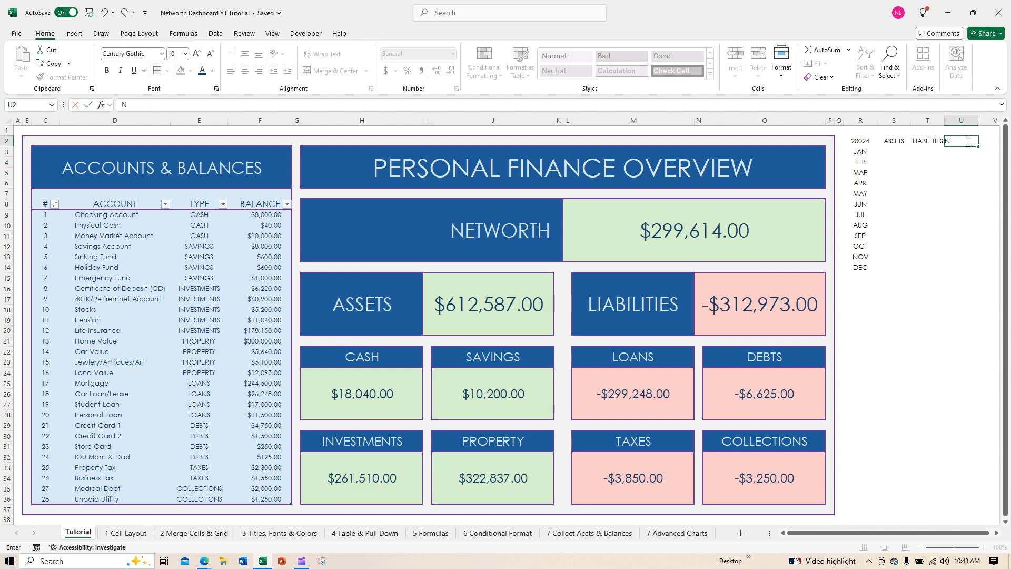
{"action": "type", "text": "ETWORTH"}
{"action": "left_click", "coordinate": [943, 211]}
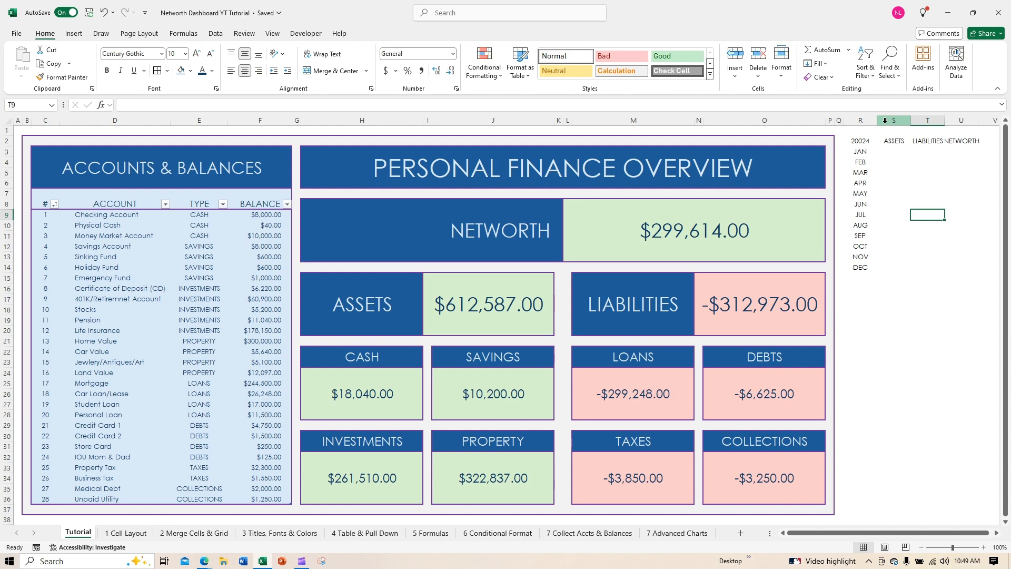
{"action": "left_click_drag", "start_coordinate": [885, 121], "coordinate": [949, 121]}
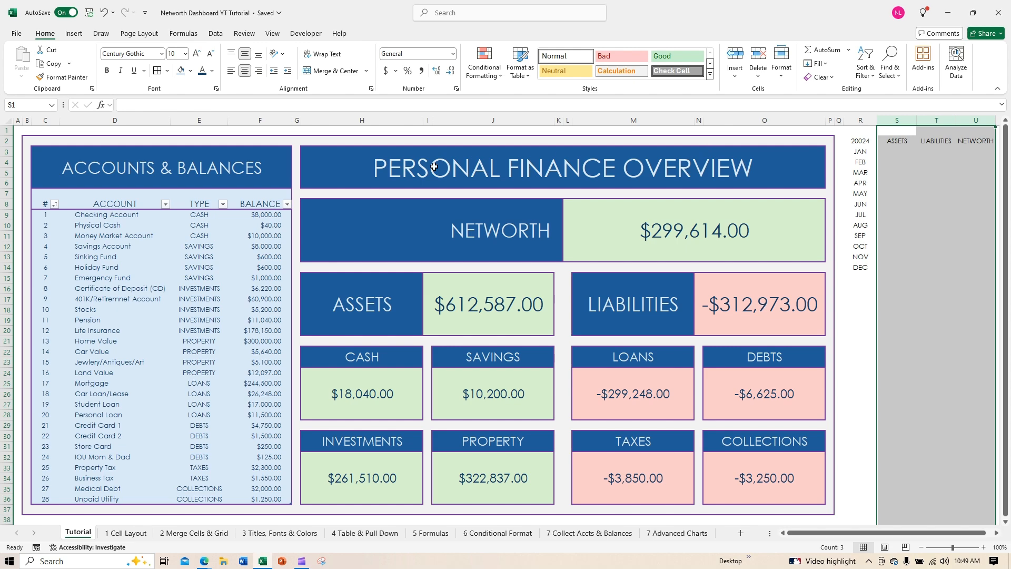
Narrow column C slightly, and outline the monthly table R2:U14 with a purple border
{"action": "left_click_drag", "start_coordinate": [56, 121], "coordinate": [53, 119]}
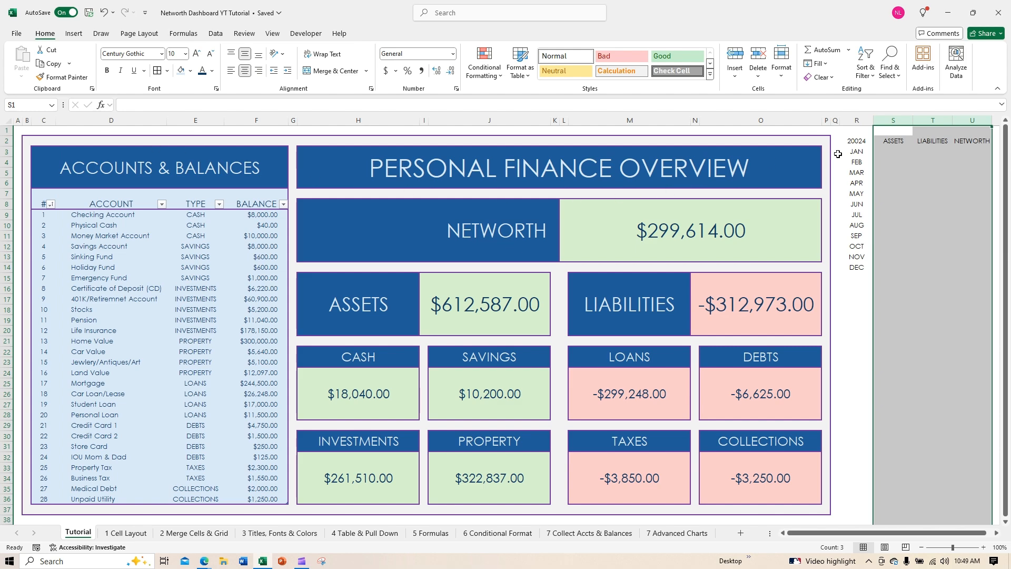
{"action": "left_click", "coordinate": [851, 141]}
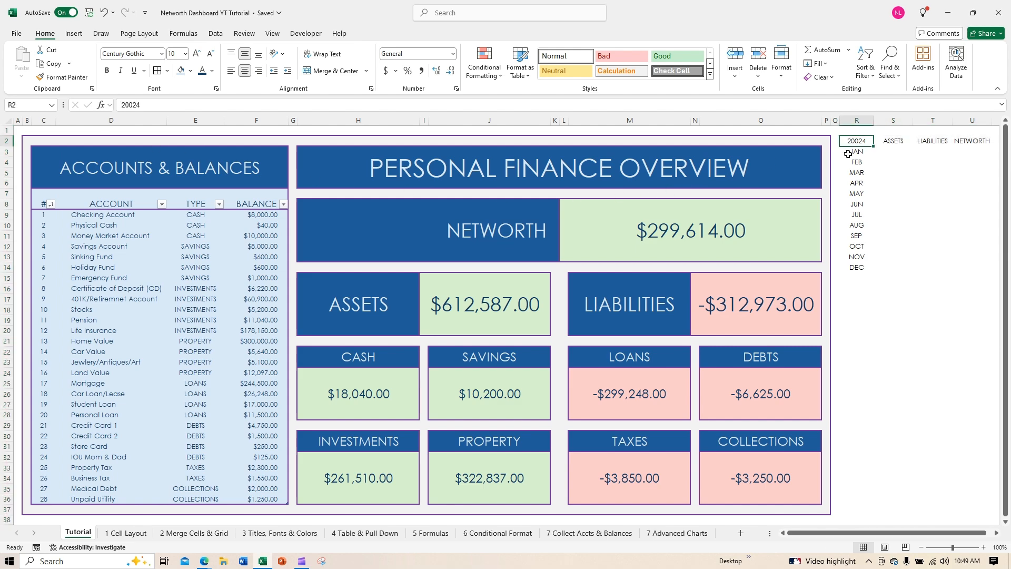
{"action": "left_click_drag", "start_coordinate": [851, 267], "coordinate": [972, 144]}
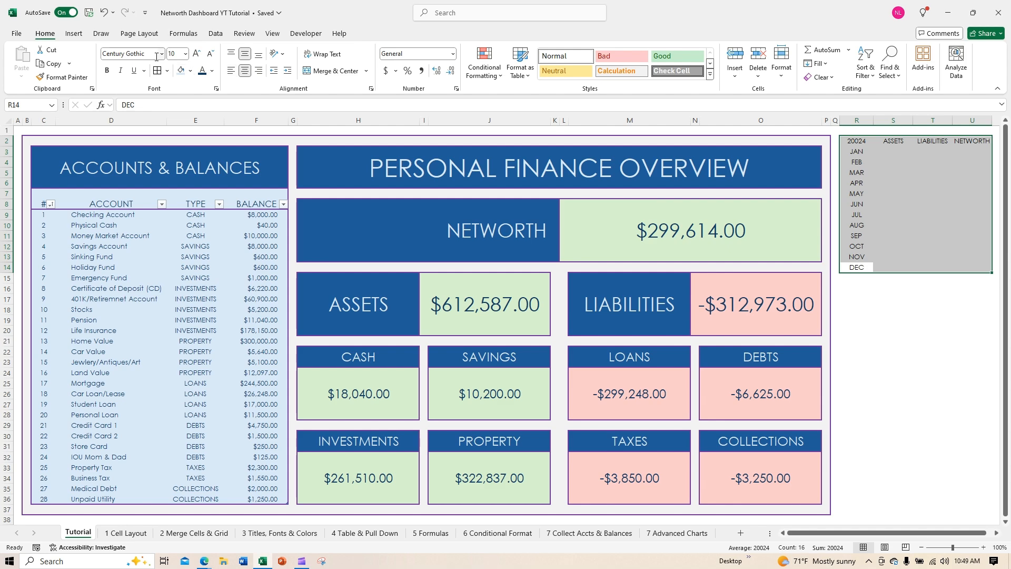
{"action": "left_click", "coordinate": [165, 71]}
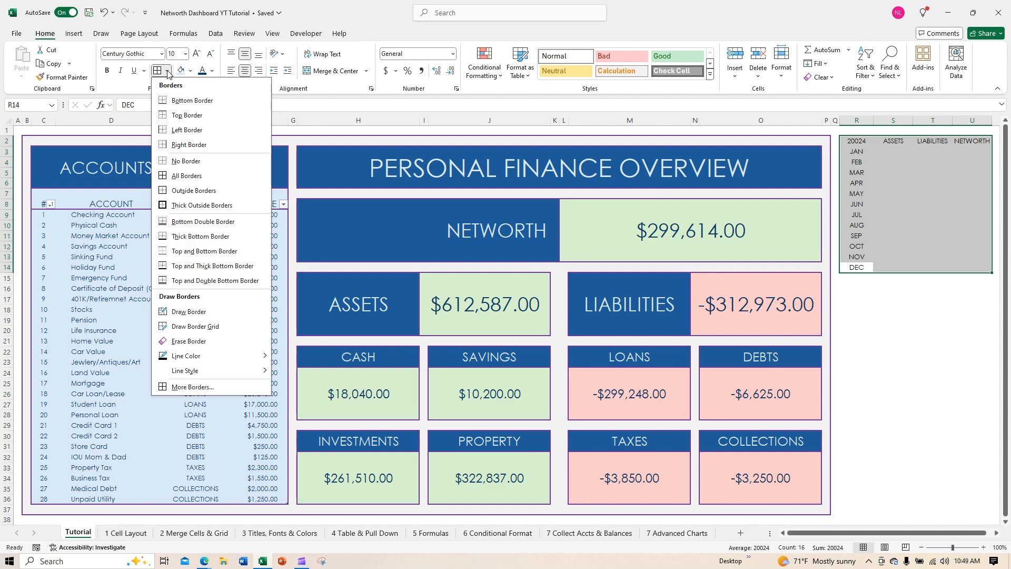
{"action": "left_click", "coordinate": [193, 389]}
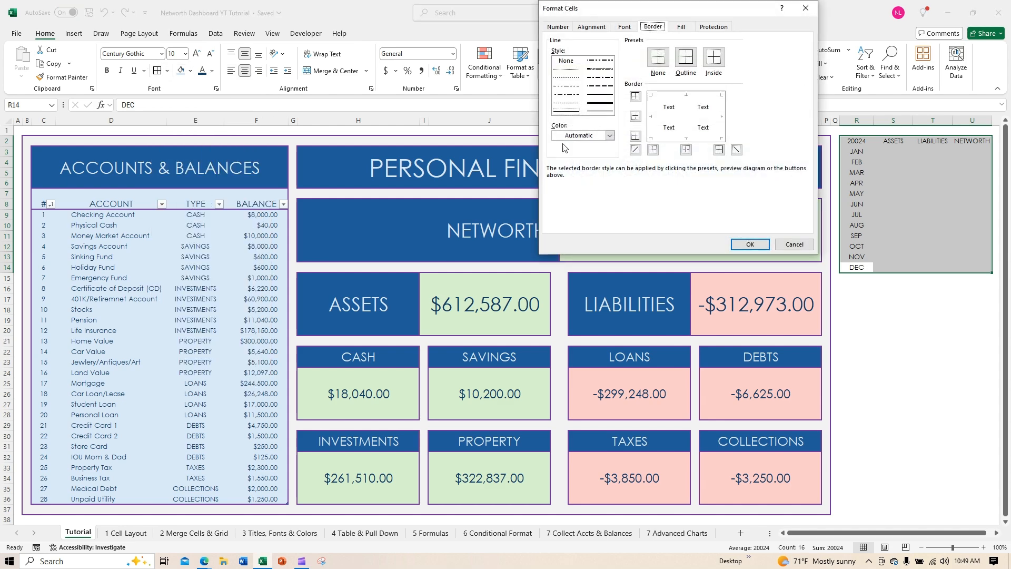
{"action": "left_click", "coordinate": [609, 135]}
{"action": "left_click", "coordinate": [638, 249]}
{"action": "left_click", "coordinate": [686, 57]}
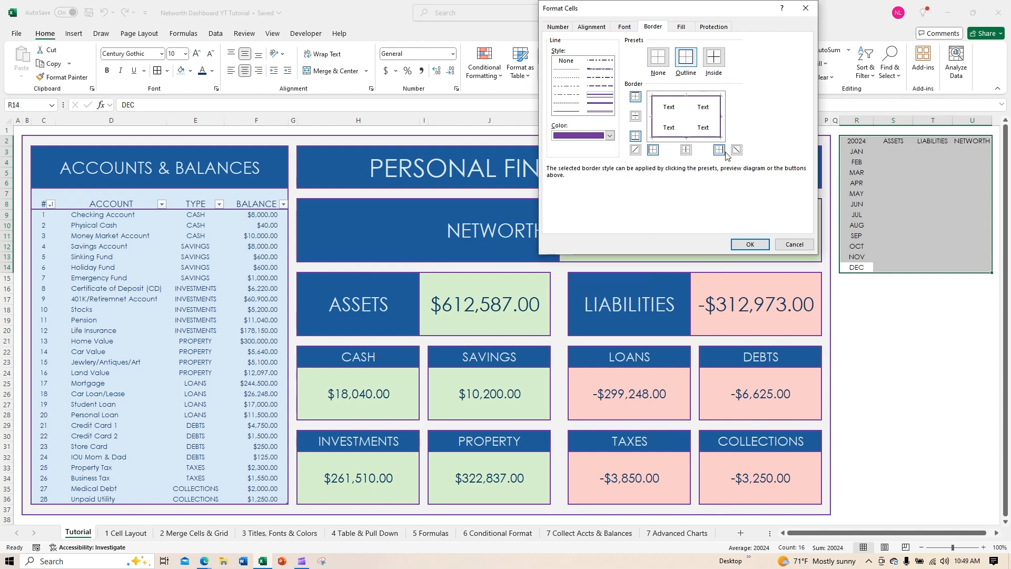
{"action": "left_click", "coordinate": [750, 244]}
{"action": "left_click", "coordinate": [897, 312]}
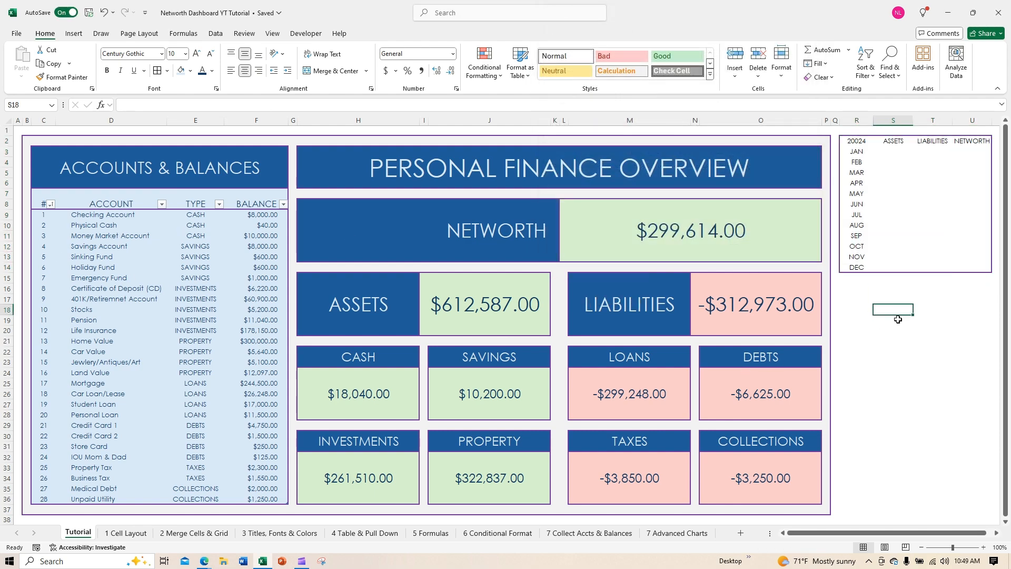
Fill the monthly table R2:U14 with the light blue used for the accounts table
{"action": "left_click_drag", "start_coordinate": [858, 141], "coordinate": [974, 265]}
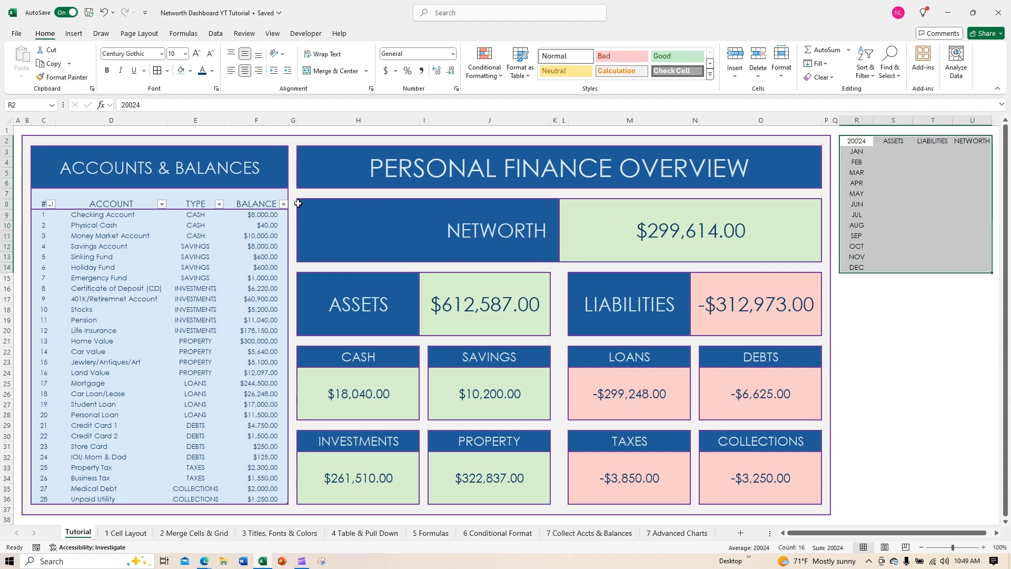
{"action": "left_click", "coordinate": [181, 70]}
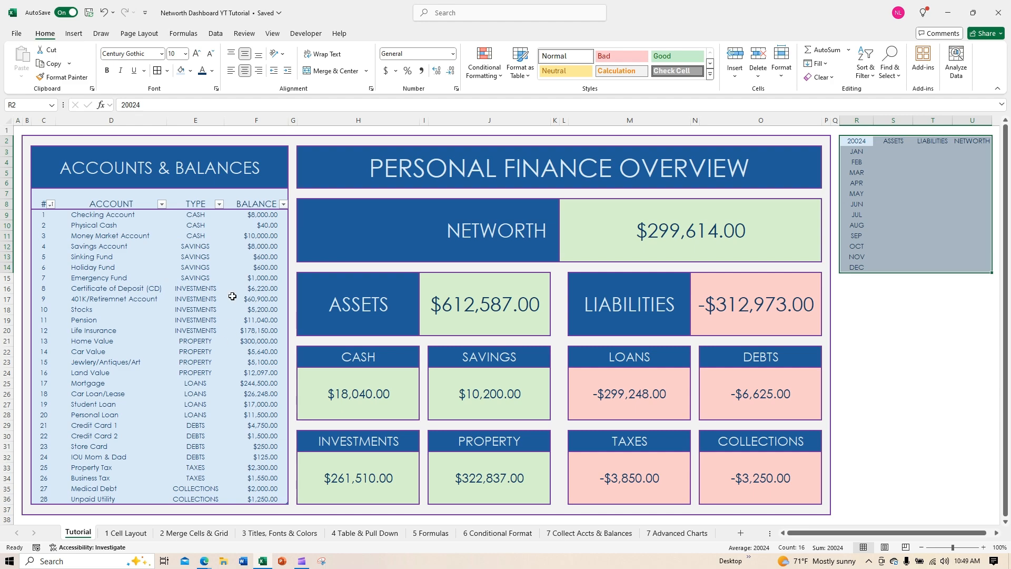
{"action": "key", "text": "alt+F1"}
{"action": "left_click", "coordinate": [944, 349]}
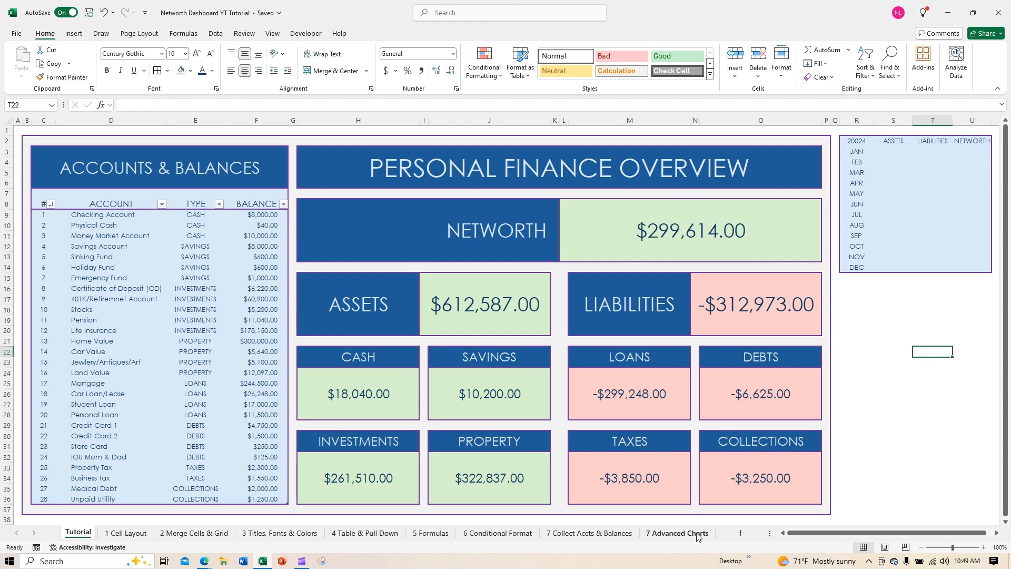
Copy the filled-in monthly table R2:U14 from the 7 Advanced Charts sheet and paste it at R2 of the Tutorial sheet
{"action": "left_click", "coordinate": [677, 533]}
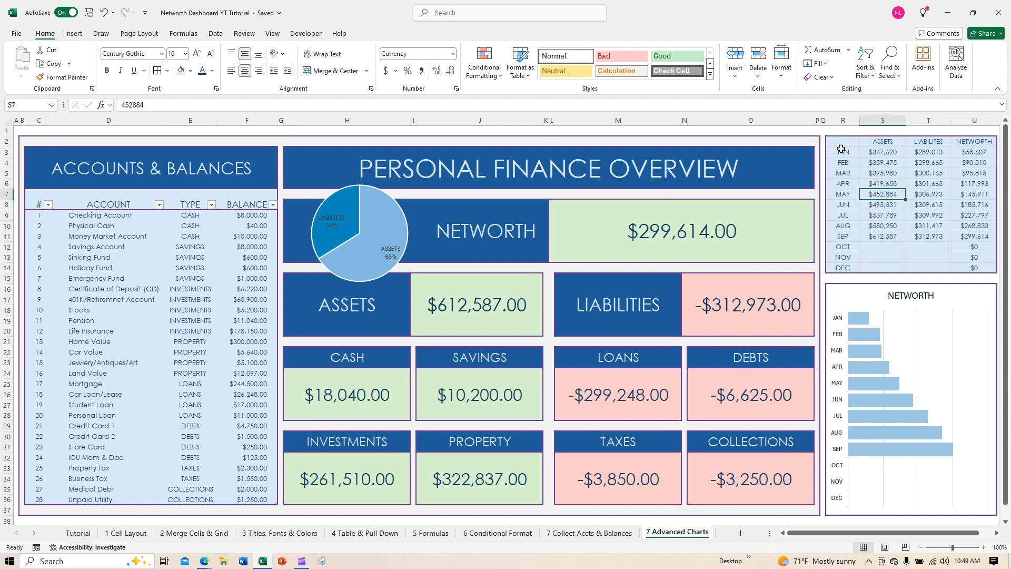
{"action": "left_click_drag", "start_coordinate": [843, 152], "coordinate": [974, 267]}
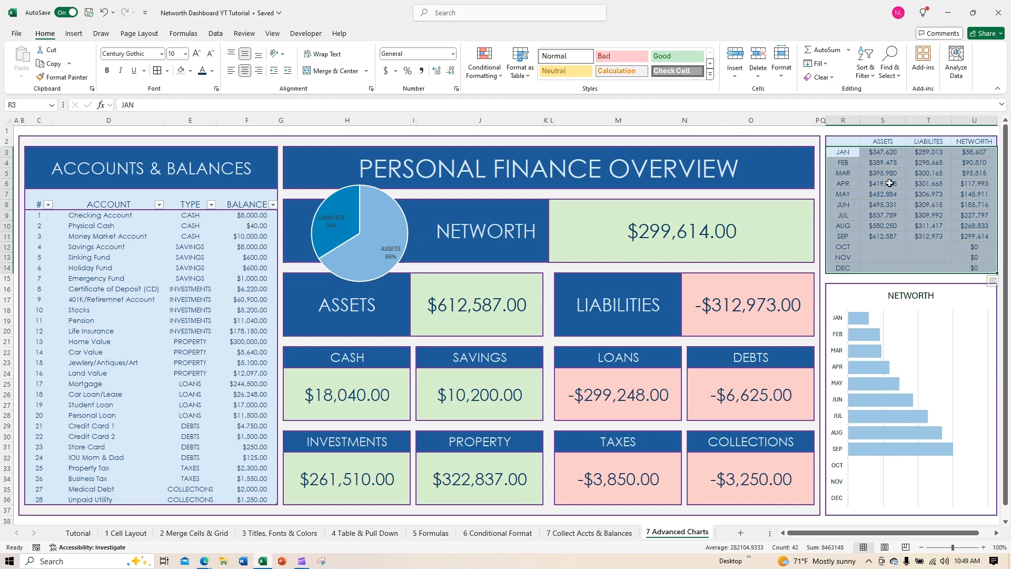
{"action": "left_click", "coordinate": [853, 141]}
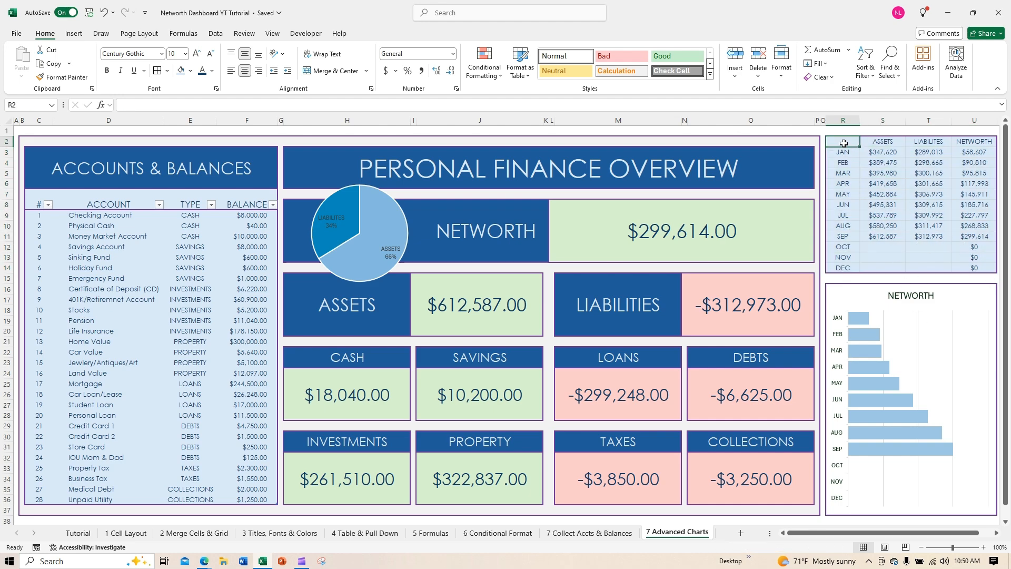
{"action": "left_click_drag", "start_coordinate": [844, 142], "coordinate": [967, 267]}
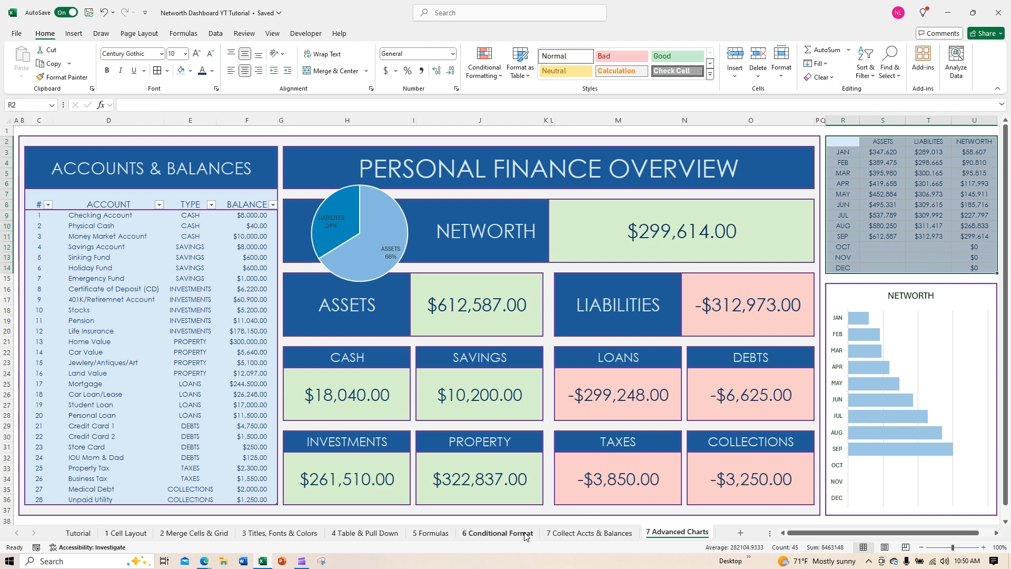
{"action": "key", "text": "ctrl+c"}
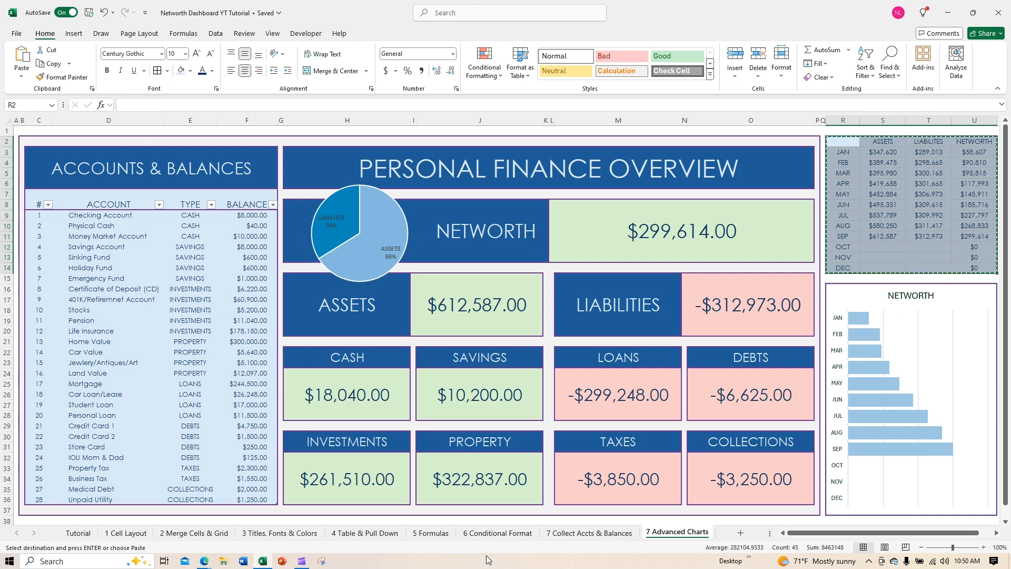
{"action": "left_click", "coordinate": [78, 533]}
{"action": "left_click", "coordinate": [851, 143]}
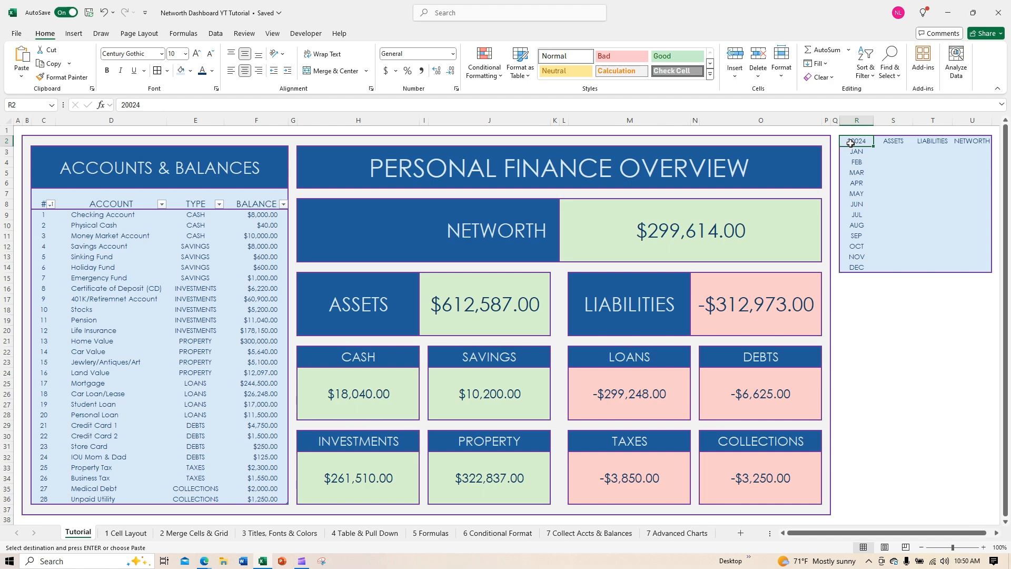
{"action": "key", "text": "ctrl+v"}
{"action": "left_click", "coordinate": [905, 301]}
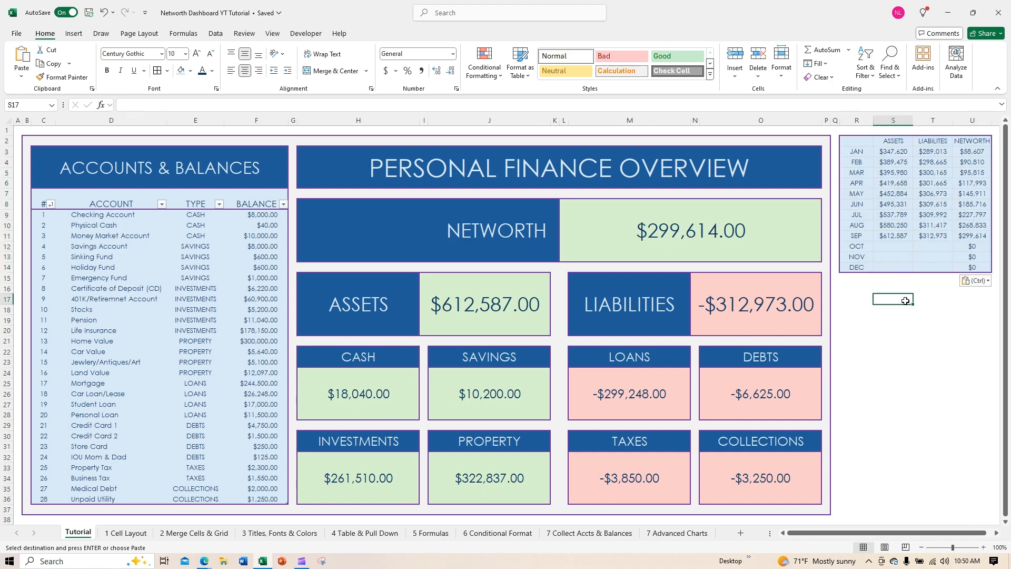
{"action": "key", "text": "Escape"}
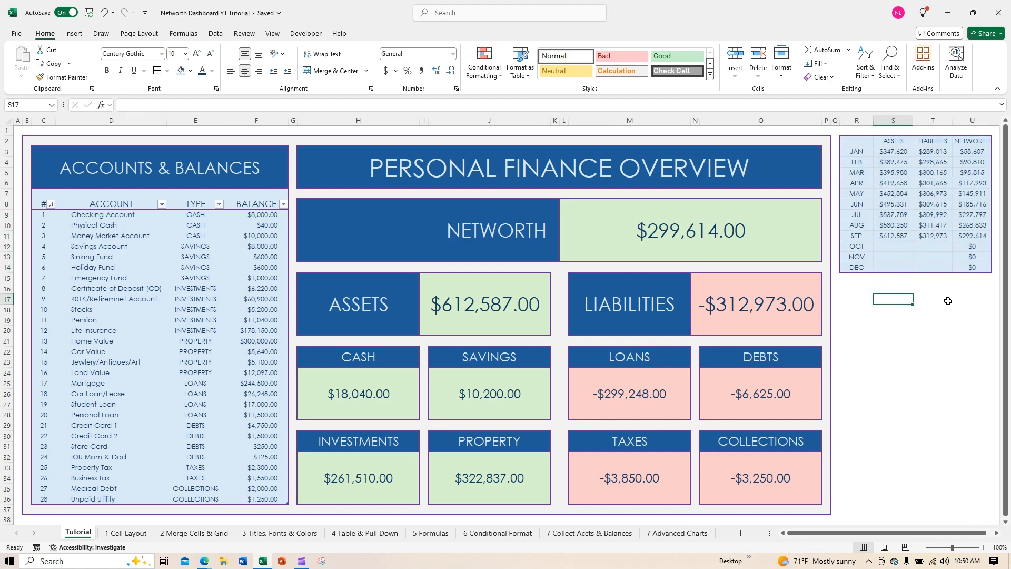
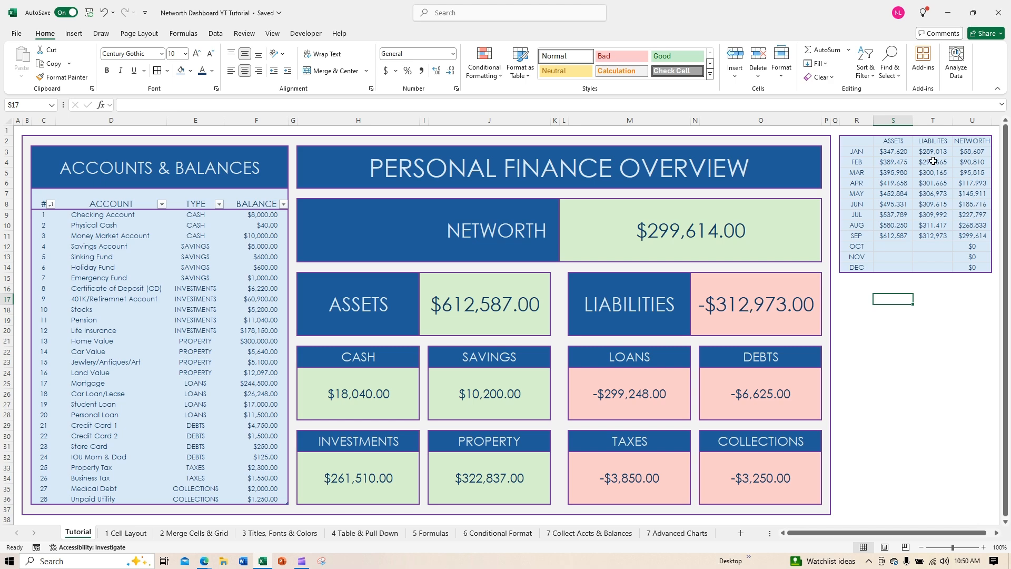
Examine January's assets and liabilities entries and the networth formula in U3
{"action": "left_click", "coordinate": [897, 151]}
{"action": "left_click_drag", "start_coordinate": [898, 152], "coordinate": [928, 151]}
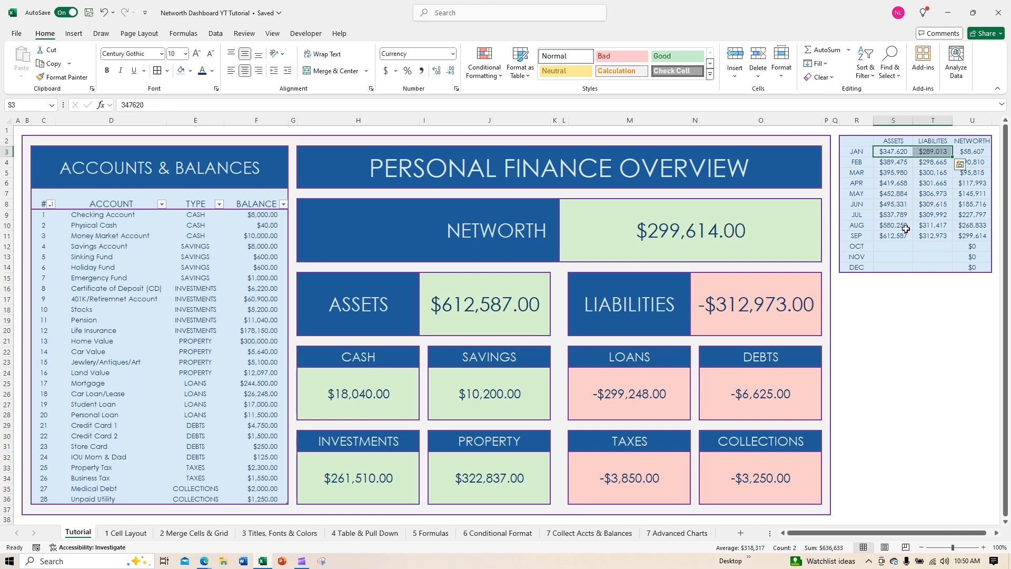
{"action": "left_click", "coordinate": [982, 152]}
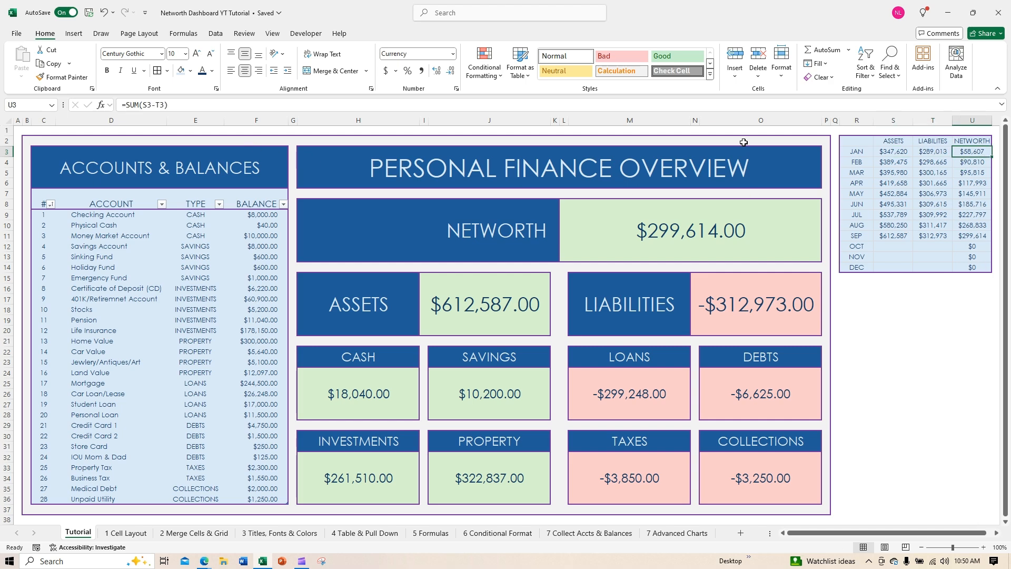
{"action": "double_click", "coordinate": [981, 154]}
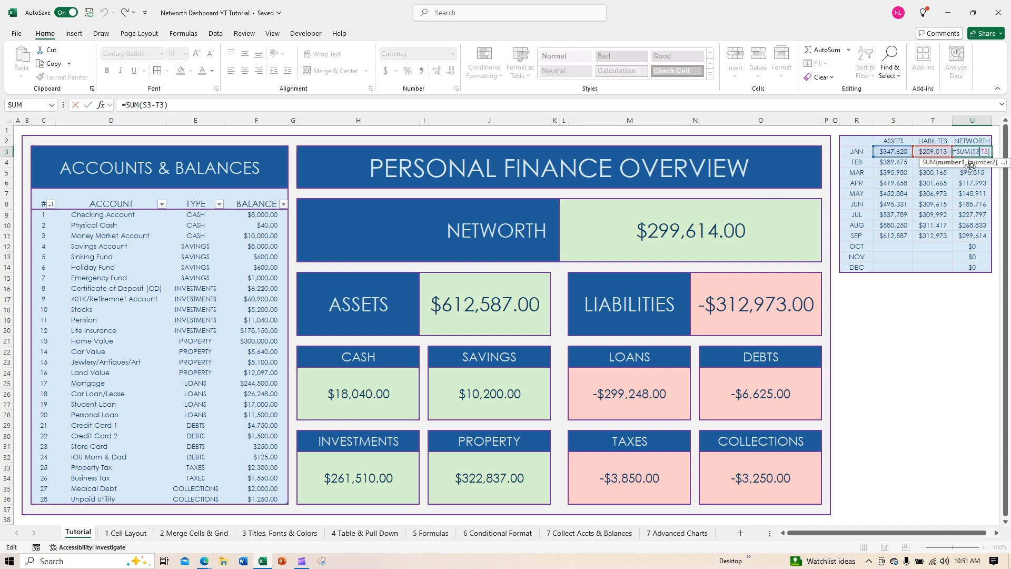
{"action": "left_click", "coordinate": [934, 295]}
Enter the formula =SUM(S3-T3) in U3 to calculate January's networth
{"action": "left_click", "coordinate": [973, 151]}
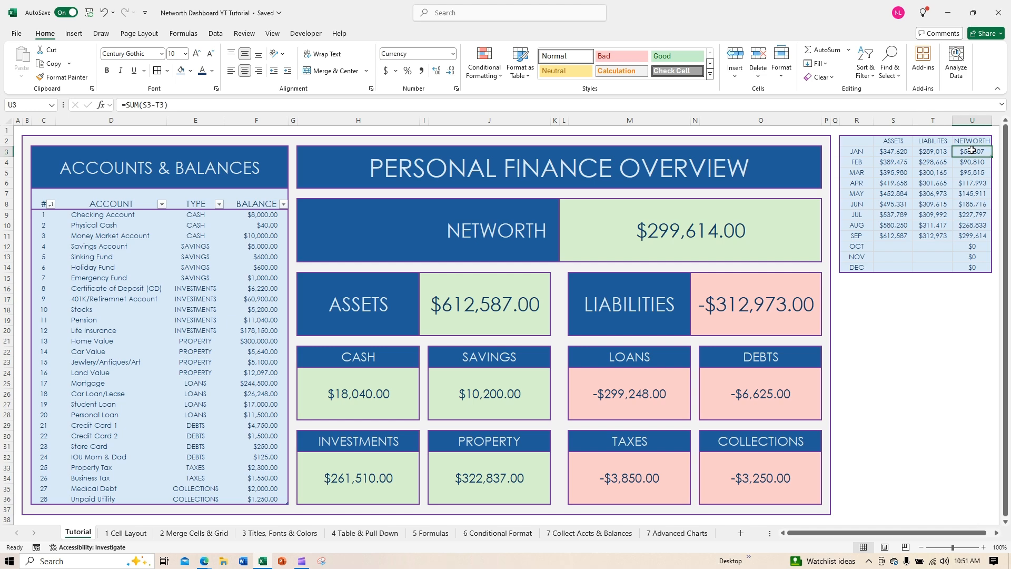
{"action": "type", "text": "=SUM"}
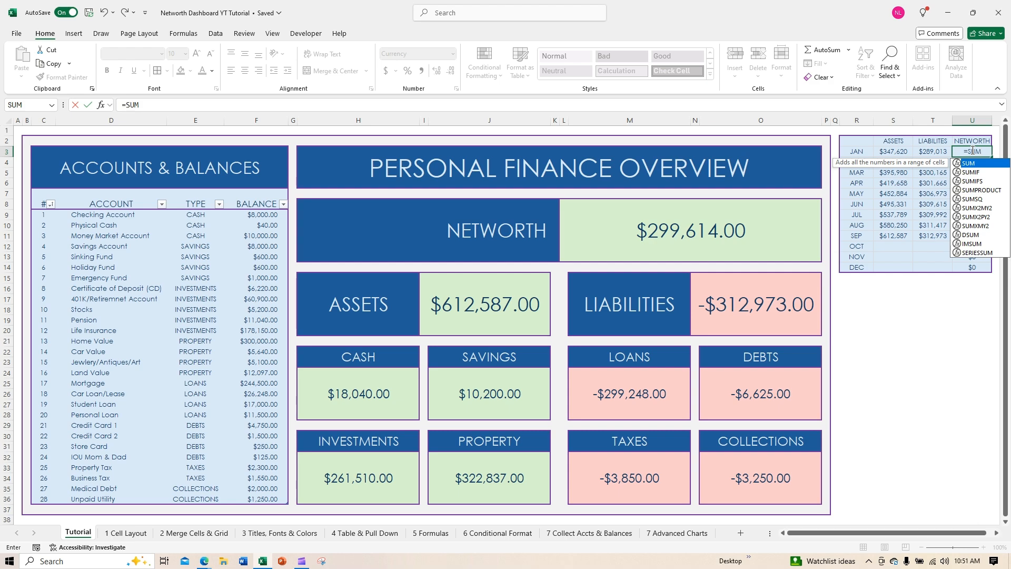
{"action": "type", "text": "("}
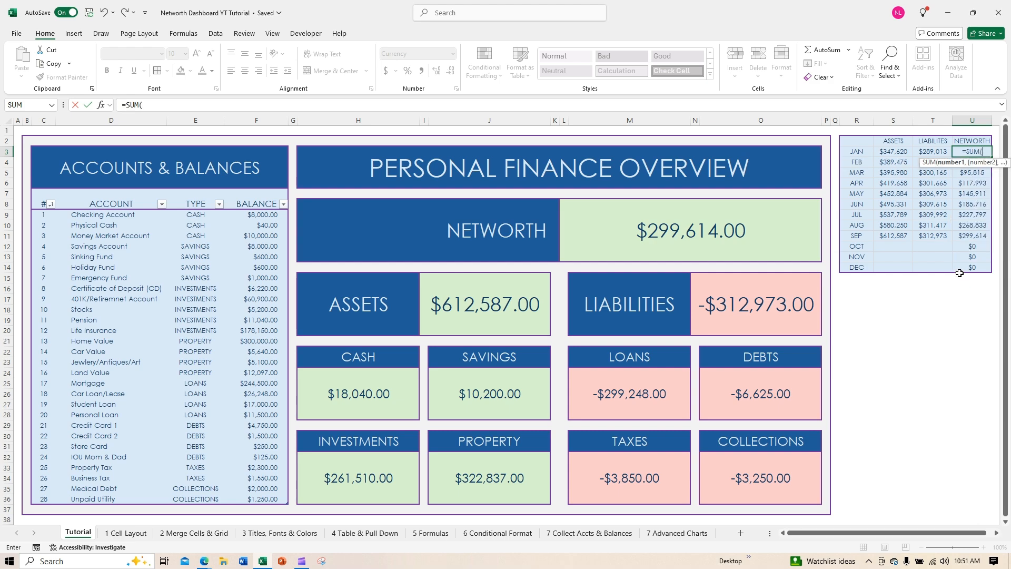
{"action": "left_click", "coordinate": [888, 153]}
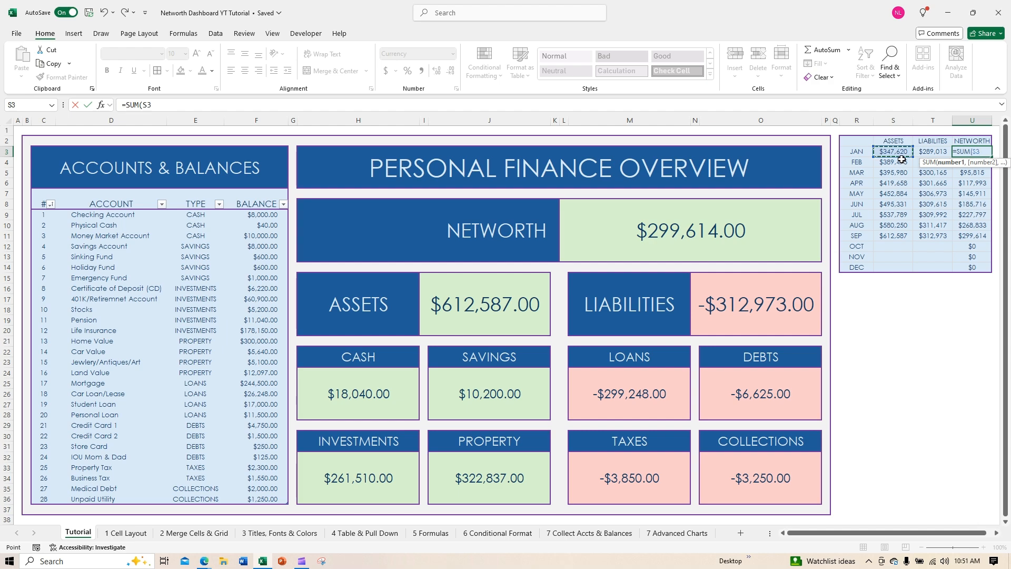
{"action": "type", "text": "-"}
{"action": "left_click", "coordinate": [927, 152]}
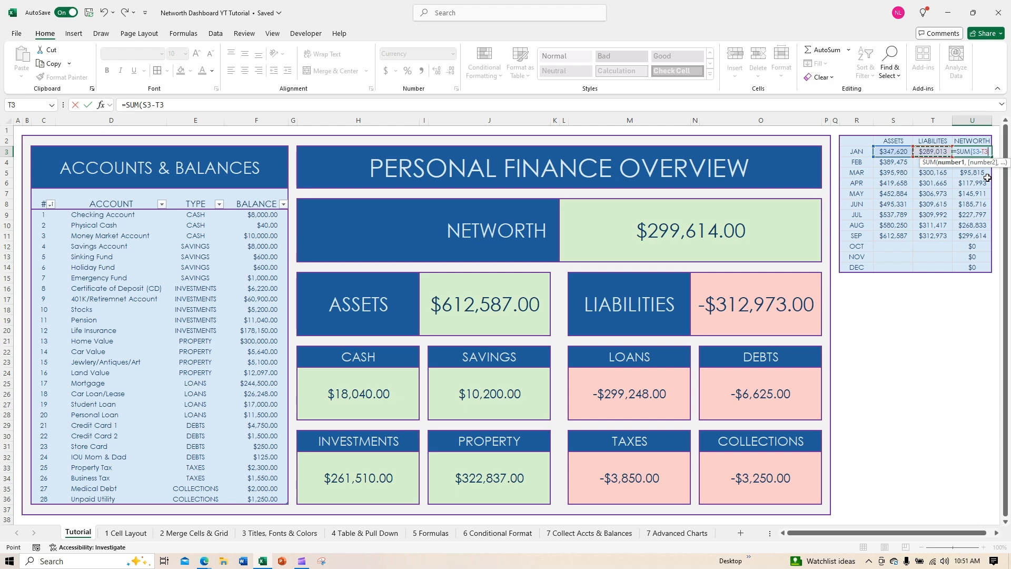
{"action": "type", "text": ")"}
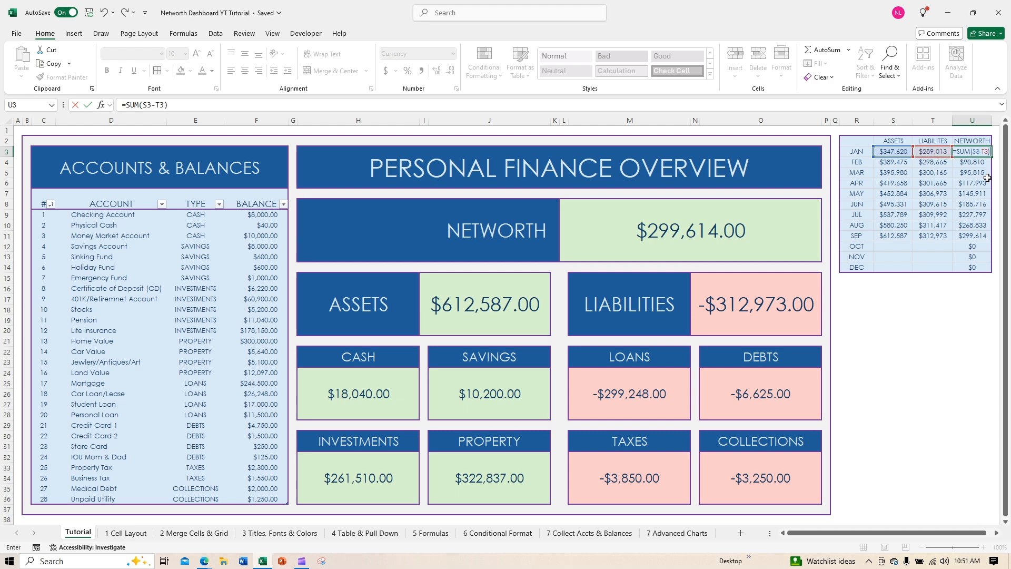
{"action": "key", "text": "Return"}
{"action": "left_click", "coordinate": [978, 152]}
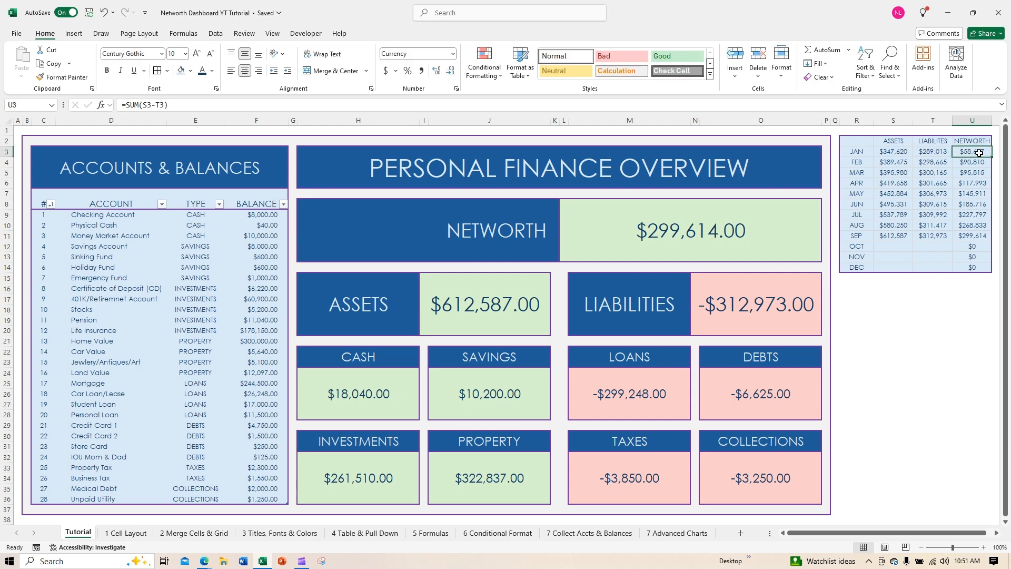
Fill the networth formula from U3 down through June in U8
{"action": "left_click", "coordinate": [977, 196]}
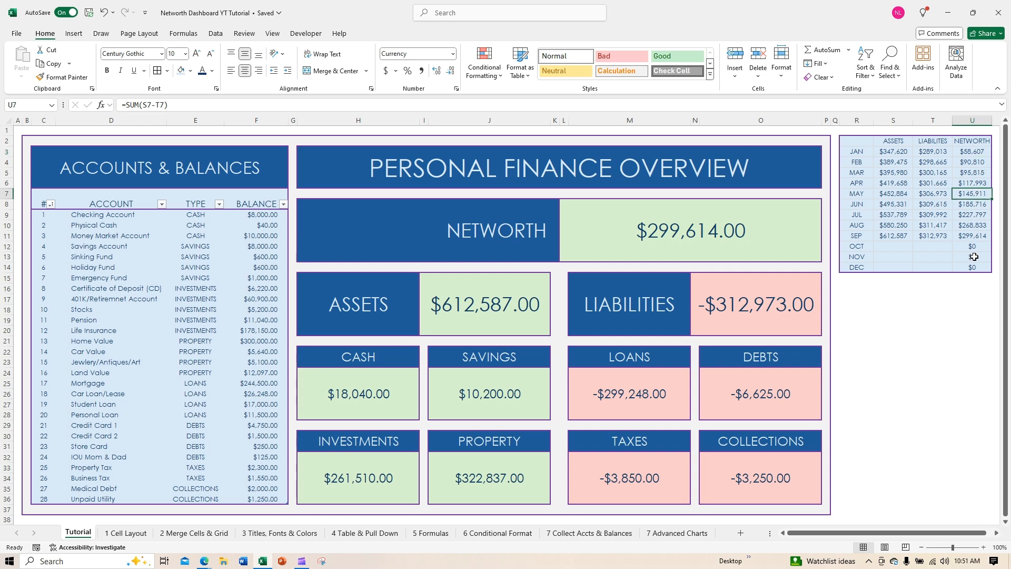
{"action": "left_click", "coordinate": [984, 152]}
{"action": "left_click_drag", "start_coordinate": [992, 156], "coordinate": [985, 207]}
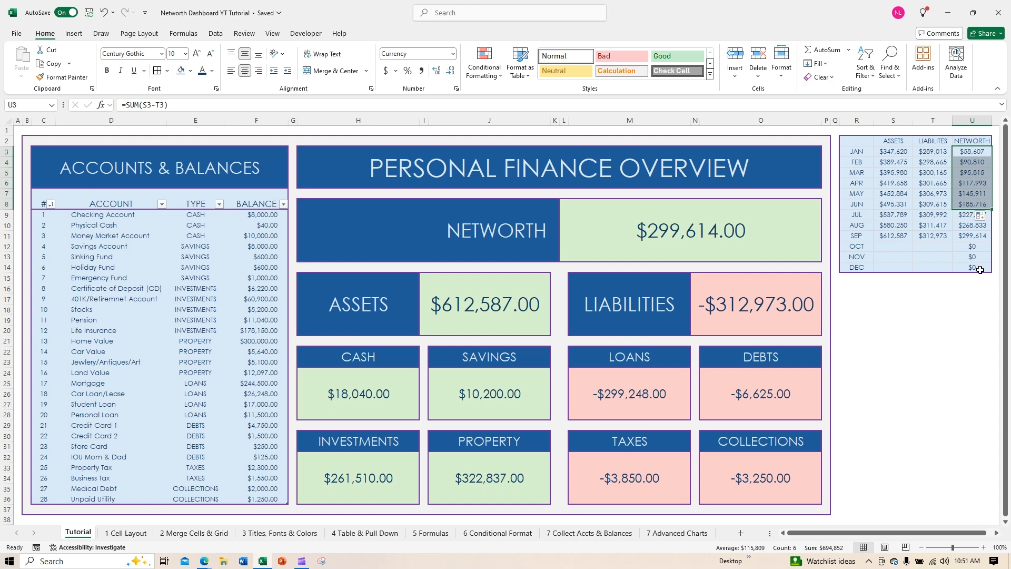
{"action": "left_click", "coordinate": [965, 307]}
{"action": "left_click", "coordinate": [909, 318]}
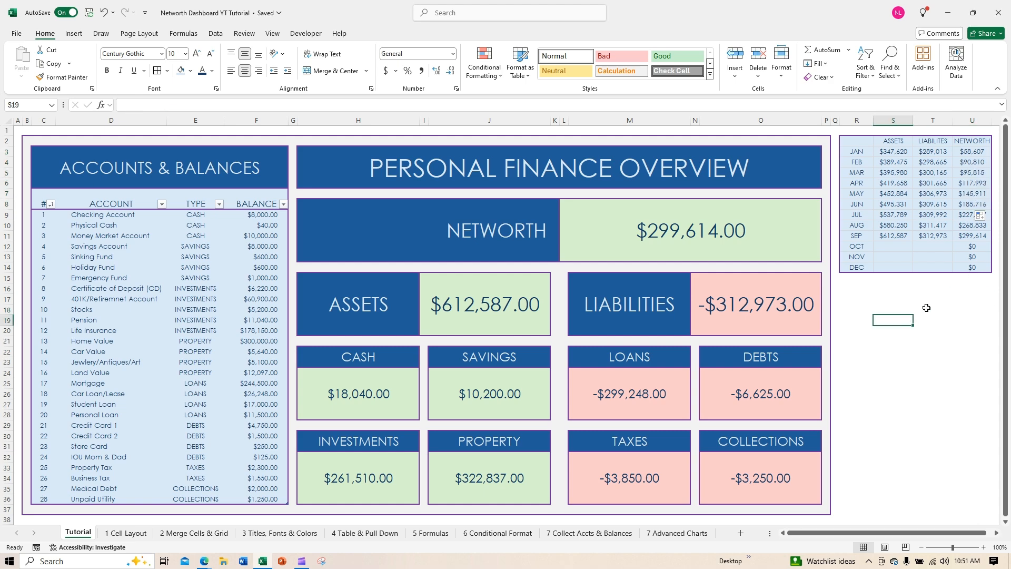
{"action": "left_click", "coordinate": [962, 257]}
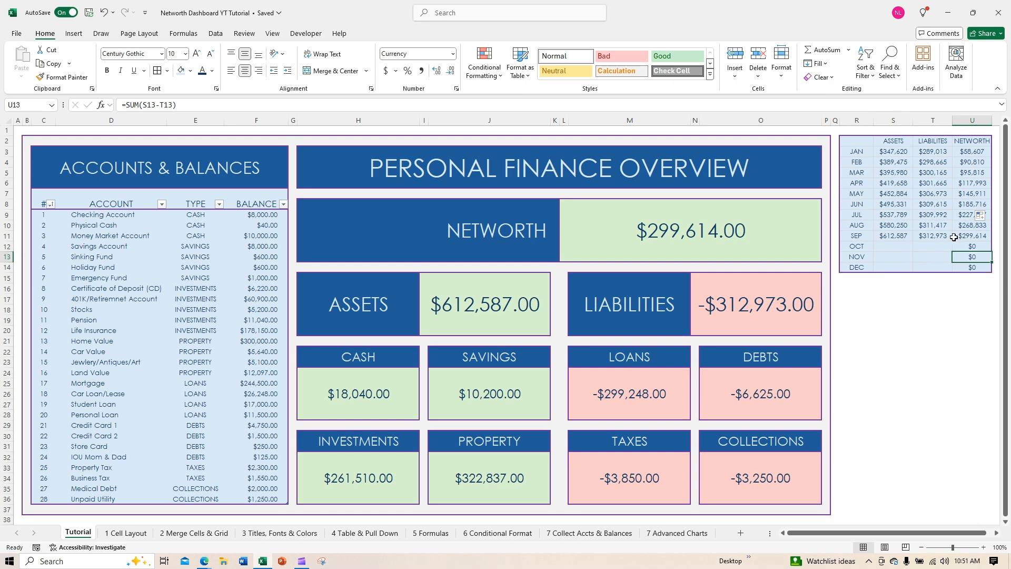
Enter 2024 as the year heading in R2 of the monthly table
{"action": "left_click", "coordinate": [867, 142]}
{"action": "type", "text": "202"}
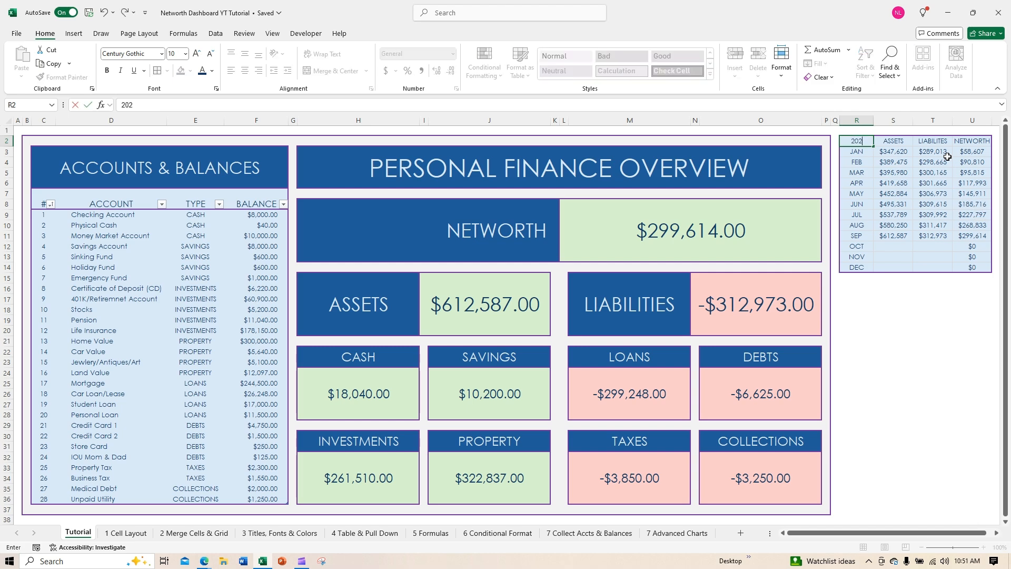
{"action": "type", "text": "4"}
{"action": "key", "text": "Return"}
{"action": "left_click", "coordinate": [920, 322]}
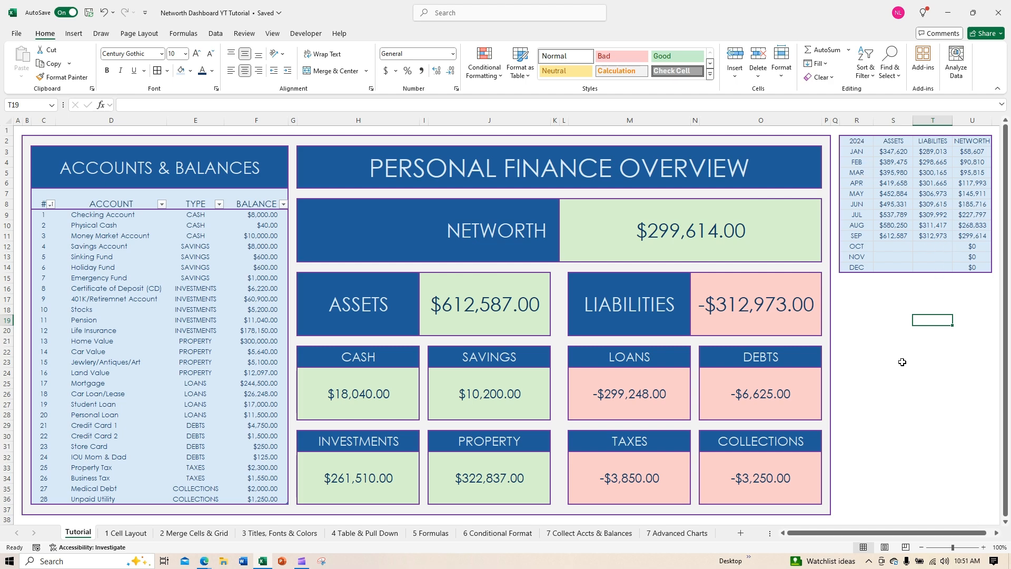
Add a thick purple outline border around the empty range R16:U37 below the monthly table
{"action": "mouse_move", "coordinate": [849, 140]}
{"action": "left_mouse_down"}
{"action": "mouse_move", "coordinate": [928, 166]}
{"action": "mouse_move", "coordinate": [979, 208]}
{"action": "mouse_move", "coordinate": [986, 270]}
{"action": "left_mouse_up"}
{"action": "left_click", "coordinate": [848, 285]}
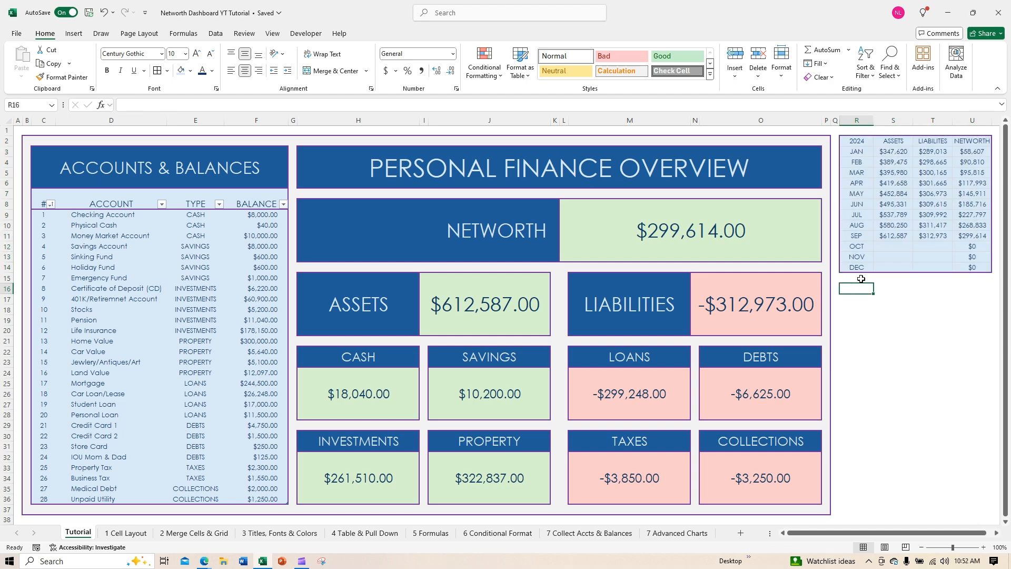
{"action": "mouse_move", "coordinate": [857, 288]}
{"action": "left_mouse_down"}
{"action": "mouse_move", "coordinate": [974, 341]}
{"action": "mouse_move", "coordinate": [969, 510]}
{"action": "left_mouse_up"}
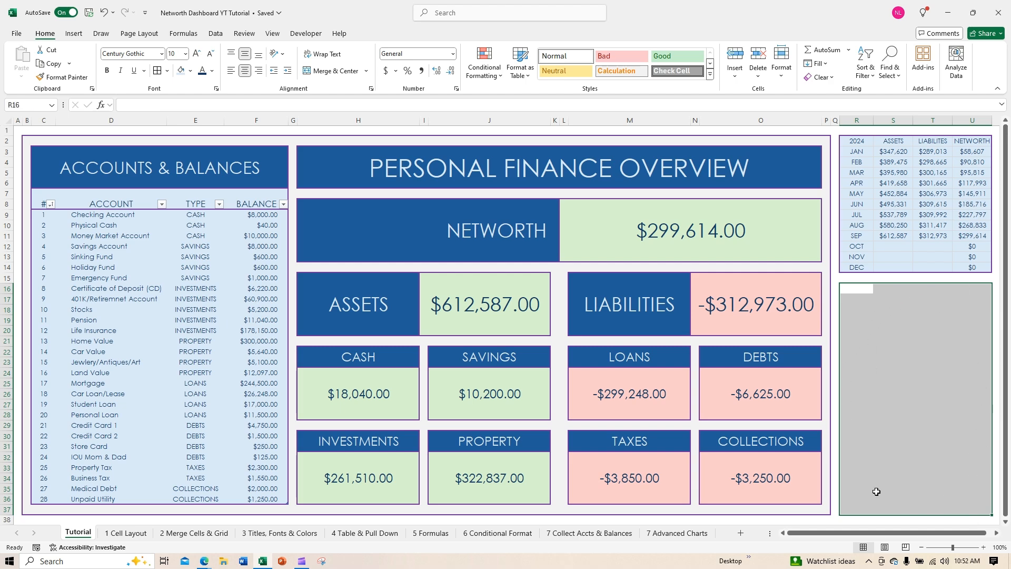
{"action": "left_click", "coordinate": [168, 71]}
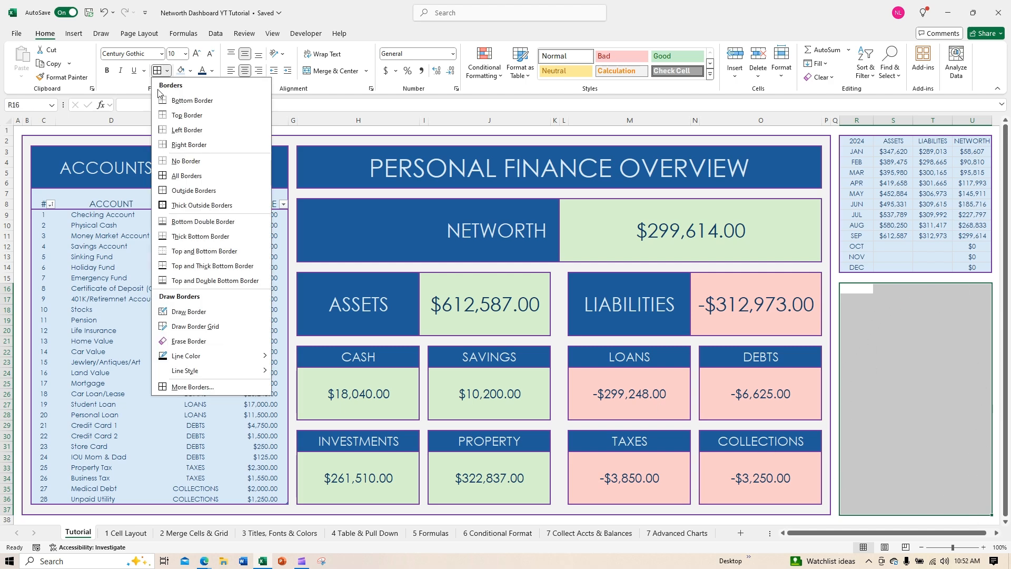
{"action": "left_click", "coordinate": [198, 390]}
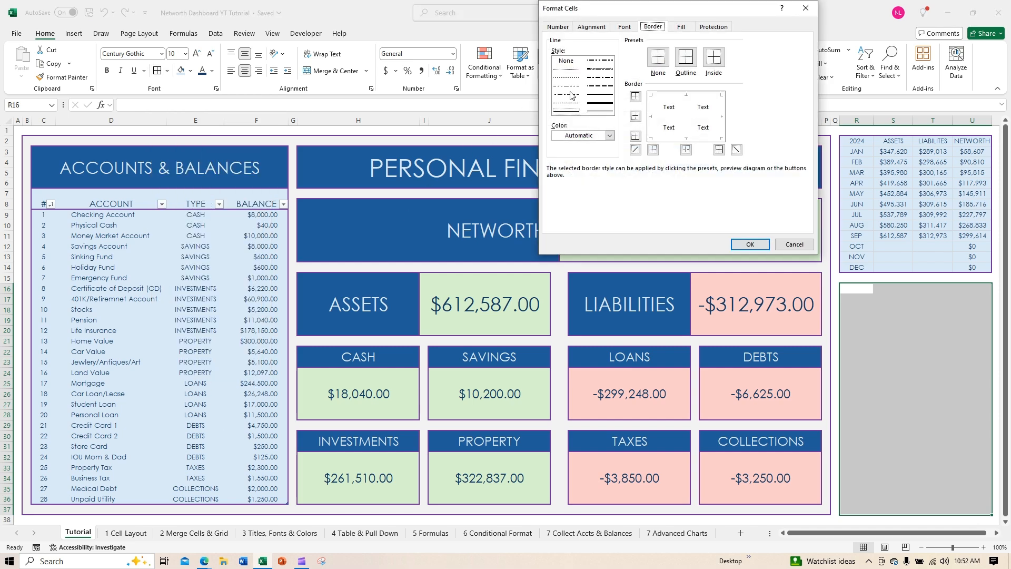
{"action": "left_click", "coordinate": [610, 136]}
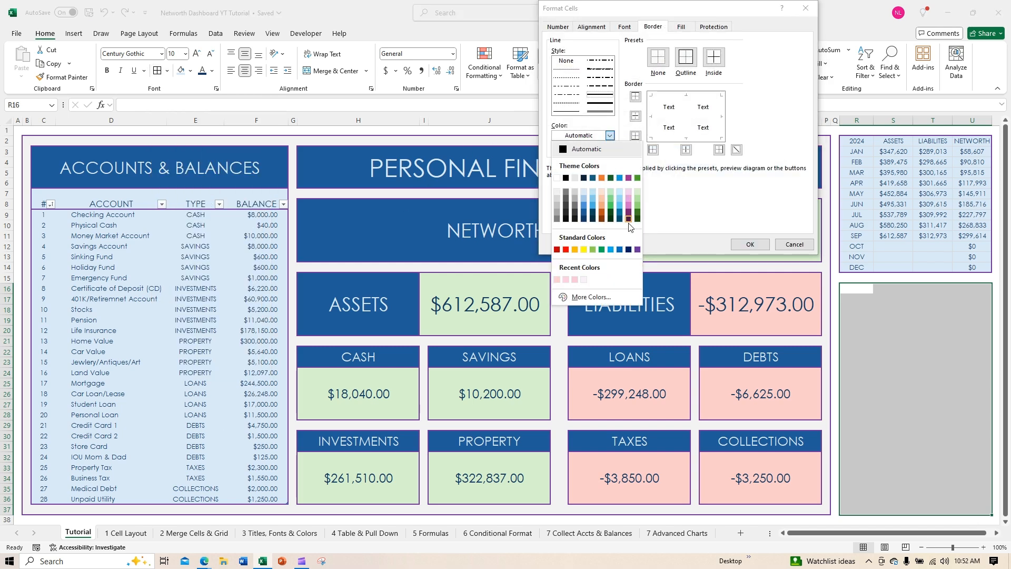
{"action": "left_click", "coordinate": [638, 256]}
{"action": "left_click", "coordinate": [686, 57]}
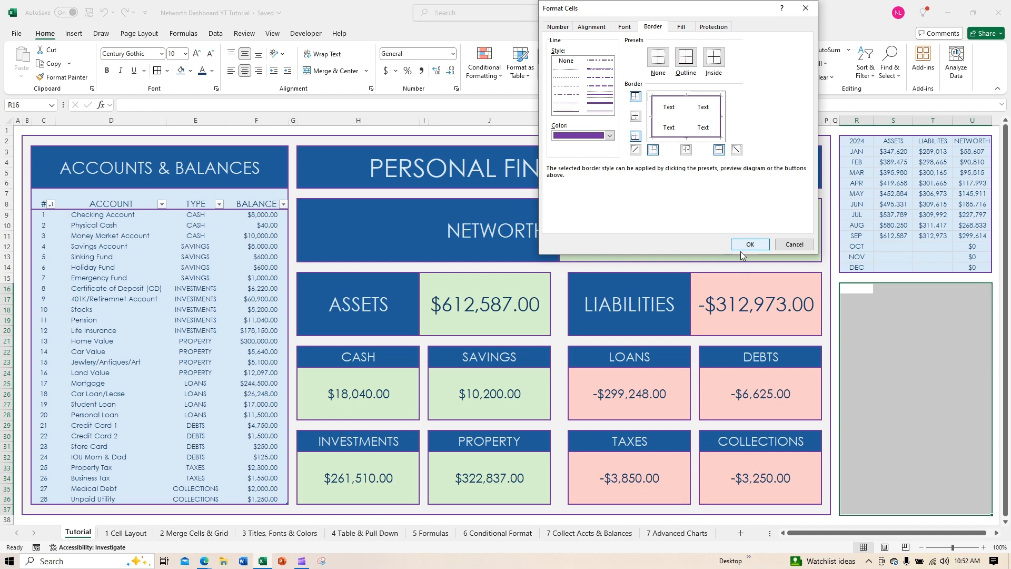
{"action": "left_click", "coordinate": [748, 244]}
{"action": "left_click", "coordinate": [930, 371]}
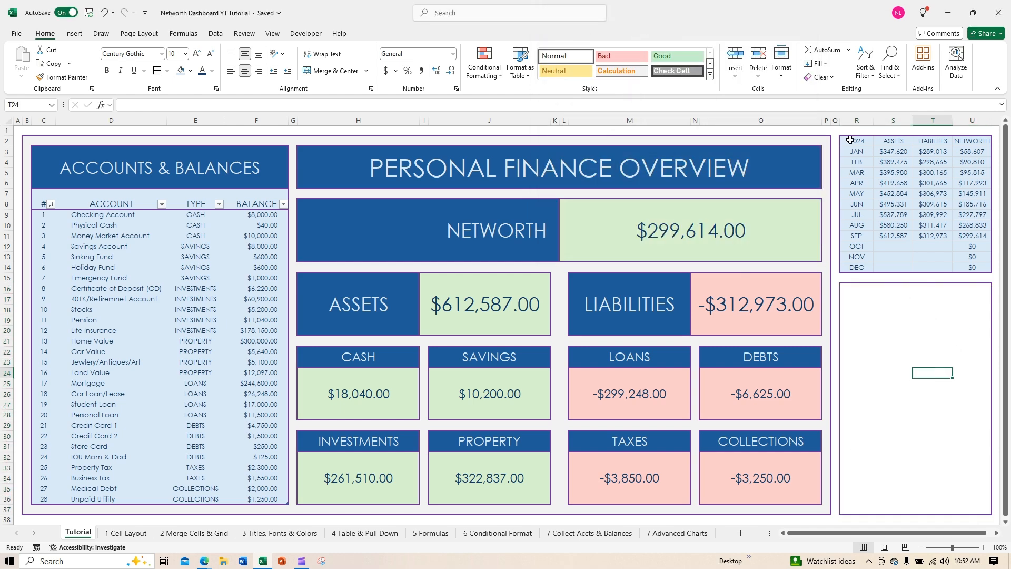
Insert a Clustered Bar chart from the monthly table R2:U14, with the months as categories
{"action": "left_click_drag", "start_coordinate": [850, 139], "coordinate": [984, 264]}
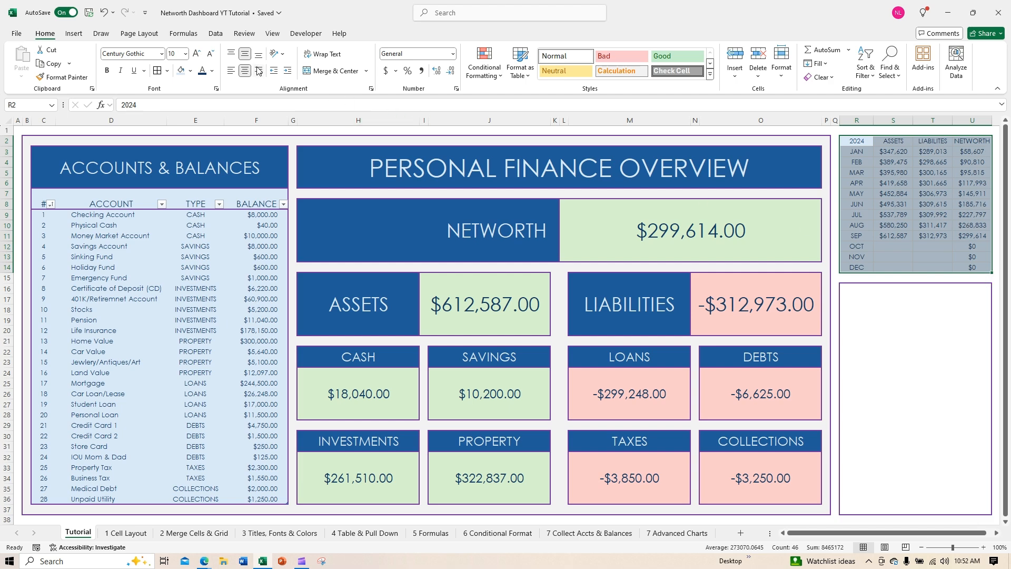
{"action": "left_click", "coordinate": [73, 33]}
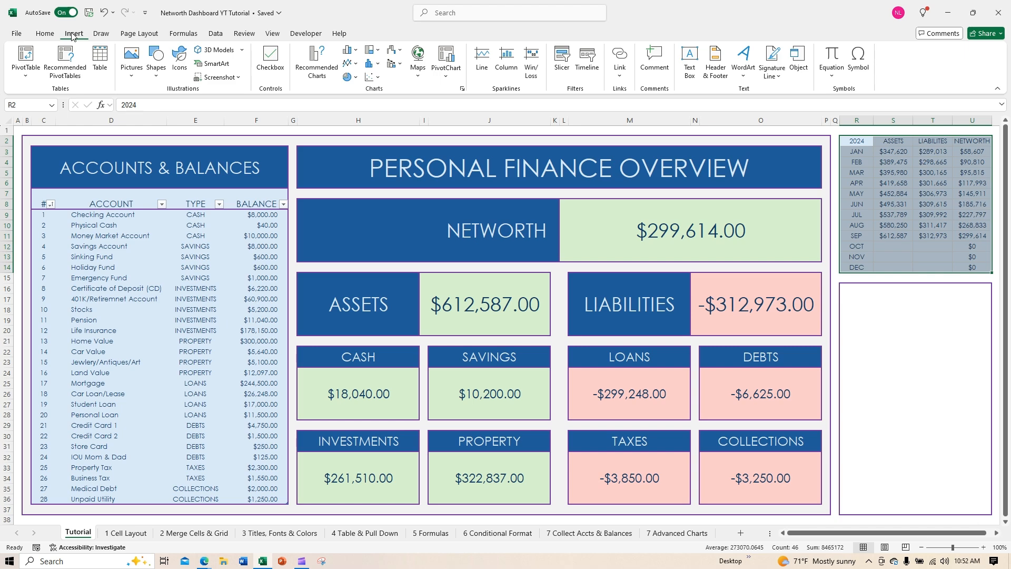
{"action": "left_click", "coordinate": [317, 63]}
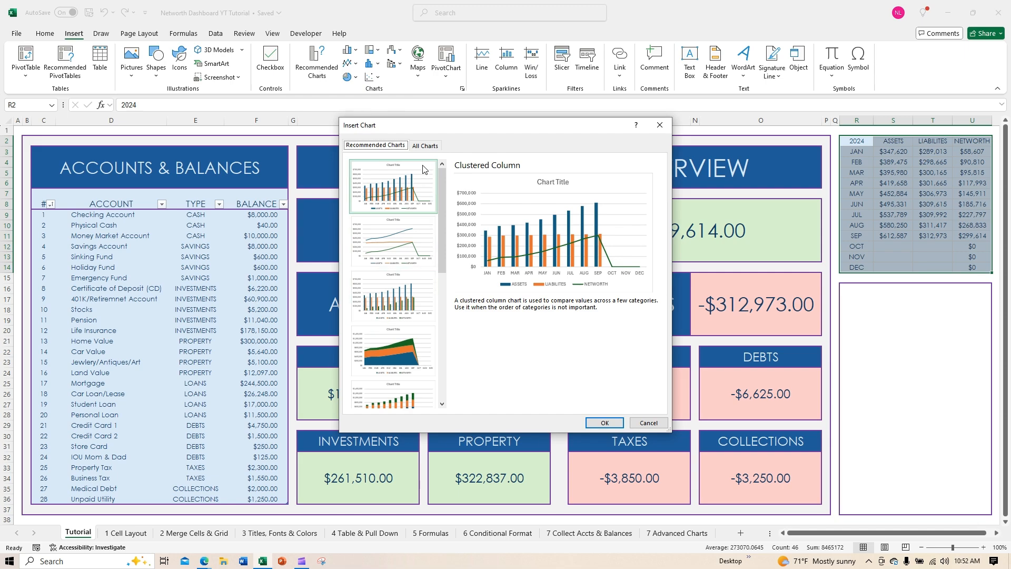
{"action": "left_click", "coordinate": [427, 145]}
{"action": "left_click", "coordinate": [369, 230]}
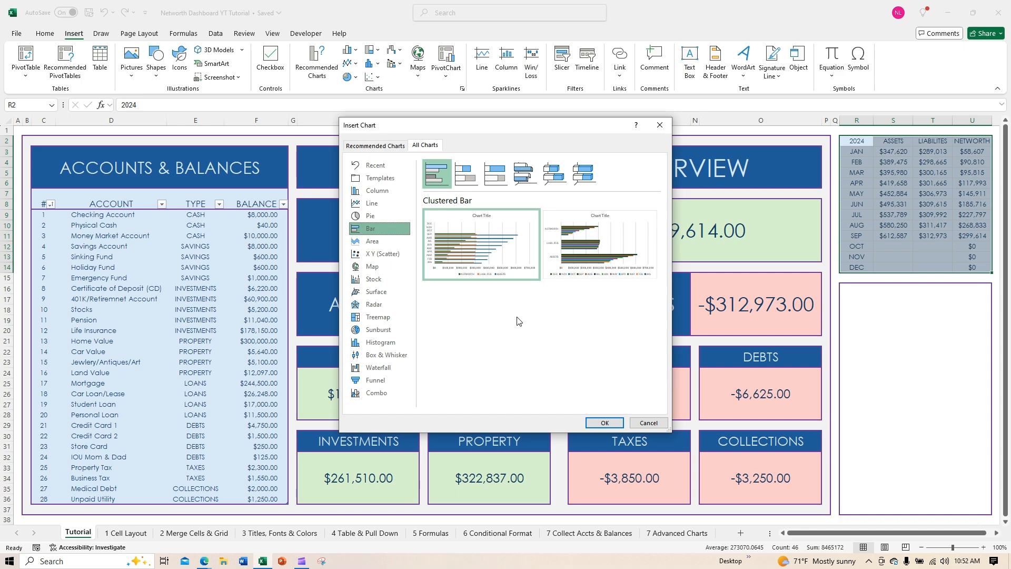
{"action": "mouse_move", "coordinate": [493, 242]}
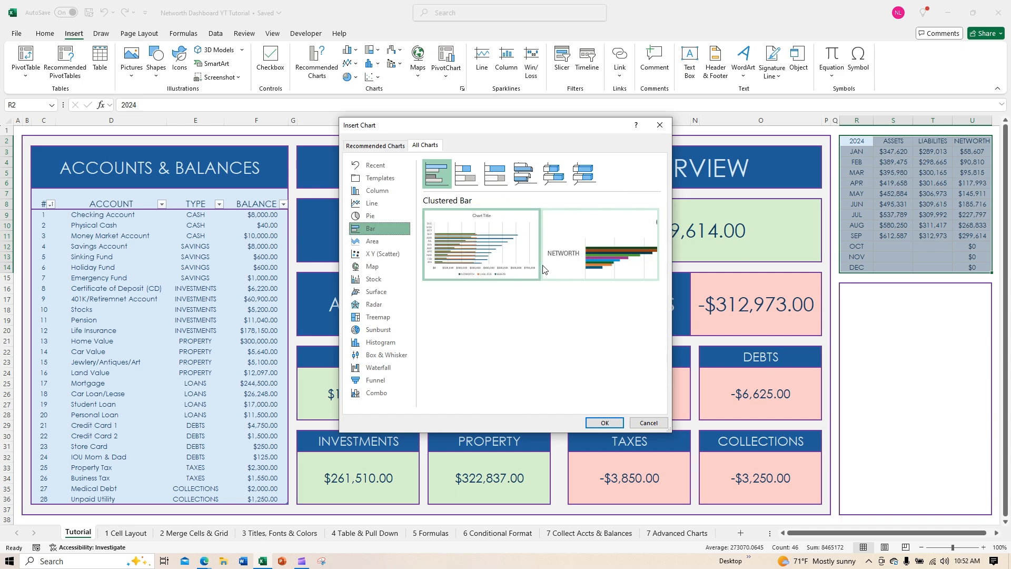
{"action": "left_click", "coordinate": [604, 423]}
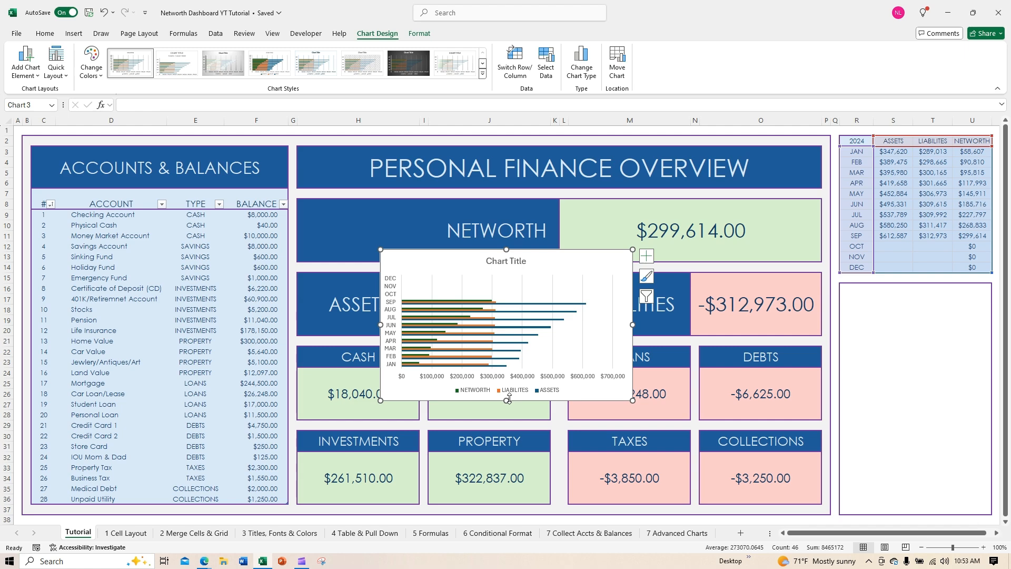
Make the new bar chart taller and narrower, and shift it over the middle of the dashboard
{"action": "left_click_drag", "start_coordinate": [506, 249], "coordinate": [506, 192]}
{"action": "left_click_drag", "start_coordinate": [631, 296], "coordinate": [576, 296]}
{"action": "left_click_drag", "start_coordinate": [436, 215], "coordinate": [498, 237]}
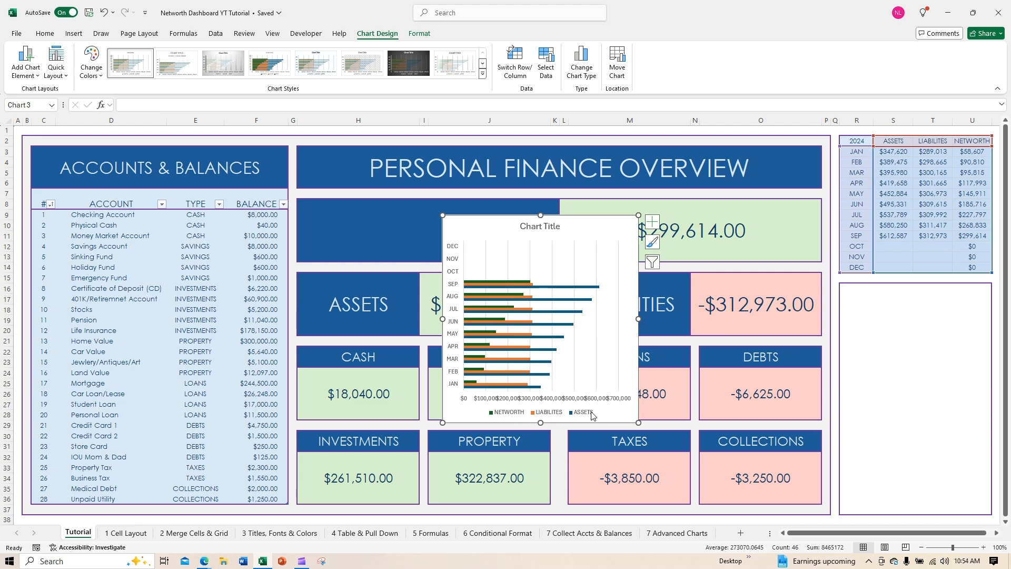
Filter the ASSETS and LIABILITES series out of the chart so only NETWORTH is plotted
{"action": "left_click", "coordinate": [652, 263]}
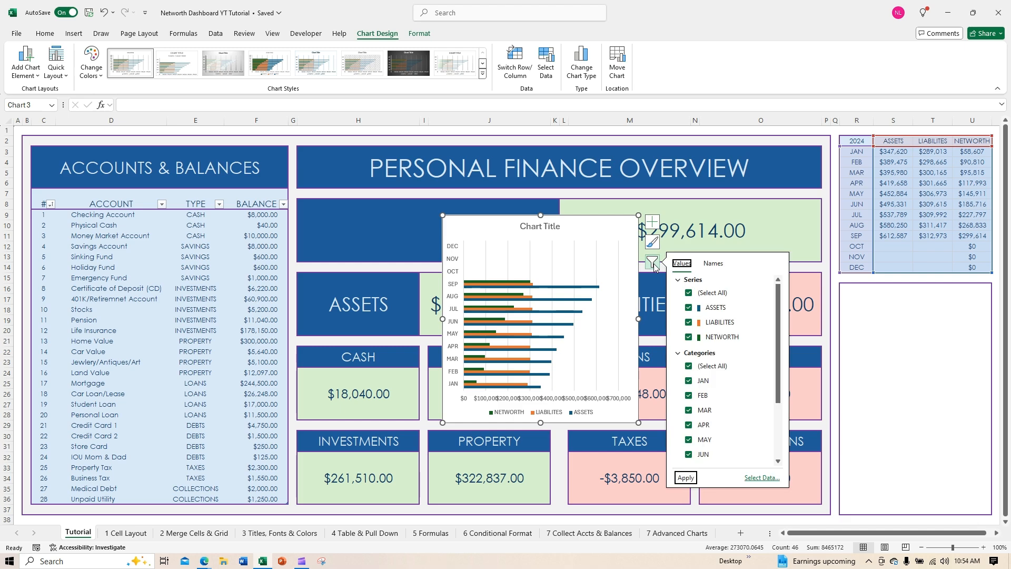
{"action": "left_click", "coordinate": [689, 308]}
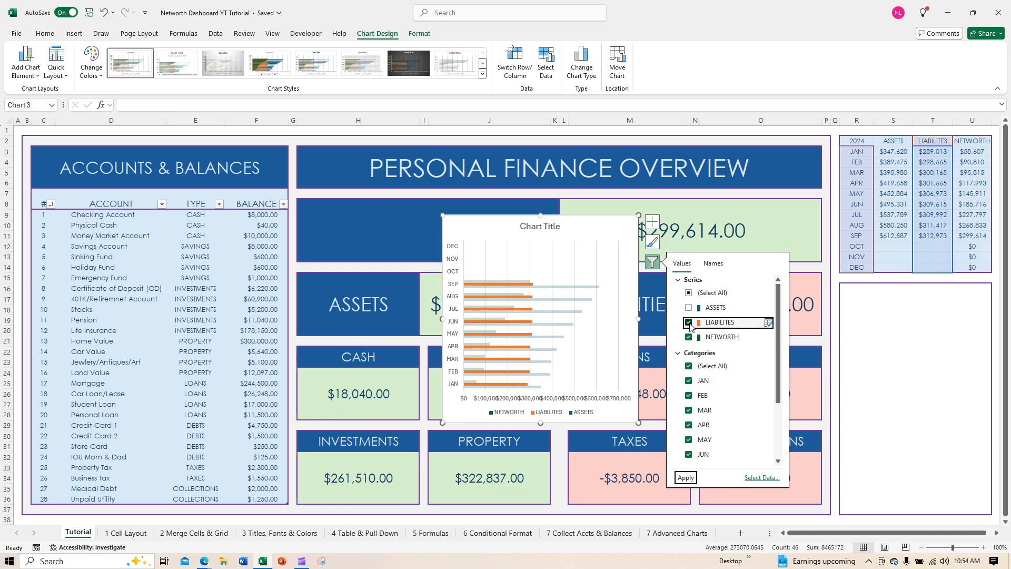
{"action": "left_click", "coordinate": [689, 323]}
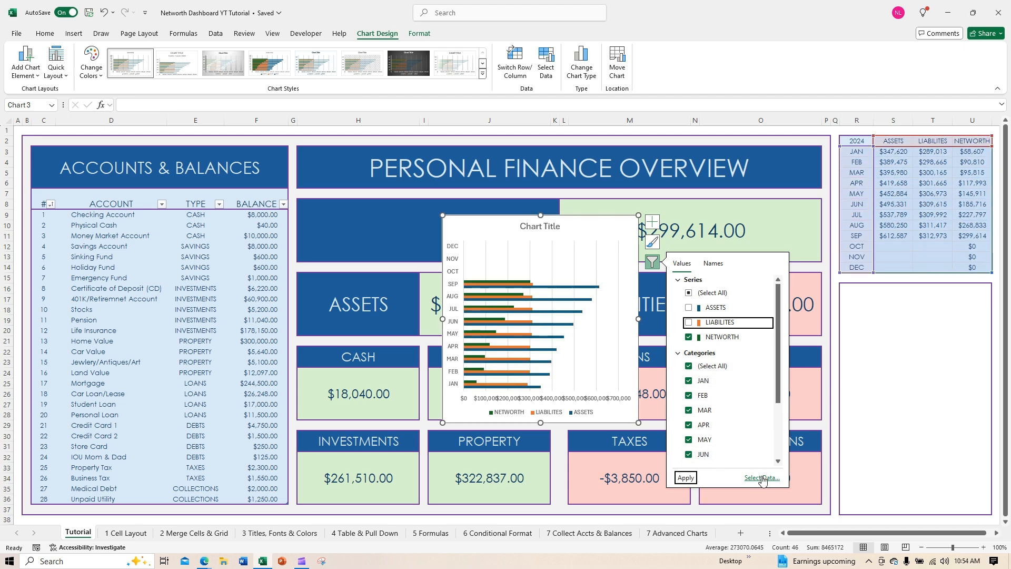
{"action": "left_click", "coordinate": [685, 479]}
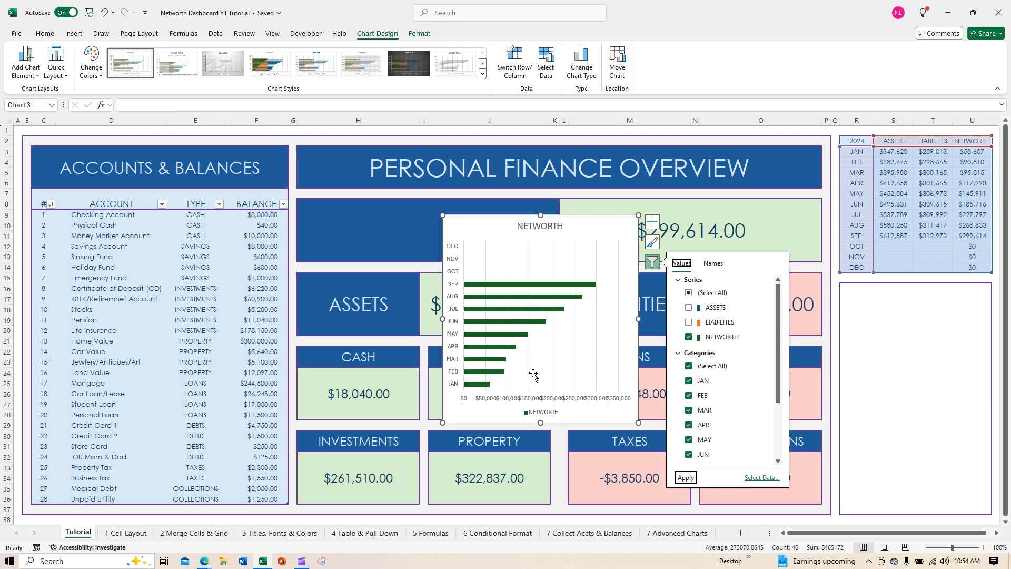
Delete the NETWORTH legend and the dollar value axis from the chart
{"action": "left_click", "coordinate": [539, 411]}
{"action": "left_click", "coordinate": [538, 227]}
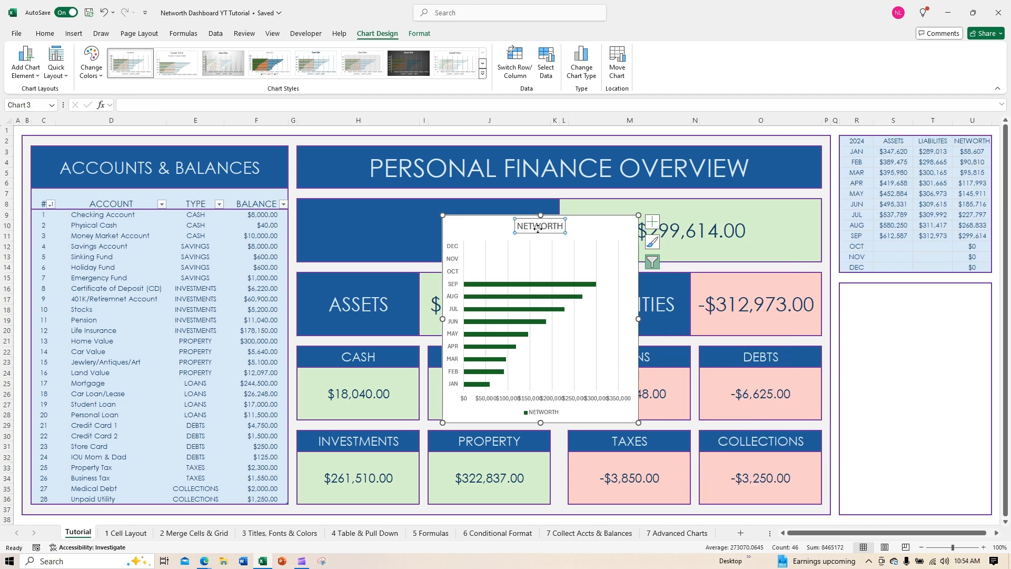
{"action": "left_click", "coordinate": [540, 411]}
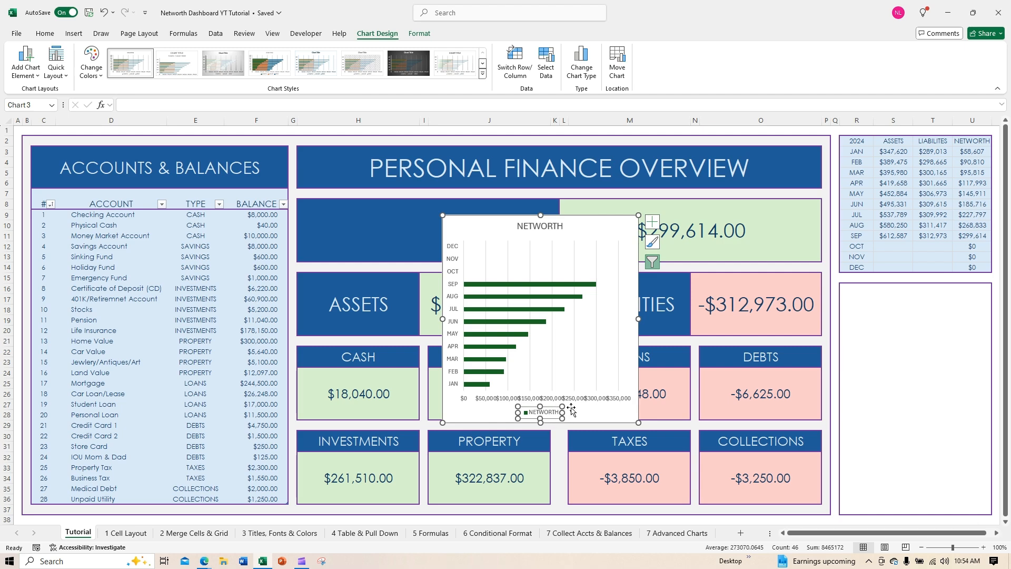
{"action": "key", "text": "Delete"}
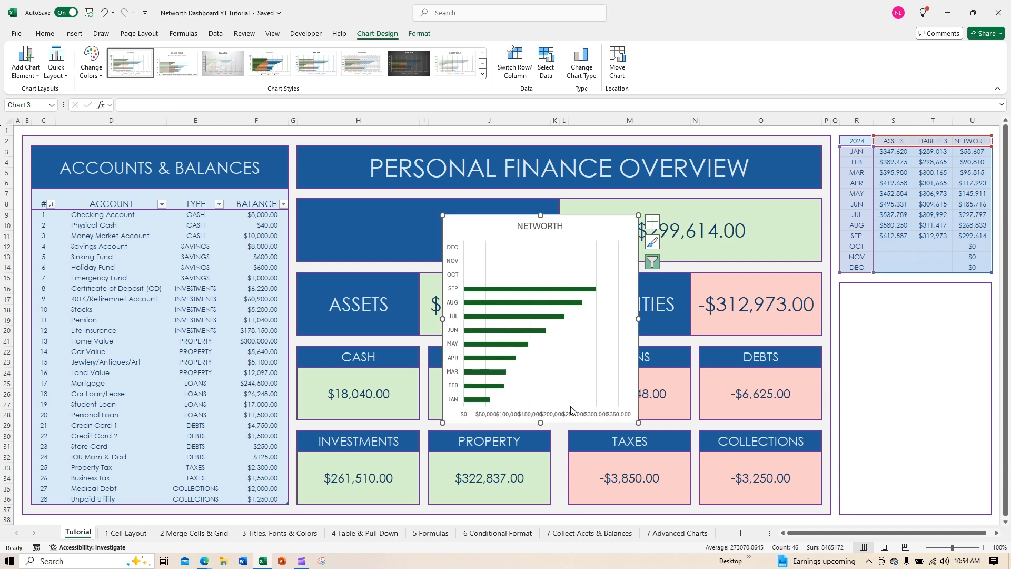
{"action": "left_click", "coordinate": [562, 417]}
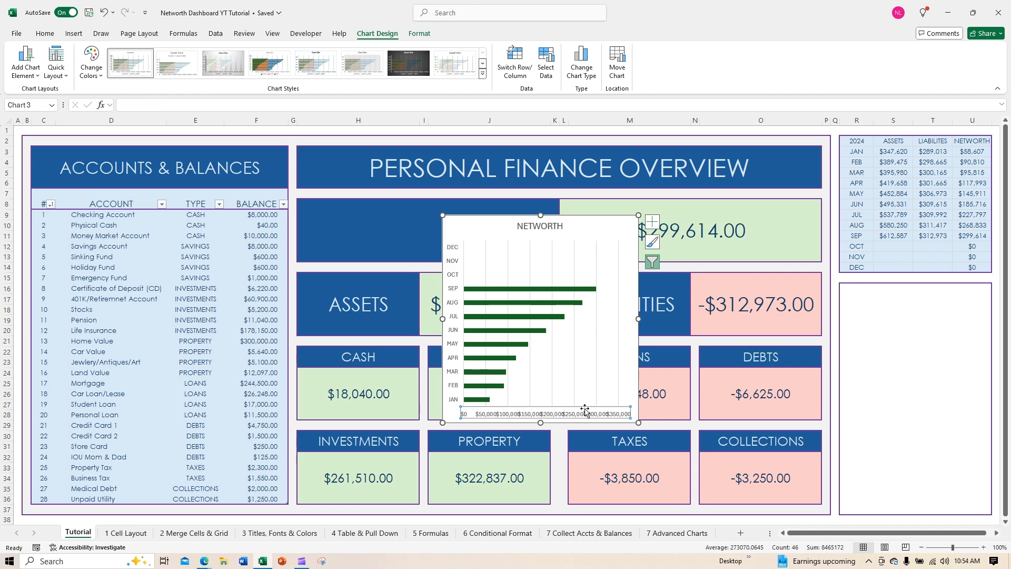
{"action": "key", "text": "Delete"}
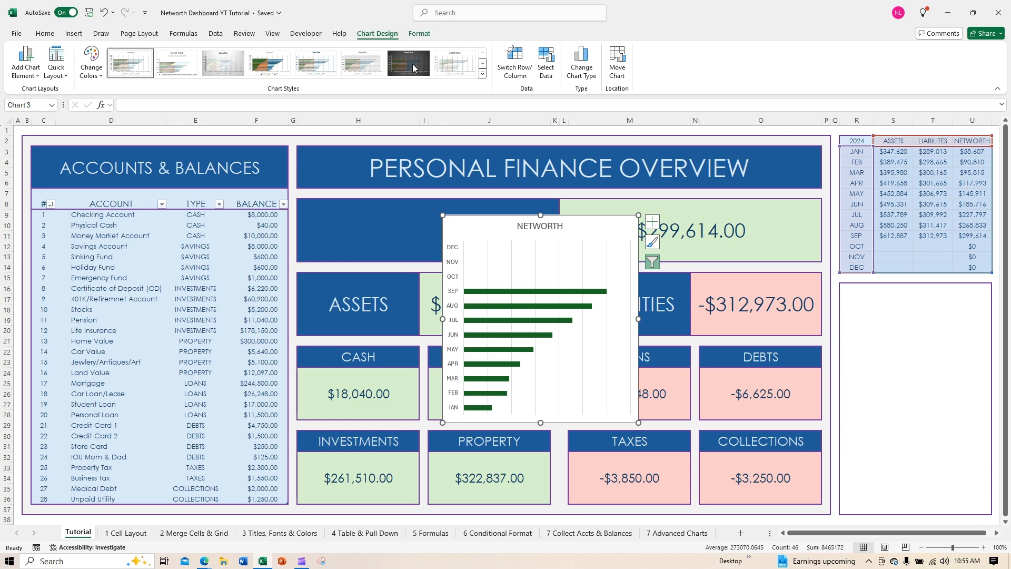
Recolor the chart with a monochromatic light blue palette and fit it inside the bordered area R16:U37
{"action": "left_click", "coordinate": [95, 71]}
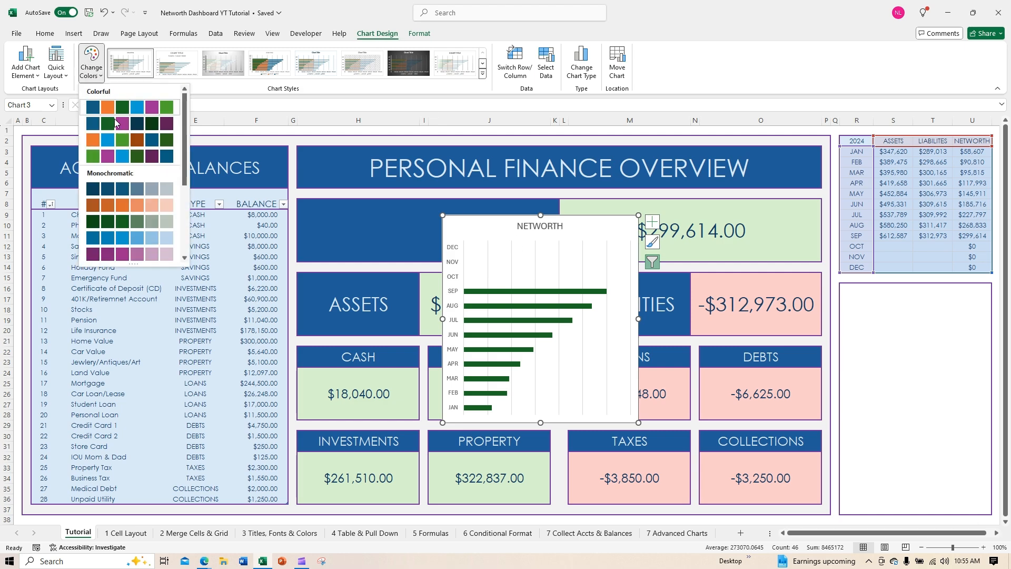
{"action": "left_click", "coordinate": [136, 241]}
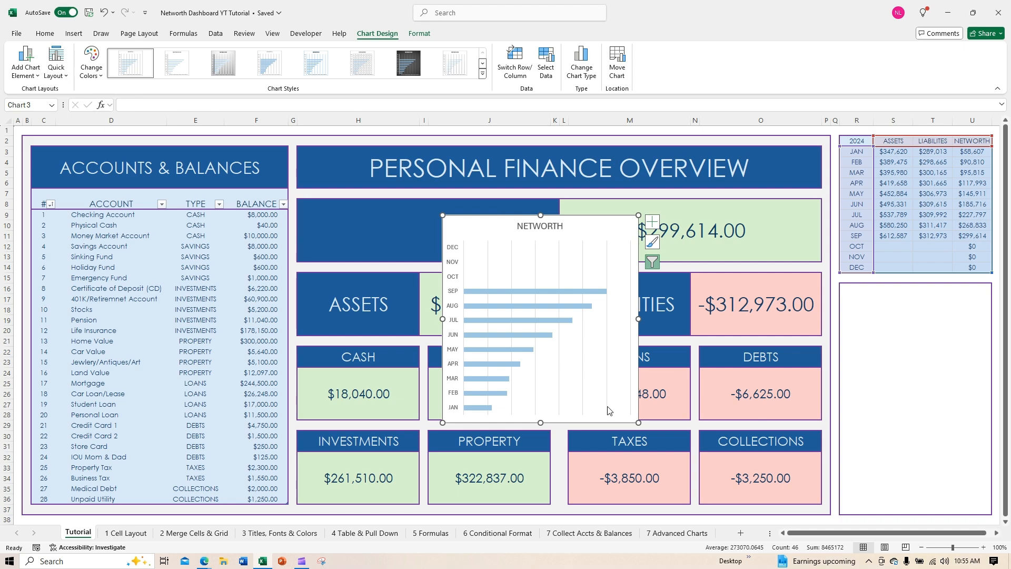
{"action": "left_click_drag", "start_coordinate": [492, 237], "coordinate": [842, 298]}
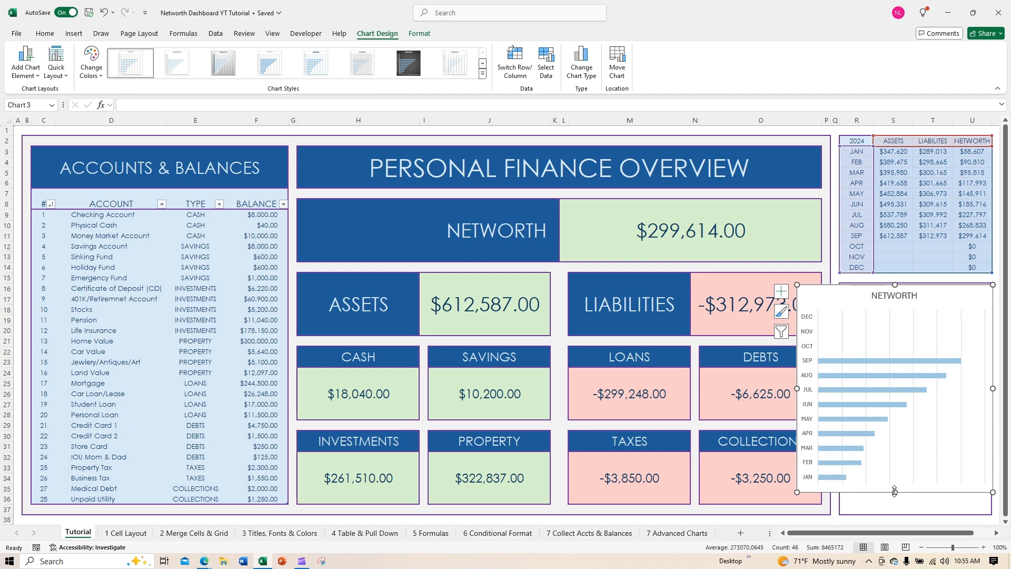
{"action": "left_click_drag", "start_coordinate": [895, 491], "coordinate": [893, 513]}
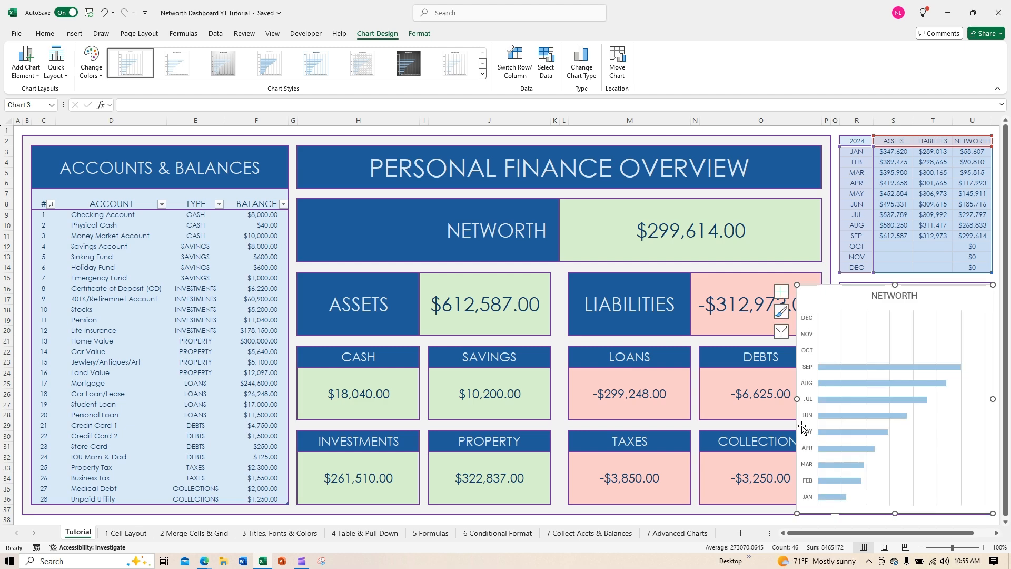
{"action": "left_click_drag", "start_coordinate": [797, 398], "coordinate": [841, 399]}
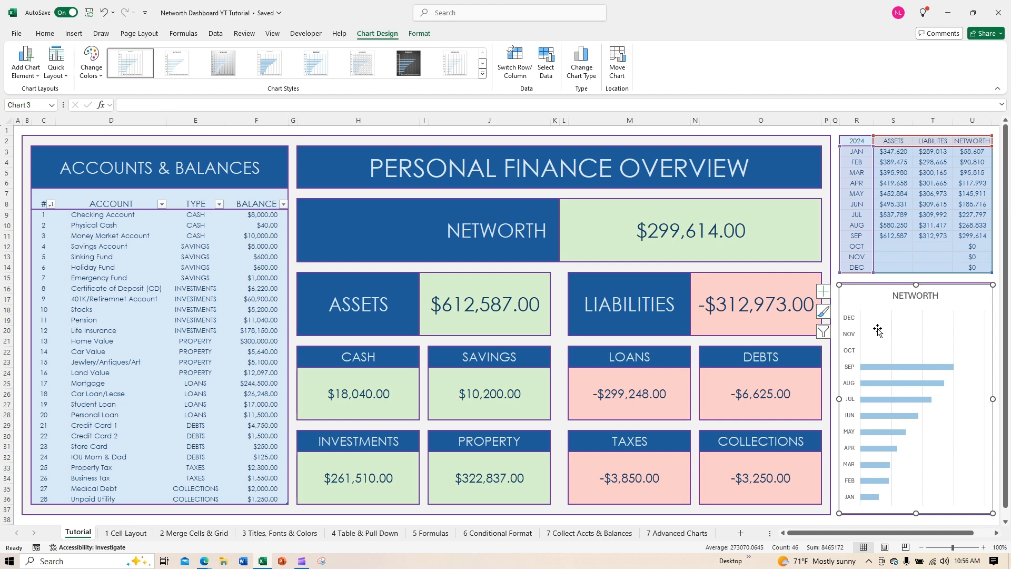
Format the chart area with no fill and no border line
{"action": "right_click", "coordinate": [868, 297]}
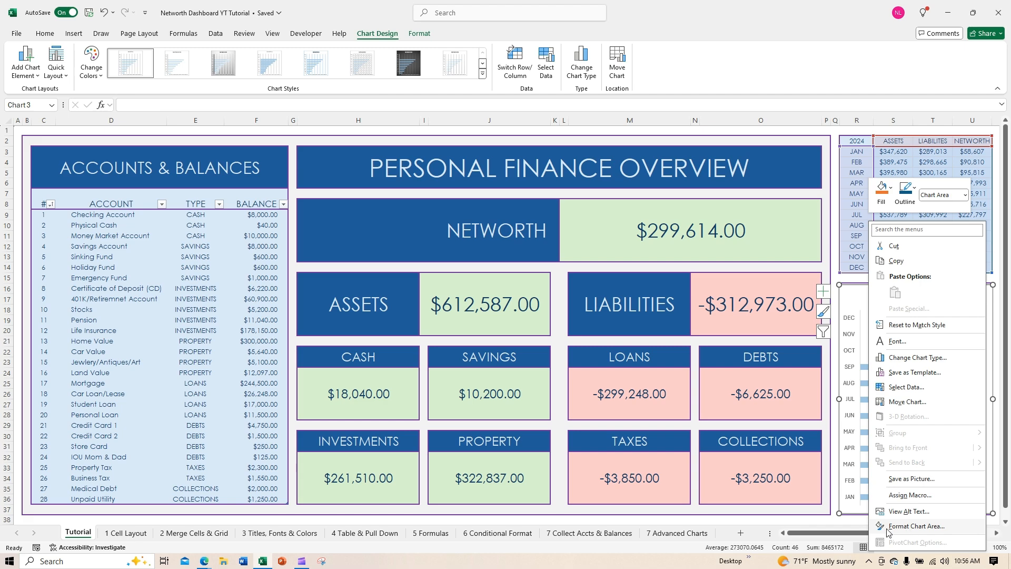
{"action": "left_click", "coordinate": [909, 528]}
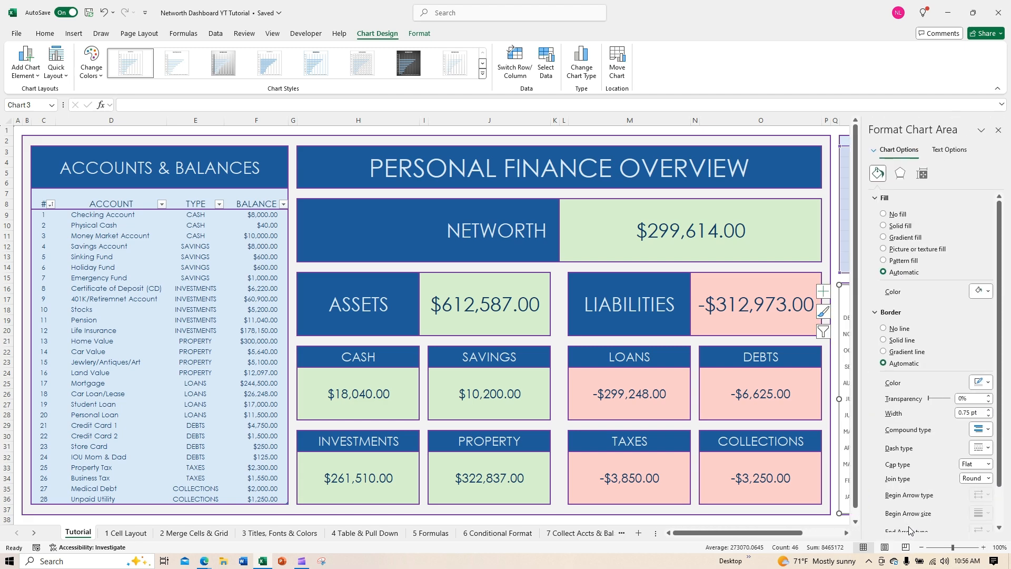
{"action": "left_click_drag", "start_coordinate": [737, 533], "coordinate": [776, 533]}
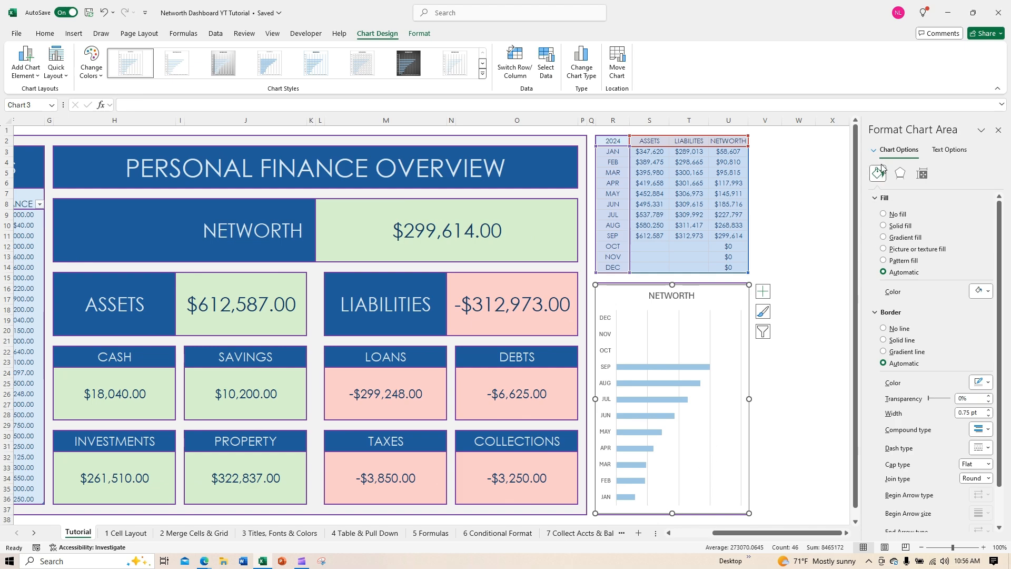
{"action": "left_click", "coordinate": [884, 214]}
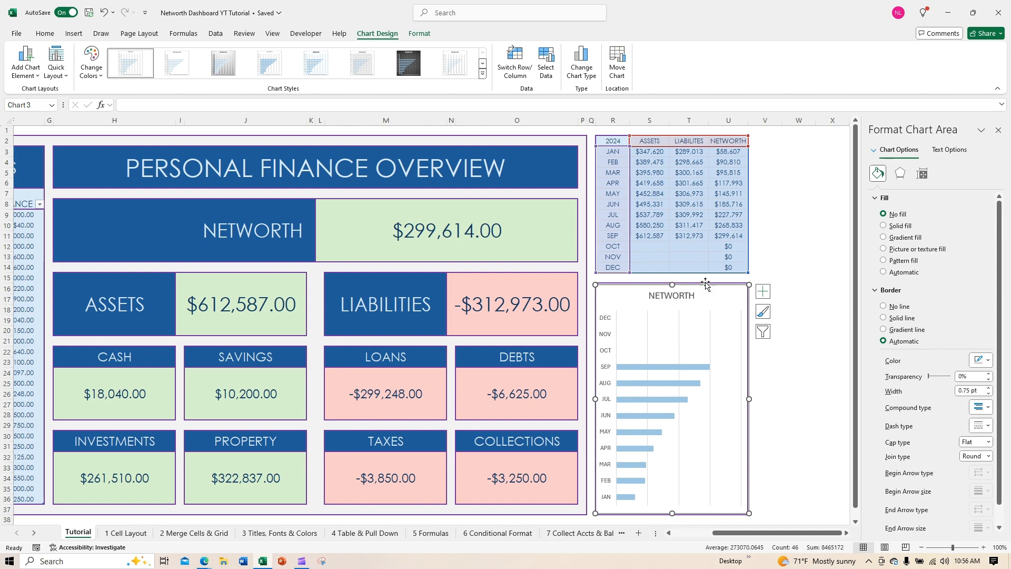
{"action": "left_click", "coordinate": [884, 306]}
{"action": "left_click", "coordinate": [797, 360]}
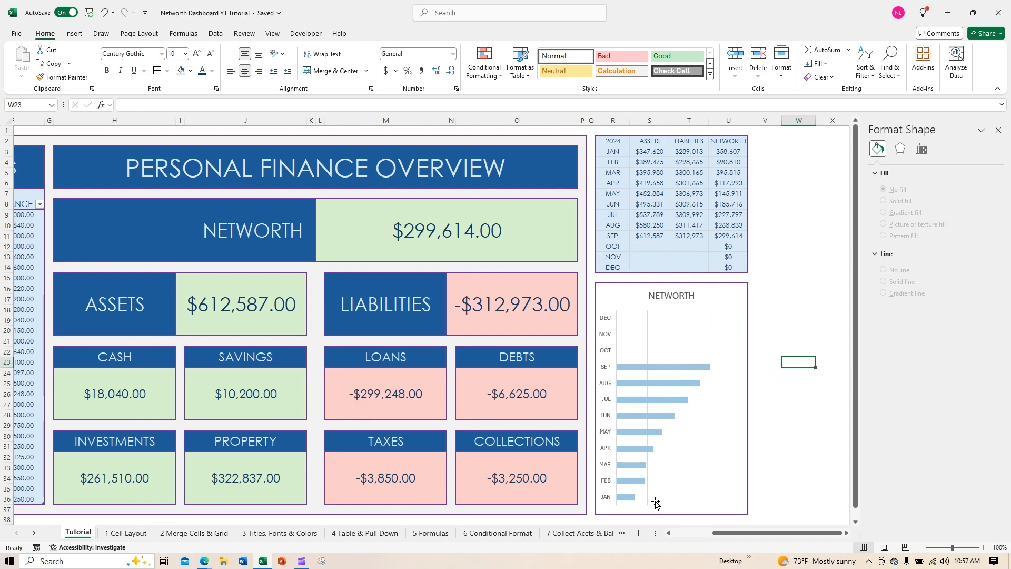
Put the chart's month axis categories in reverse order
{"action": "left_click", "coordinate": [607, 367]}
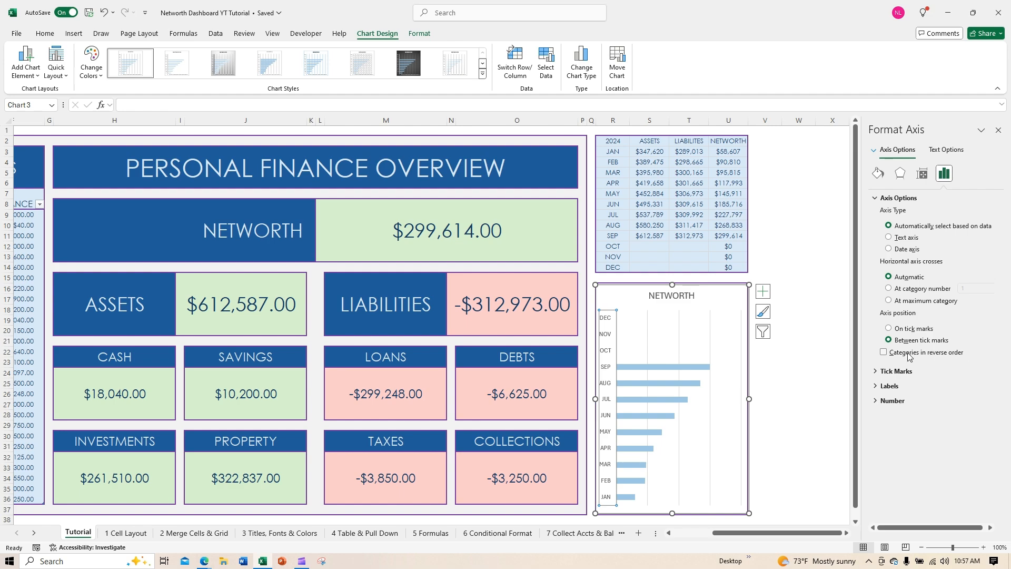
{"action": "left_click", "coordinate": [884, 352]}
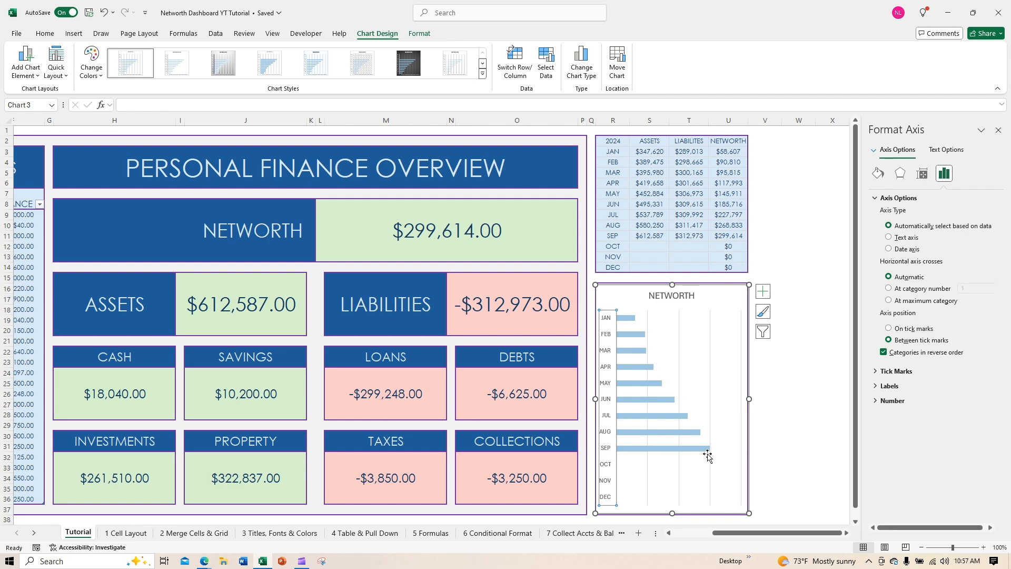
Turn the reverse category order of the bar chart's month axis off and on again to compare both orders
{"action": "left_click", "coordinate": [883, 352]}
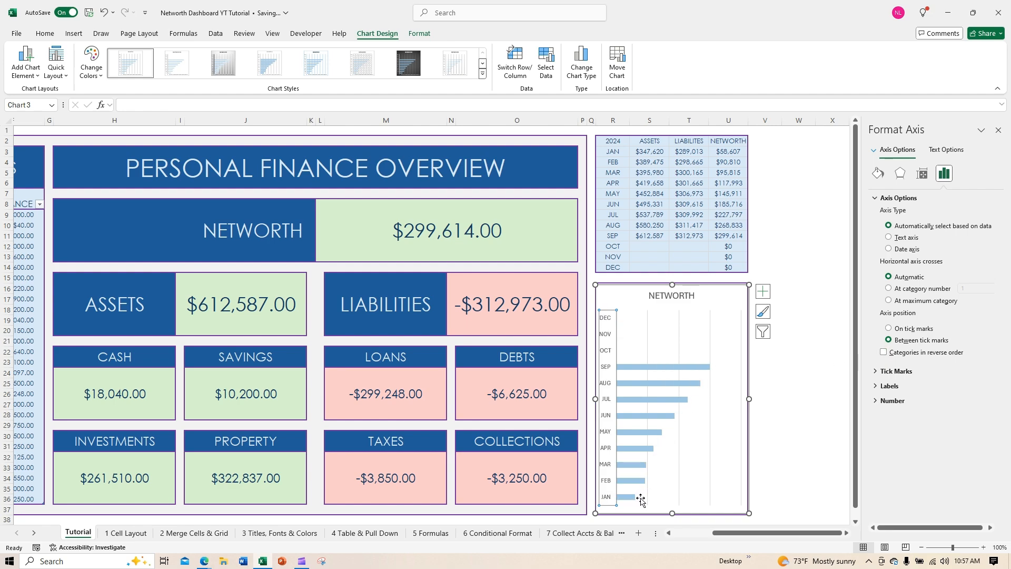
{"action": "left_click", "coordinate": [883, 352]}
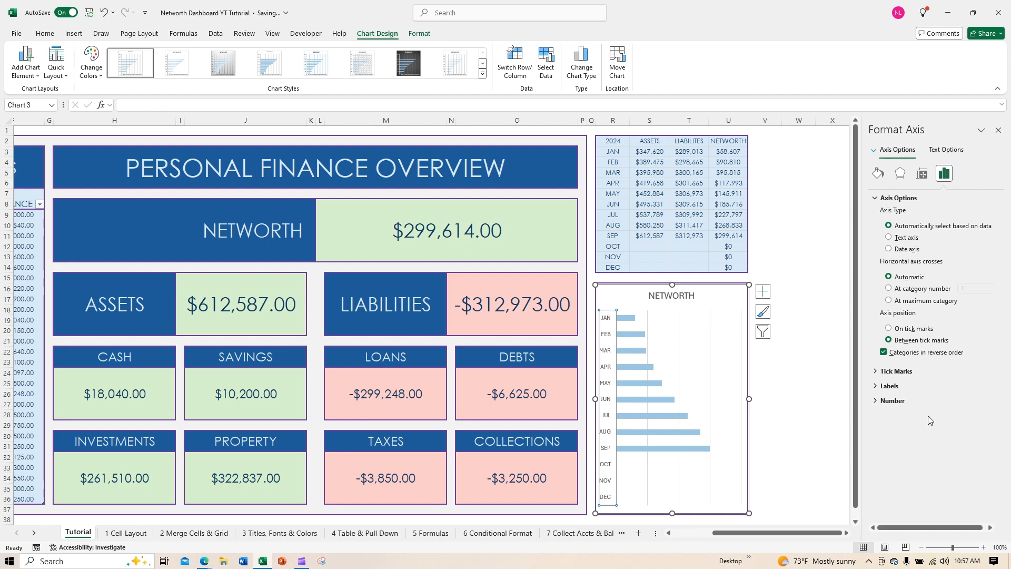
{"action": "left_click", "coordinate": [686, 449]}
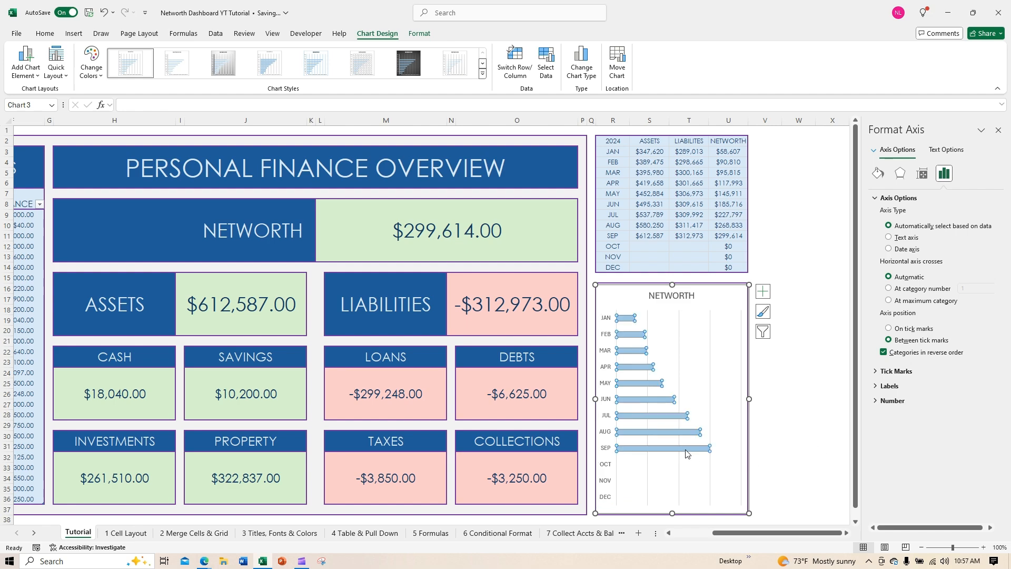
{"action": "left_click", "coordinate": [717, 468]}
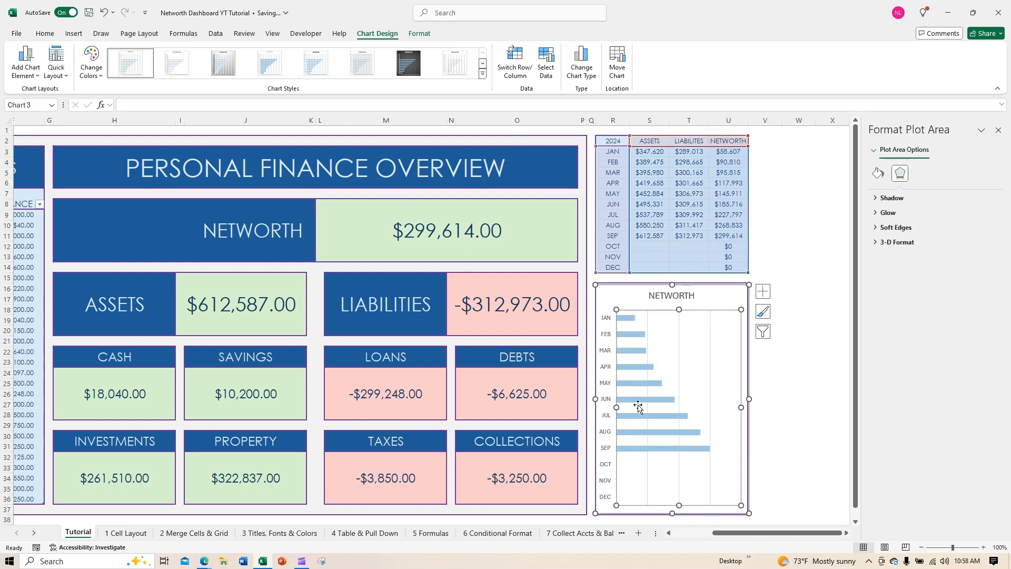
Set the gap width of the bar chart's NETWORTH series to 25% and close the formatting pane
{"action": "left_click", "coordinate": [694, 450]}
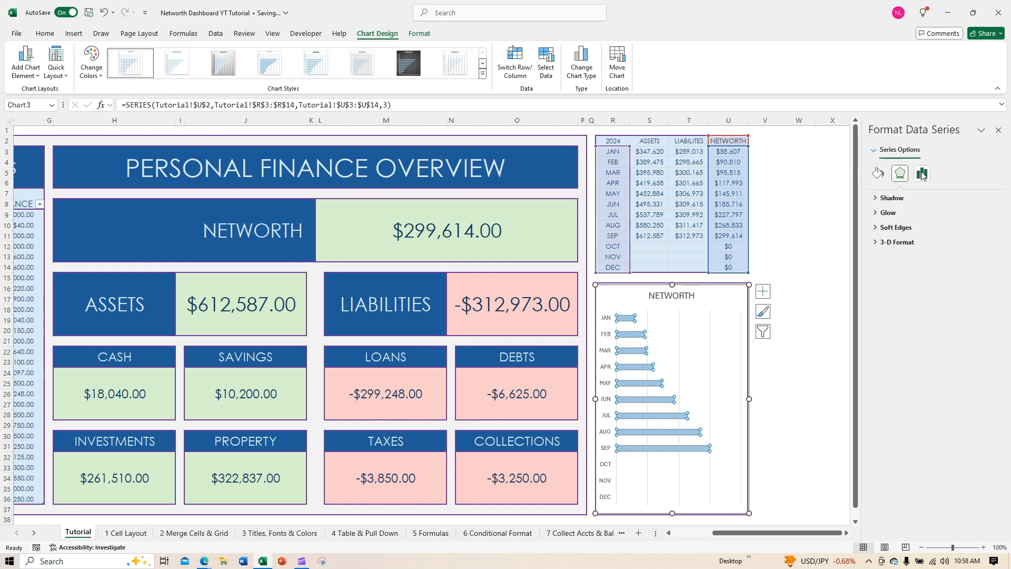
{"action": "left_click", "coordinate": [676, 420]}
{"action": "left_click", "coordinate": [685, 458]}
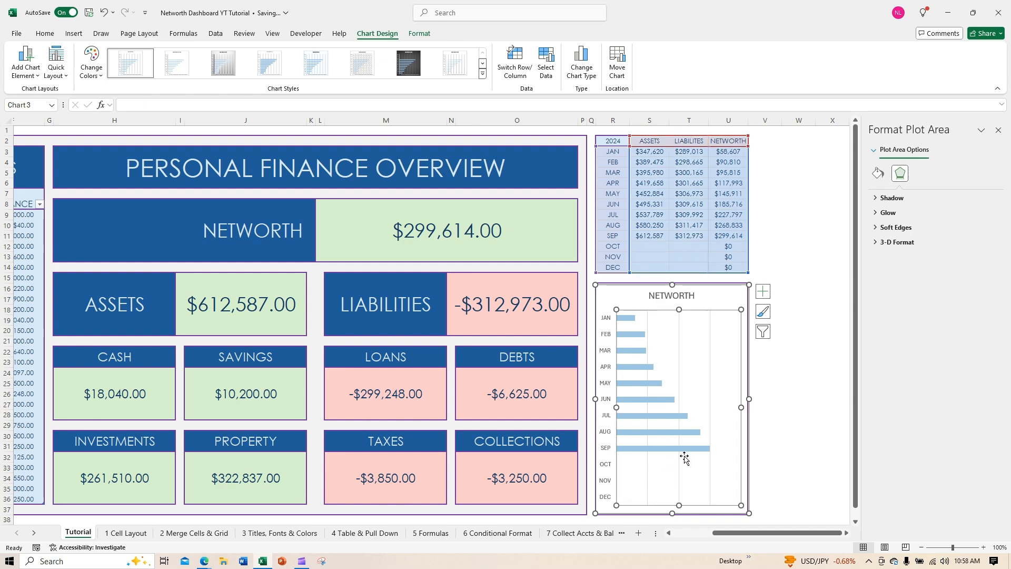
{"action": "left_click", "coordinate": [637, 367]}
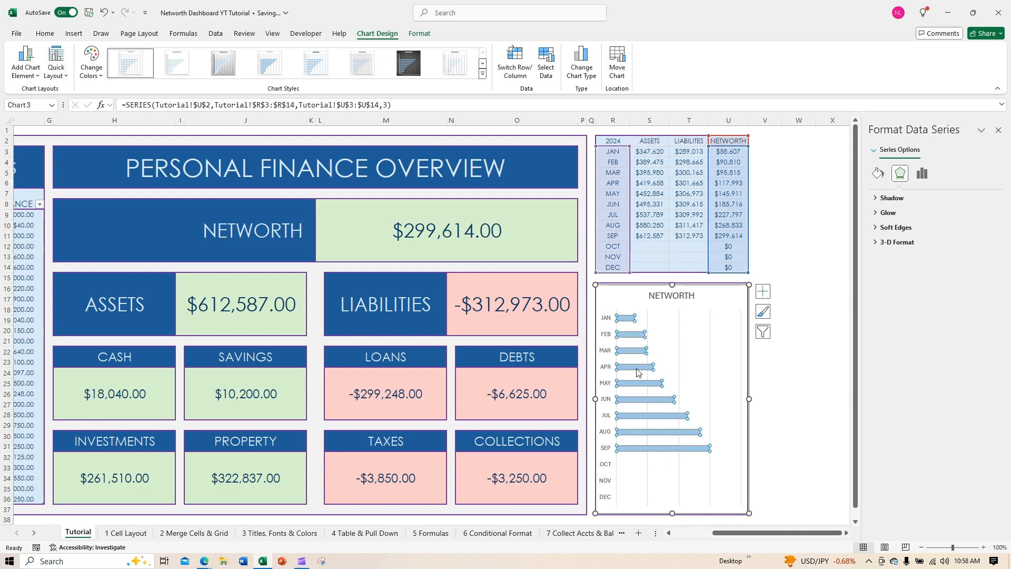
{"action": "left_click", "coordinate": [653, 454]}
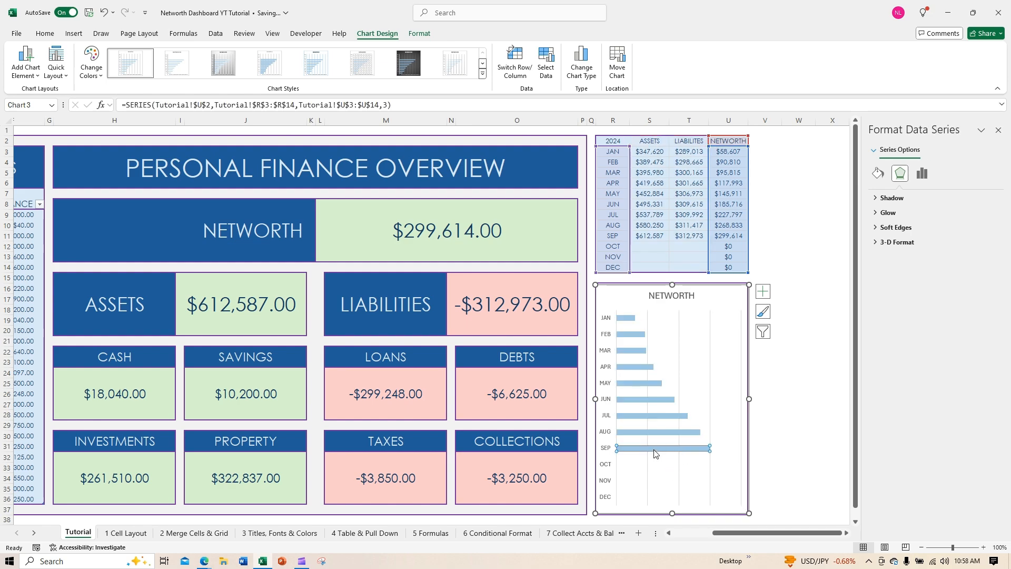
{"action": "left_click", "coordinate": [674, 486]}
{"action": "left_click", "coordinate": [683, 449]}
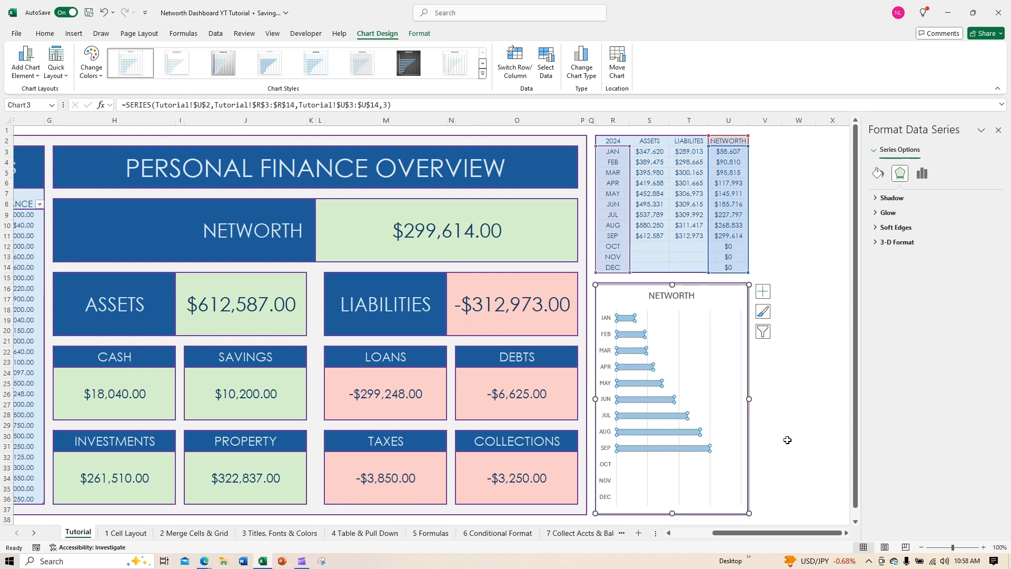
{"action": "left_click", "coordinate": [923, 175]}
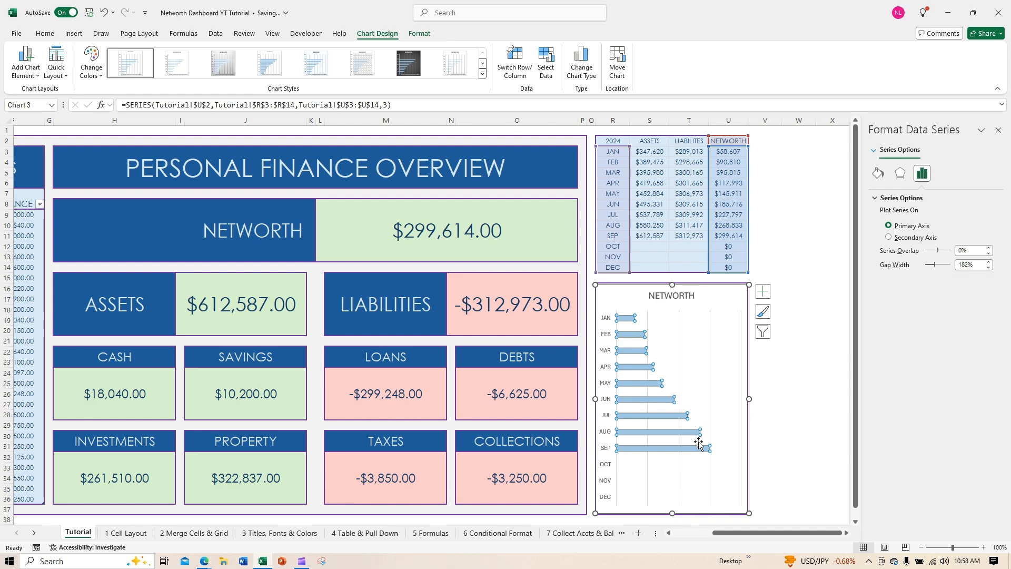
{"action": "double_click", "coordinate": [972, 266]}
{"action": "type", "text": "25"}
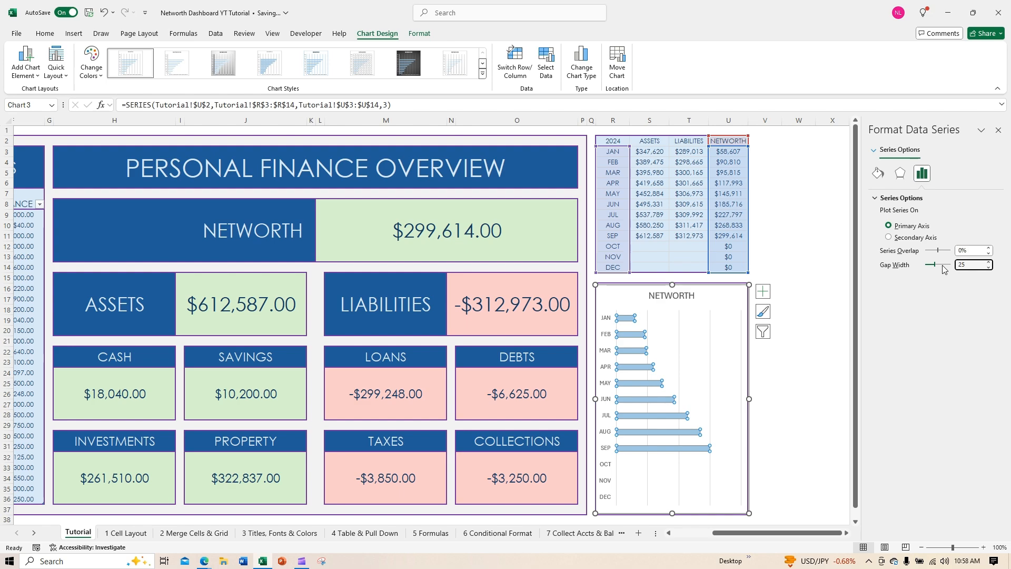
{"action": "key", "text": "Return"}
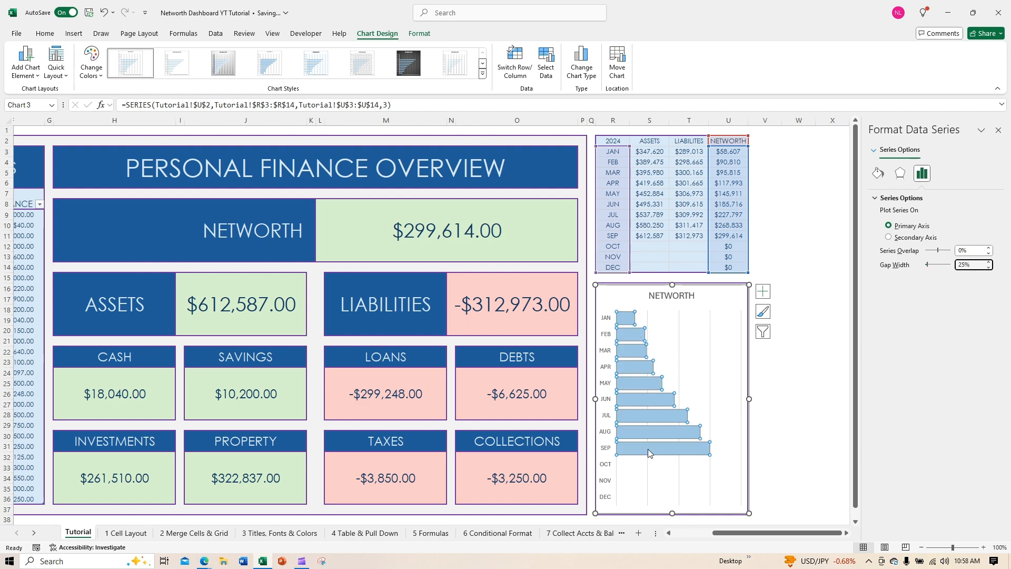
{"action": "left_click", "coordinate": [773, 457]}
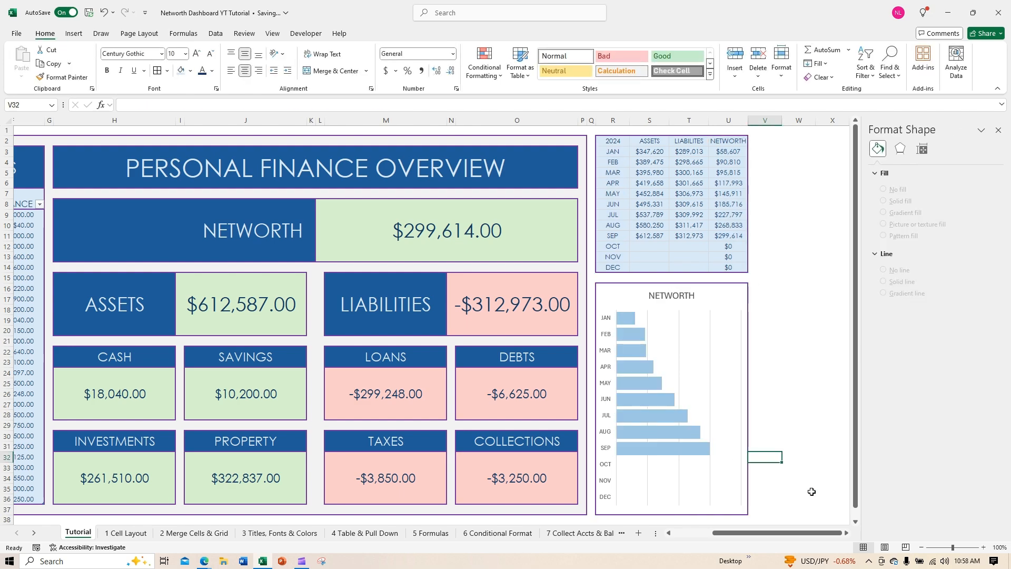
{"action": "left_click", "coordinate": [998, 129]}
Insert a 2-D pie chart from the monthly networth table in R2:U14
{"action": "left_click_drag", "start_coordinate": [925, 533], "coordinate": [843, 537]}
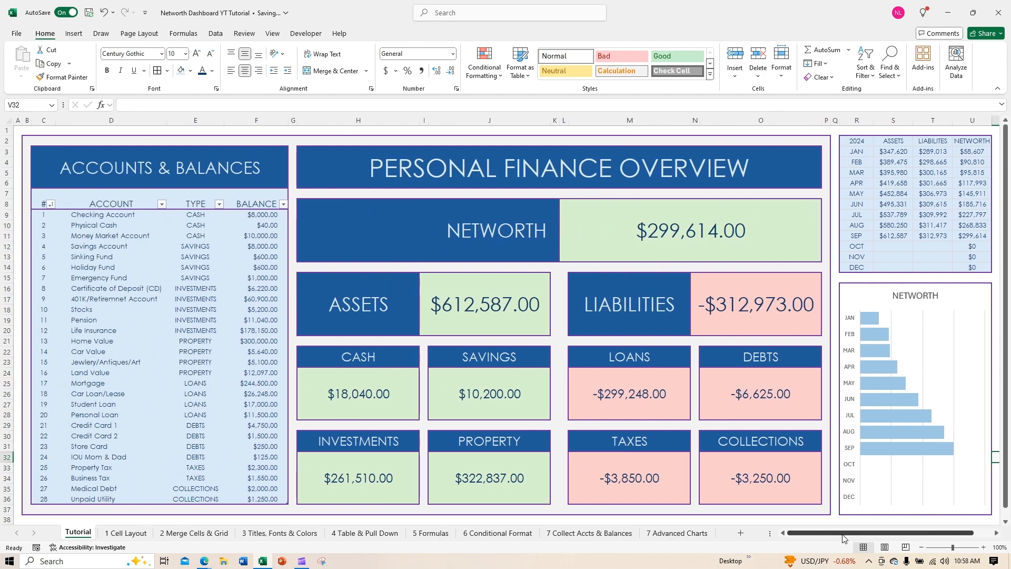
{"action": "scroll", "coordinate": [902, 514], "scroll_direction": "down", "scroll_amount": 4}
{"action": "left_click", "coordinate": [930, 510]}
{"action": "scroll", "coordinate": [930, 510], "scroll_direction": "up", "scroll_amount": 4}
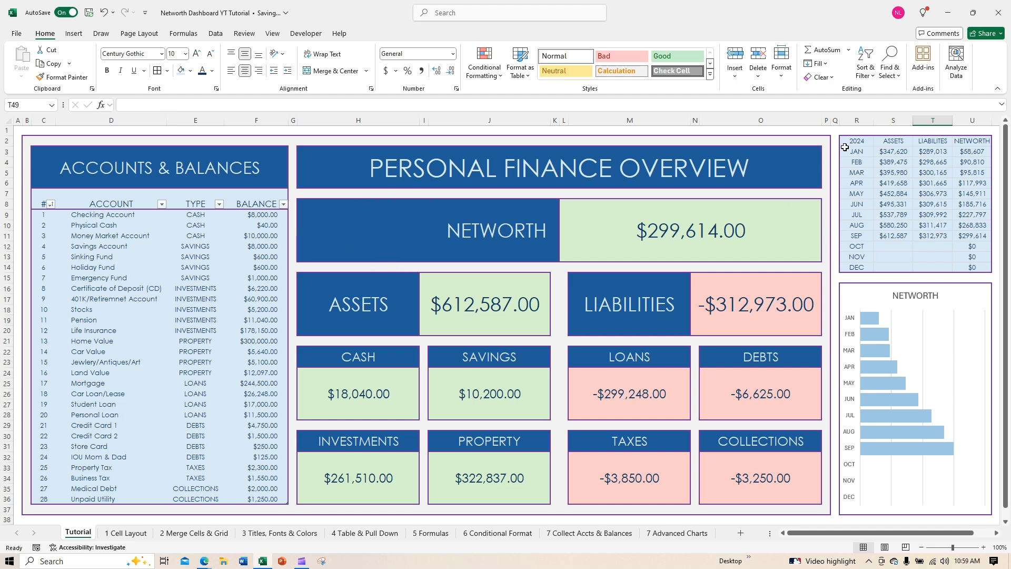
{"action": "left_click_drag", "start_coordinate": [844, 147], "coordinate": [974, 266]}
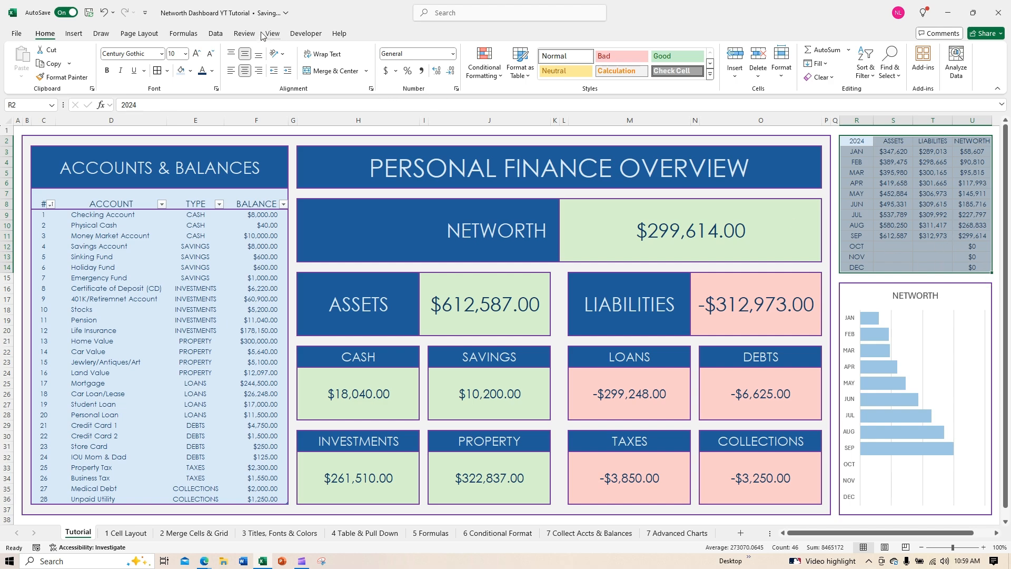
{"action": "left_click", "coordinate": [71, 34]}
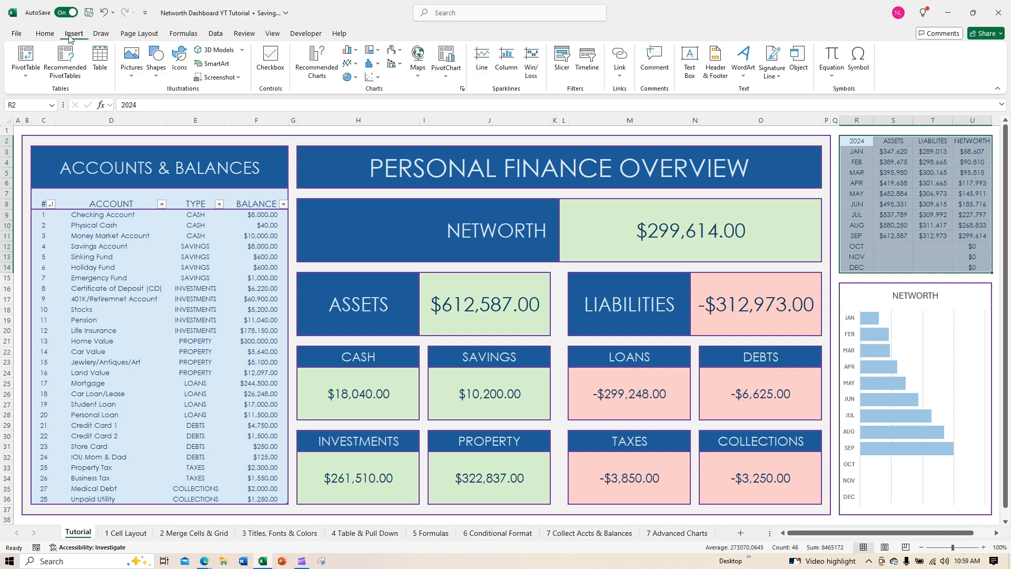
{"action": "left_click", "coordinate": [358, 81]}
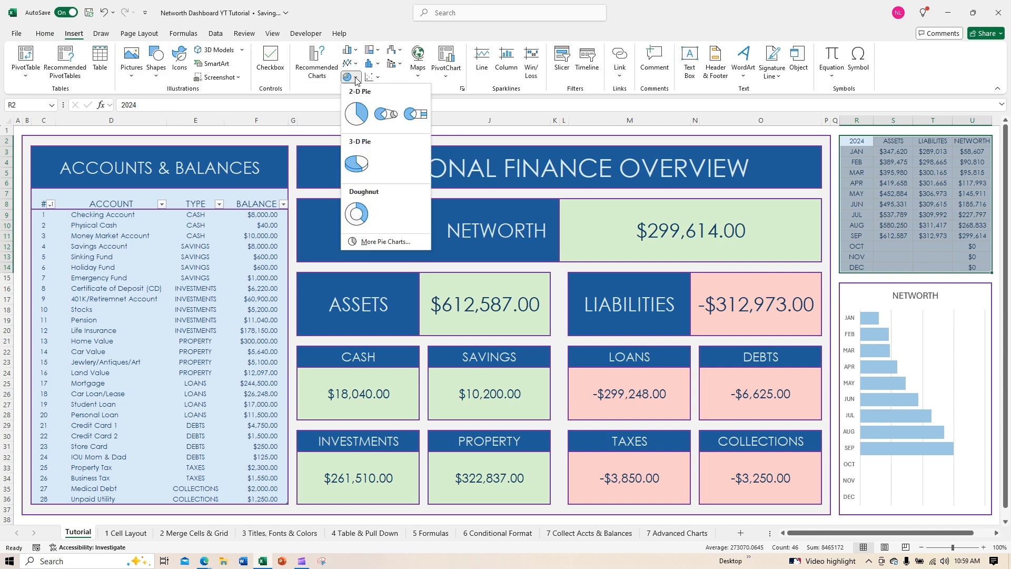
{"action": "left_click", "coordinate": [357, 114]}
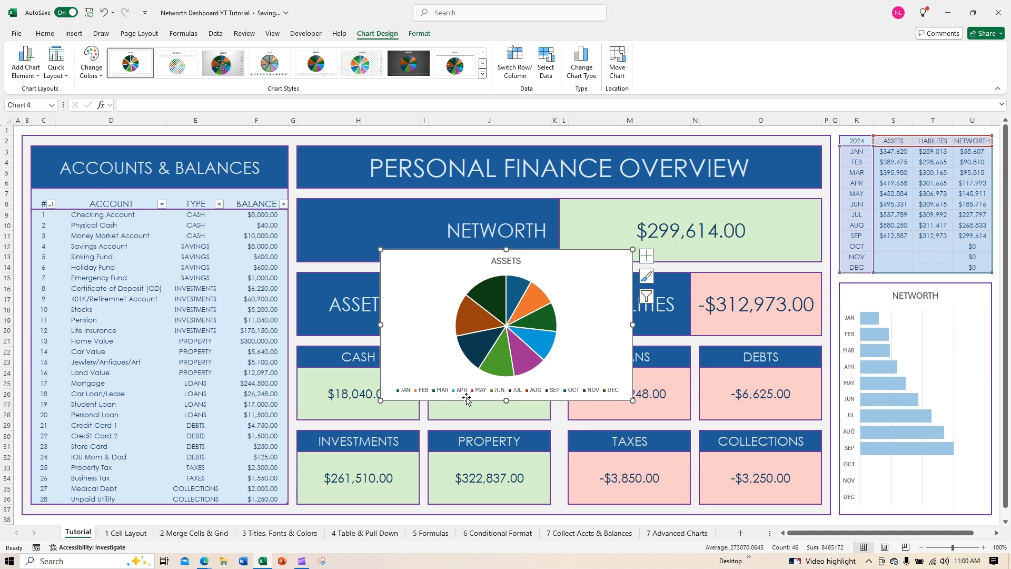
{"action": "left_click", "coordinate": [647, 297]}
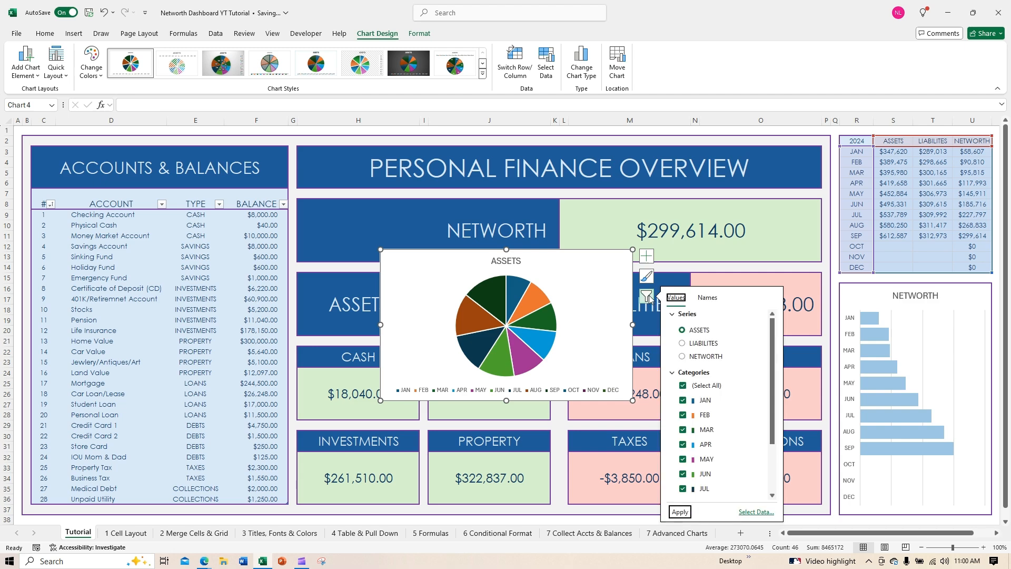
{"action": "left_click", "coordinate": [754, 513]}
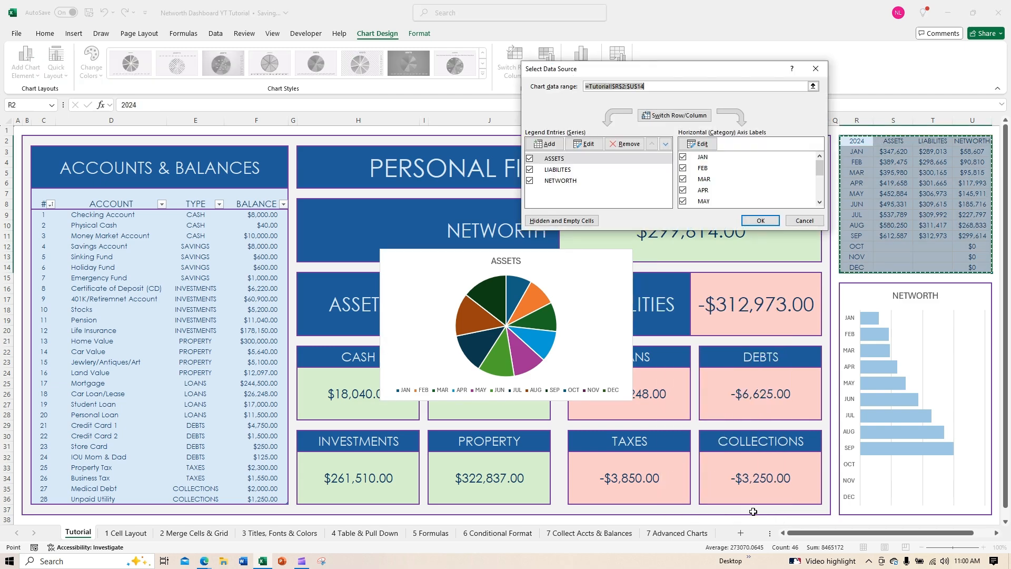
{"action": "left_click", "coordinate": [801, 220]}
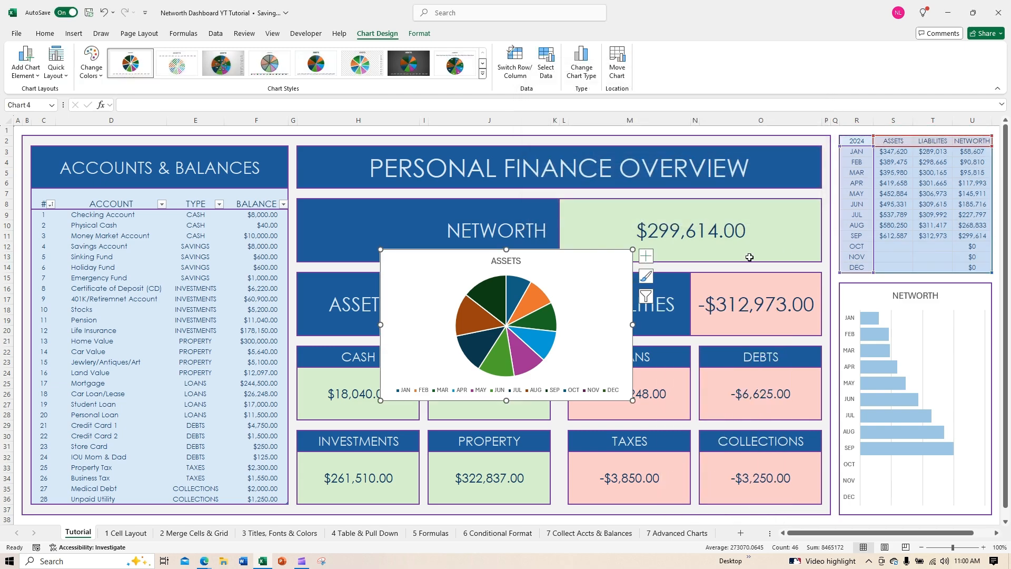
Switch the rows and columns of the pie chart's data source and exclude the NETWORTH category
{"action": "left_click", "coordinate": [647, 296]}
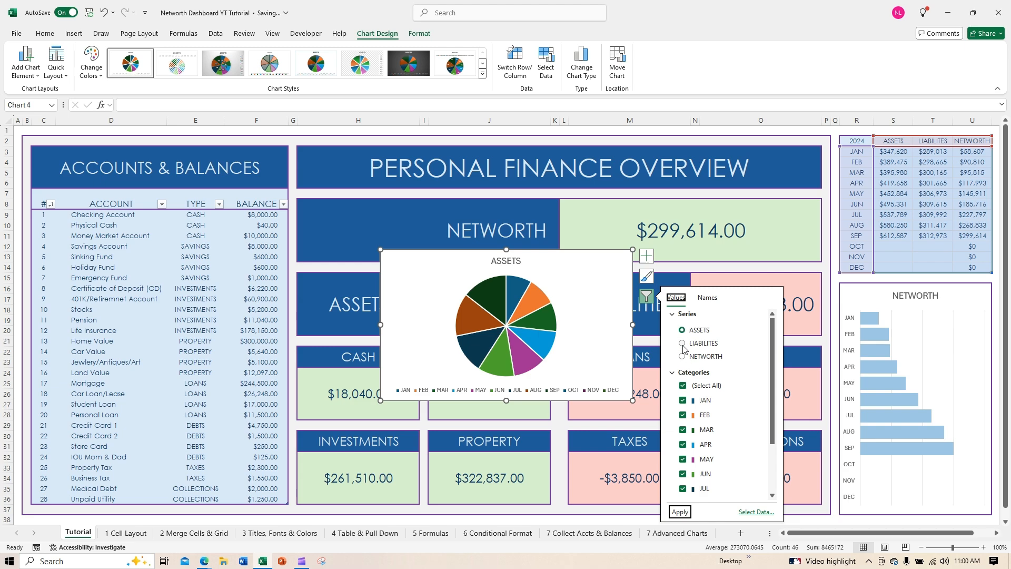
{"action": "left_click", "coordinate": [753, 513]}
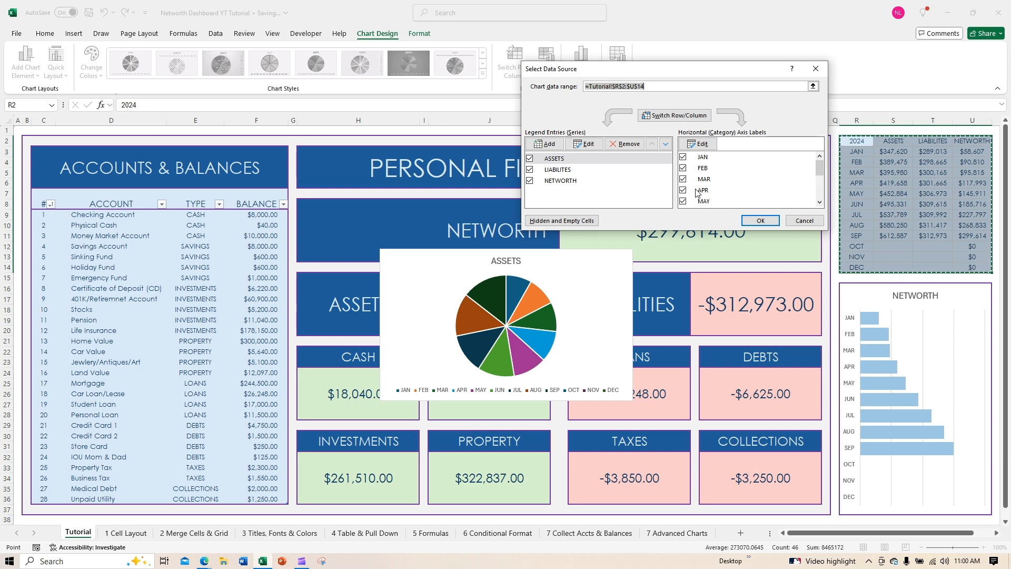
{"action": "left_click", "coordinate": [674, 116]}
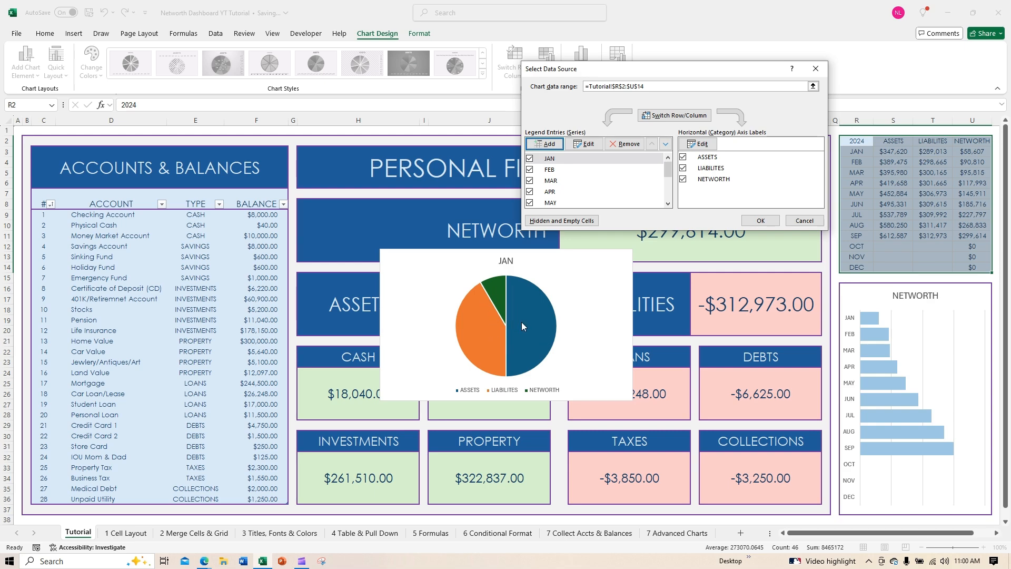
{"action": "left_click", "coordinate": [683, 180]}
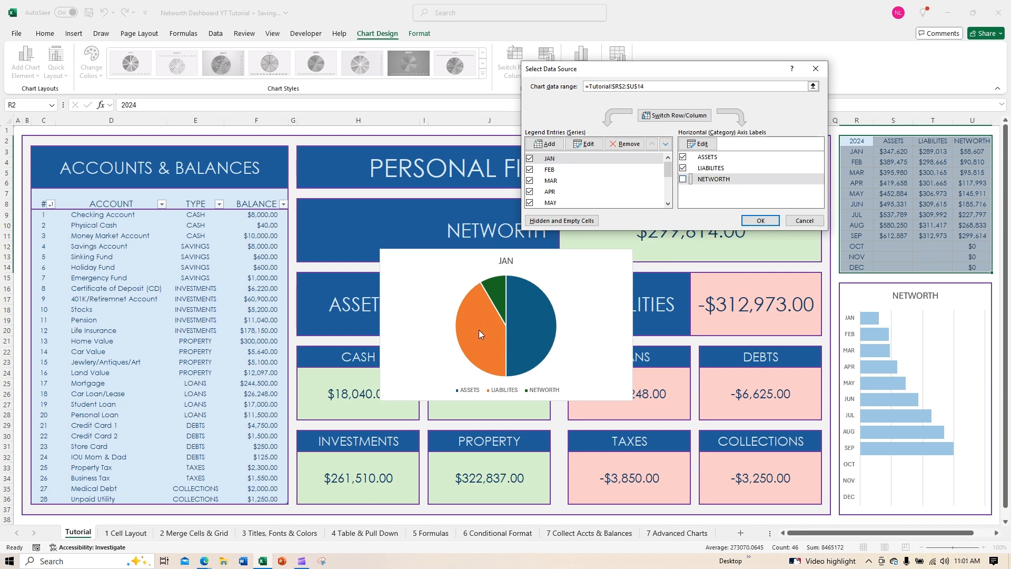
Exclude every month series except SEP from the pie chart's data and apply the selection
{"action": "left_click", "coordinate": [529, 159]}
{"action": "left_click", "coordinate": [530, 169]}
{"action": "left_click", "coordinate": [530, 181]}
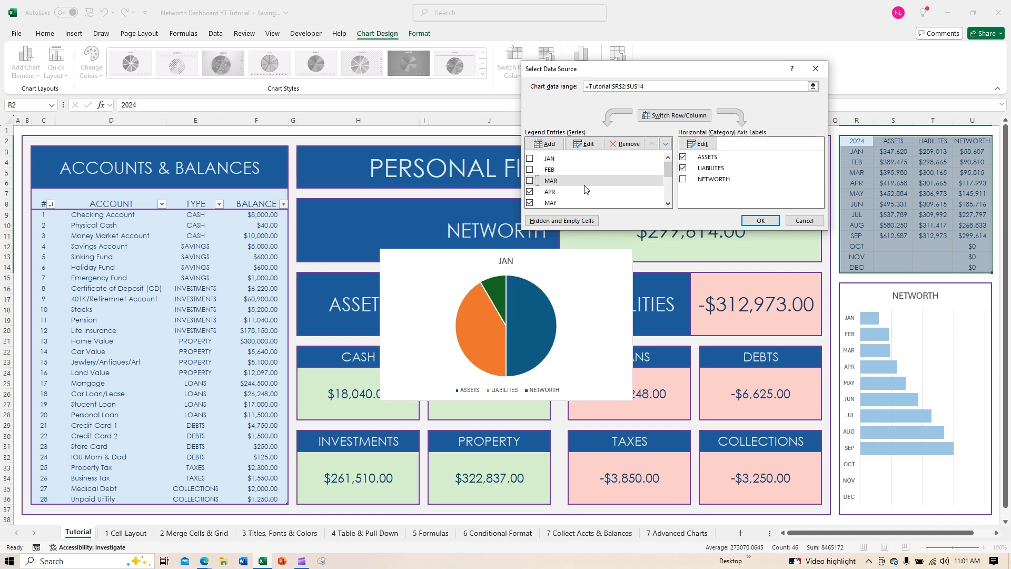
{"action": "scroll", "coordinate": [655, 177], "scroll_direction": "down", "scroll_amount": 2}
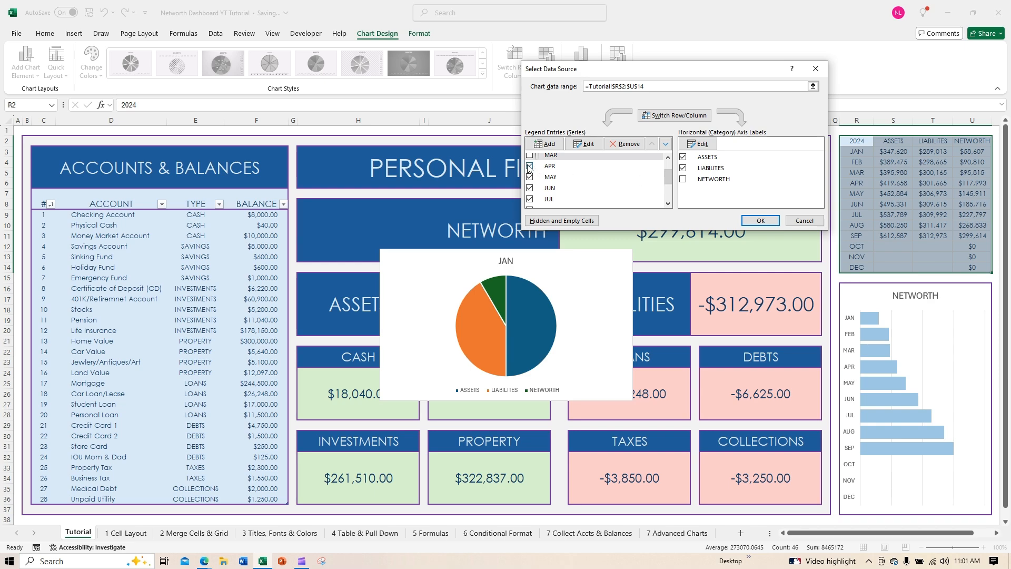
{"action": "left_click", "coordinate": [530, 166]}
{"action": "left_click", "coordinate": [530, 177]}
{"action": "left_click", "coordinate": [530, 188]}
{"action": "left_click", "coordinate": [530, 199]}
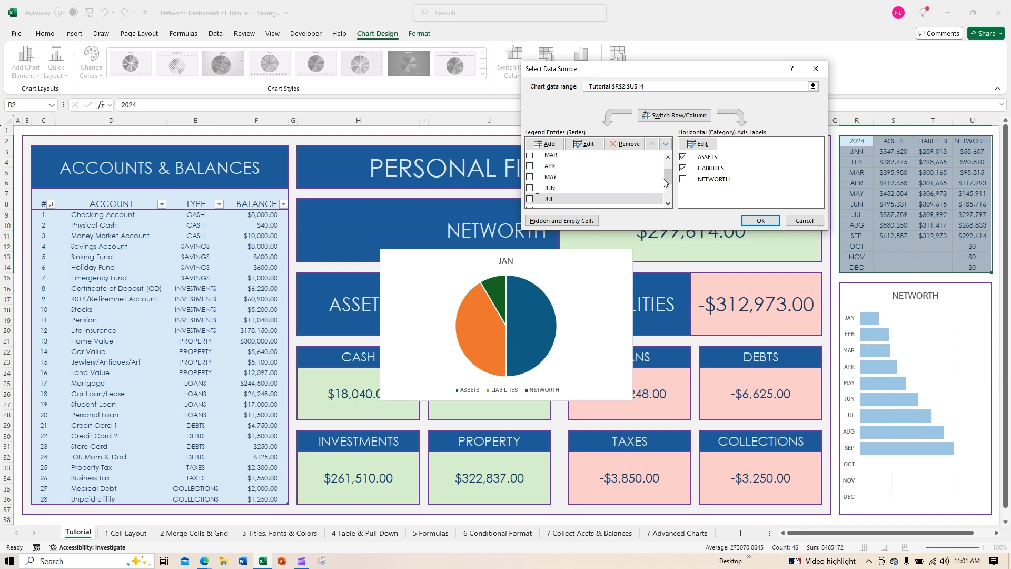
{"action": "scroll", "coordinate": [531, 190], "scroll_direction": "down", "scroll_amount": 2}
{"action": "left_click", "coordinate": [530, 171]}
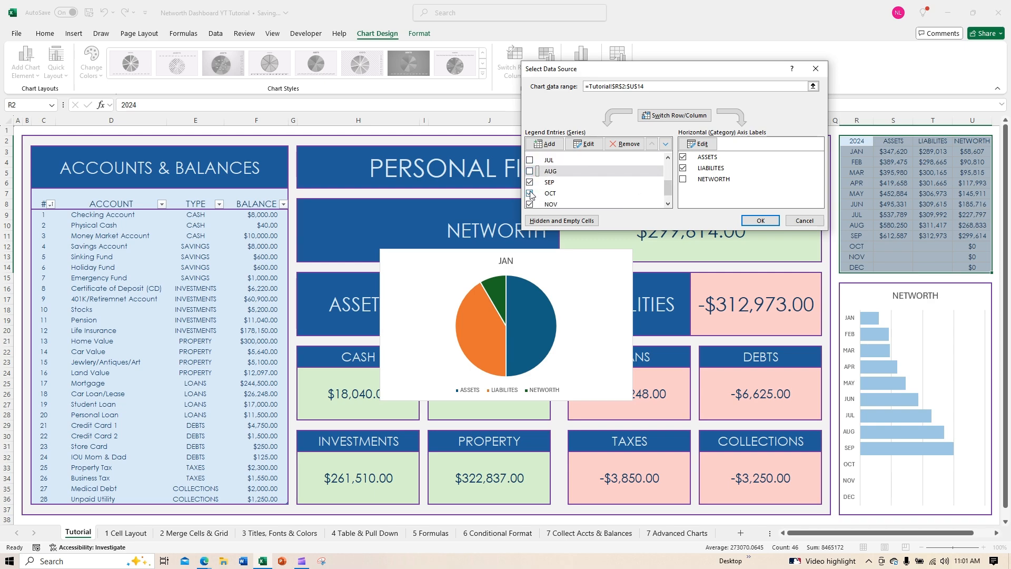
{"action": "left_click", "coordinate": [530, 193]}
{"action": "left_click", "coordinate": [530, 205]}
{"action": "scroll", "coordinate": [667, 186], "scroll_direction": "down", "scroll_amount": 1}
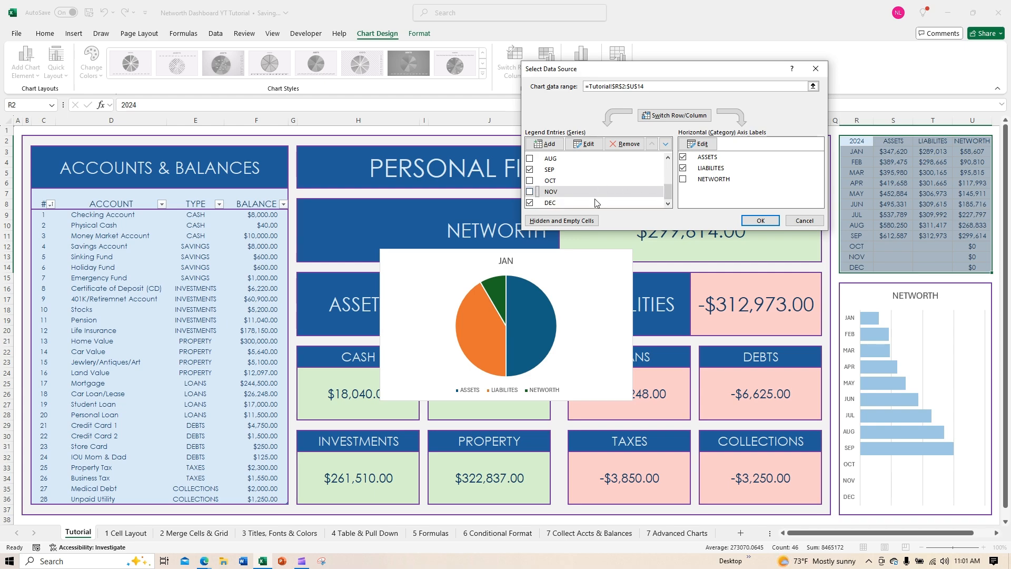
{"action": "left_click", "coordinate": [529, 202]}
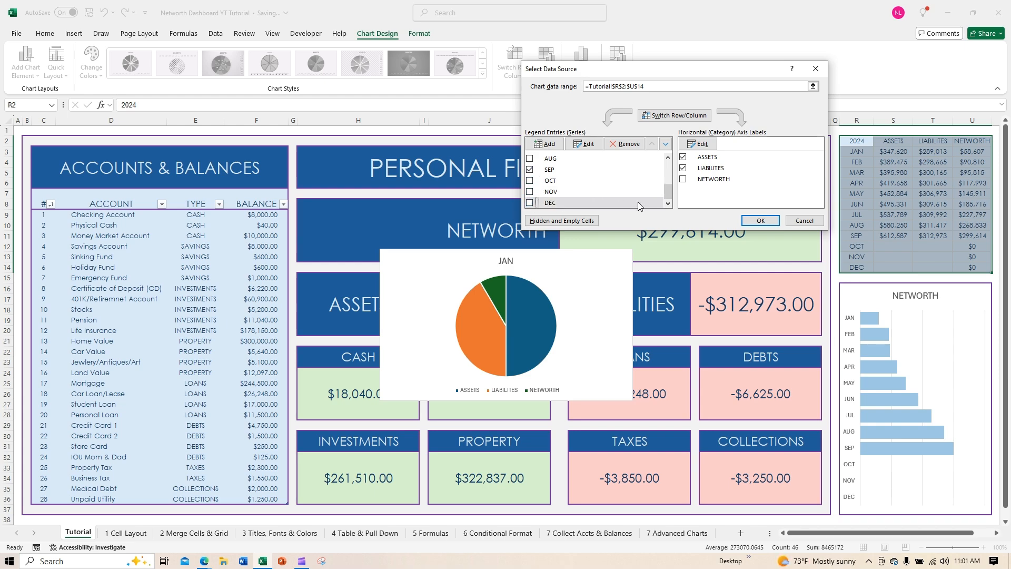
{"action": "left_click", "coordinate": [760, 220]}
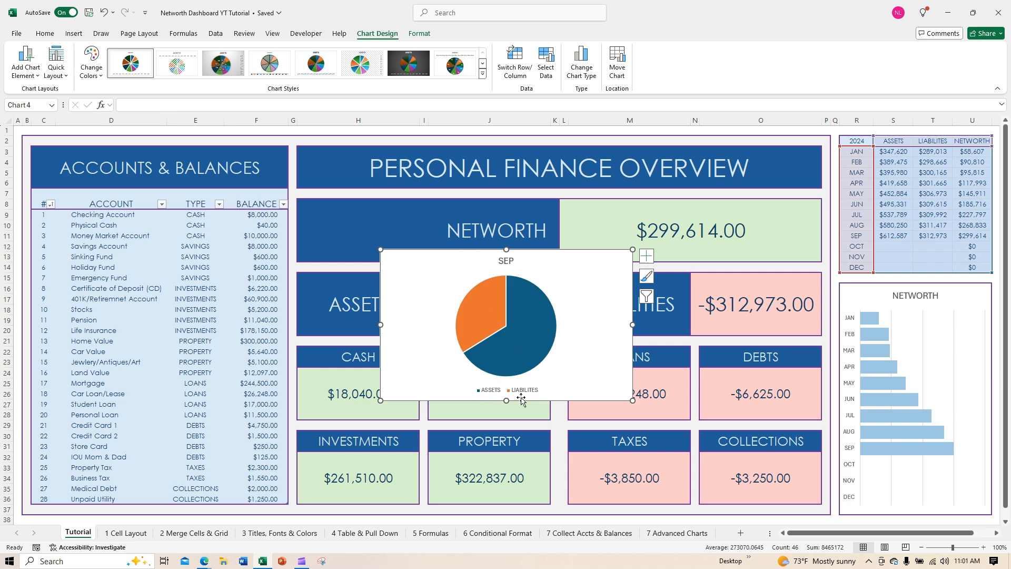
Delete the SEP title from the pie chart
{"action": "left_click", "coordinate": [505, 260]}
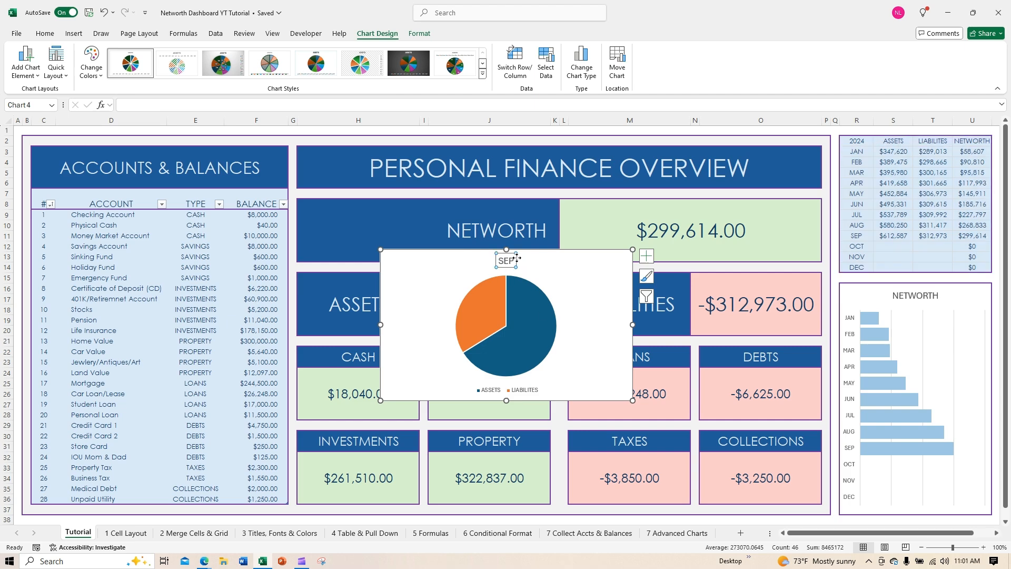
{"action": "key", "text": "Delete"}
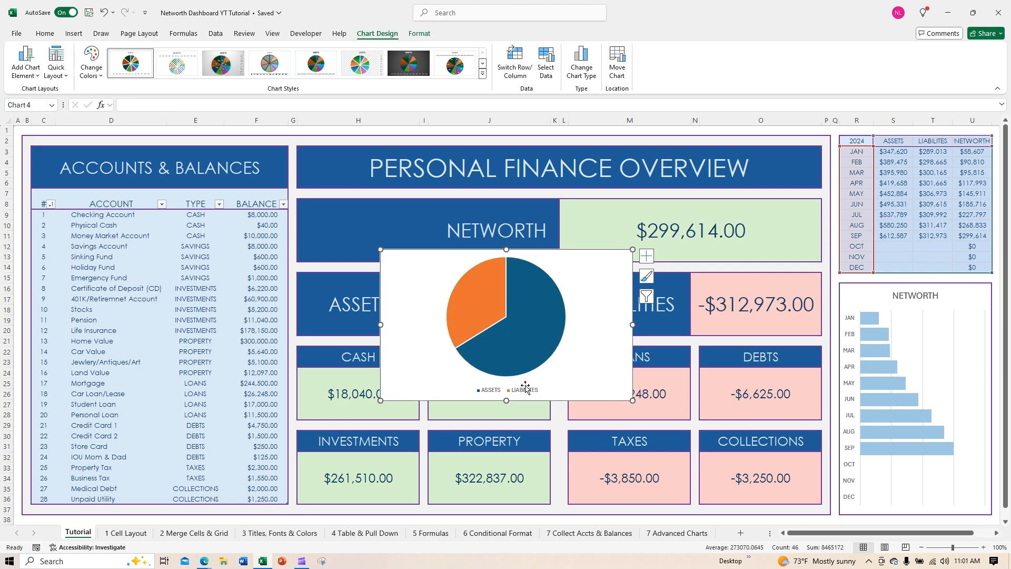
Delete the pie chart's legend and apply the quick layout with a title and category-and-percentage labels inside the slices
{"action": "left_click", "coordinate": [529, 391]}
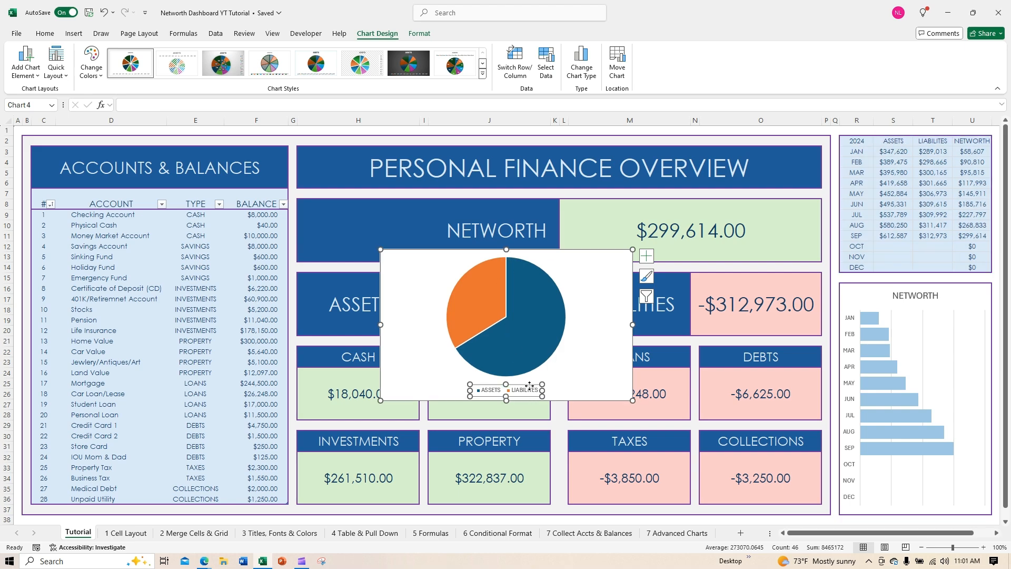
{"action": "key", "text": "Delete"}
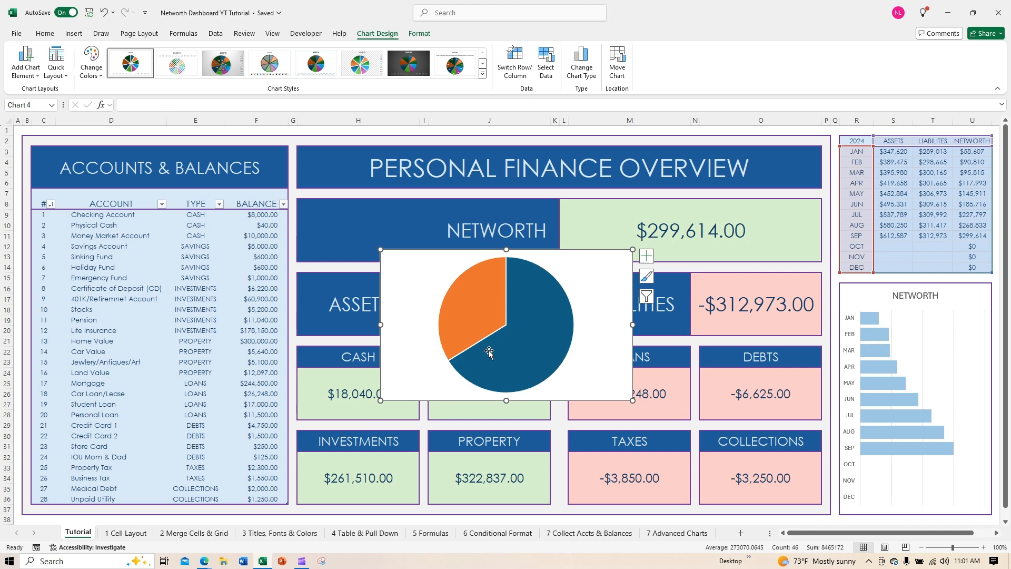
{"action": "left_click", "coordinate": [57, 63]}
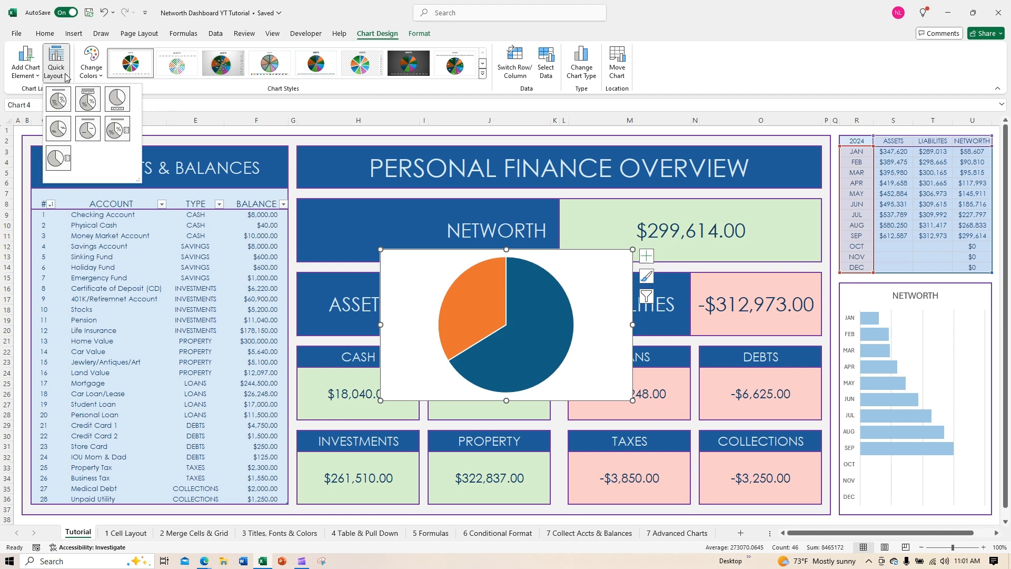
{"action": "left_click", "coordinate": [61, 102]}
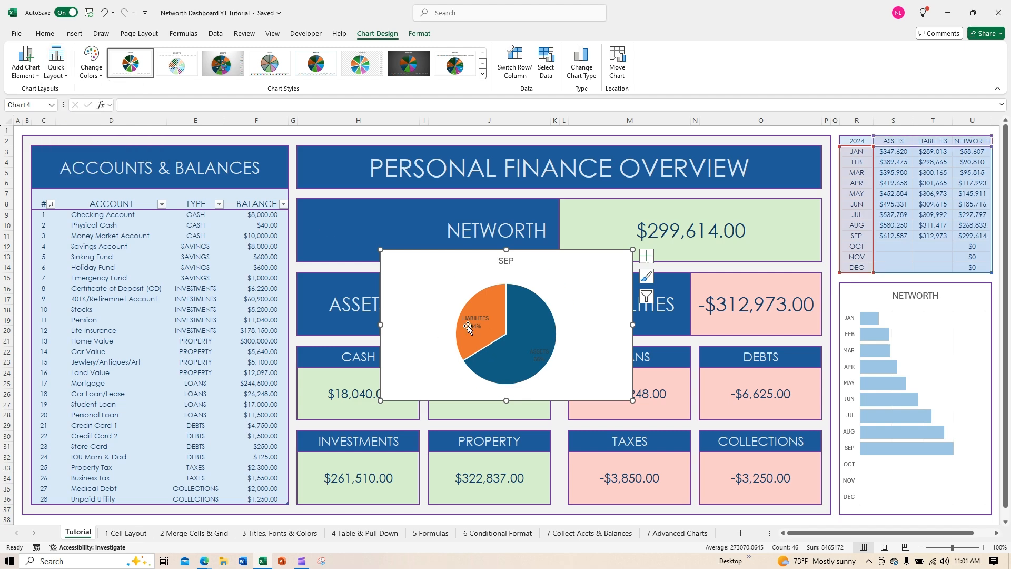
Move the ASSETS data label further inside its slice and delete the pie chart's SEP title
{"action": "left_click", "coordinate": [543, 357]}
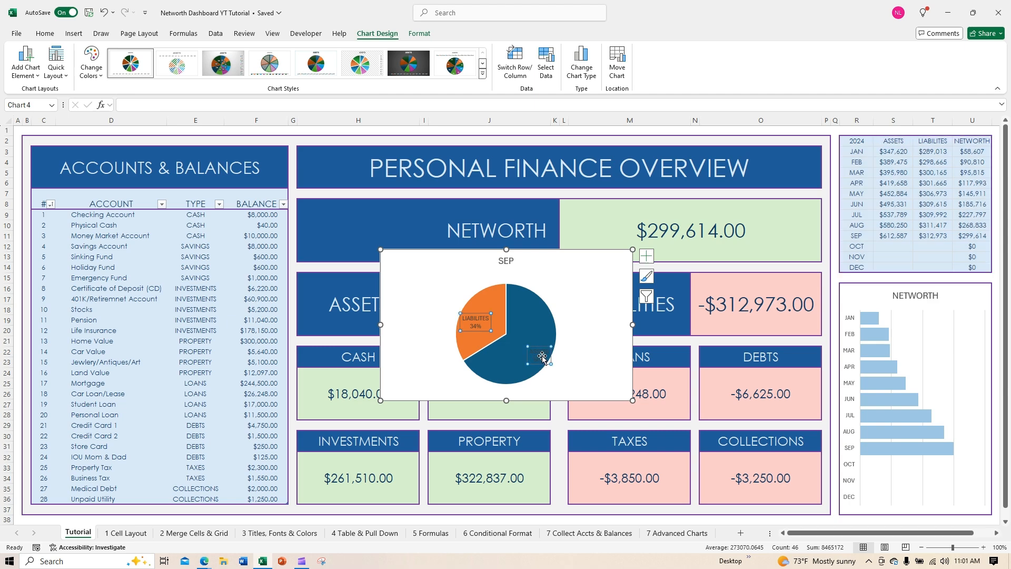
{"action": "left_click_drag", "start_coordinate": [541, 354], "coordinate": [527, 354]}
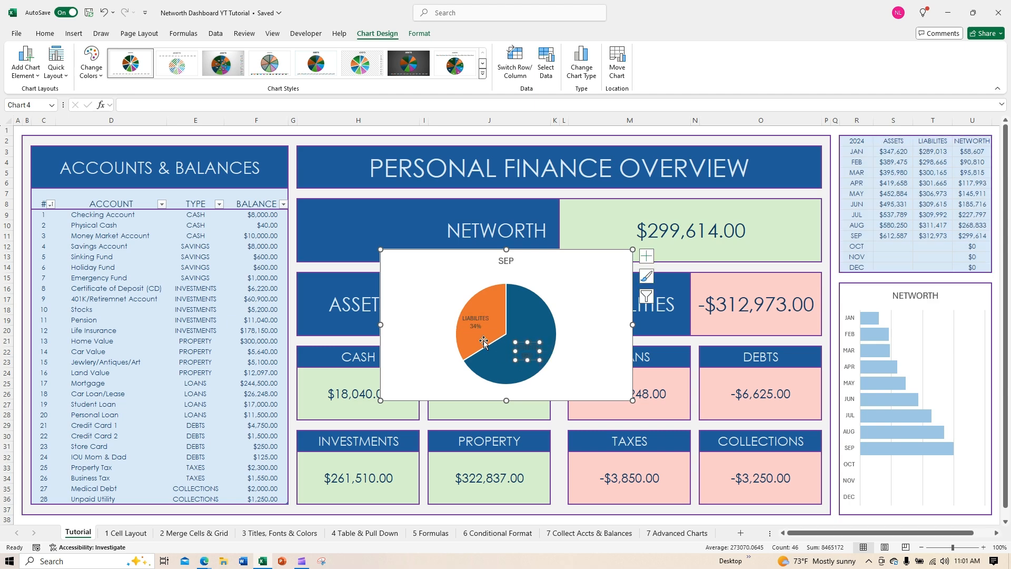
{"action": "left_click", "coordinate": [516, 262]}
{"action": "key", "text": "Delete"}
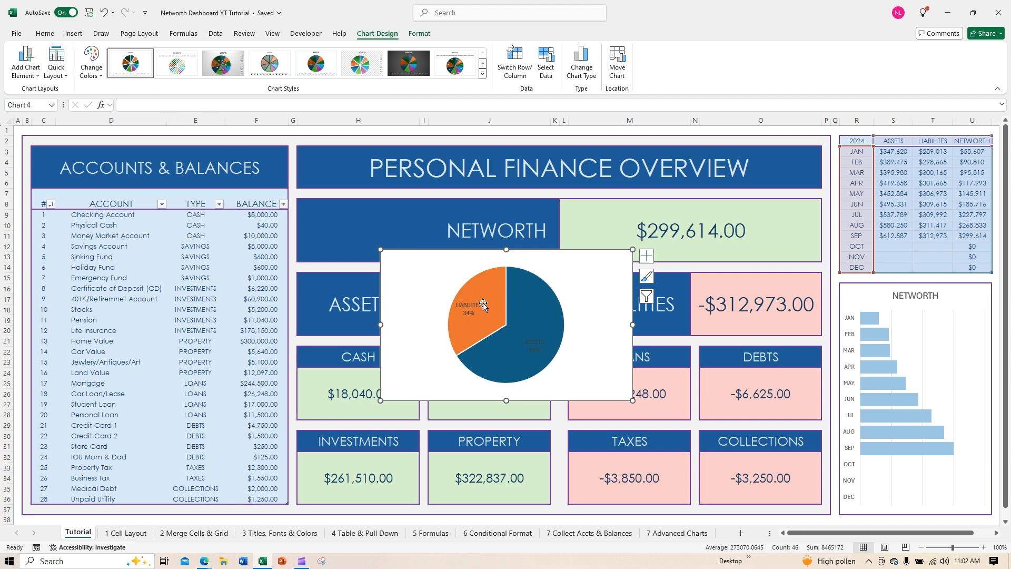
Recolor the pie chart with the bright blue monochromatic palette and move it over the start of the NETWORTH banner
{"action": "left_click", "coordinate": [91, 66]}
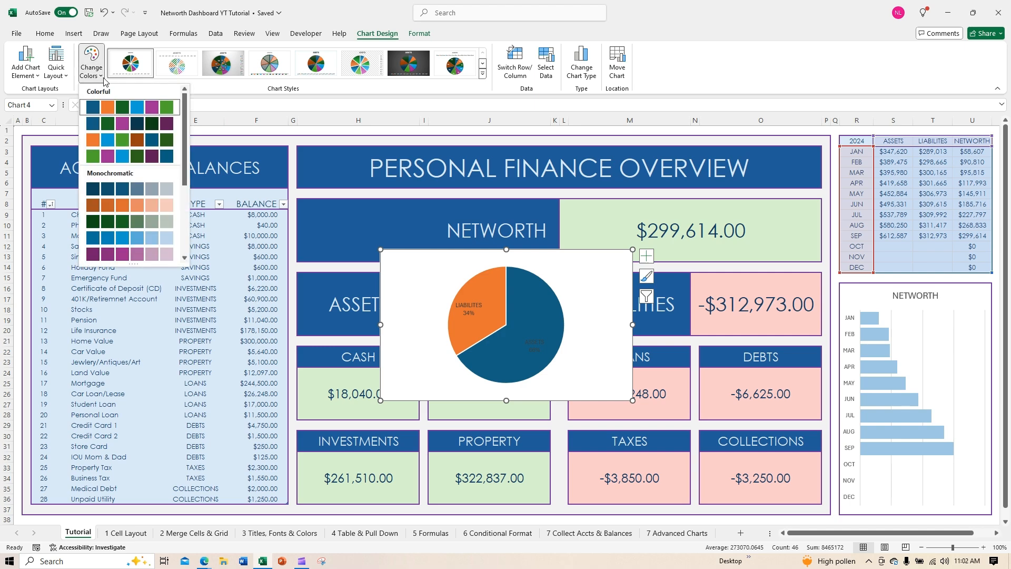
{"action": "left_click", "coordinate": [137, 238]}
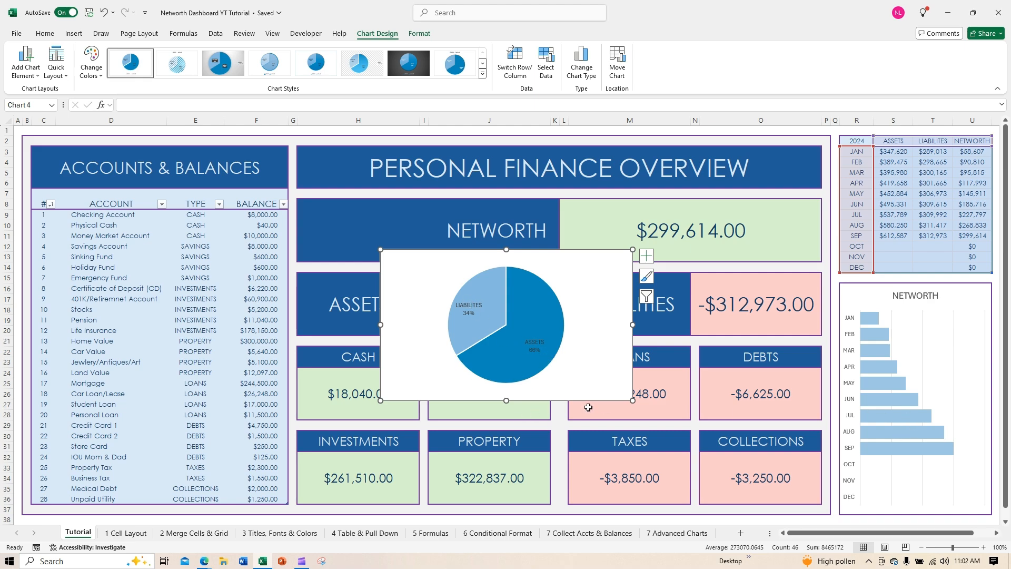
{"action": "left_click_drag", "start_coordinate": [600, 355], "coordinate": [479, 271]}
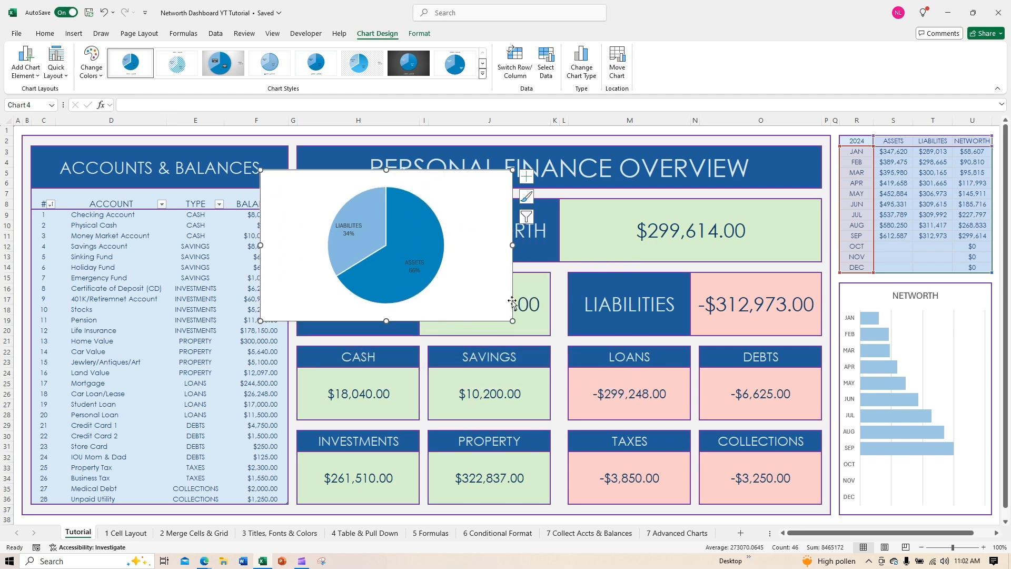
Format the pie chart area with no fill and no border line
{"action": "right_click", "coordinate": [490, 259]}
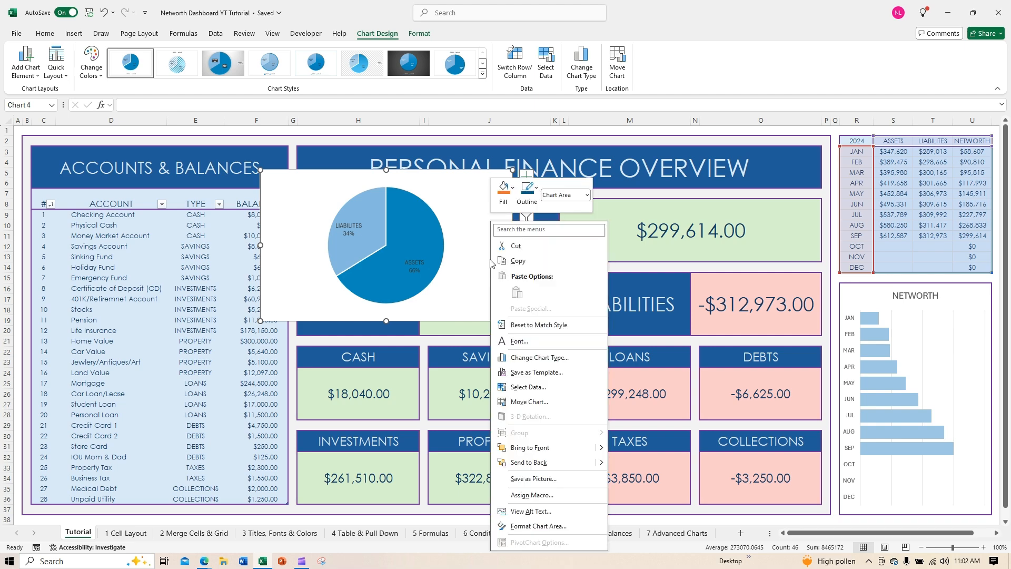
{"action": "left_click", "coordinate": [549, 527]}
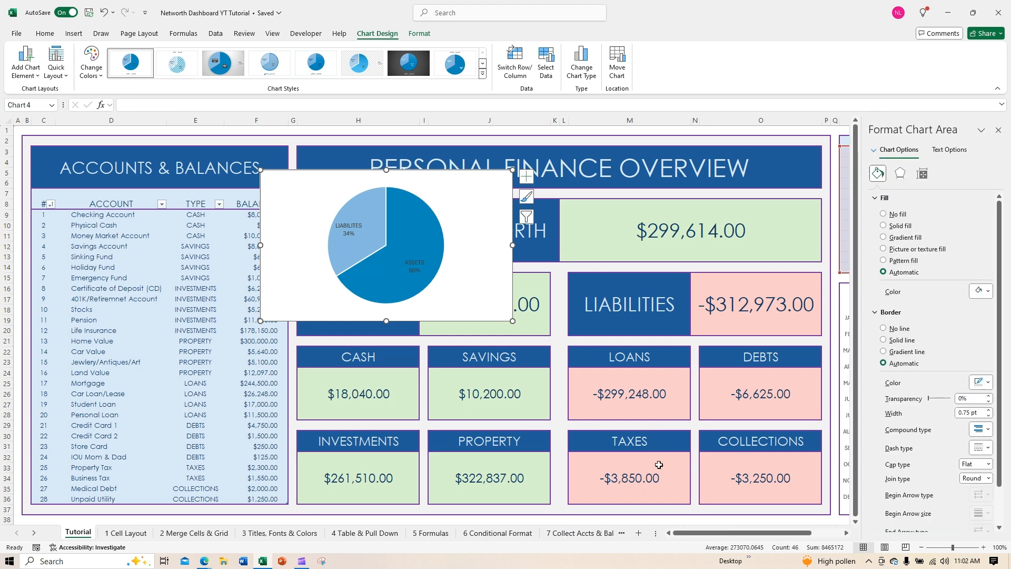
{"action": "left_click", "coordinate": [883, 214]}
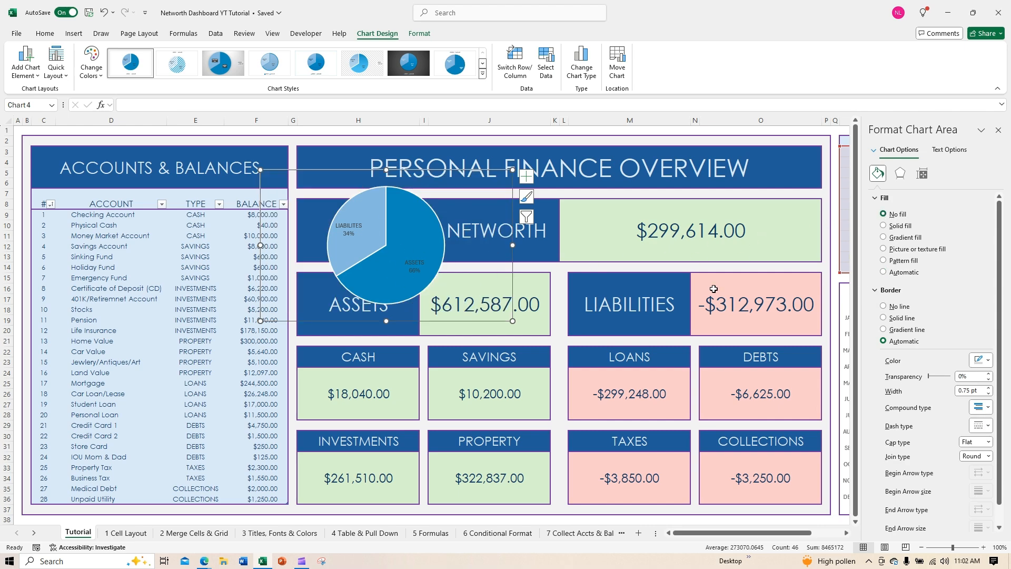
{"action": "left_click", "coordinate": [883, 307]}
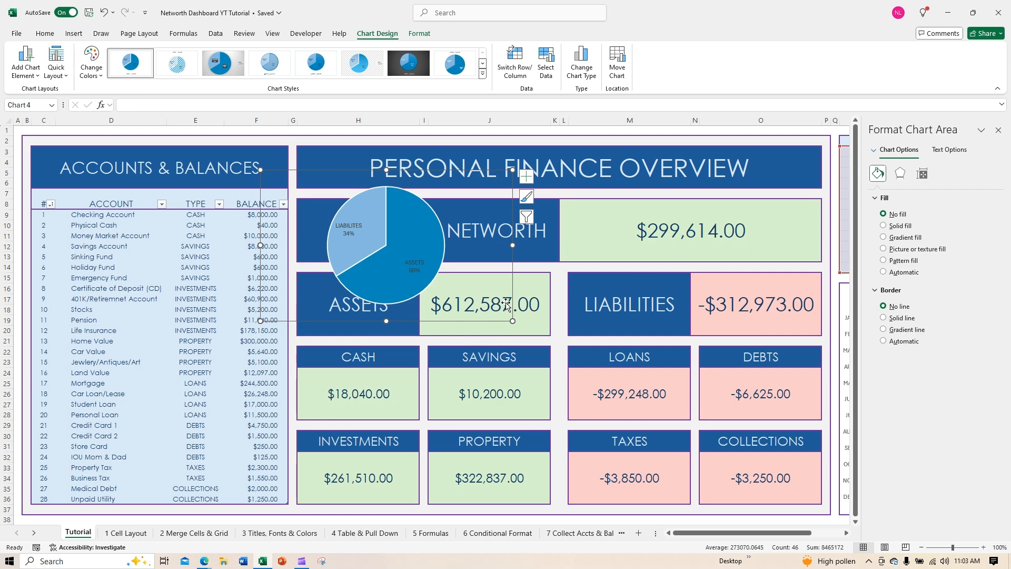
{"action": "left_click", "coordinate": [998, 130]}
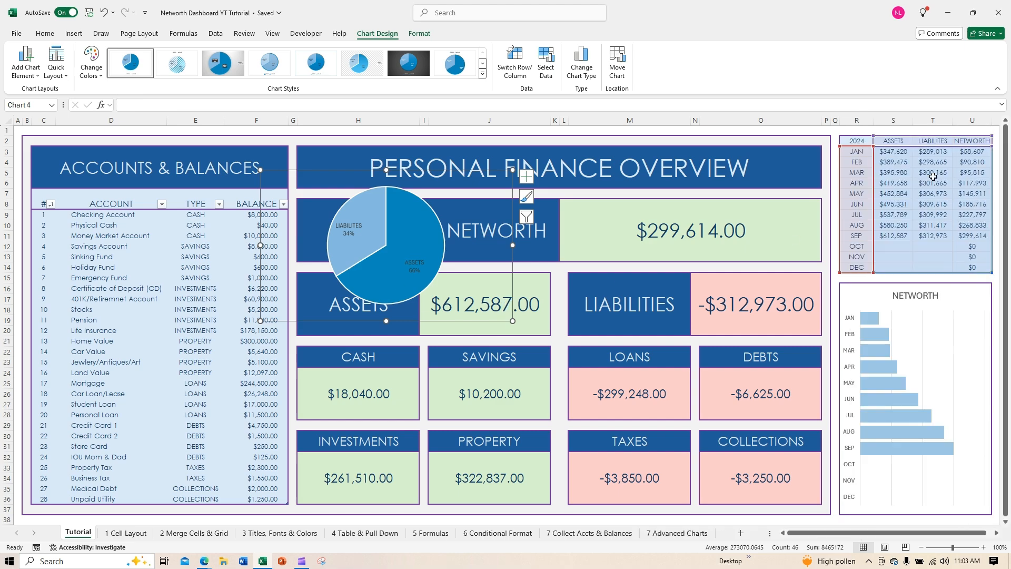
Shrink the pie chart and position it beside the NETWORTH heading, over the blue part of its banner
{"action": "left_click_drag", "start_coordinate": [513, 321], "coordinate": [461, 312]}
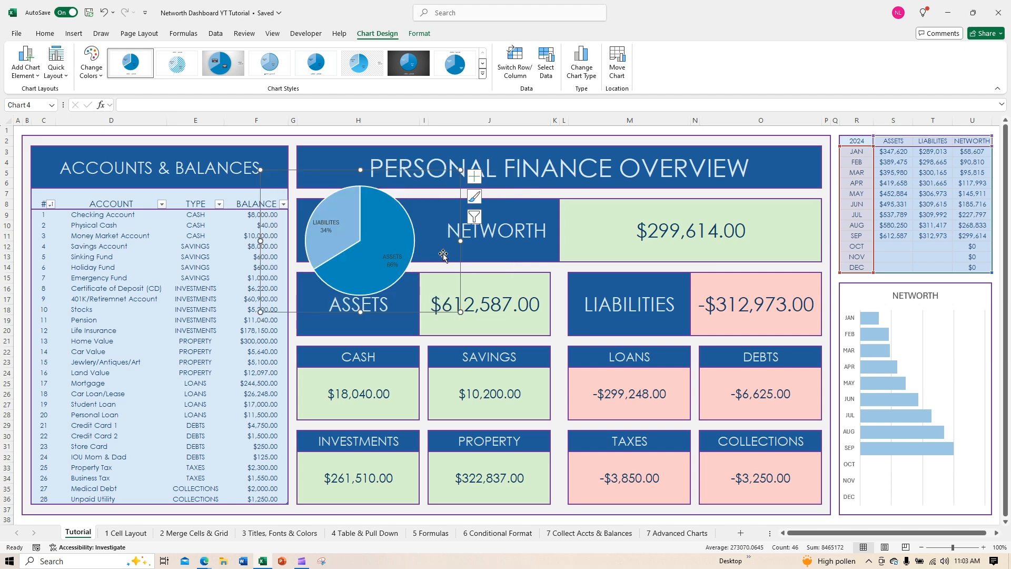
{"action": "left_click_drag", "start_coordinate": [443, 254], "coordinate": [460, 250]}
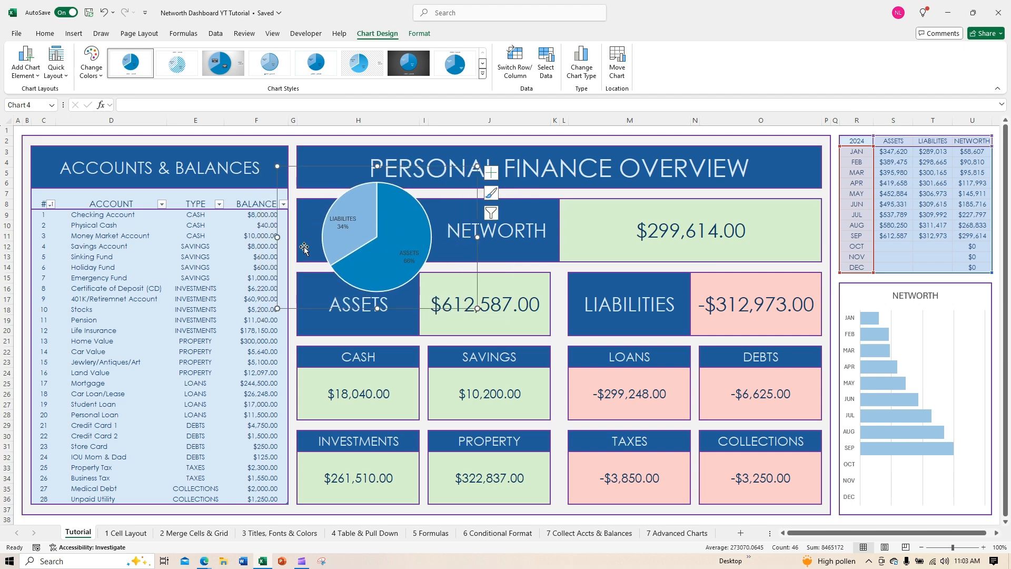
{"action": "left_click_drag", "start_coordinate": [278, 238], "coordinate": [297, 239]}
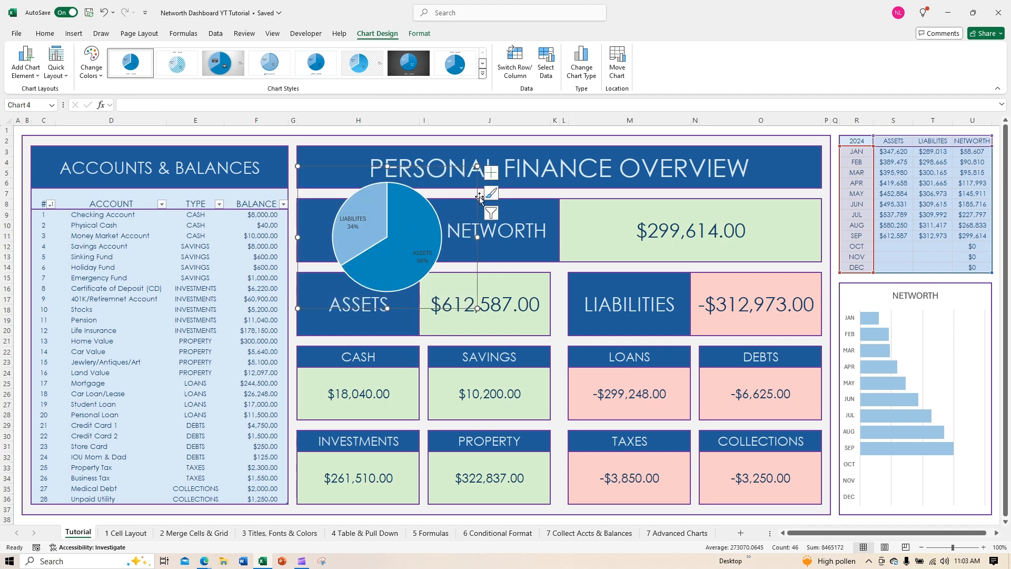
{"action": "left_click_drag", "start_coordinate": [478, 166], "coordinate": [454, 182]}
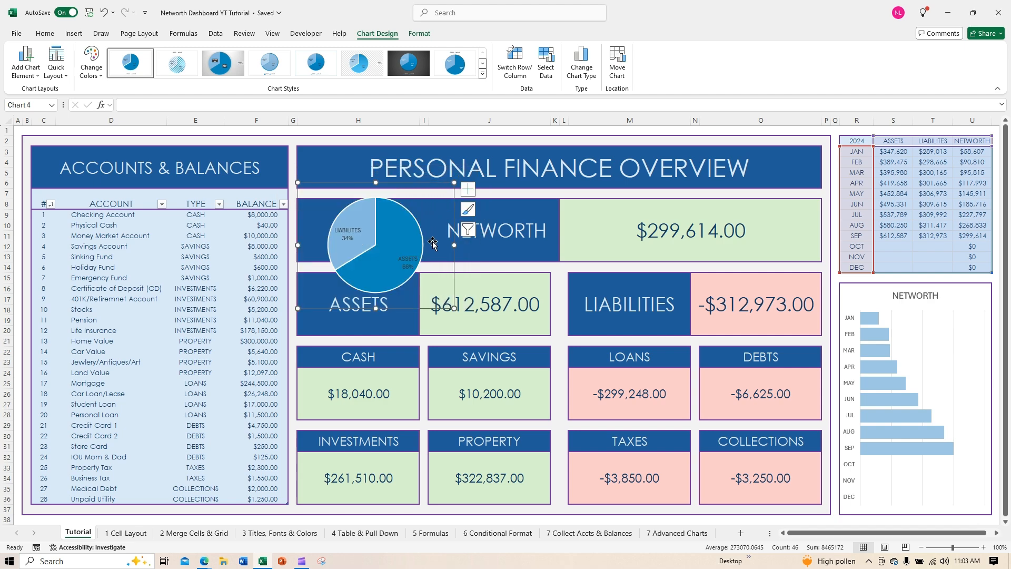
{"action": "left_click_drag", "start_coordinate": [435, 239], "coordinate": [392, 236]}
Shift the ASSETS data label closer to the pie's center and deselect the chart
{"action": "left_click", "coordinate": [404, 245]}
{"action": "left_click", "coordinate": [404, 241]}
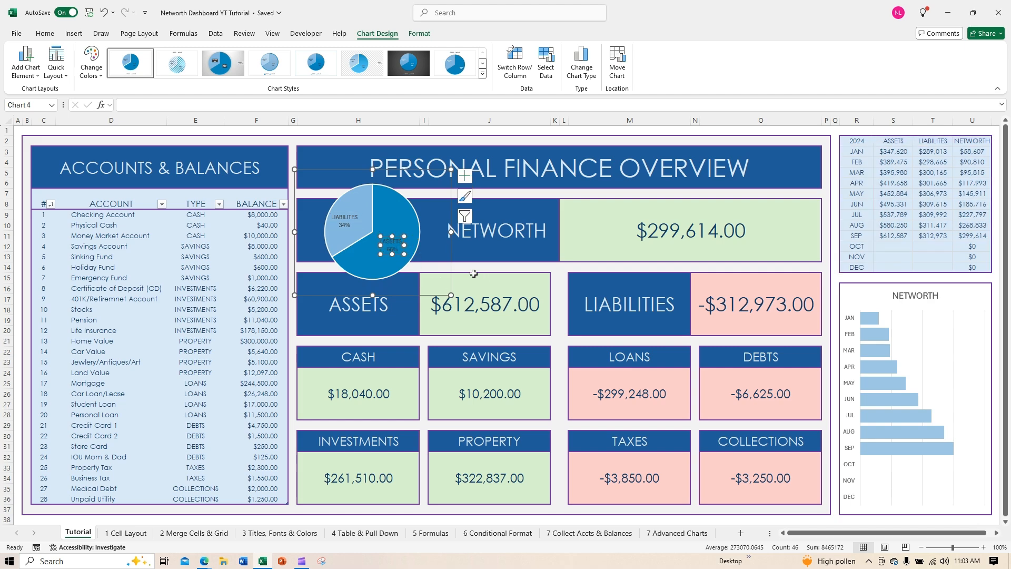
{"action": "scroll", "coordinate": [925, 504], "scroll_direction": "down", "scroll_amount": 2}
{"action": "left_click", "coordinate": [927, 501]}
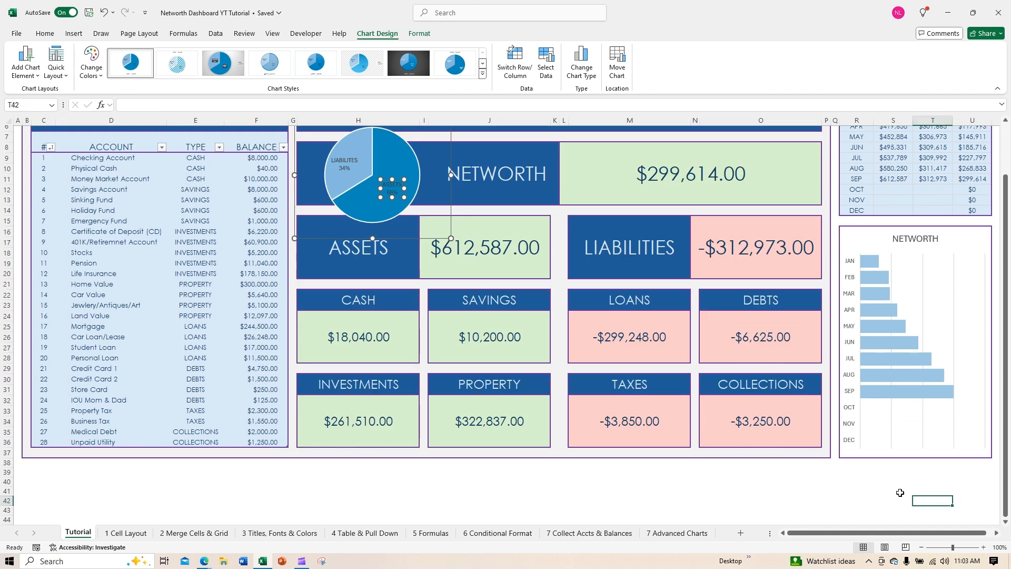
{"action": "scroll", "coordinate": [900, 492], "scroll_direction": "up", "scroll_amount": 2}
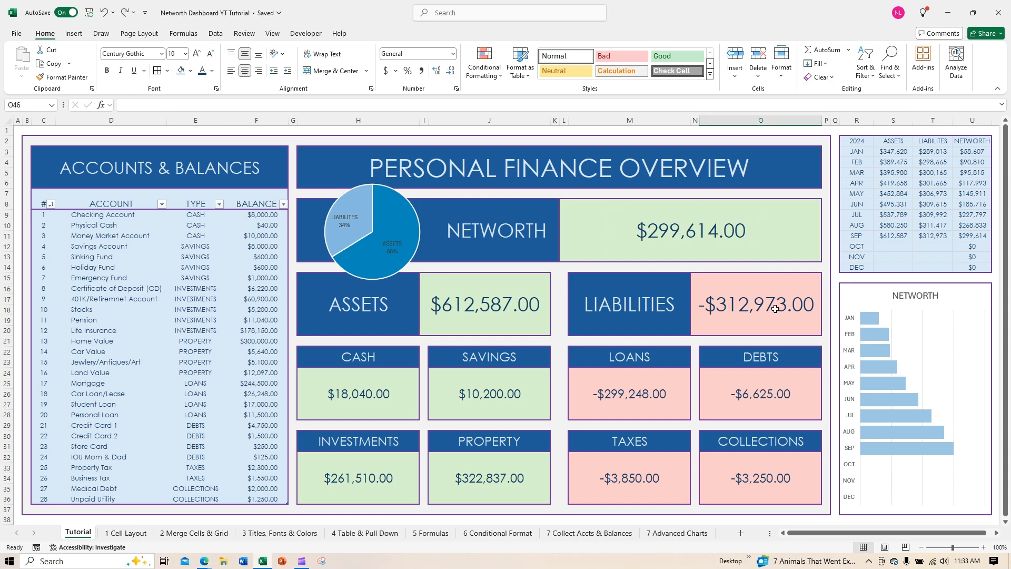
Enter the OCT values in the monthly networth table: 700000 for assets and 300000 for liabilities
{"action": "left_click", "coordinate": [890, 250]}
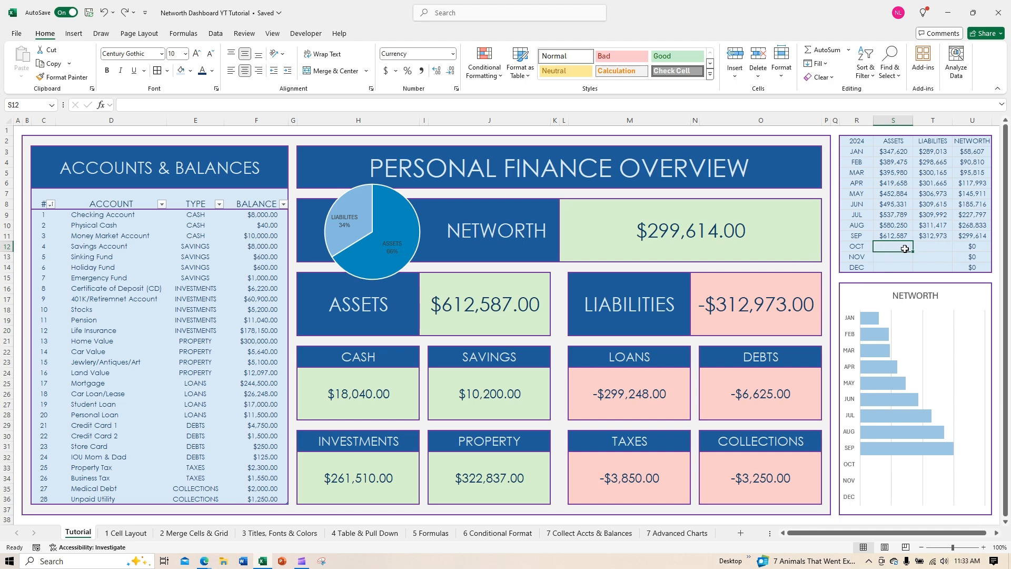
{"action": "type", "text": "700000"}
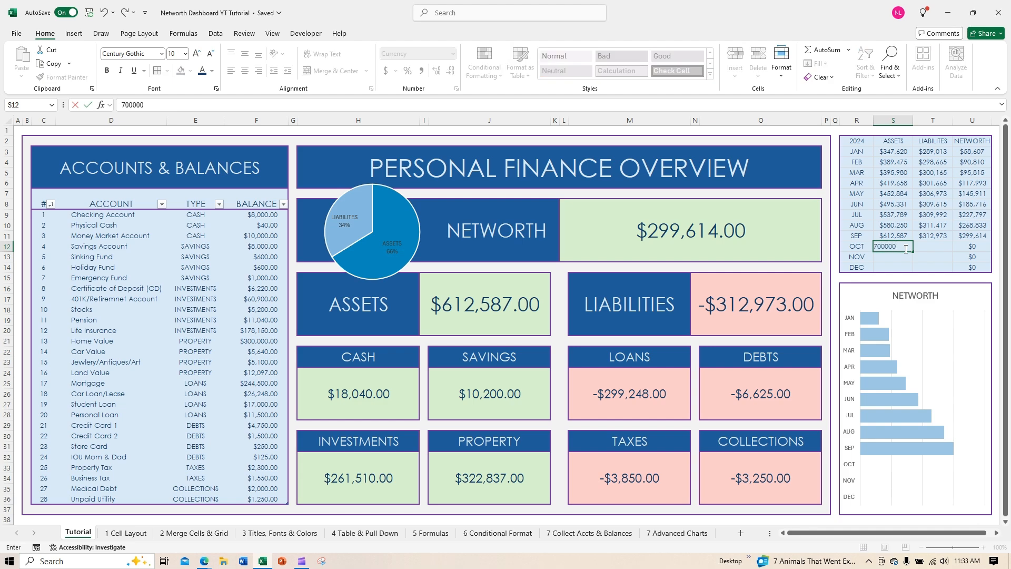
{"action": "left_click", "coordinate": [939, 248]}
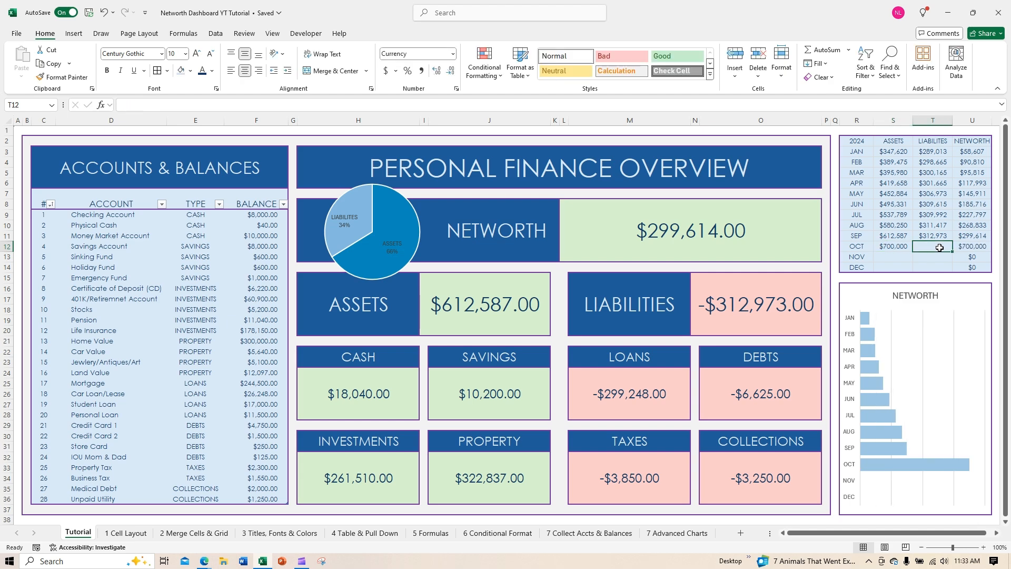
{"action": "type", "text": "3"}
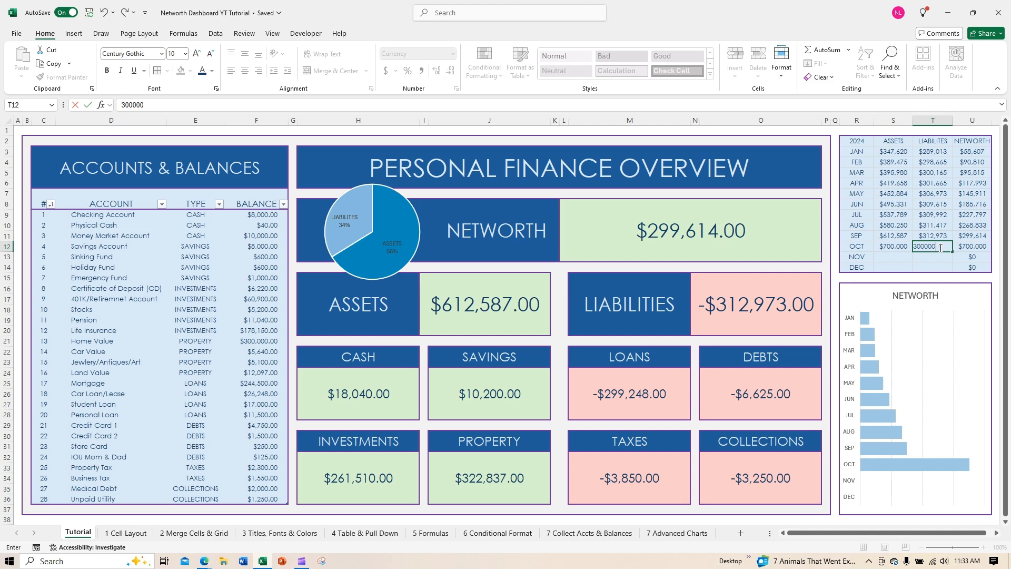
{"action": "type", "text": "00,000"}
{"action": "key", "text": "Return"}
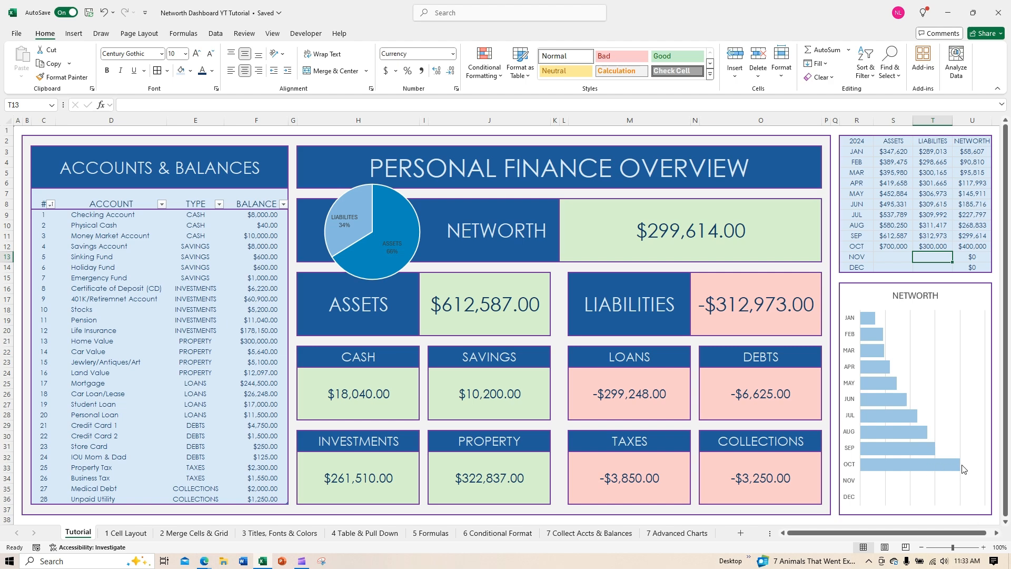
Filter the pie chart to the OCT series instead of SEP and apply the change
{"action": "left_click", "coordinate": [409, 265]}
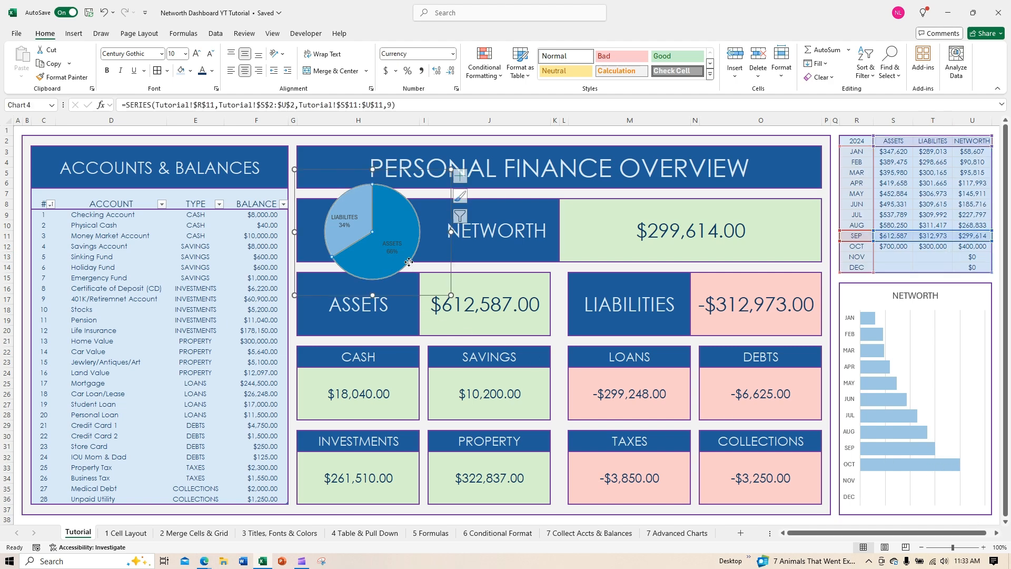
{"action": "left_click", "coordinate": [466, 216]}
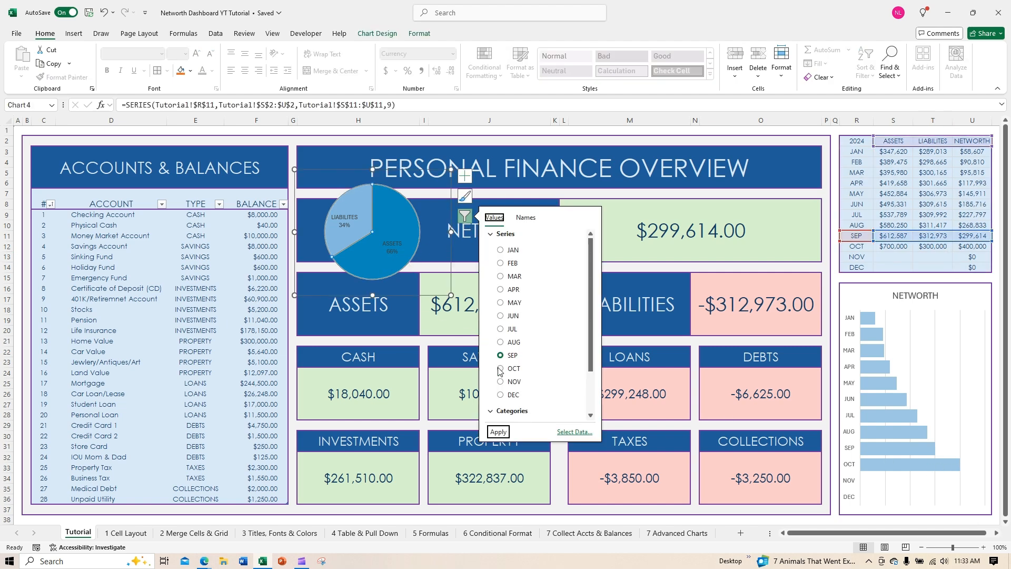
{"action": "left_click", "coordinate": [436, 253]}
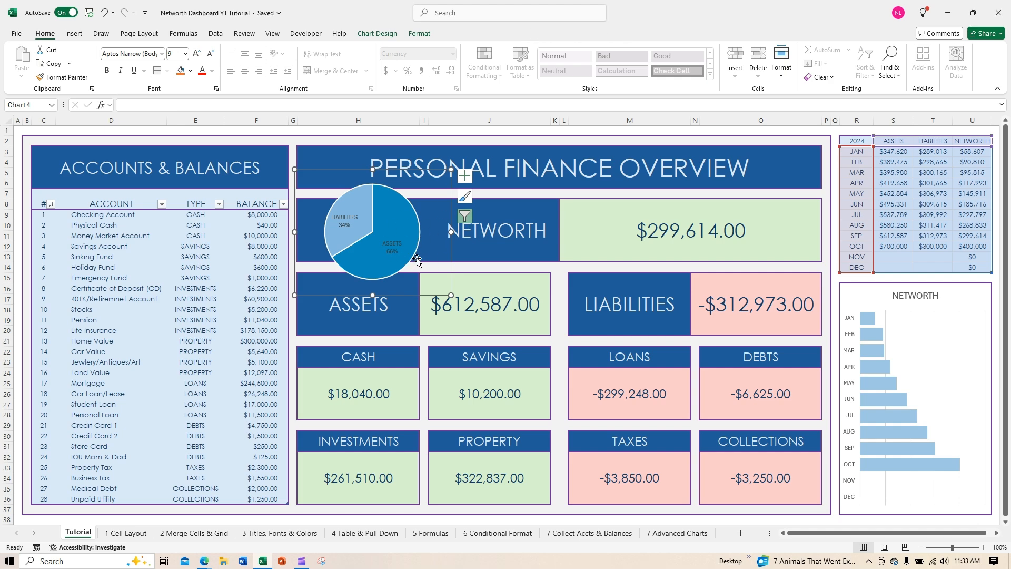
{"action": "left_click", "coordinate": [469, 215]}
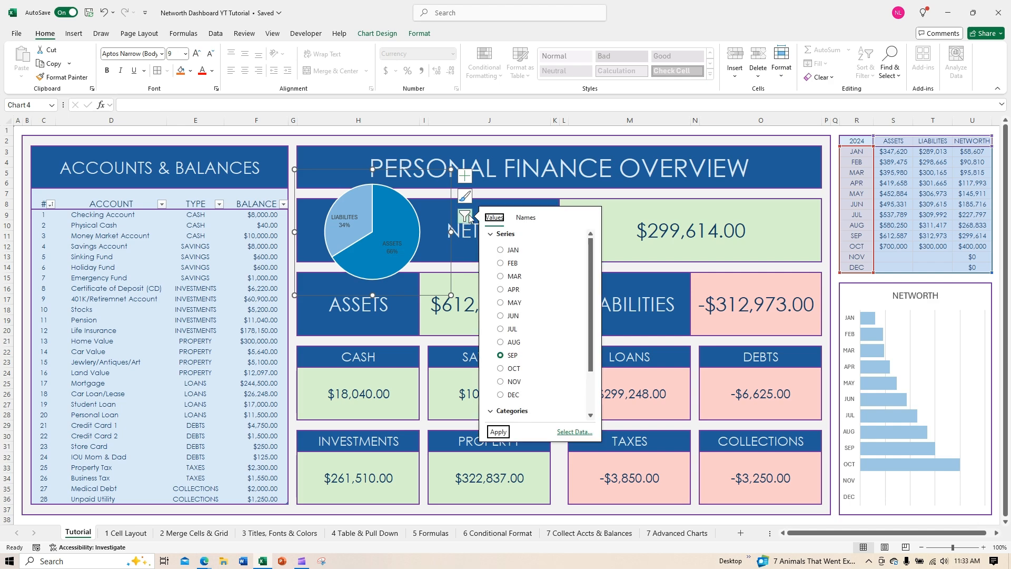
{"action": "left_click", "coordinate": [499, 369]}
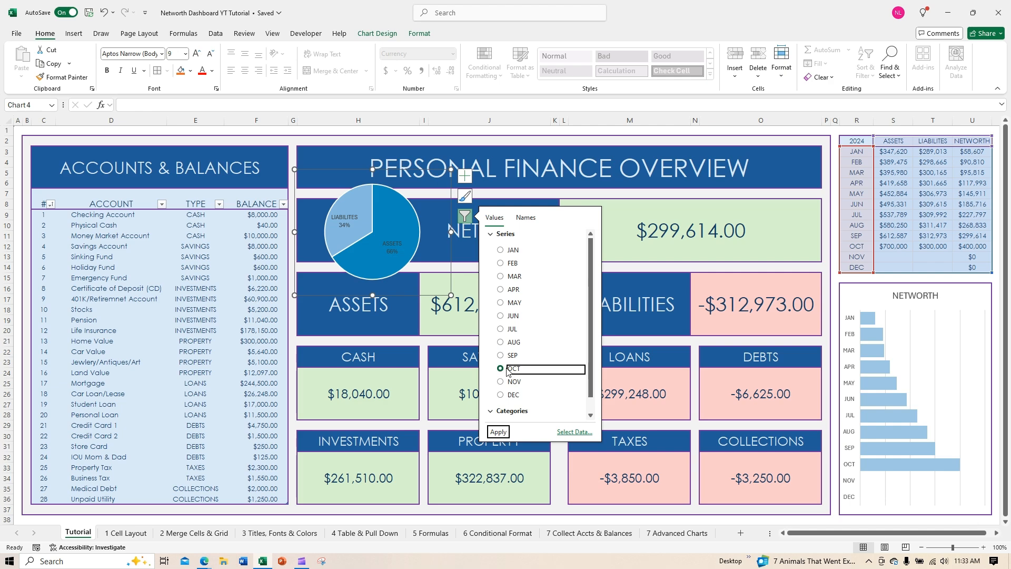
{"action": "left_click", "coordinate": [502, 433]}
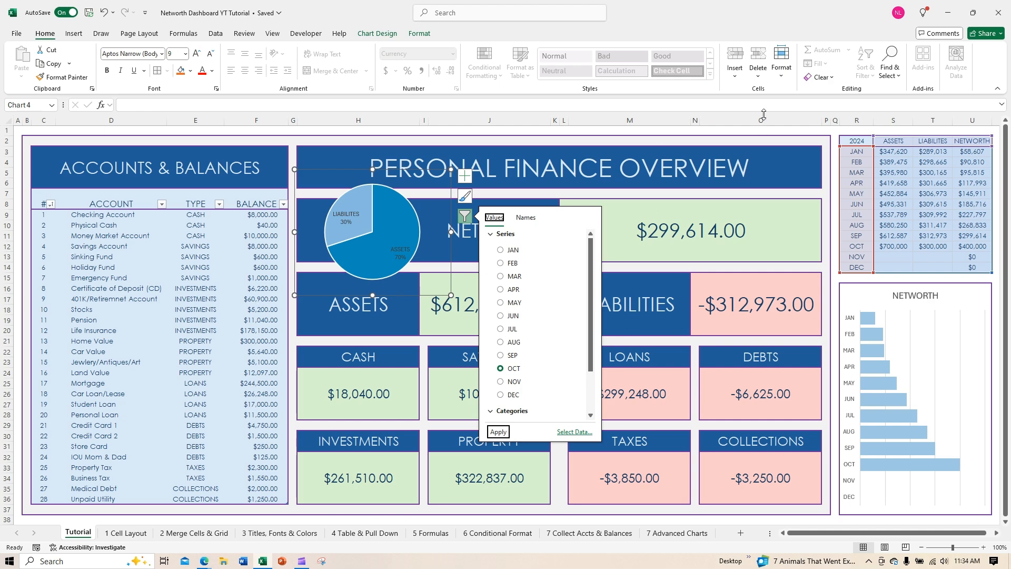
{"action": "left_click", "coordinate": [819, 518]}
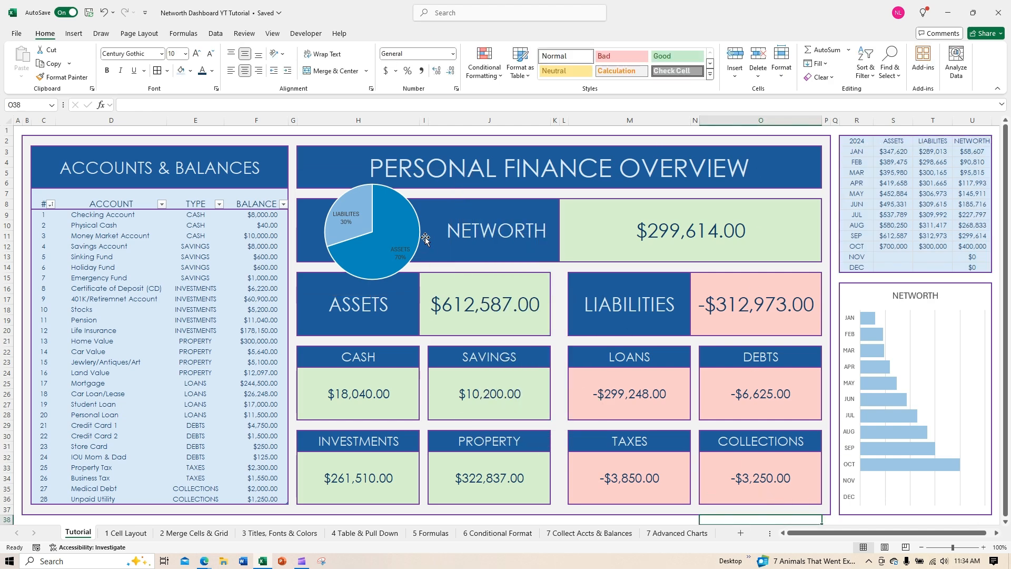
Reposition the ASSETS data label inward from the pie's edge and deselect the chart
{"action": "left_click", "coordinate": [397, 244]}
{"action": "left_click", "coordinate": [397, 243]}
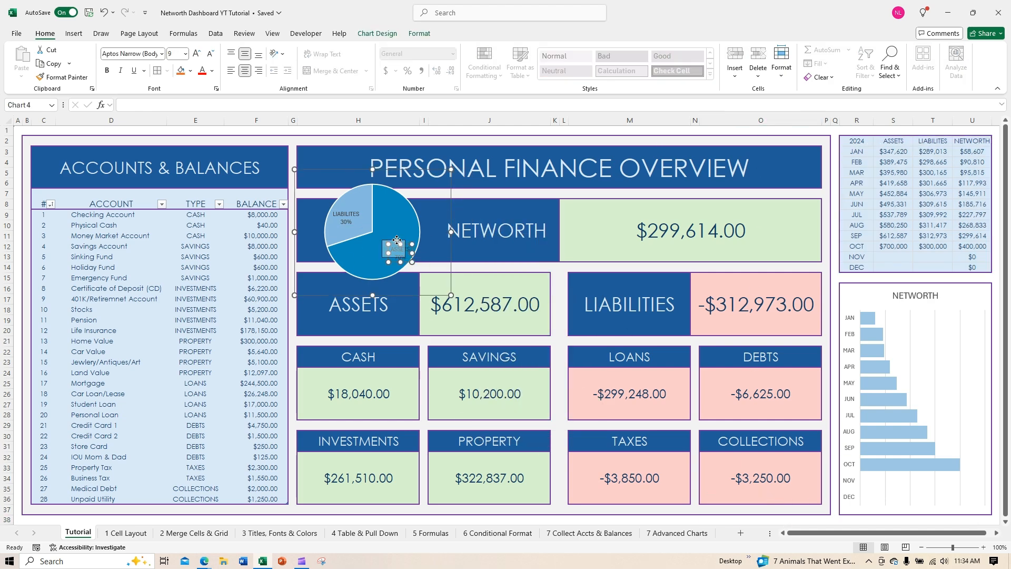
{"action": "left_click_drag", "start_coordinate": [396, 240], "coordinate": [395, 239]}
{"action": "left_click", "coordinate": [783, 520]}
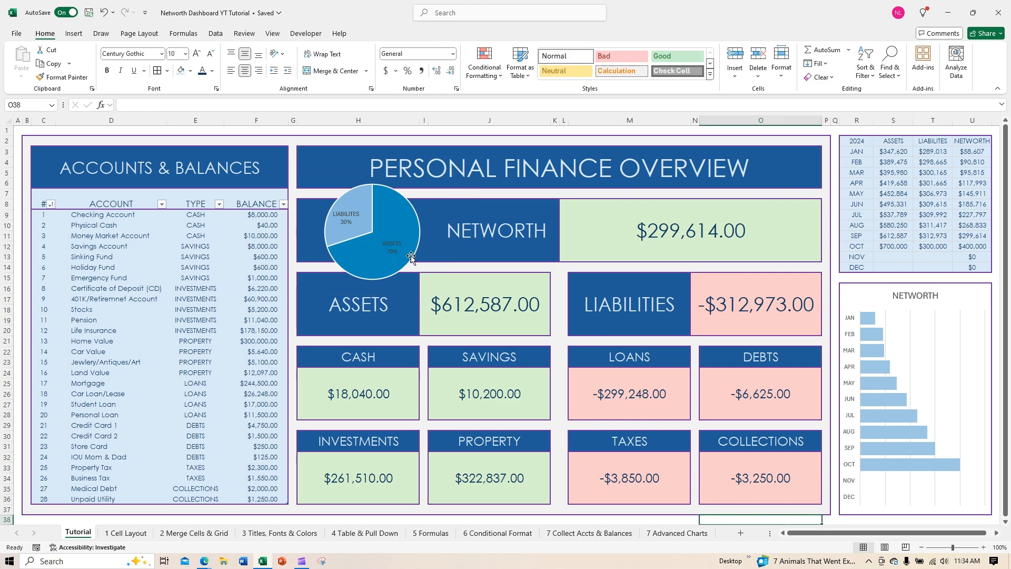
{"action": "key", "text": "Down"}
{"action": "key", "text": "Down"}
{"action": "key", "text": "Down"}
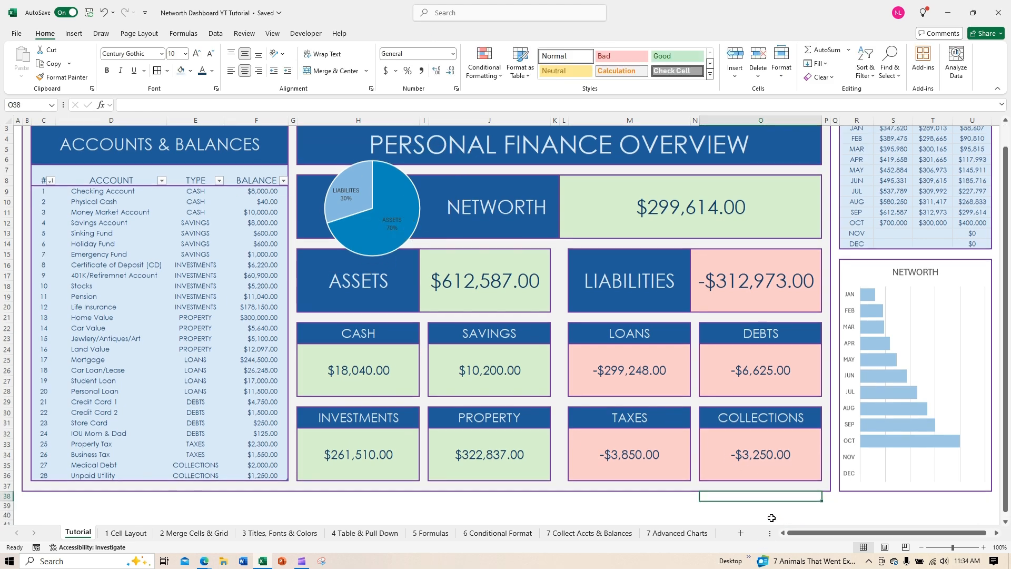
{"action": "scroll", "coordinate": [385, 292], "scroll_direction": "up", "scroll_amount": 2}
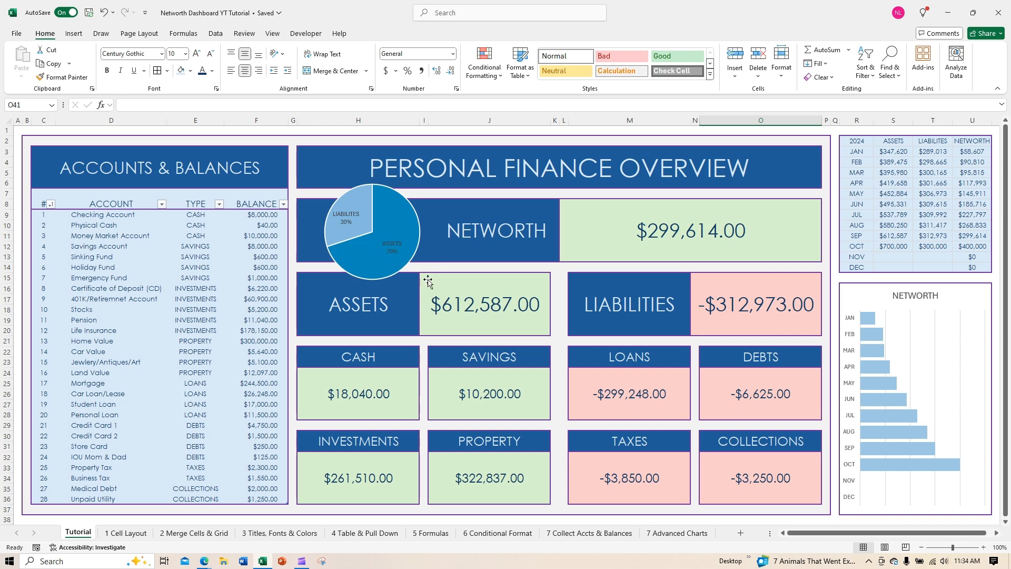